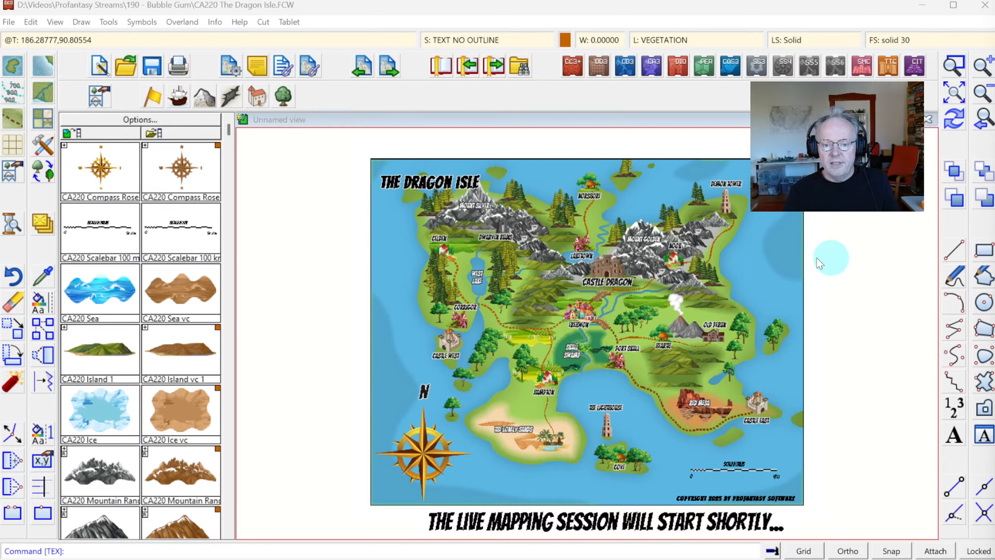
- Examine the centre of the island map around Castle Dragon and Erehwon up close, and return to the full map
left_click(954, 65)
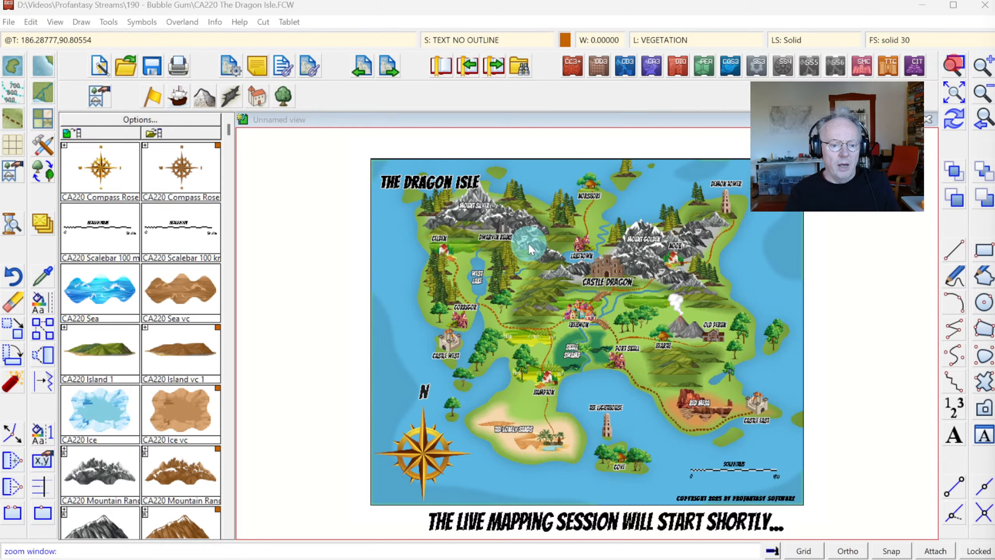
left_click(476, 241)
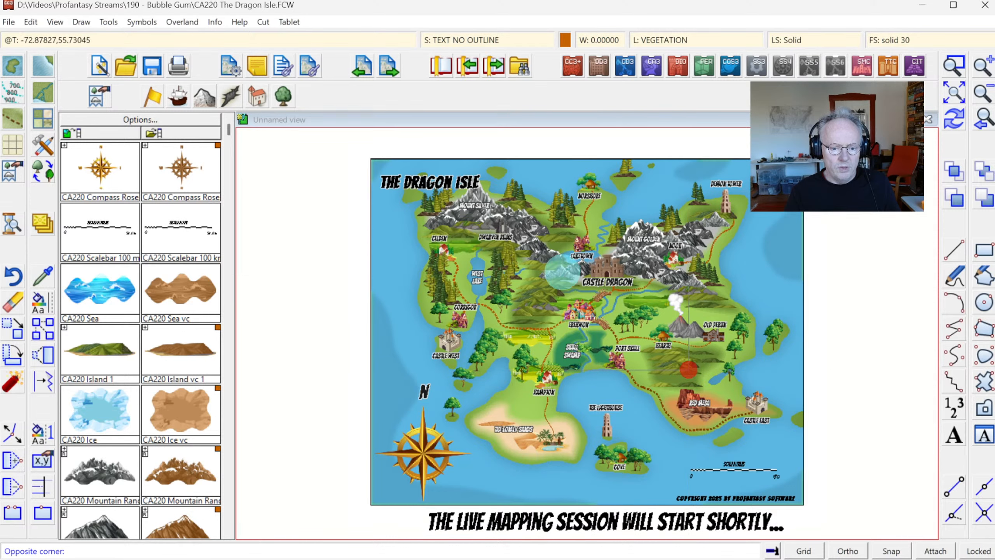
right_click(497, 238)
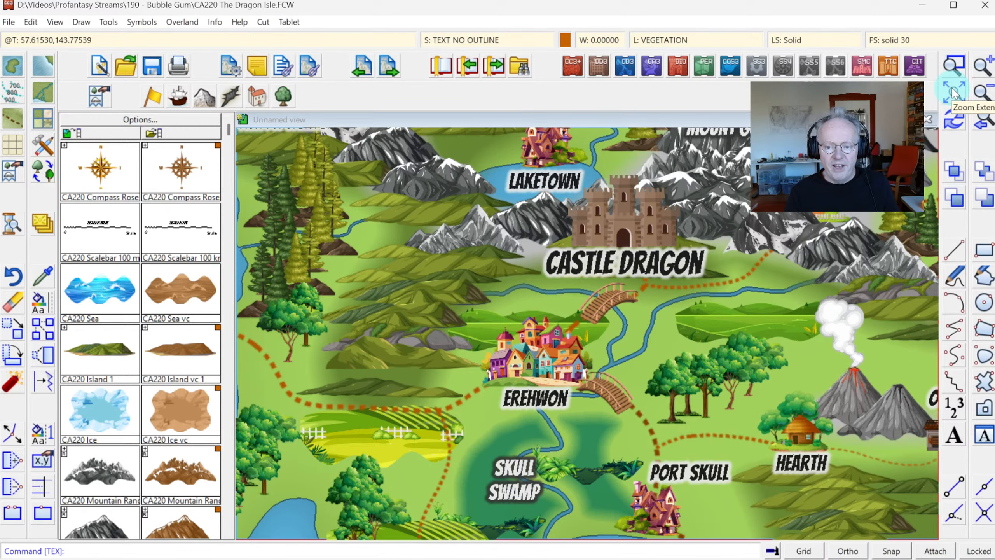
left_click(977, 121)
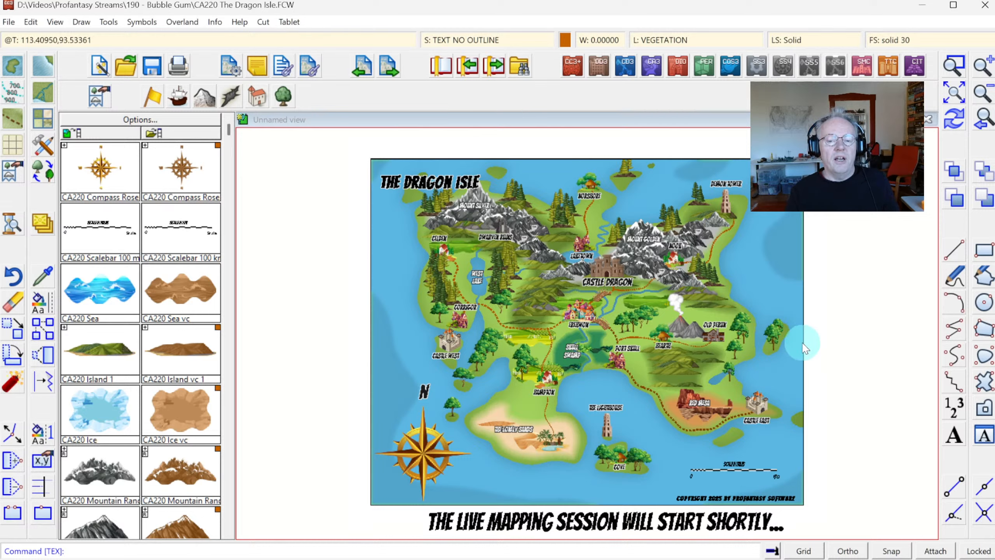
- Start a new map without saving the open one, choosing the Overland Maps type with self-decided settings
left_click(101, 67)
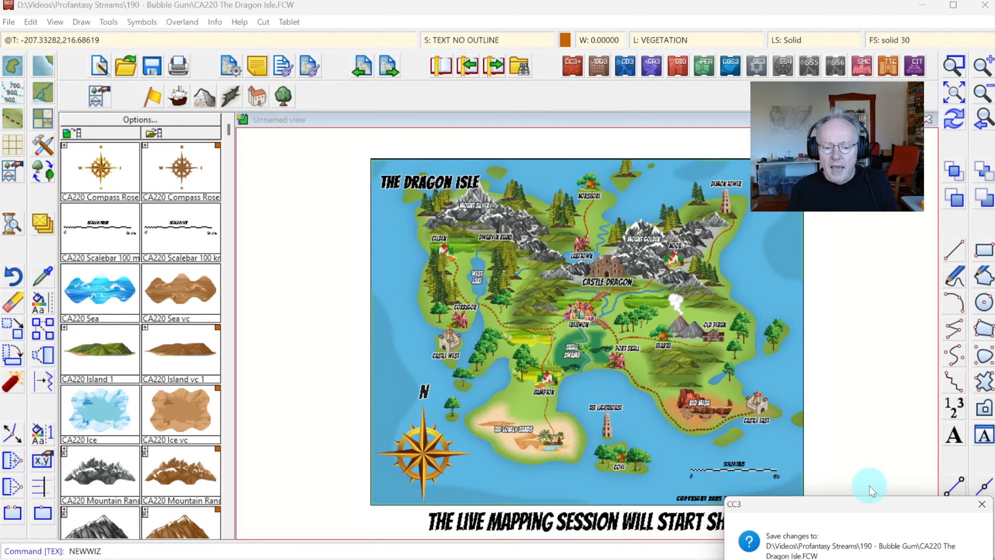
left_click_drag(866, 507, 833, 455)
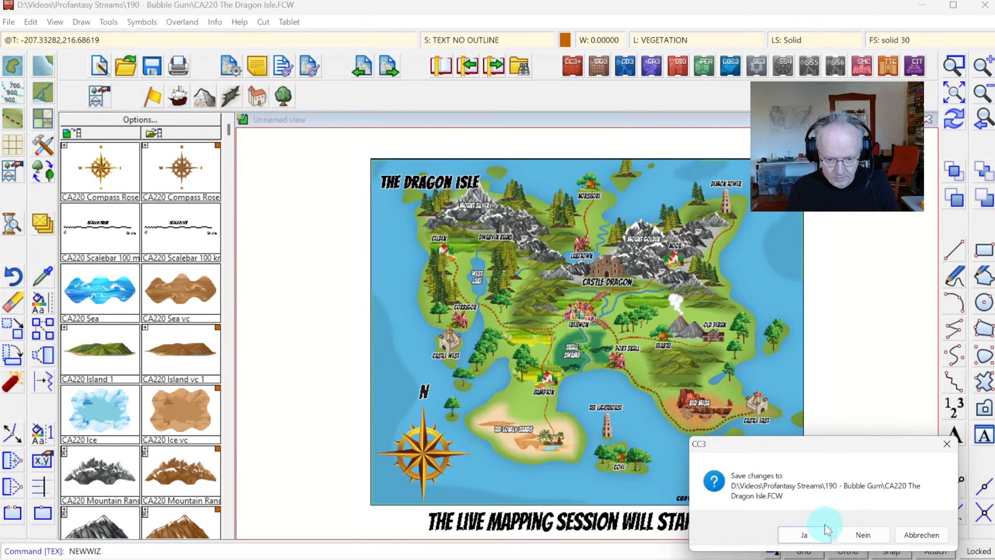
left_click(855, 534)
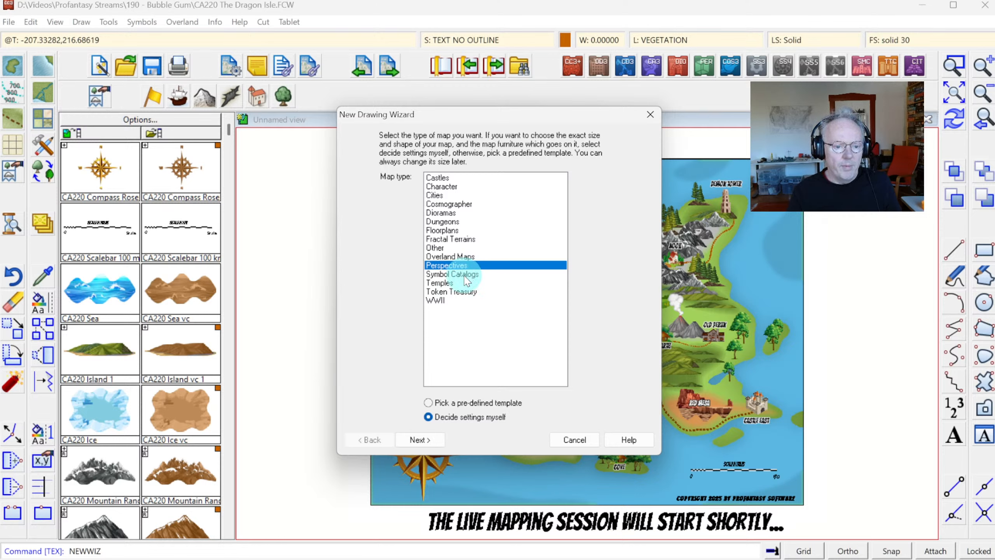
left_click(451, 257)
left_click(436, 440)
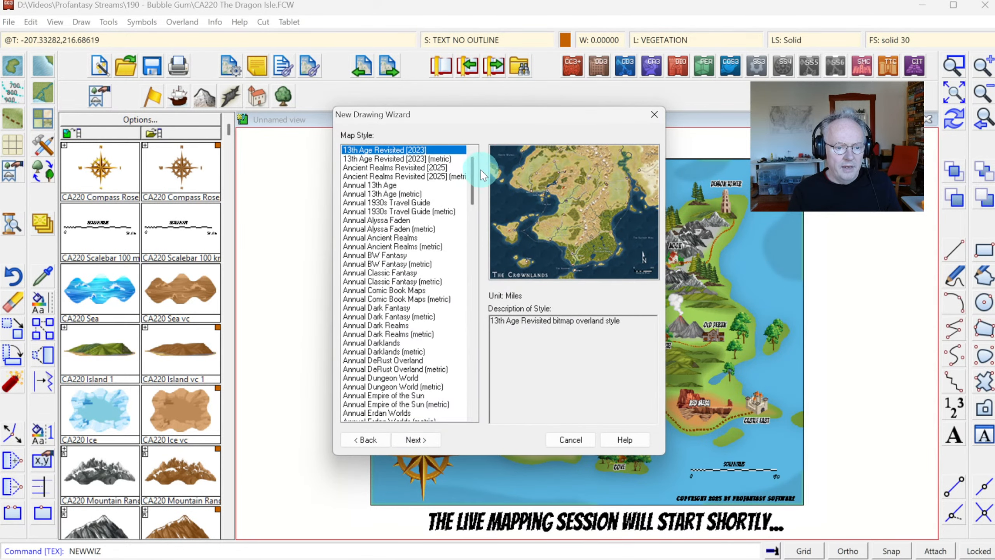
- Choose the non-metric Bubble Gum Fantasy [2025] map style for the new map
left_click_drag(481, 174, 471, 328)
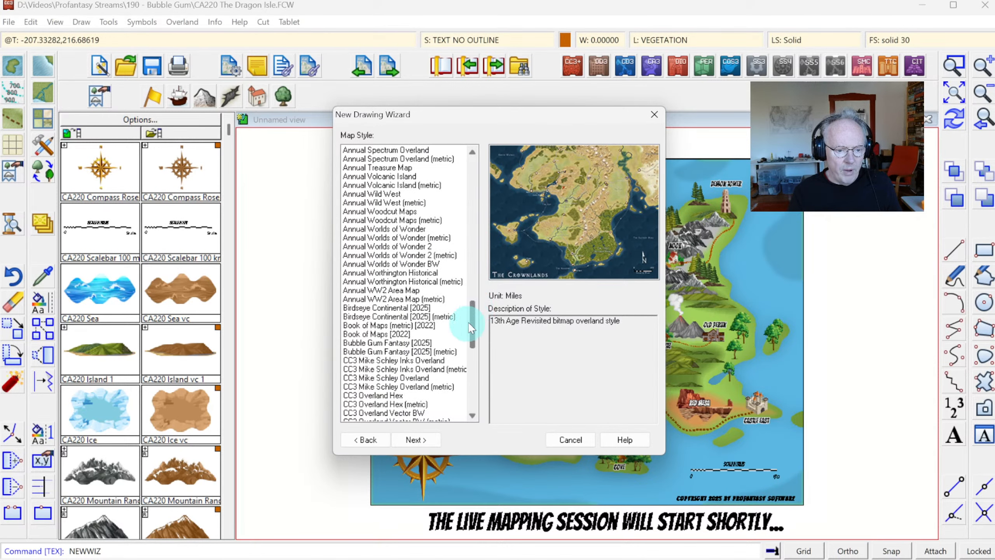
left_click(404, 343)
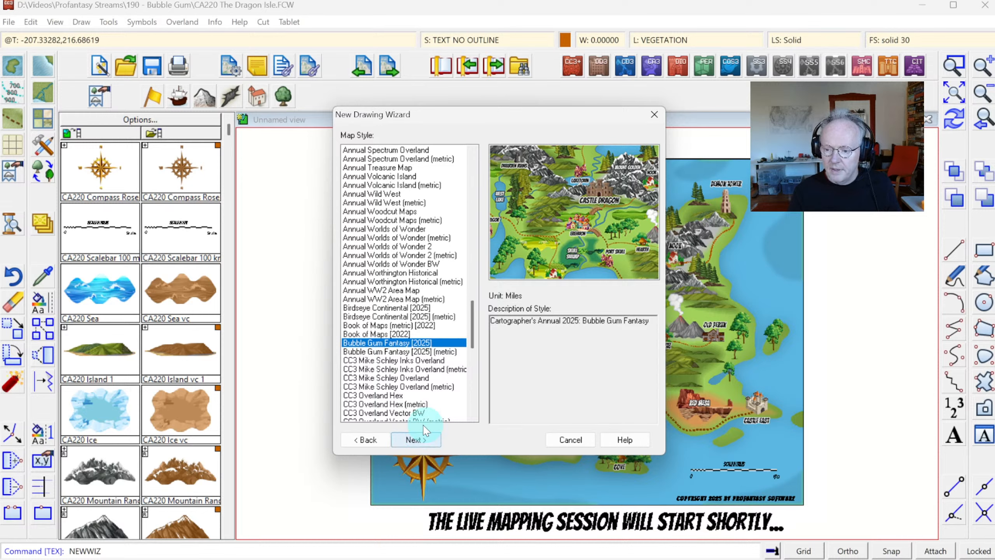
left_click_drag(387, 351, 393, 345)
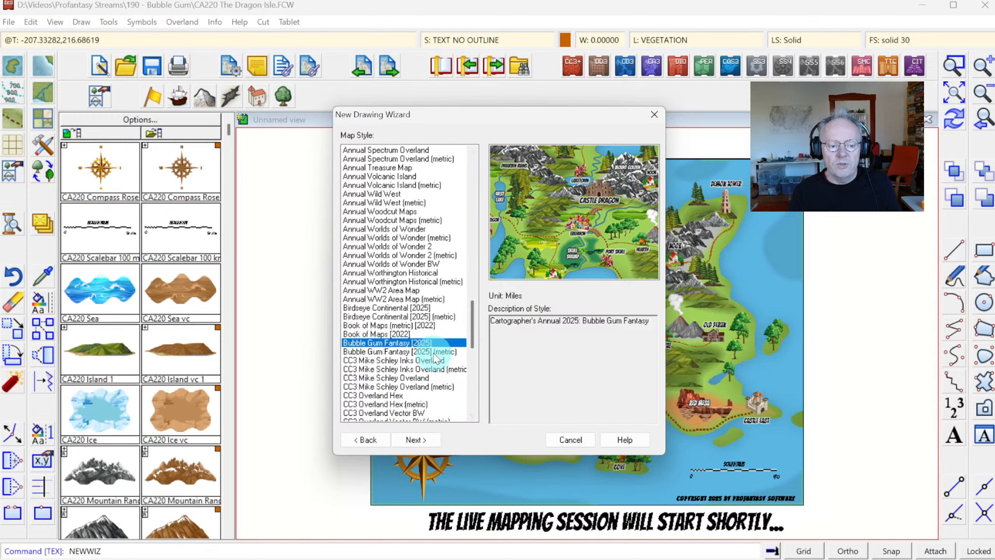
left_click(413, 351)
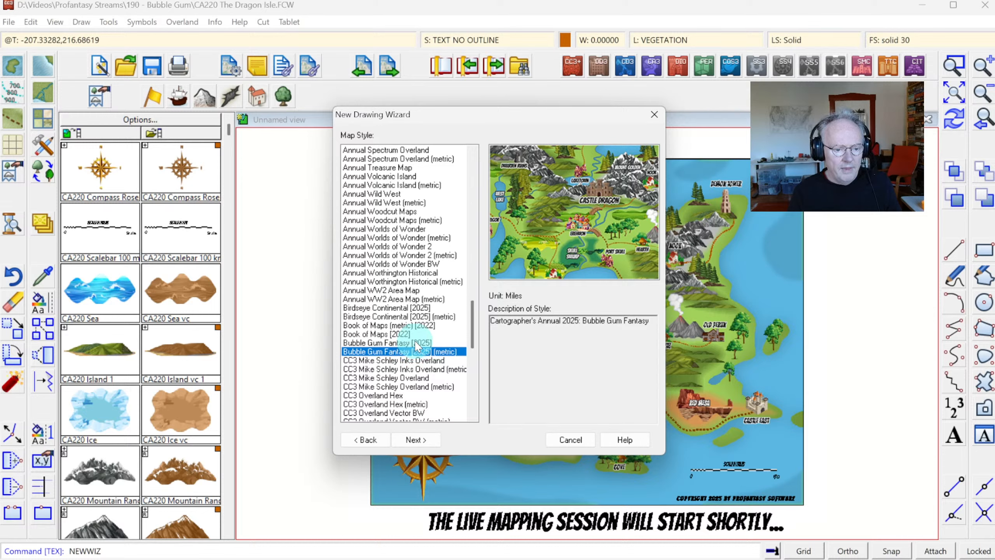
left_click(415, 342)
left_click(416, 351)
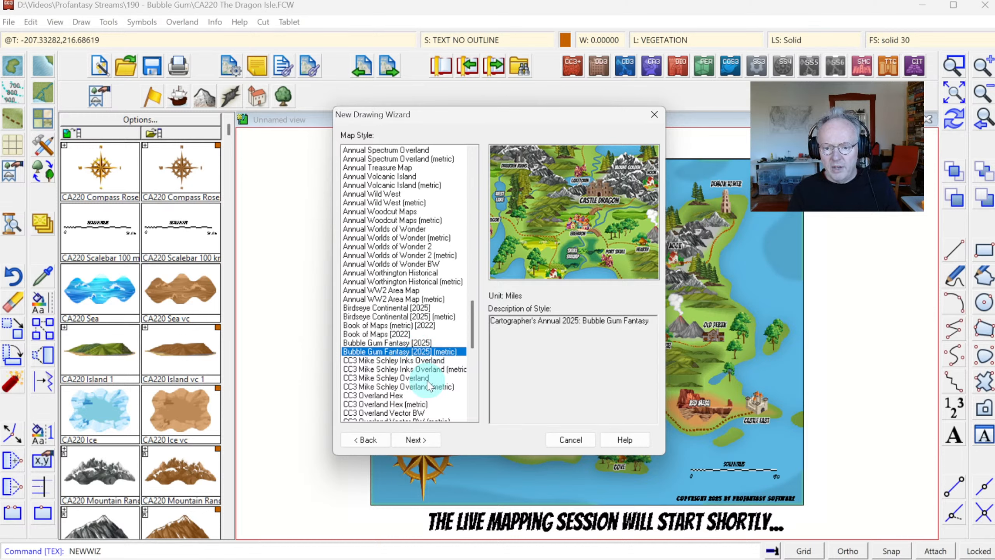
left_click(404, 342)
left_click(402, 351)
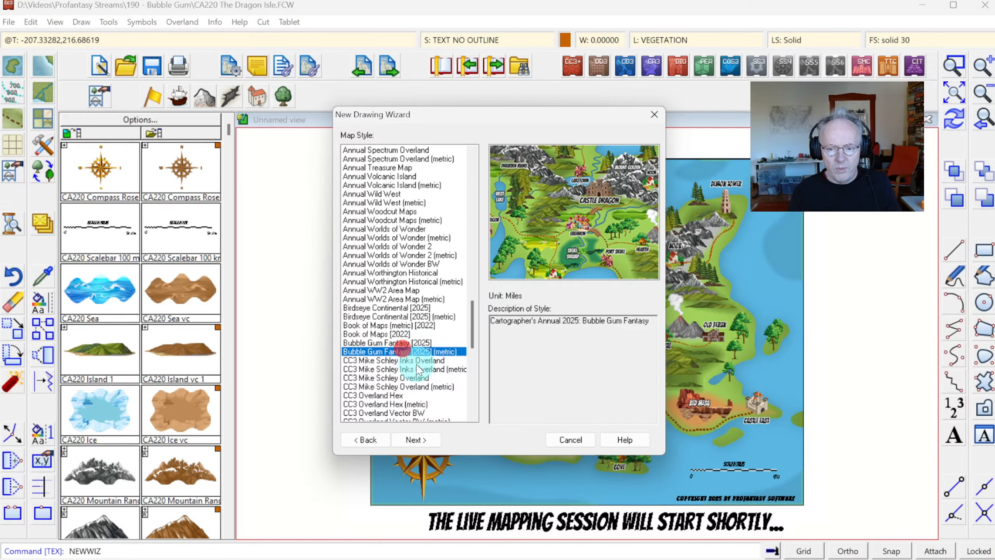
left_click(425, 343)
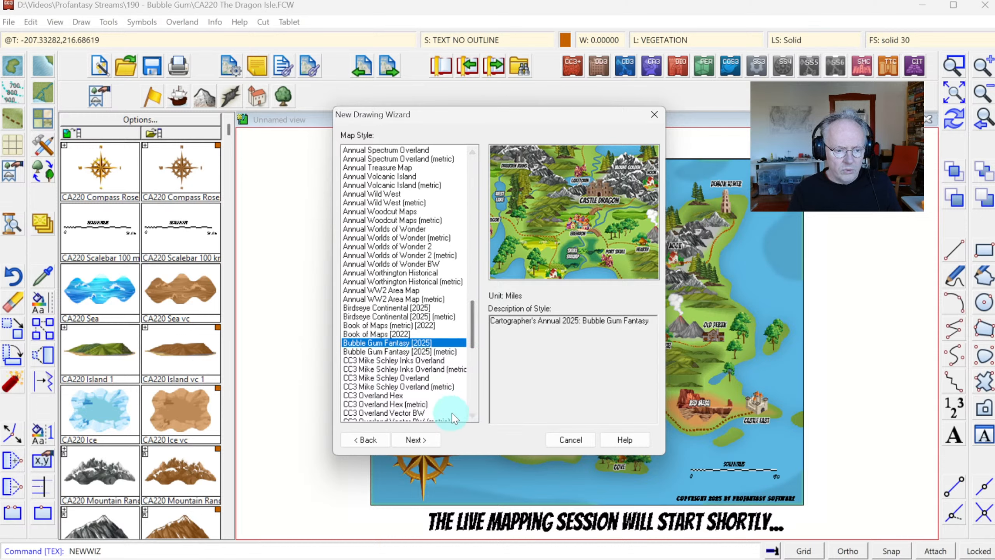
- Set the new map's dimensions to 250 wide by 200 high and finish the map setup
left_click(422, 442)
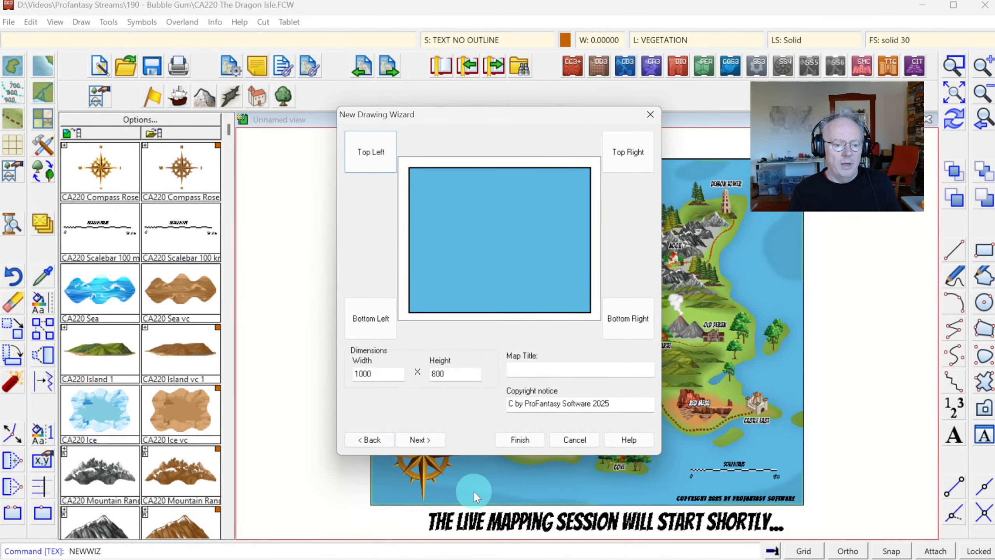
double_click(389, 373)
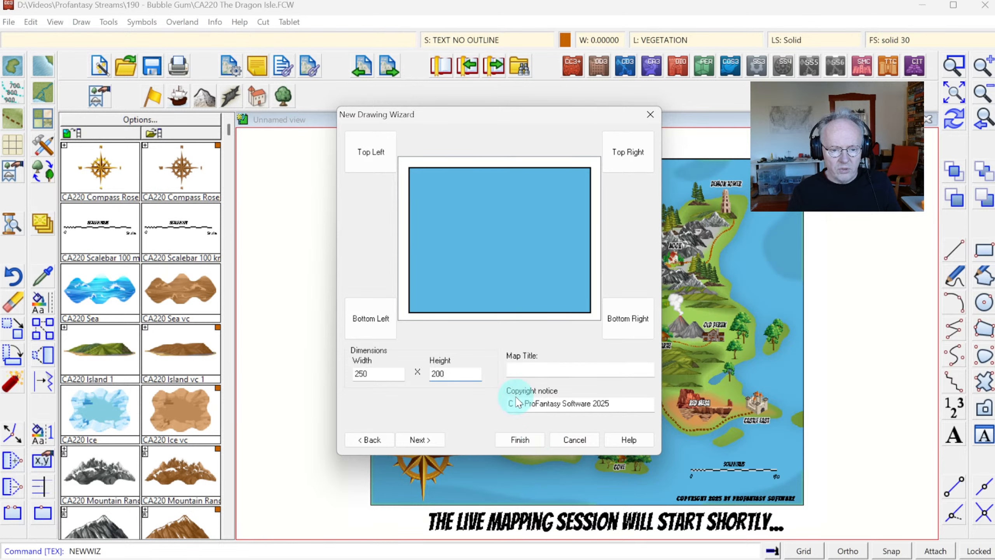
left_click(518, 440)
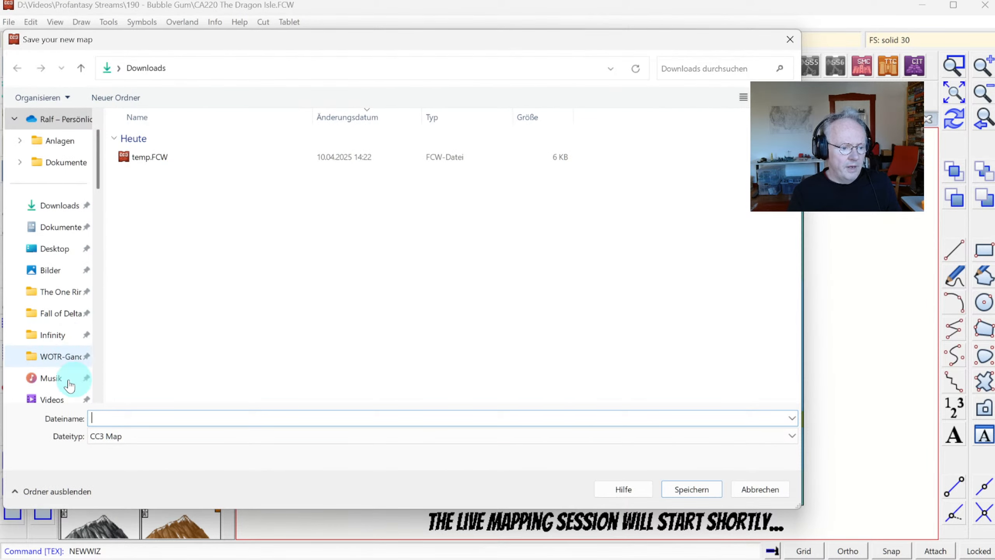
- Save the new map as My Map in the 190 - Bubble Gum folder inside Videos > Profantasy Streams
left_click(54, 398)
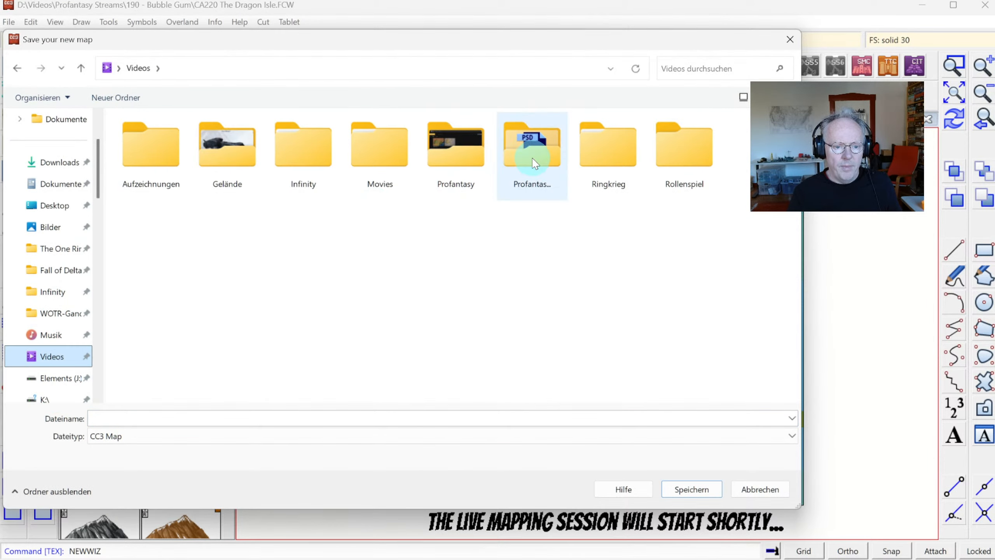
left_click(526, 156)
double_click(539, 157)
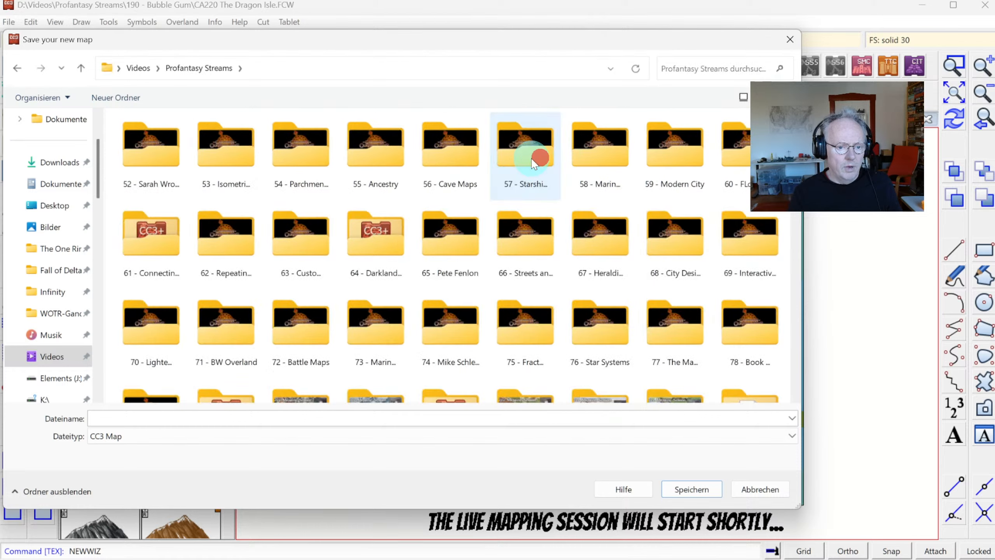
scroll(481, 330, "down", 15)
scroll(482, 330, "down", 10)
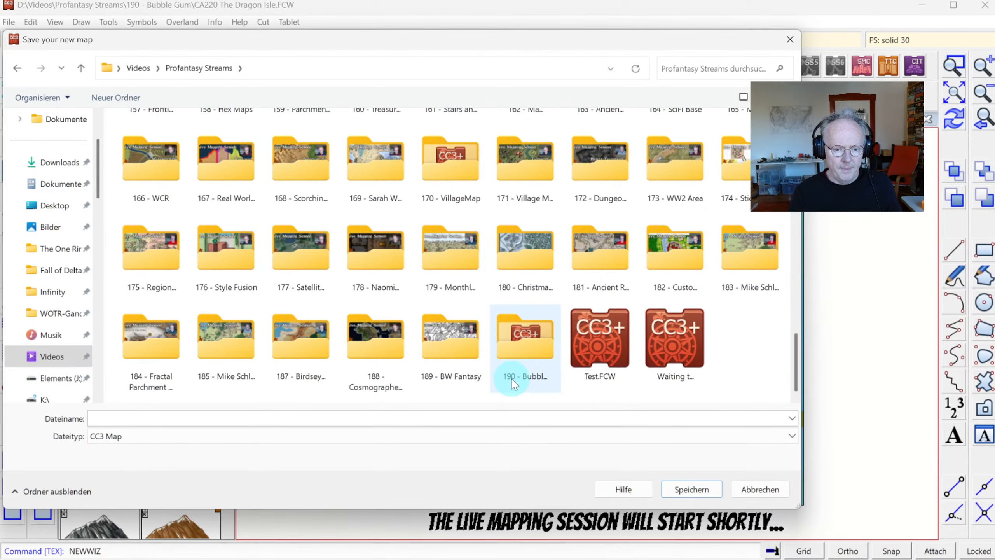
left_click(526, 340)
double_click(525, 340)
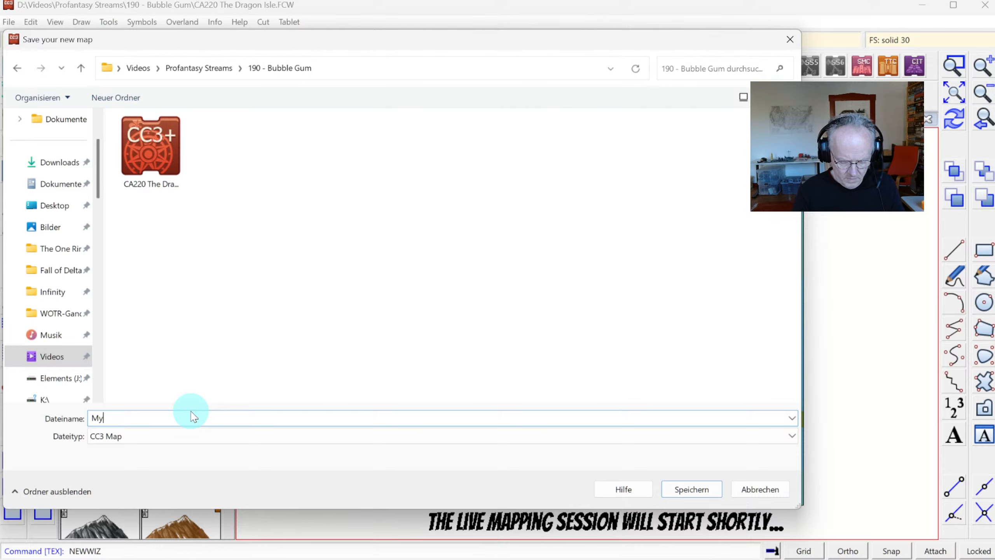
key("Return")
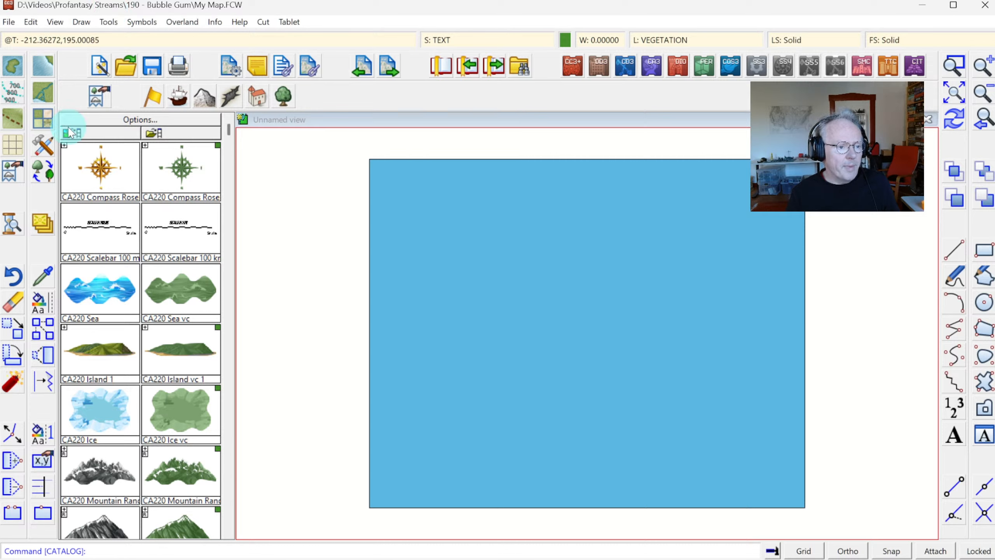
- Examine the color palette and the land drawing tools of the 2025 Bubble Gum Maps style without choosing anything
left_click(565, 39)
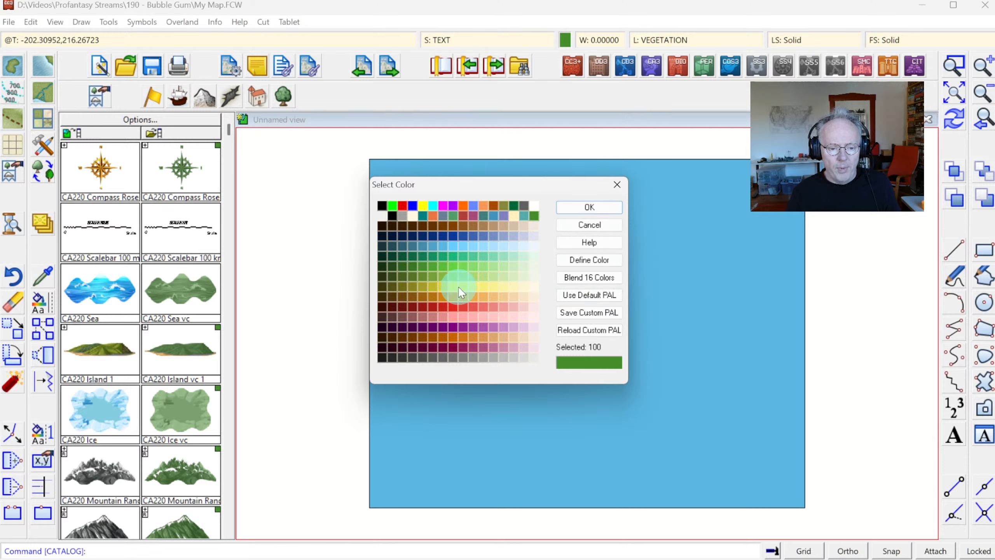
left_click(589, 225)
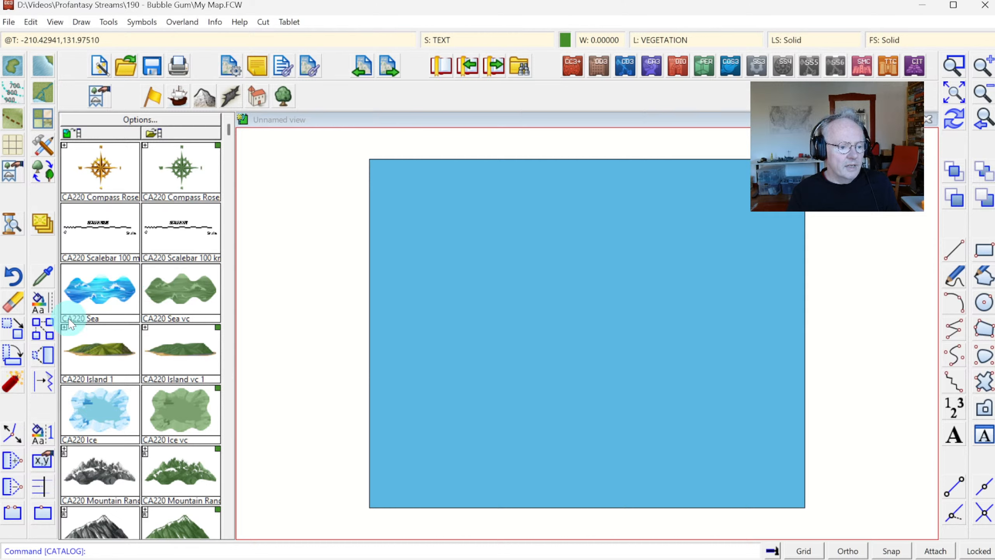
left_click(16, 66)
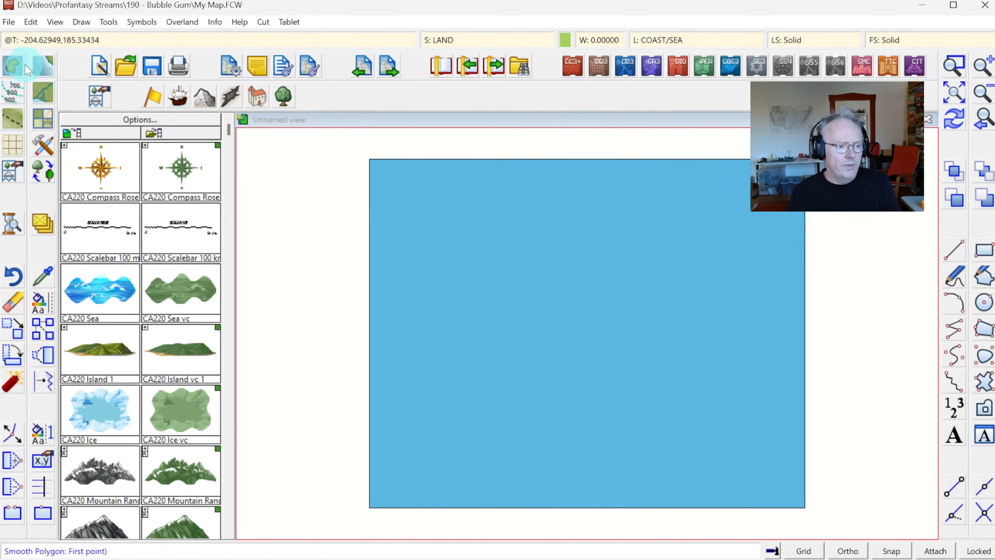
right_click(16, 69)
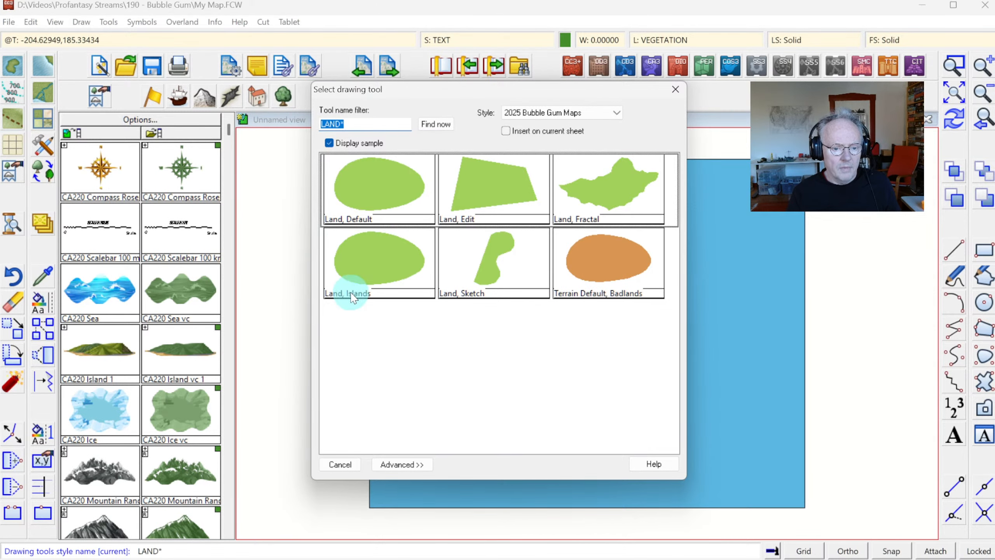
left_click(676, 91)
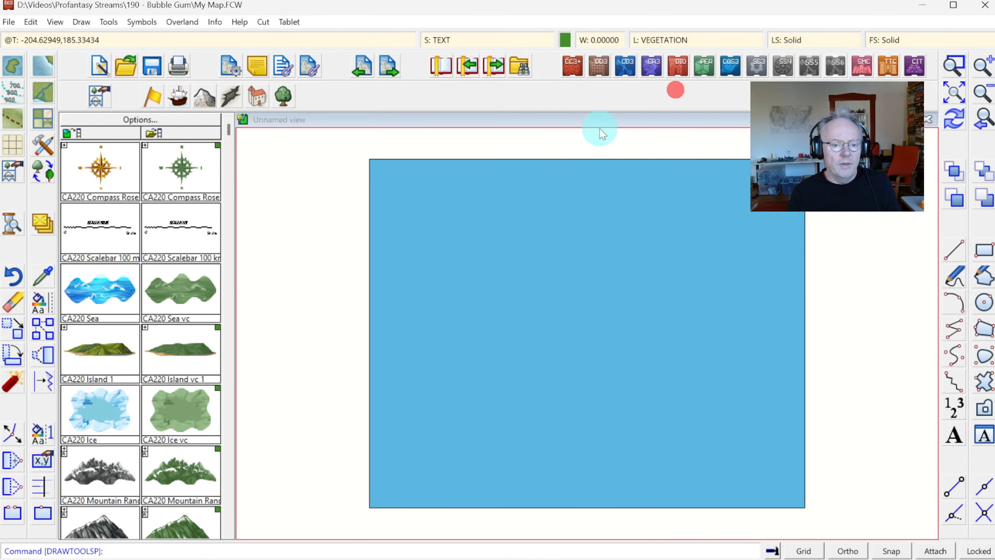
- Try out a smooth-edged landmass in the middle of the sea with the default land tool, and undo it
left_click(8, 63)
left_click(509, 193)
left_click(499, 228)
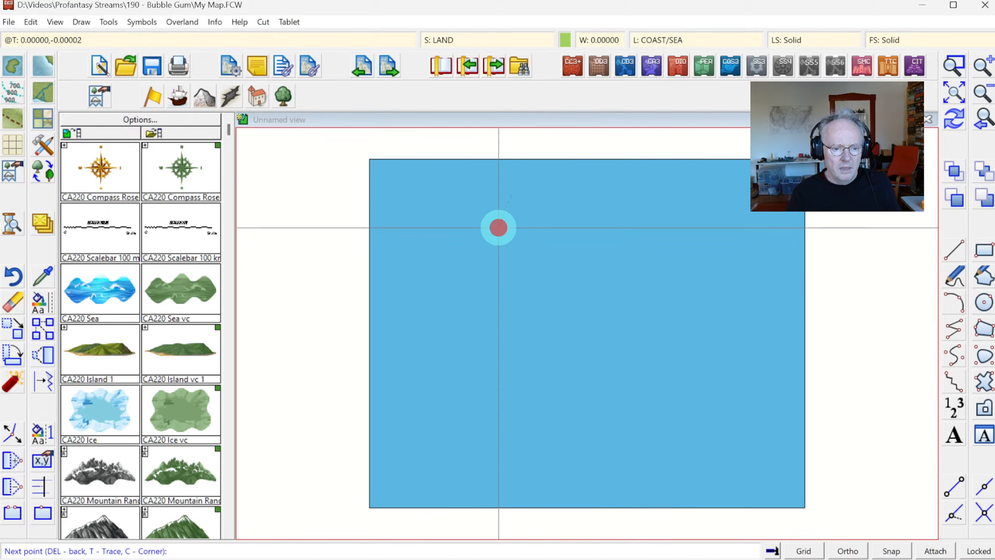
left_click(452, 251)
left_click(462, 276)
left_click(529, 288)
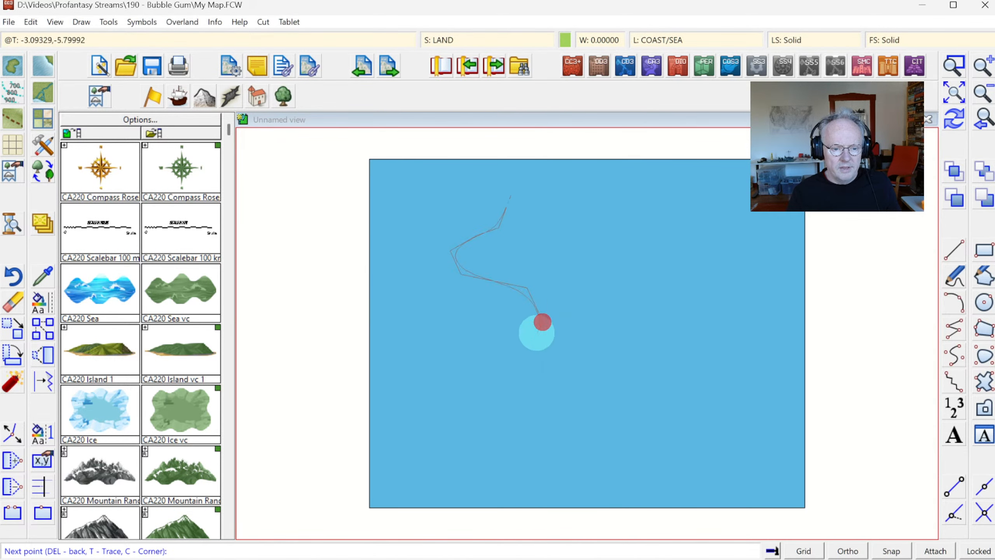
left_click(504, 340)
left_click(505, 371)
left_click(569, 398)
left_click(619, 419)
left_click(657, 371)
left_click(607, 287)
left_click(642, 274)
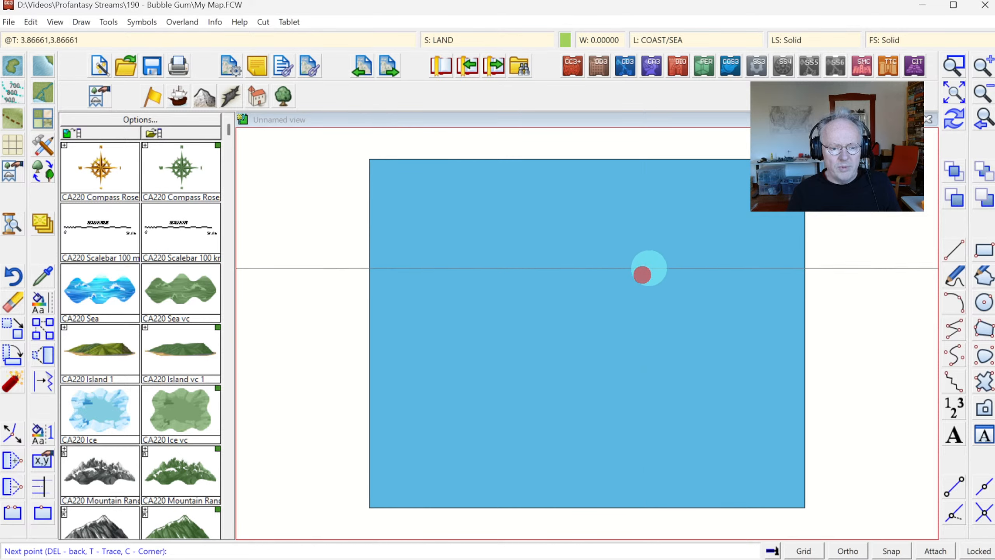
left_click(615, 211)
left_click(573, 184)
left_click(533, 182)
right_click(515, 204)
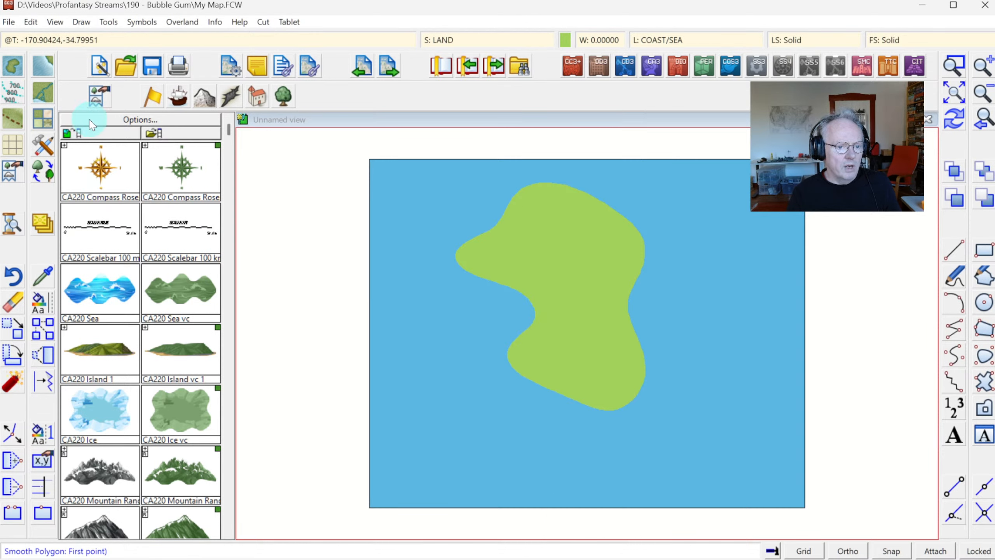
left_click(13, 278)
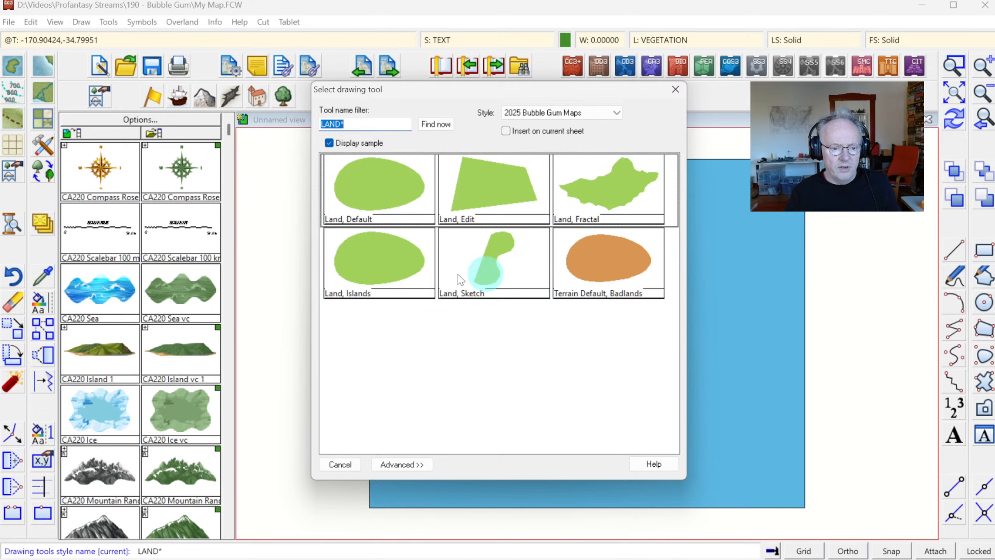
- Draw a large fractal landmass filling the map's north and east, with a jagged west coast and two southern peninsulas separated by a bay
left_click(646, 197)
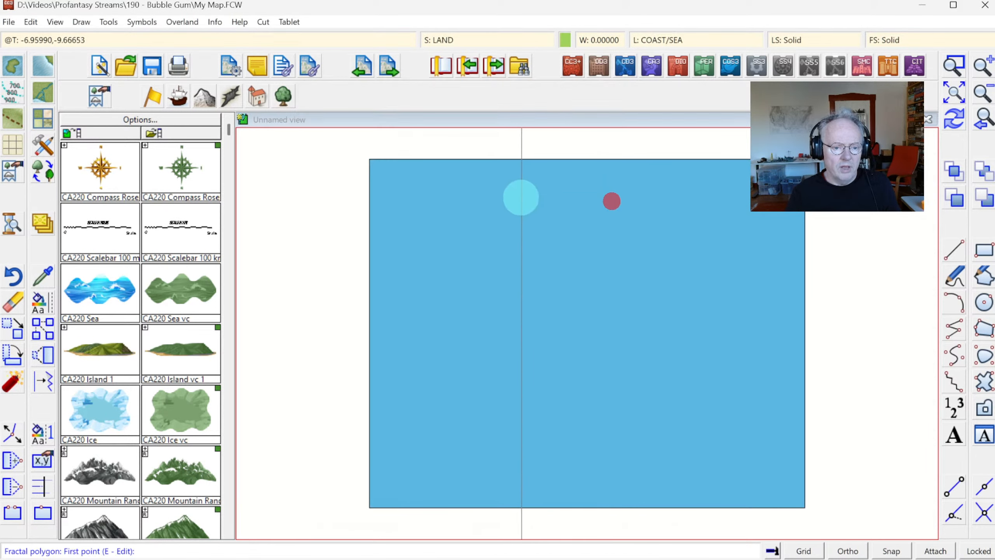
left_click(482, 153)
left_click(502, 176)
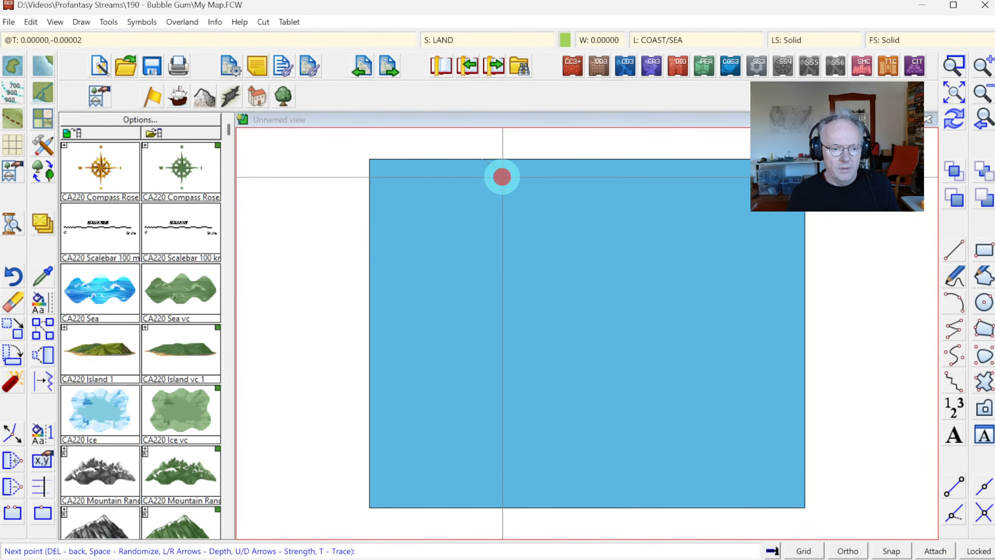
left_click(508, 192)
left_click(485, 214)
left_click(487, 242)
left_click(447, 269)
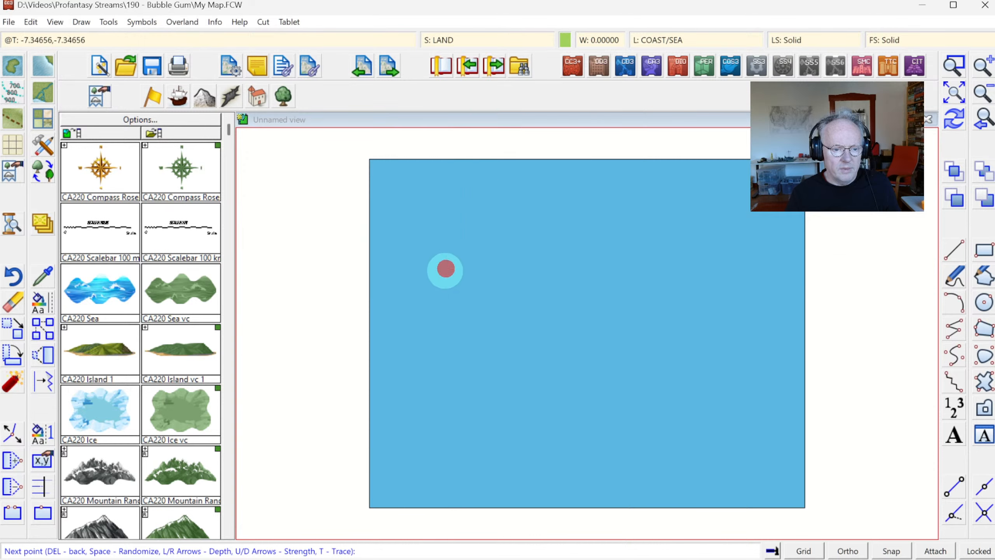
left_click(447, 298)
left_click(425, 338)
left_click(406, 345)
left_click(469, 393)
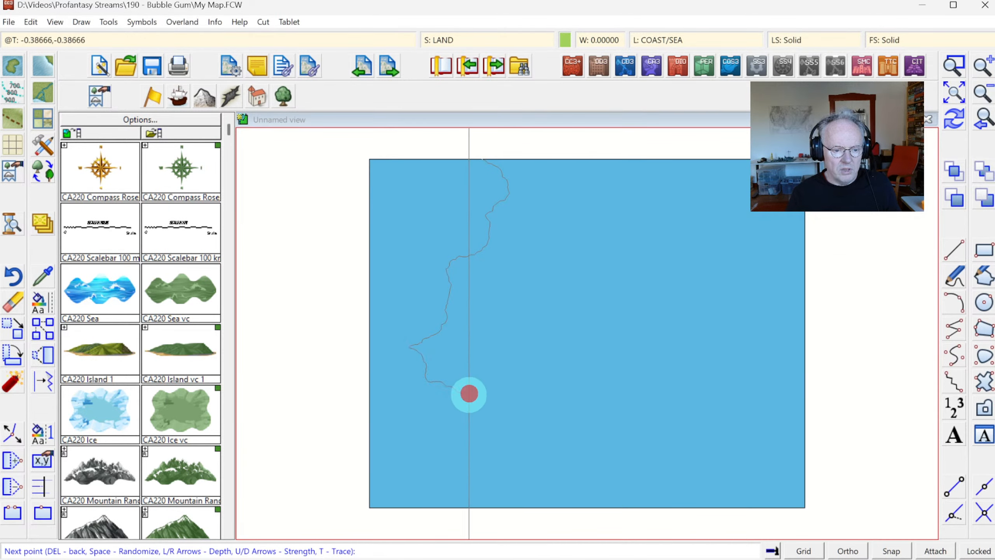
left_click(451, 422)
left_click(478, 448)
left_click(554, 452)
left_click(572, 418)
left_click(561, 395)
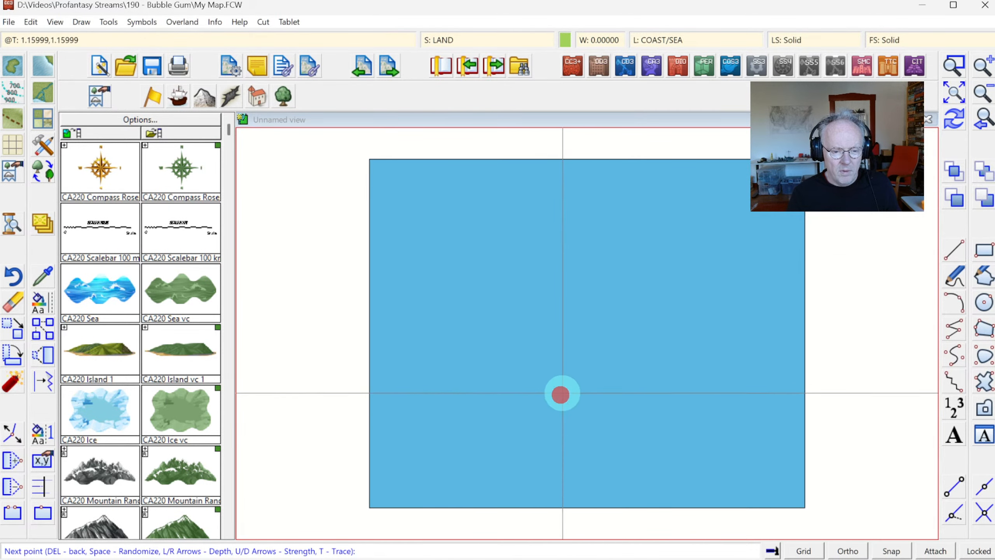
left_click(589, 374)
left_click(589, 359)
left_click(618, 361)
left_click(617, 385)
left_click(618, 411)
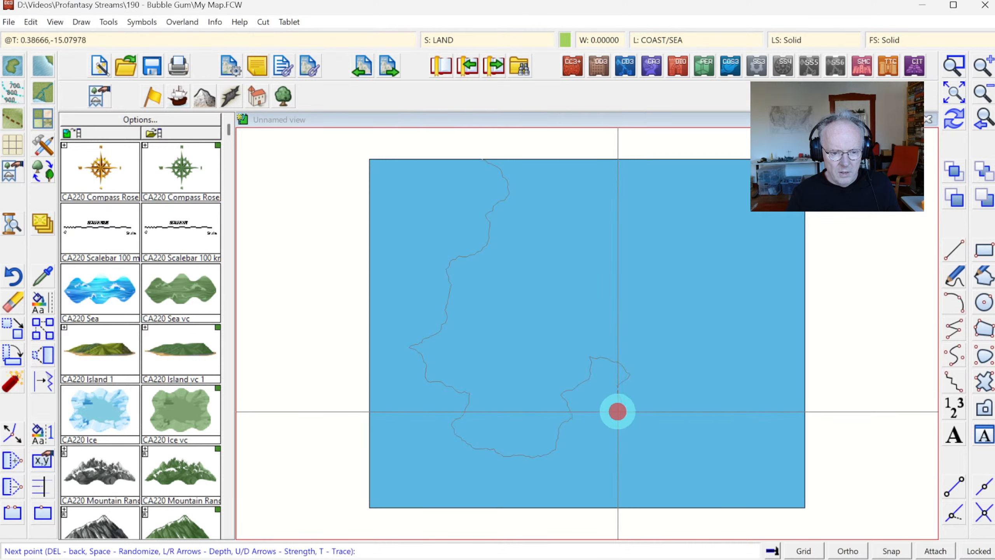
left_click(604, 418)
left_click(627, 449)
left_click(630, 461)
left_click(691, 477)
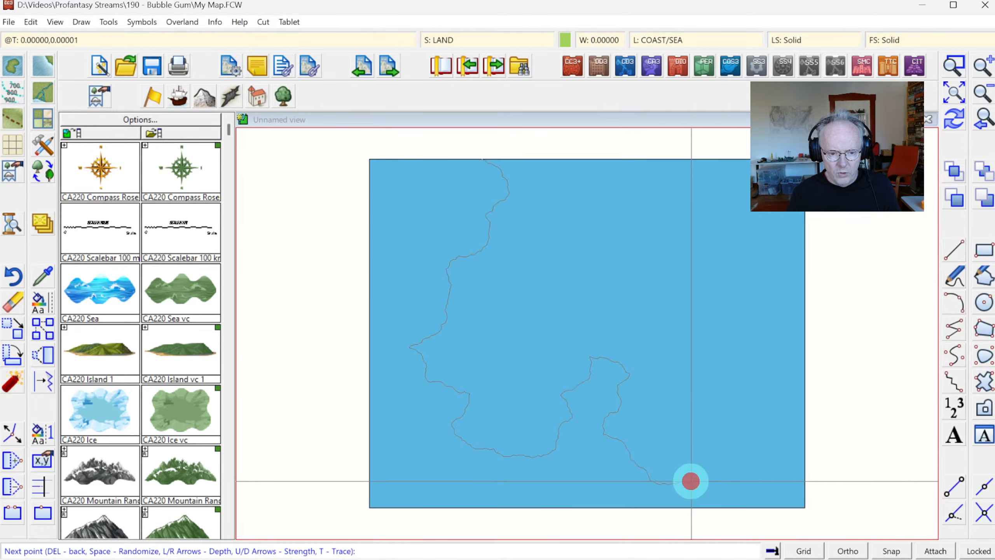
left_click(689, 455)
left_click(721, 401)
left_click(723, 340)
left_click(705, 311)
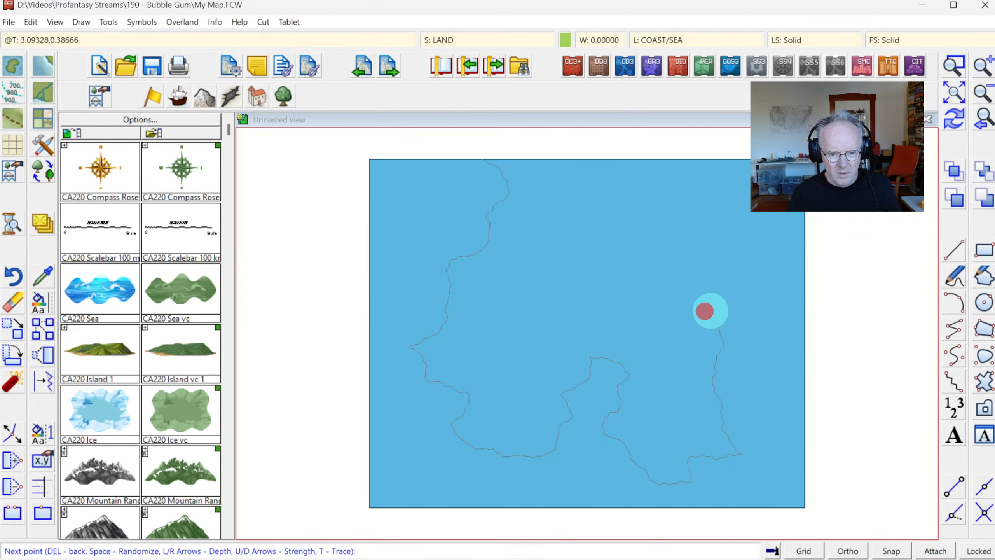
left_click(738, 324)
left_click(746, 348)
left_click(777, 306)
left_click(782, 292)
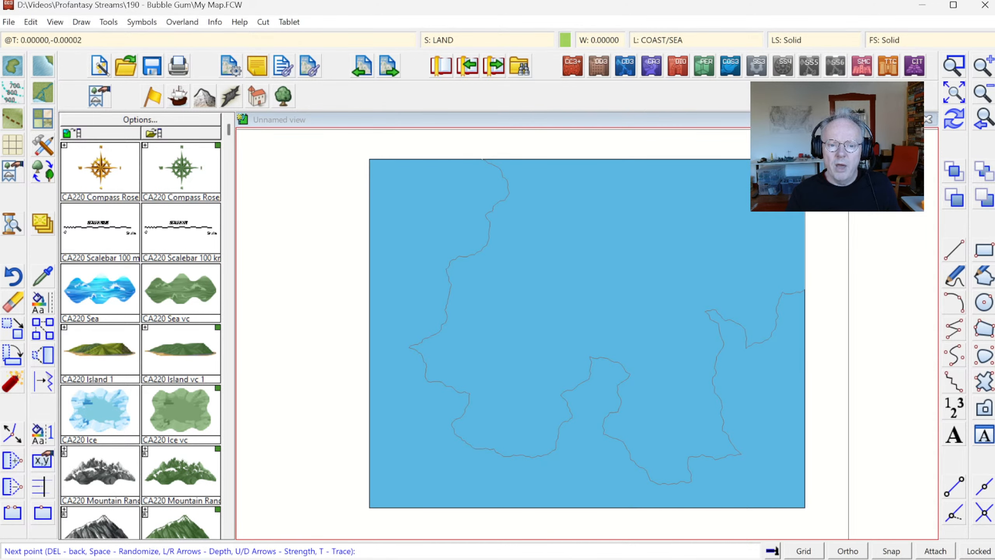
right_click(478, 140)
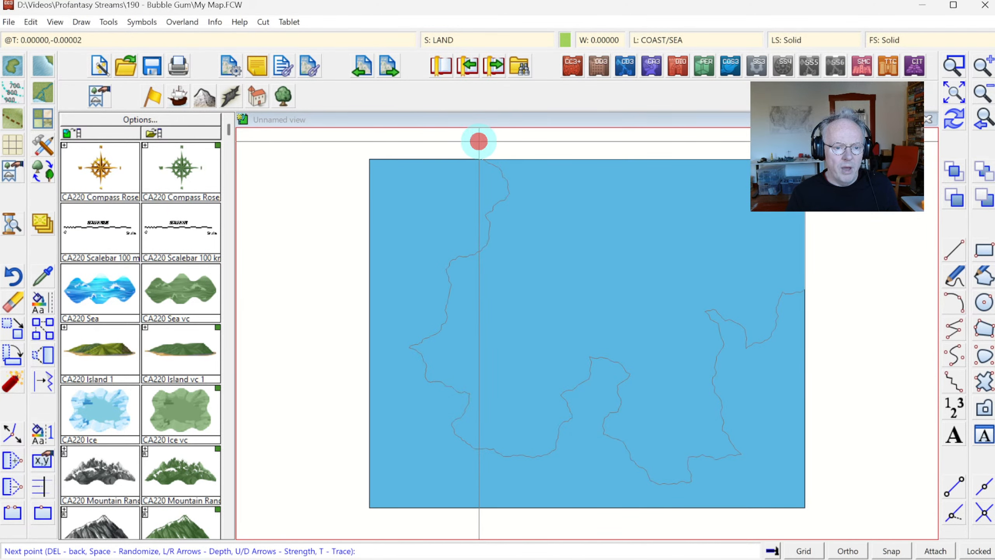
left_click(955, 120)
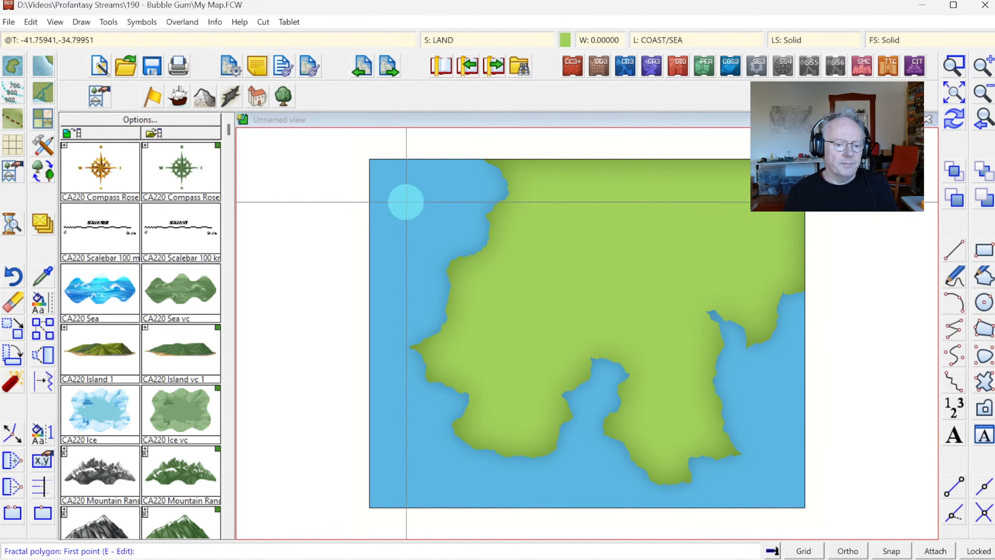
- Draw a mid-sized fractal island in the sea off the mainland's northwest coast
left_click(423, 203)
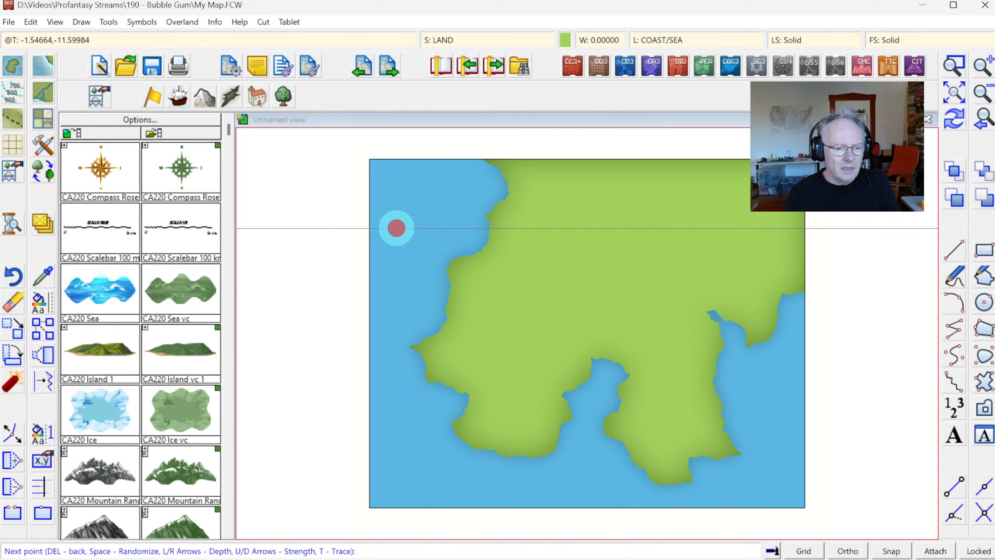
left_click(414, 238)
left_click(409, 258)
left_click(436, 254)
left_click(456, 244)
left_click(455, 222)
left_click(456, 203)
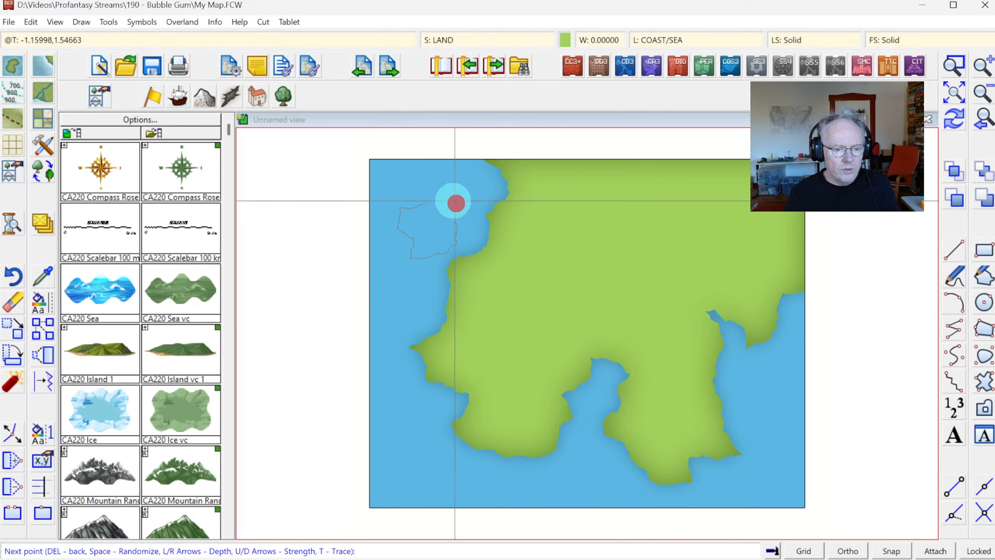
right_click(456, 203)
- Add a piece of fractal land that runs off the map's northwest corner
left_click(353, 162)
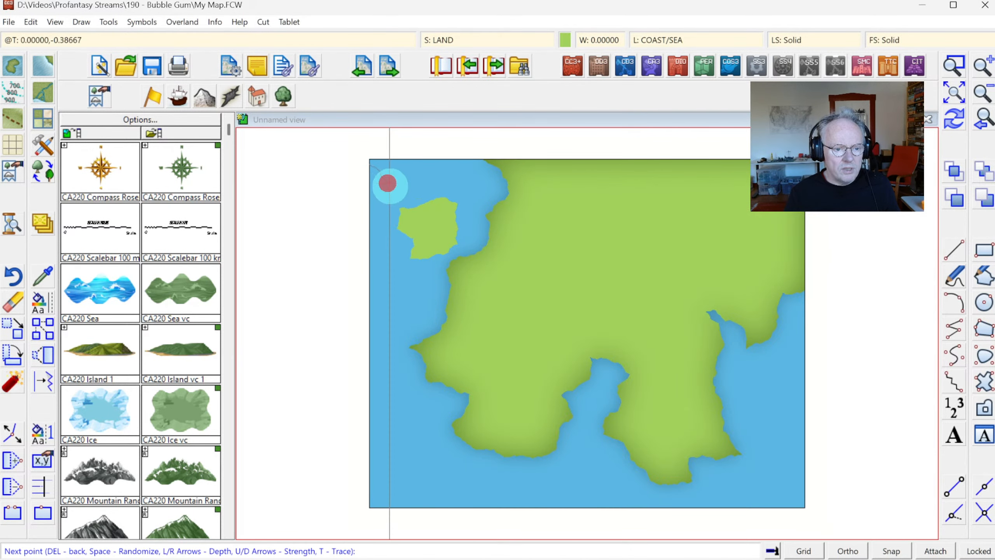
left_click(426, 173)
left_click(422, 146)
right_click(354, 139)
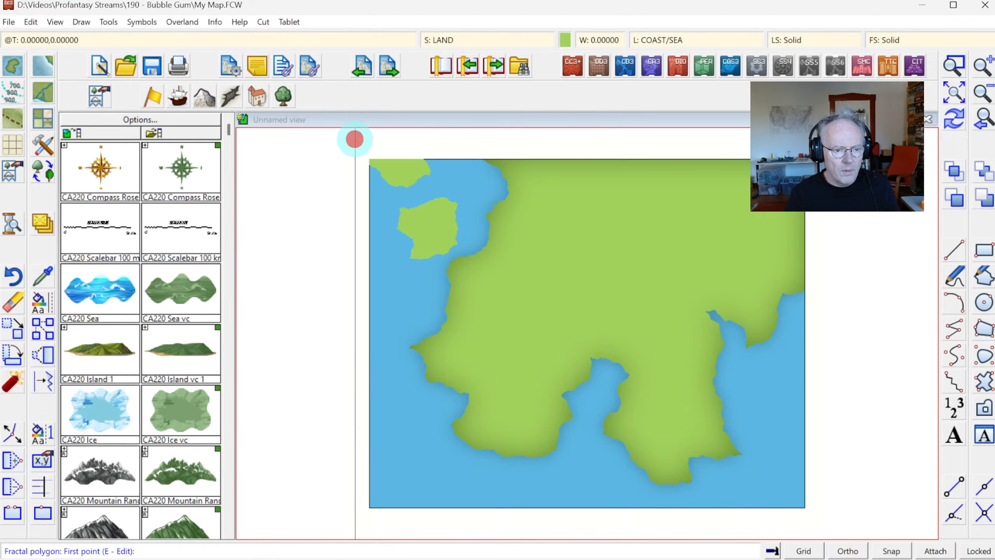
- Draw a small fractal island just off the southwestern peninsula
left_click(440, 466)
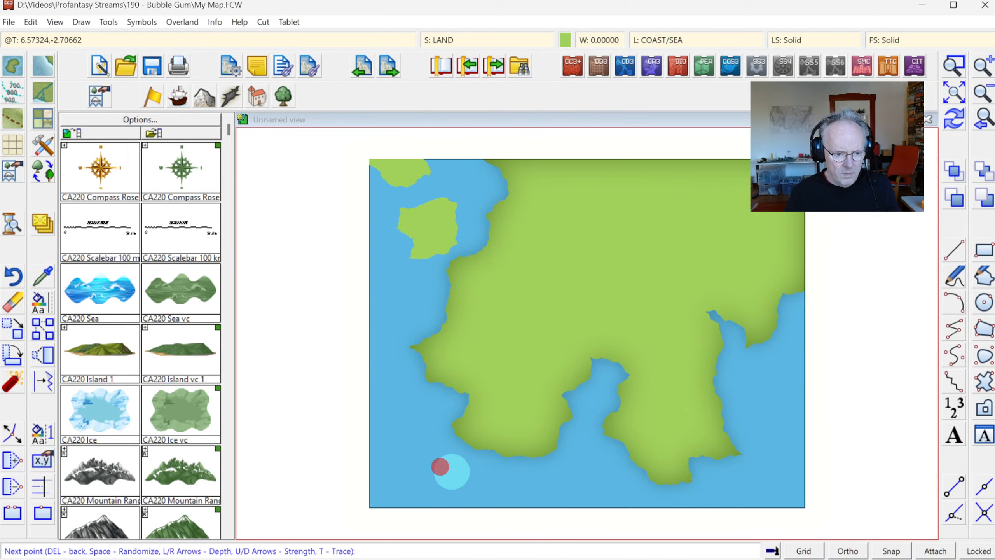
left_click(467, 461)
left_click(453, 451)
right_click(453, 451)
- Draw a small fractal island off the tip of the southeastern peninsula
left_click(742, 463)
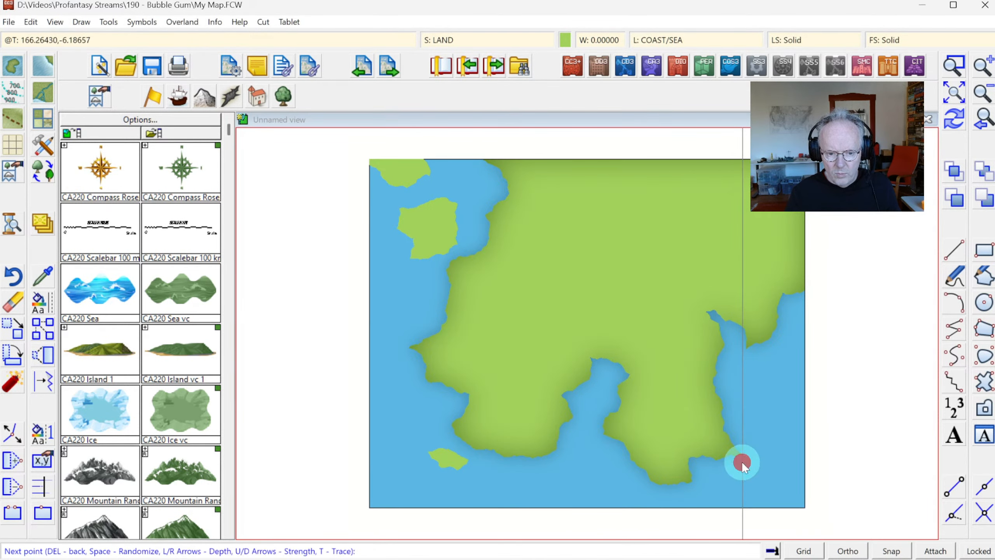
left_click(729, 466)
left_click(743, 478)
left_click(762, 467)
right_click(762, 463)
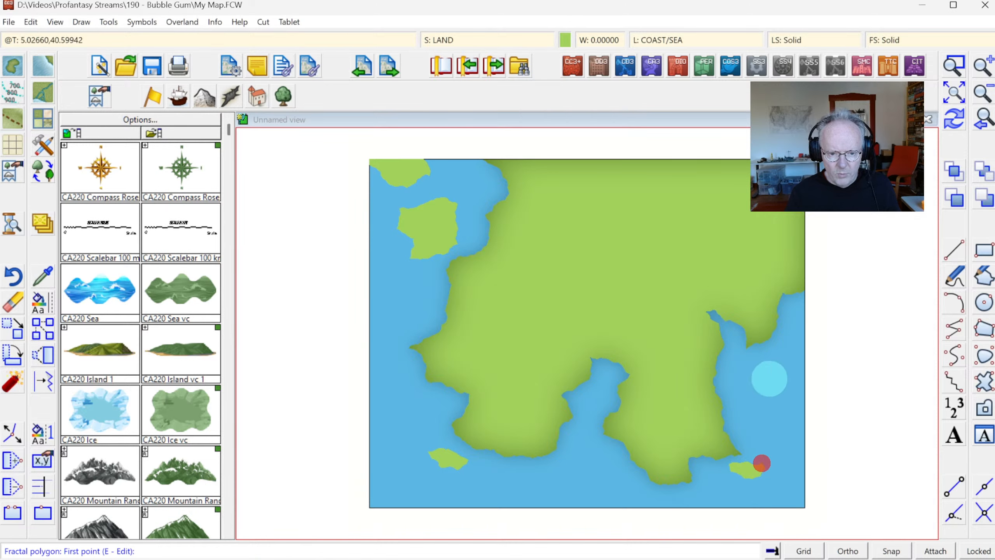
- Draw a fractal island in the eastern bay, just south of the mainland's east coast
left_click(754, 353)
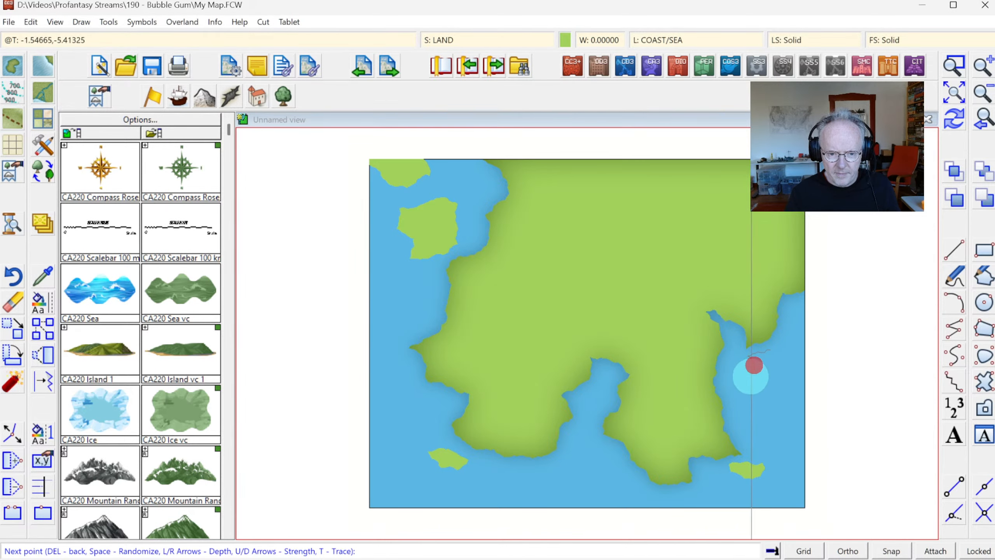
left_click(748, 387)
left_click(766, 389)
left_click(780, 360)
right_click(782, 354)
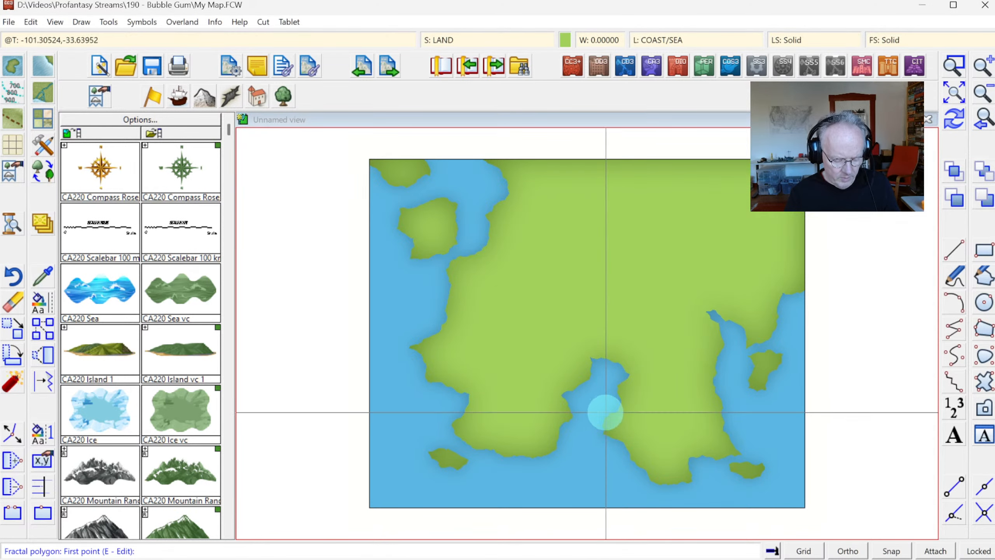
- Edit the mainland's fractal coastline to extend the southern bay northward into a long, narrow inlet, and redraw the map
key("e")
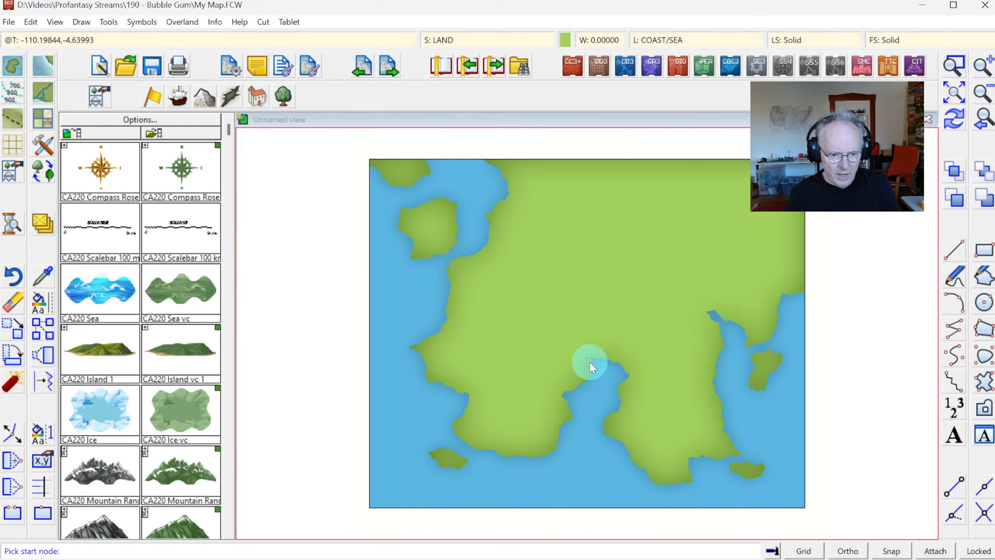
left_click(594, 360)
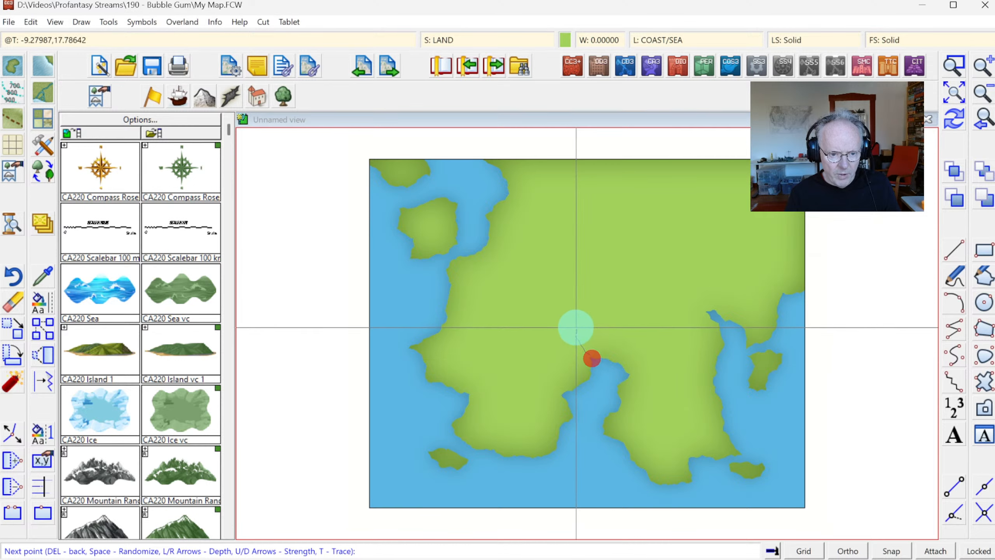
mouse_move(591, 335)
left_mouse_down()
mouse_move(582, 325)
mouse_move(594, 300)
mouse_move(580, 283)
mouse_move(596, 278)
mouse_move(611, 305)
mouse_move(593, 322)
mouse_move(623, 357)
left_mouse_up()
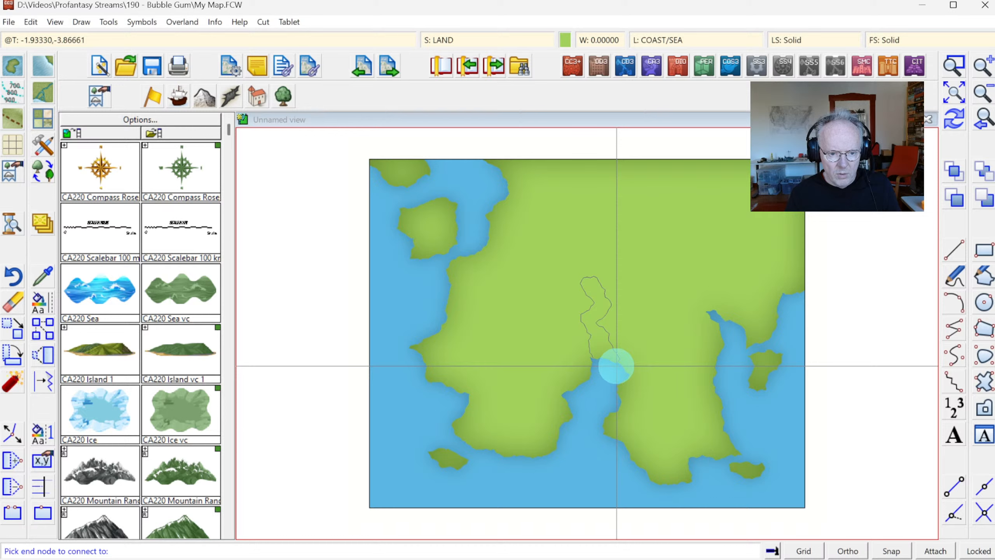
left_click(616, 366)
left_click(954, 118)
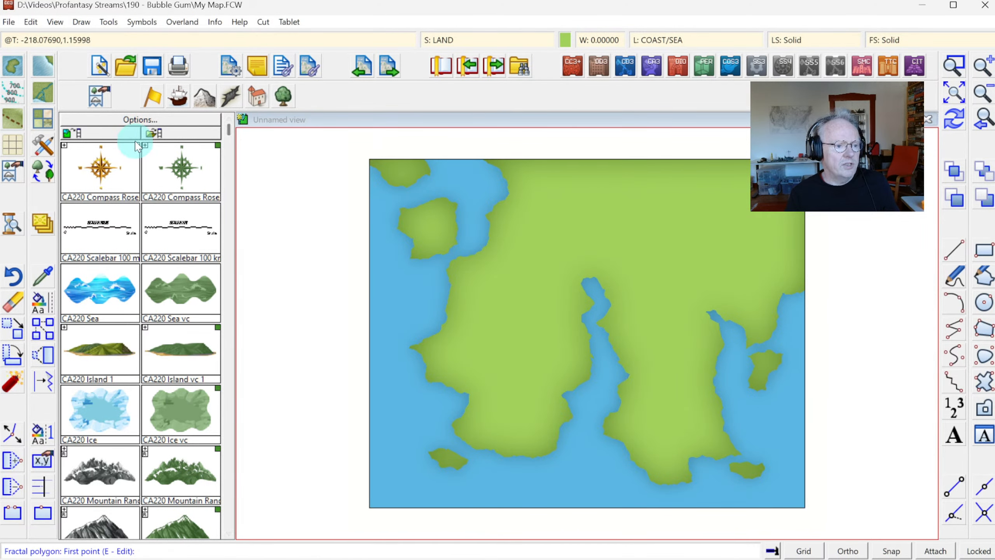
- Draw a winding river with the River, Large tool from the head of the inlet to the map's northern edge
left_click(39, 90)
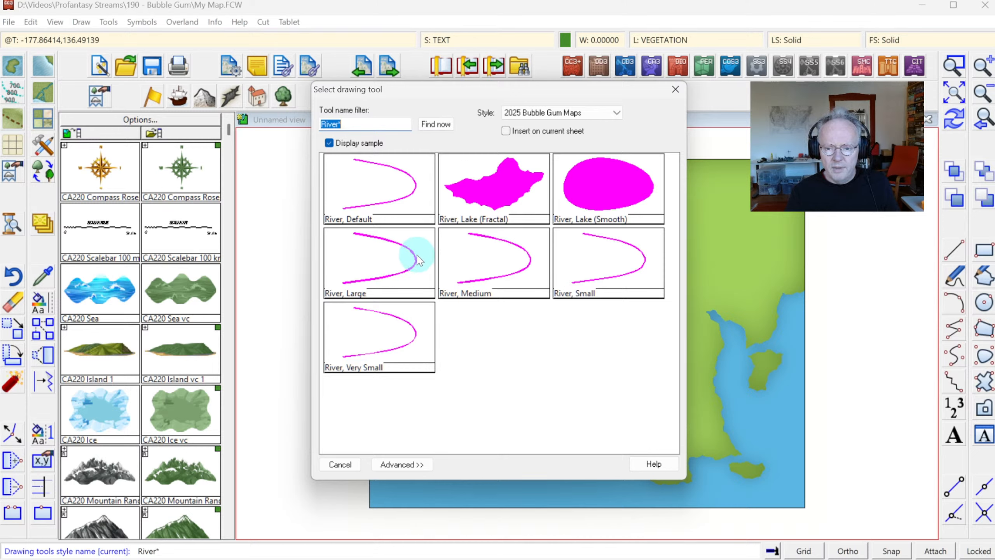
double_click(382, 268)
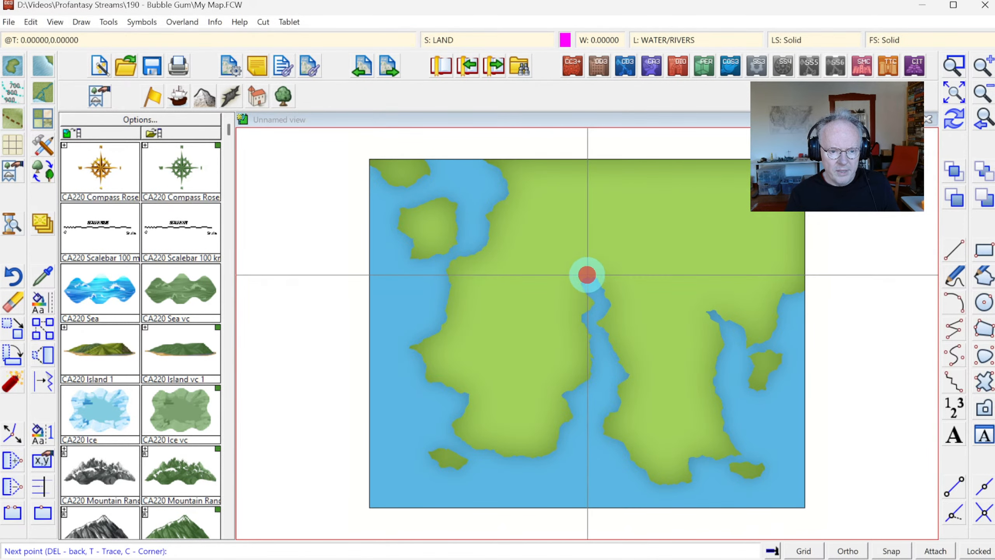
left_click(582, 260)
left_click(614, 252)
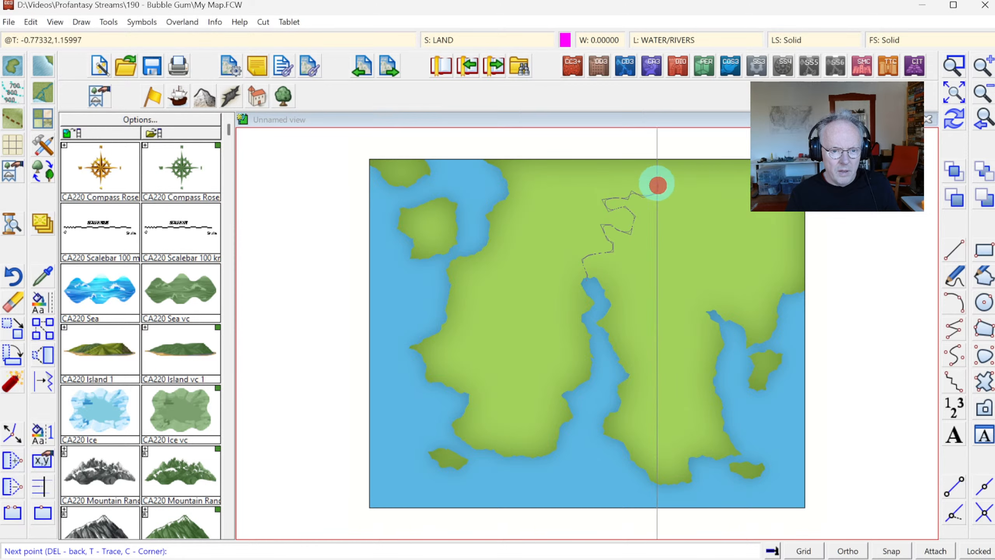
left_click(648, 180)
left_click(629, 175)
left_click(637, 170)
left_click(654, 168)
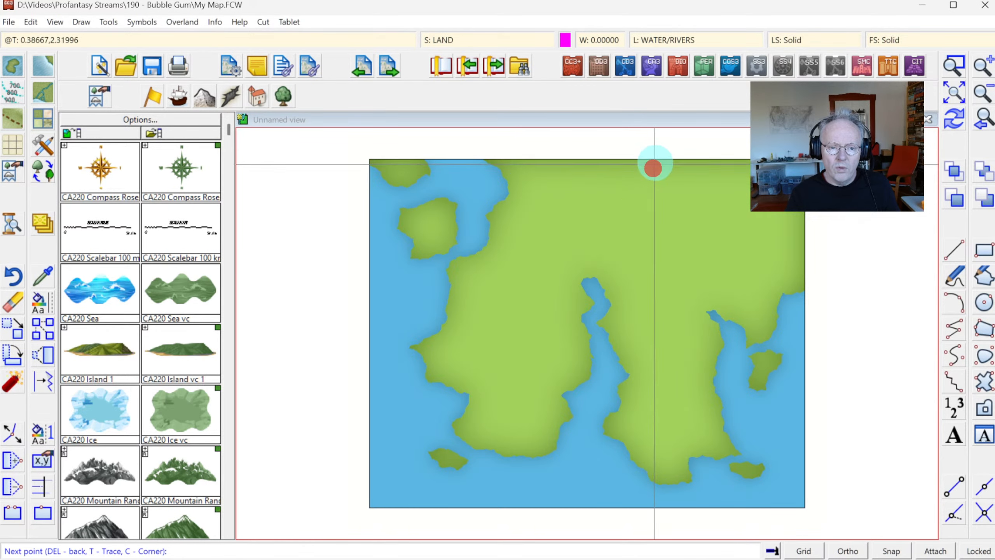
left_click(655, 162)
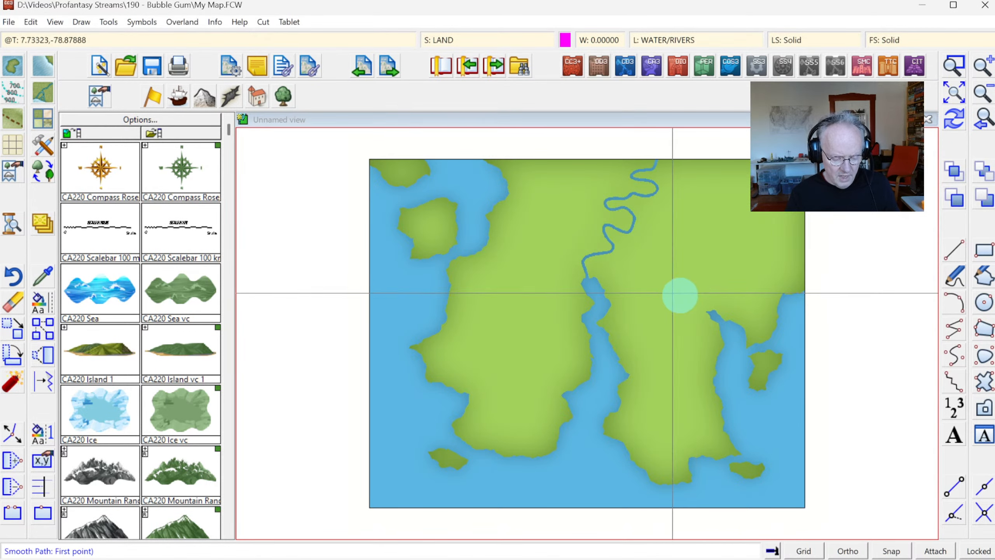
- Add a winding river branch from the main river's lower bend to the east side of the inlet's head
left_click(959, 65)
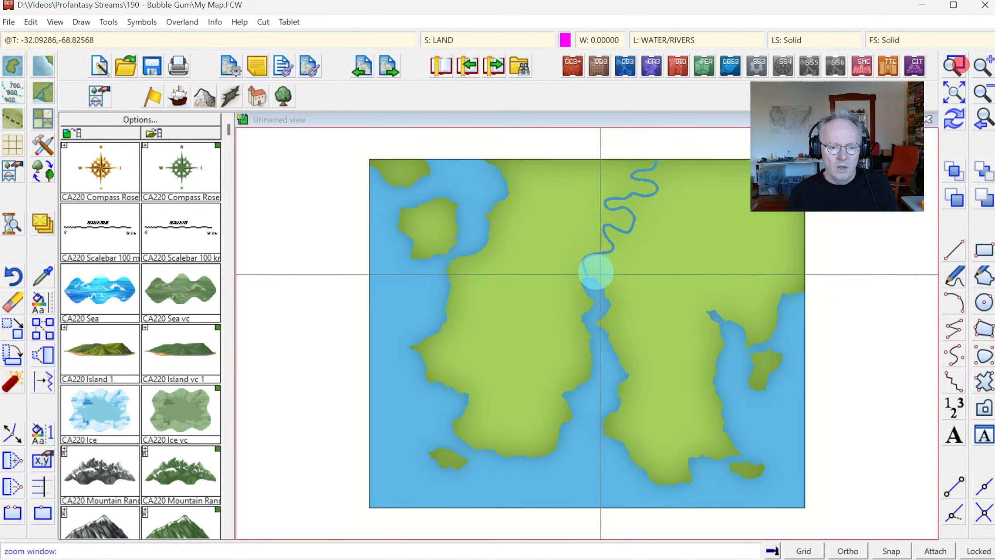
left_click(561, 240)
left_click(643, 310)
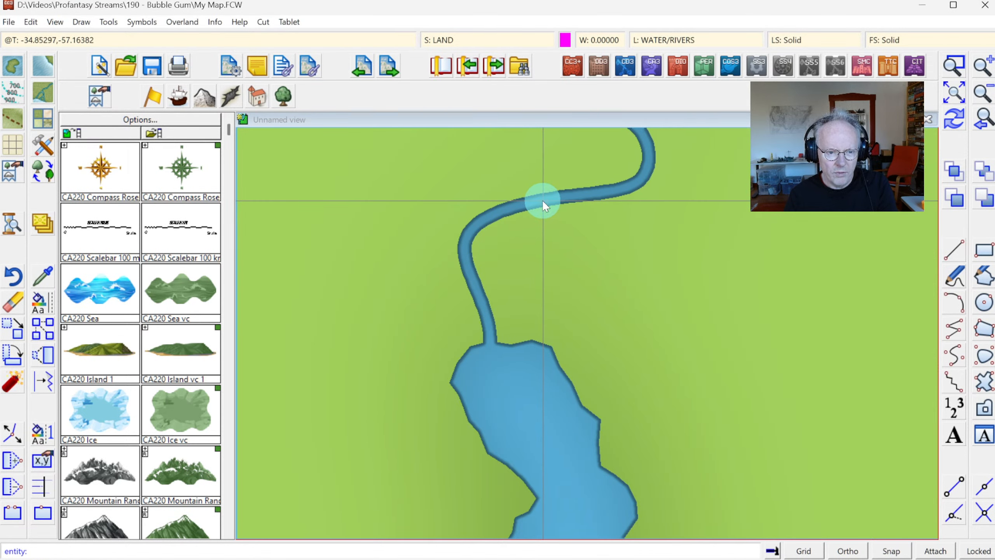
mouse_move(542, 199)
left_mouse_down()
mouse_move(539, 241)
mouse_move(583, 255)
mouse_move(574, 280)
mouse_move(602, 315)
mouse_move(602, 330)
mouse_move(578, 338)
mouse_move(571, 369)
left_mouse_up()
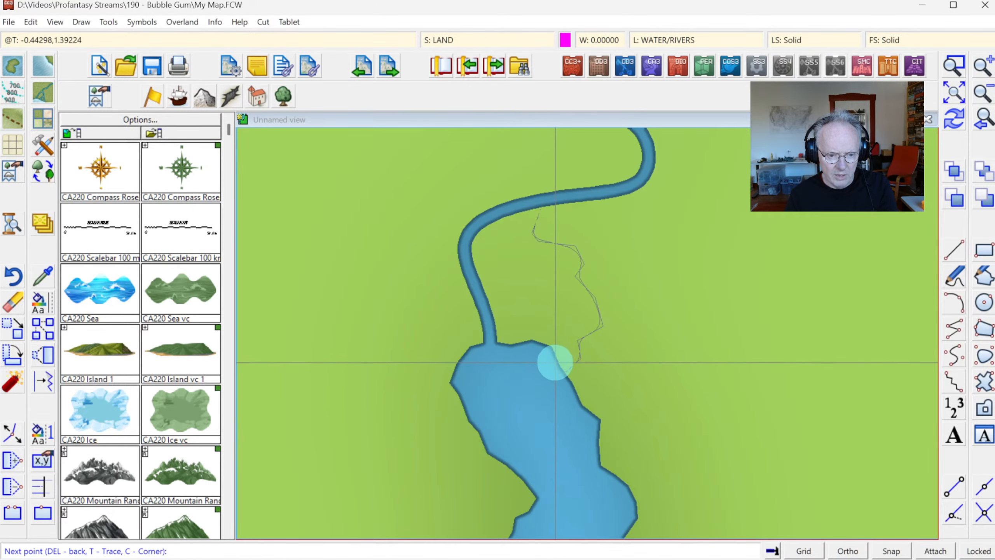
left_click(556, 382)
right_click(556, 382)
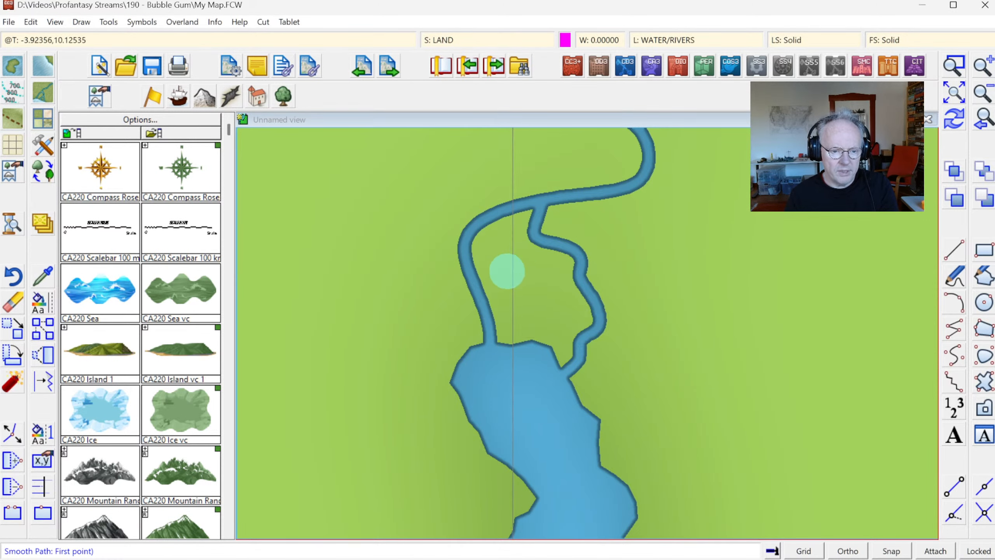
- Add another river branch curving west from the main river to the west side of the inlet's head
left_click(462, 254)
mouse_move(437, 276)
left_mouse_down()
mouse_move(394, 294)
mouse_move(391, 312)
mouse_move(435, 340)
mouse_move(431, 351)
mouse_move(459, 368)
left_mouse_up()
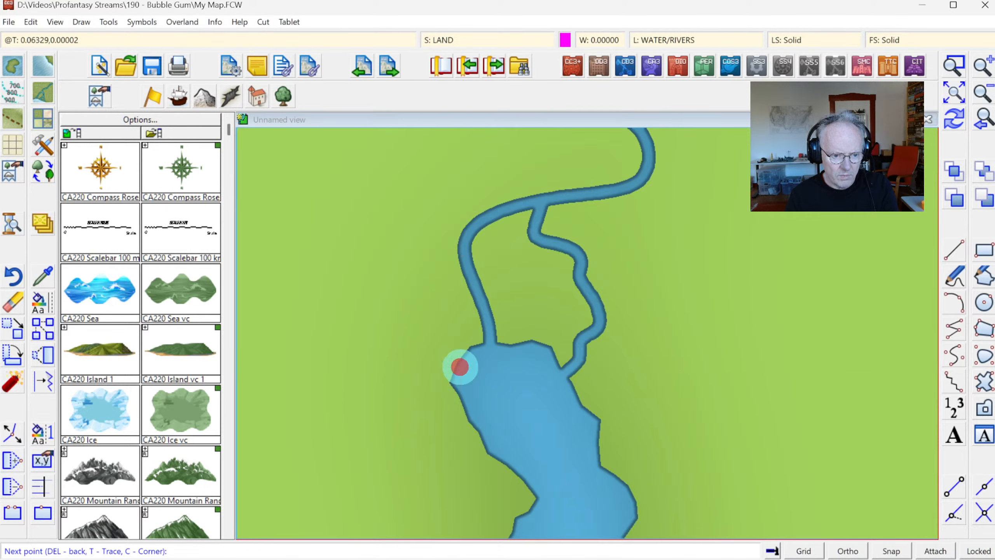
right_click(461, 367)
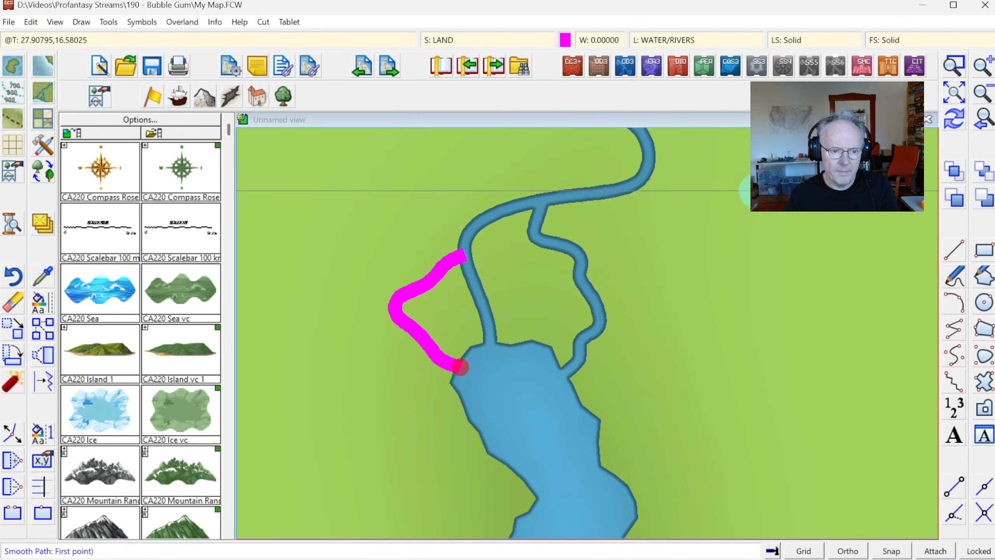
- Draw a winding channel with the River, Medium tool from the upper east branch southwest to the main river's lower stretch
left_click(941, 124)
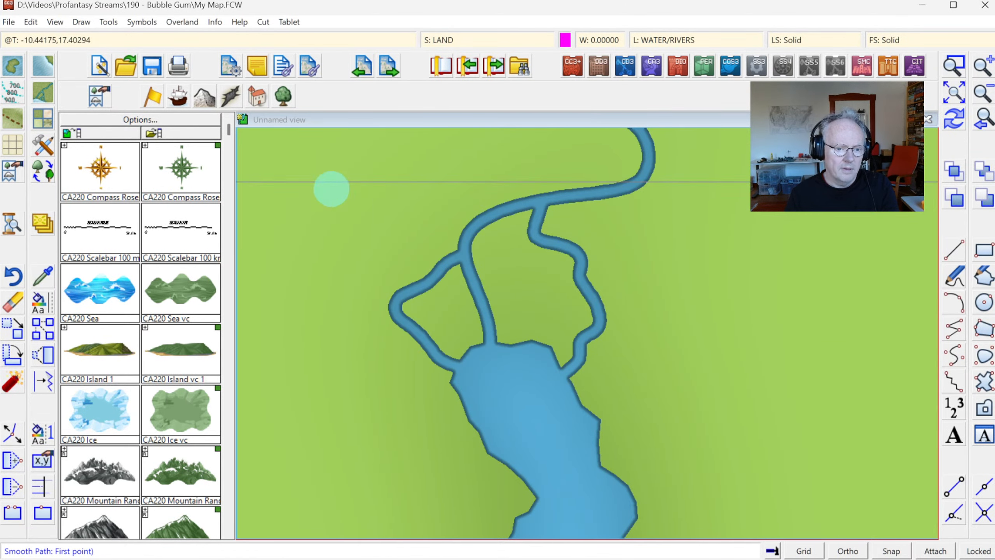
left_click(42, 95)
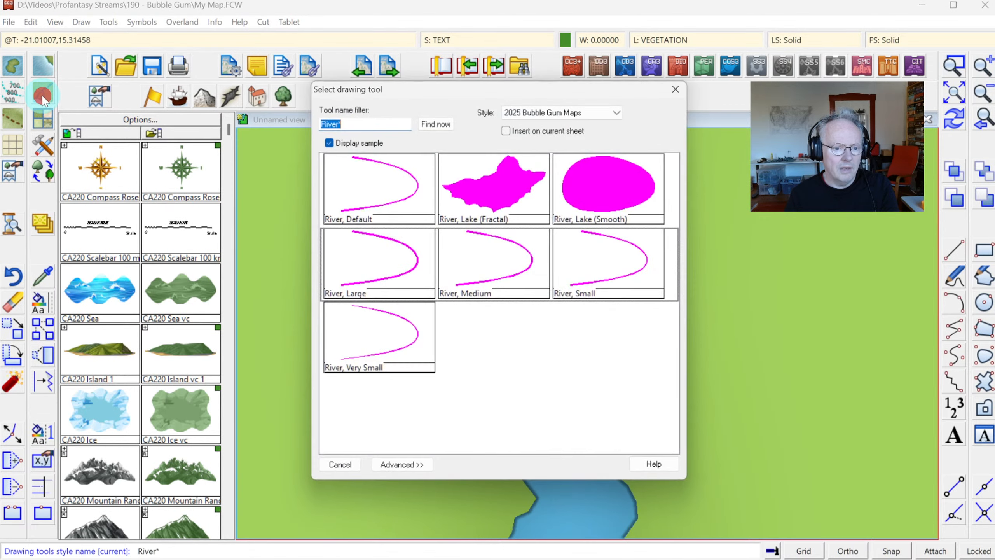
left_click(521, 262)
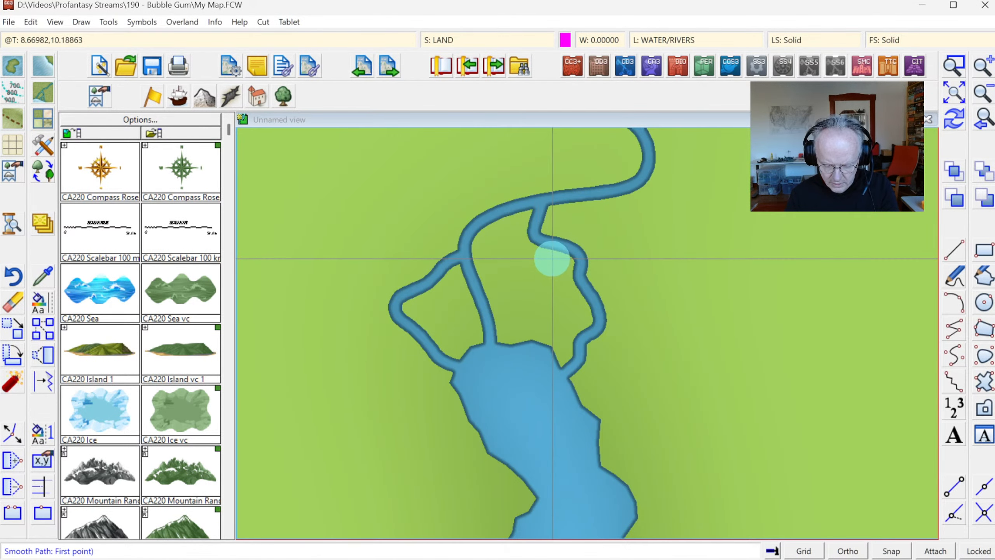
left_click(554, 244)
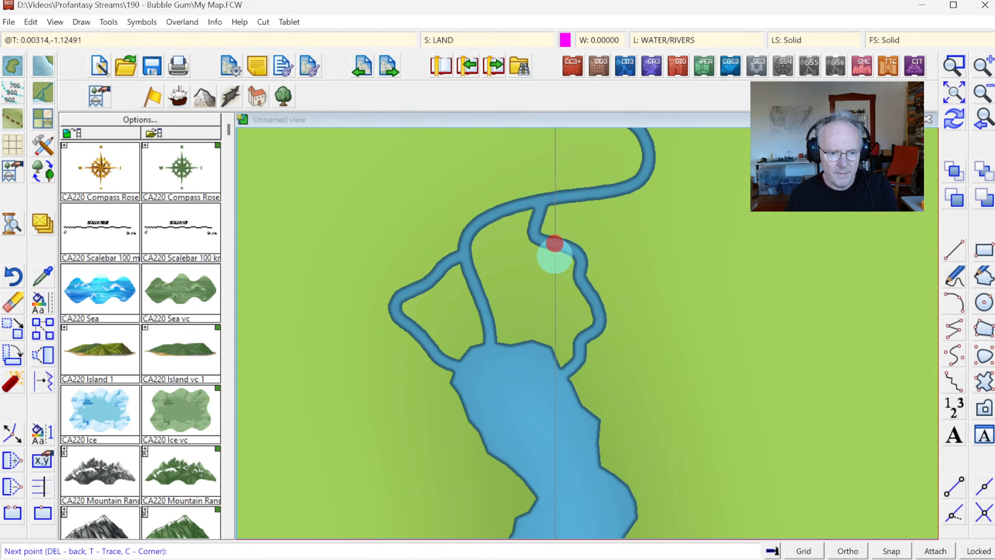
left_click(535, 267)
left_click(530, 282)
left_click(529, 295)
left_click(507, 297)
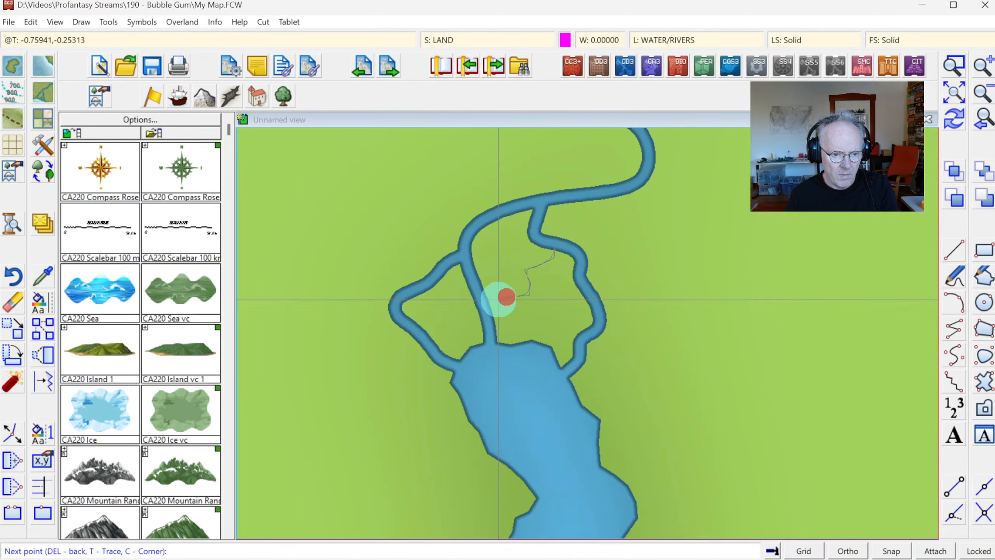
left_click(498, 302)
left_click(486, 319)
right_click(486, 319)
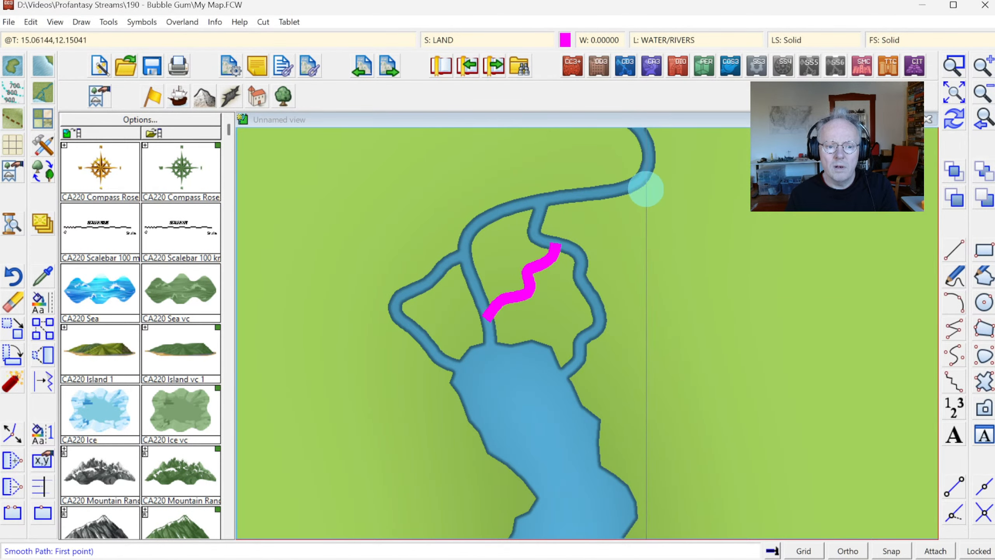
- Add a medium river channel curving from the main river's eastern bend south and southwest to join the east branch
left_click(642, 177)
left_click(658, 189)
left_click(643, 216)
left_click(648, 234)
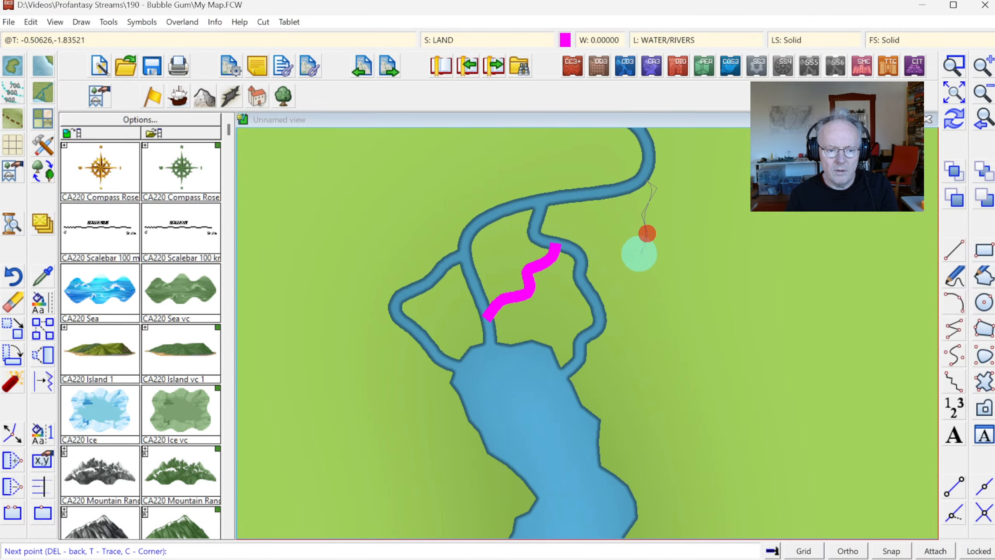
left_click(592, 295)
right_click(592, 294)
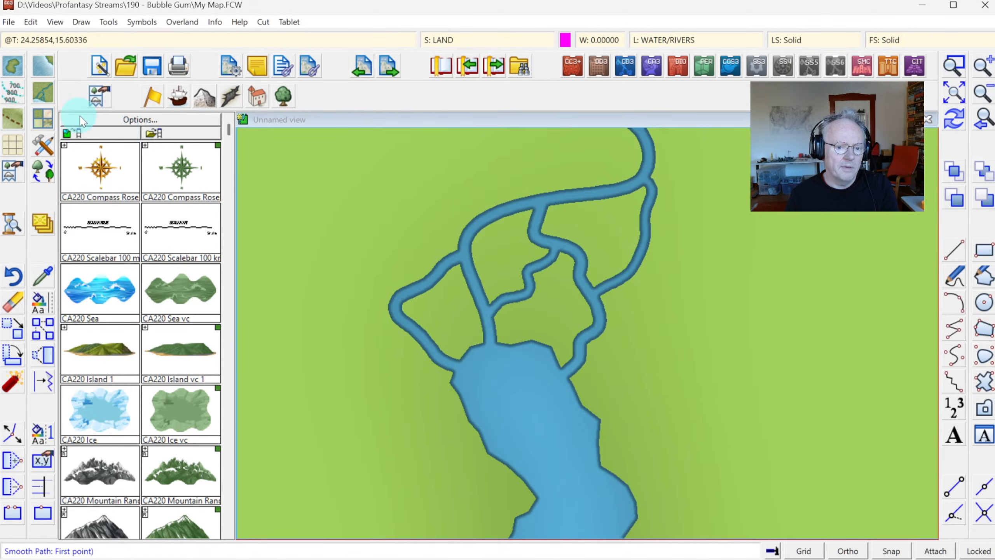
- Draw a winding River, Small channel from the outermost east branch south to the inlet's east shore
left_click(43, 98)
double_click(634, 268)
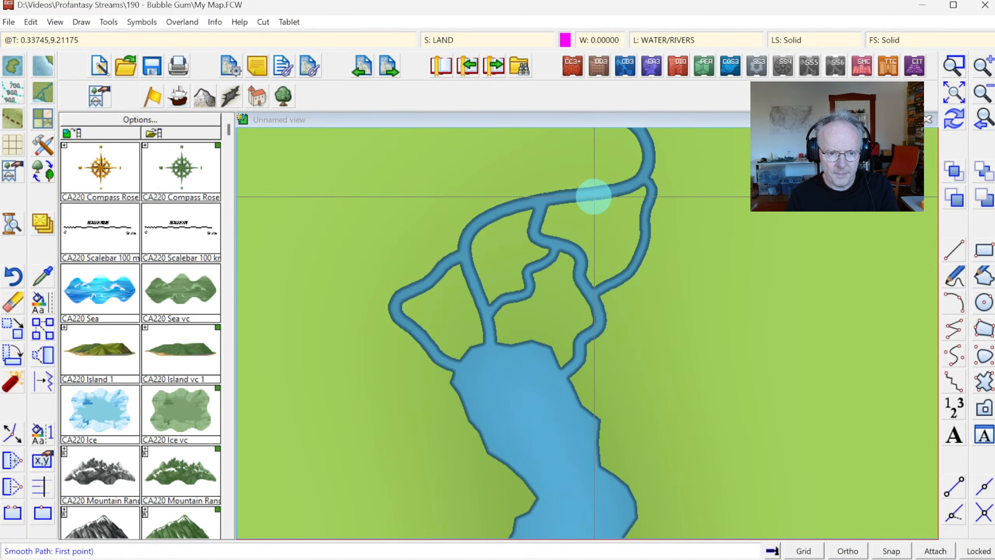
left_click(638, 266)
left_click(650, 343)
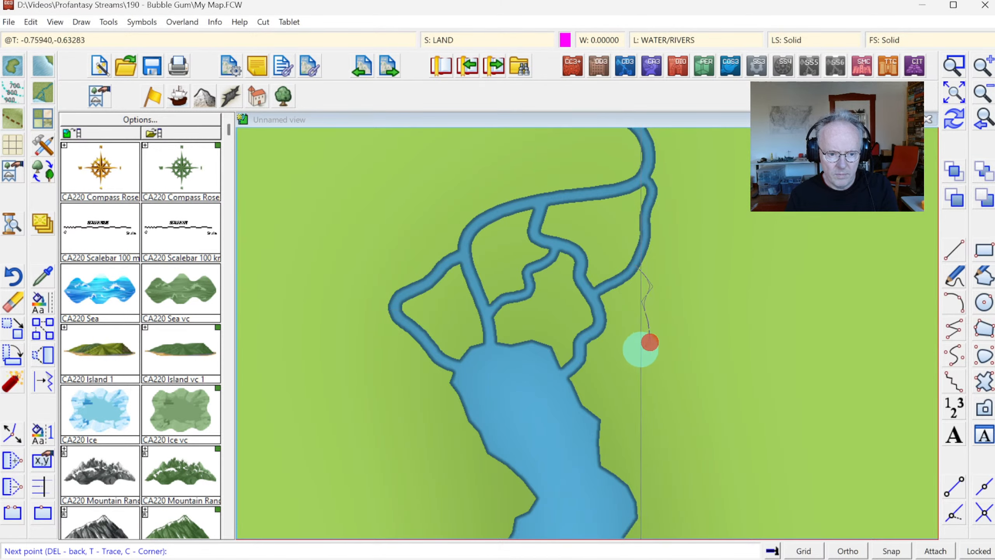
left_click(622, 348)
left_click(616, 377)
left_click(597, 387)
left_click(585, 392)
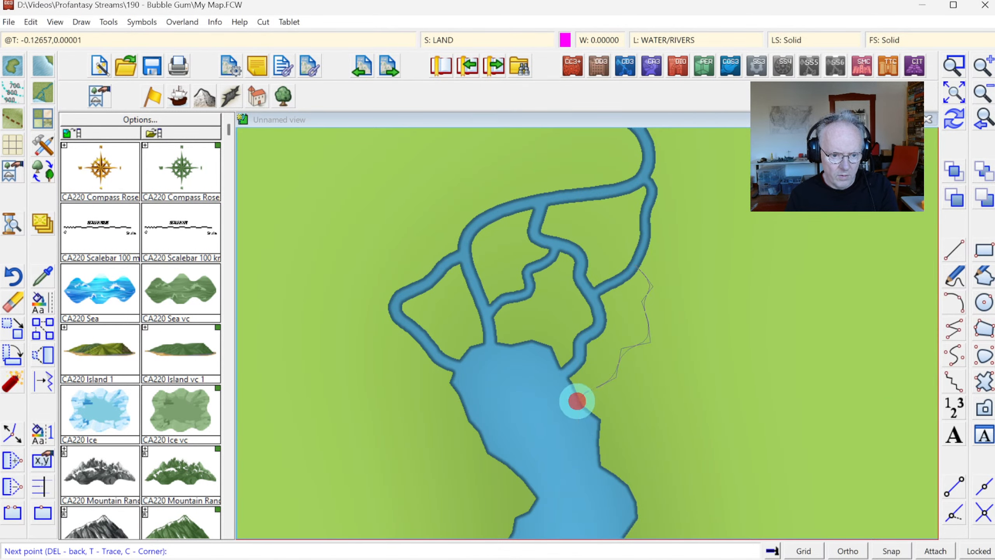
right_click(579, 401)
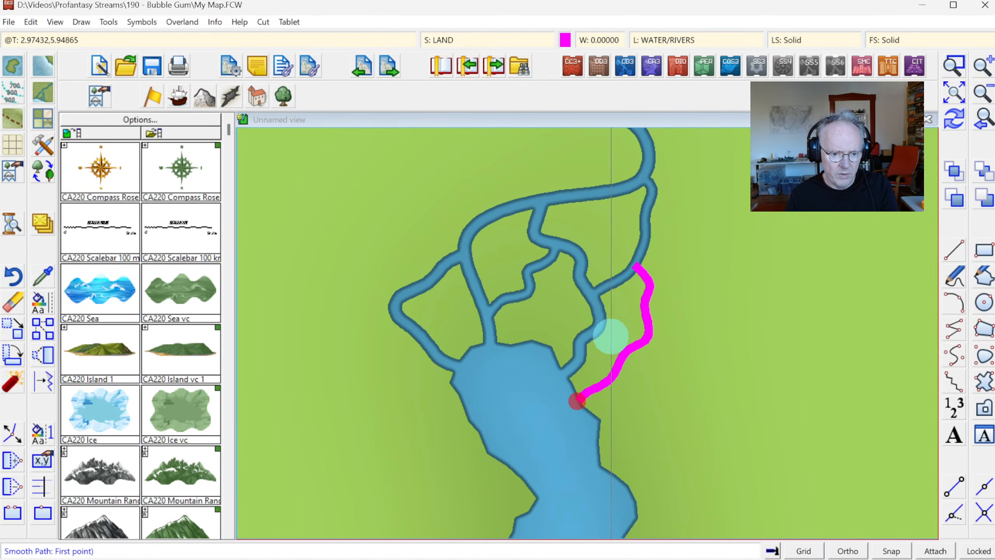
- Add a small river channel curving from the west branch to the inlet's west shore
left_click(413, 334)
left_click(419, 386)
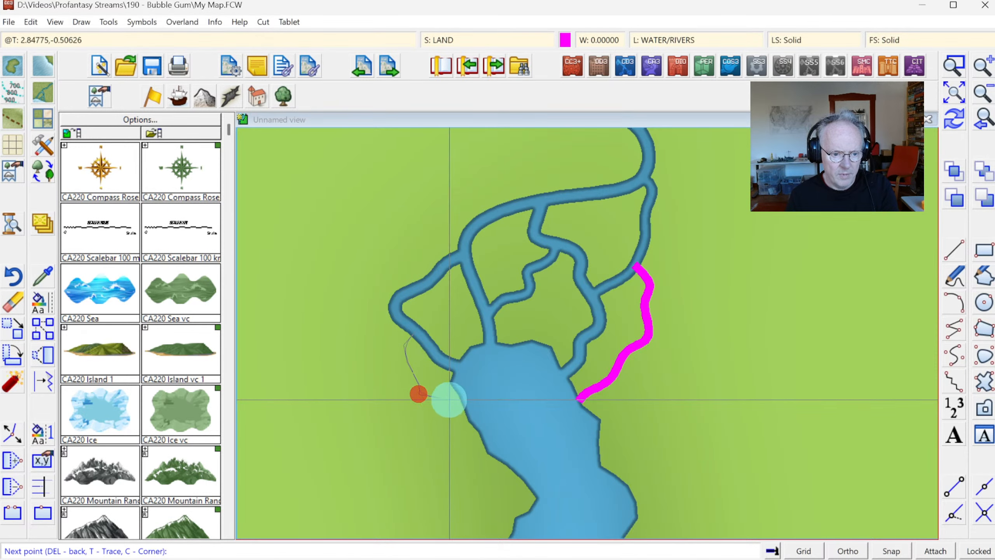
left_click(464, 400)
right_click(466, 400)
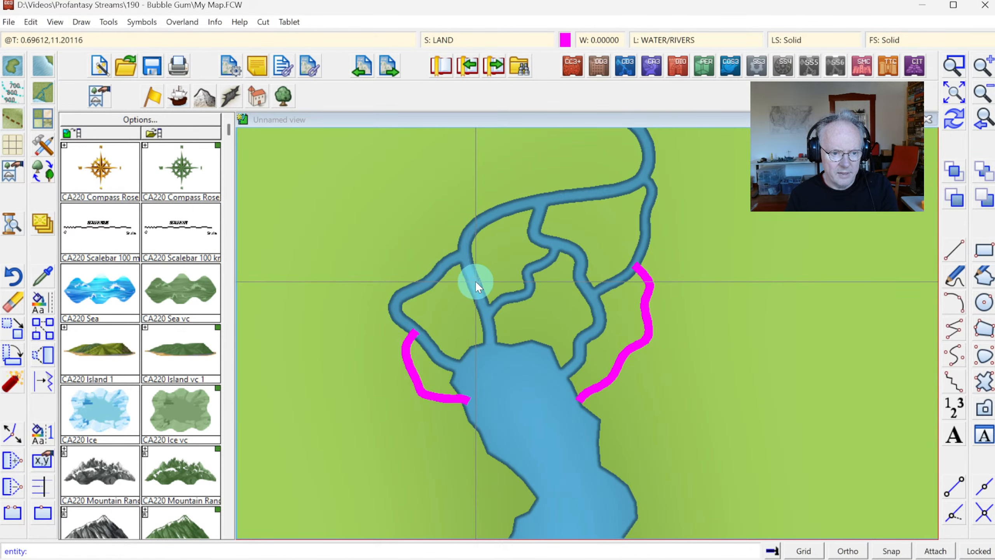
- Connect the main river's lower stretch to the west branch with a short small channel and redraw the map
left_click(467, 289)
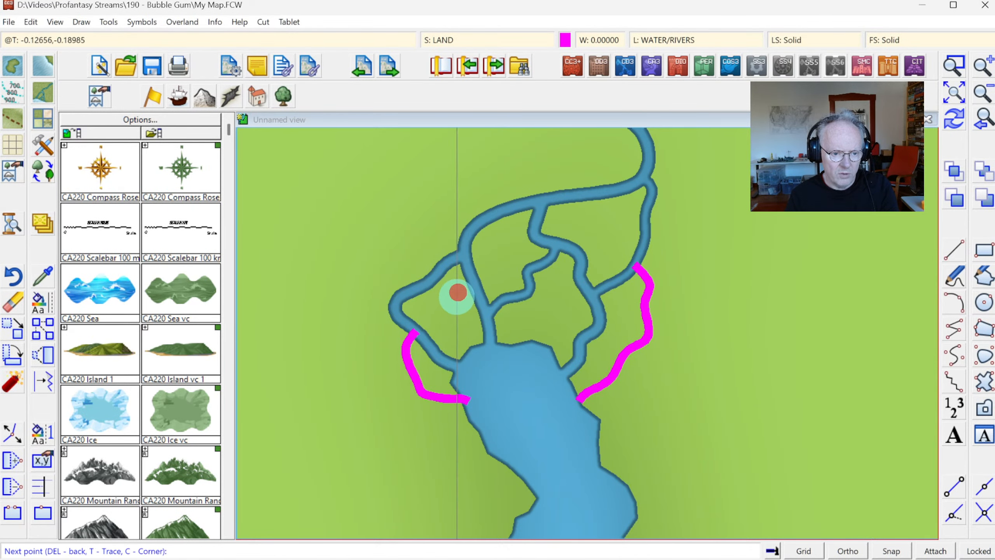
left_click(437, 348)
right_click(437, 349)
left_click(951, 117)
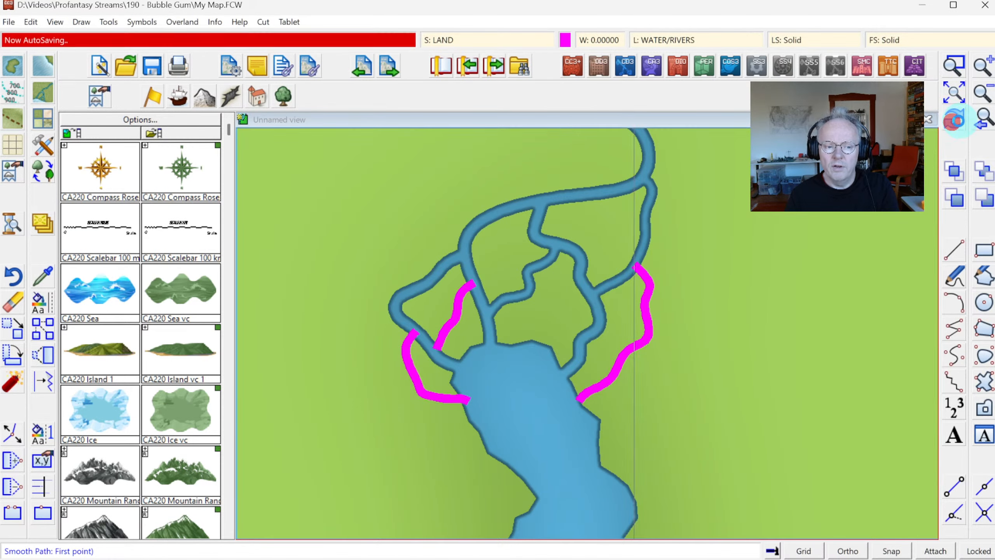
- Draw a lake with the River, Lake (Fractal) tool over the river's upper end at the map's northern edge, and redraw
left_click(984, 125)
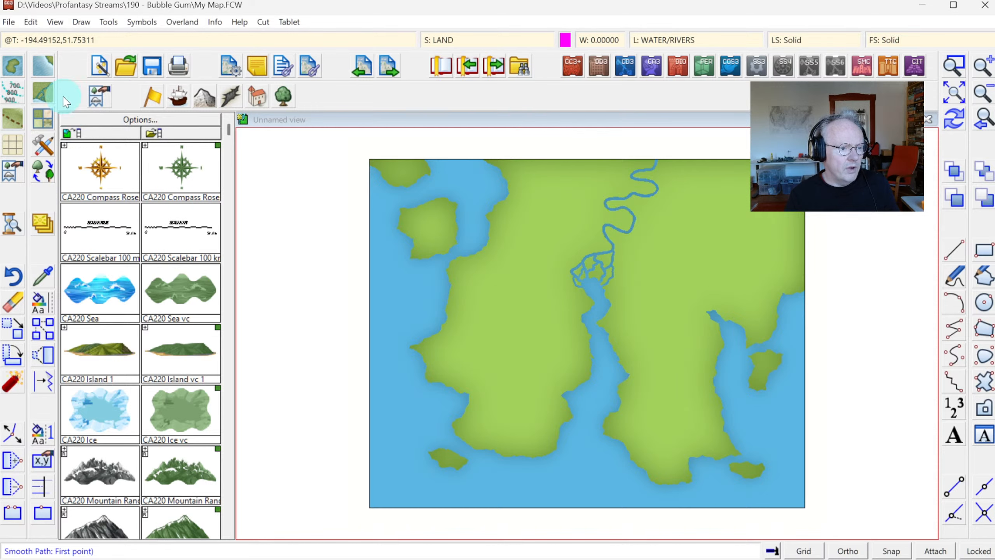
right_click(42, 93)
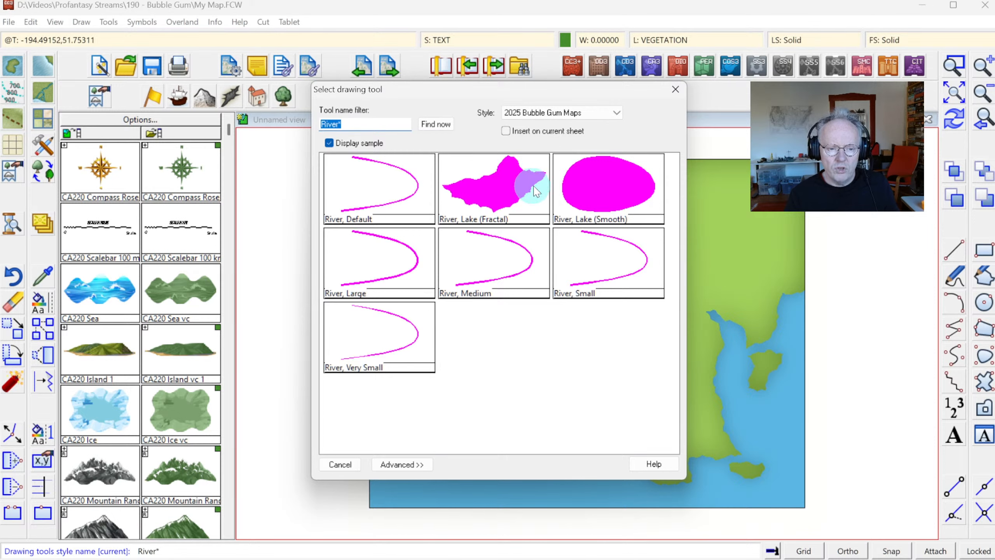
left_click(490, 181)
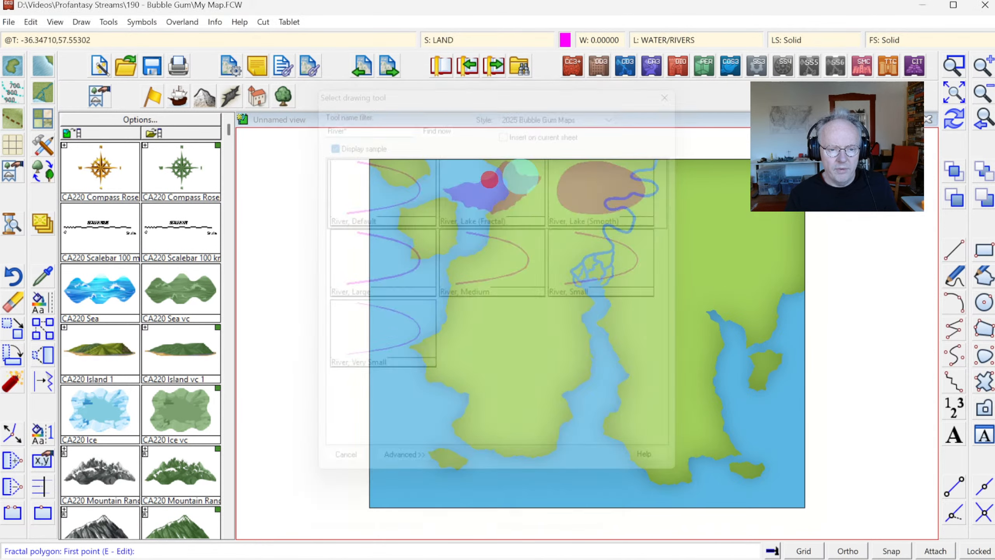
left_click(964, 67)
left_click(606, 149)
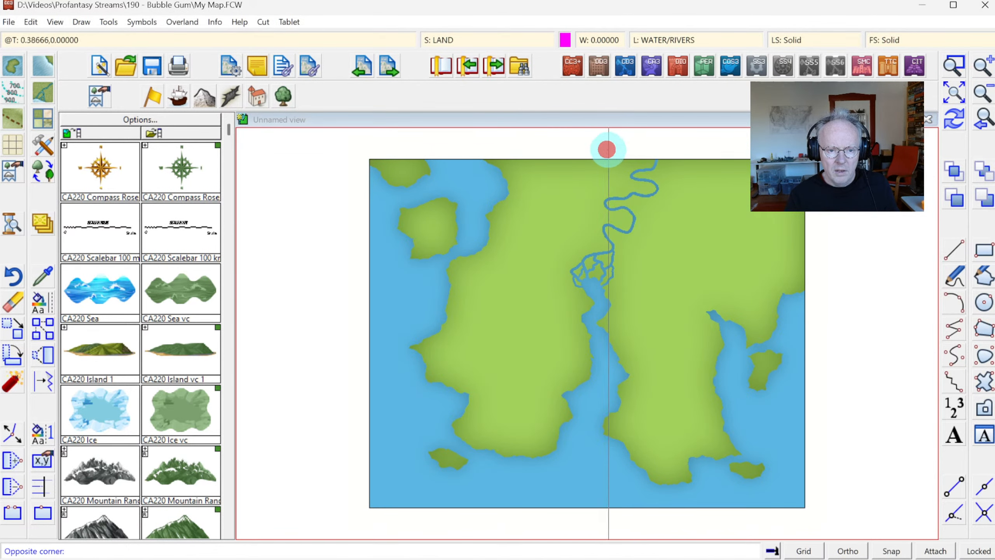
left_click(681, 222)
left_click(605, 183)
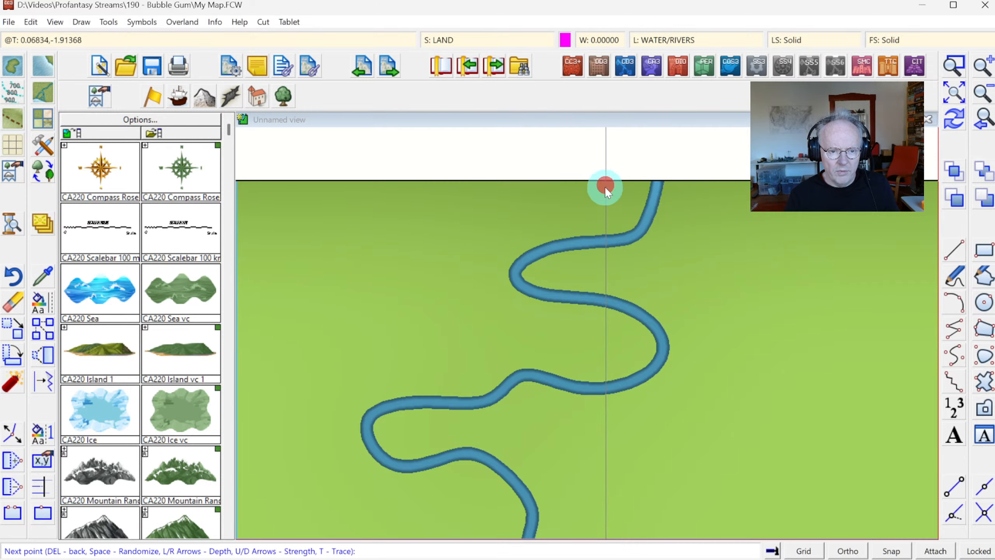
left_click(577, 204)
left_click(584, 237)
left_click(578, 252)
left_click(637, 266)
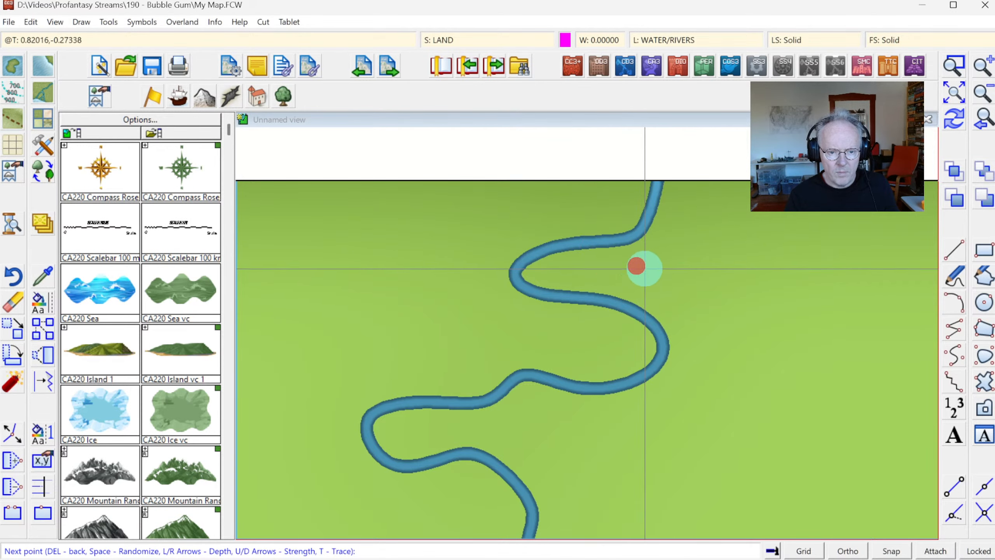
left_click(682, 255)
left_click(747, 203)
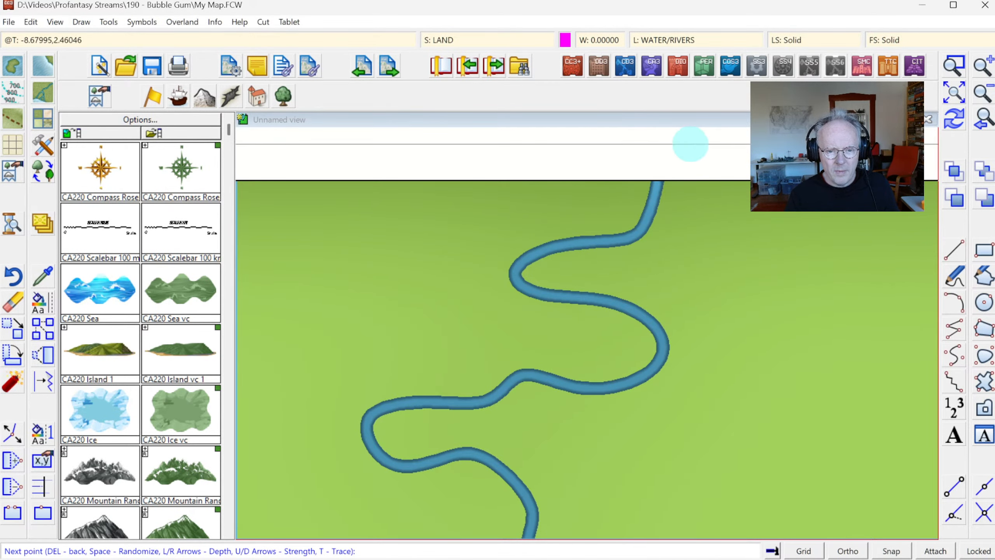
right_click(664, 143)
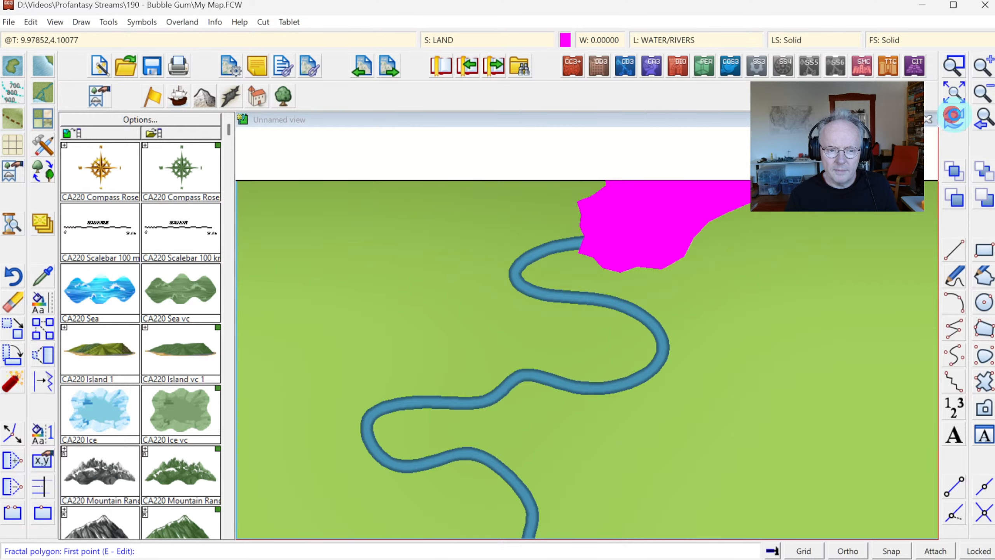
left_click(954, 115)
left_click(984, 118)
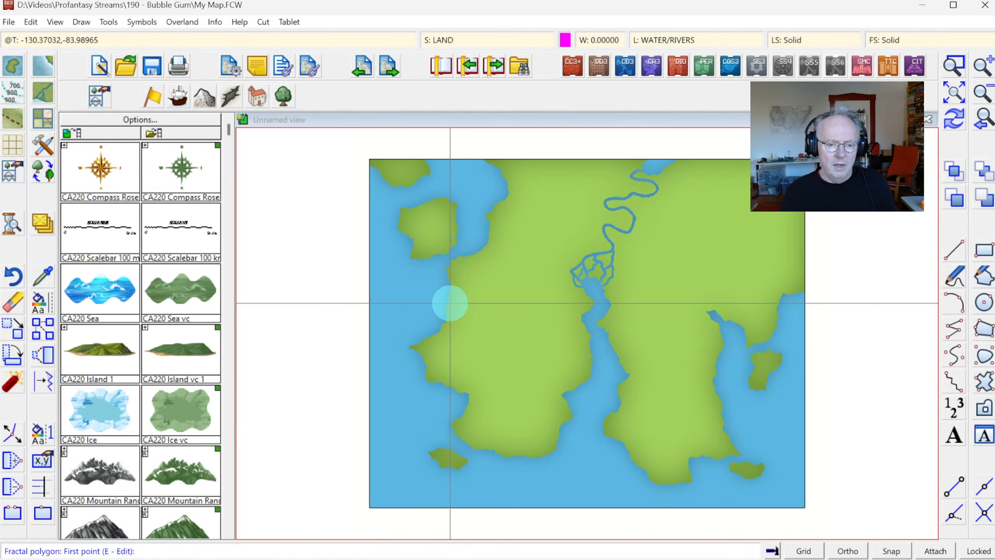
key("Escape")
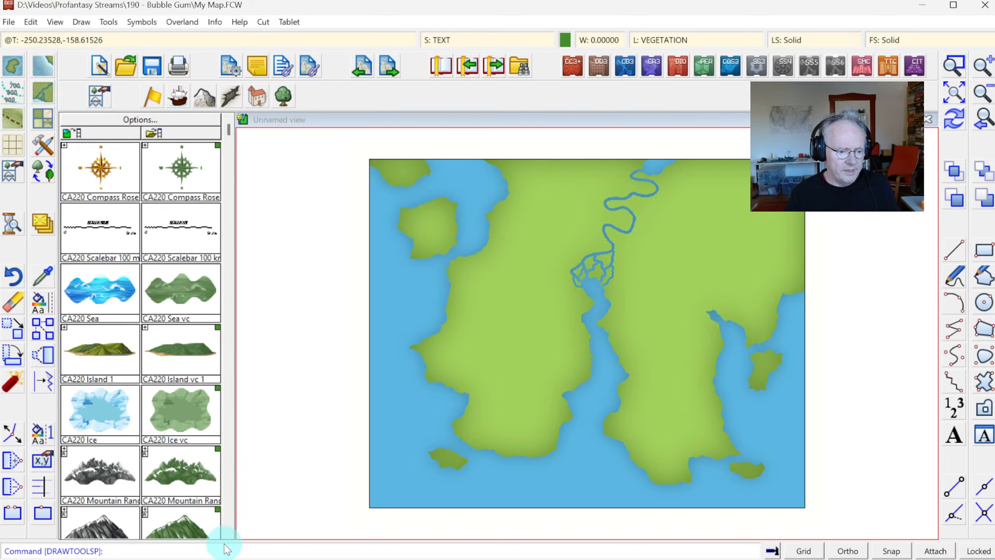
- Expand the CA220 Mountain Peak collection and place two peaks of its wide dark grey variant in the map's northeast corner
left_click(228, 533)
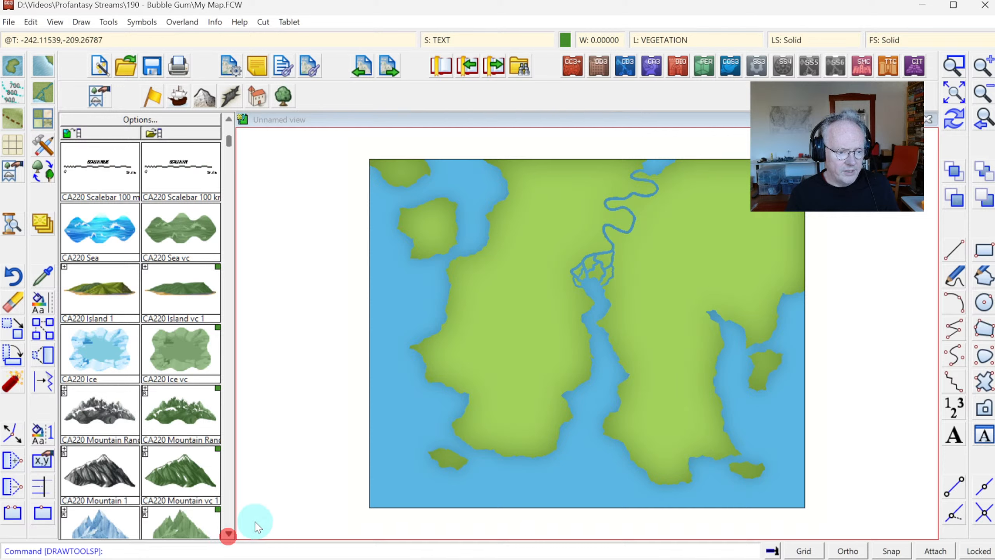
left_click(229, 534)
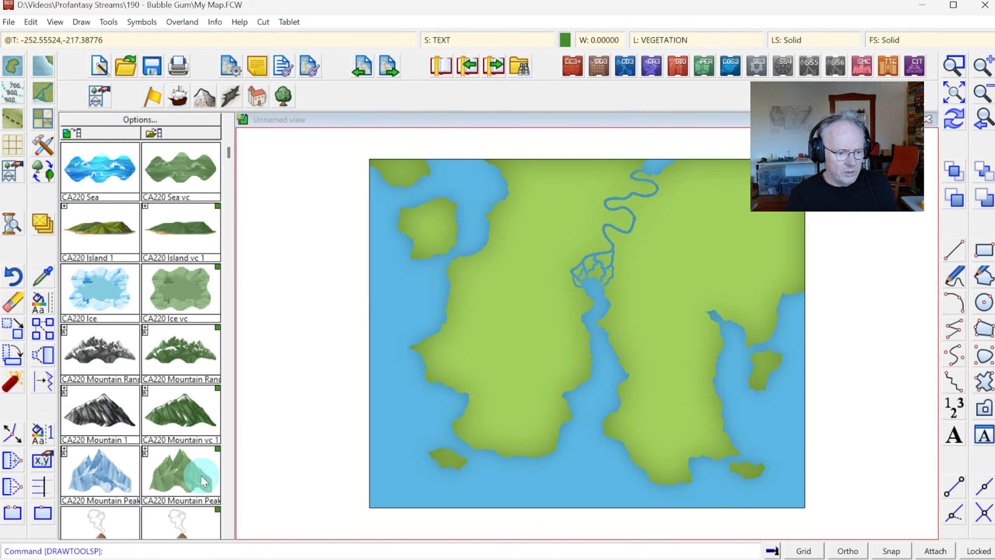
left_click(229, 534)
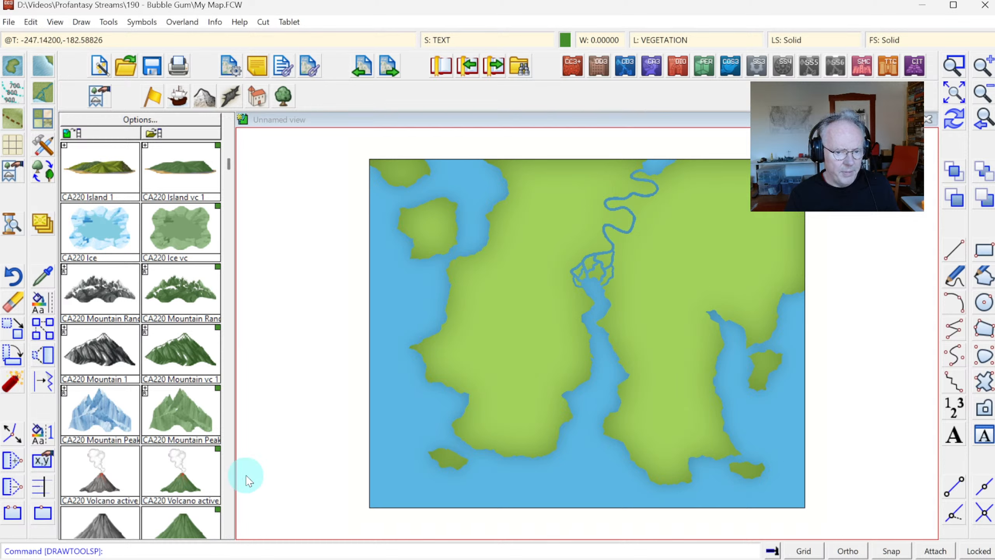
left_click(64, 389)
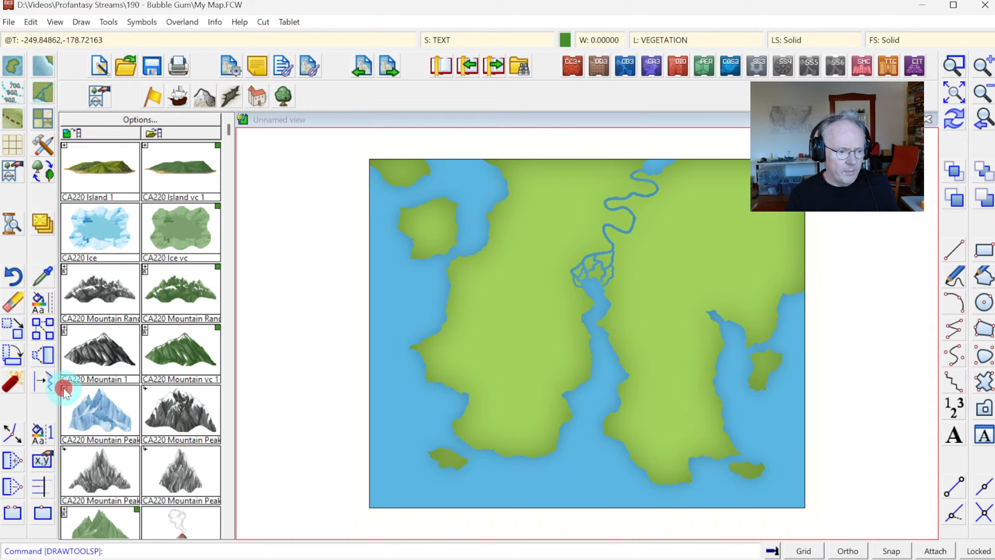
left_click(168, 411)
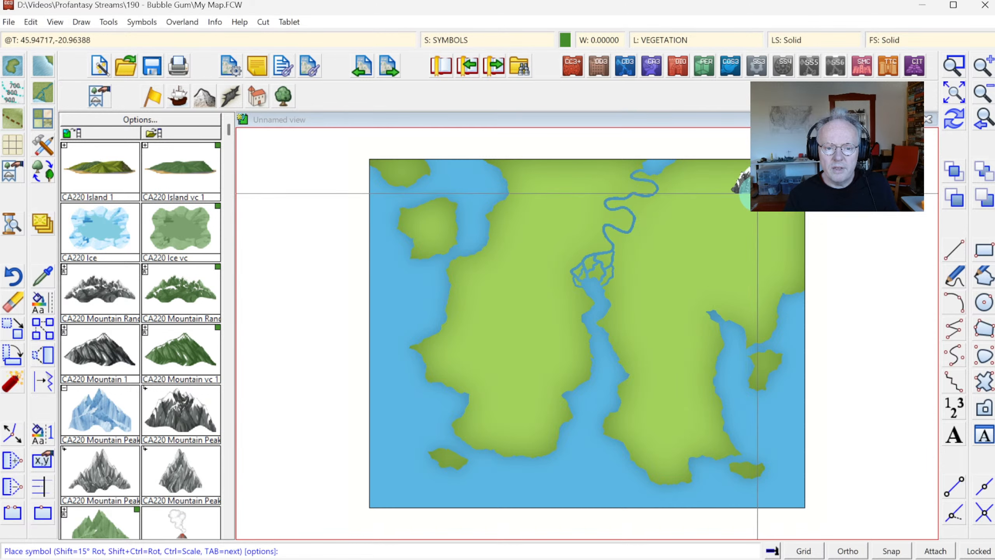
left_click(752, 194)
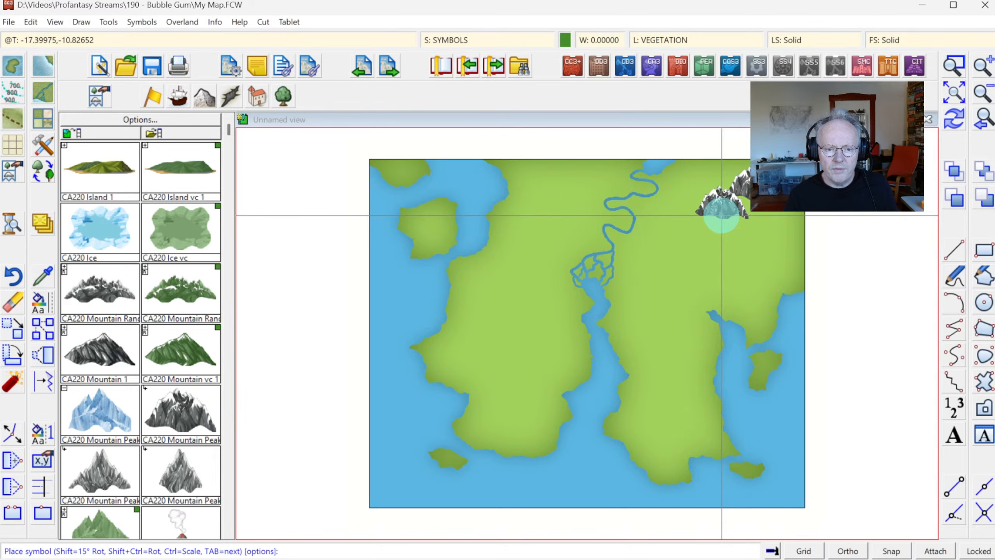
left_click(723, 205)
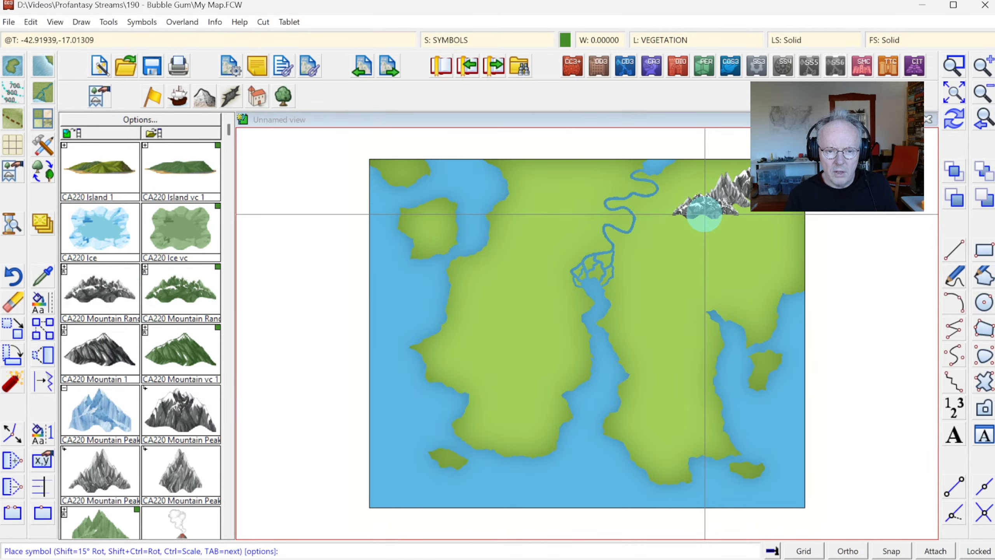
- Place five smaller dark grey mountains around the foot of the northeastern peaks, leading the range southwest
left_click(705, 215)
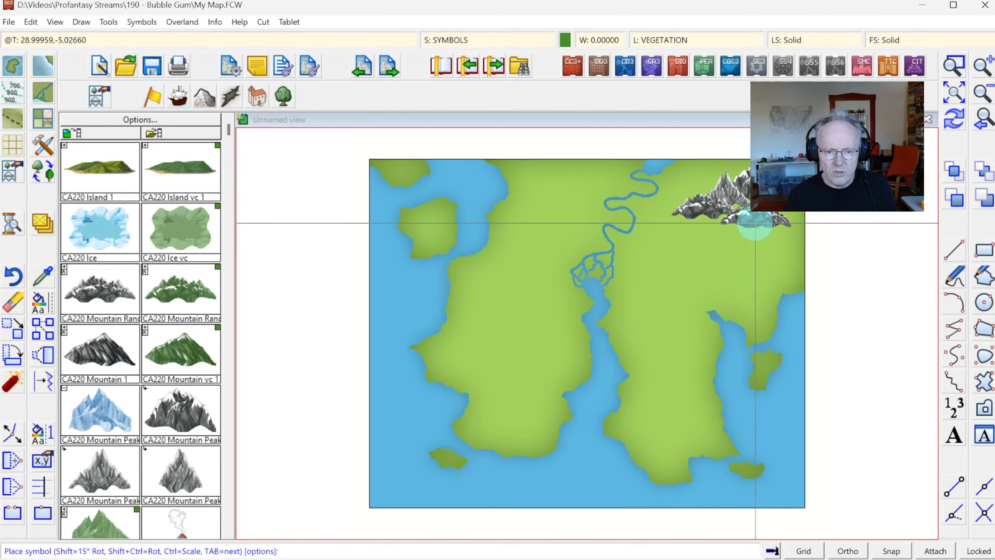
left_click(757, 223)
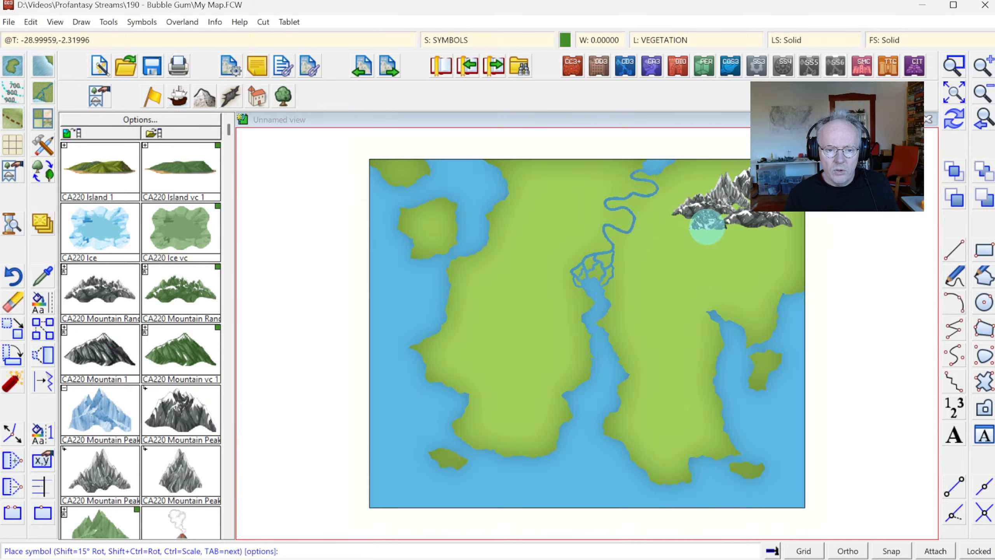
left_click(721, 227)
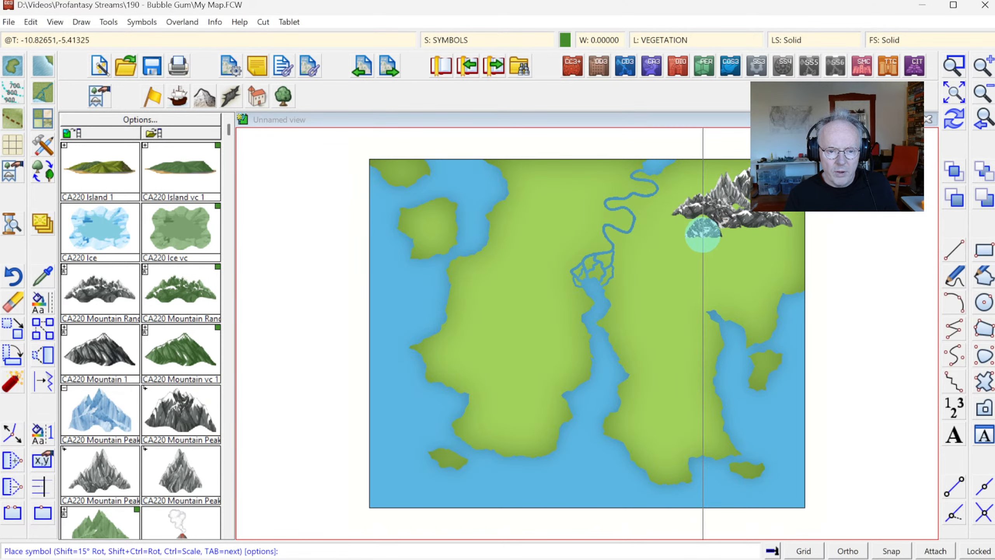
left_click(705, 229)
left_click(684, 243)
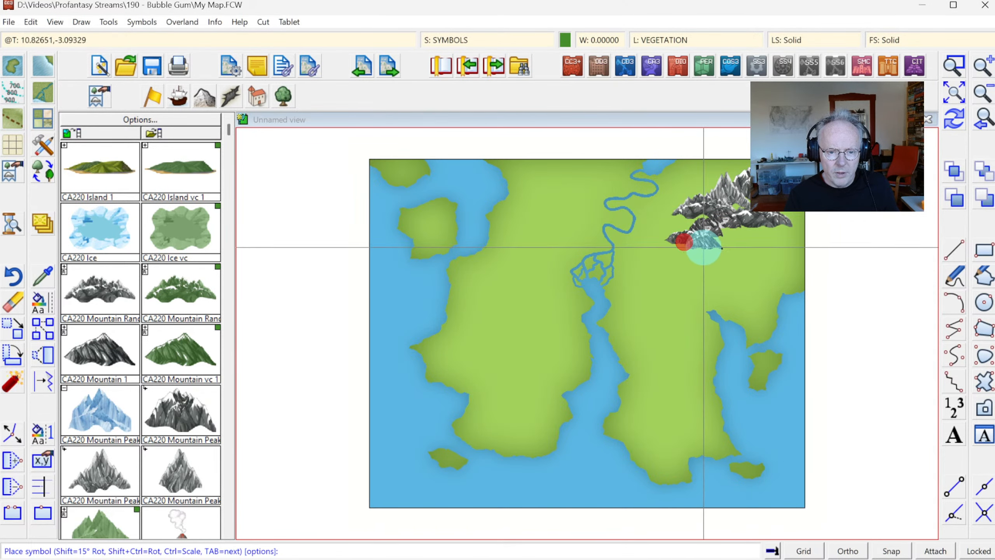
- Extend the dark grey mountain range southwest with five more overlapping mountains, ending just east of the river delta
left_click(704, 247)
left_click(681, 256)
left_click(659, 264)
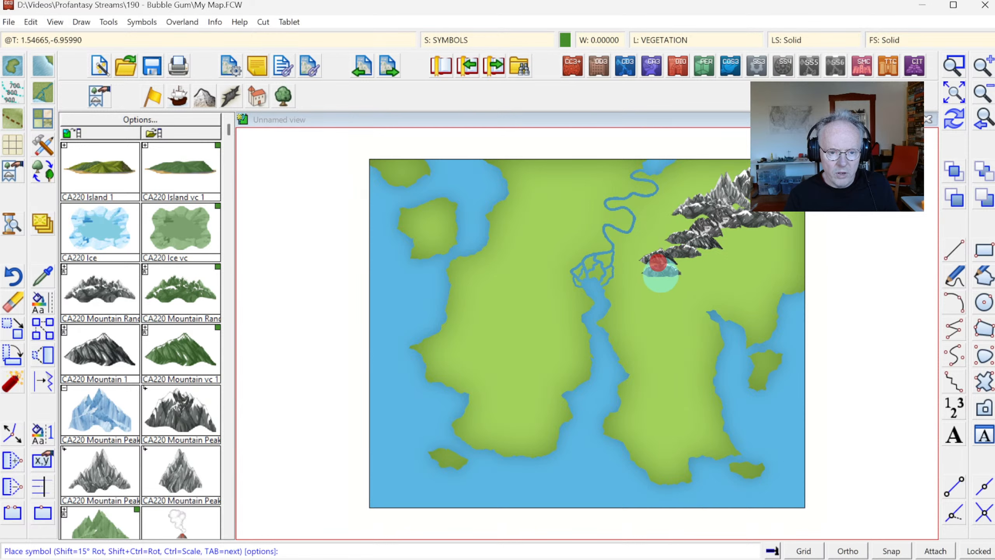
left_click(673, 270)
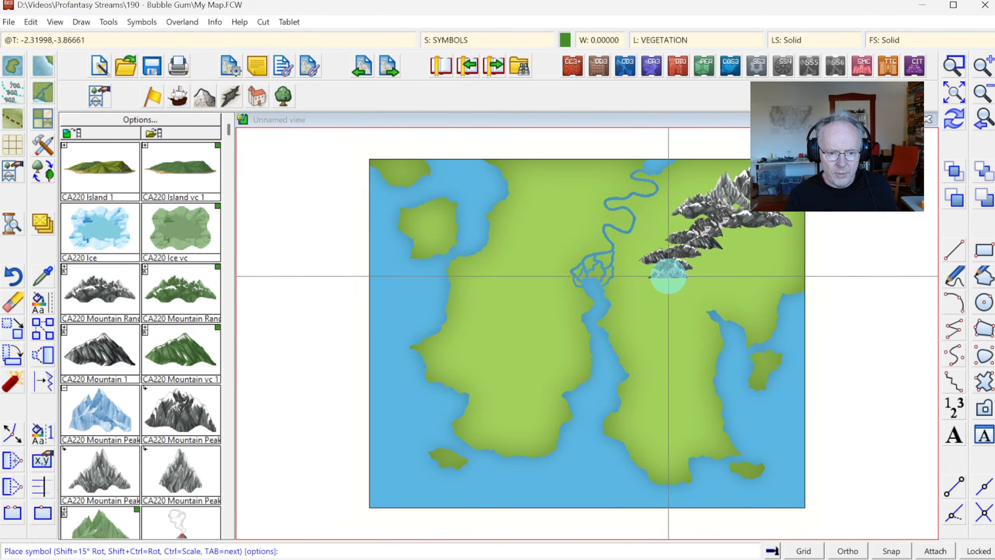
left_click(669, 270)
- Continue the dark grey range south down the middle of the eastern peninsula with six mountains, leaving a gap as a pass
left_click(647, 292)
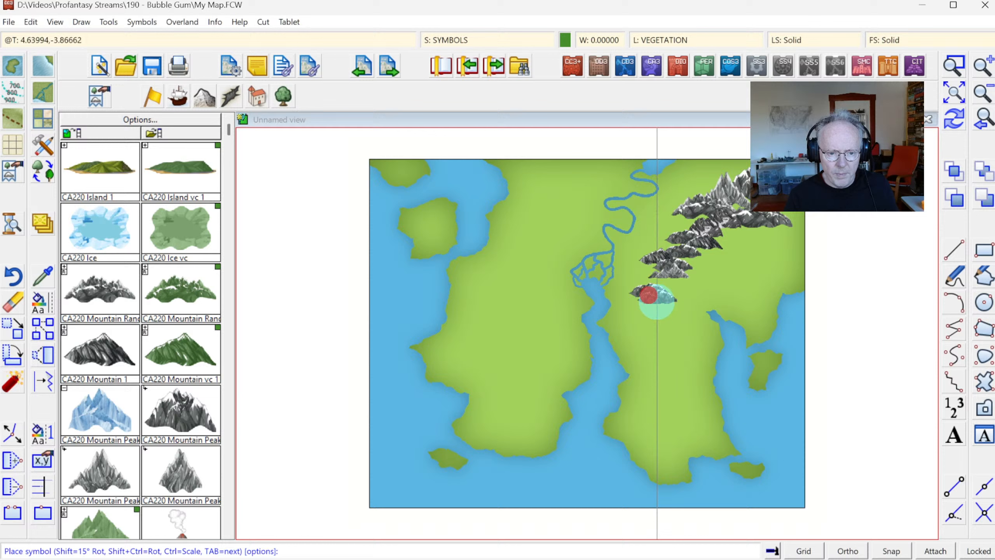
left_click(664, 302)
left_click(646, 313)
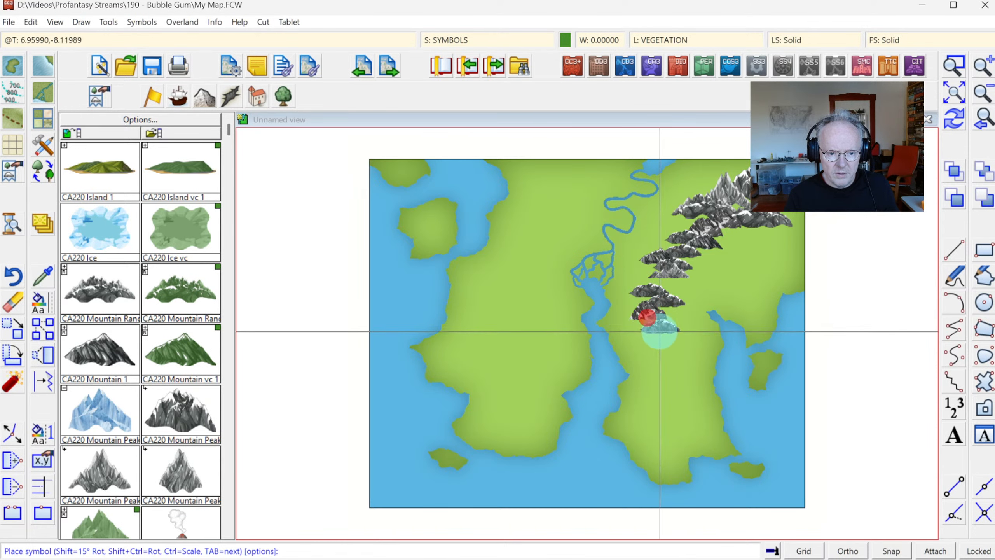
left_click(659, 329)
left_click(674, 338)
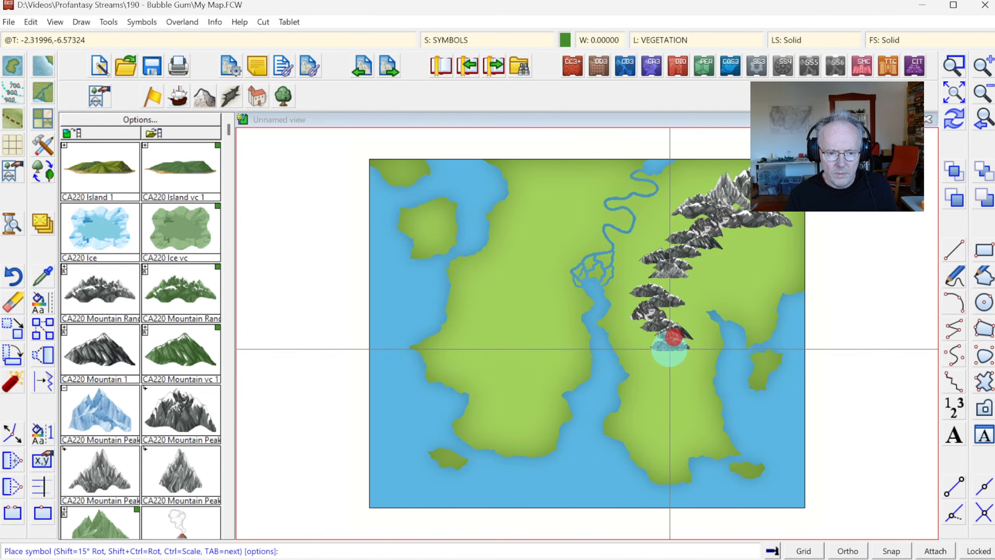
left_click(671, 348)
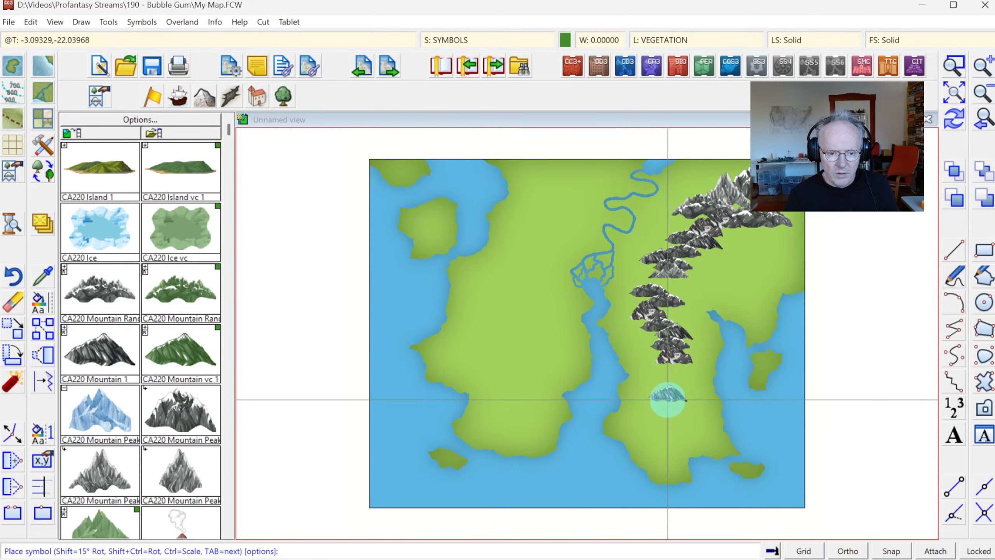
- Place a CA220 Volcano active south of the range and a CA220 Volcano inactive beside it to the southwest
left_click(229, 533)
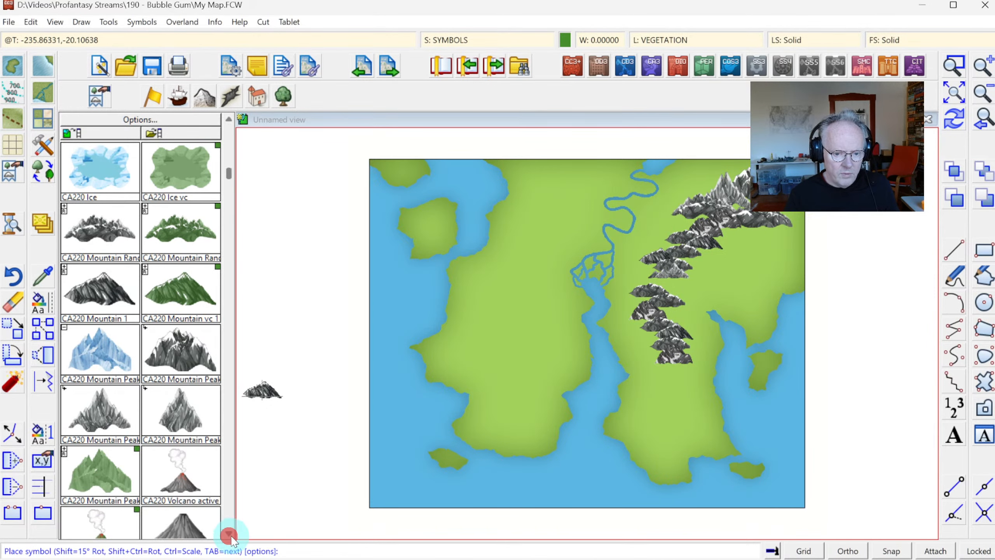
left_click(199, 475)
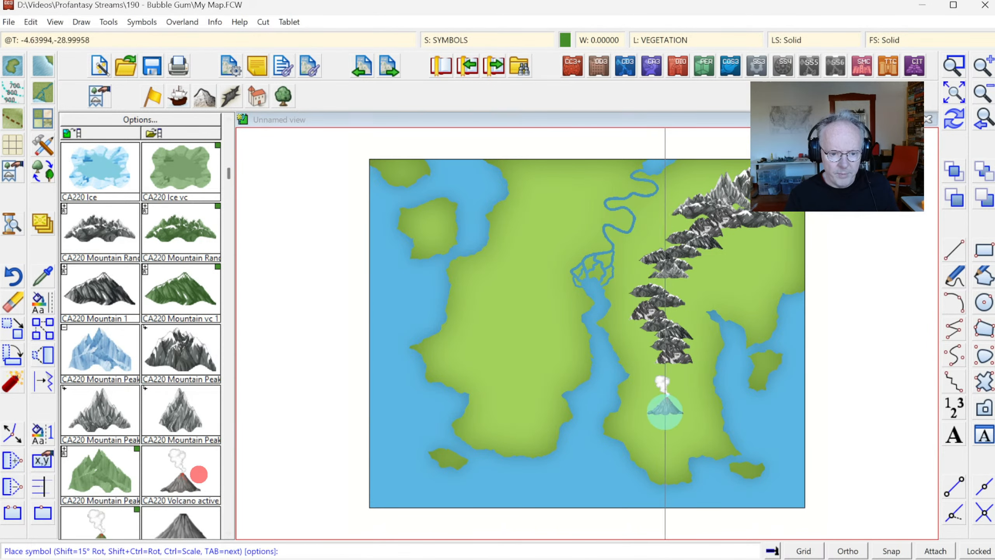
left_click(670, 412)
left_click(184, 529)
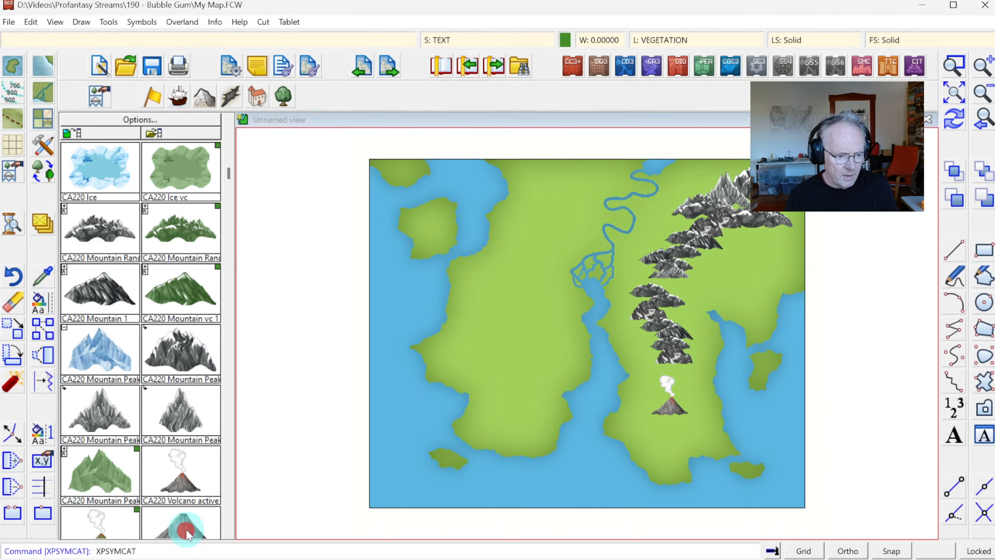
left_click(655, 417)
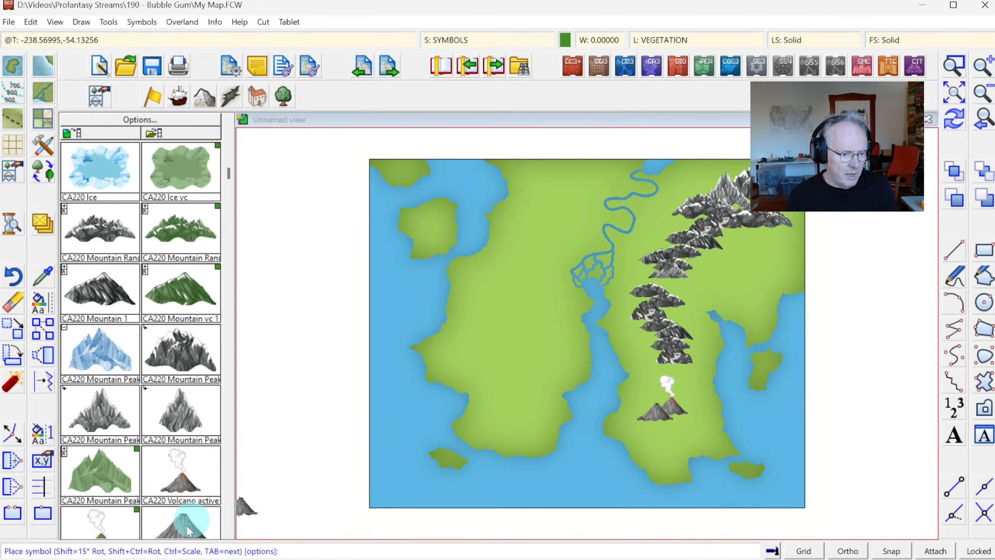
- Try a brighter green as the current colour for the varicolor symbols
left_click(230, 534)
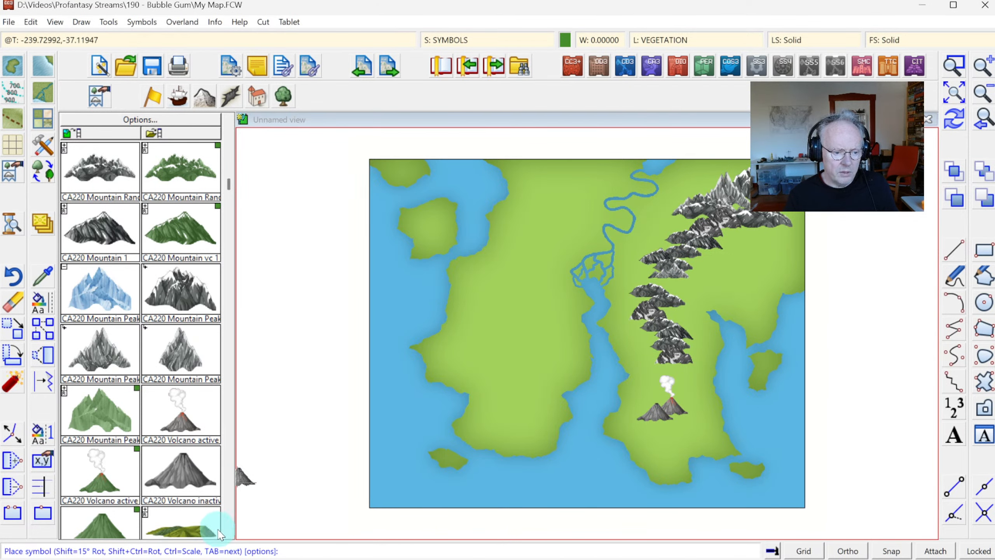
left_click(229, 119)
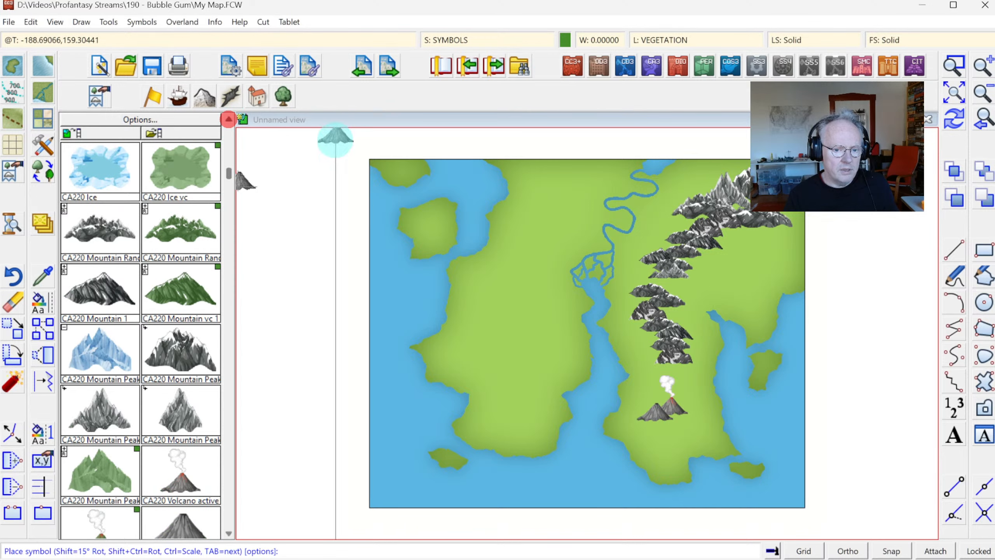
left_click(565, 40)
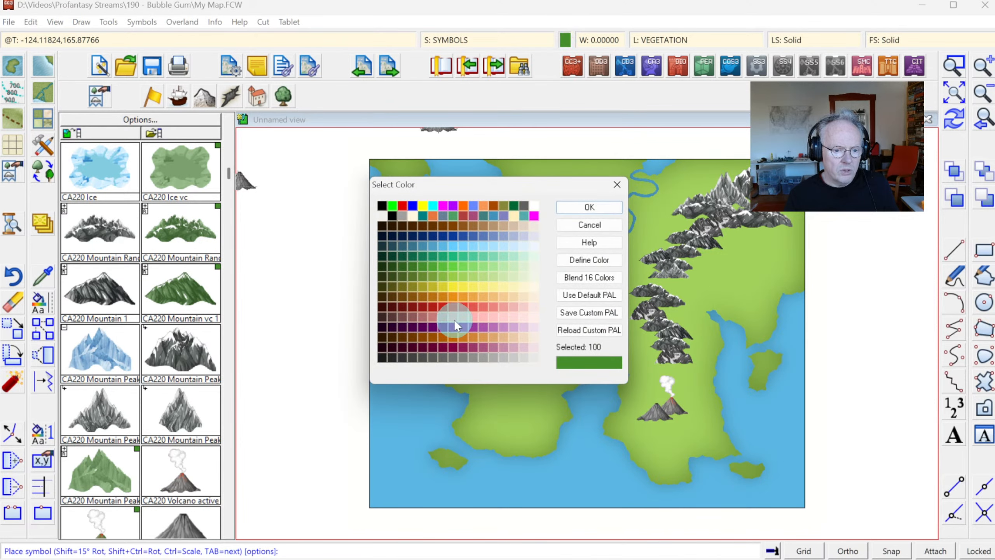
left_click(431, 268)
left_click(581, 207)
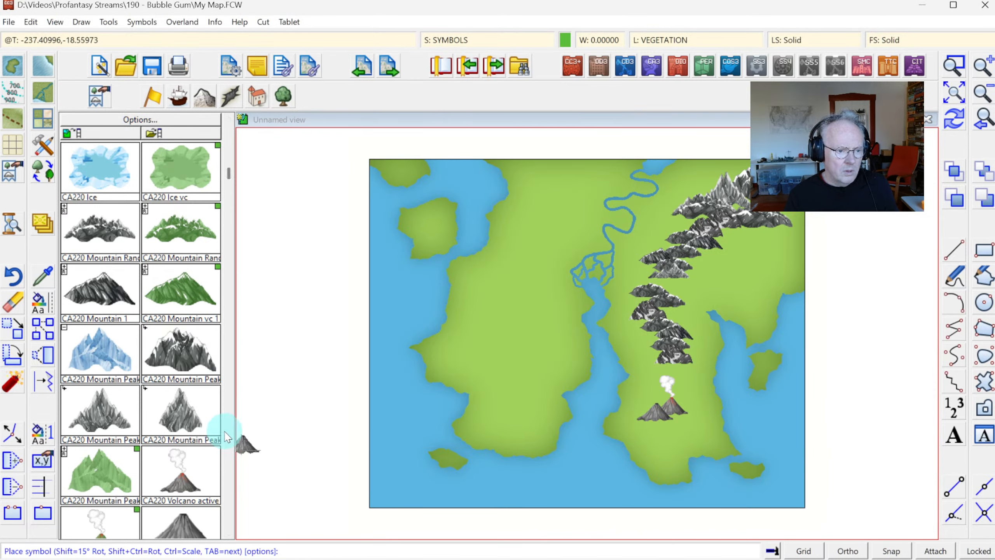
- Set the current colour to light green 120 and place three CA220 Mountain vc 1 symbols along the range's southeast side near the delta
left_click(567, 40)
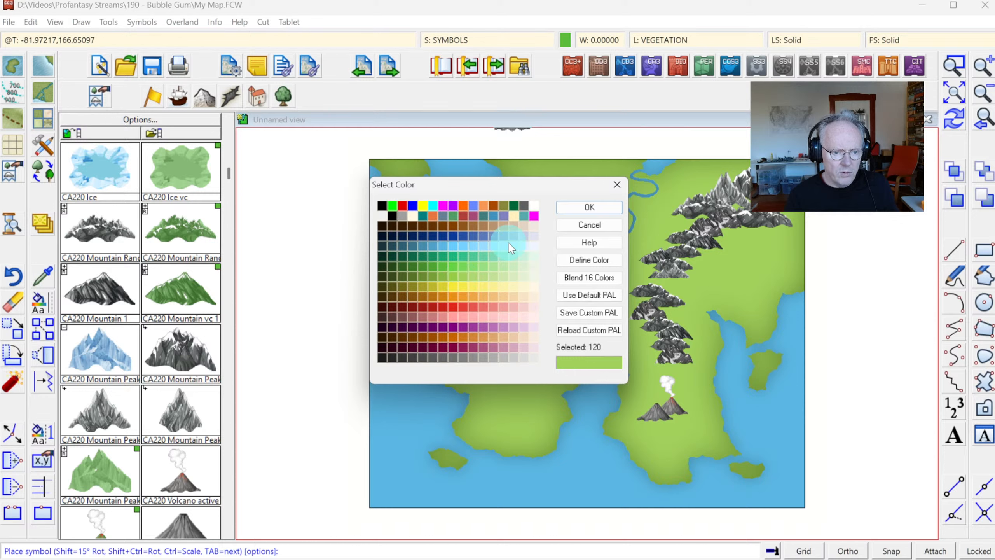
left_click(584, 206)
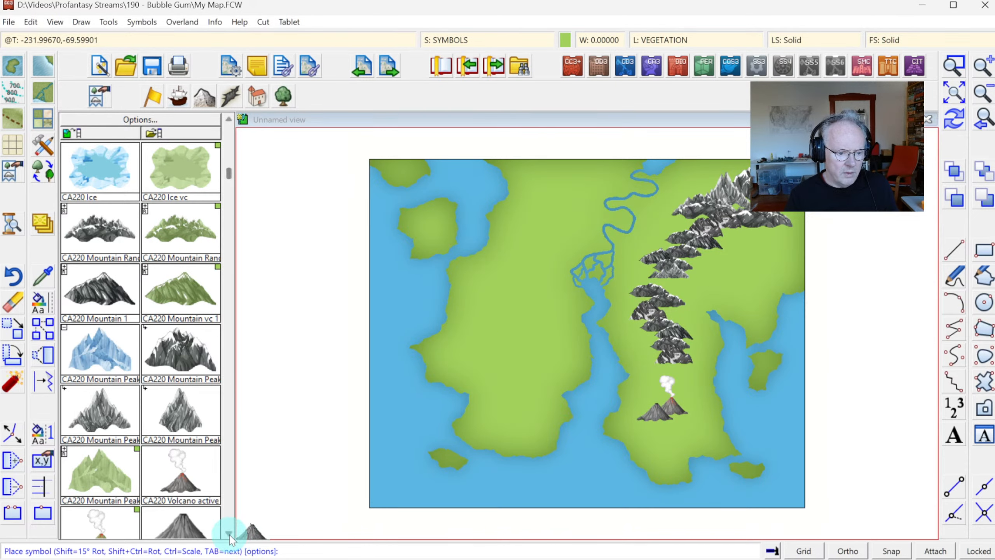
left_click(229, 533)
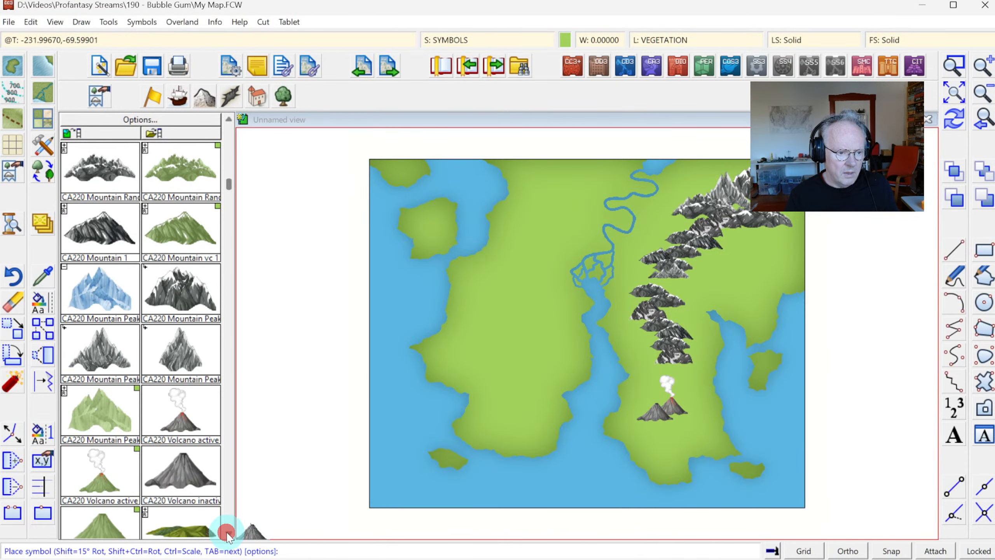
left_click(183, 227)
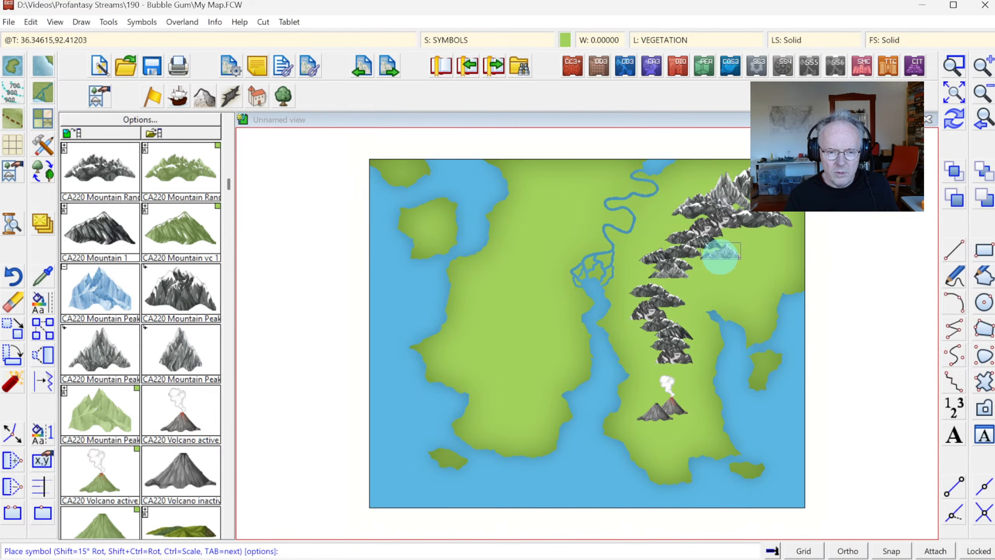
left_click(718, 250)
left_click(704, 259)
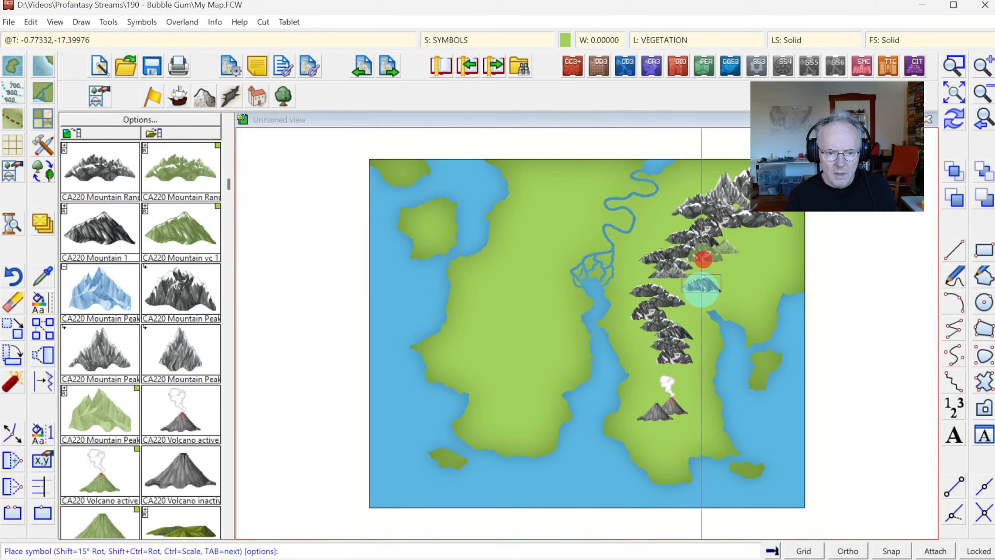
left_click(690, 275)
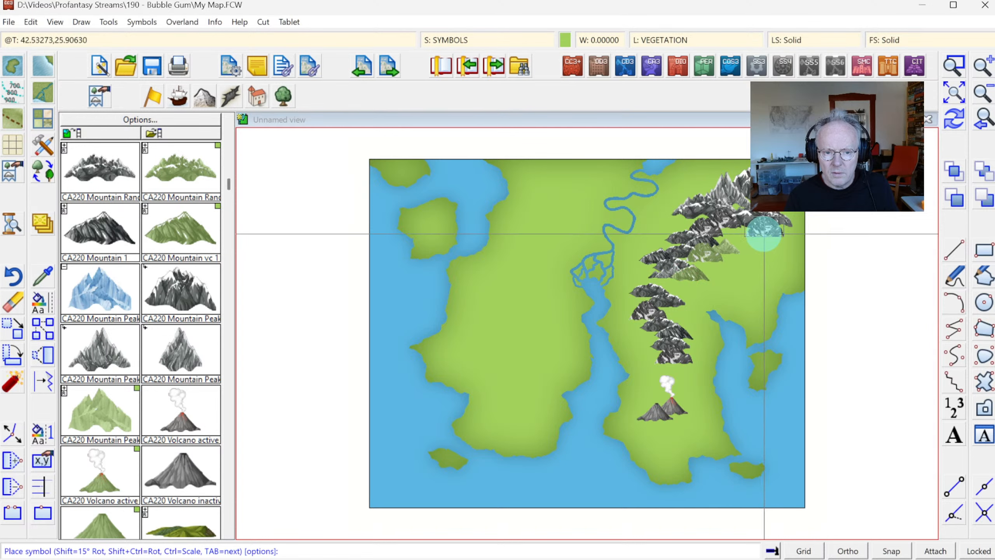
- Place three more light green mountains: below the northeastern peaks, beside the peninsula's central range, and between its southern end and the volcanoes
left_click(764, 234)
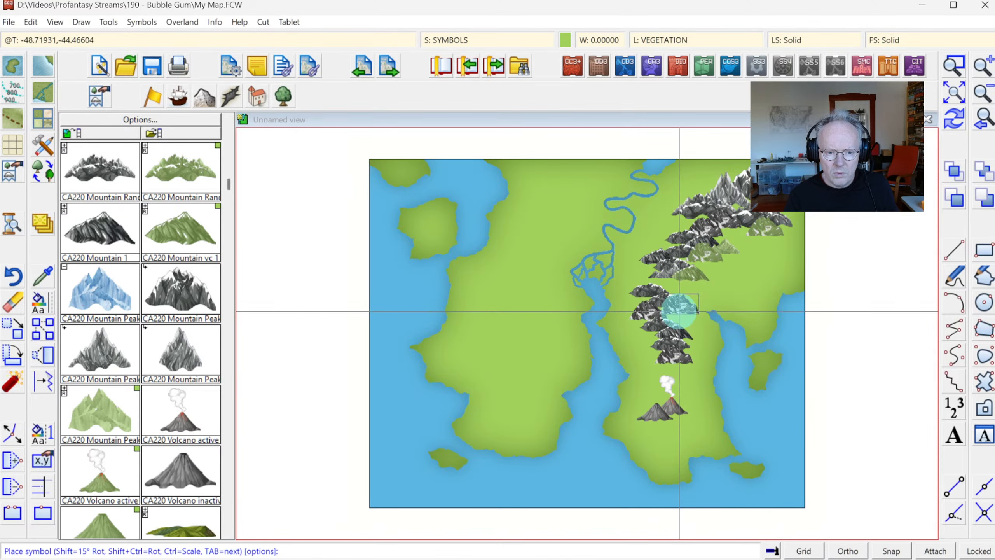
left_click(669, 318)
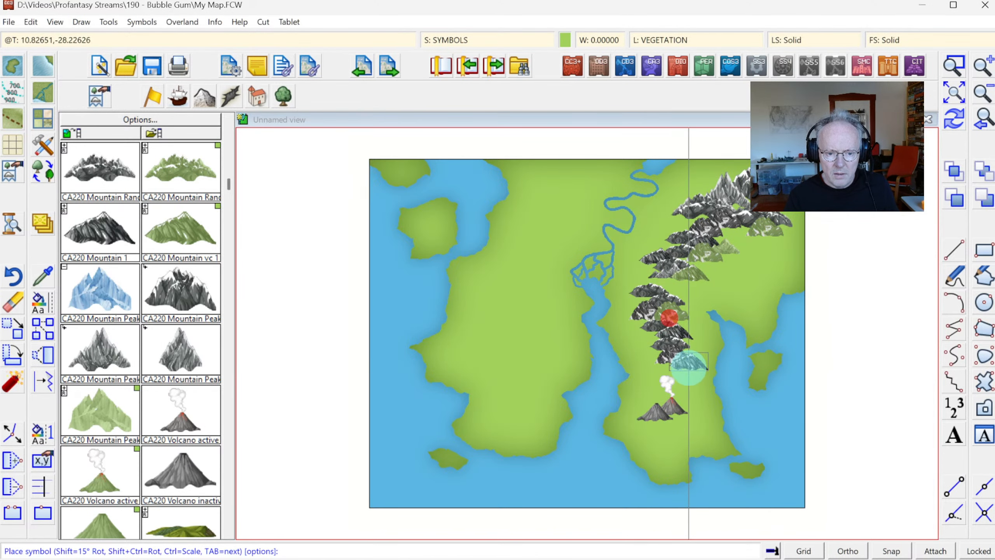
left_click(669, 372)
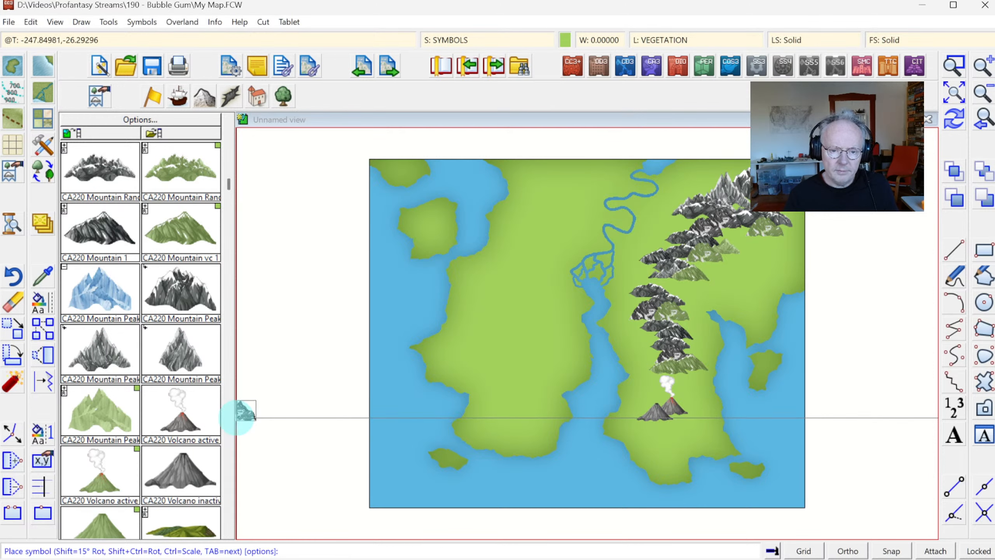
left_click(229, 538)
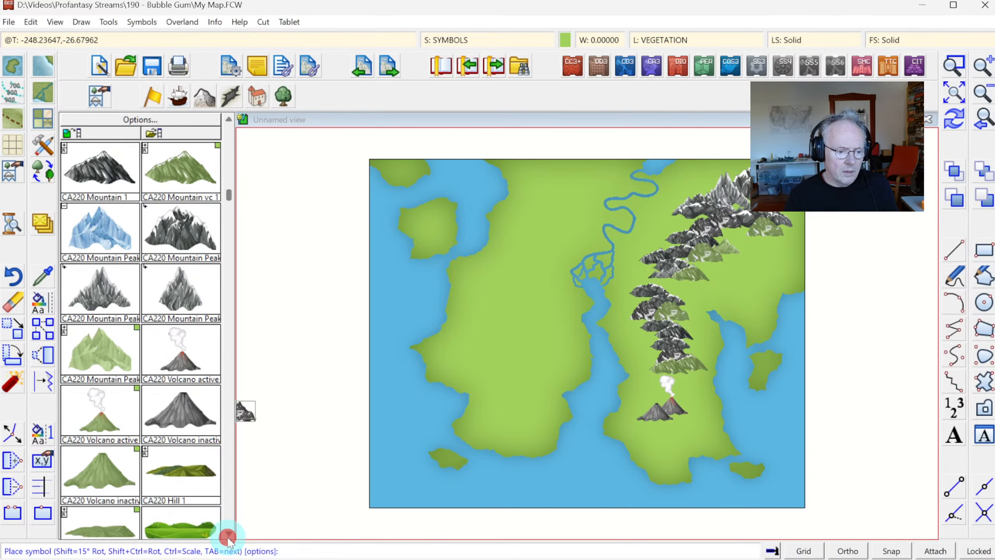
- Place five CA220 Hill 1 symbols: below the northeastern peaks, along the range's southeast side, and across the gap east of the delta
left_click(228, 538)
left_click(182, 412)
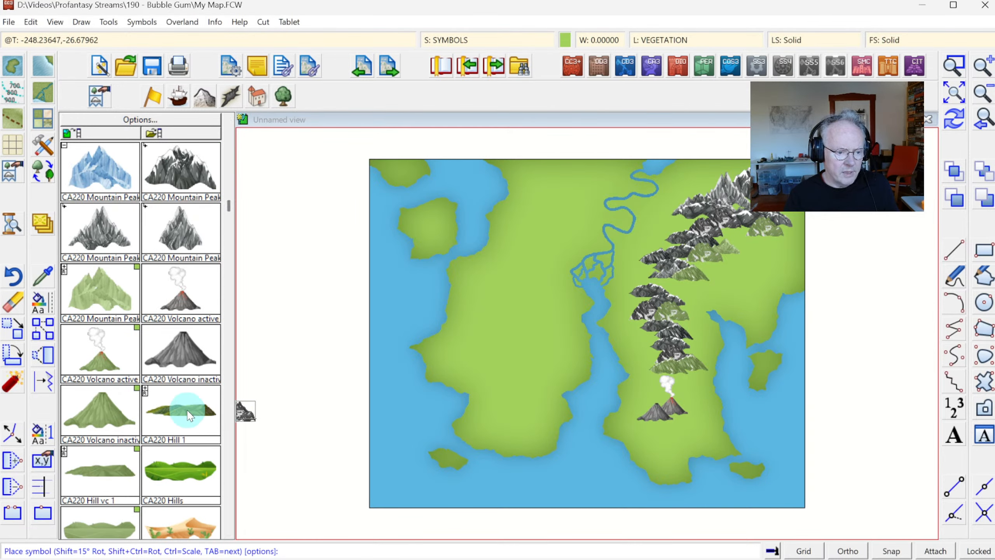
left_click(729, 257)
left_click(766, 243)
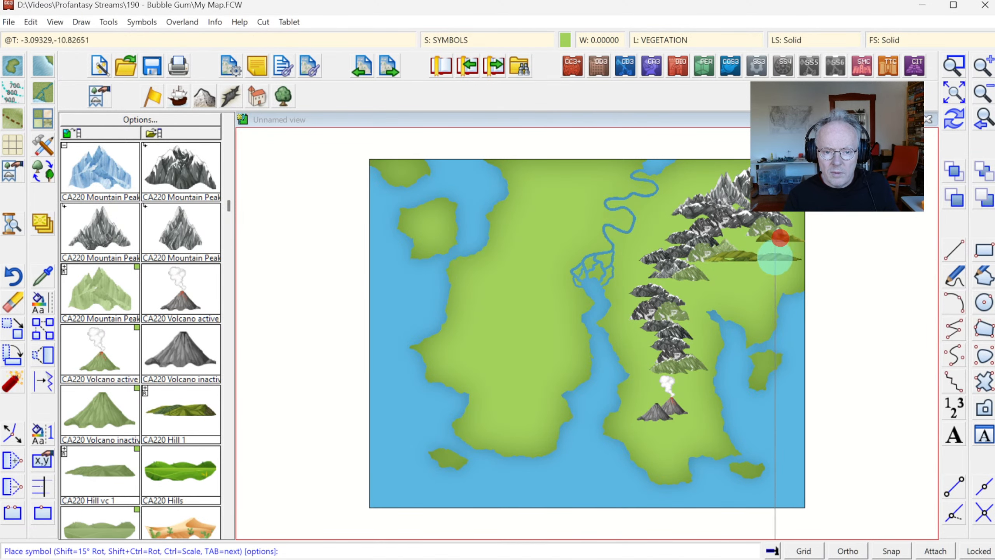
left_click(711, 282)
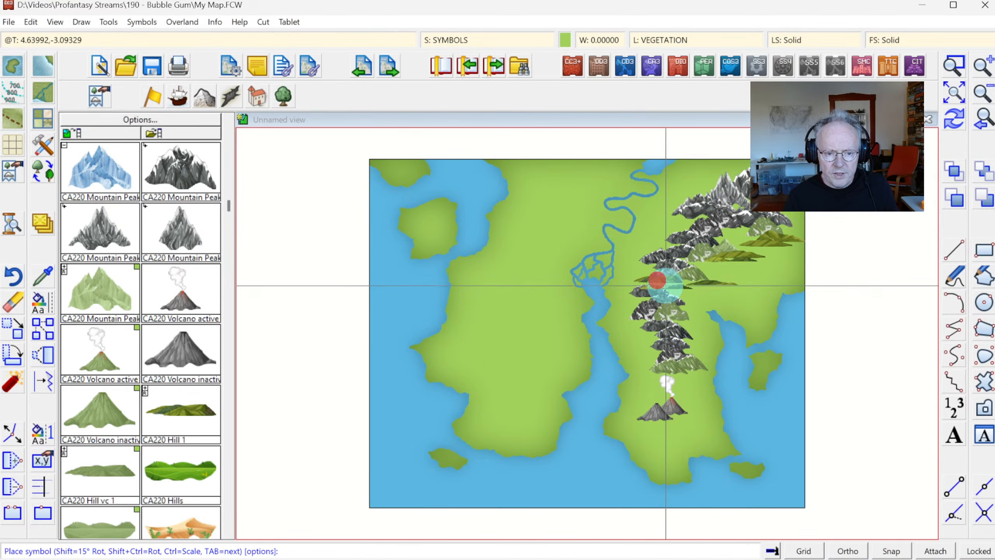
left_click(665, 285)
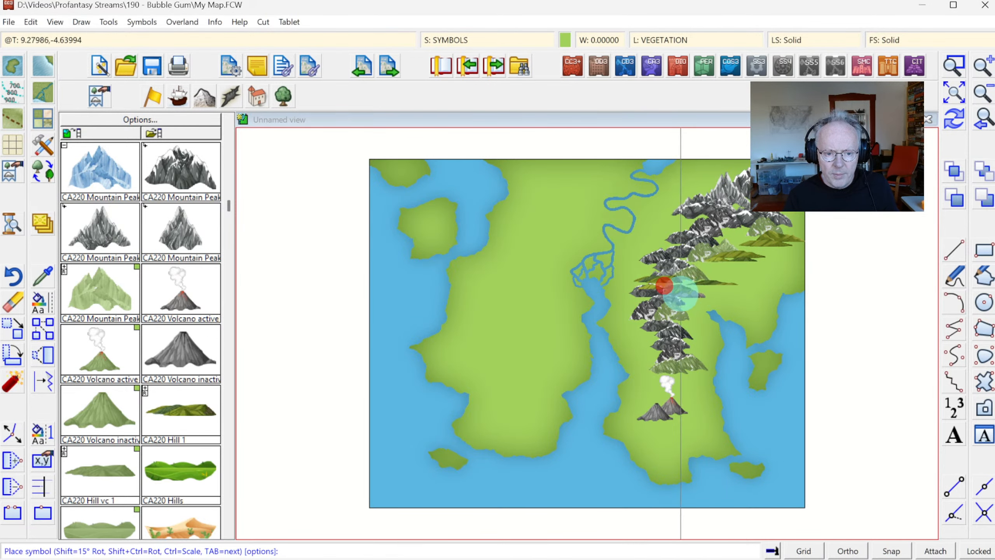
left_click(678, 289)
- Place six more CA220 Hill 1 symbols along the peninsula's range, between its southern end and the volcanoes, and just south of the volcanoes
left_click(685, 325)
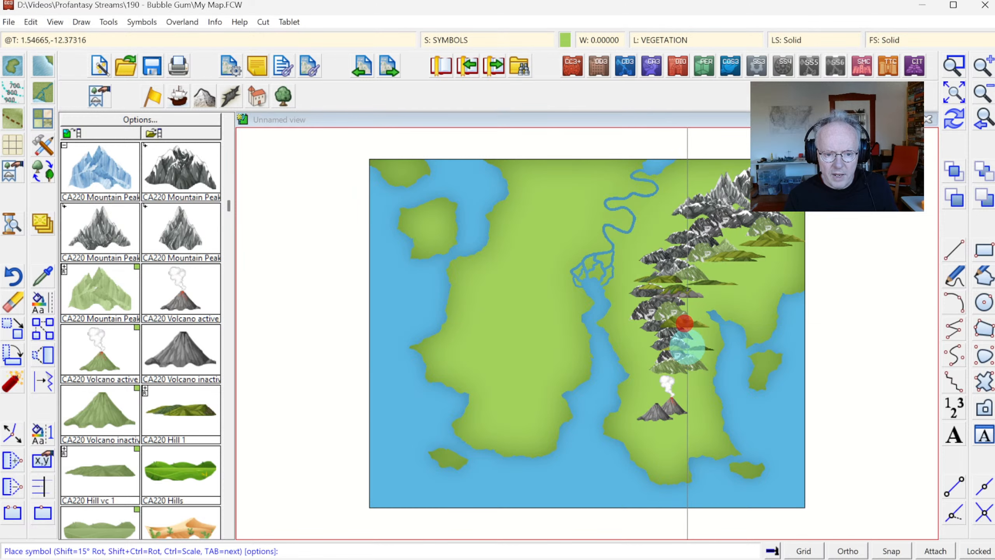
left_click(684, 370)
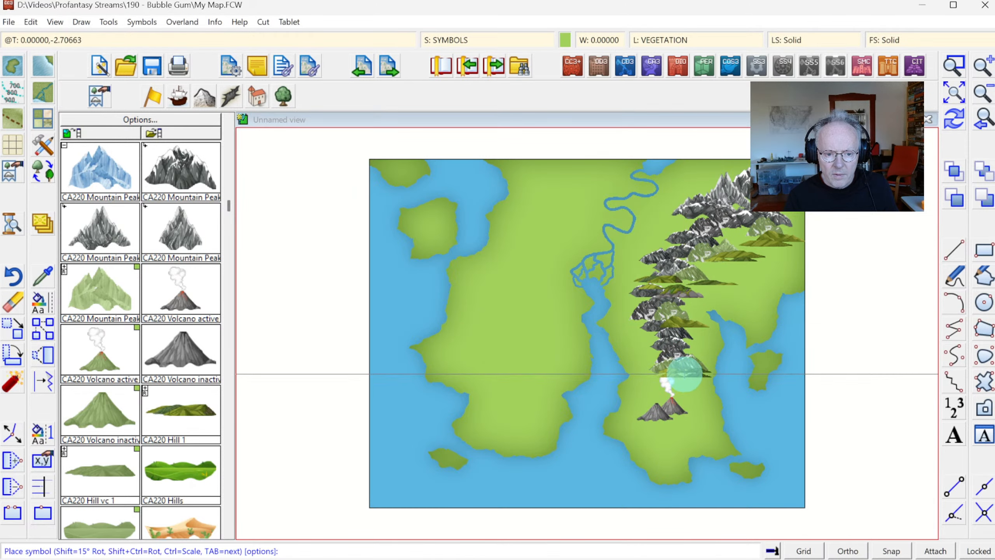
left_click(679, 380)
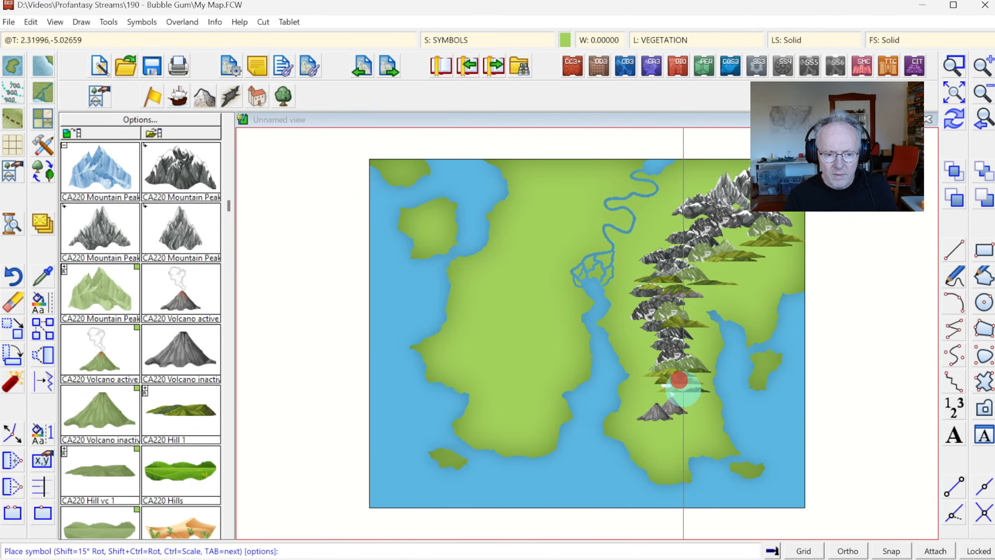
left_click(680, 388)
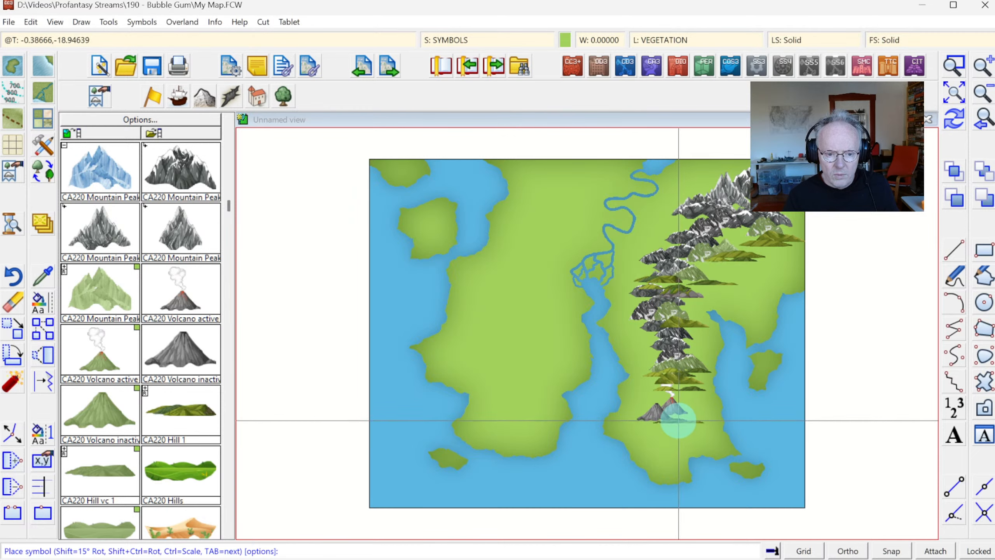
left_click(650, 423)
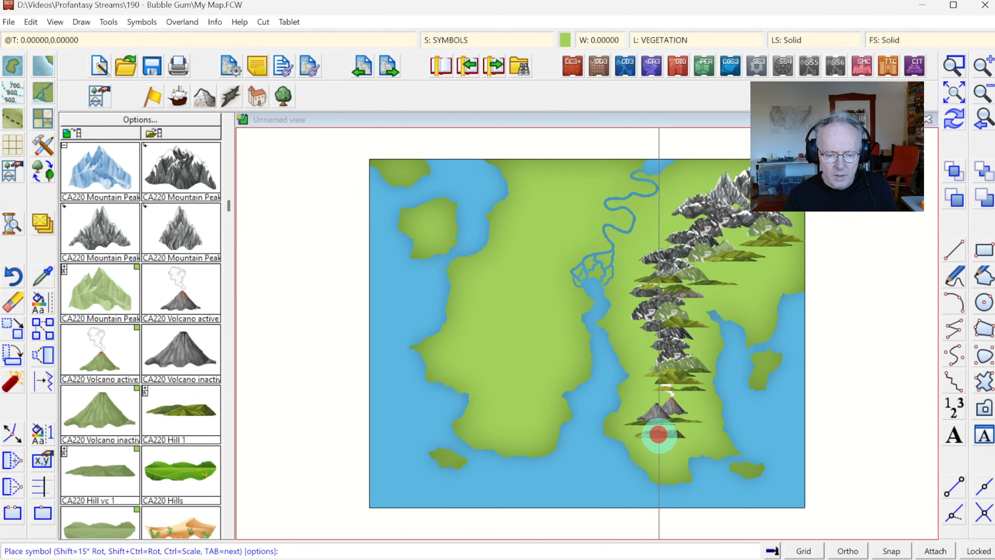
left_click(668, 437)
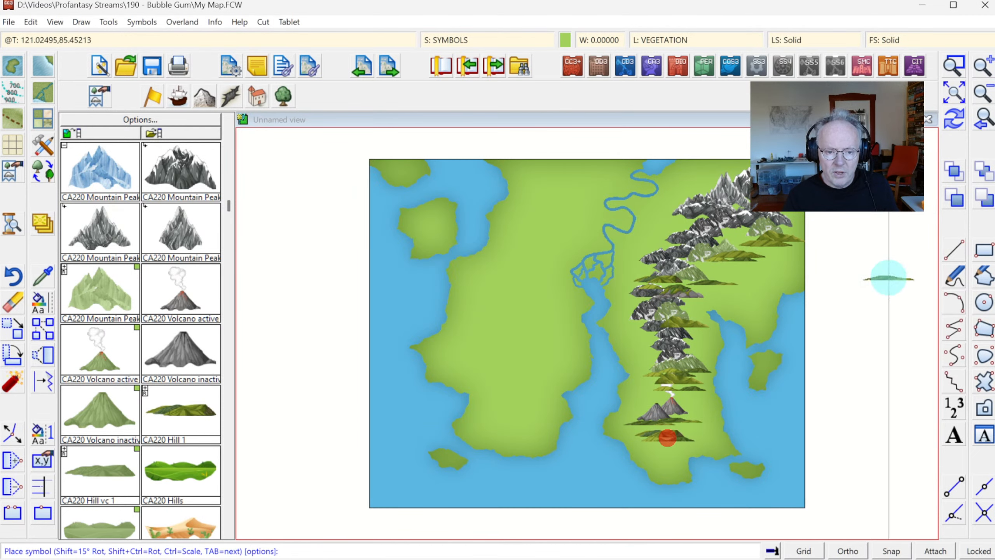
left_click(956, 125)
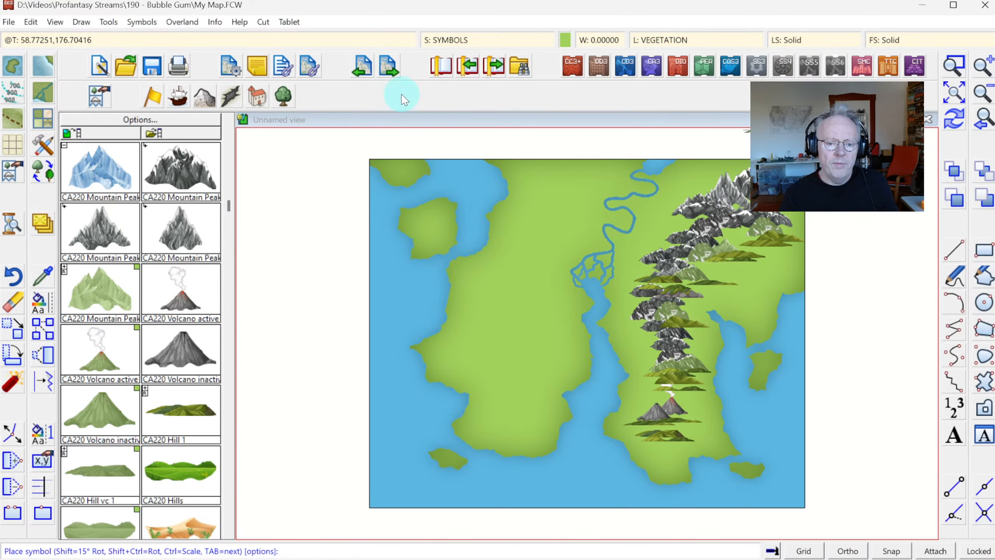
- Sort the symbols across all entities in the map and check the overlaps between mountains and hills in the central range
left_click(149, 22)
left_click(204, 151)
right_click(578, 270)
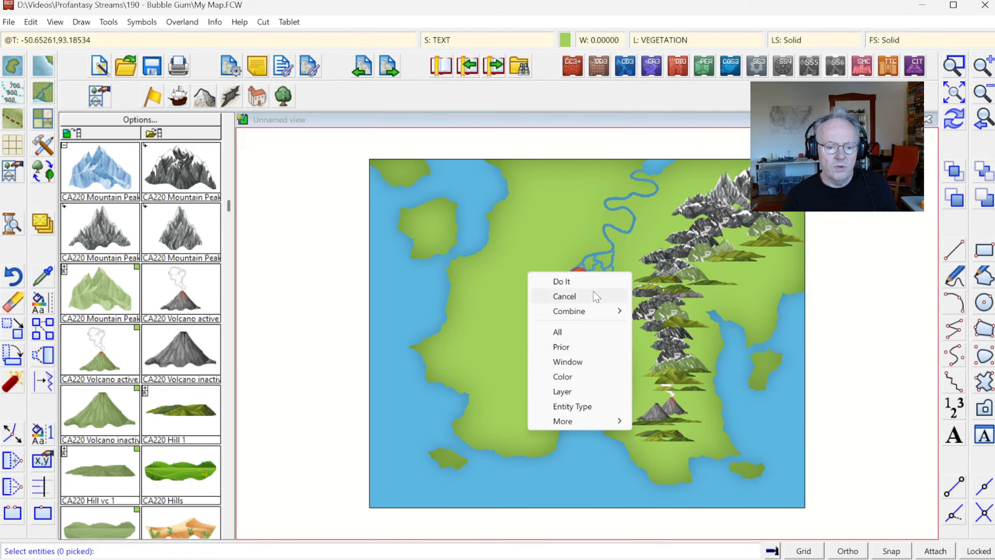
left_click(558, 332)
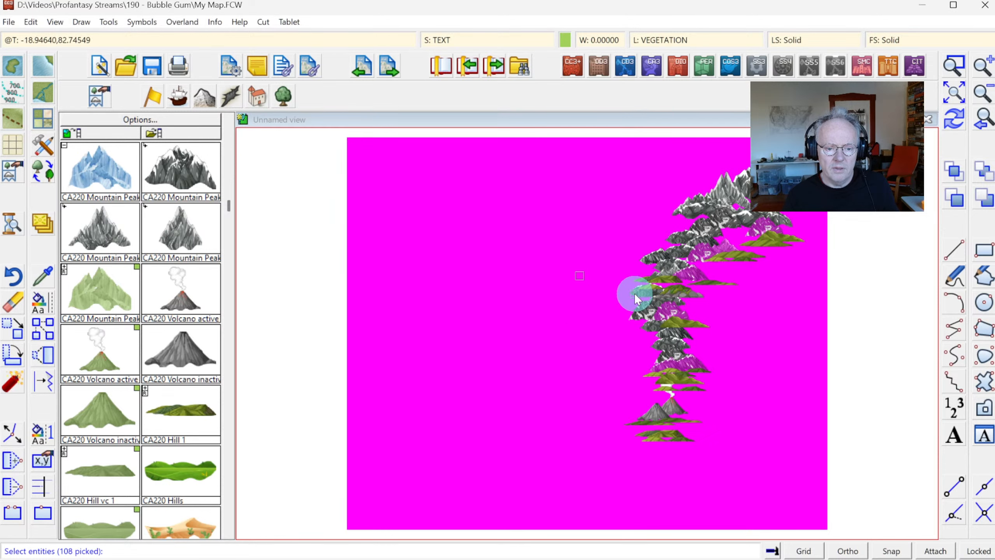
right_click(726, 191)
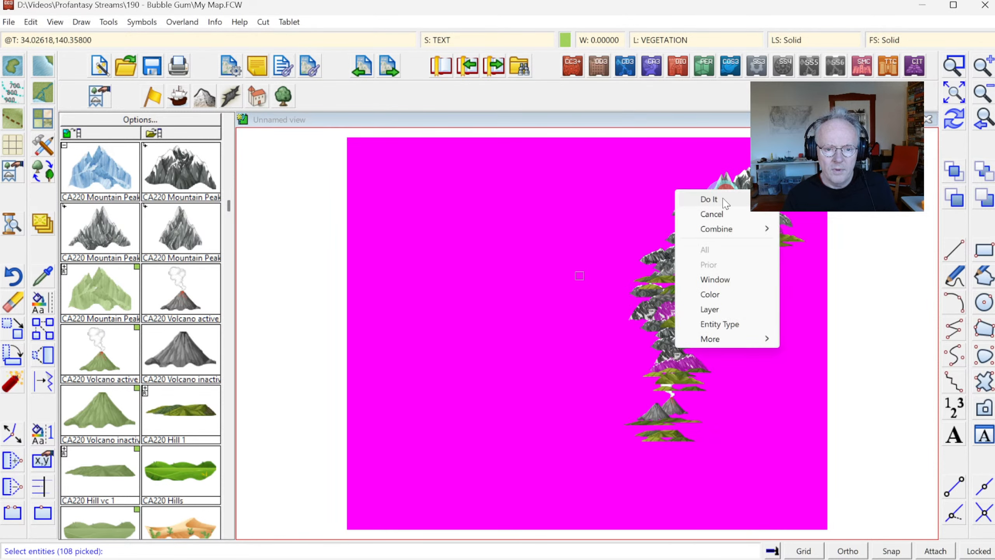
left_click(724, 198)
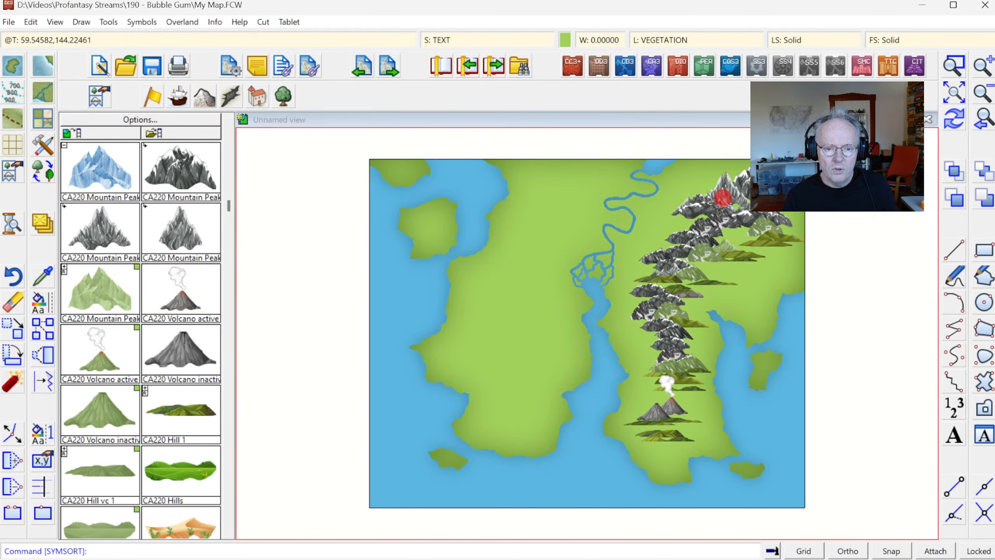
left_click(956, 68)
left_click(630, 284)
left_click(725, 385)
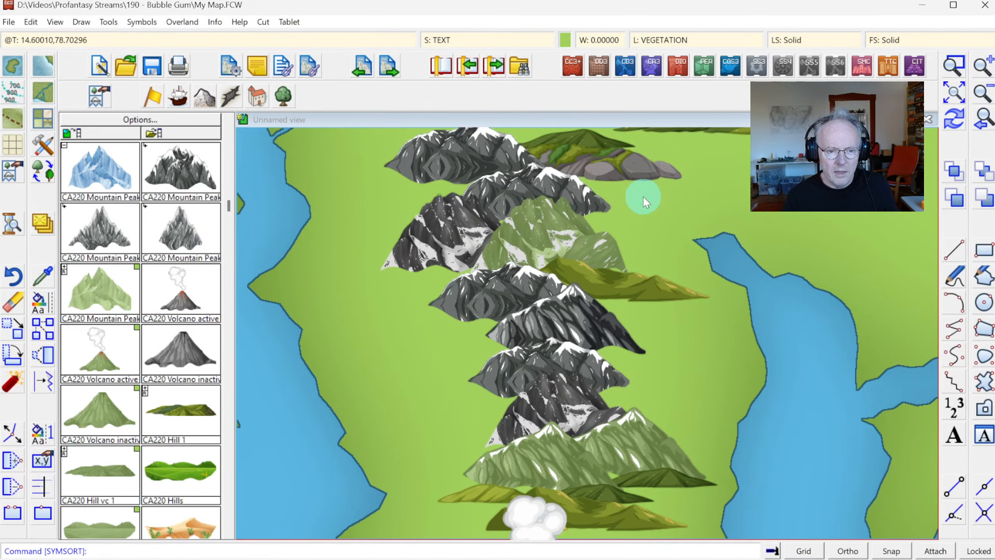
left_click(976, 126)
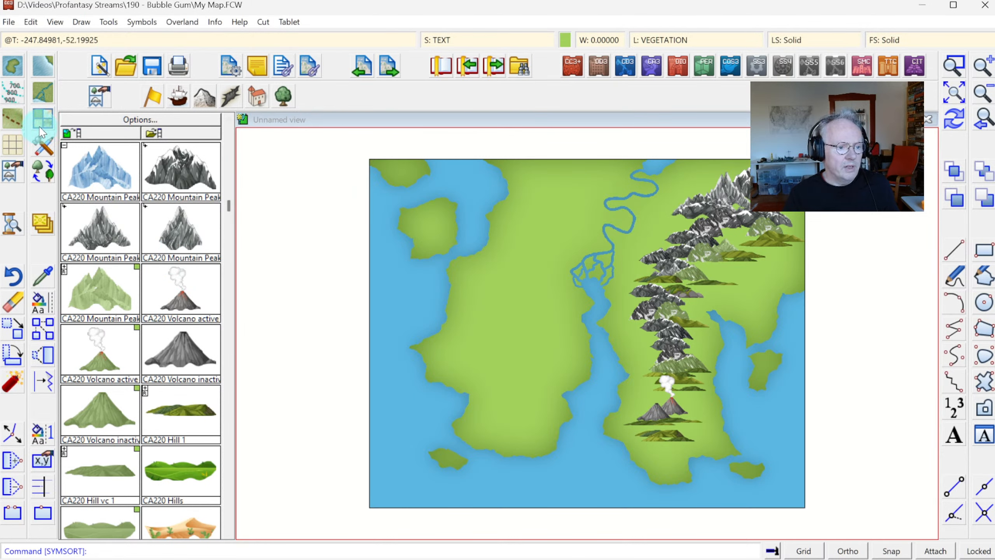
- Browse the full symbol catalog and examine the list of map layers
left_click(230, 380)
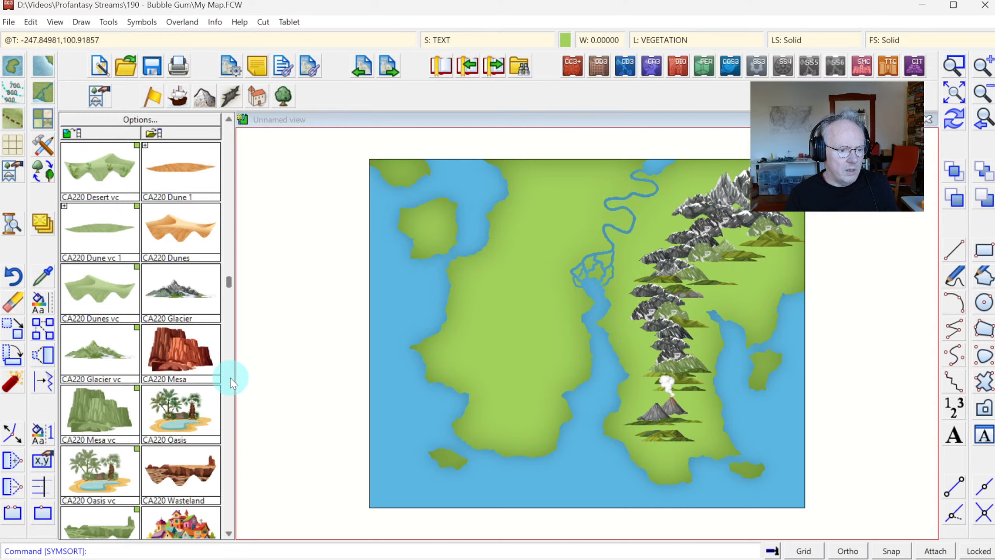
left_click(230, 379)
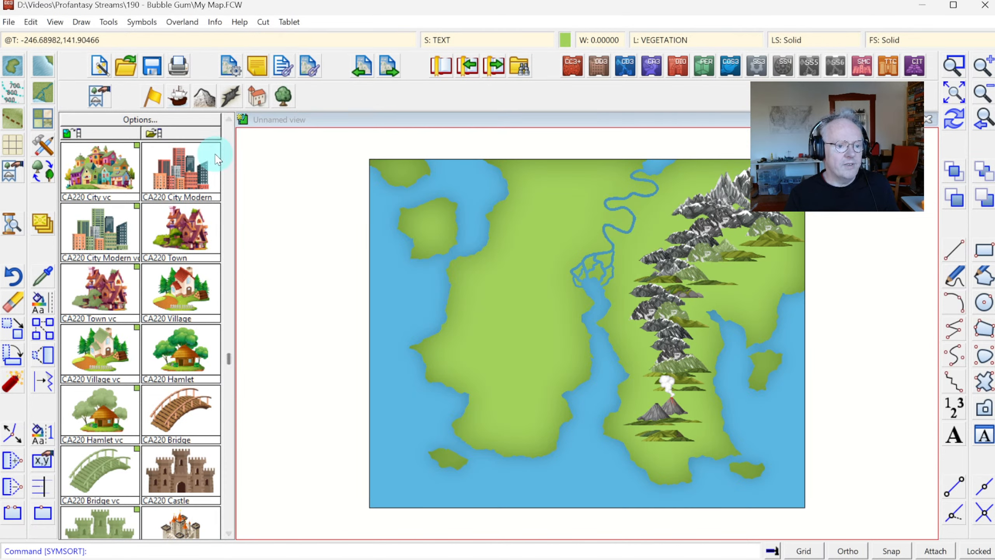
left_click(229, 143)
left_click(229, 146)
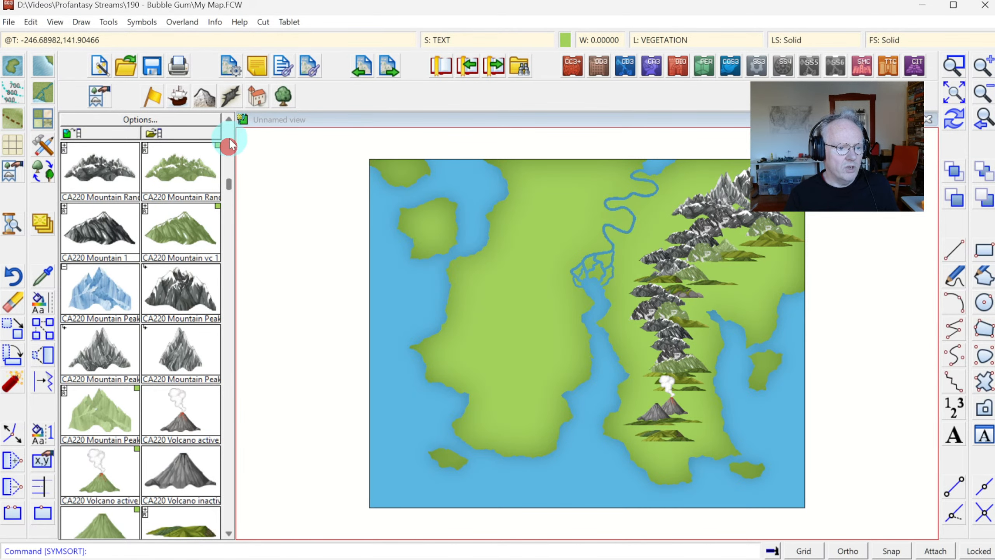
left_click(229, 145)
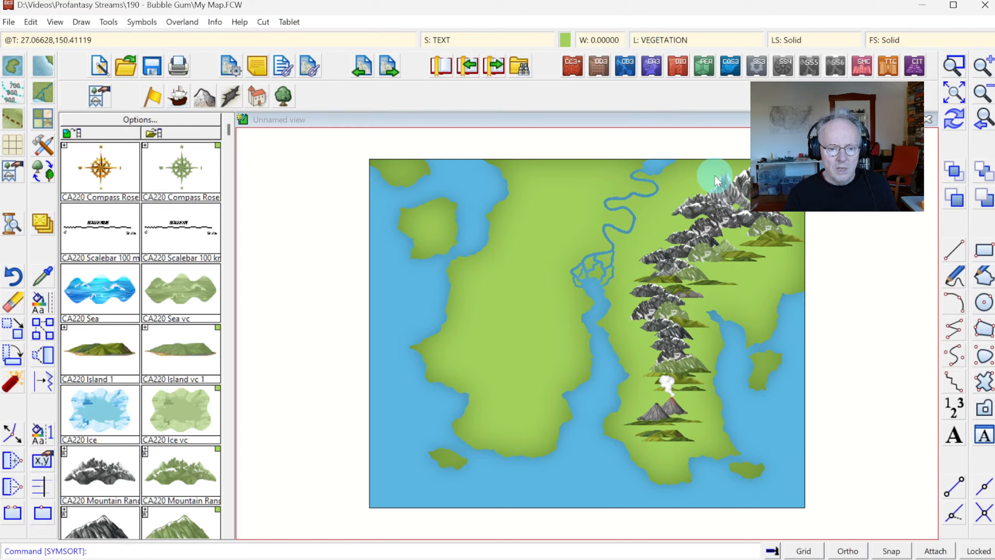
left_click(668, 40)
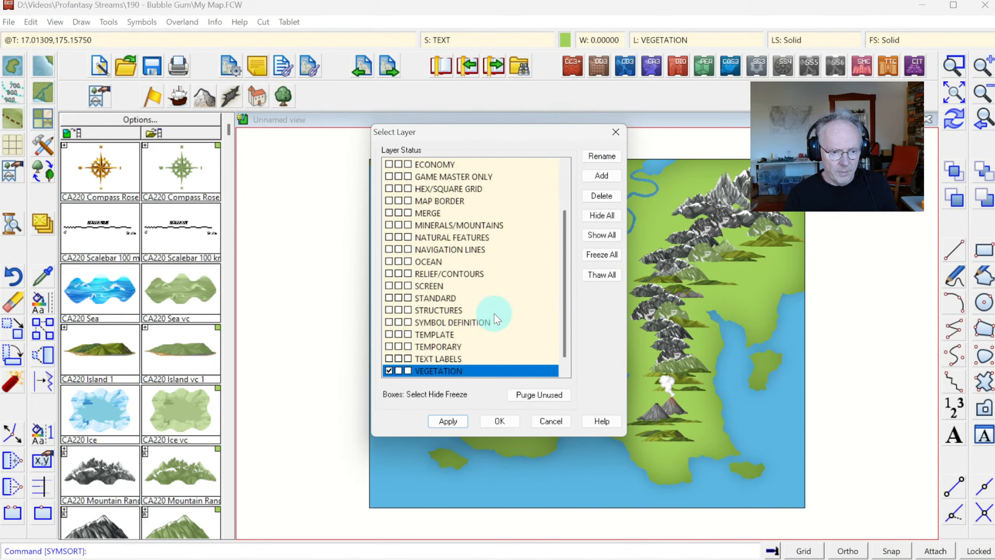
key("Escape")
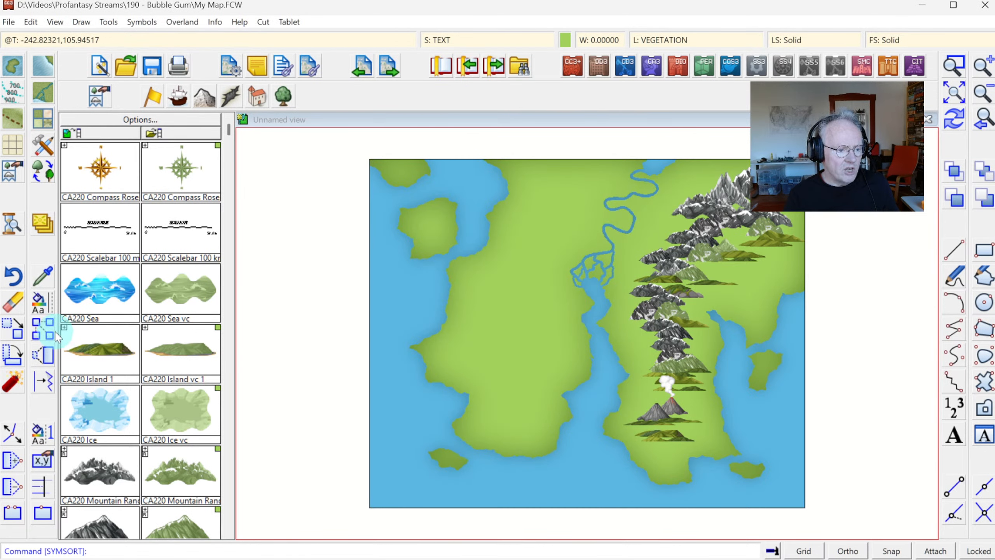
- Change the layer of all Symbol Reference entities to MINERALS/MOUNTAINS and redraw the map
right_click(44, 304)
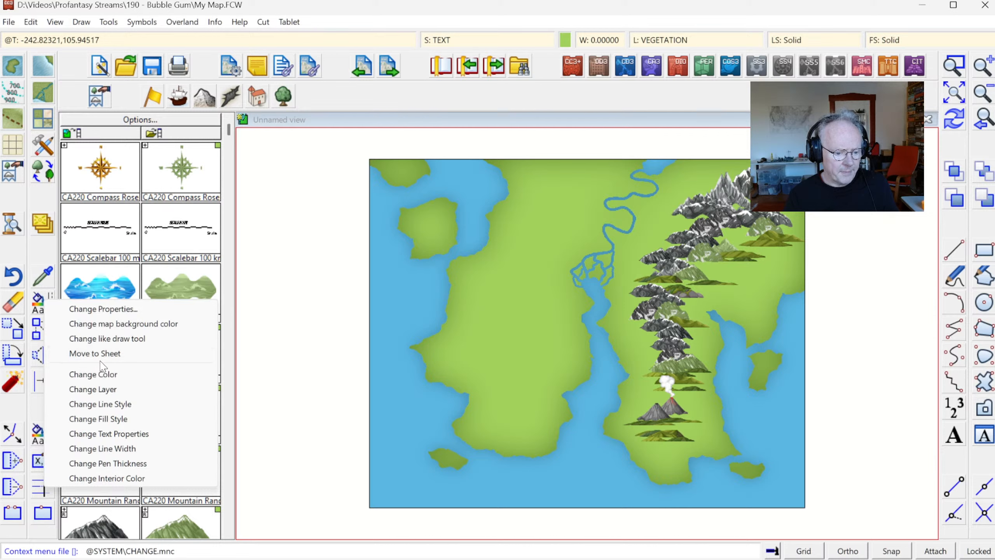
left_click(100, 389)
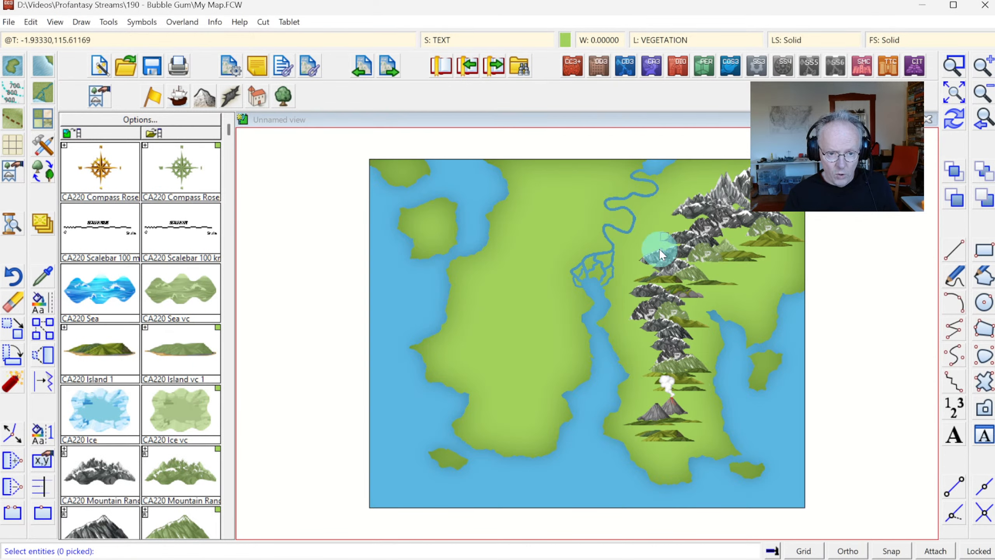
right_click(510, 328)
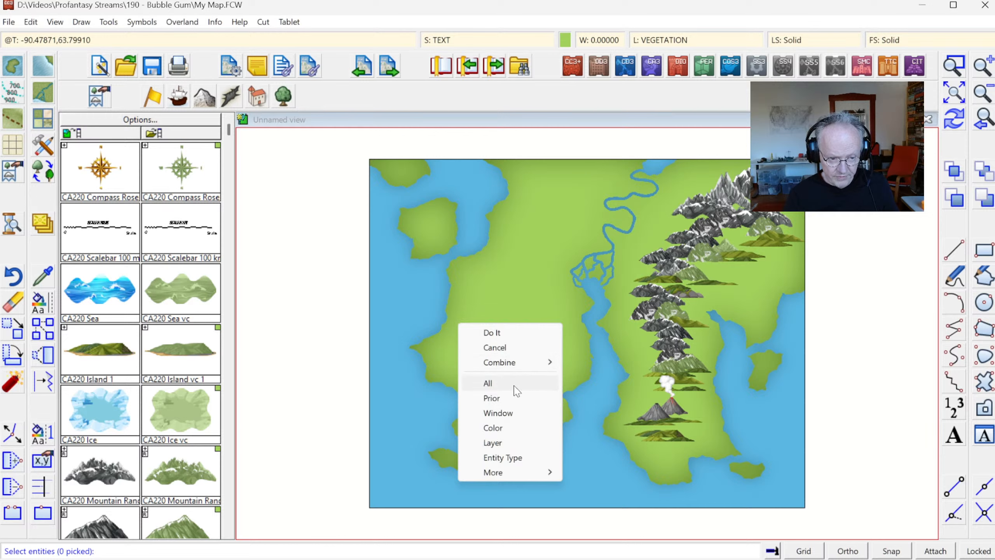
left_click(515, 458)
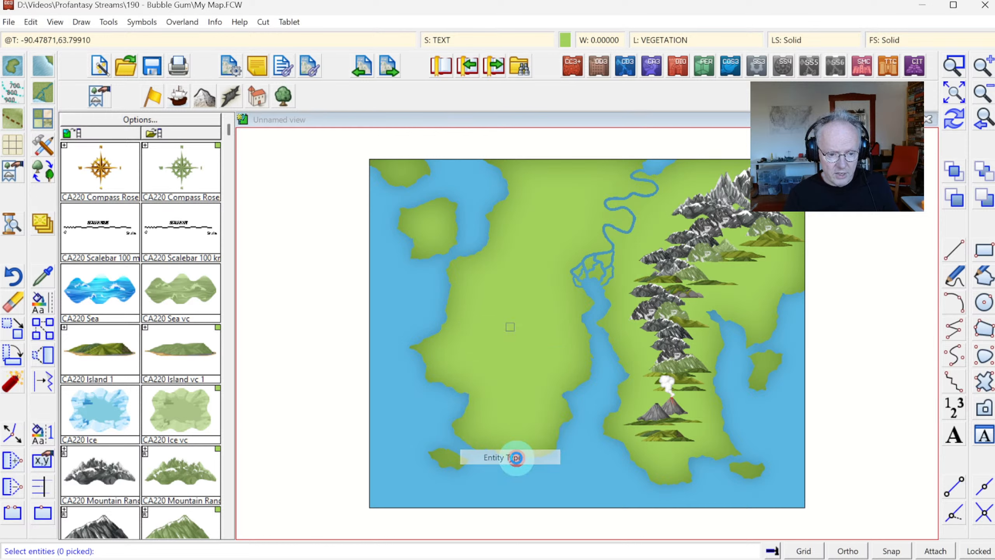
left_click(527, 364)
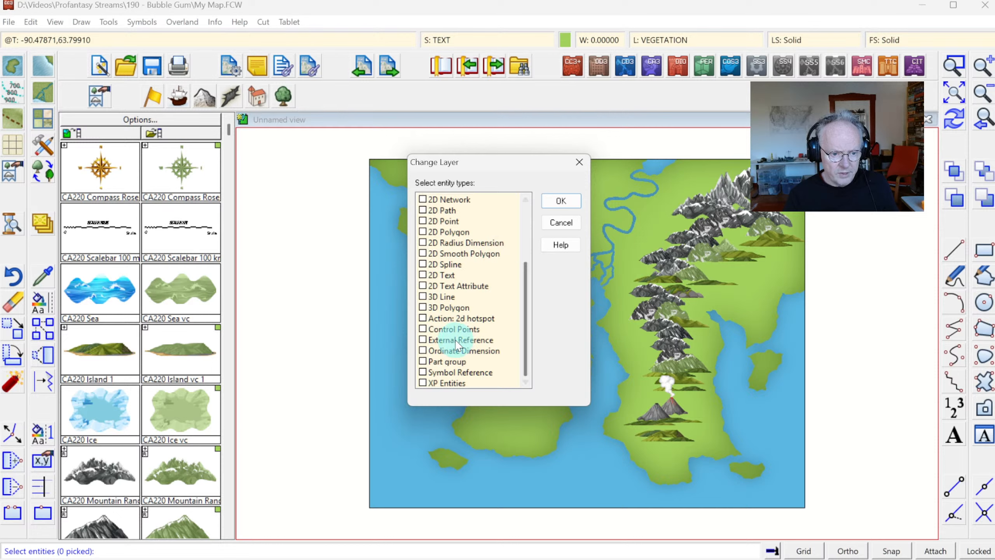
left_click(561, 202)
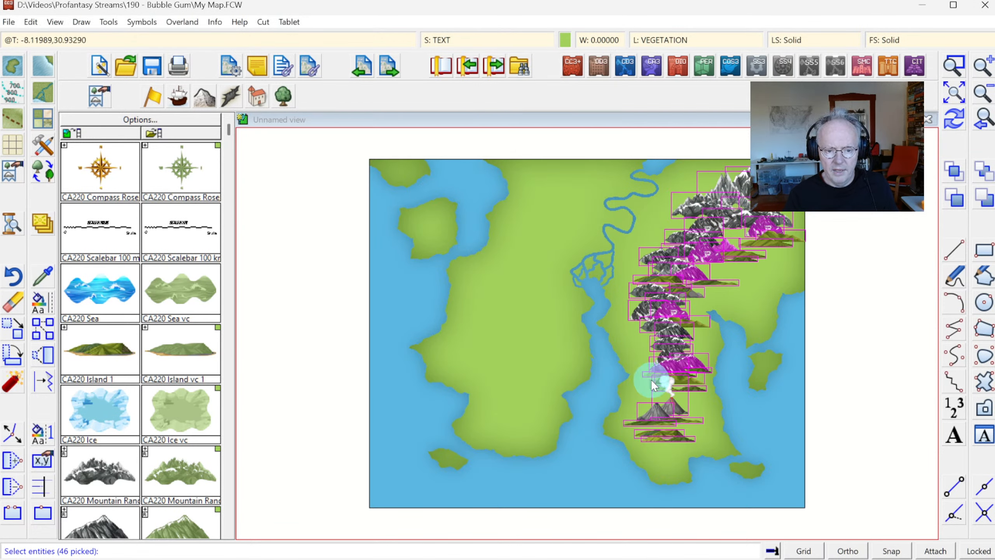
right_click(459, 302)
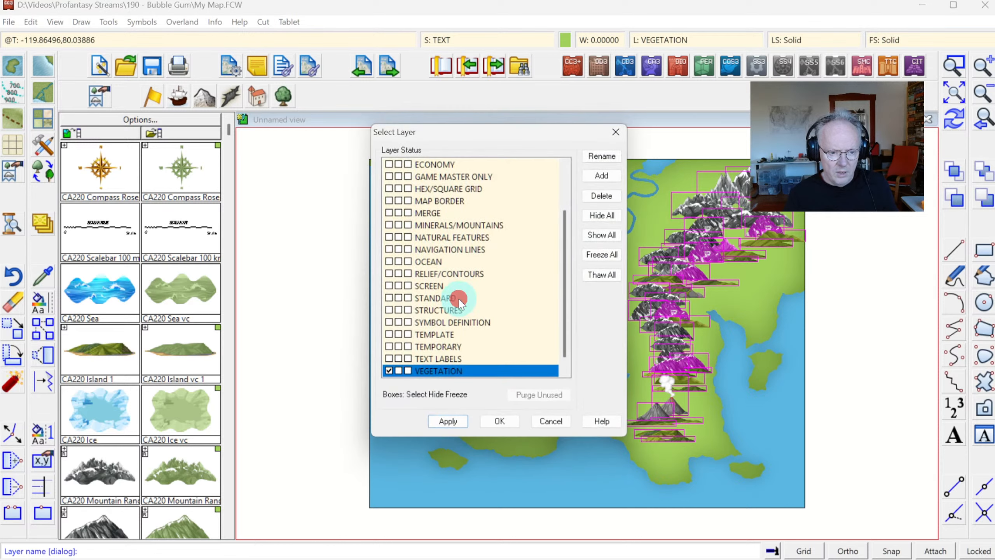
left_click(389, 225)
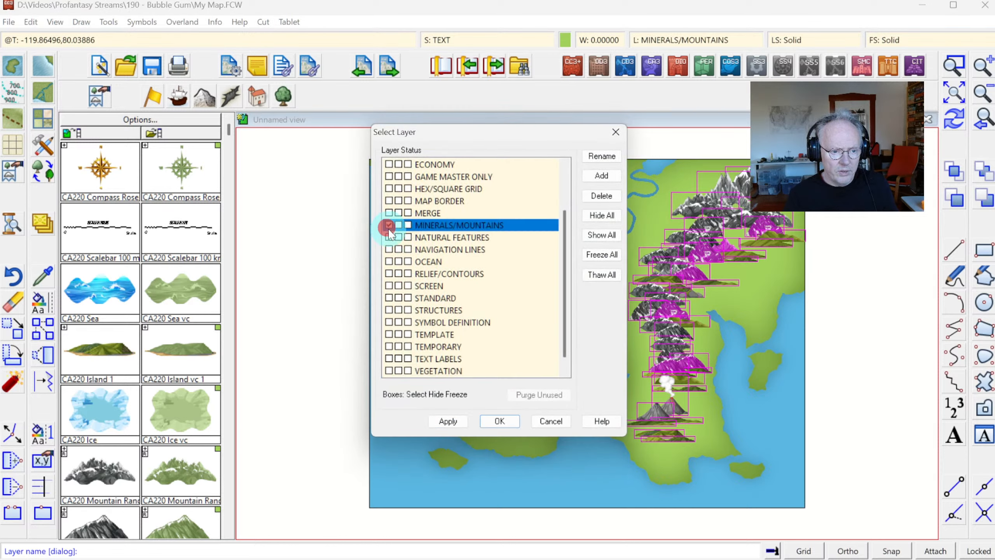
left_click(499, 421)
left_click(959, 123)
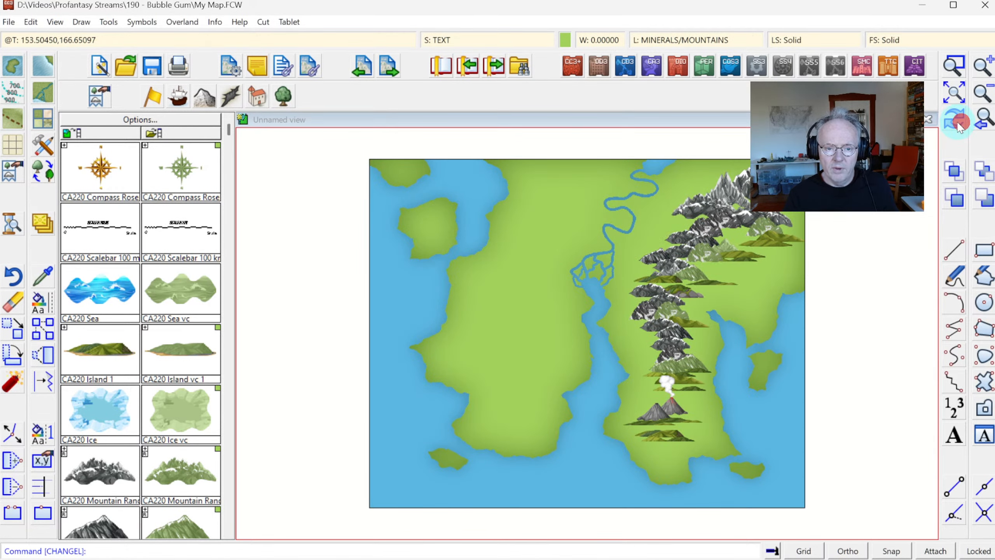
- Load the mountain symbol catalog and examine its terrain drawing tools and the default terrain drawing tools
left_click(205, 95)
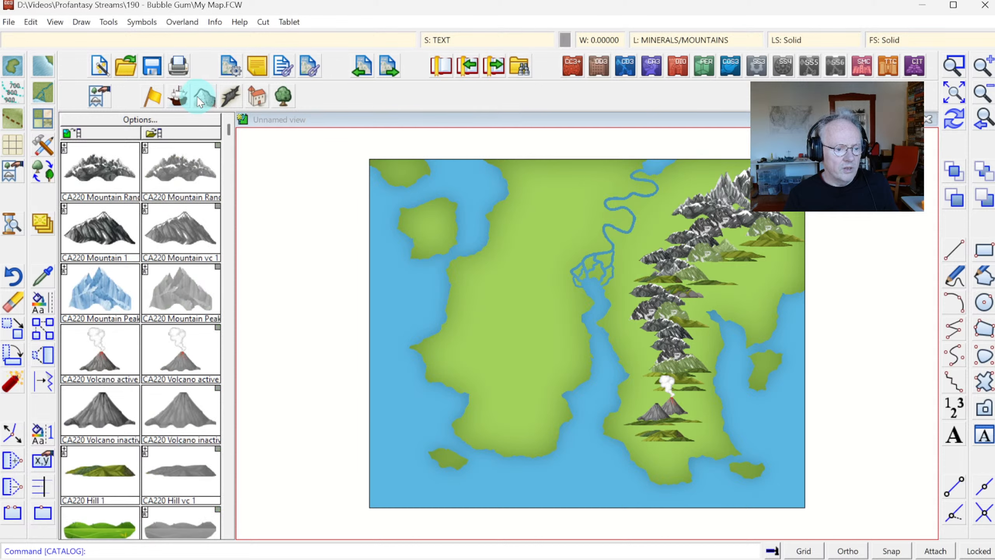
left_click(228, 458)
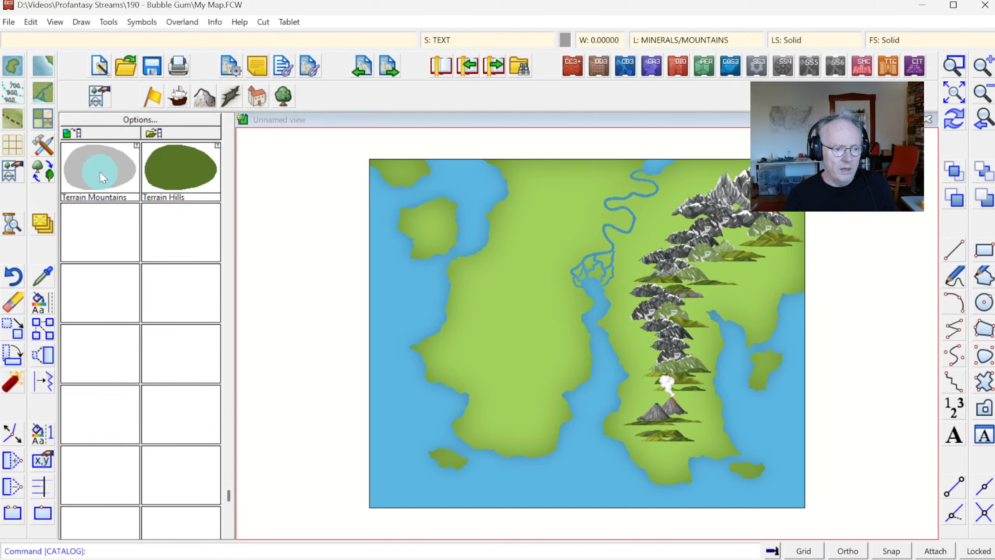
left_click(89, 166)
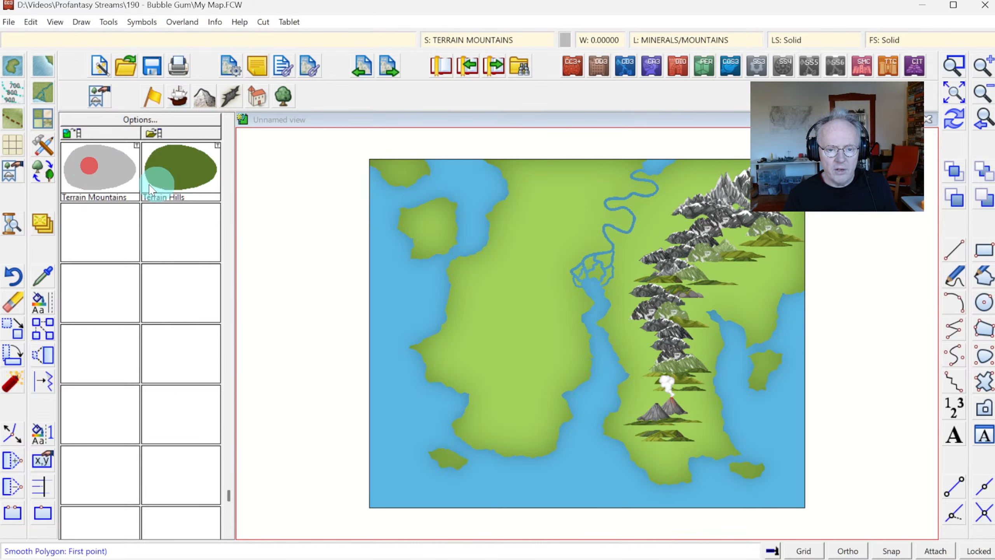
left_click(756, 167)
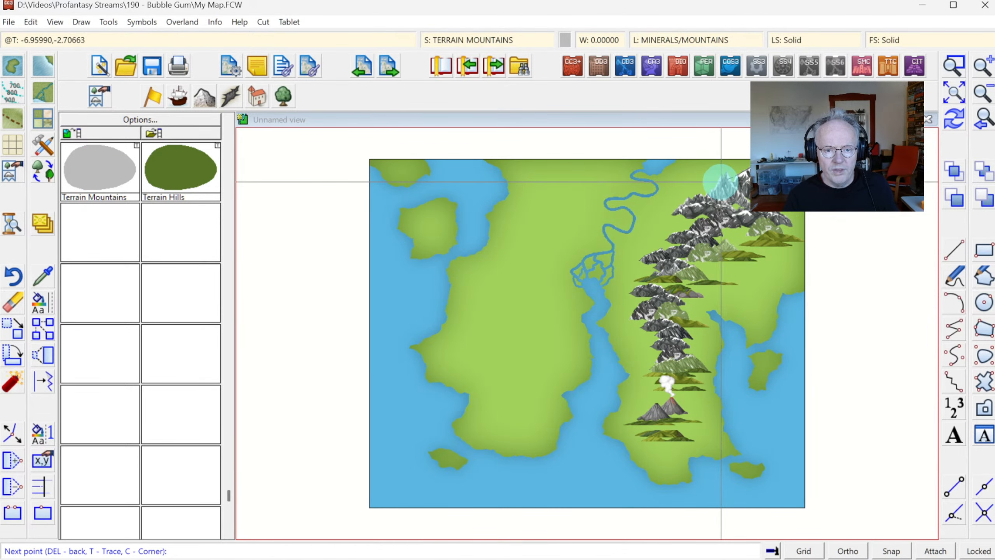
key("Escape")
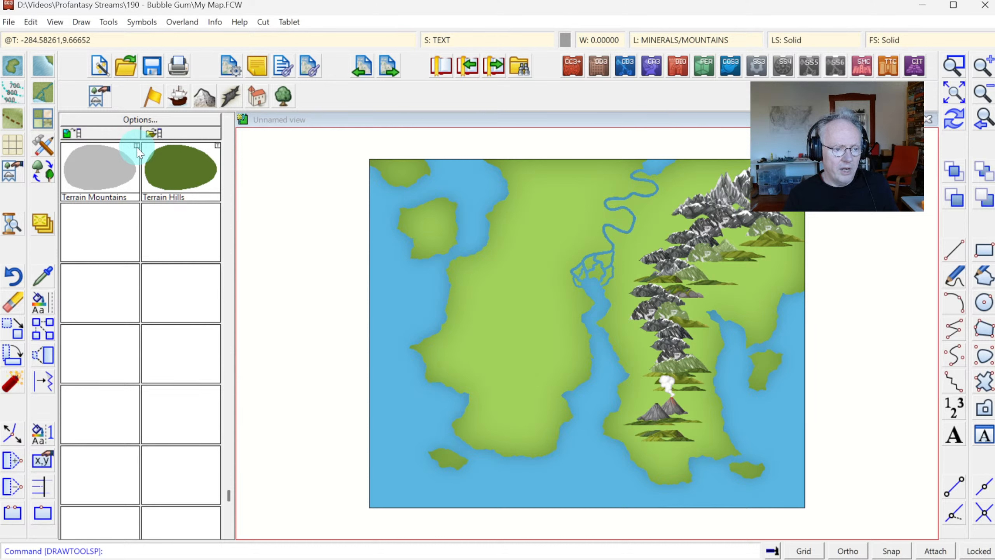
left_click(231, 142)
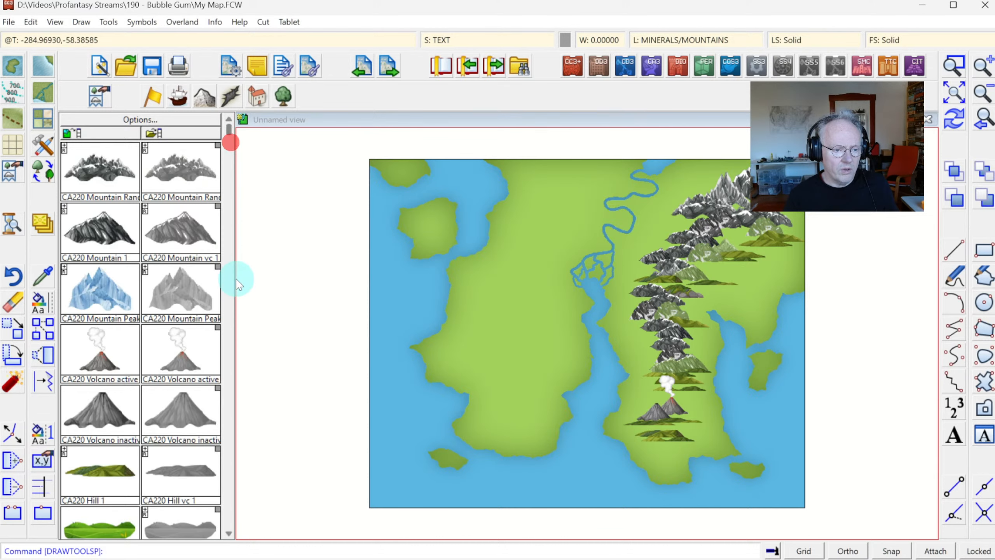
left_click(228, 325)
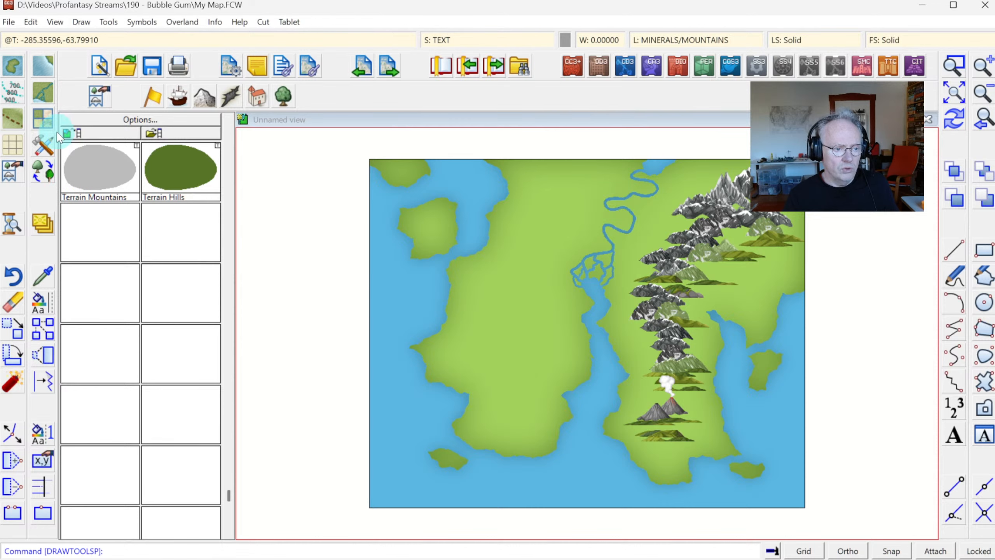
left_click(43, 125)
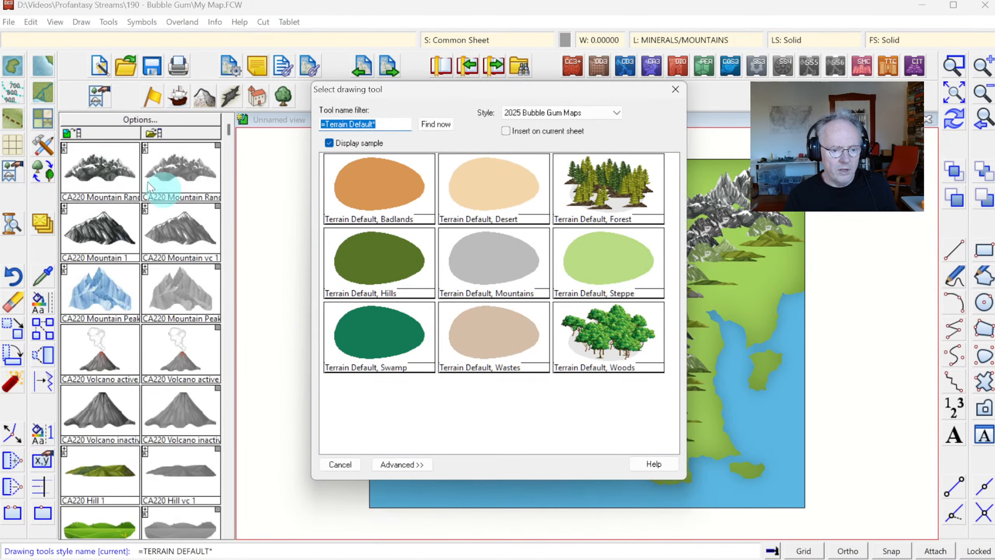
key("Escape")
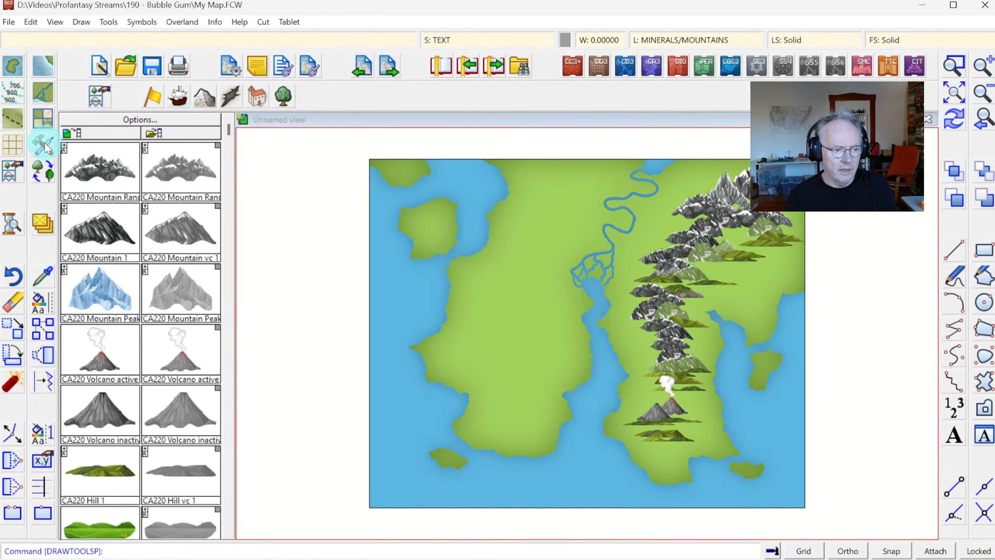
- Draw a Terrain Default, Mountains area around the whole mountain range, from the northeastern map edge down to just north of the volcanoes, and redraw the map
left_click(44, 143)
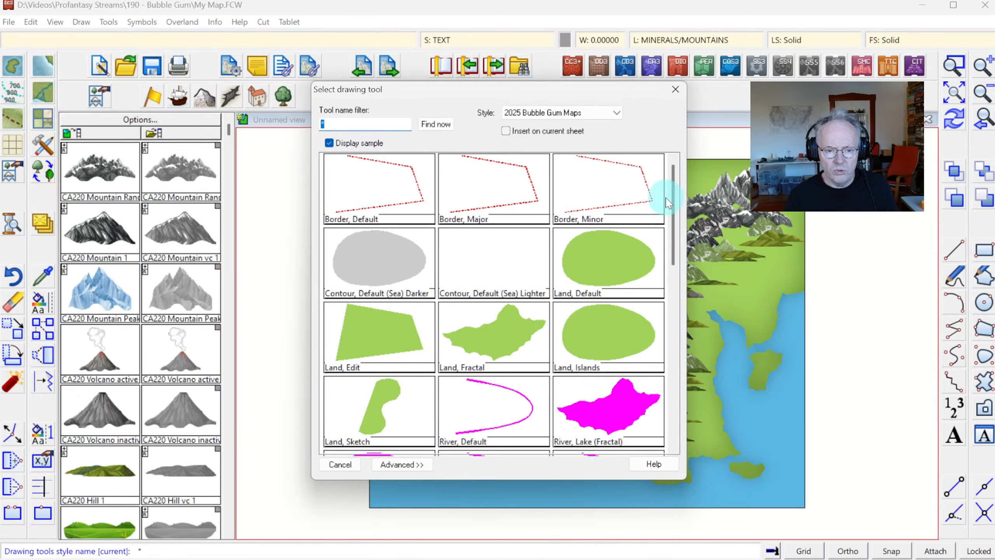
left_click_drag(677, 225, 680, 382)
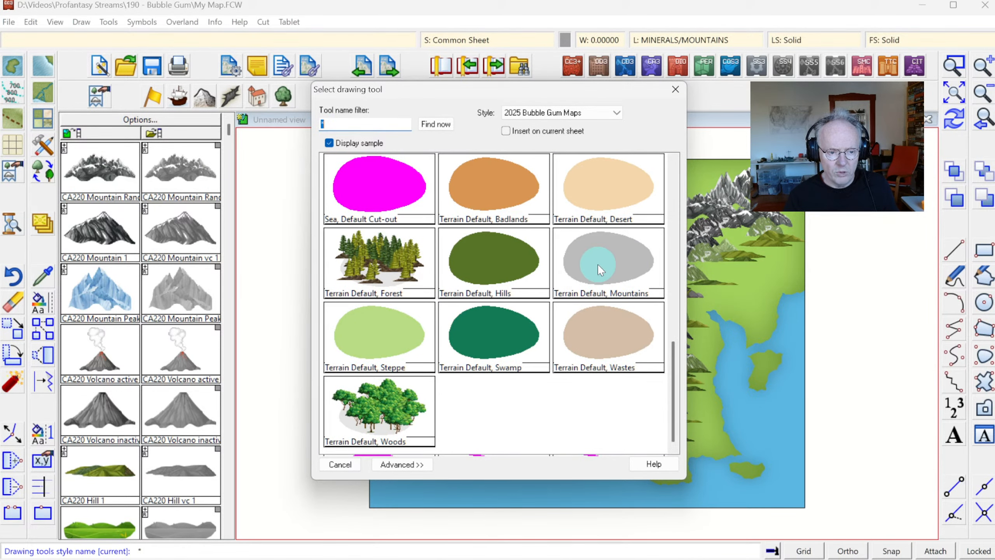
double_click(584, 262)
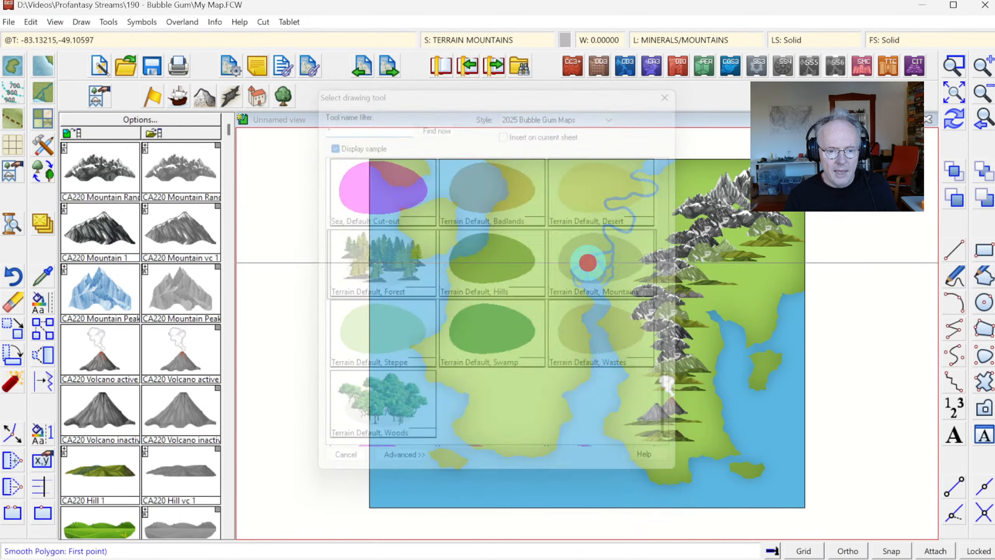
left_click(749, 156)
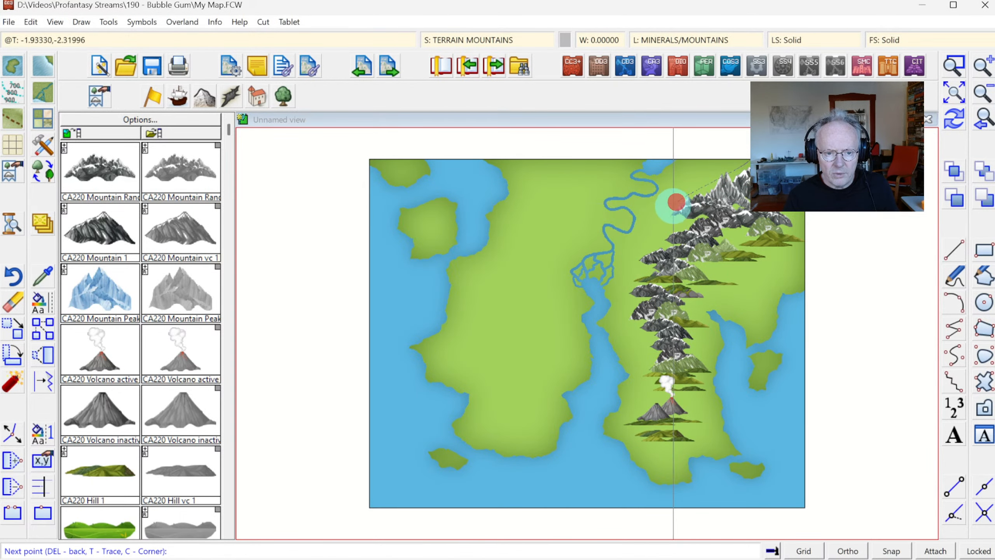
left_click(672, 211)
left_click(664, 234)
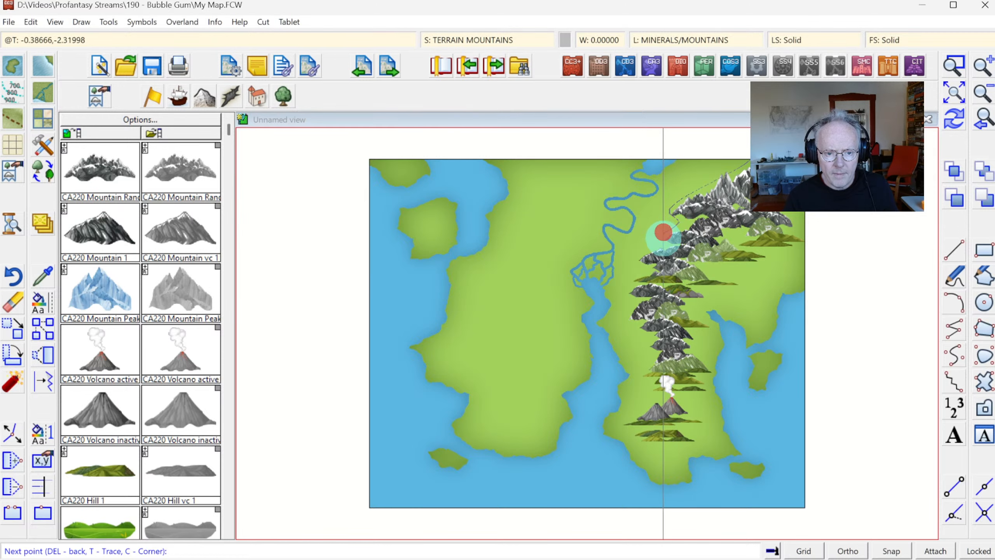
left_click(665, 240)
left_click(643, 253)
left_click(639, 259)
left_click(639, 271)
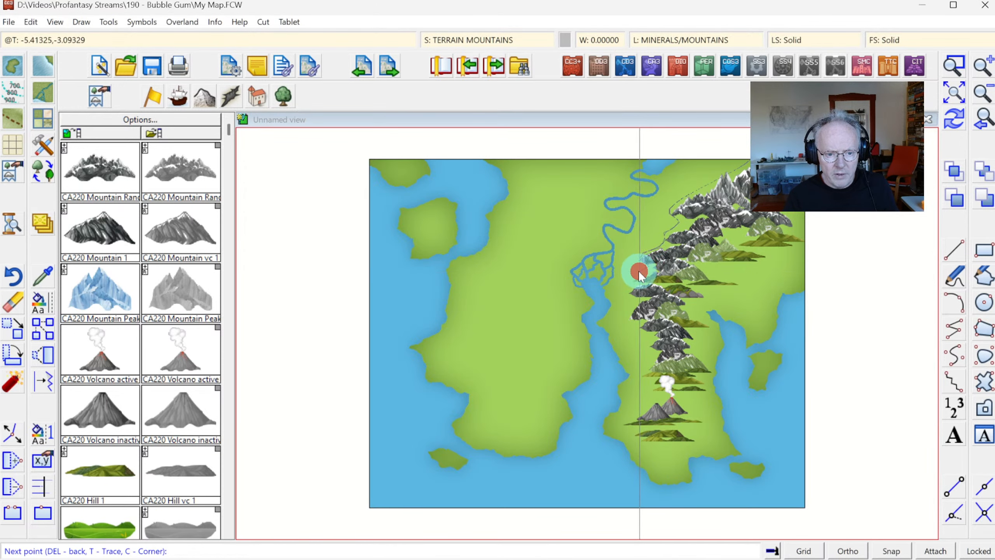
left_click(634, 278)
left_click(633, 289)
left_click(629, 297)
left_click(629, 312)
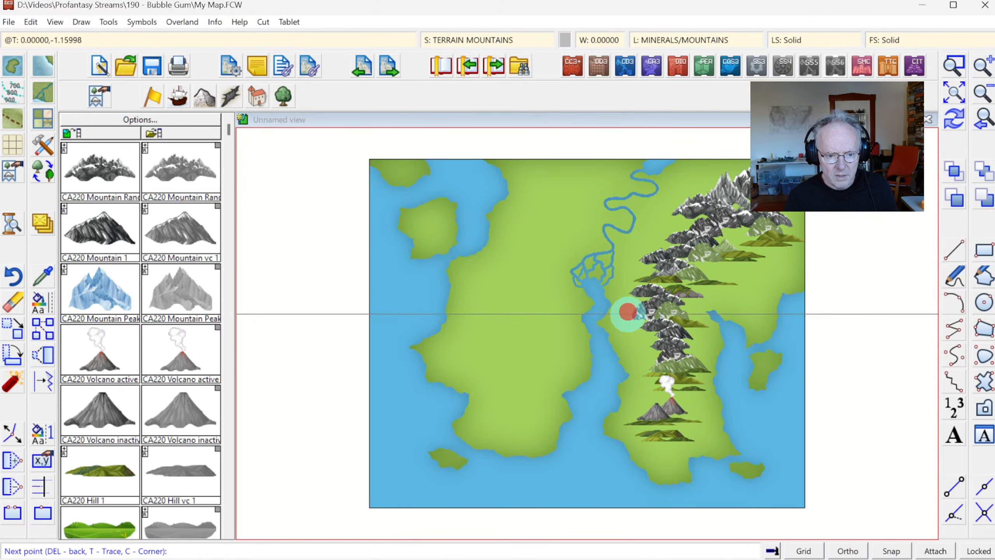
left_click(629, 322)
left_click(646, 345)
left_click(647, 356)
left_click(652, 362)
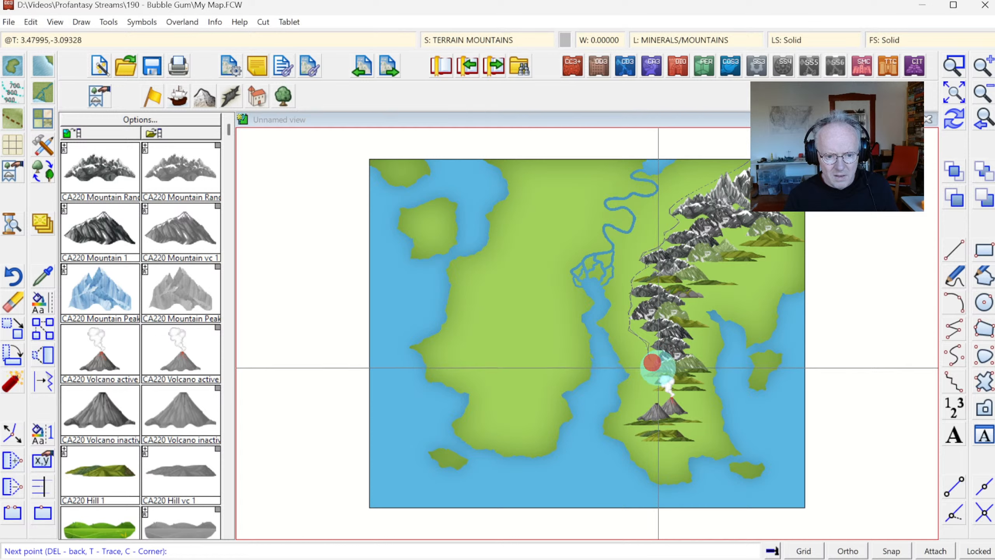
left_click(659, 369)
left_click(684, 369)
left_click(694, 360)
left_click(703, 338)
left_click(695, 333)
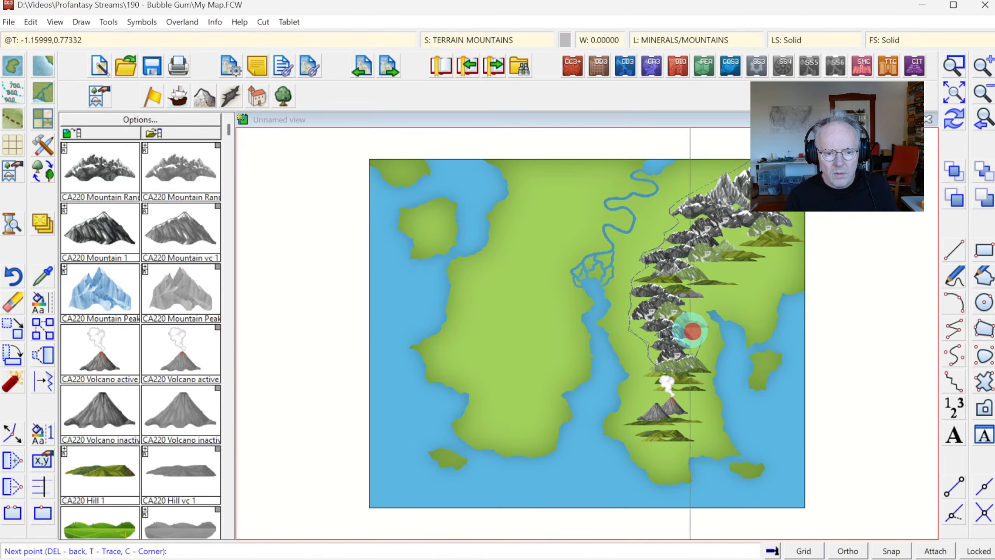
left_click(675, 320)
left_click(692, 308)
left_click(696, 302)
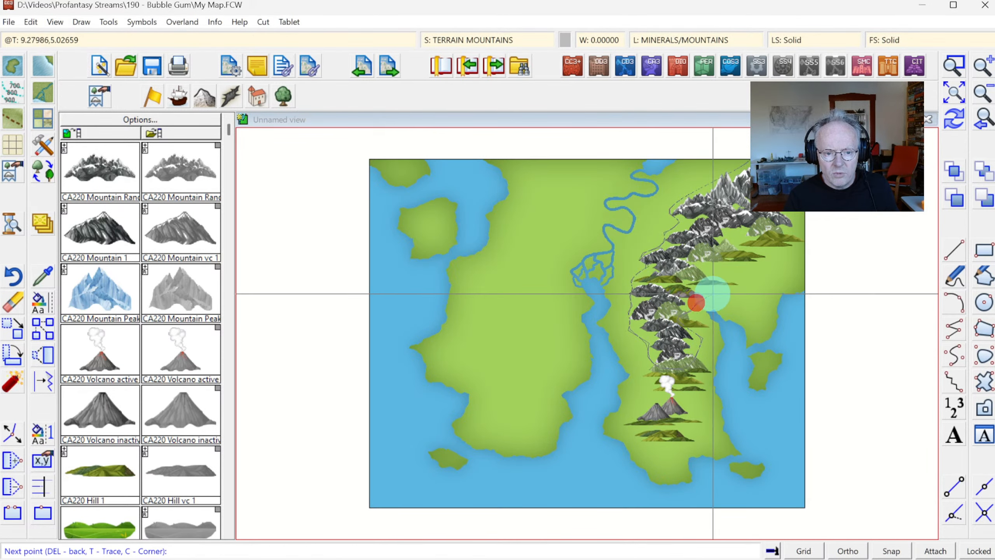
left_click(706, 288)
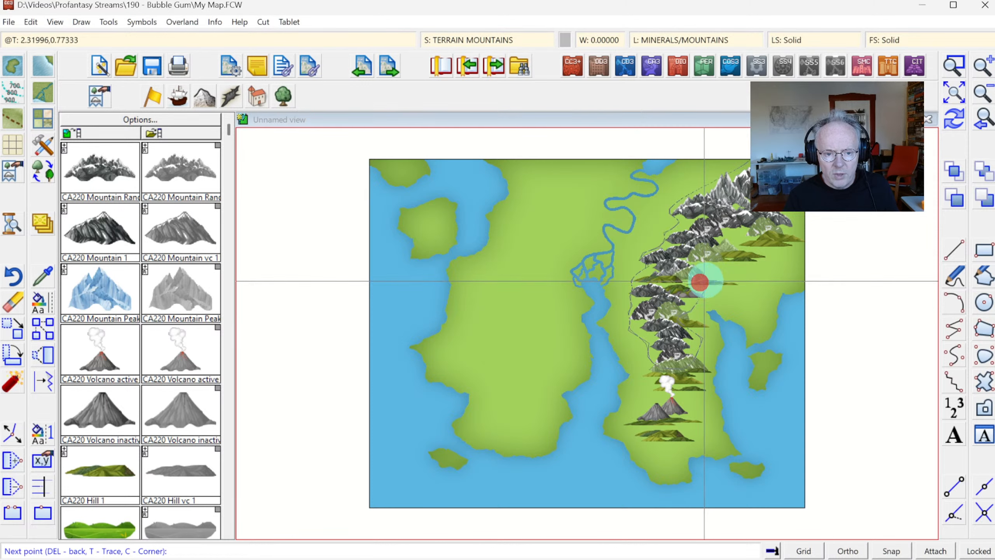
left_click(706, 260)
left_click(733, 249)
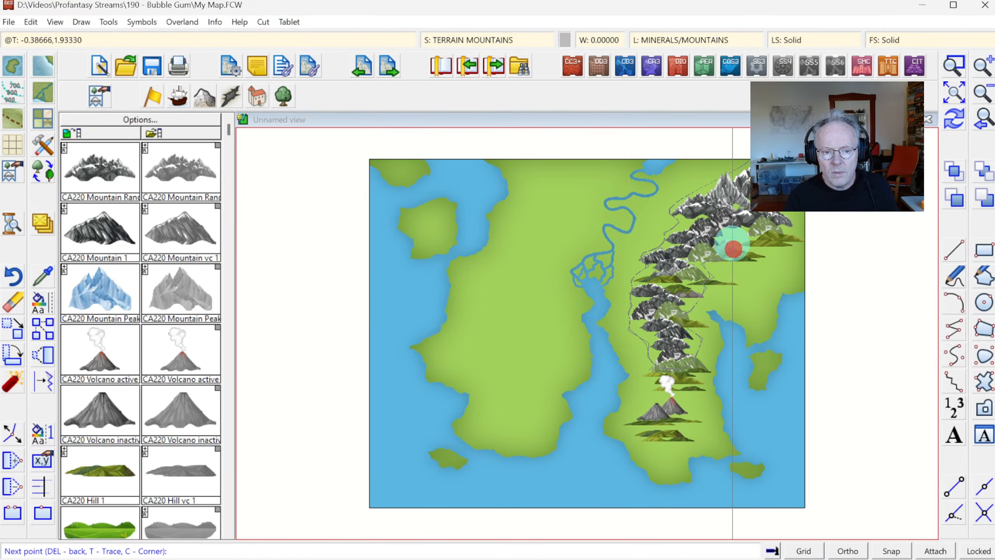
left_click(734, 236)
left_click(748, 236)
left_click(769, 233)
left_click(791, 228)
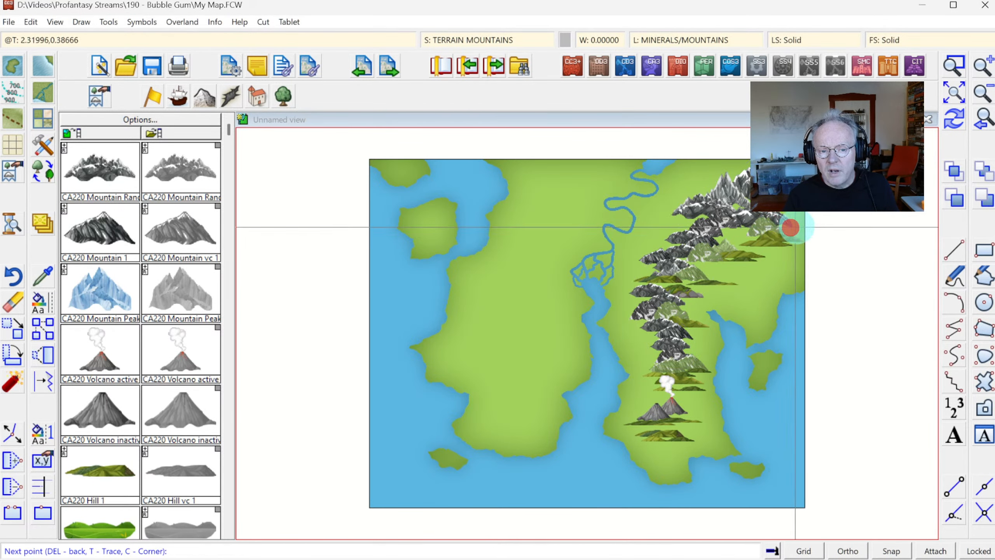
left_click(797, 221)
left_click(787, 209)
left_click(779, 192)
left_click(800, 196)
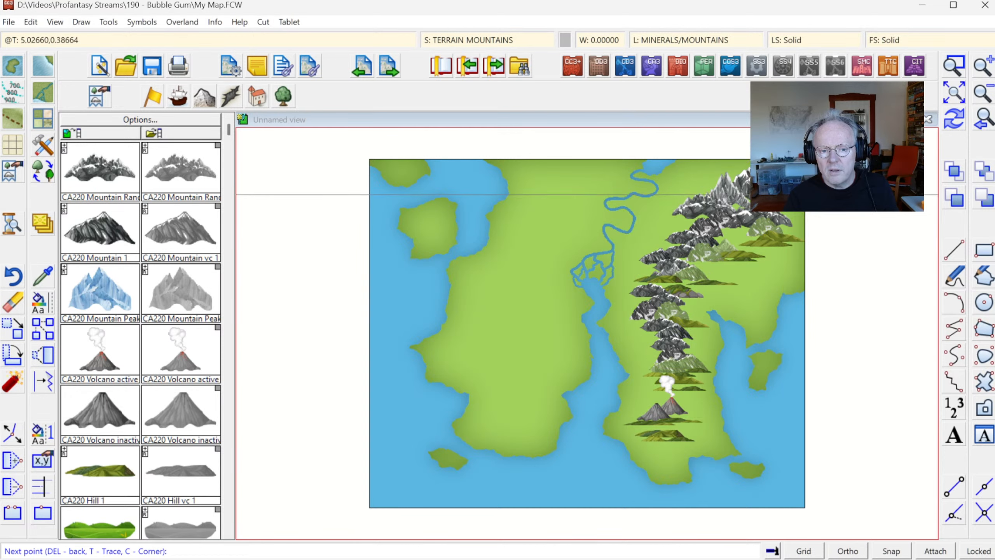
left_click(808, 184)
left_click(818, 167)
left_click(820, 140)
left_click(815, 184)
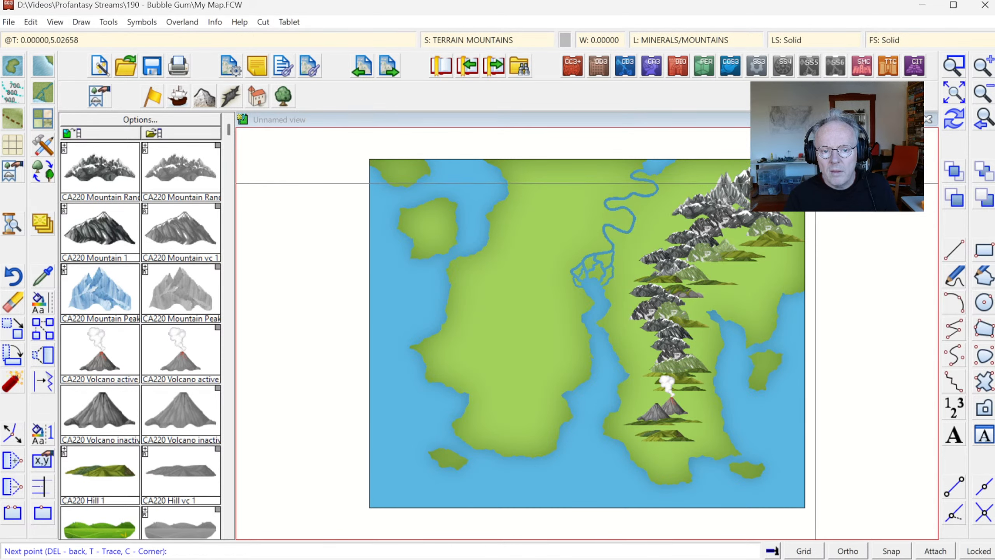
left_click(824, 168)
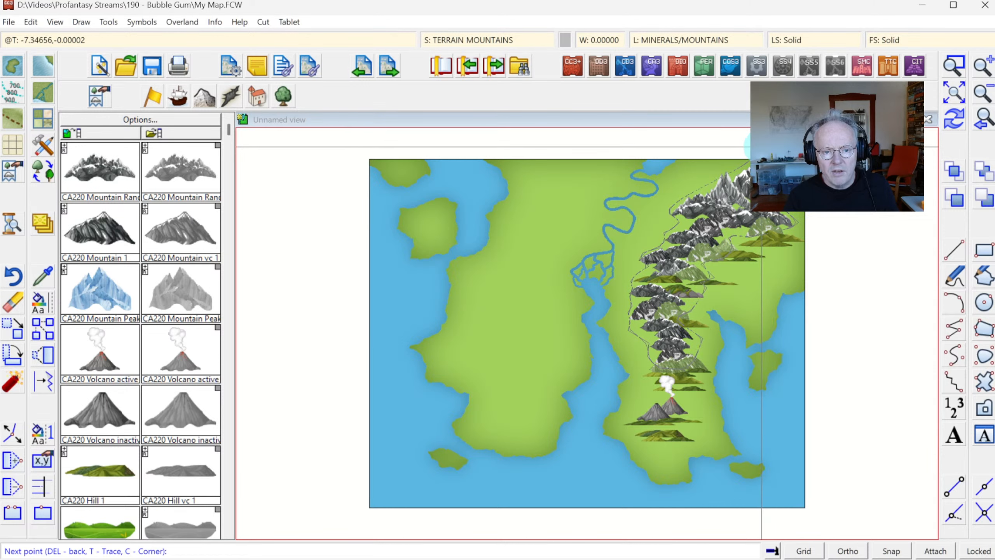
right_click(763, 147)
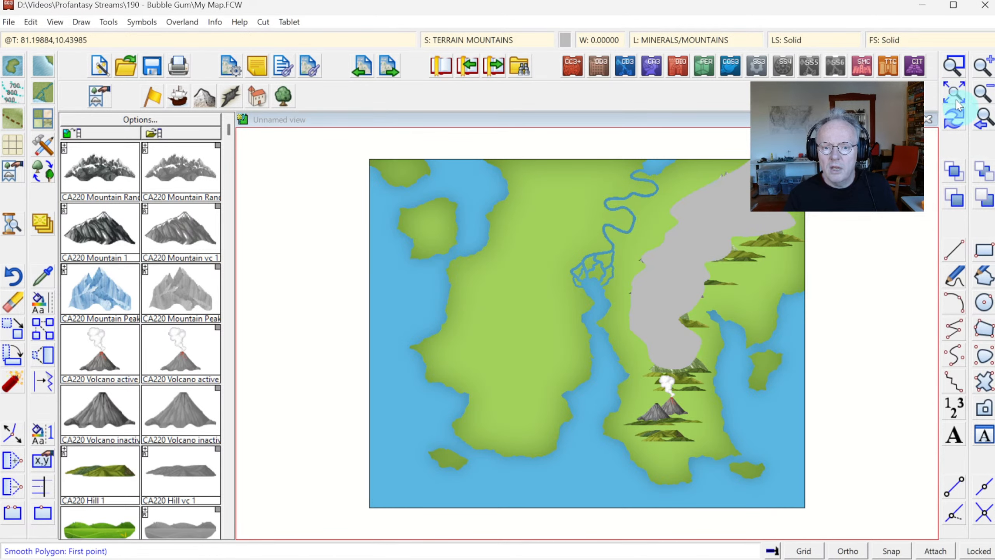
left_click(955, 118)
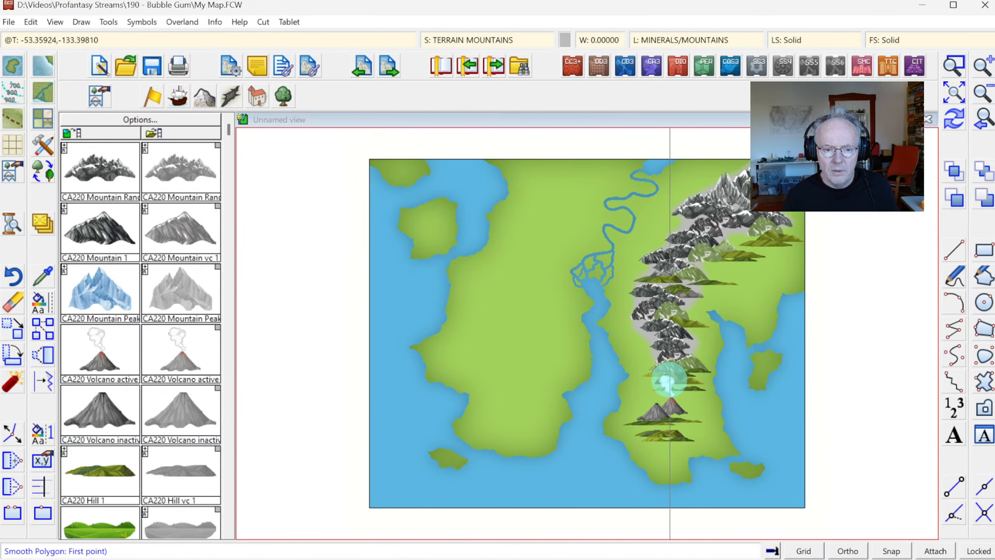
right_click(716, 361)
- Inspect the western edge of the mountain terrain beside the southern part of the range
left_click(956, 59)
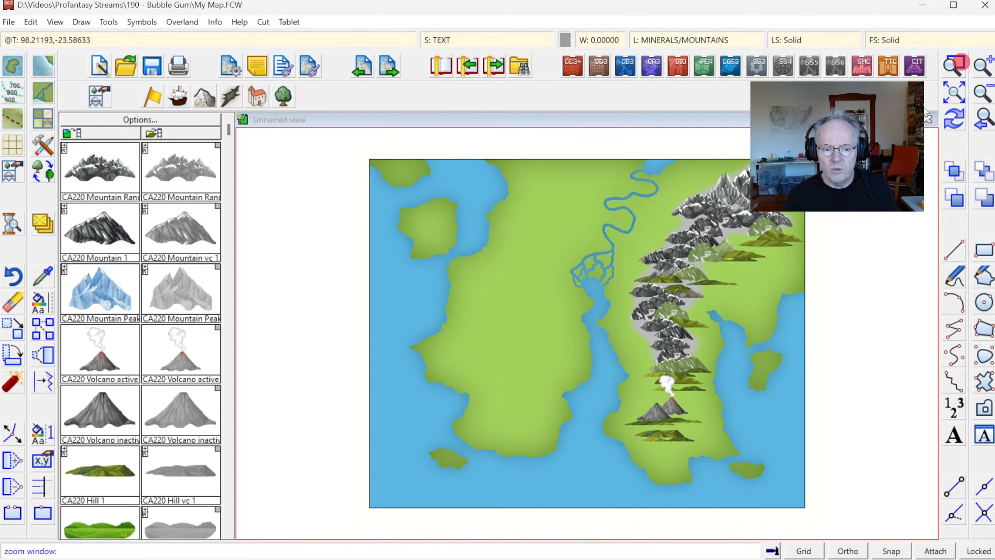
left_click(596, 305)
left_click(680, 359)
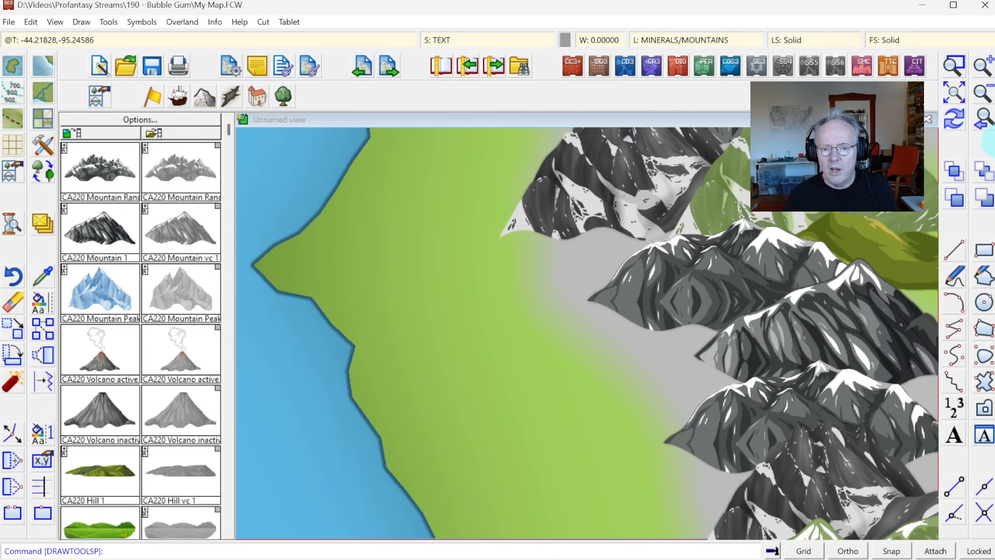
left_click(983, 120)
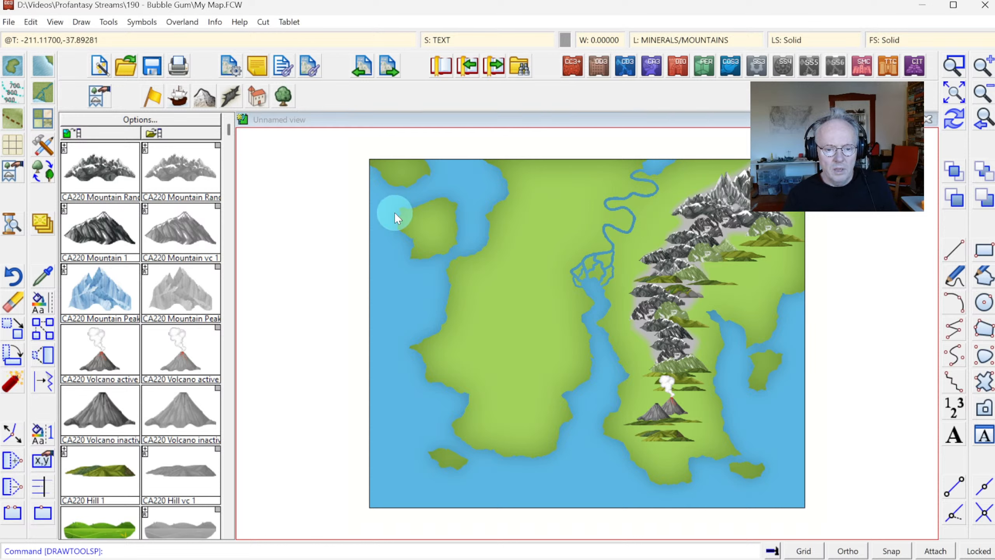
- Draw a Terrain Hills area along the eastern side of the mountain range, from the map's eastern edge to the volcanoes, and redraw
left_click(224, 325)
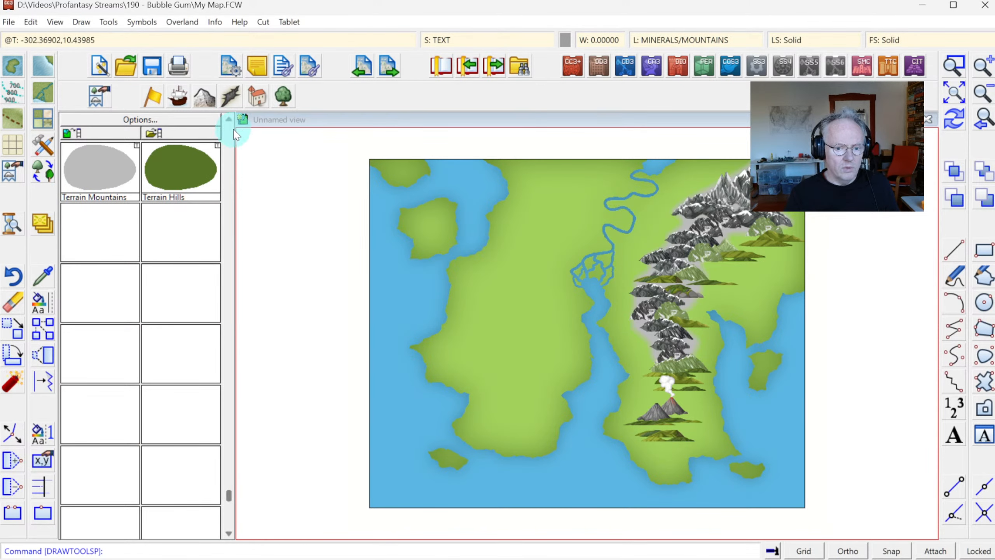
left_click(178, 167)
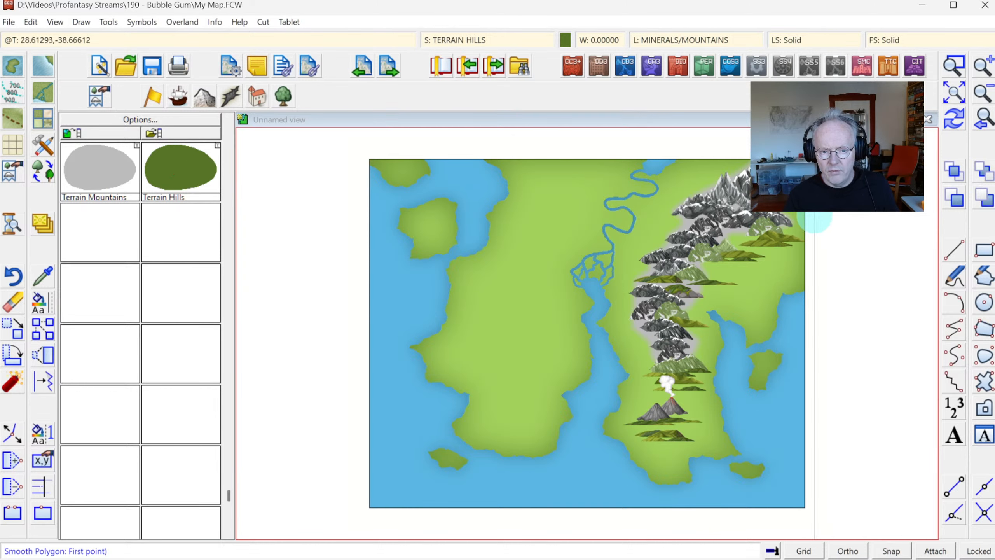
left_click(792, 214)
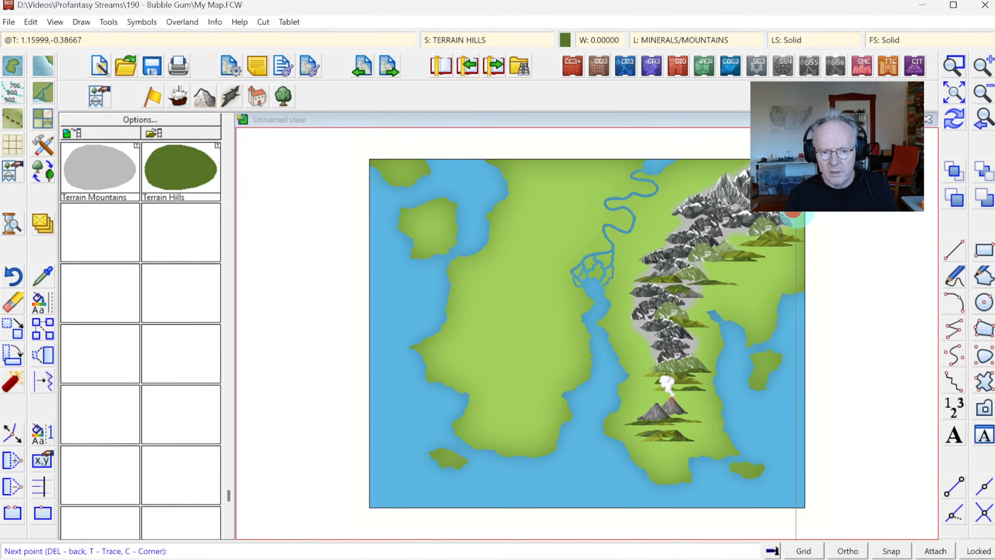
left_click(815, 216)
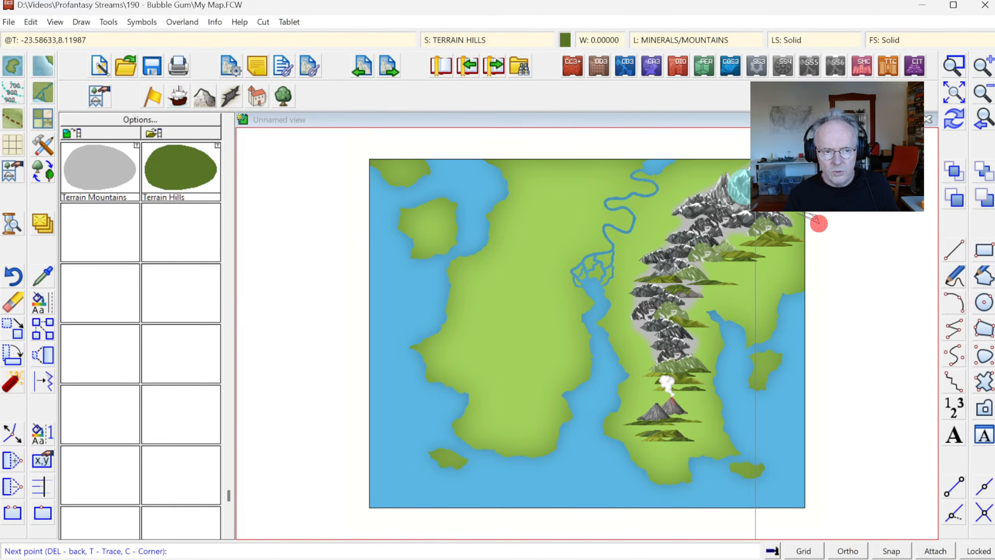
left_click(443, 45)
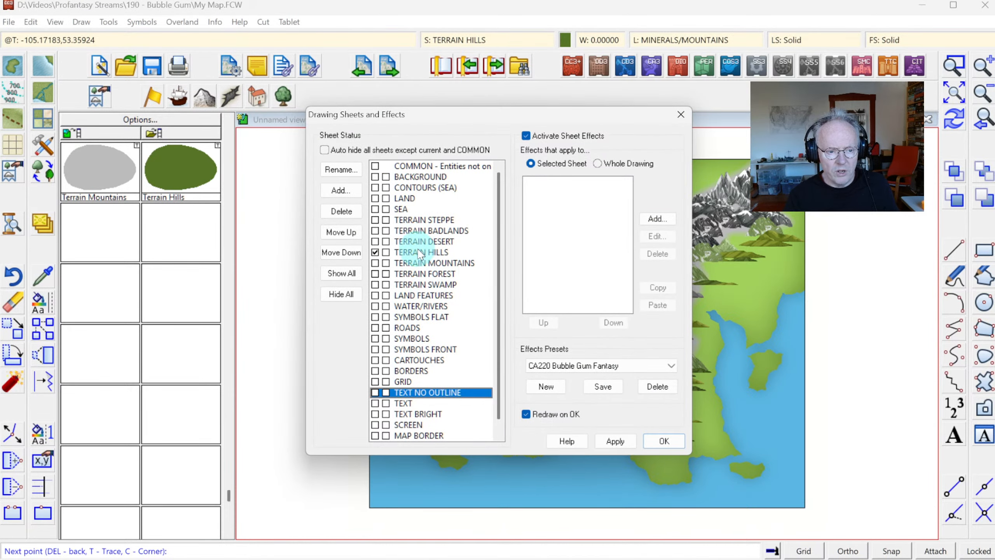
left_click(662, 442)
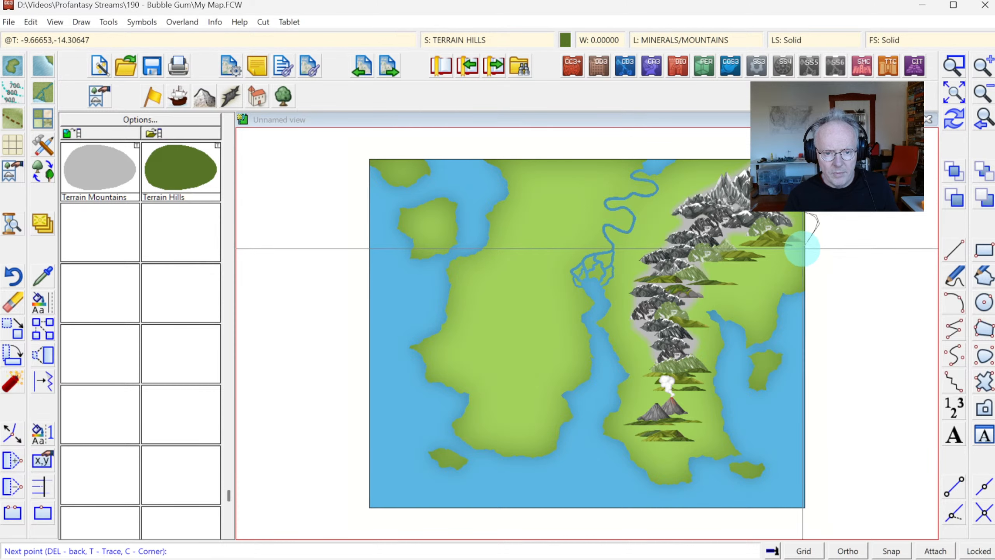
mouse_move(799, 245)
left_mouse_down()
mouse_move(773, 263)
mouse_move(725, 265)
mouse_move(721, 275)
mouse_move(740, 279)
mouse_move(737, 294)
mouse_move(715, 288)
mouse_move(693, 308)
mouse_move(707, 337)
mouse_move(704, 394)
mouse_move(667, 399)
mouse_move(657, 386)
mouse_move(688, 339)
mouse_move(678, 312)
mouse_move(694, 264)
mouse_move(770, 203)
left_mouse_up()
right_click(770, 203)
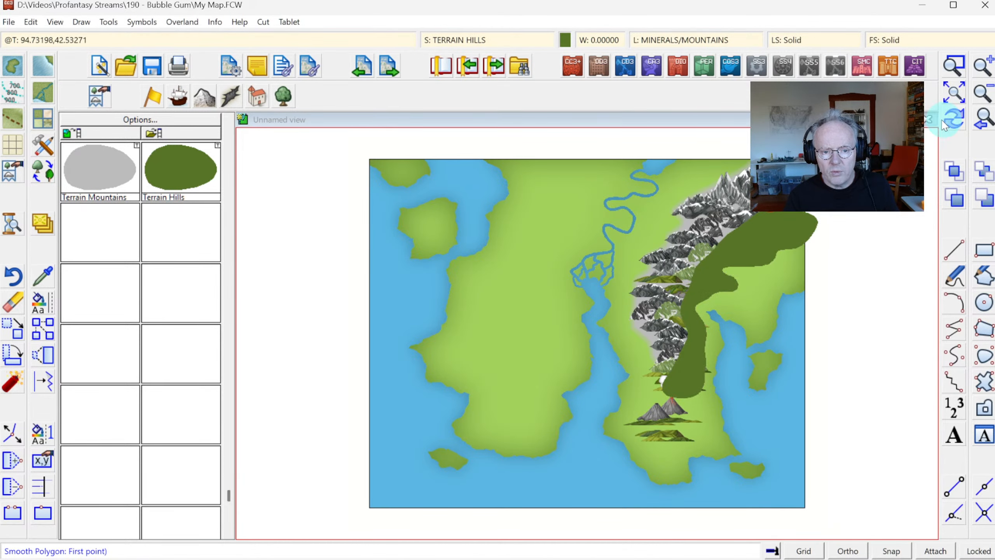
left_click(953, 122)
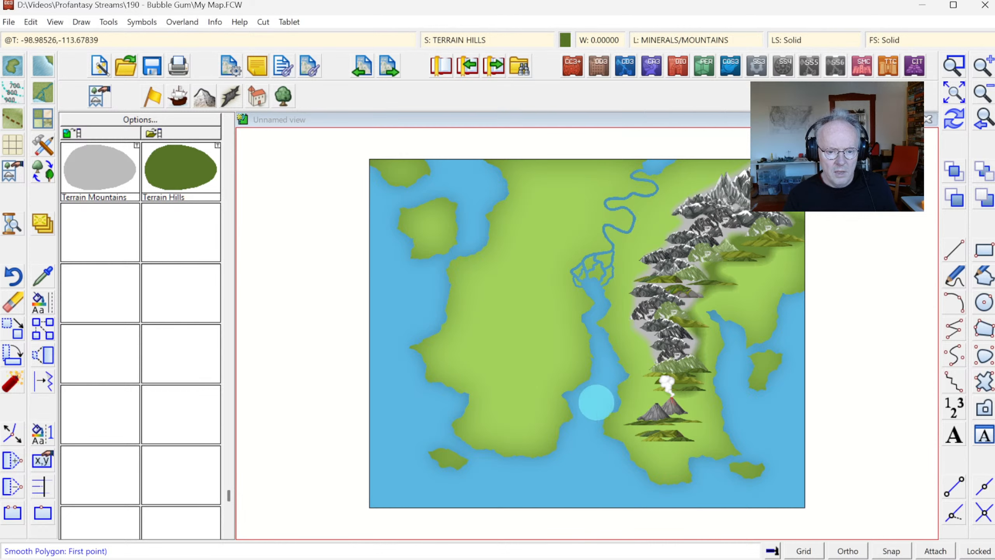
- Draw a second Terrain Hills area around the volcanoes and the hills south of them, redraw the map and end the drawing command
left_click(627, 416)
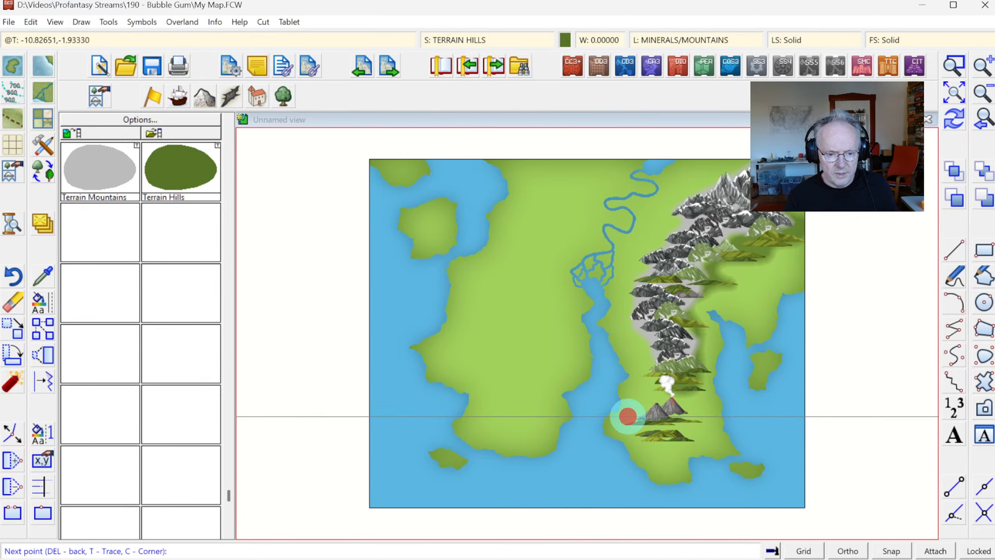
left_click(644, 442)
left_click(657, 451)
left_click(678, 445)
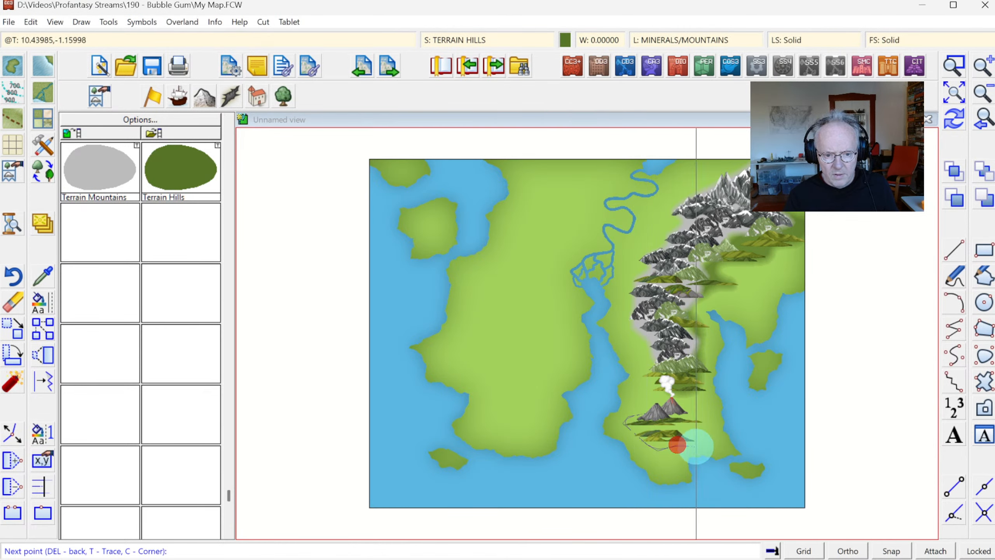
left_click(698, 442)
left_click(701, 419)
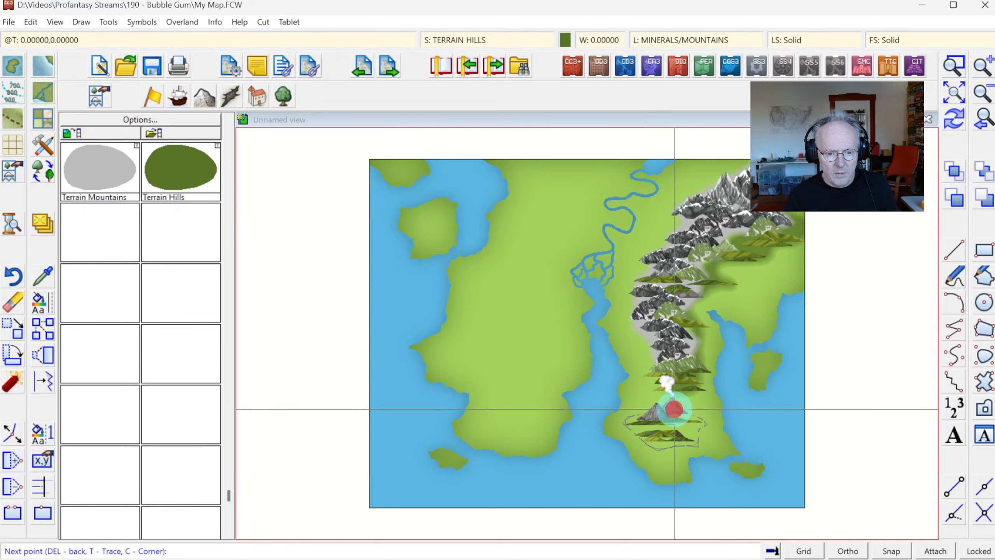
right_click(740, 398)
left_click(953, 120)
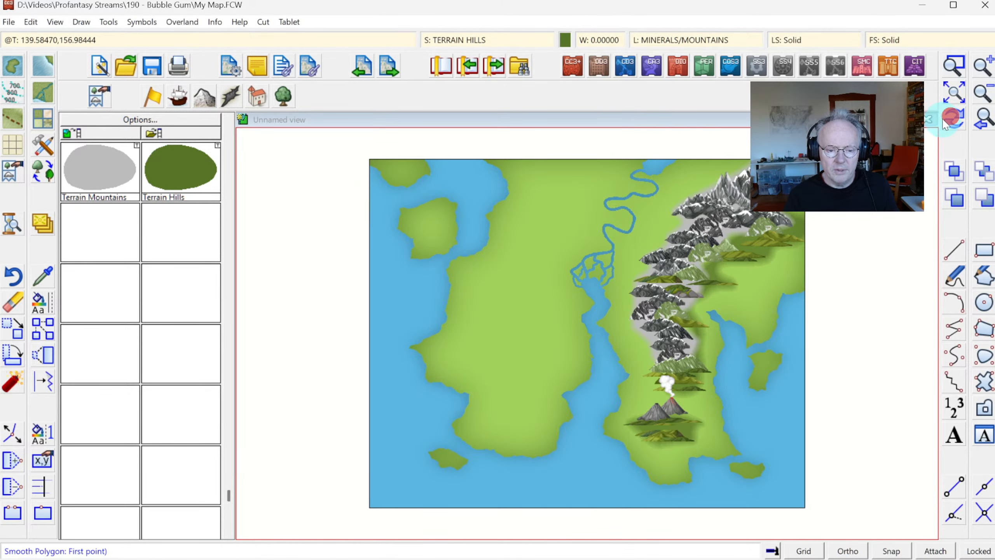
right_click(816, 234)
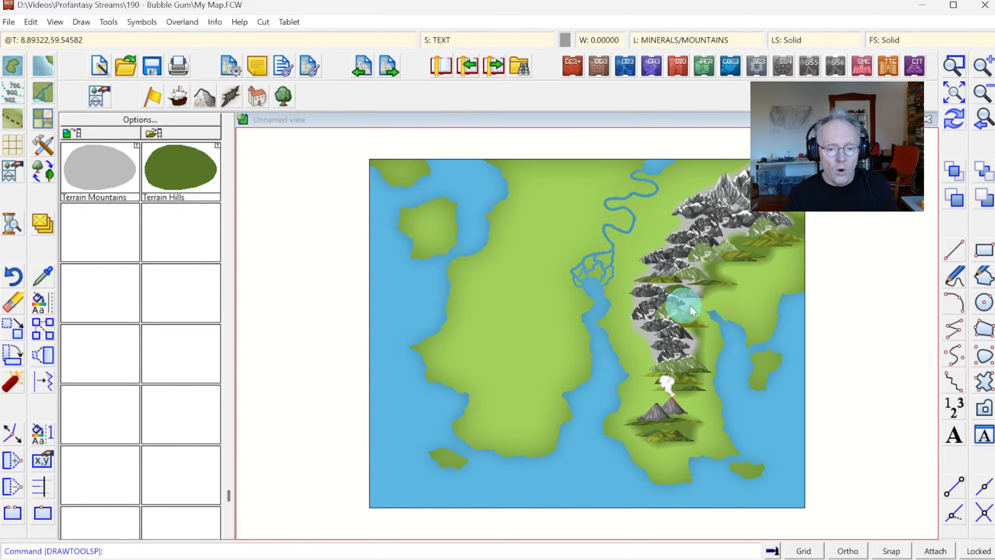
- Set the inner opacity of the TERRAIN HILLS sheet's Edge Fade, Inner effect to 60% and apply the sheet settings
left_click(462, 38)
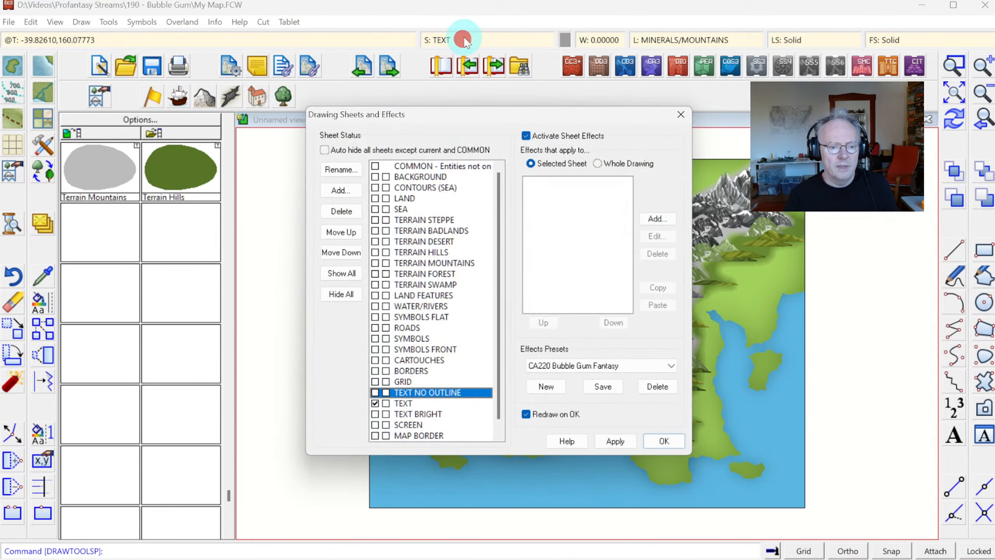
left_click(426, 274)
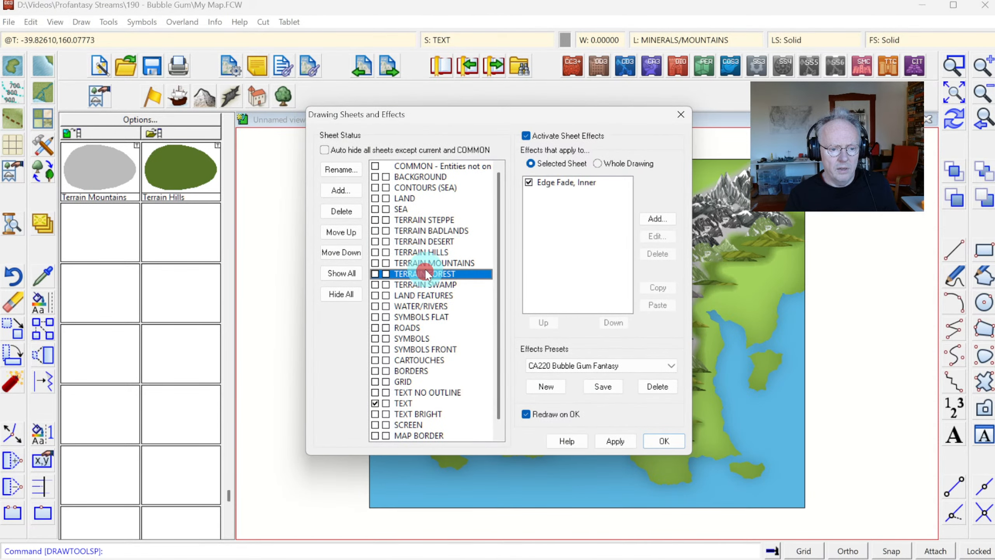
left_click(423, 252)
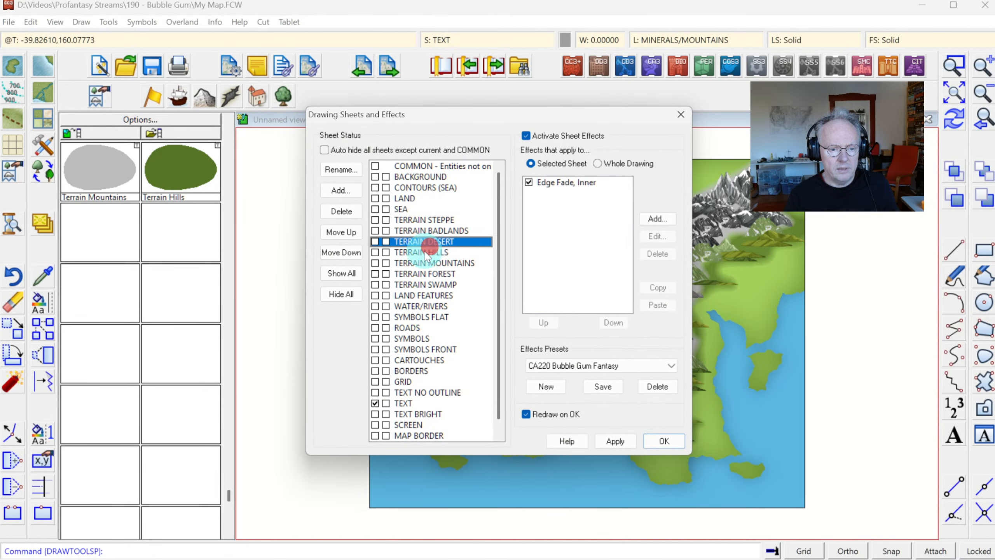
left_click(557, 182)
left_click(652, 237)
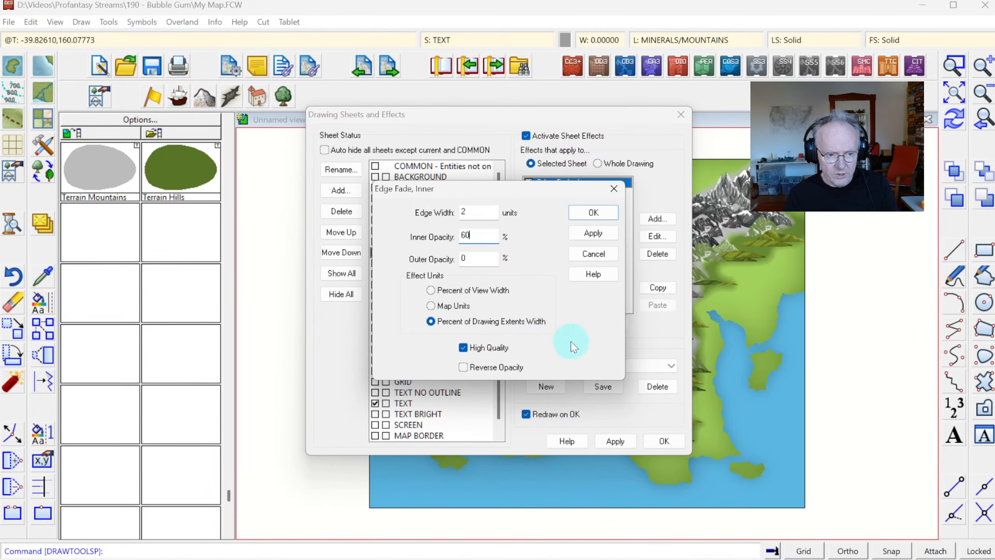
type("60")
left_click(594, 212)
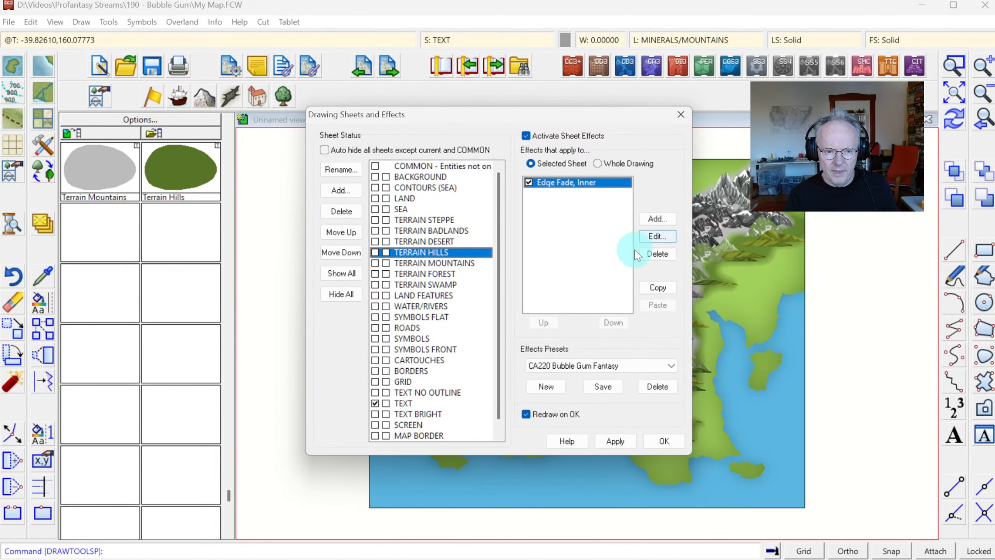
left_click(657, 439)
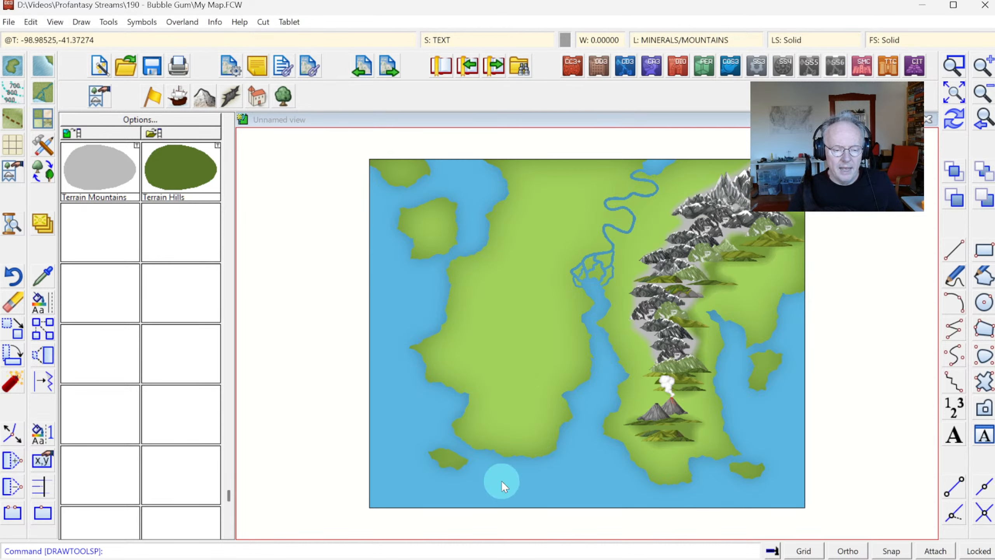
- Load the symbol catalog with desert, mesa and wasteland symbols and bring its terrain drawing tools into view
left_click(233, 98)
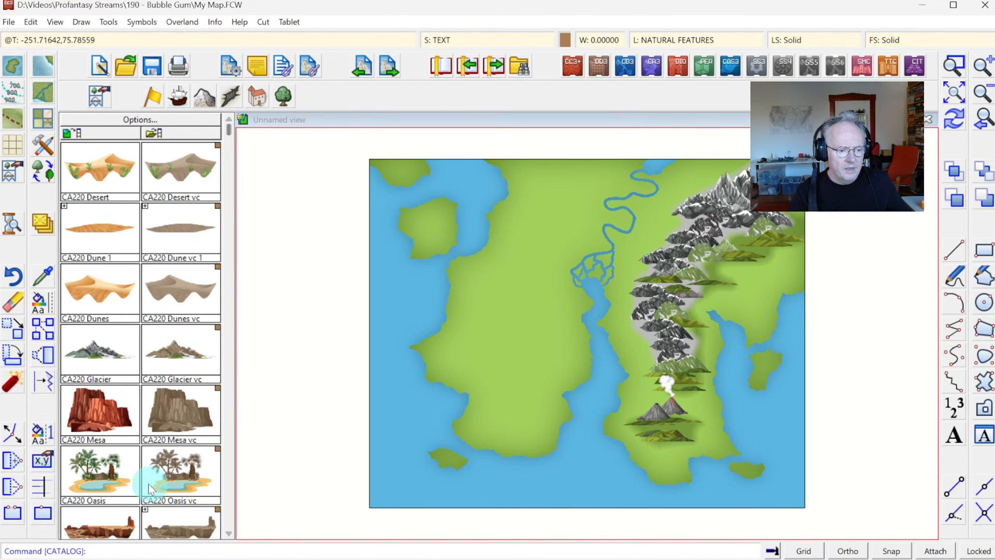
left_click(232, 534)
left_click(232, 533)
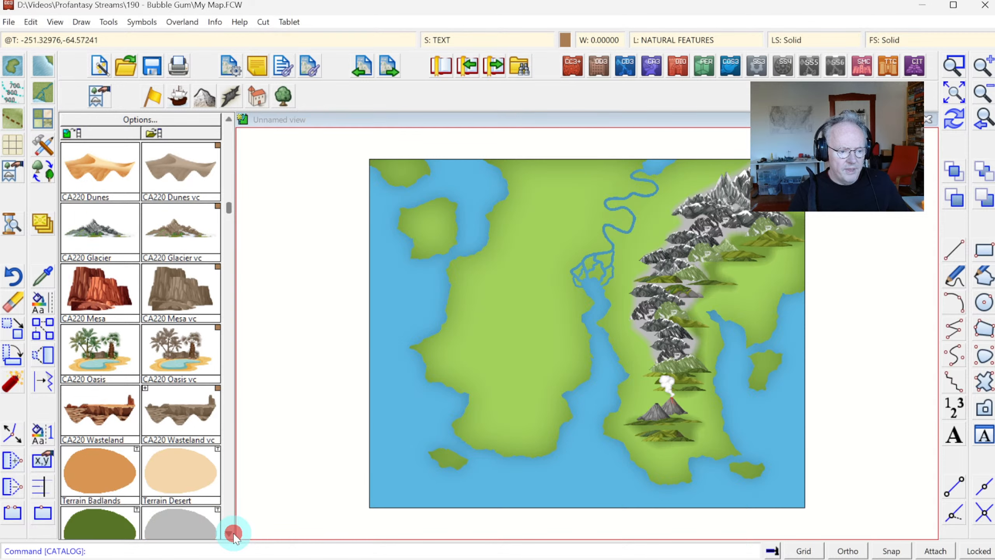
- Draw a Terrain Desert area along the southwestern coast of the western landmass, tracing the coastline for its seaward edge
left_click(169, 471)
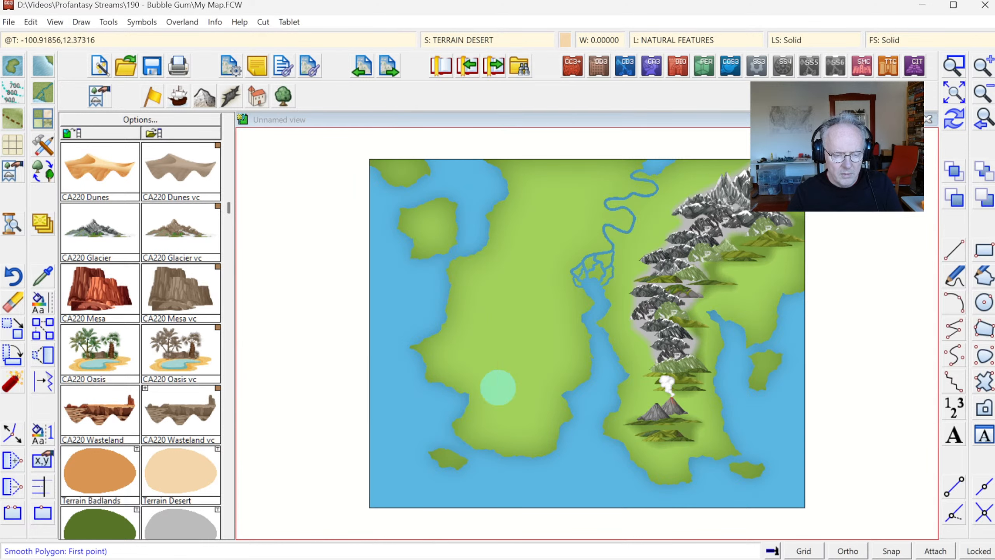
left_click(489, 365)
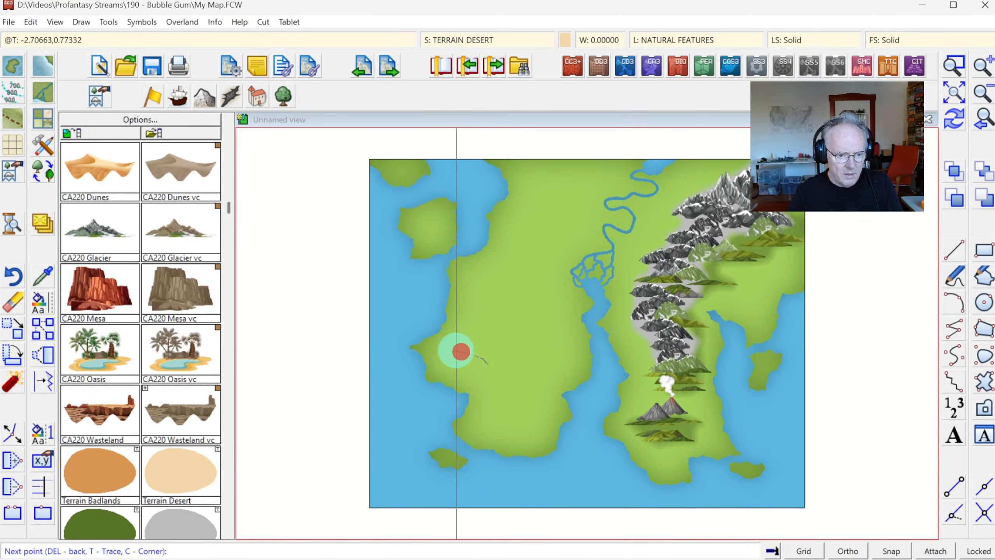
left_click(454, 341)
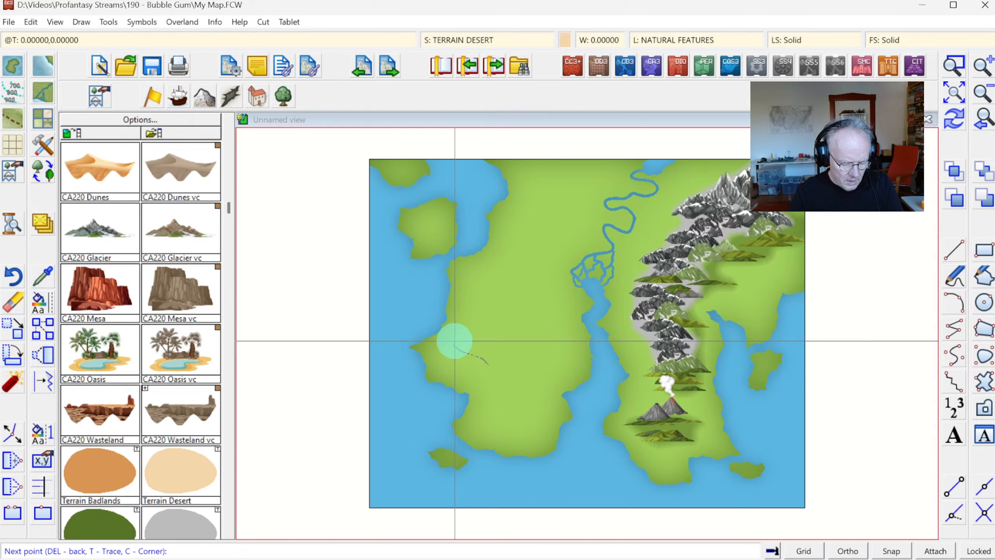
key("t")
left_click(420, 339)
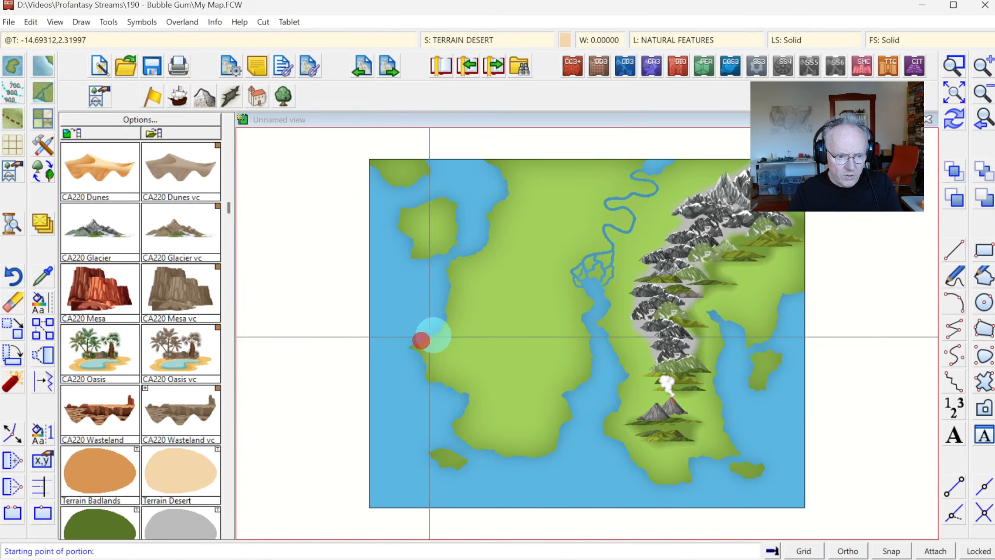
left_click(441, 332)
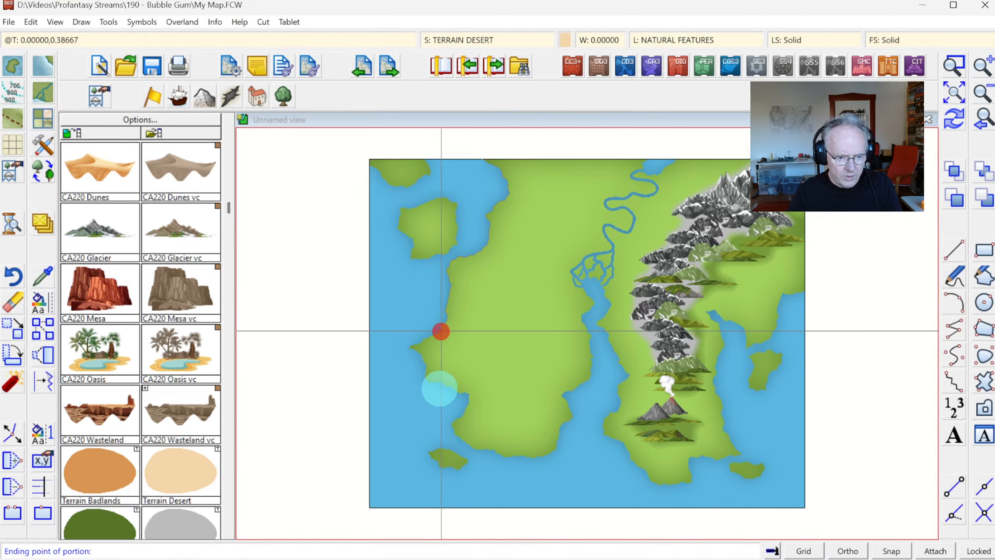
left_click(559, 425)
left_click(535, 425)
left_click(508, 423)
left_click(502, 413)
left_click(512, 396)
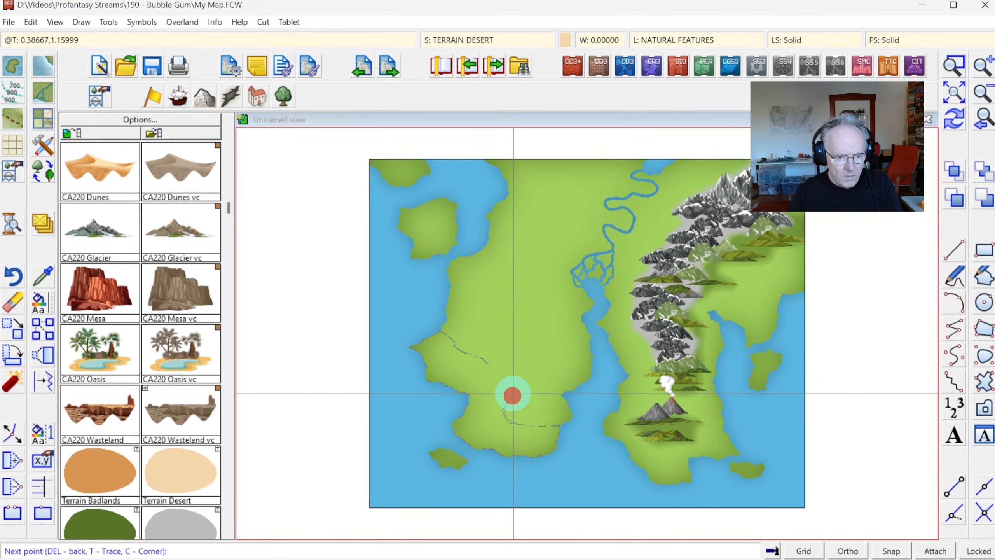
left_click(511, 386)
left_click(505, 378)
right_click(505, 378)
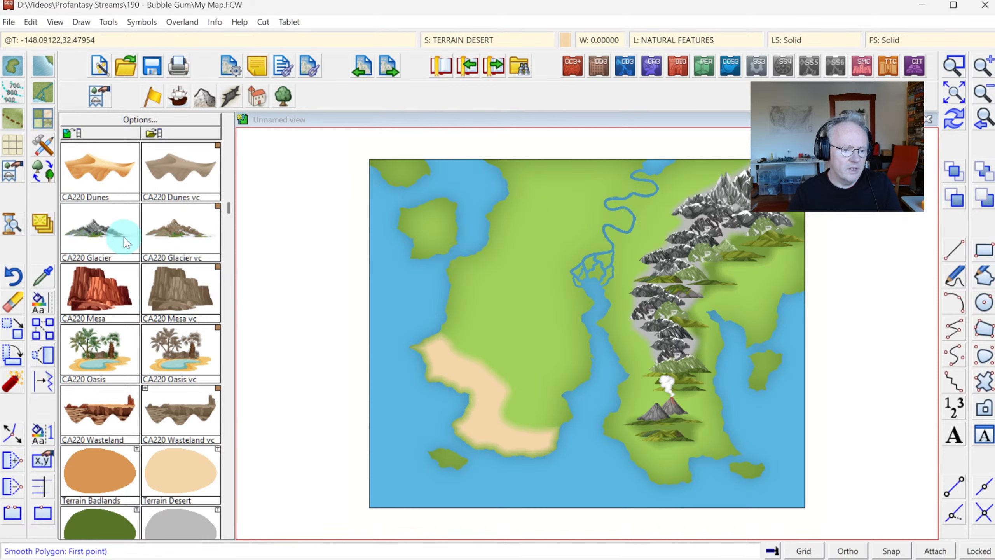
- Draw a Terrain Default, Badlands area directly north of the desert, overlapping its inland edge, and redraw the map
left_click(45, 118)
double_click(373, 199)
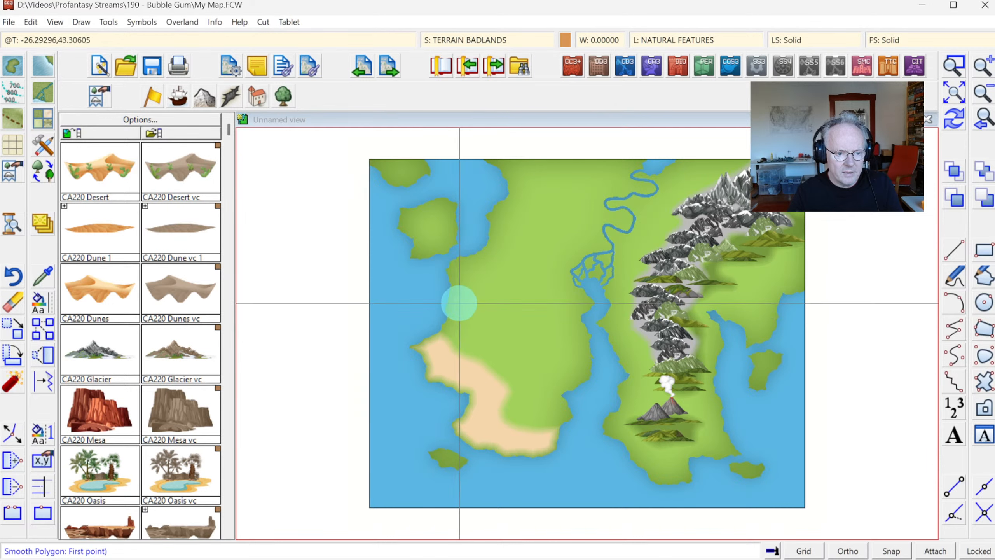
left_click(455, 315)
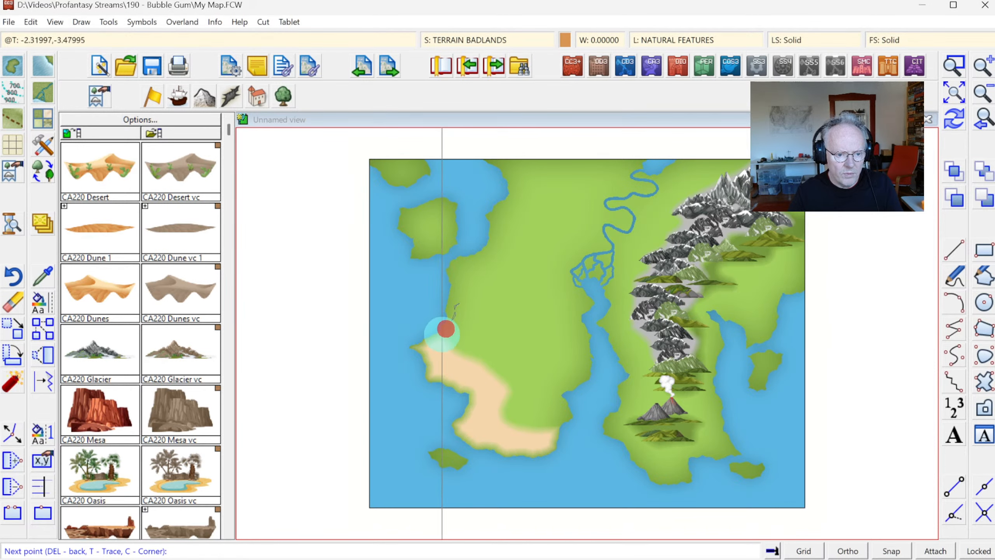
left_click(442, 335)
left_click(450, 366)
left_click(474, 369)
left_click(502, 381)
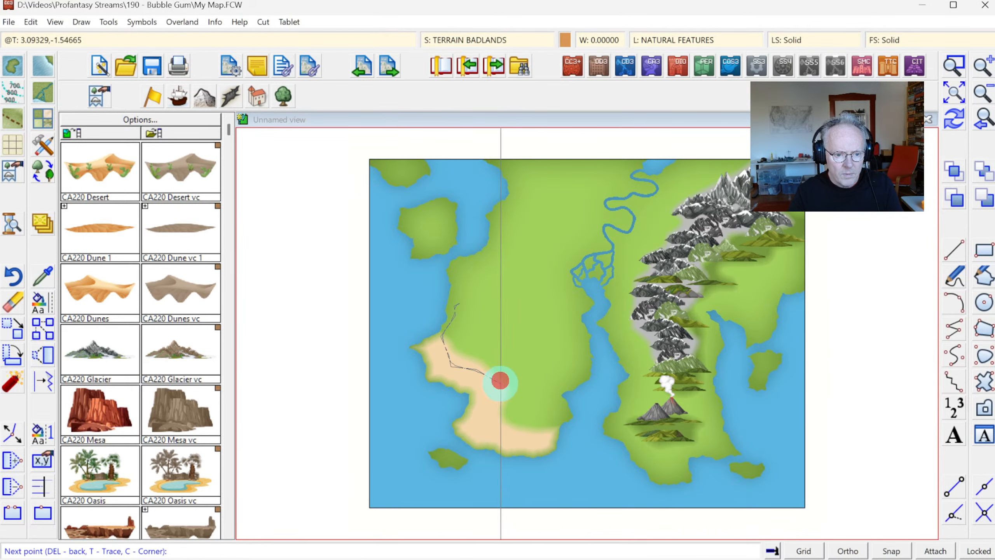
left_click(510, 377)
left_click(512, 339)
left_click(517, 324)
left_click(477, 287)
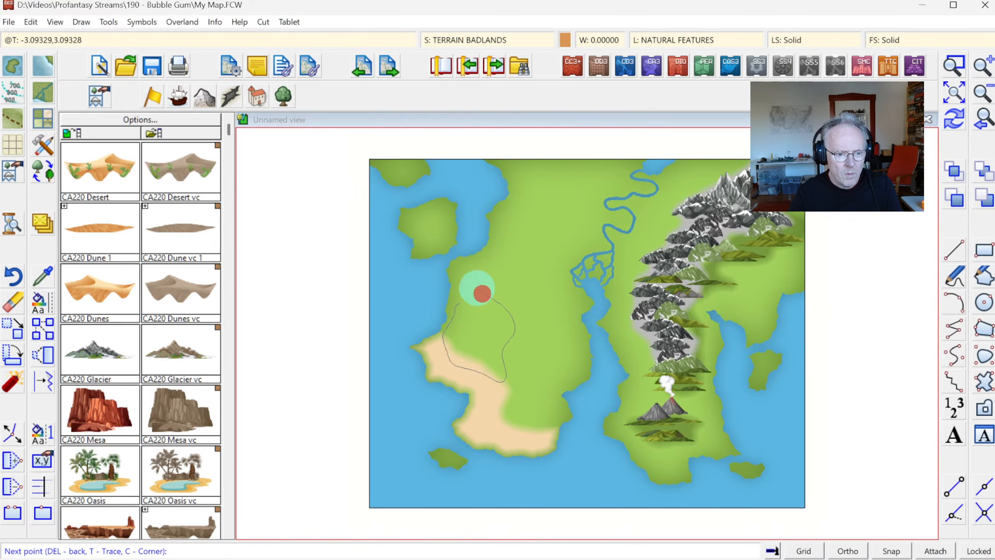
left_click(459, 290)
right_click(457, 295)
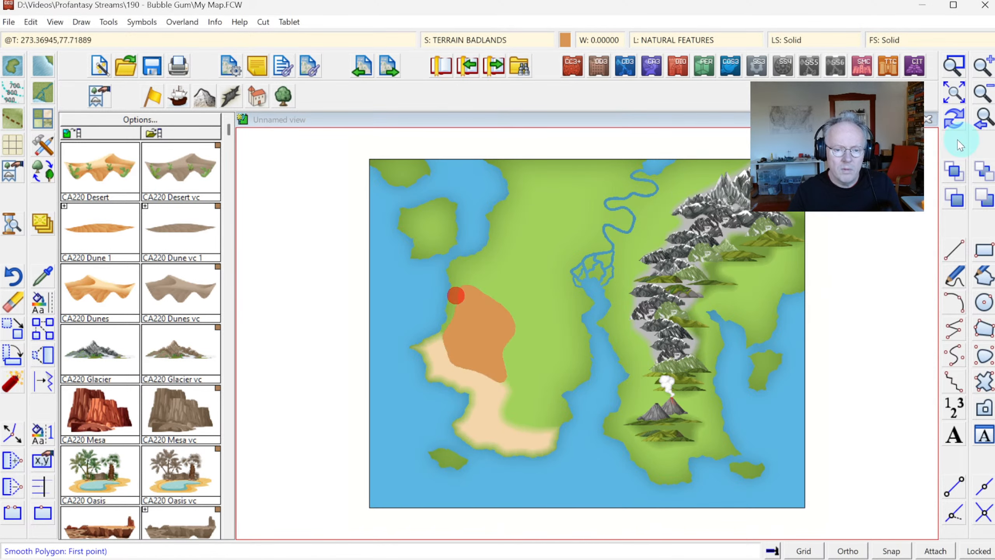
left_click(952, 120)
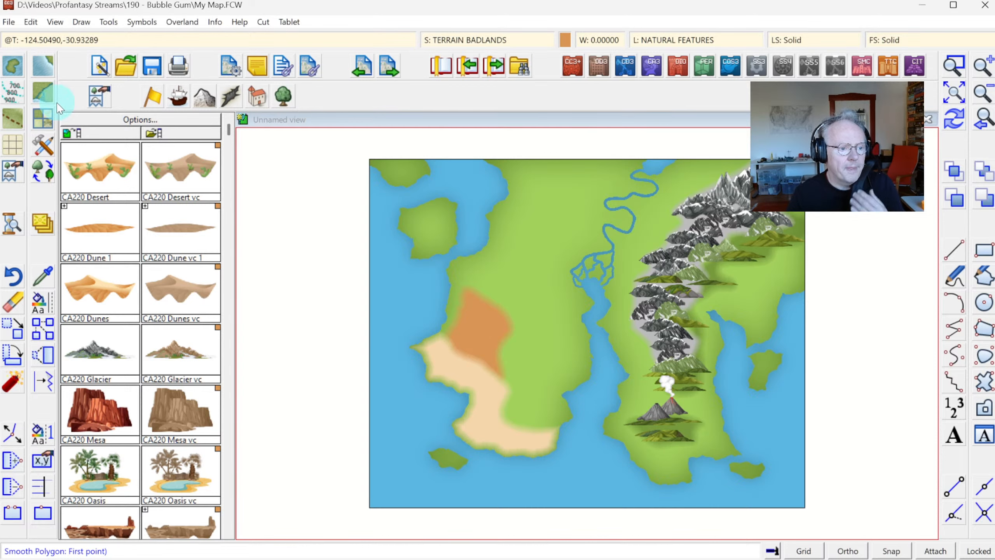
- Try to start a Terrain Default, Steppe area north of the badlands, tracing the western coastline down to the desert
left_click(43, 124)
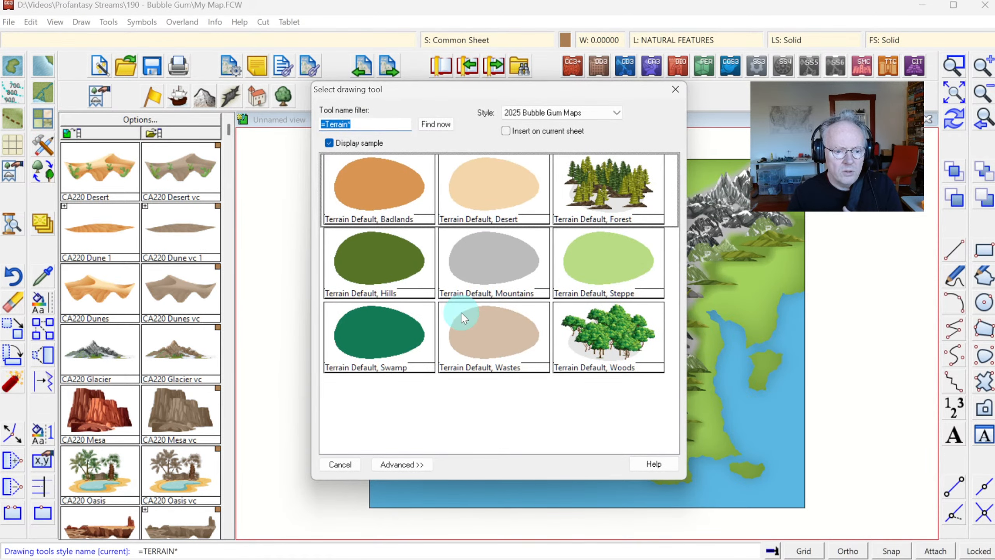
double_click(605, 259)
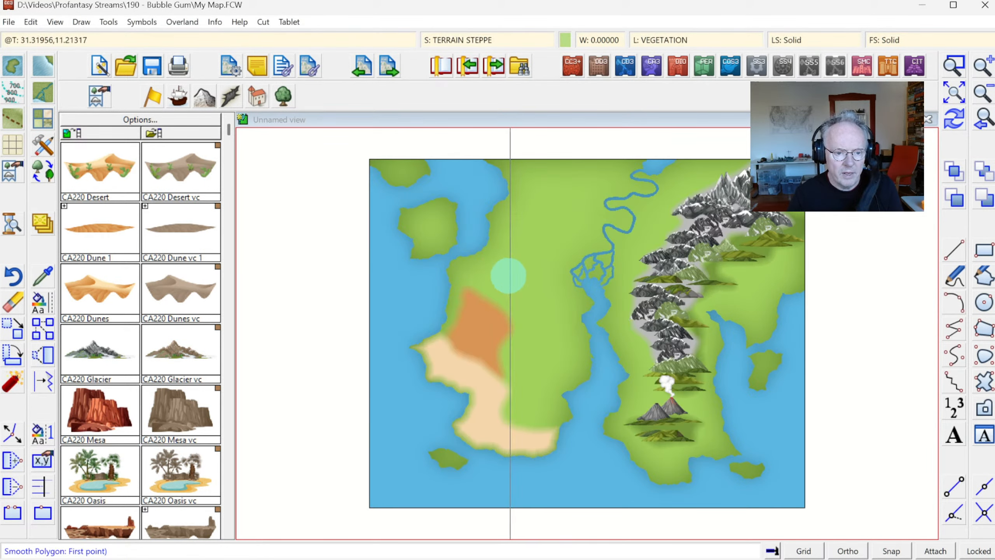
left_click(502, 254)
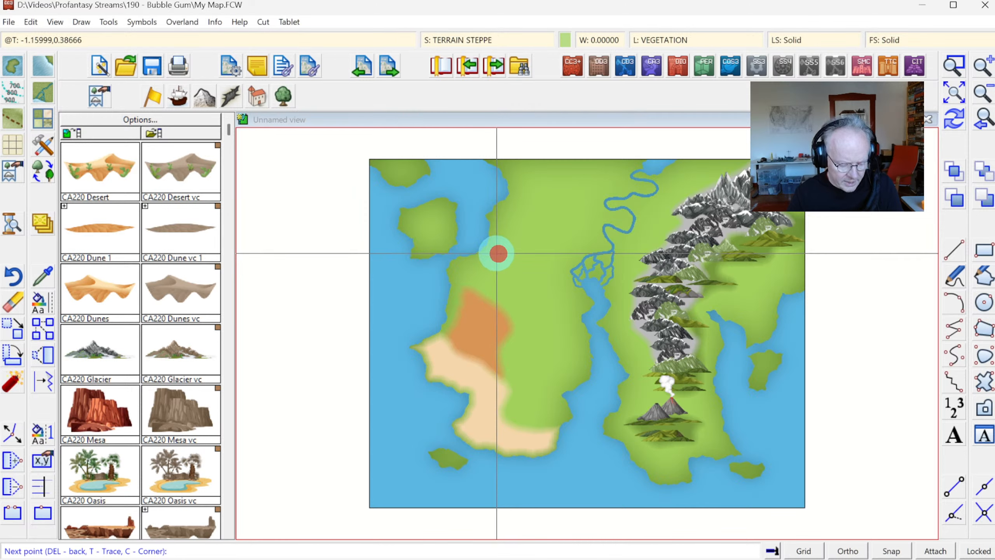
key("t")
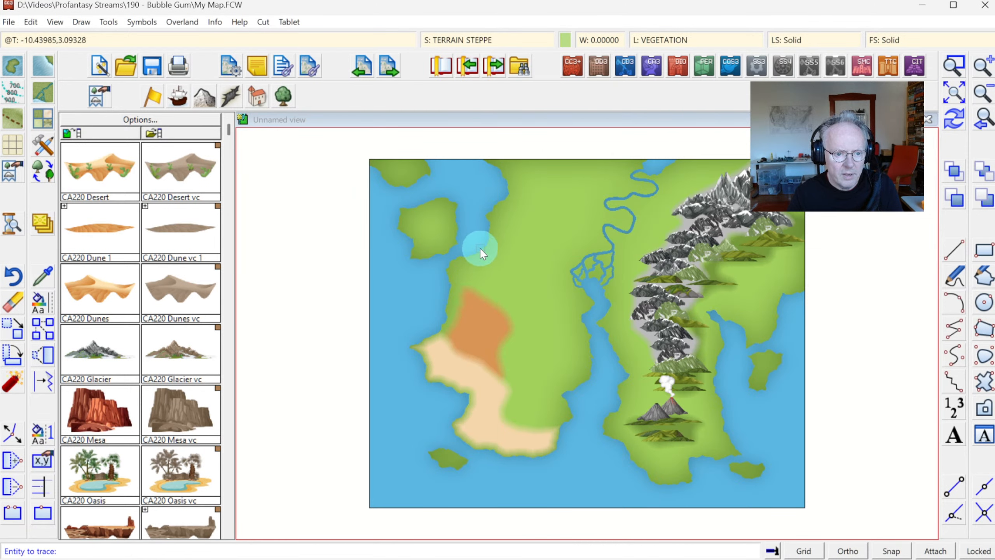
left_click(481, 251)
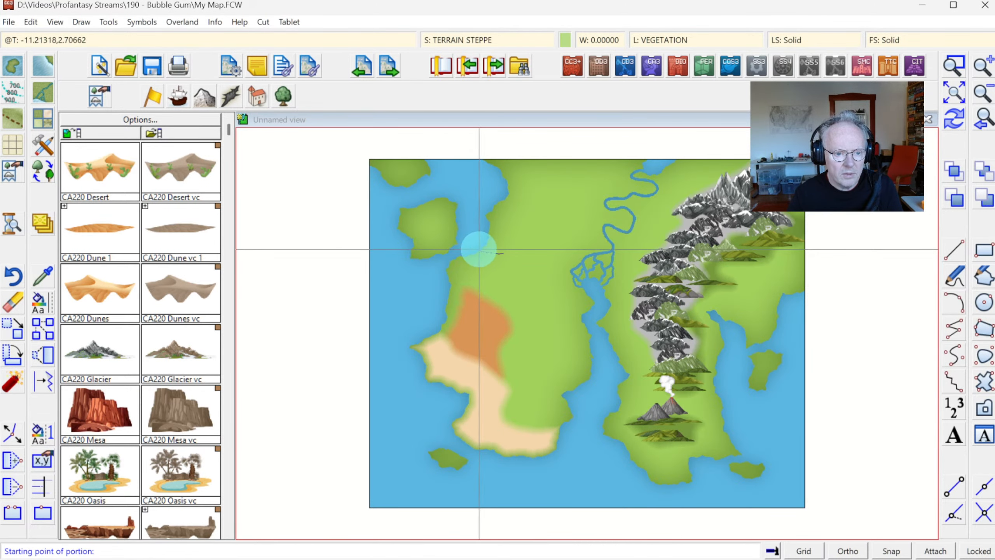
left_click(479, 249)
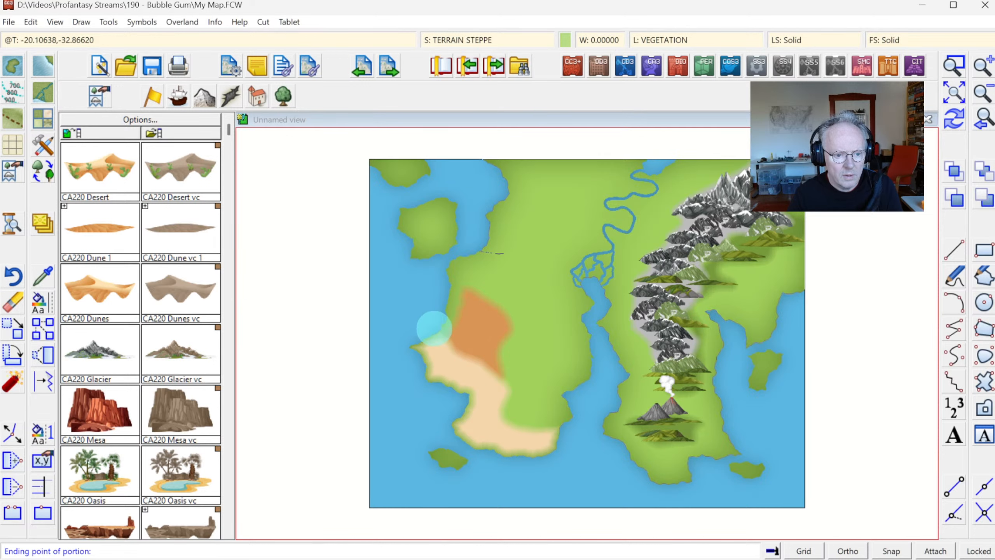
left_click(434, 332)
- Try to continue the steppe outline along the desert's inland edge towards the landmass's southeastern coast
left_click(454, 343)
left_click(472, 361)
left_click(494, 370)
left_click(514, 378)
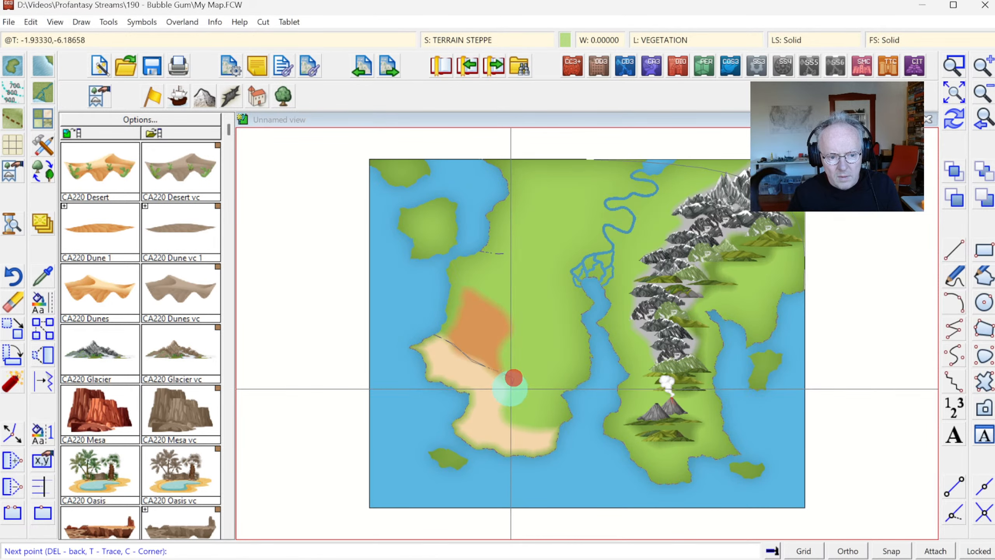
left_click(495, 397)
left_click(495, 428)
left_click(516, 434)
left_click(531, 433)
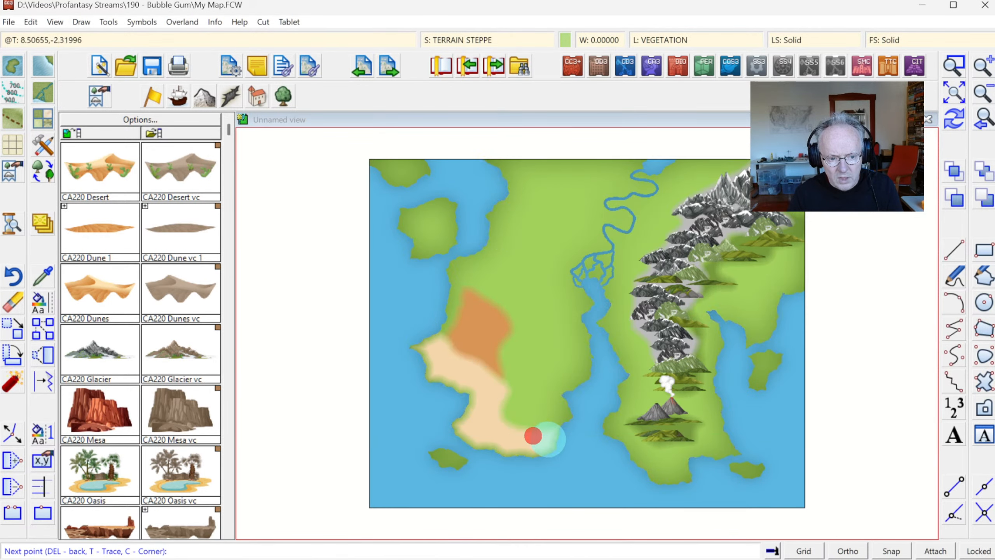
left_click(550, 434)
- Try to trace the landmass's eastern coastline northward for the steppe and close the area through the interior
key("t")
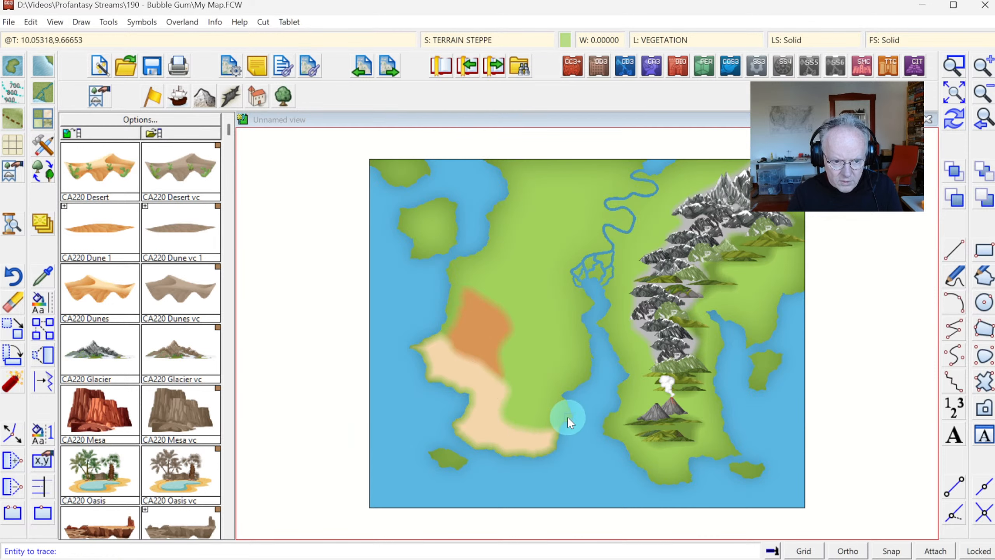
left_click(570, 417)
left_click(560, 430)
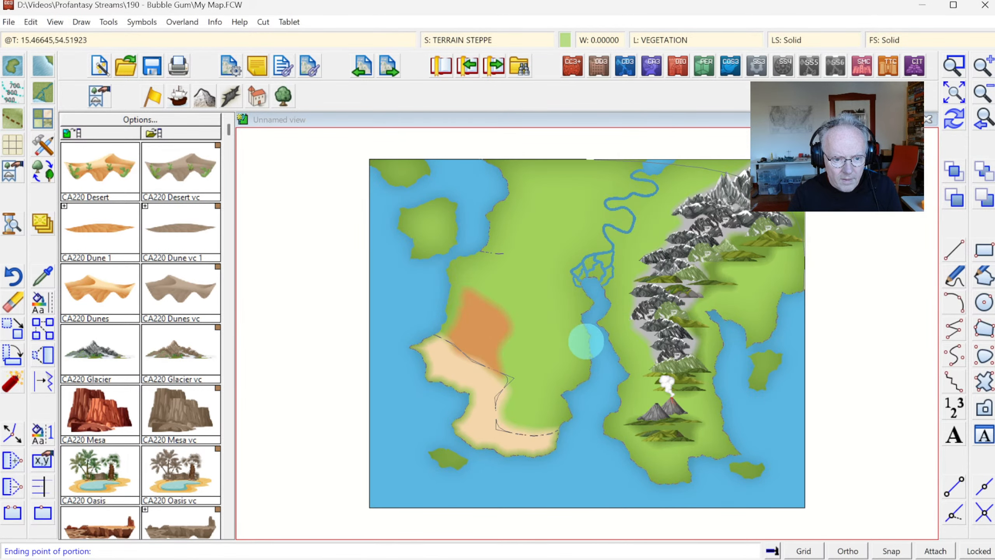
left_click(585, 364)
left_click(561, 357)
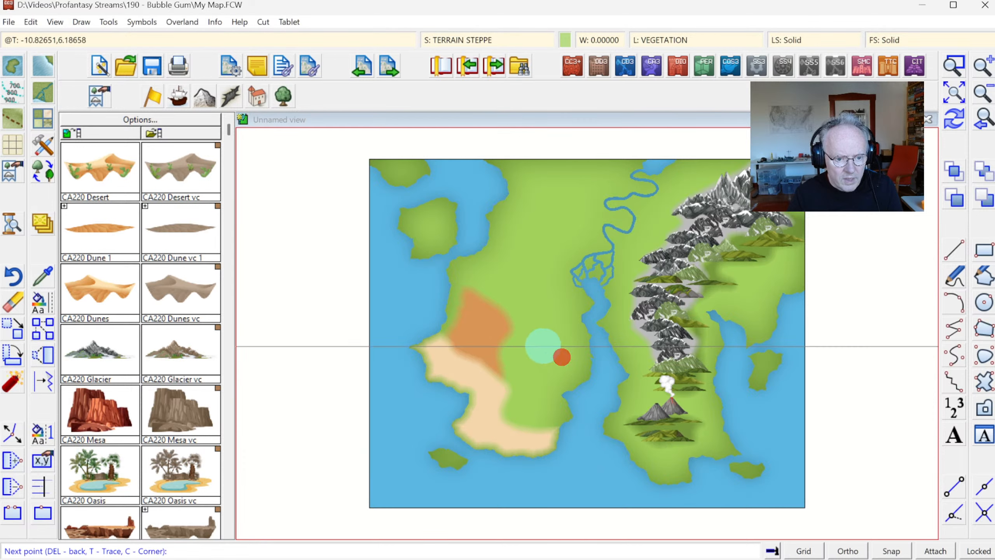
left_click(544, 326)
left_click(525, 282)
left_click(534, 271)
left_click(528, 260)
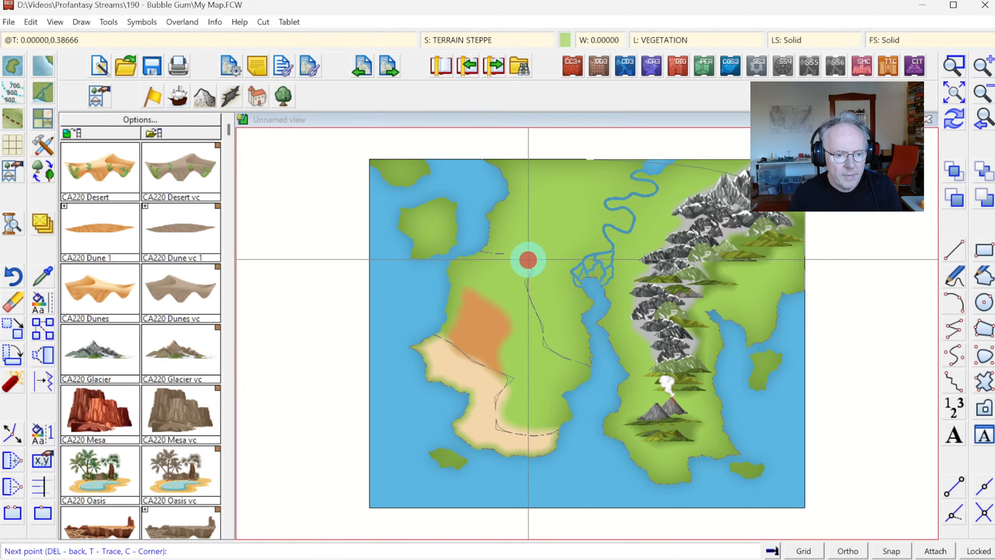
right_click(529, 260)
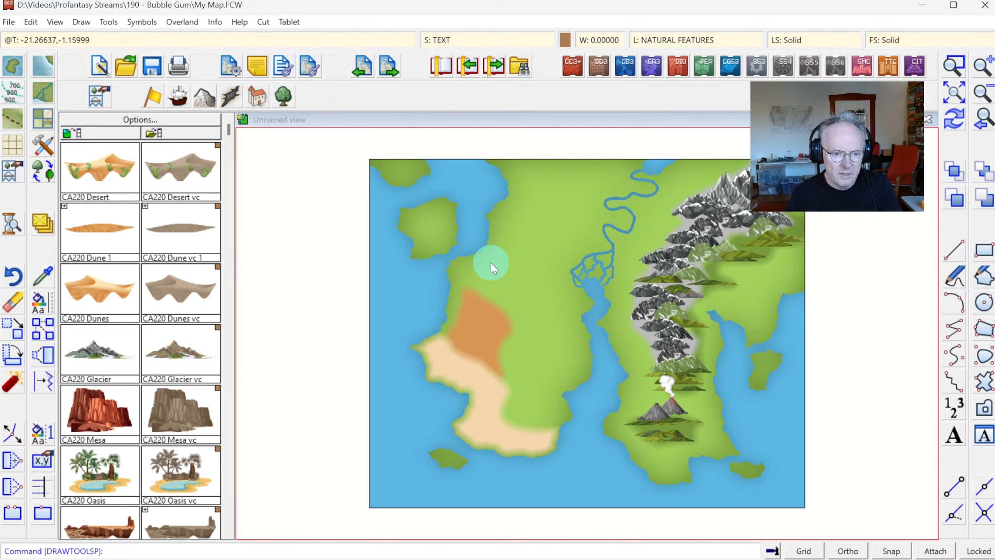
- Start a Terrain Default, Steppe area on the western landmass, tracing its west coast from north of the badlands to the desert's northern tip
left_click(47, 112)
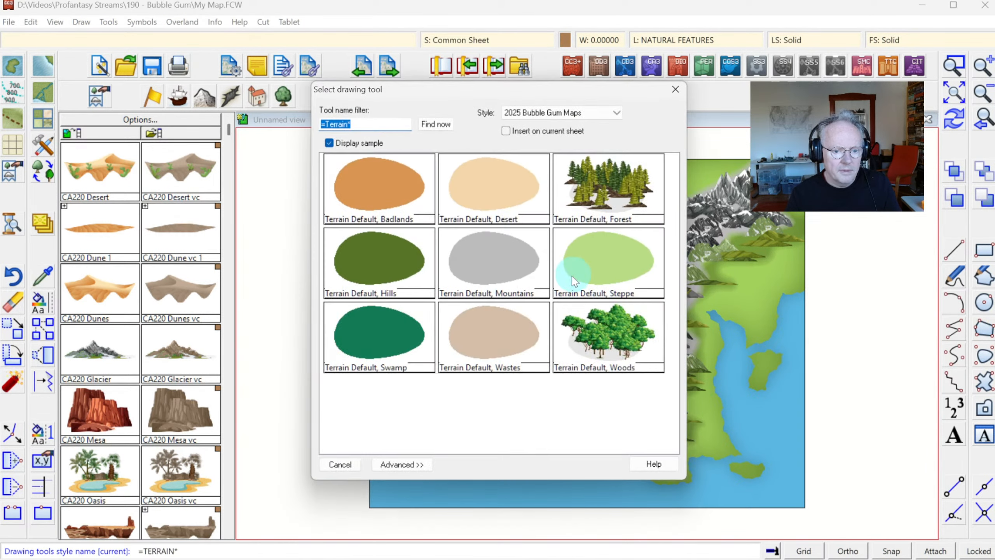
left_click(573, 272)
left_click(955, 65)
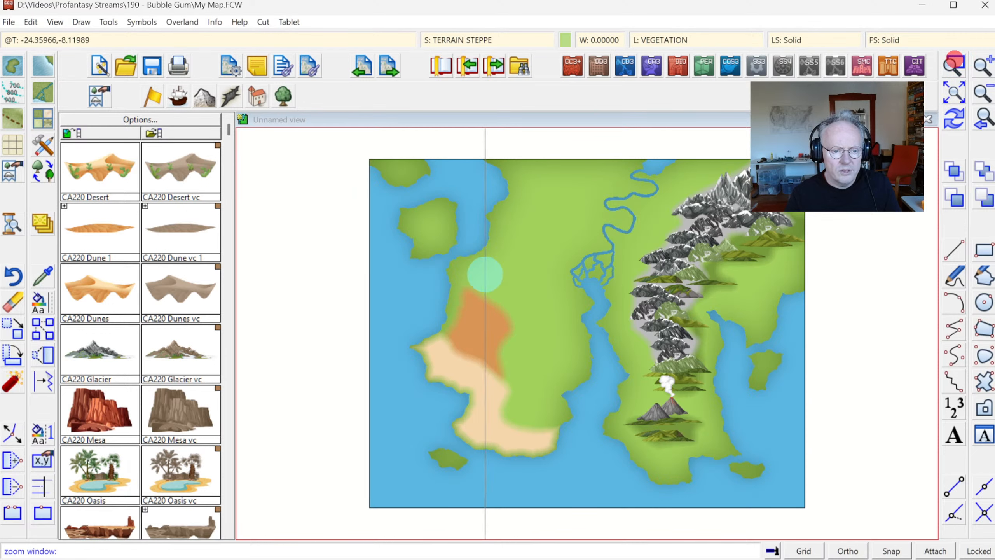
left_click(399, 272)
left_click(657, 466)
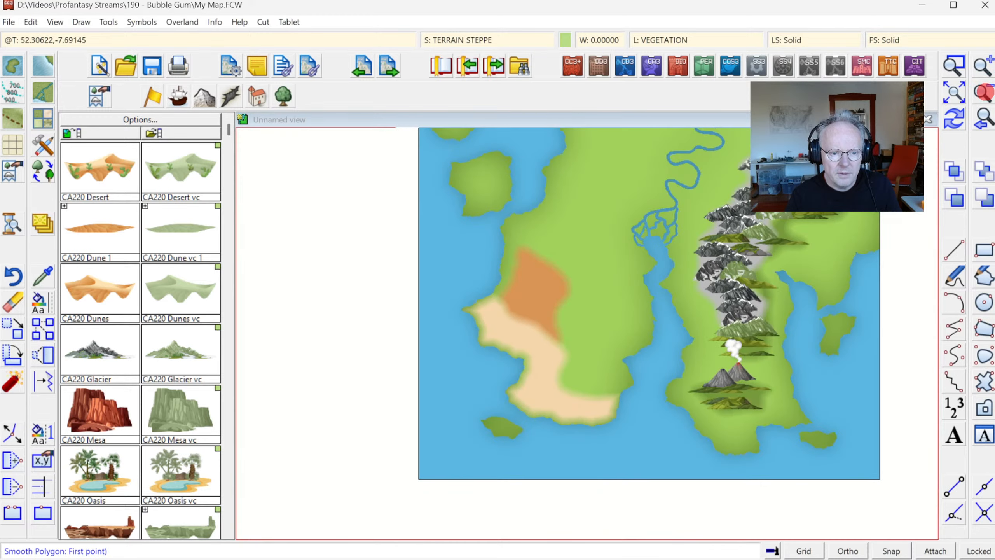
left_click(954, 66)
left_click(467, 173)
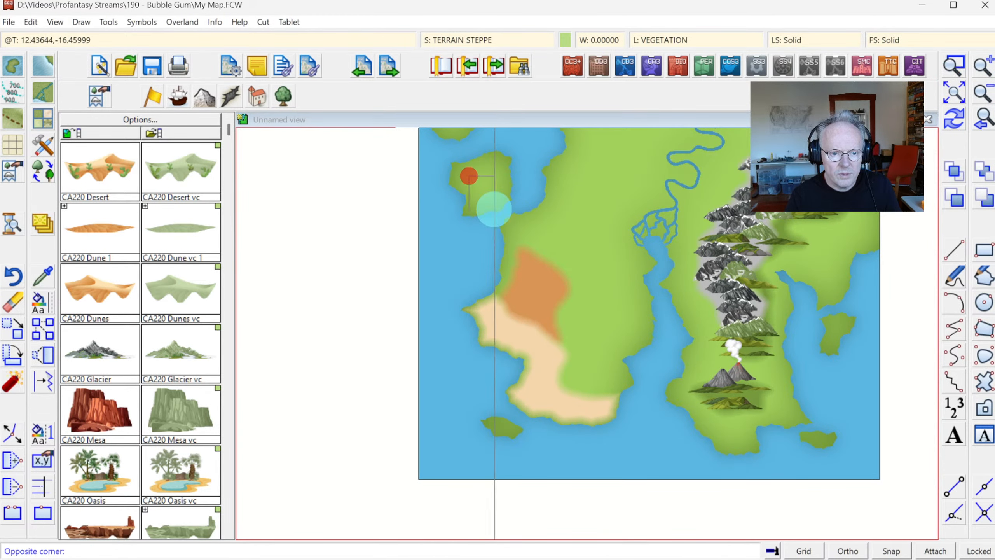
left_click(722, 396)
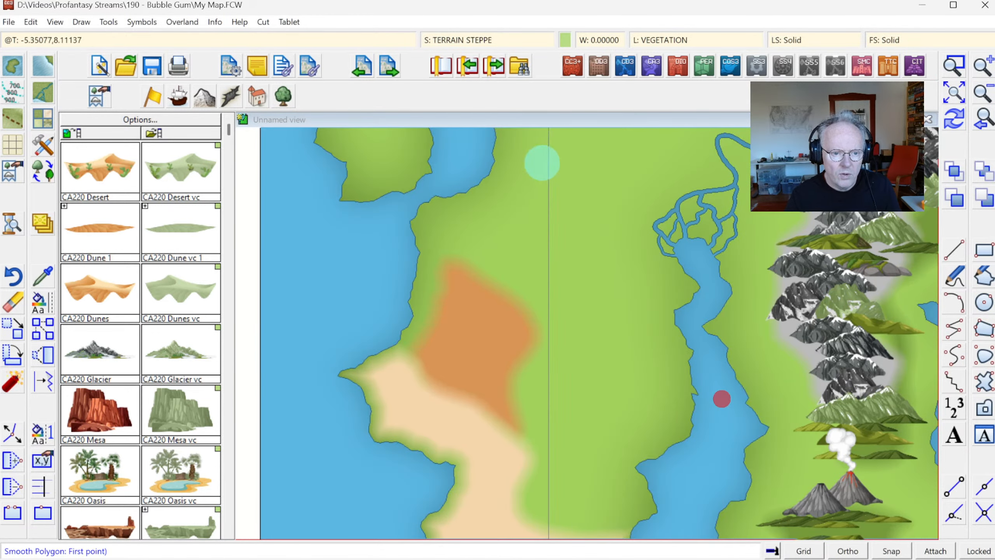
left_click(511, 198)
left_click(492, 193)
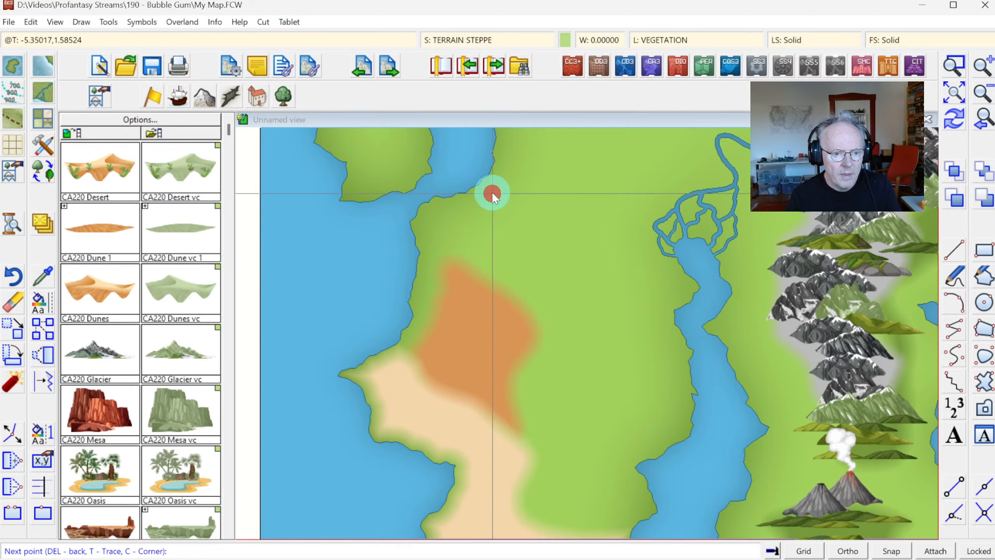
key("t")
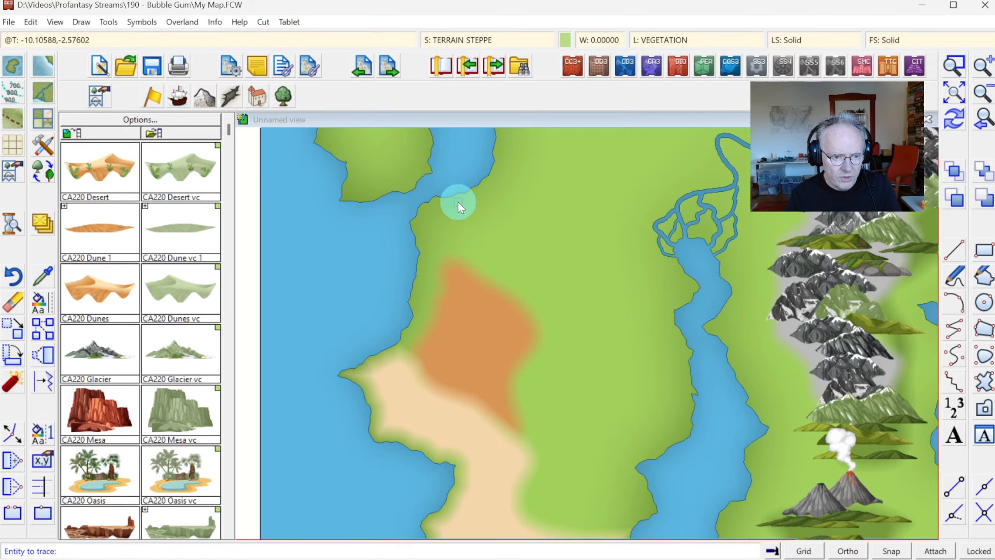
left_click(430, 204)
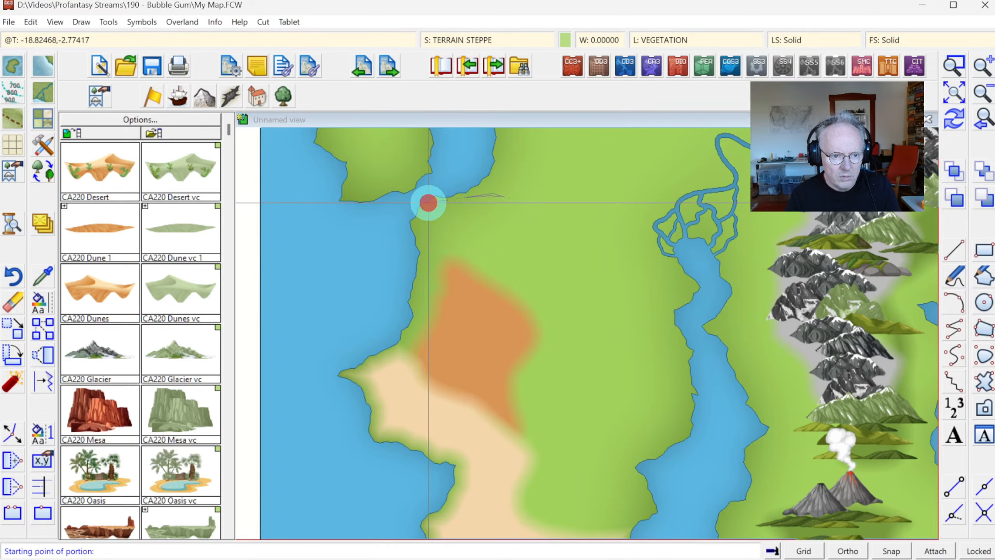
left_click(486, 185)
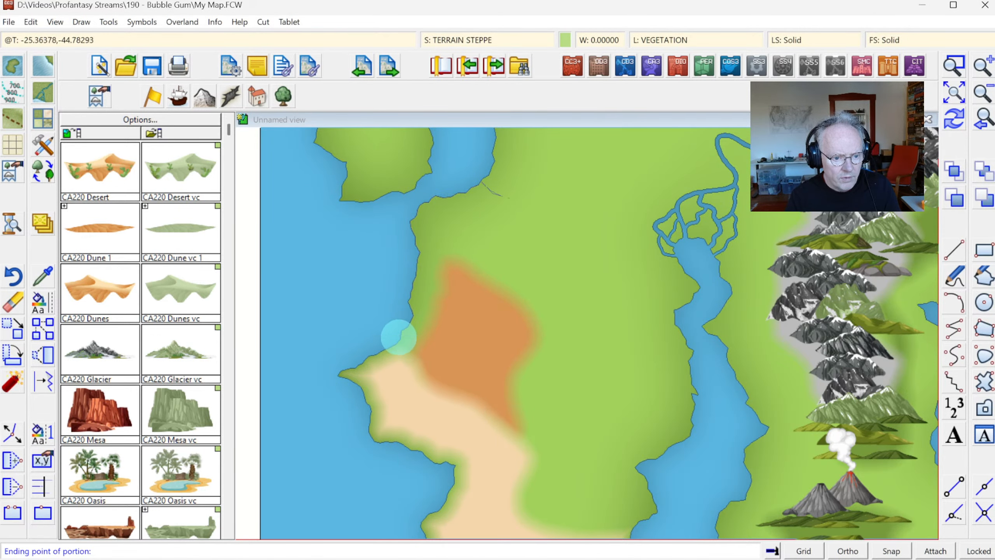
left_click(386, 349)
- Continue the steppe outline just inside the desert's inland edge to the southeastern coast, overlapping the desert
left_click(411, 385)
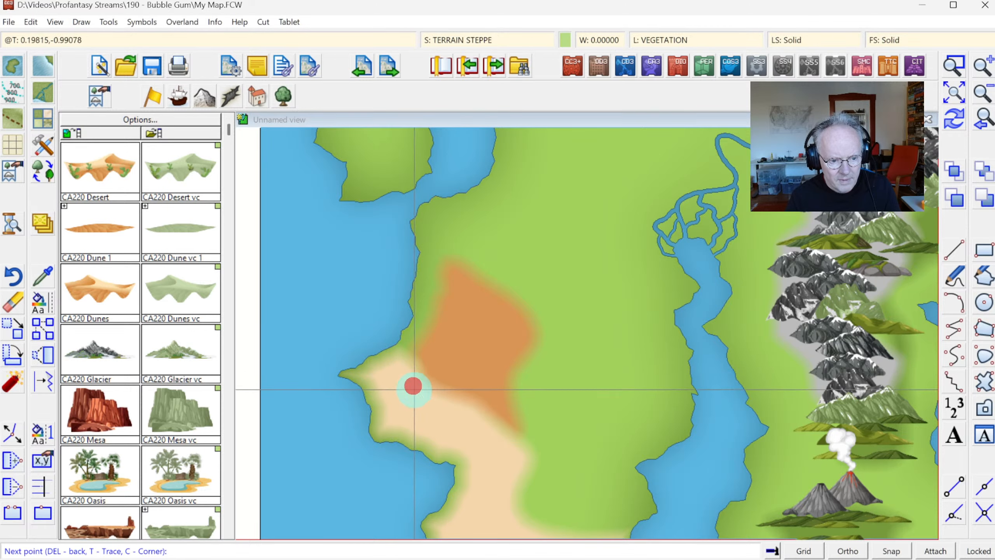
left_click(435, 405)
left_click(499, 420)
left_click(507, 476)
left_click(498, 499)
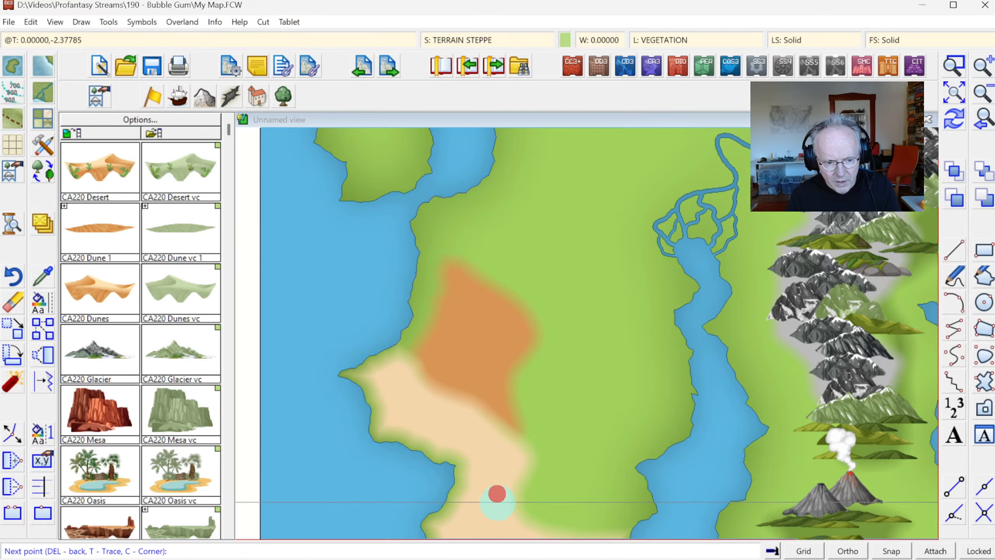
left_click(500, 512)
left_click(512, 526)
left_click(540, 533)
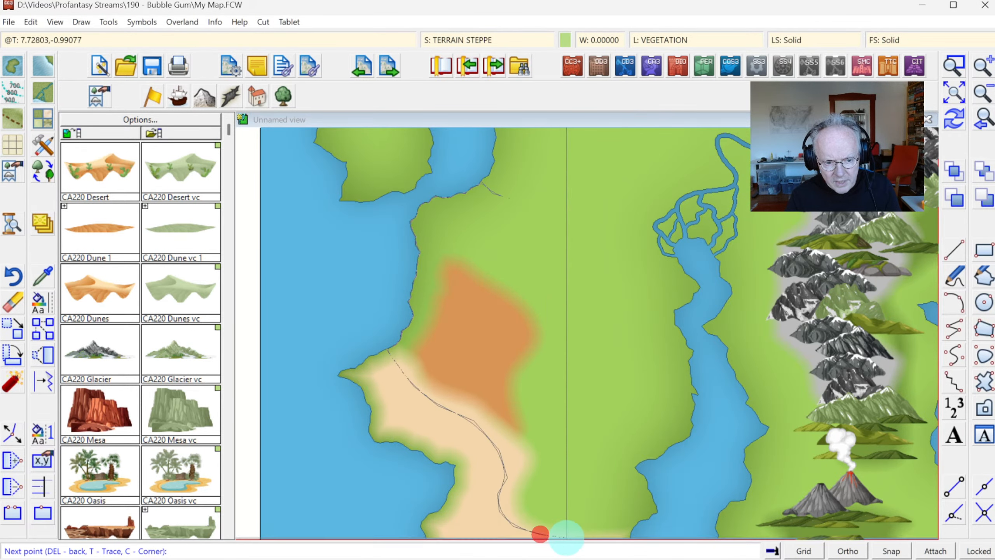
left_click(576, 539)
left_click(609, 540)
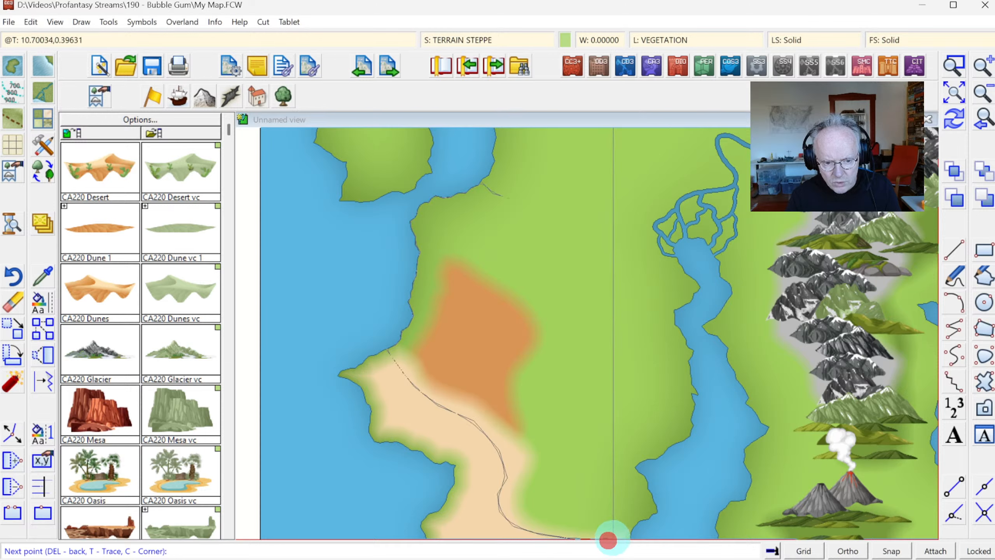
left_click(612, 535)
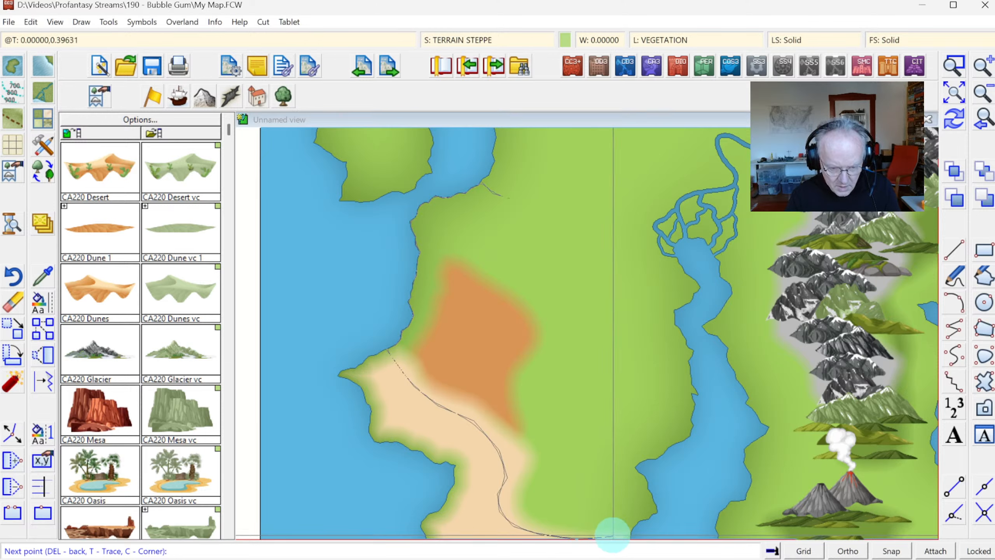
- Trace the landmass's eastern coastline northward, close the steppe area through the interior north of the badlands, and redraw the map
key("t")
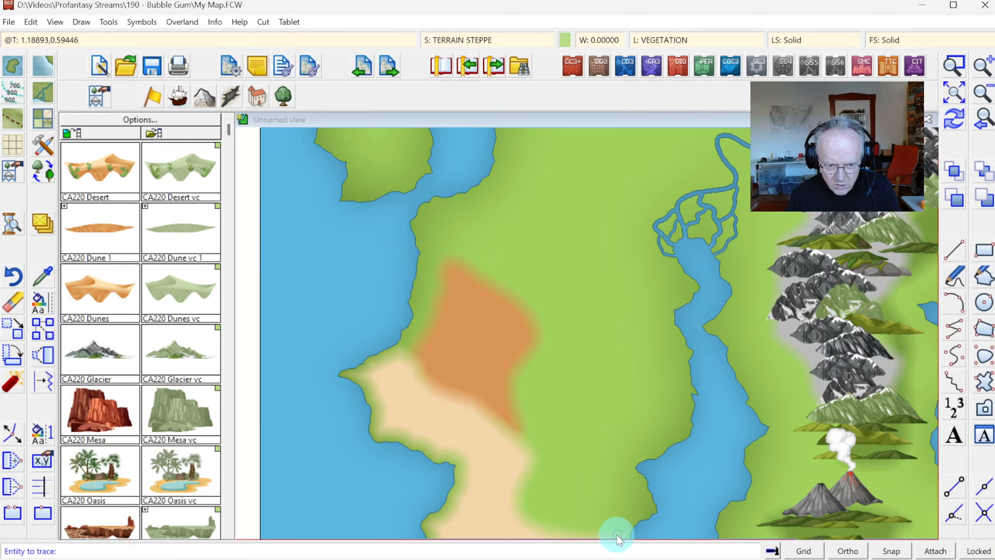
left_click(659, 454)
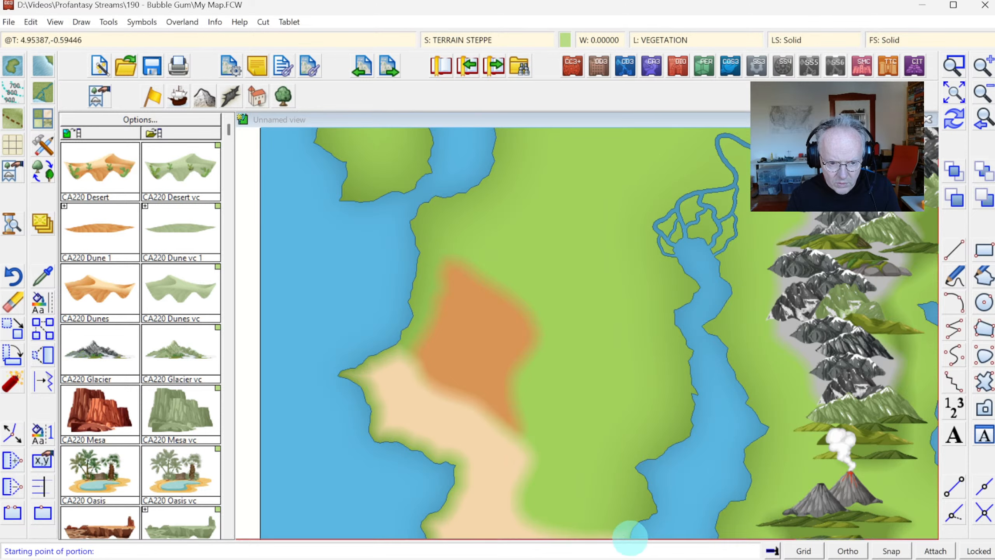
left_click(631, 536)
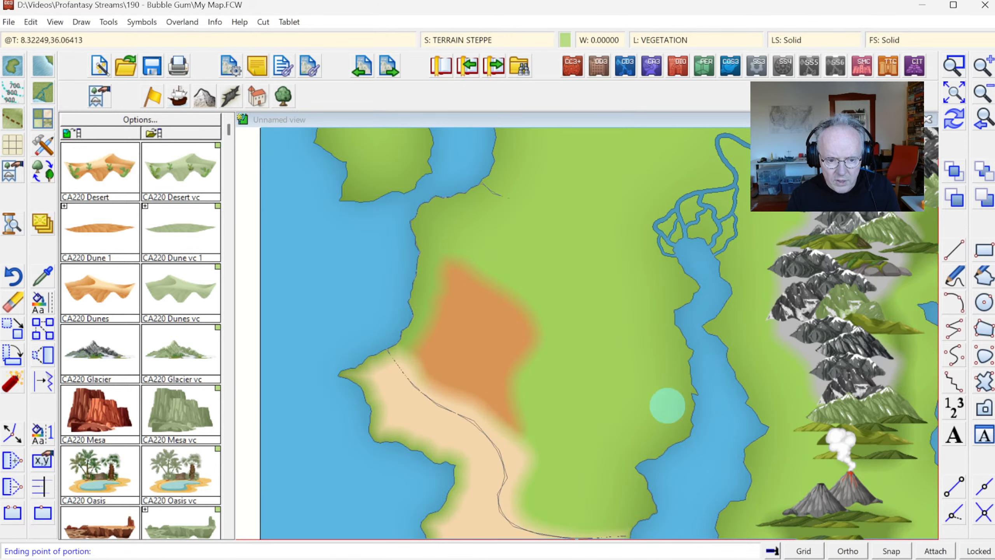
left_click(673, 325)
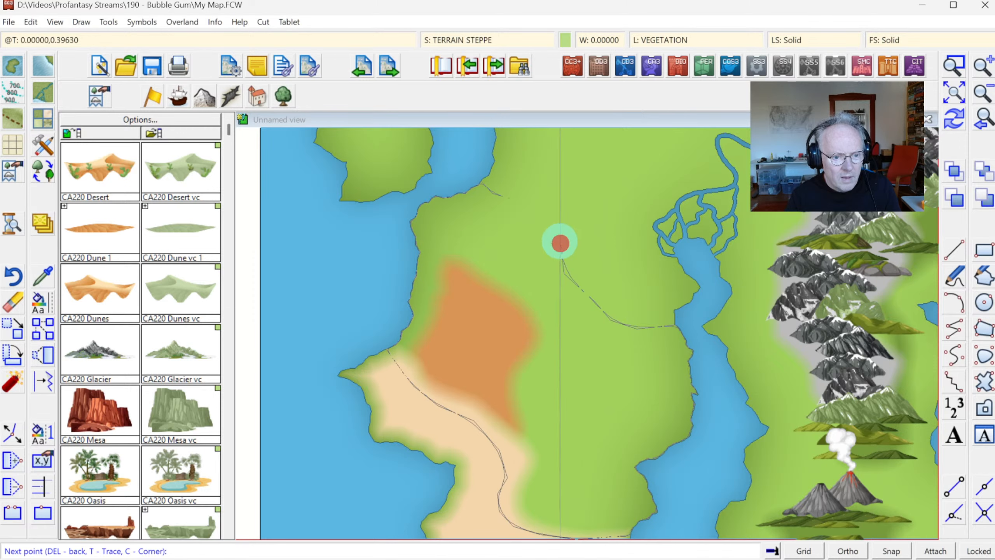
right_click(540, 215)
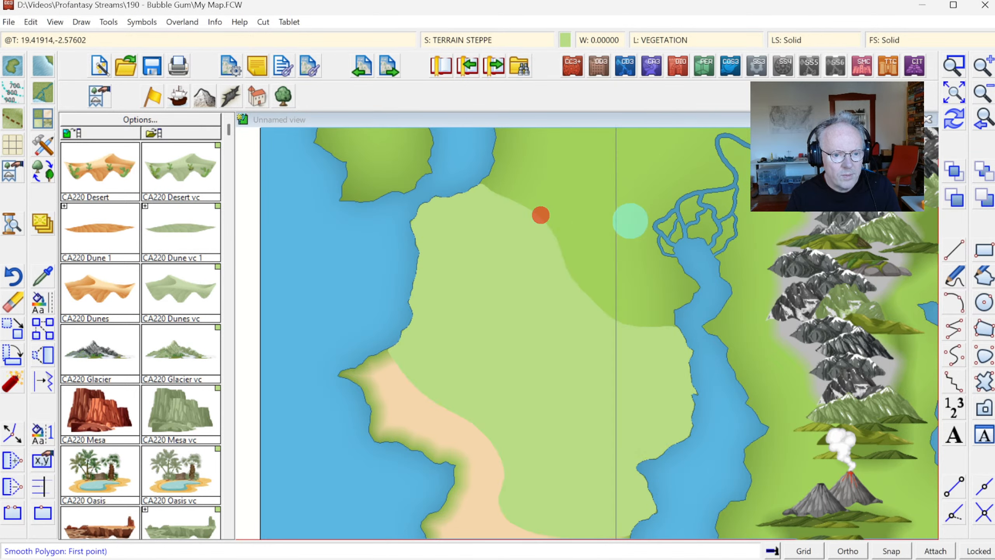
left_click(960, 124)
left_click(549, 295)
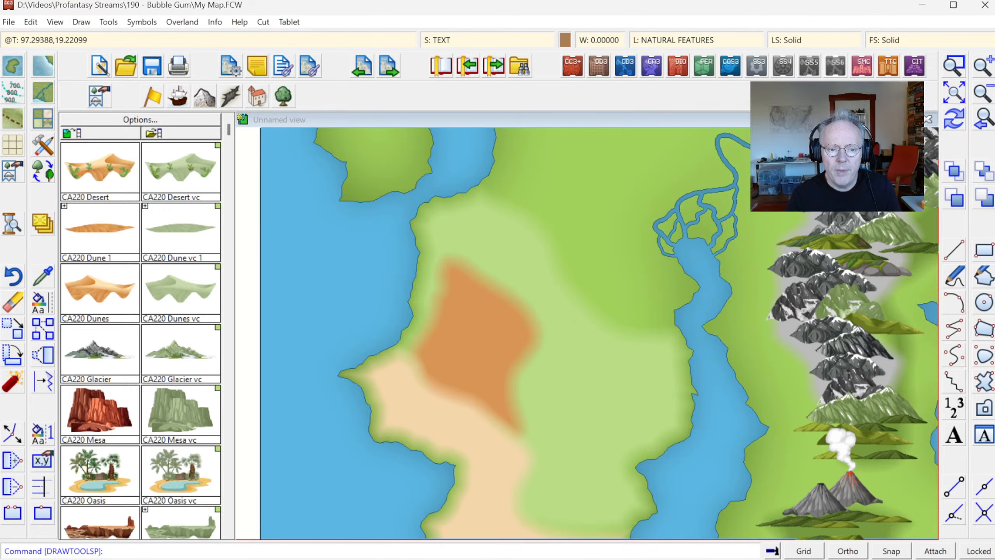
- Cover the small southwestern island with a Terrain Default, Desert area by tracing its coastline, and redraw the map
left_click(982, 94)
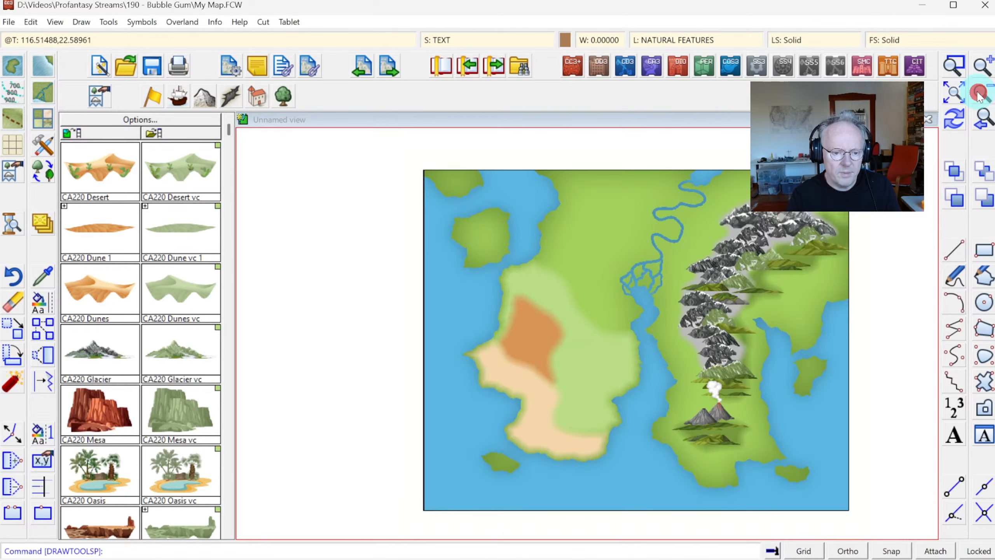
left_click(953, 67)
left_click(445, 279)
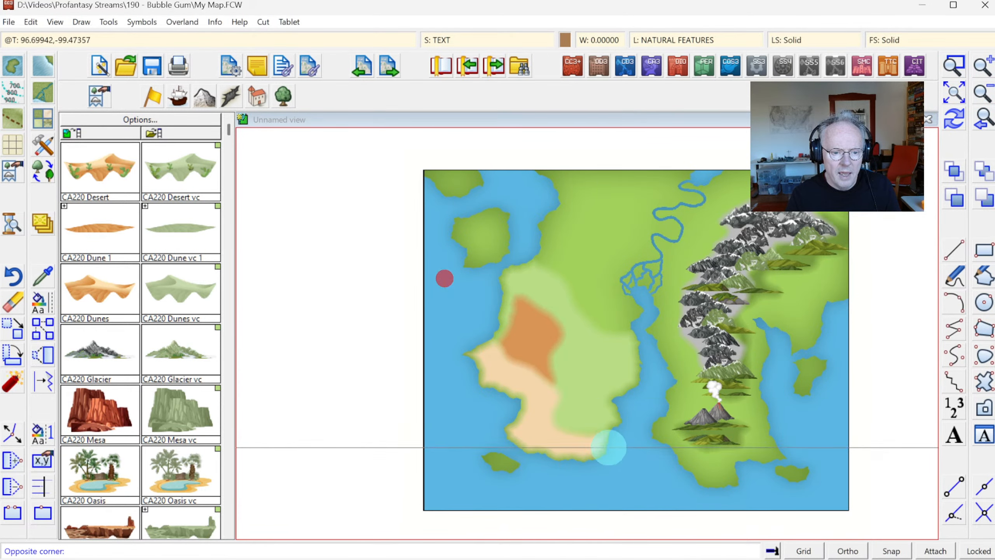
left_click(665, 495)
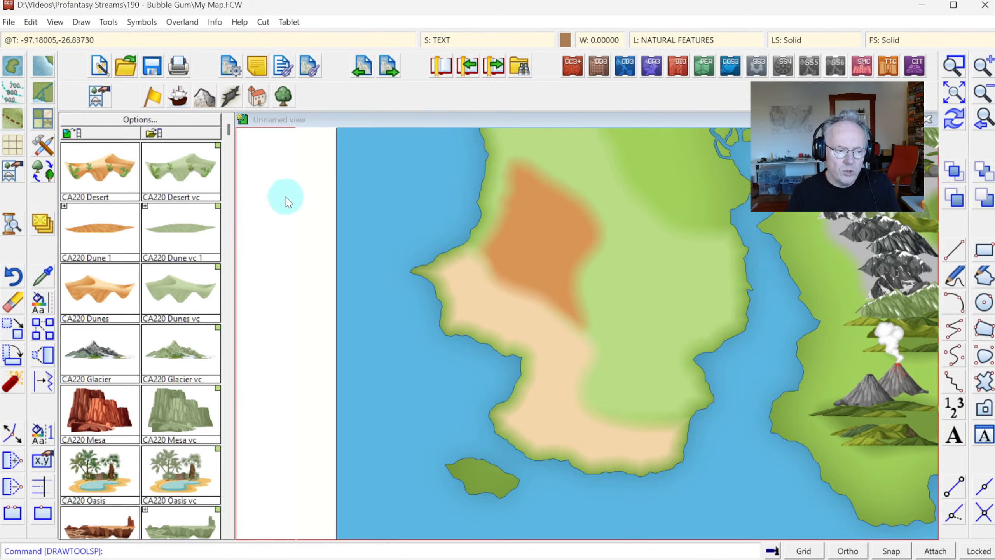
left_click(43, 116)
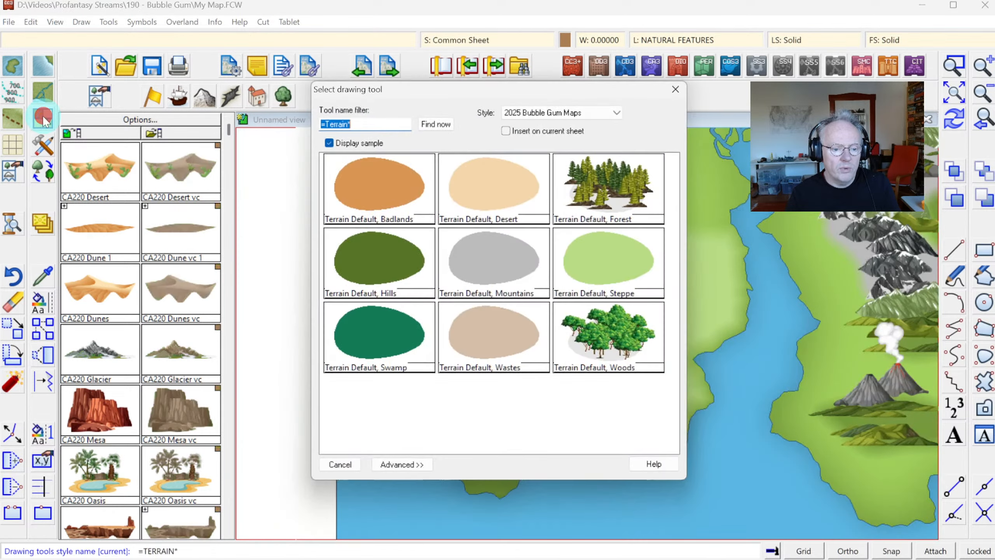
left_click(487, 192)
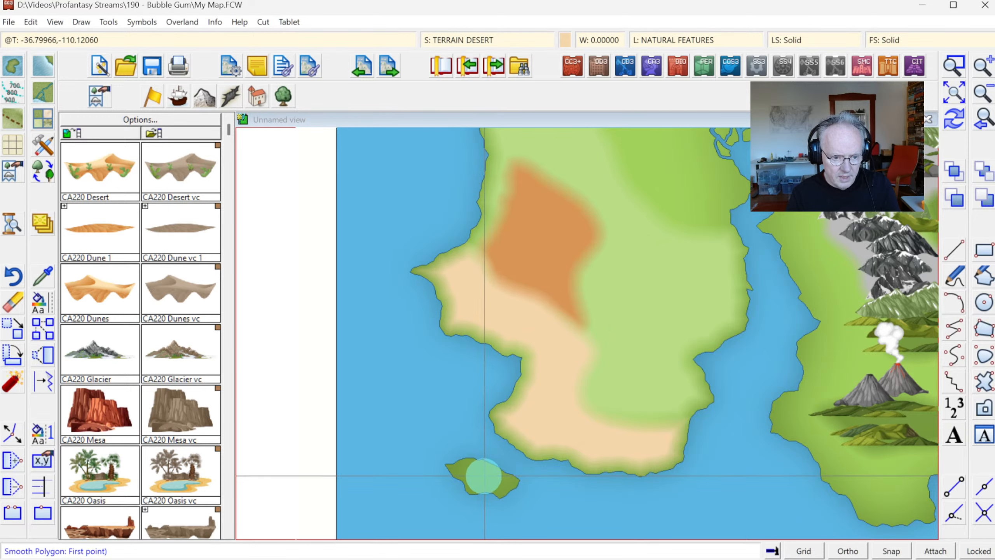
left_click(474, 456)
key("t")
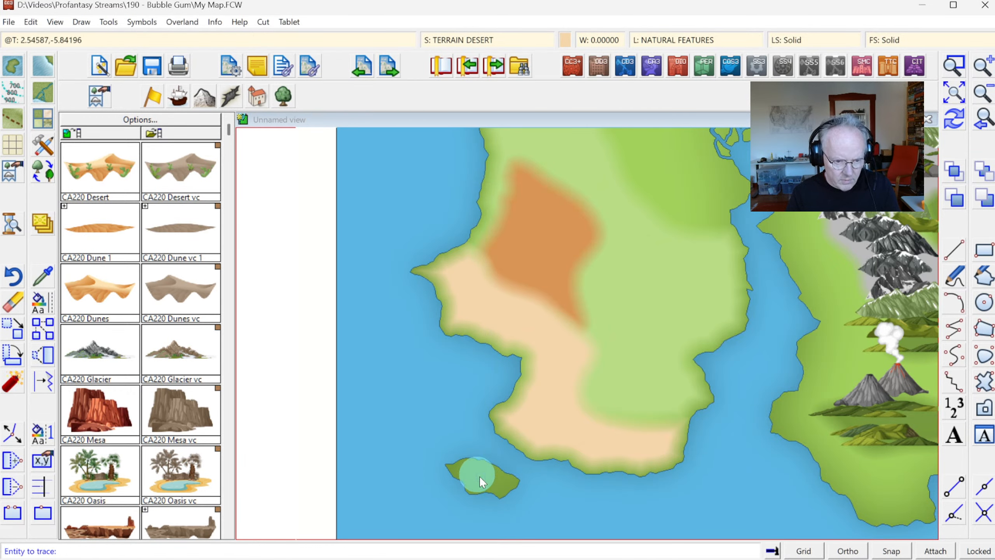
left_click(453, 463)
left_click(472, 459)
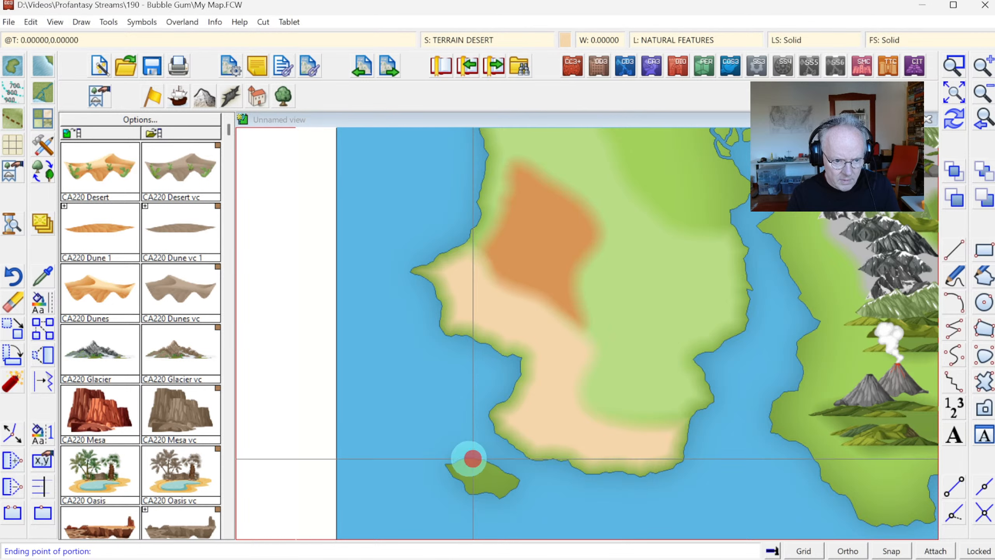
left_click(474, 458)
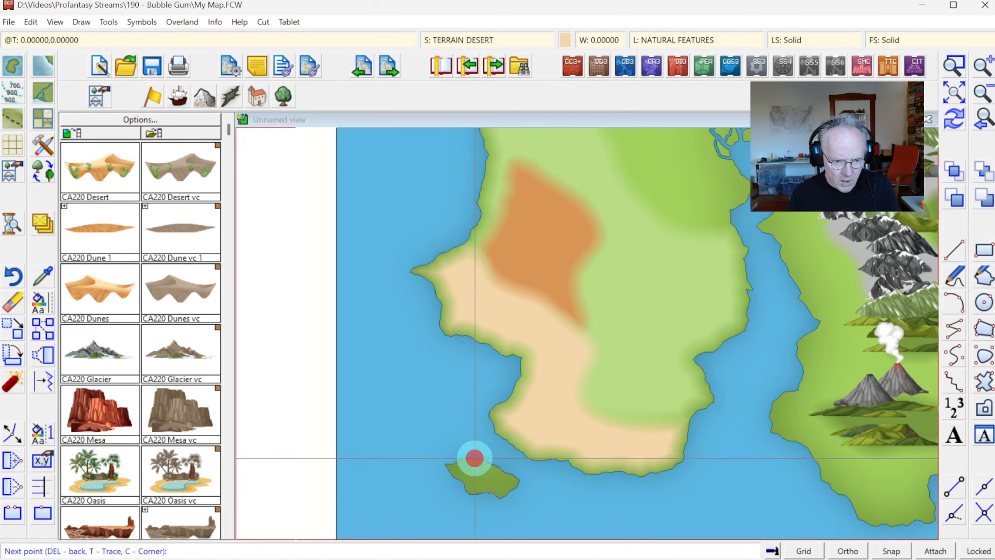
right_click(474, 458)
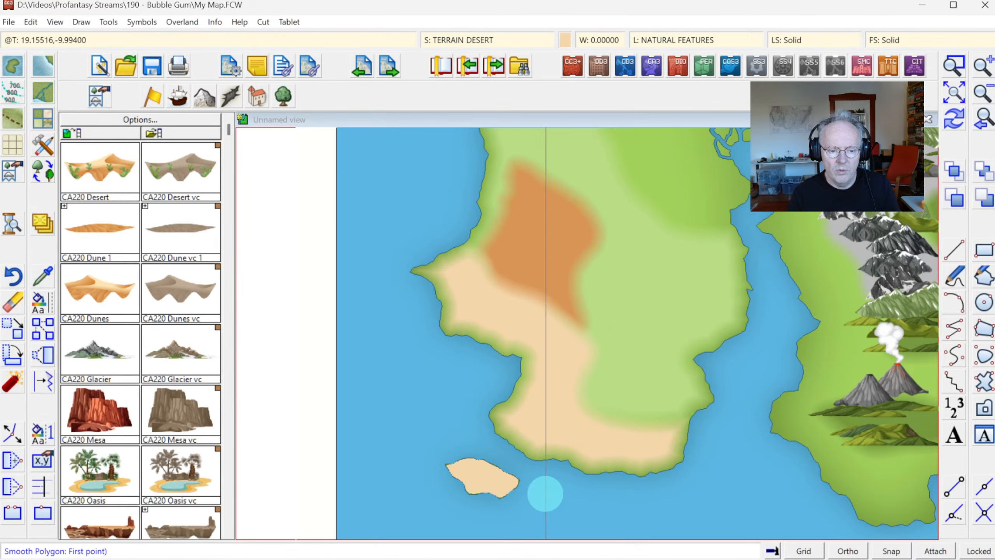
left_click(953, 122)
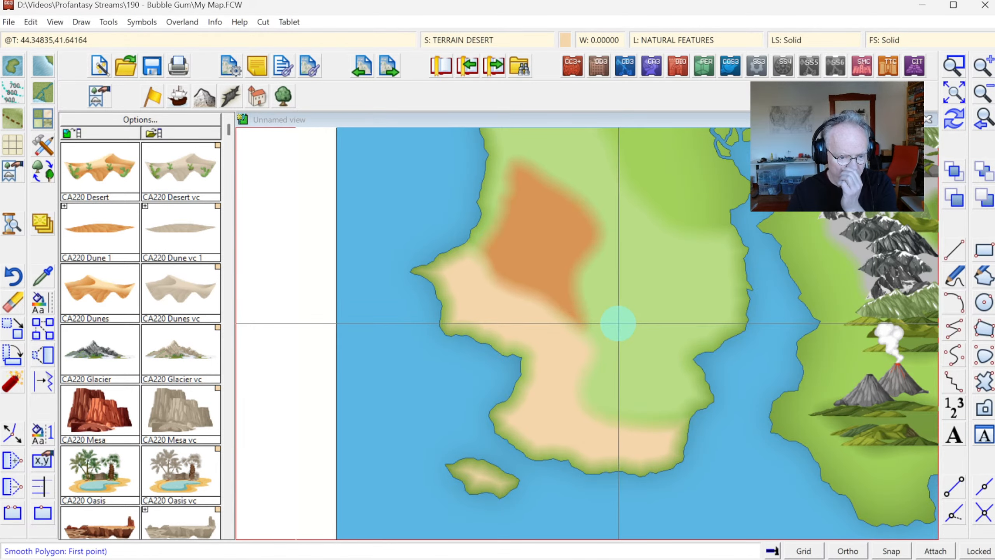
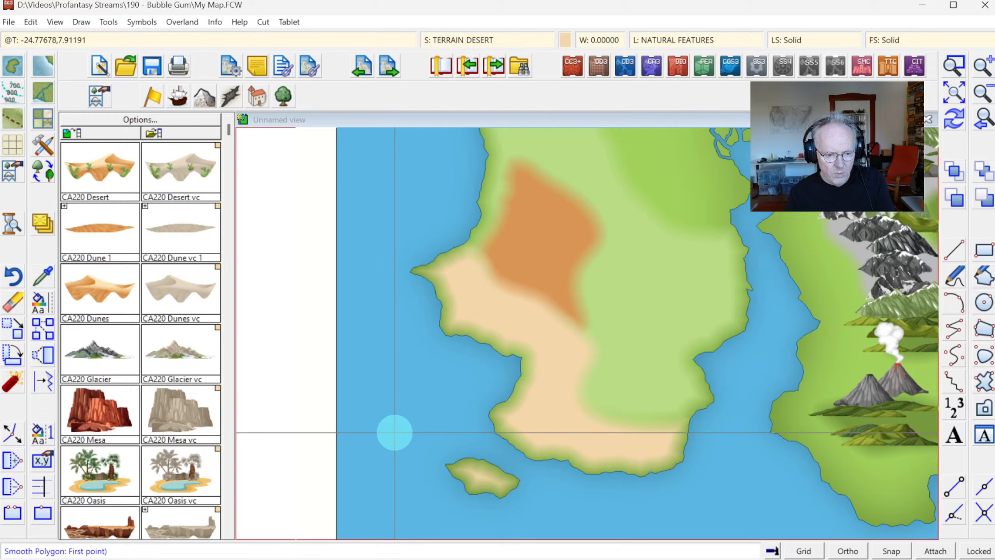
key("Escape")
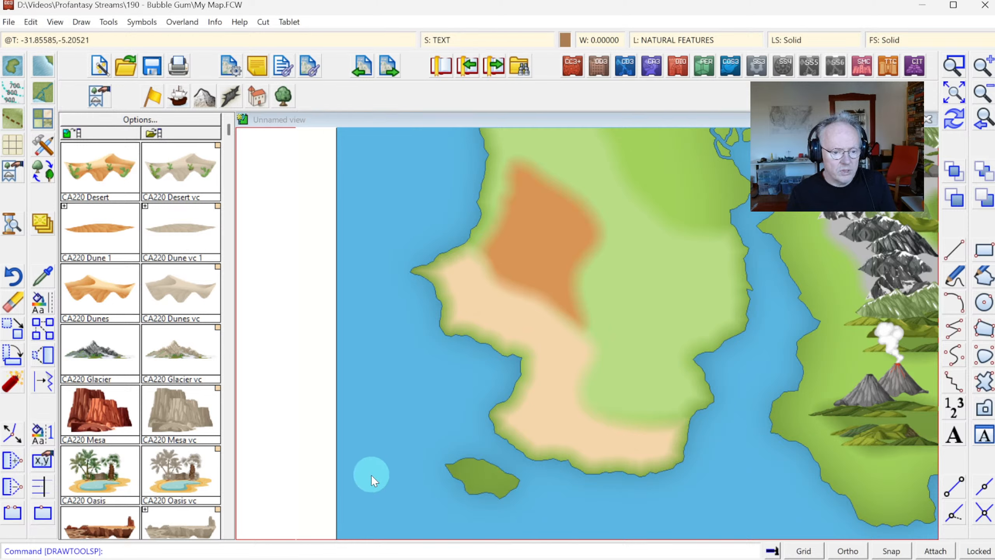
- Change the small southwestern island's land colour to match the mainland desert, and redraw the map
left_click(46, 308)
left_click(102, 383)
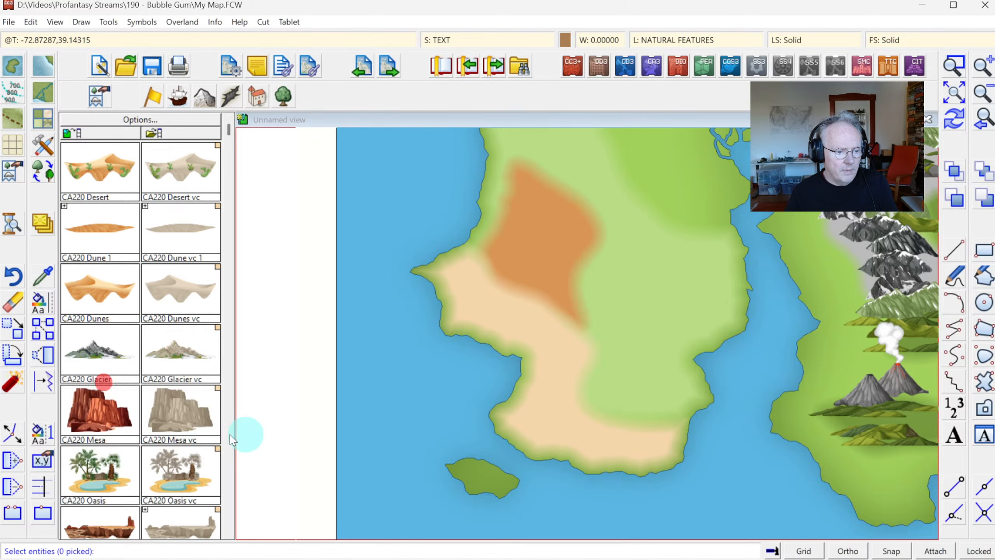
left_click(505, 473)
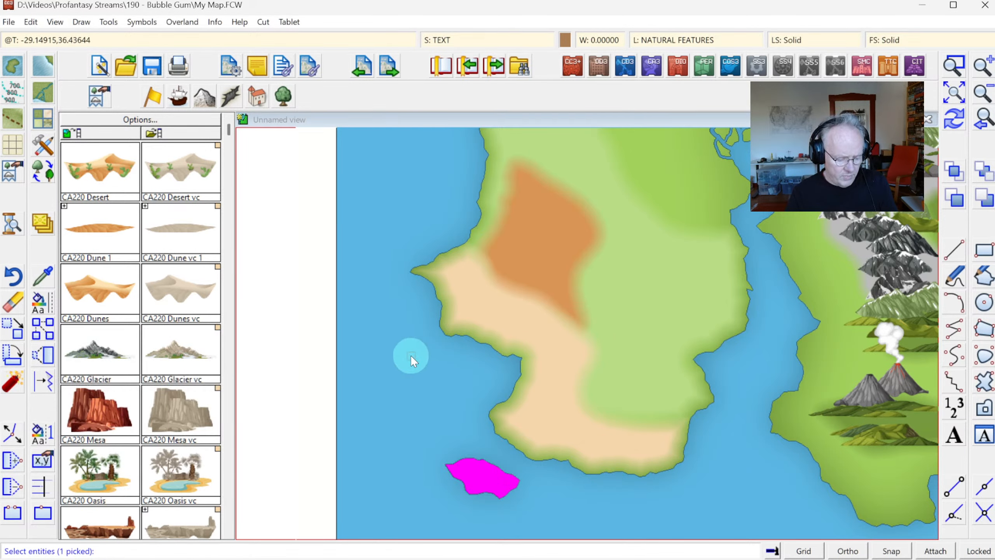
right_click(416, 373)
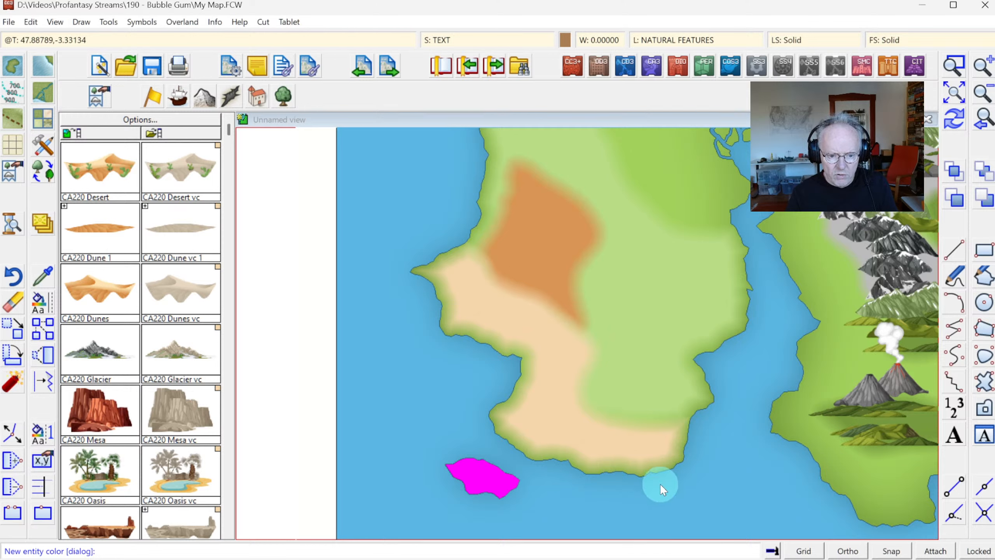
left_click(599, 360)
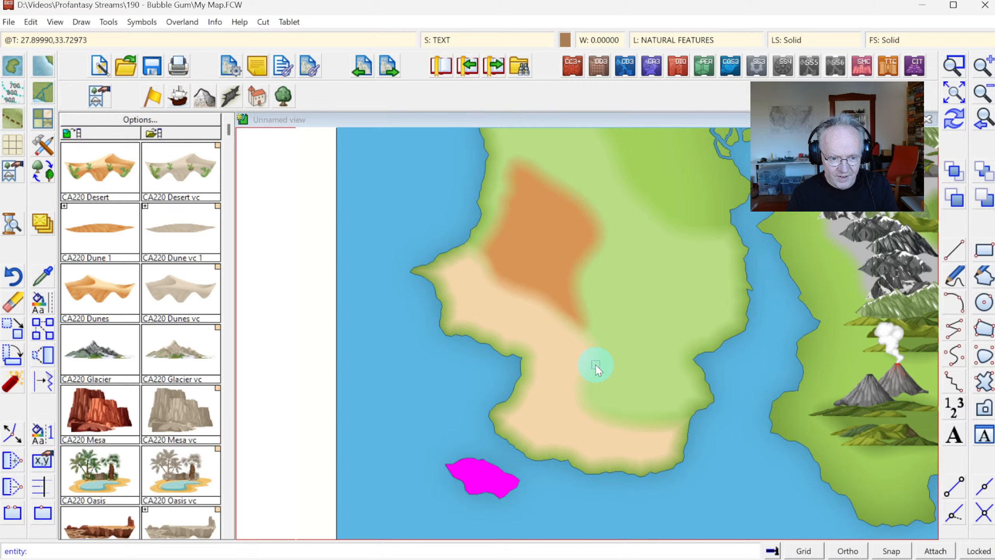
right_click(596, 364)
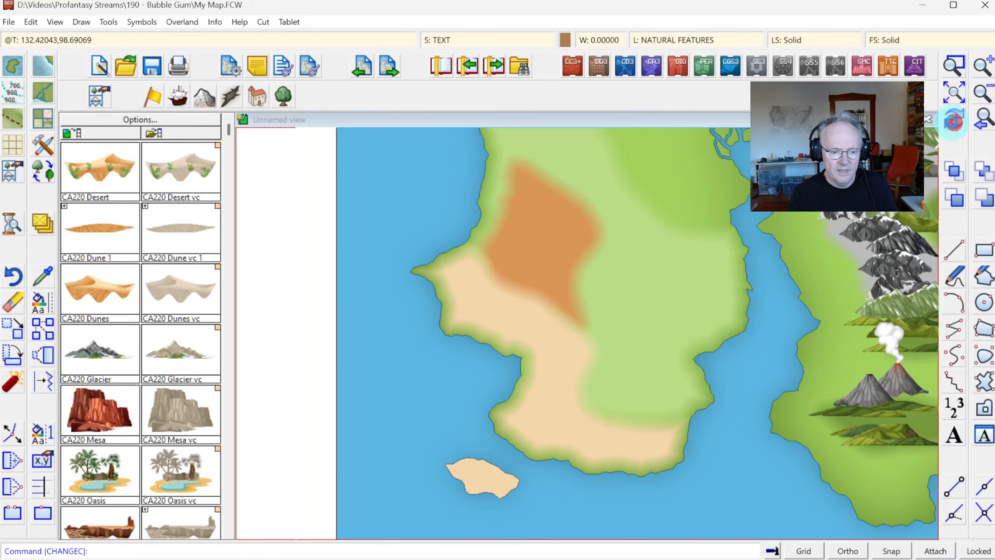
left_click(953, 119)
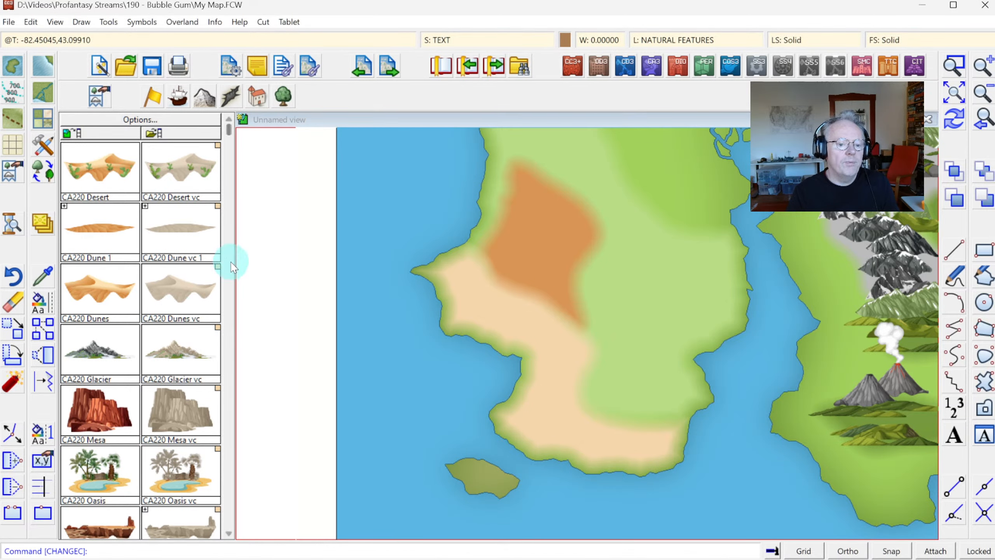
- Try to trace a Terrain Default, Desert area around the recoloured southwestern island's coastline
left_click(42, 118)
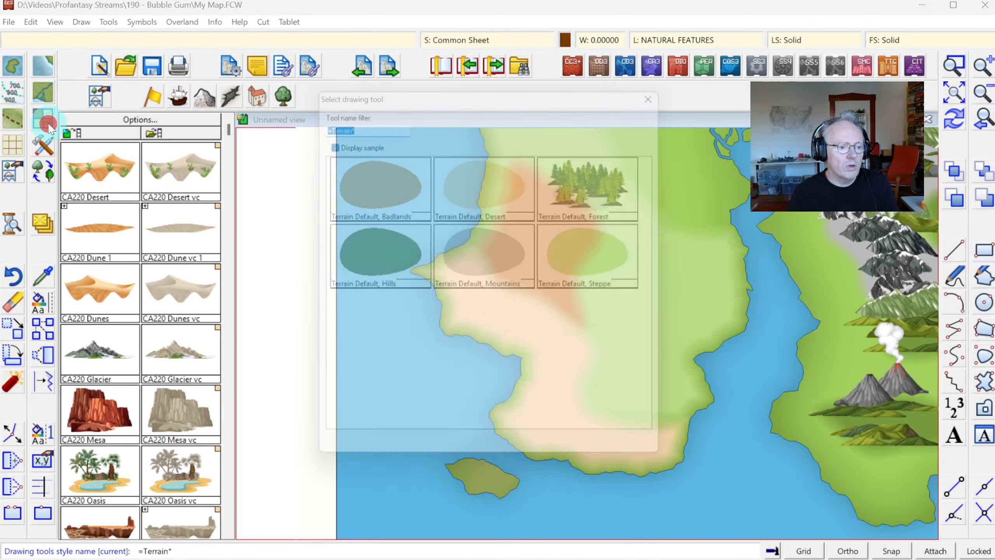
left_click(481, 169)
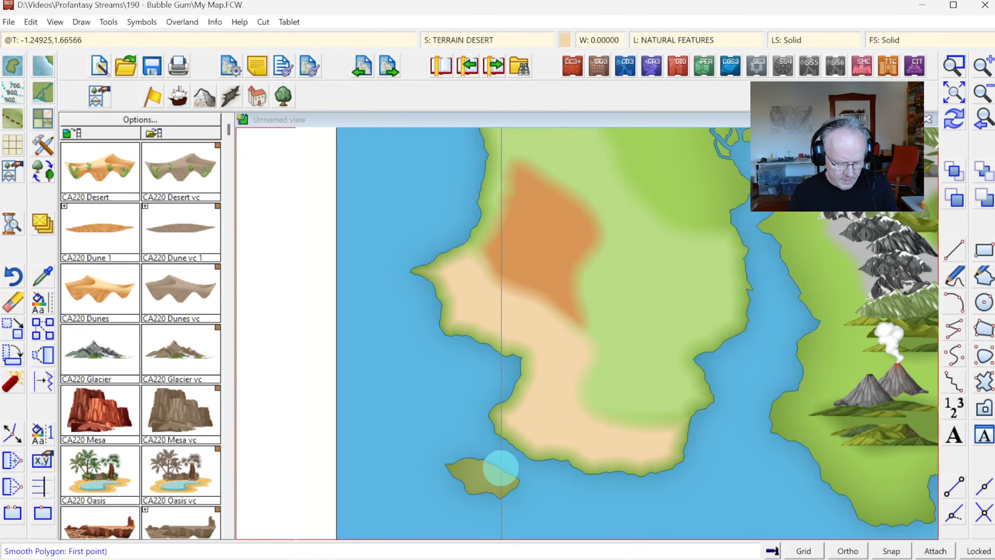
key("t")
left_click(488, 464)
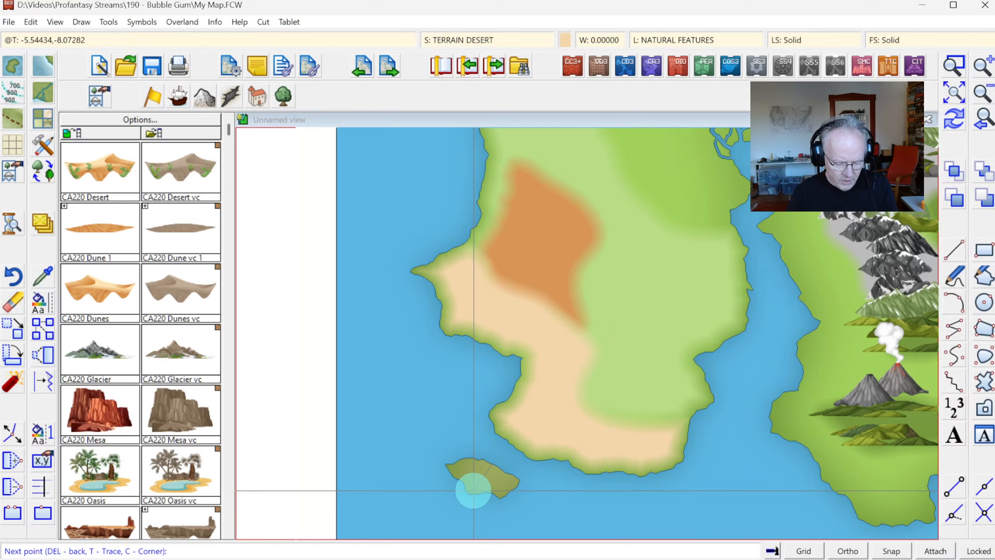
key("t")
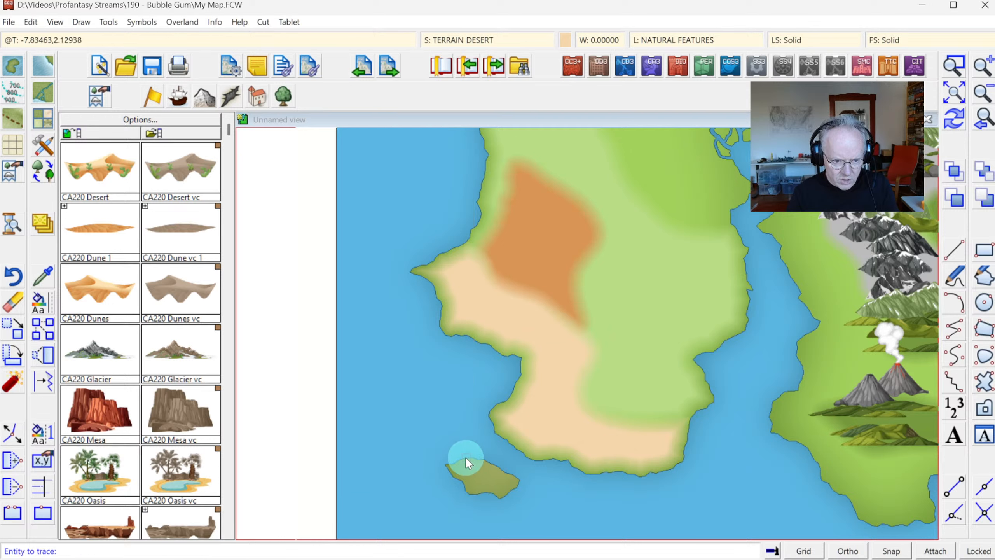
left_click(466, 459)
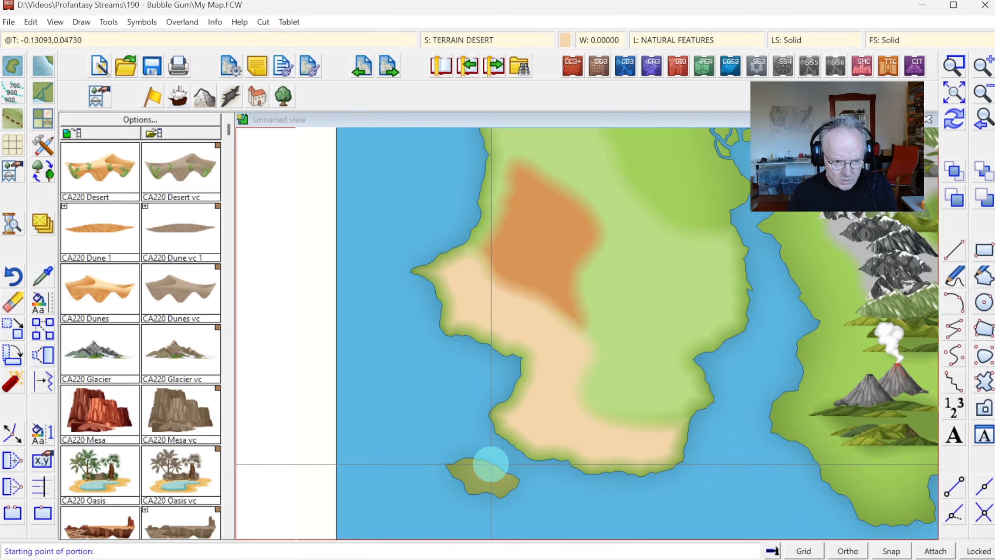
left_click(491, 463)
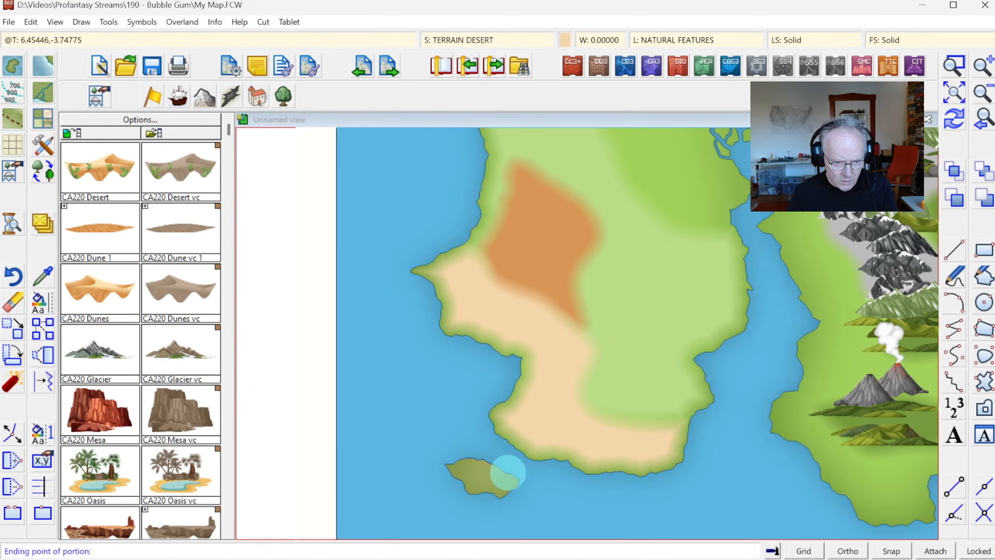
left_click(490, 463)
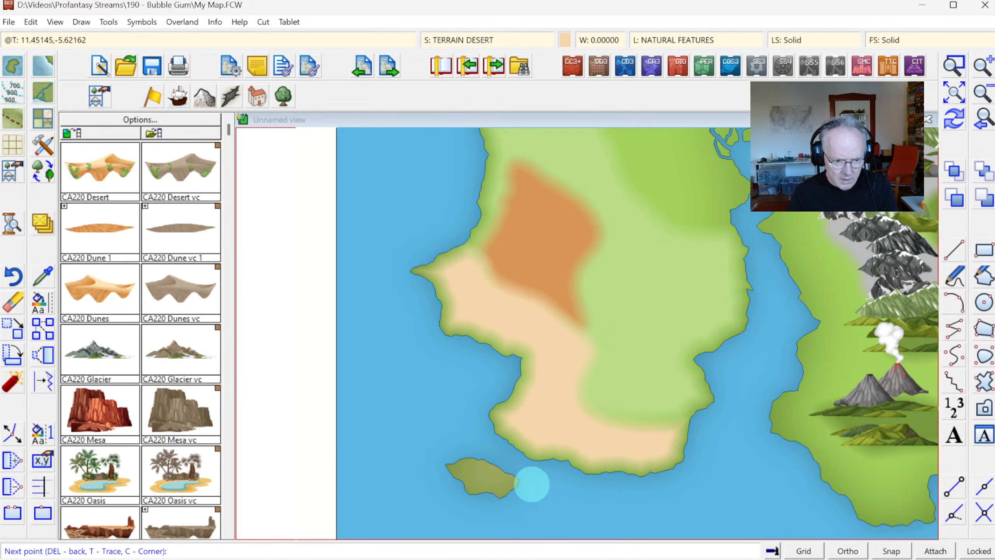
right_click(490, 470)
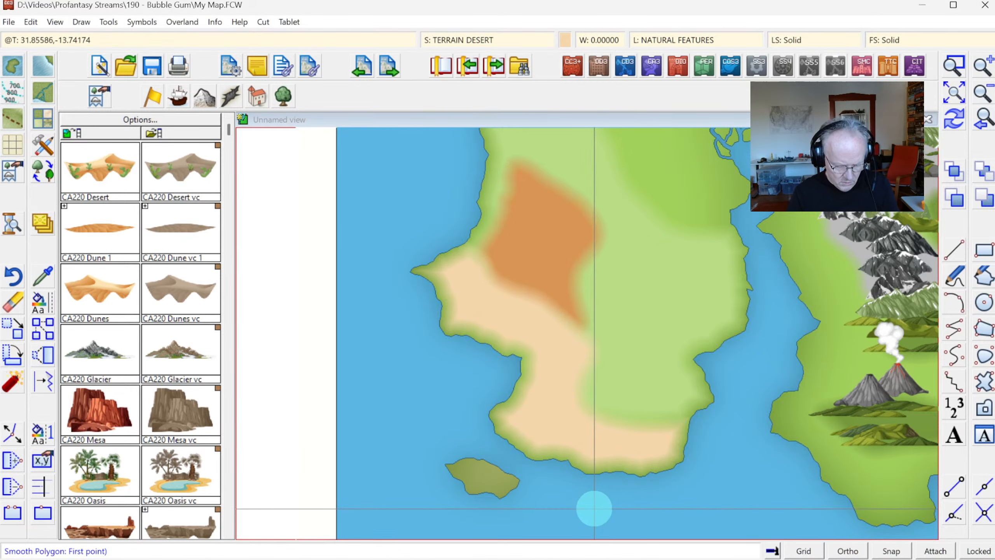
right_click(590, 508)
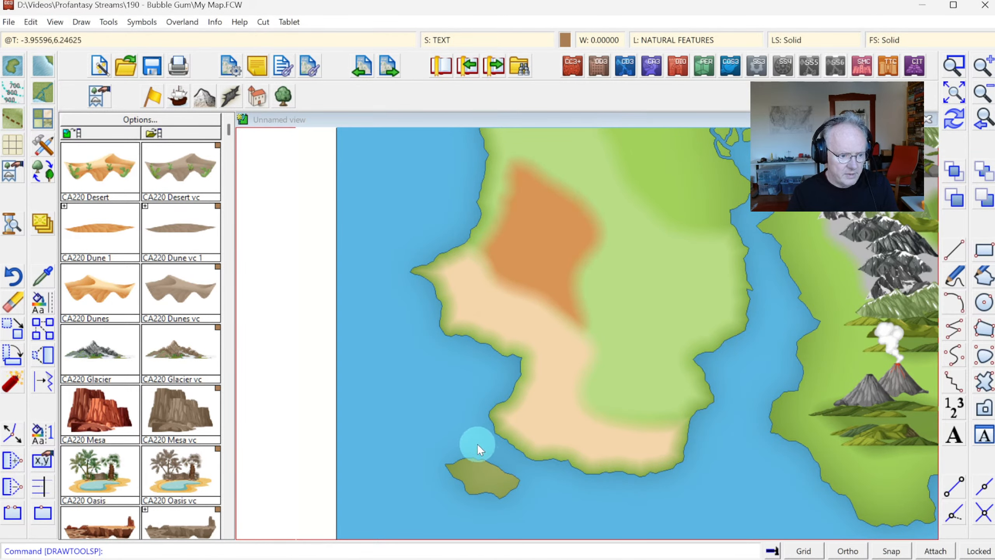
- Draw a Terrain Default, Desert area over the recoloured southwestern island, tracing its complete coastline from a point on the northern shore
left_click(954, 65)
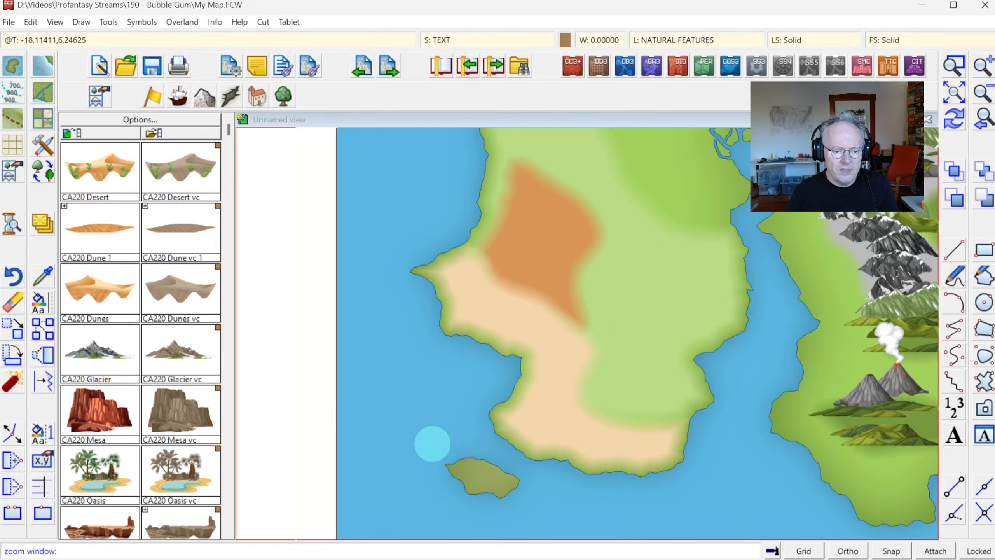
left_click(432, 444)
left_click(535, 509)
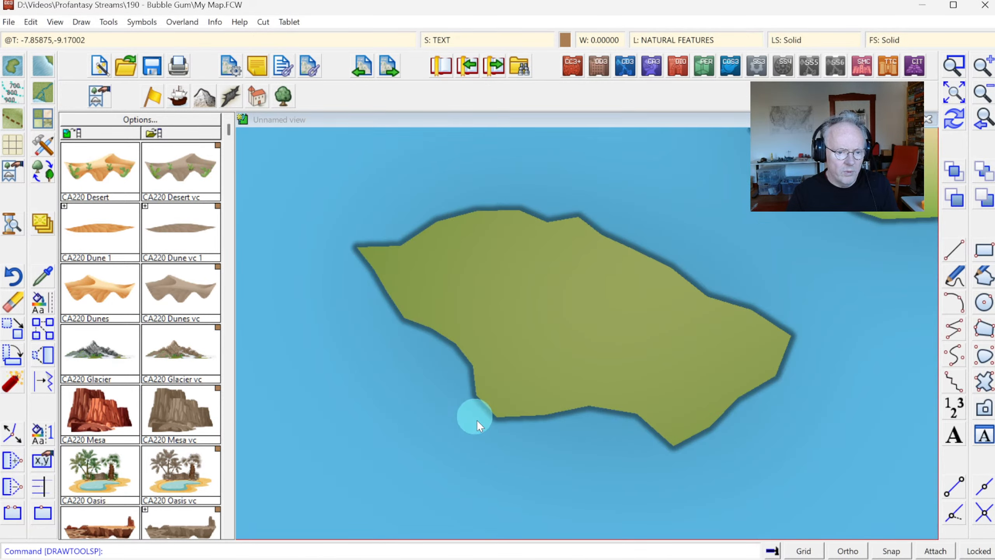
left_click(51, 121)
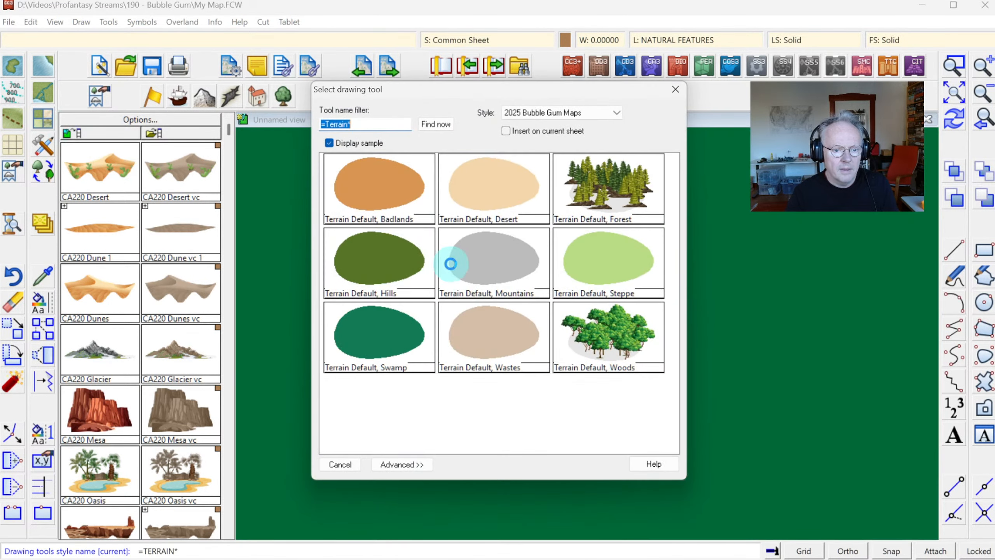
left_click(492, 199)
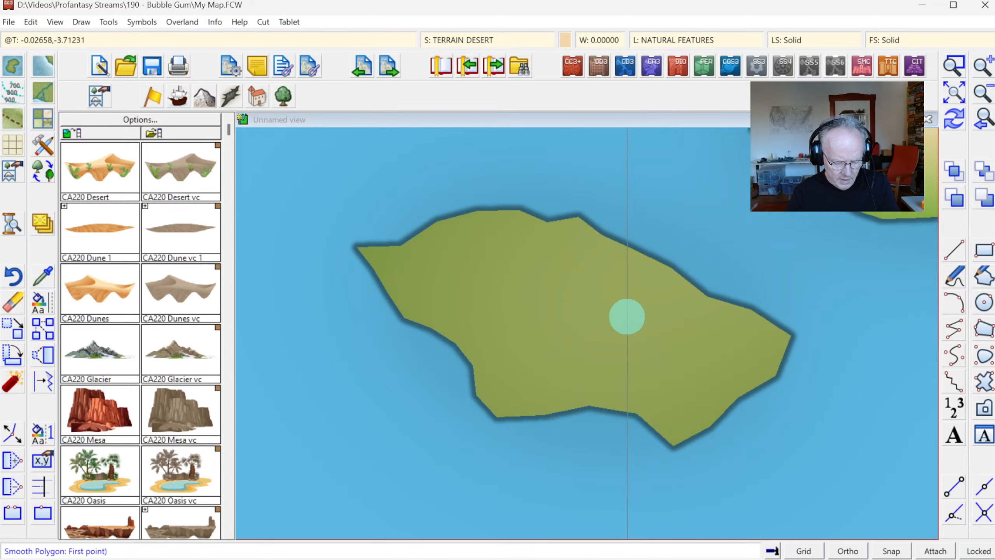
left_click(579, 217)
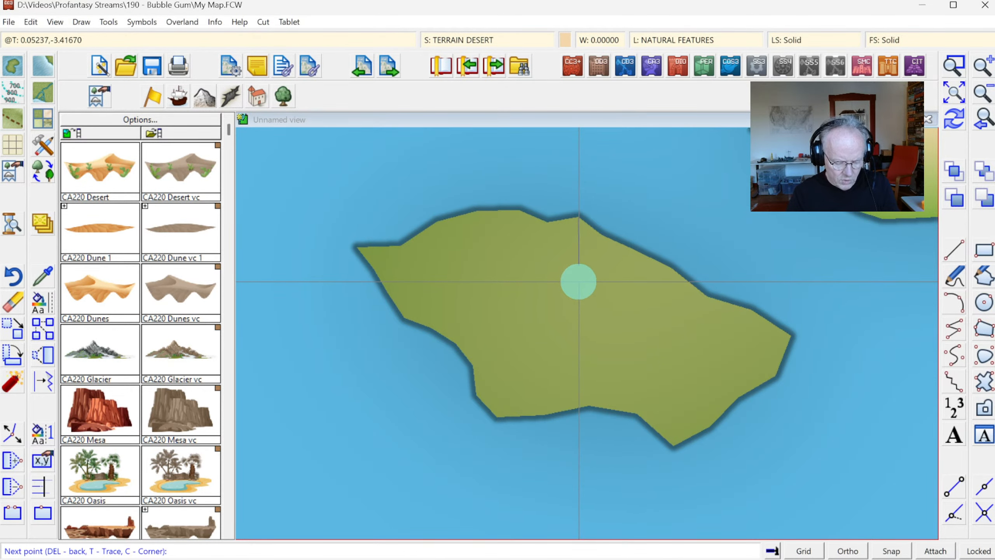
key("t")
left_click(497, 208)
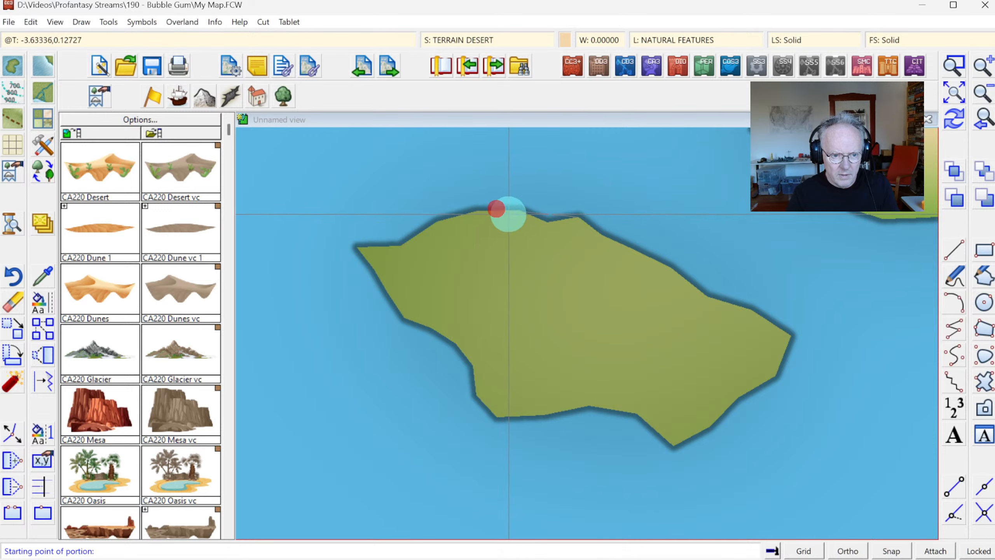
left_click(564, 220)
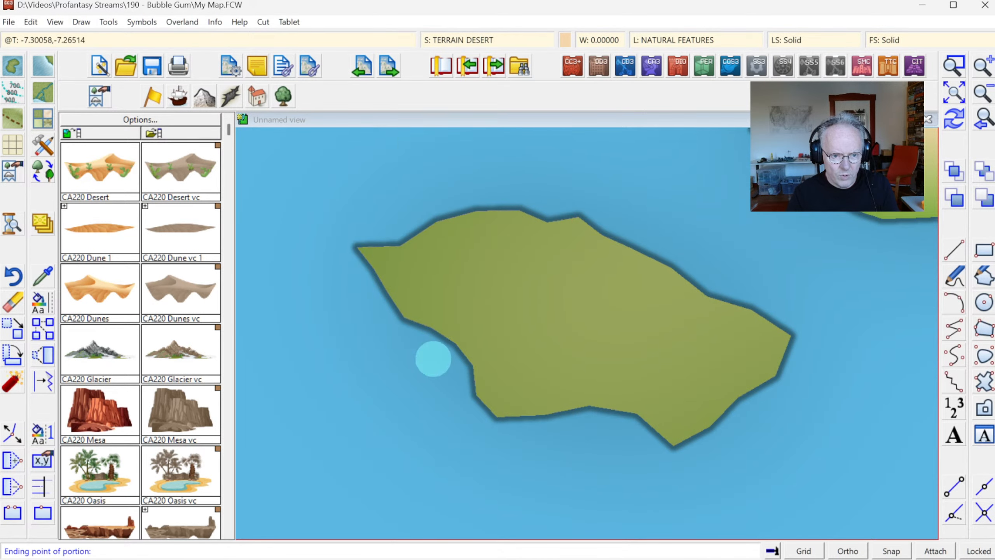
left_click(584, 221)
right_click(584, 221)
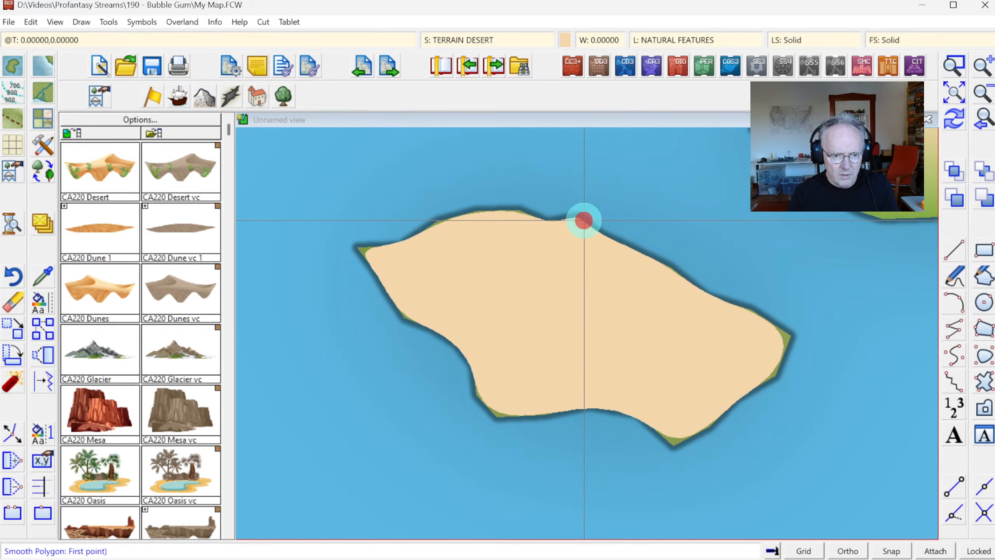
- Place a CA220 Desert symbol on the western desert coast and a CA220 Dunes symbol in the desert's southern part
left_click(981, 132)
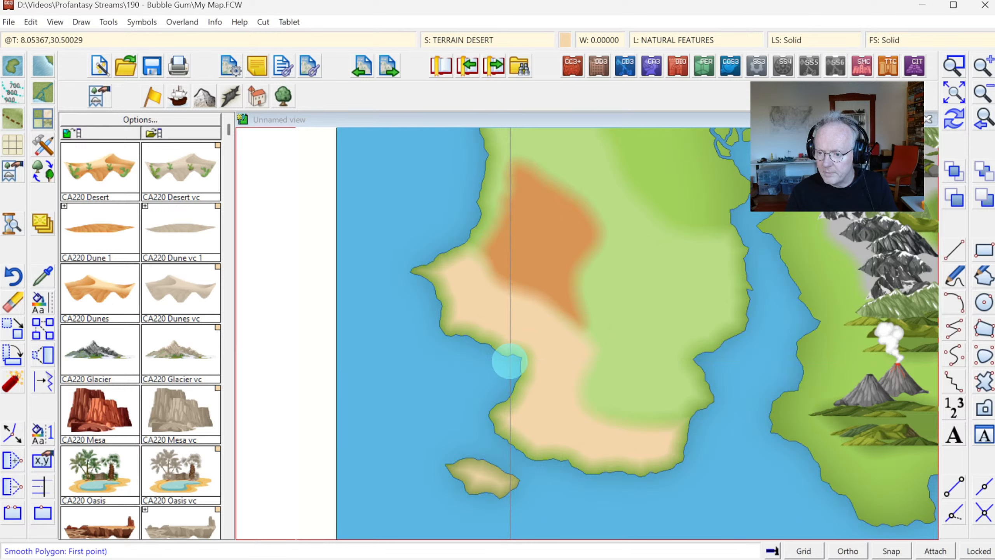
right_click(512, 363)
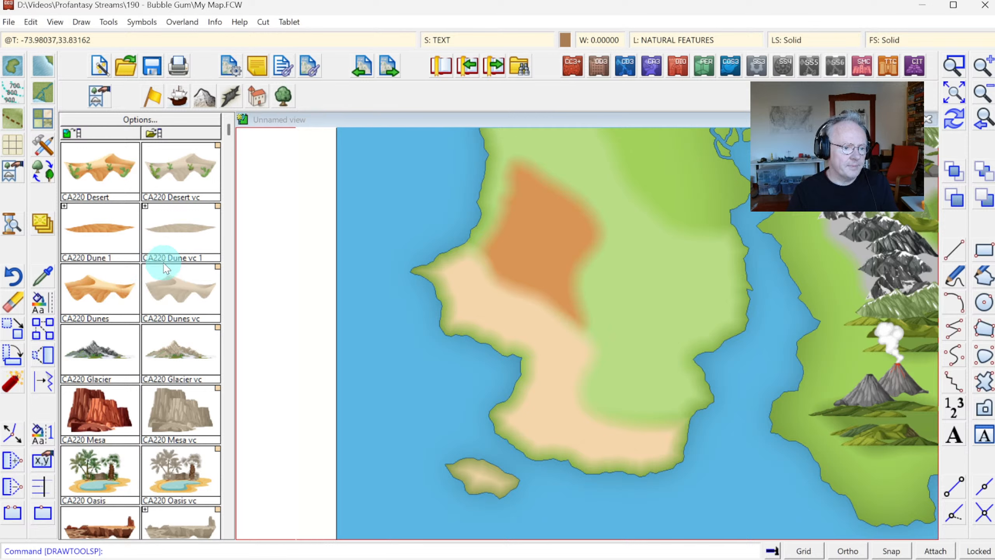
left_click(100, 173)
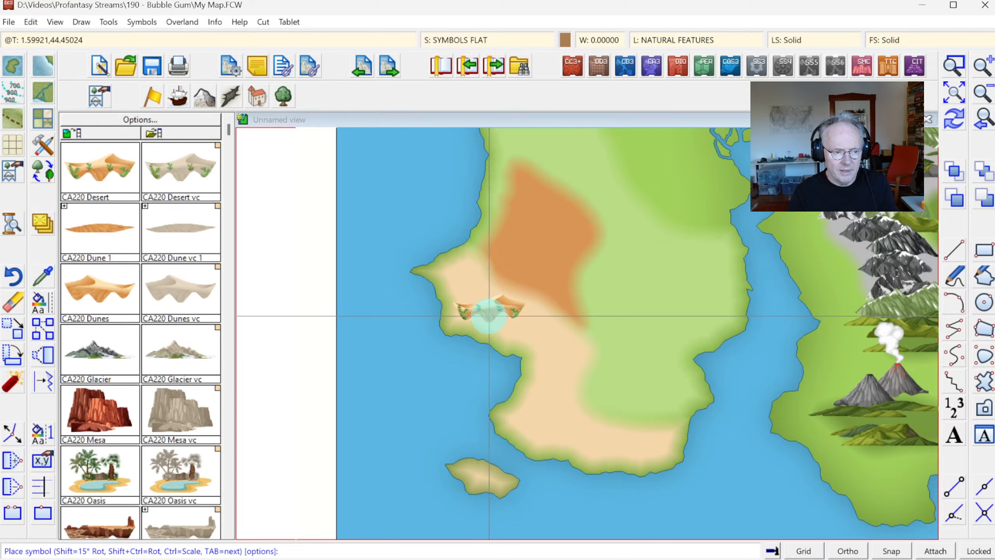
left_click(490, 314)
left_click(90, 287)
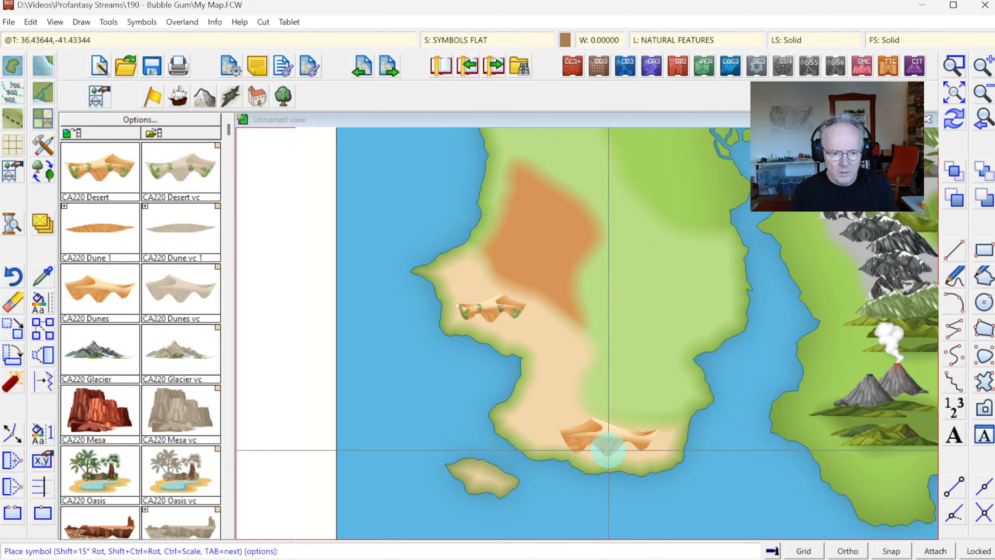
left_click(576, 441)
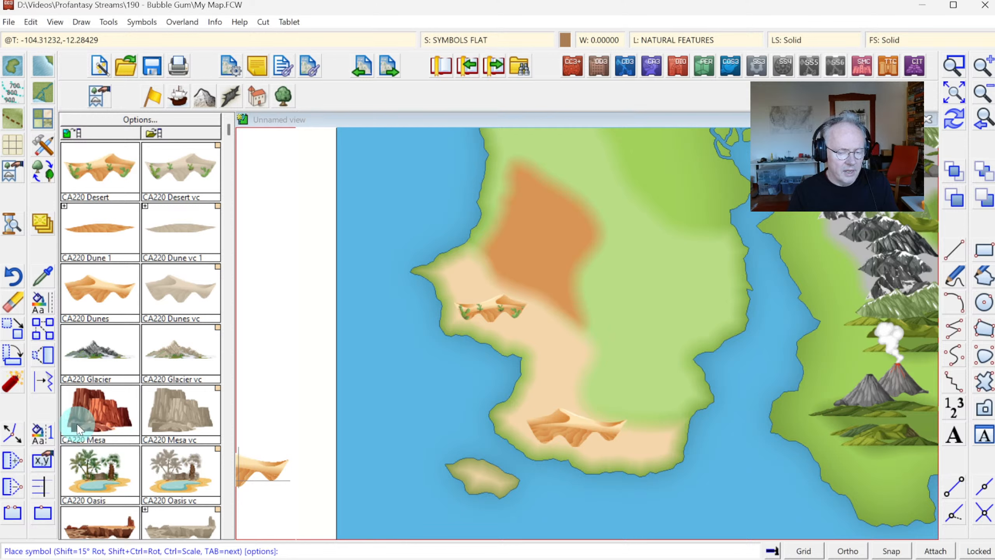
- Place two CA220 Mesa symbols in the orange badlands with the rocky canyon symbol between them, scaling the southern mesa slightly smaller
left_click(96, 415)
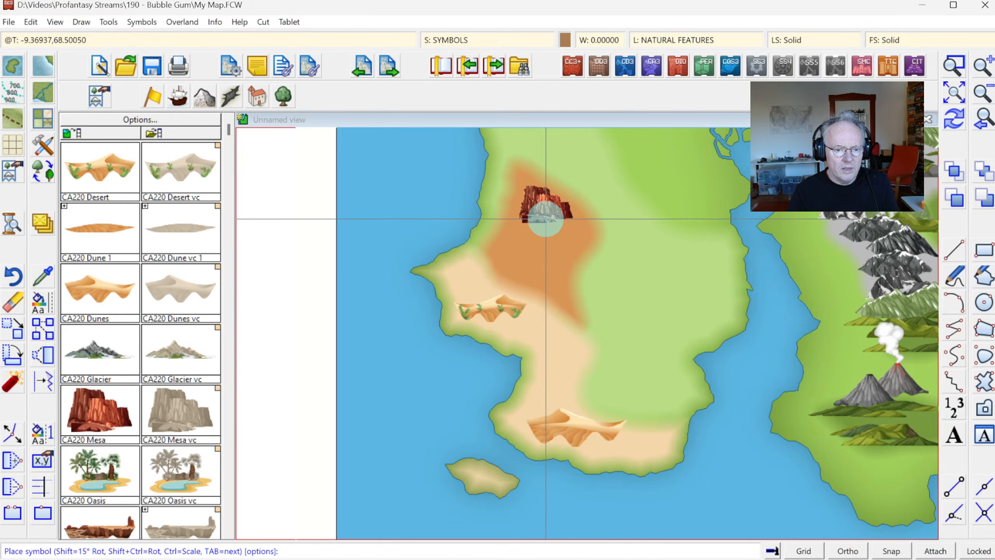
left_click(559, 231)
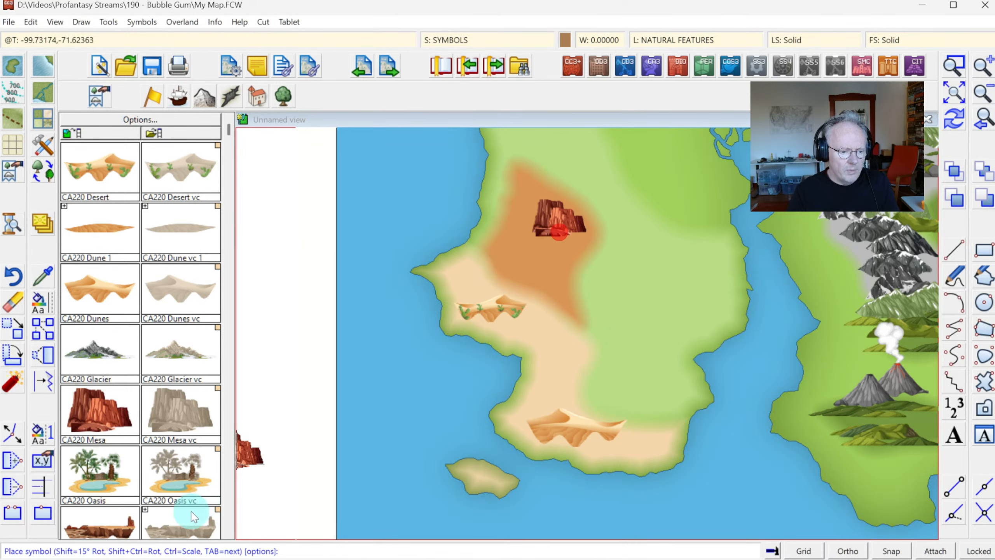
left_click(124, 543)
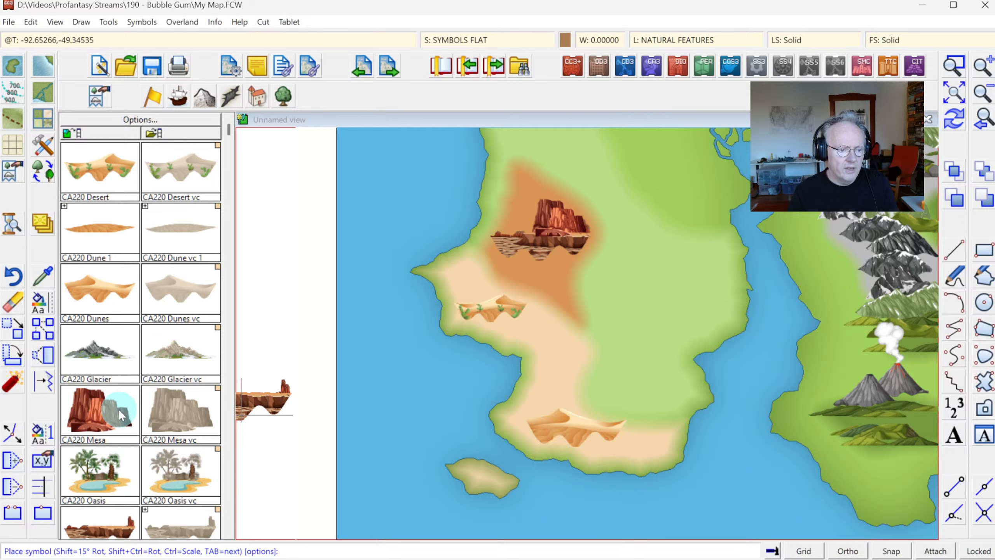
left_click(99, 419)
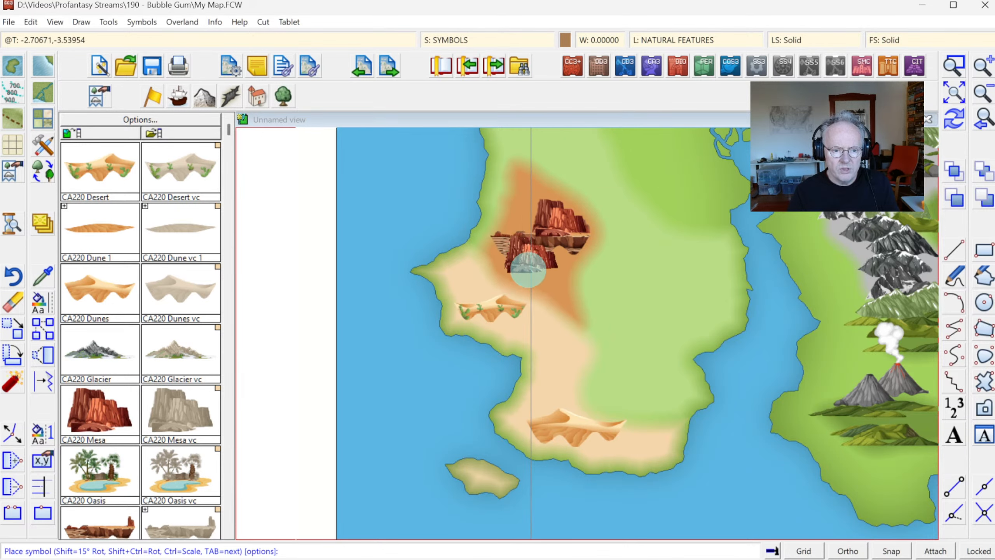
right_click(422, 212)
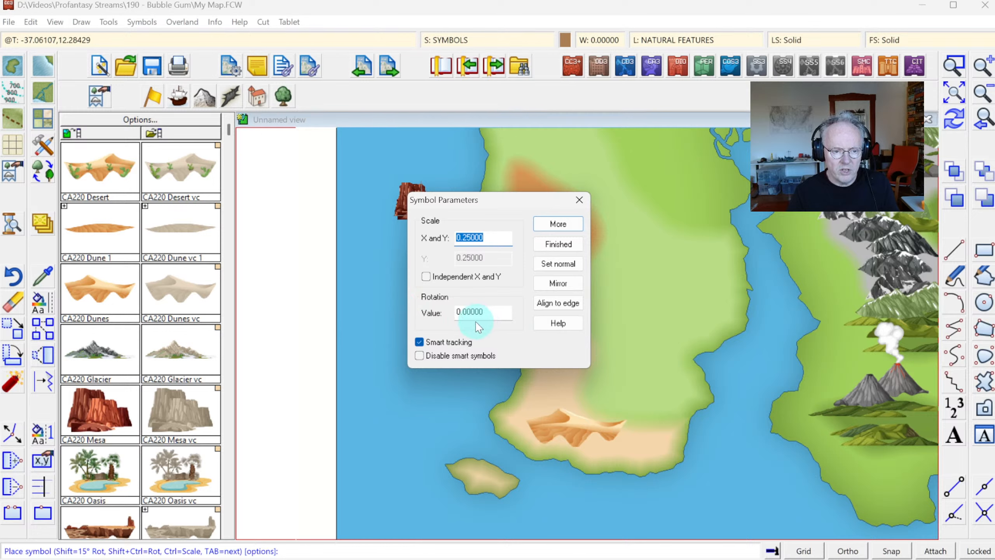
left_click(565, 247)
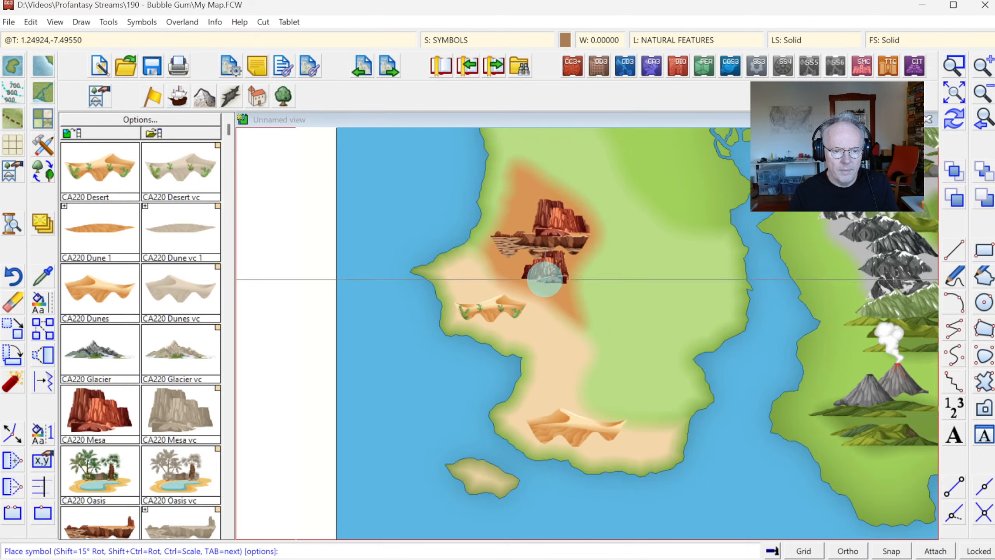
left_click(544, 280)
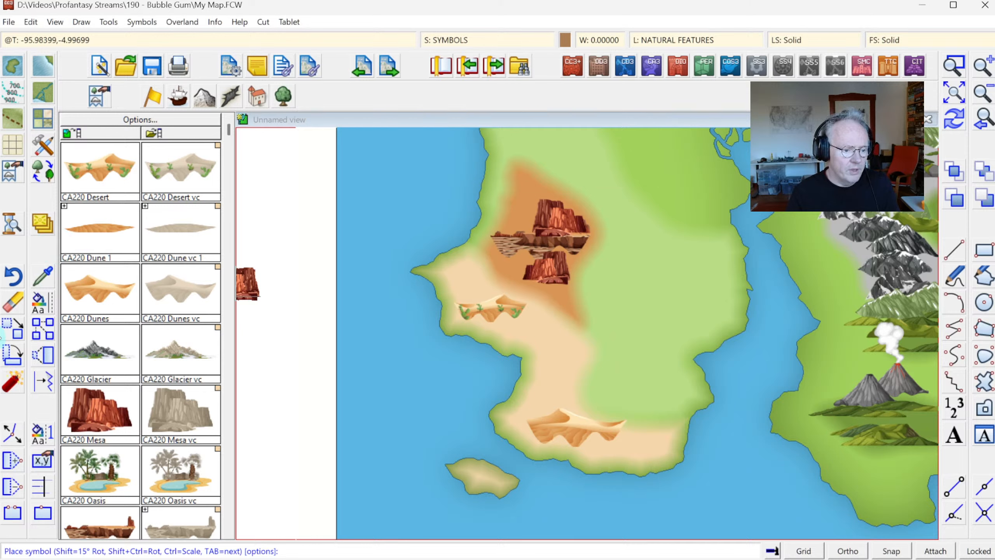
- Place an enlarged CA220 Oasis beside the southern dunes, and CA220 Dune 1 symbols southeast of the western desert symbol and just below the oasis
right_click(431, 358)
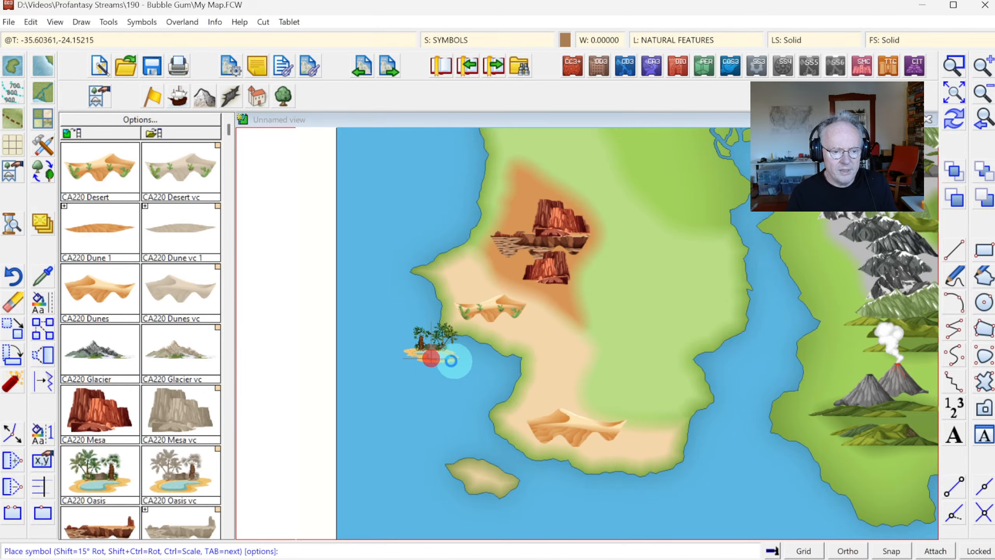
left_click(558, 264)
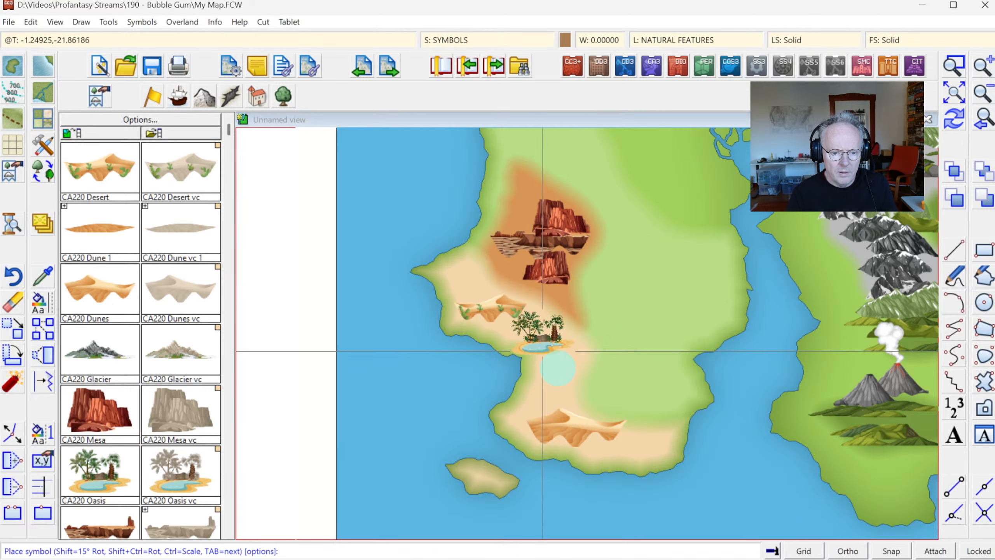
left_click(606, 448)
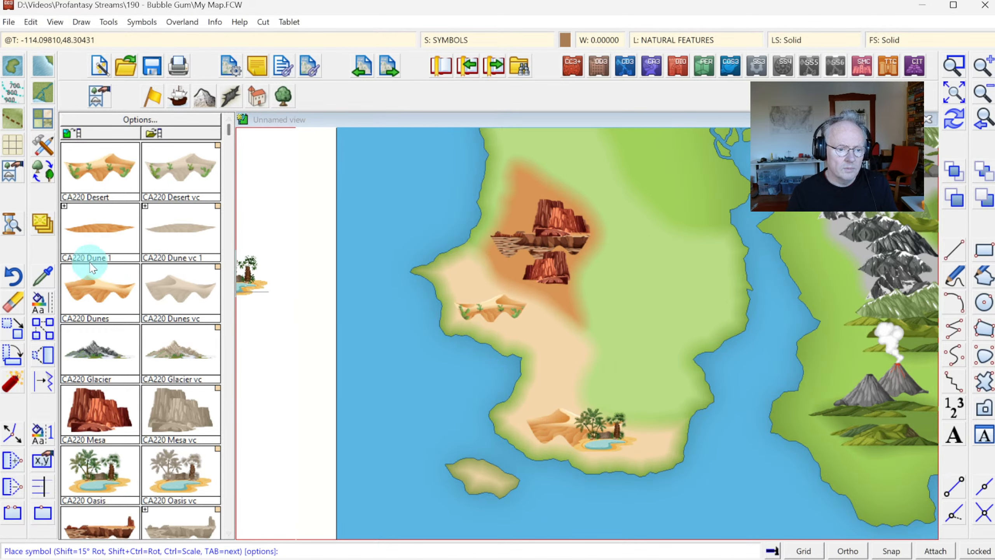
left_click(105, 232)
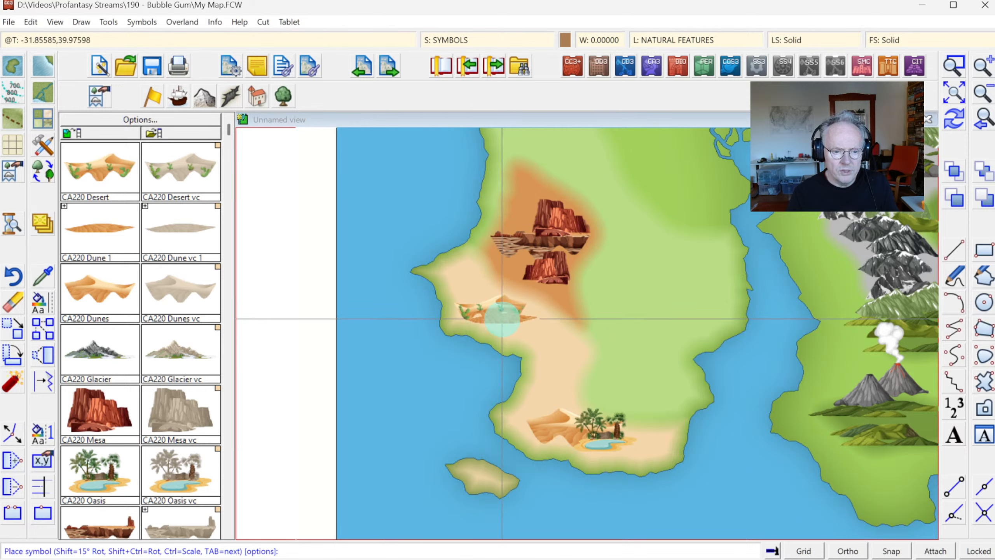
left_click(520, 324)
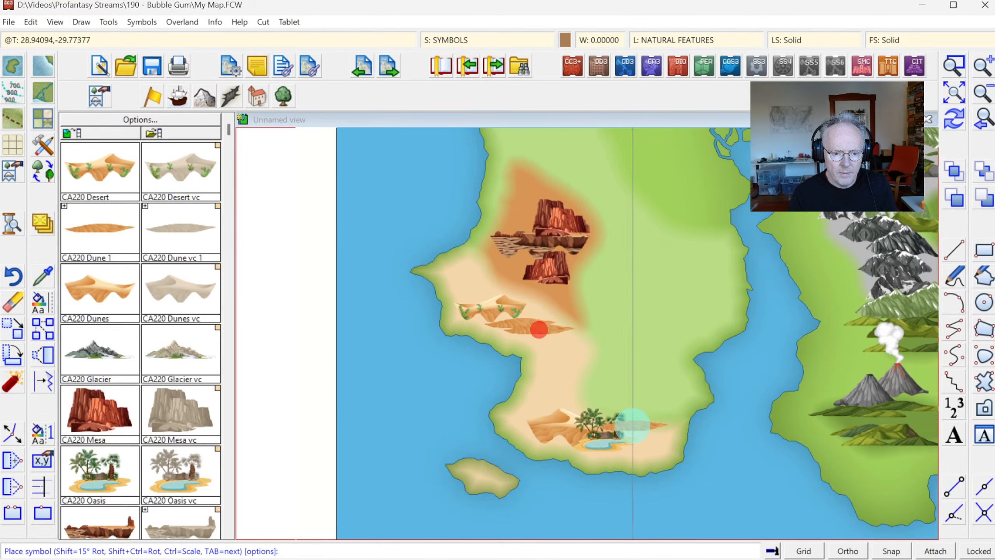
left_click(634, 453)
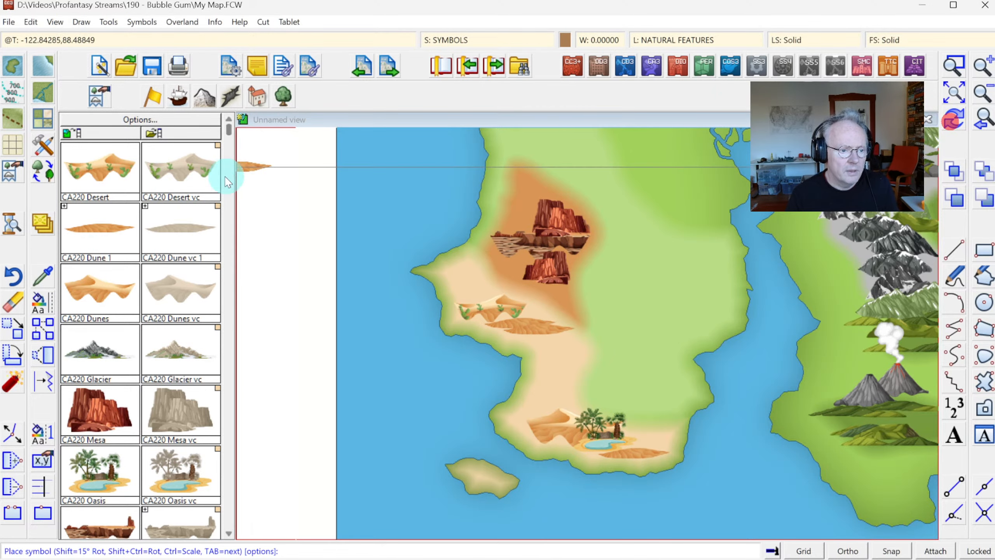
scroll(223, 395, "down", 10)
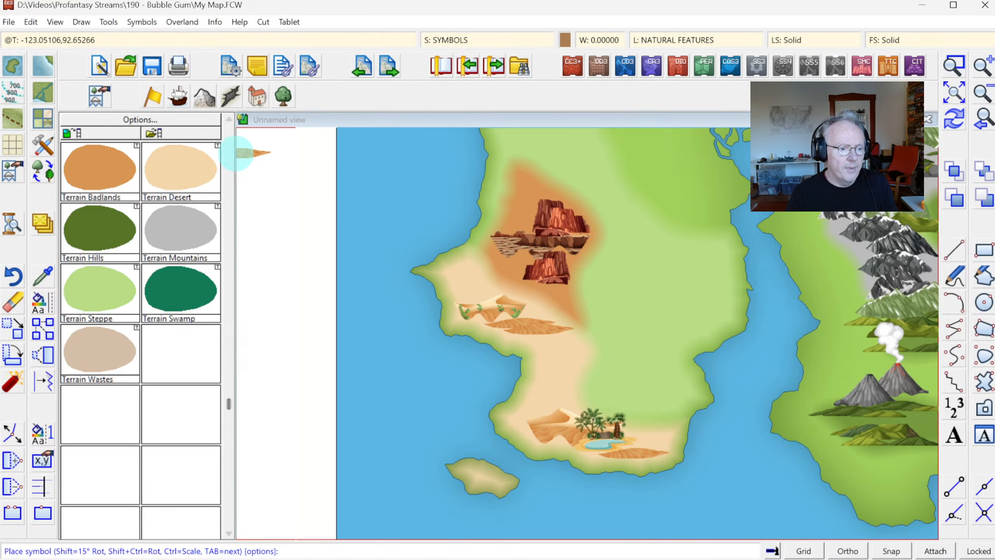
left_click(228, 128)
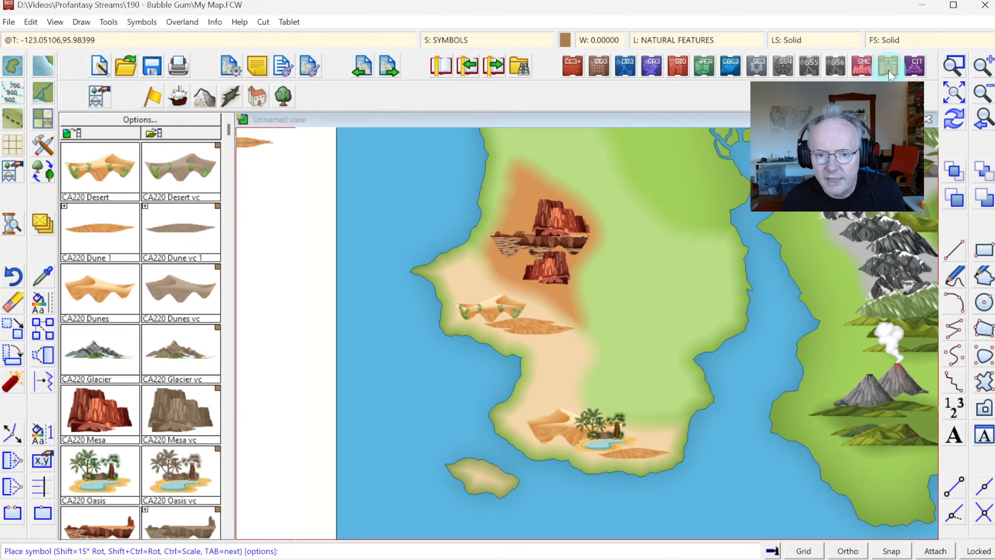
- Load the vegetation symbol catalog for planting forests in the northwestern part of the map
left_click(959, 91)
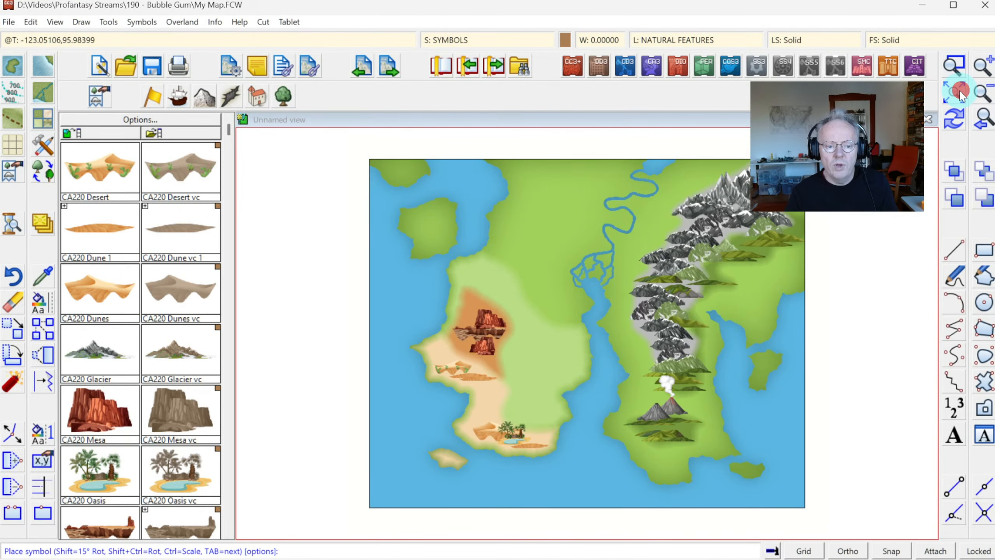
left_click(956, 67)
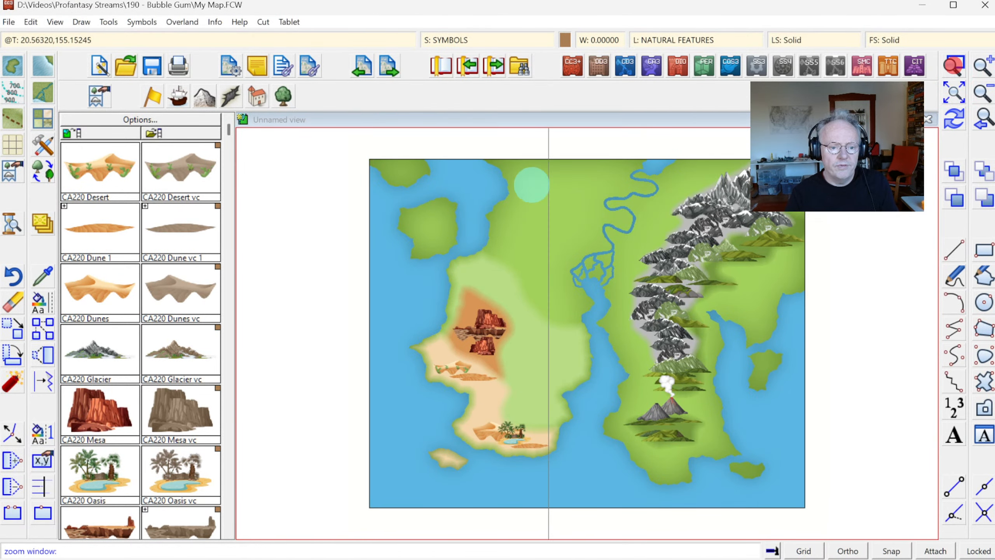
left_click(362, 146)
left_click(683, 338)
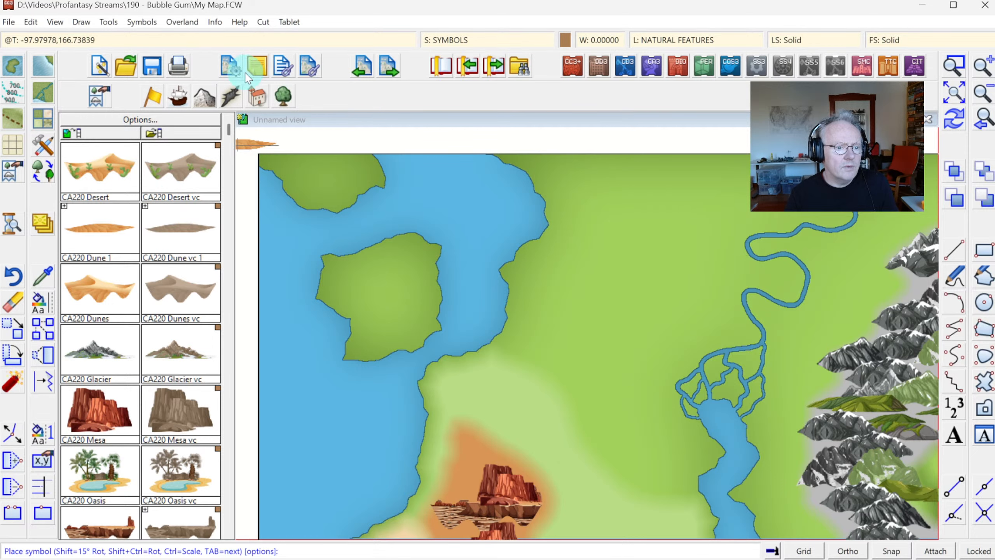
left_click(283, 94)
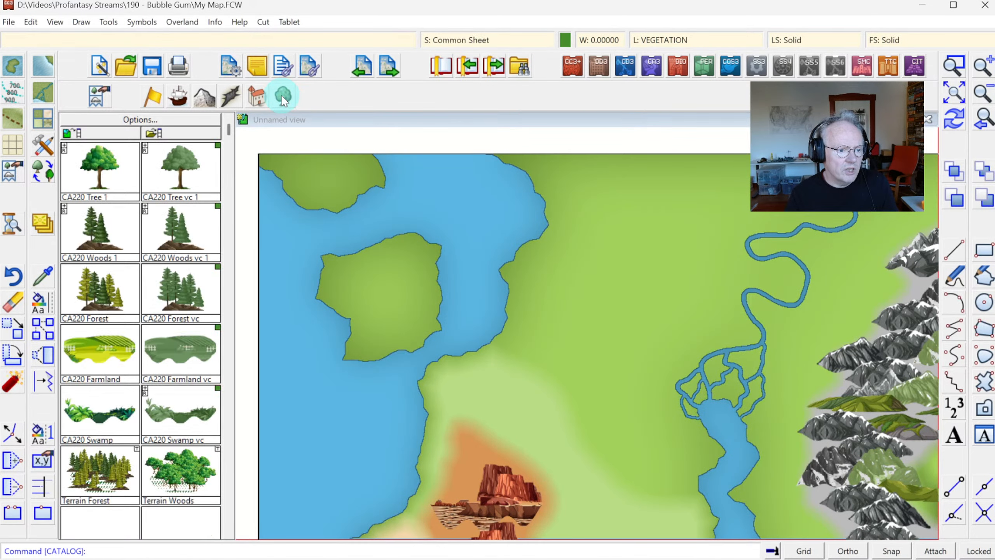
left_click(127, 239)
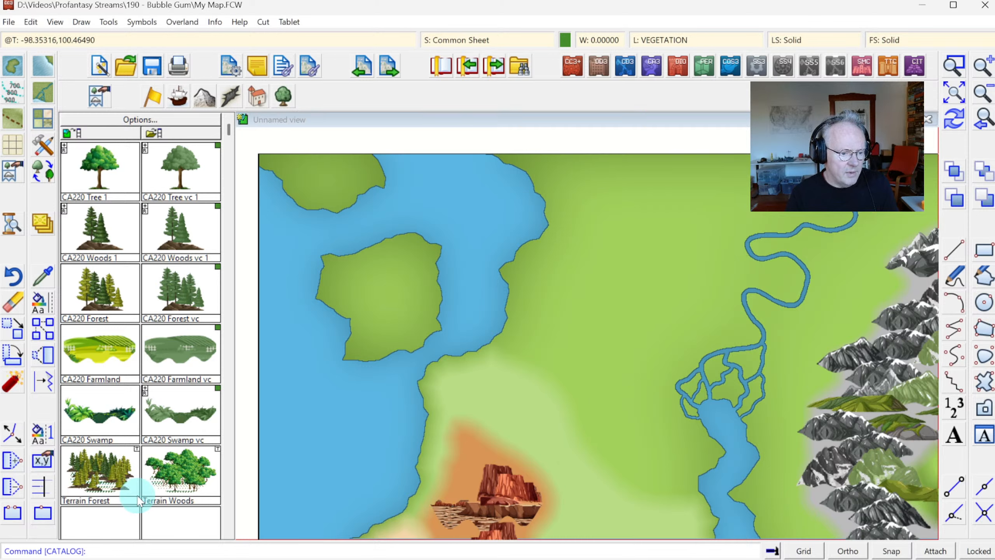
- Draw a Terrain Forest area between the northwestern coast and the winding river, extending south from just beyond the northern map edge
left_click(91, 470)
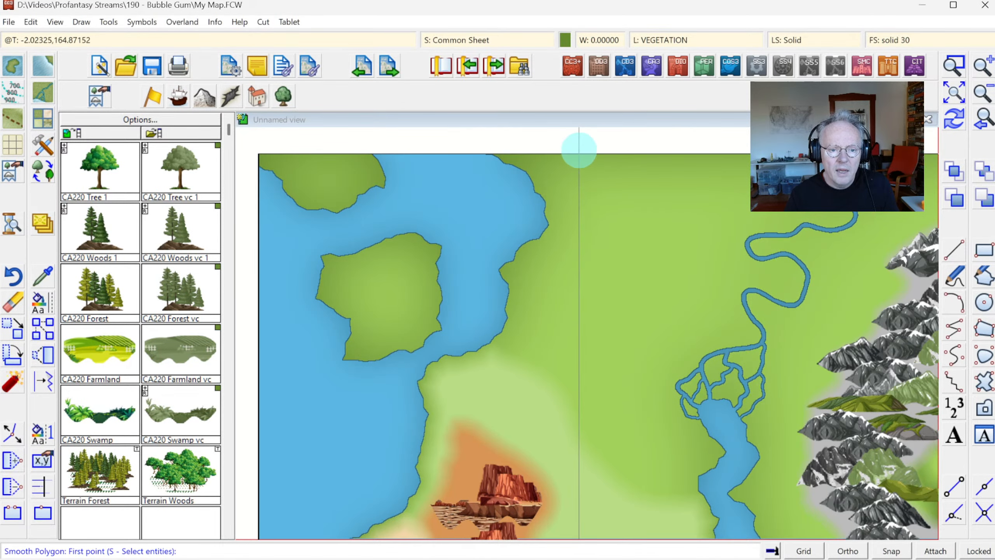
left_click(551, 150)
left_click(560, 173)
left_click(560, 195)
left_click(578, 218)
left_click(556, 248)
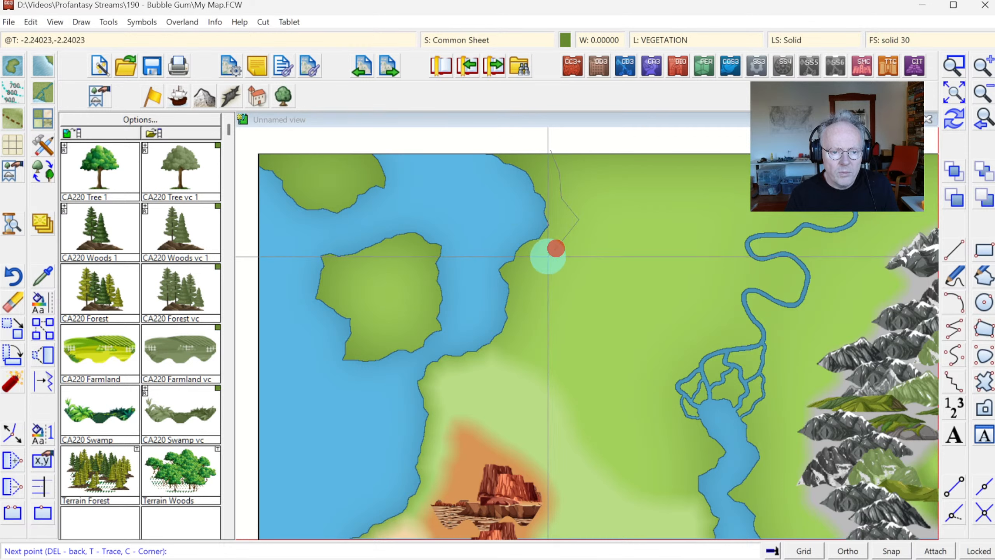
left_click(532, 271)
left_click(587, 307)
left_click(626, 307)
left_click(649, 337)
left_click(698, 327)
left_click(699, 289)
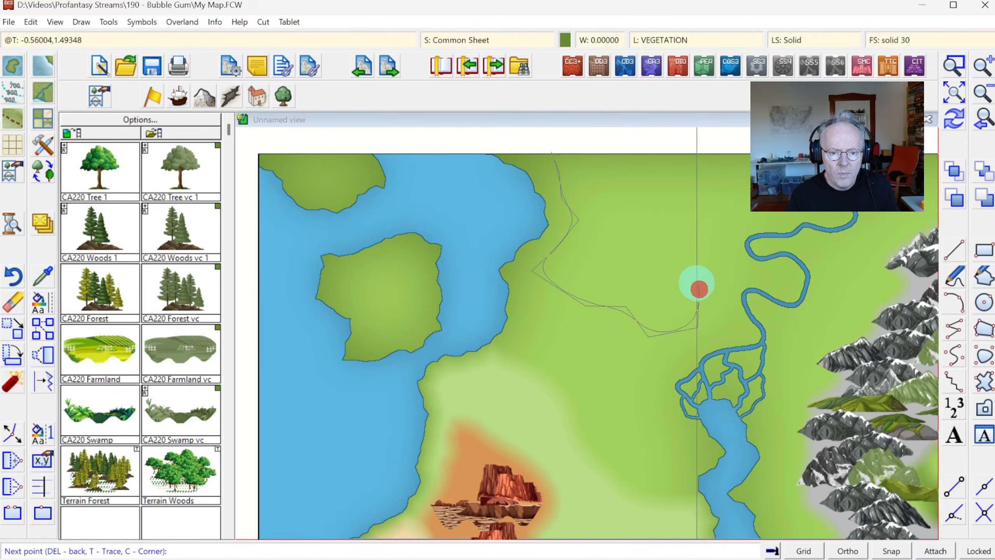
left_click(695, 265)
left_click(727, 206)
left_click(764, 174)
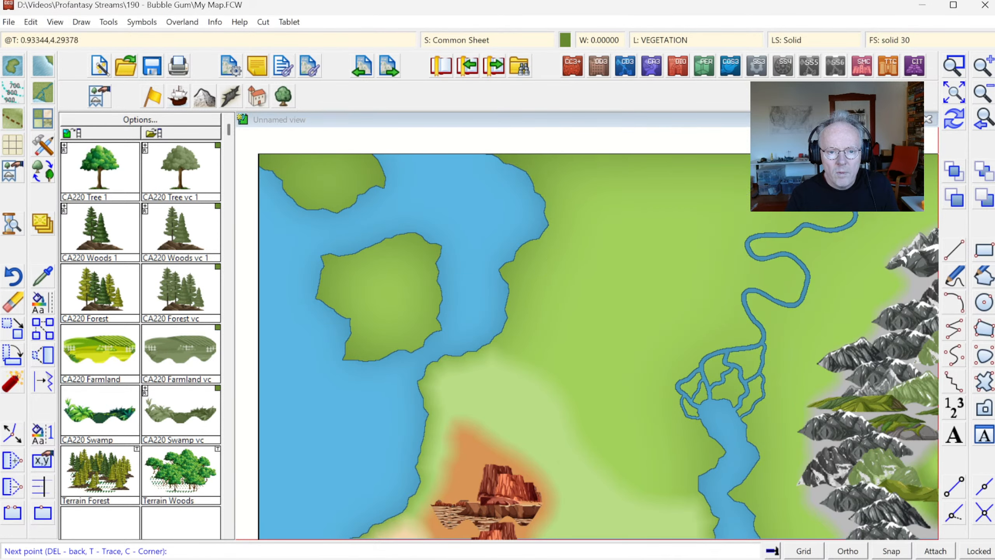
left_click(573, 143)
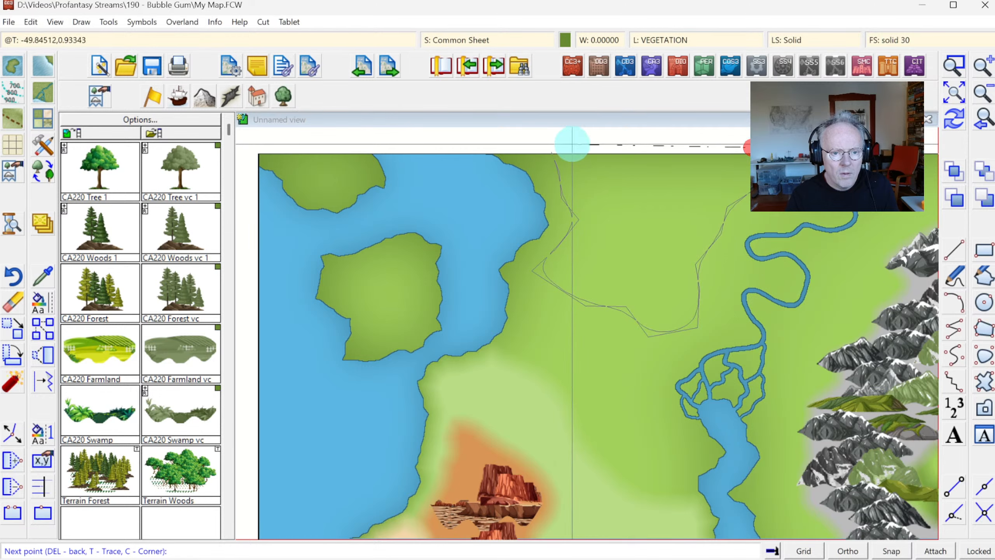
right_click(572, 144)
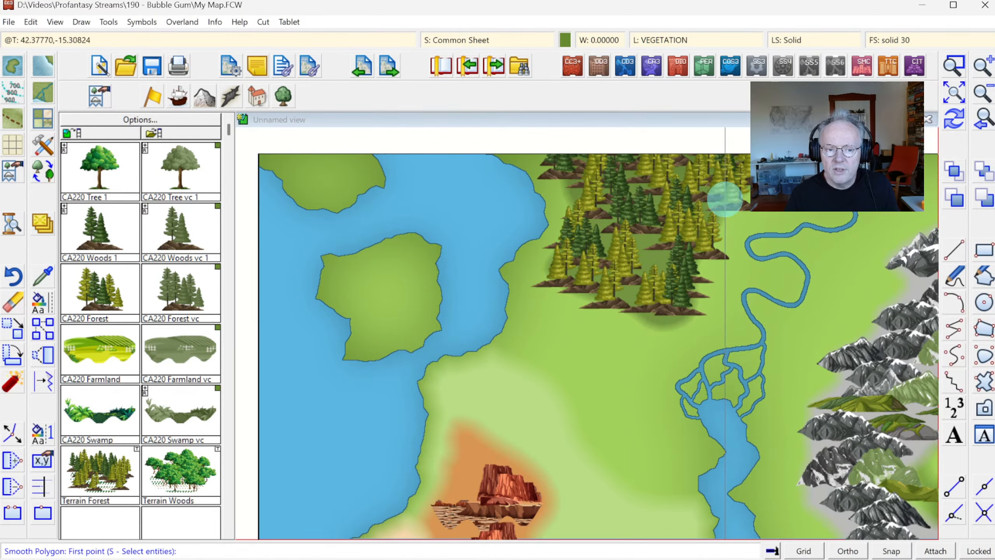
right_click(592, 346)
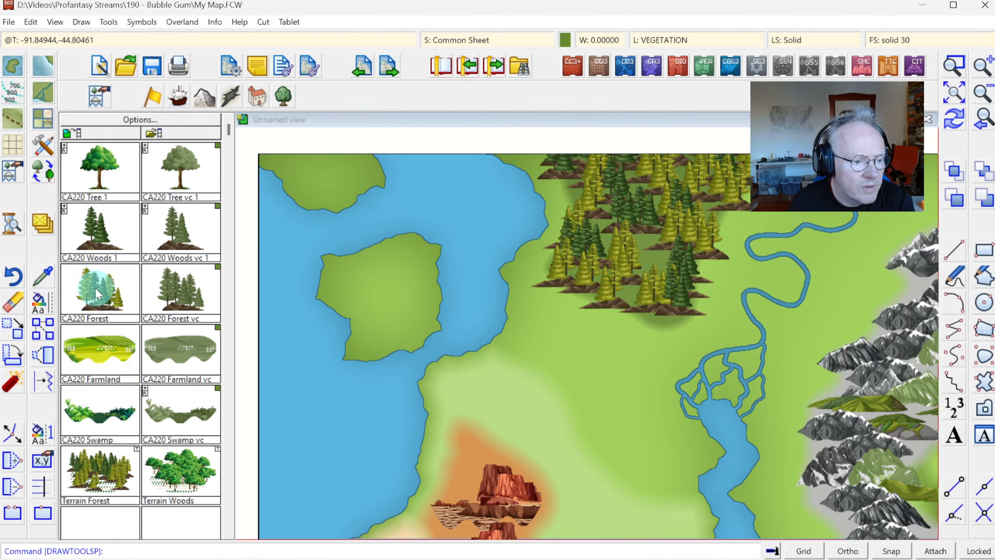
- Place CA220 Woods 1 symbols along the southwestern and southeastern edges of the northern conifer forest to soften its outline
left_click(98, 235)
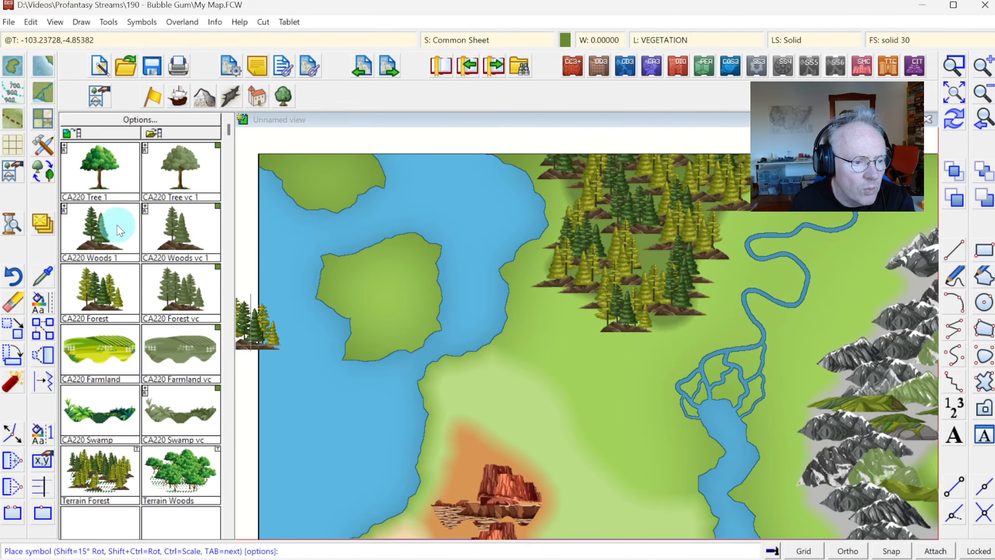
left_click(537, 304)
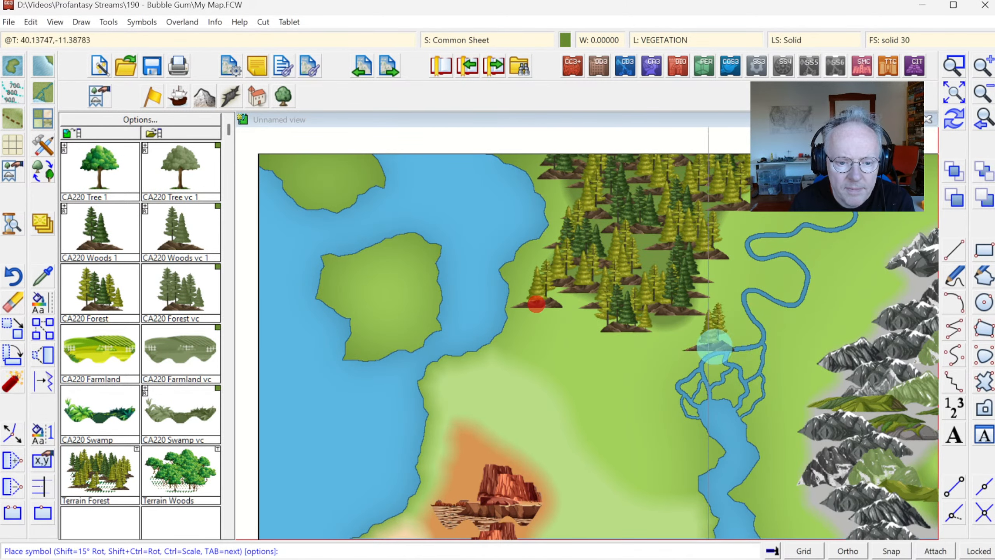
left_click(697, 326)
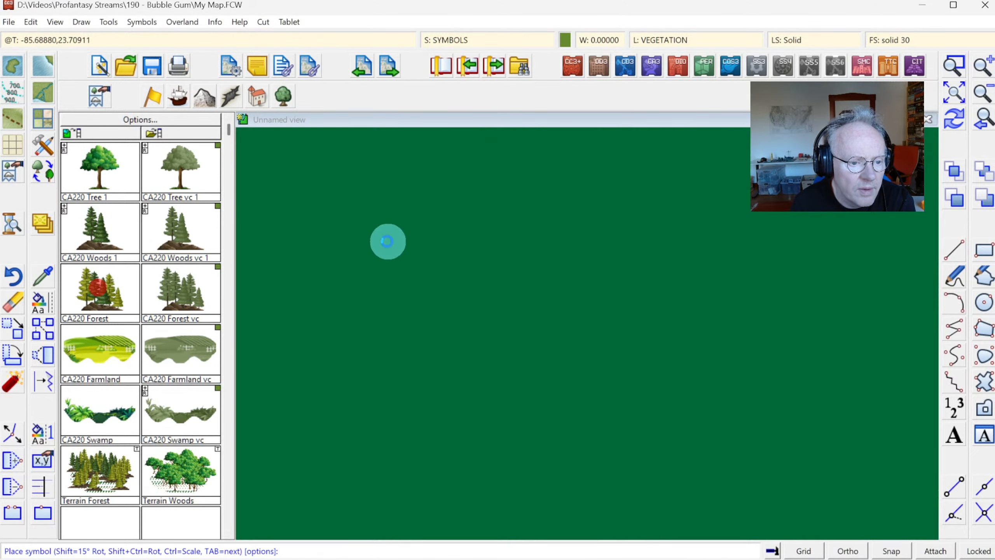
- Plant a CA220 Forest symbol on the larger northwestern island and surround it with five CA220 Woods 1 symbols
left_click(382, 275)
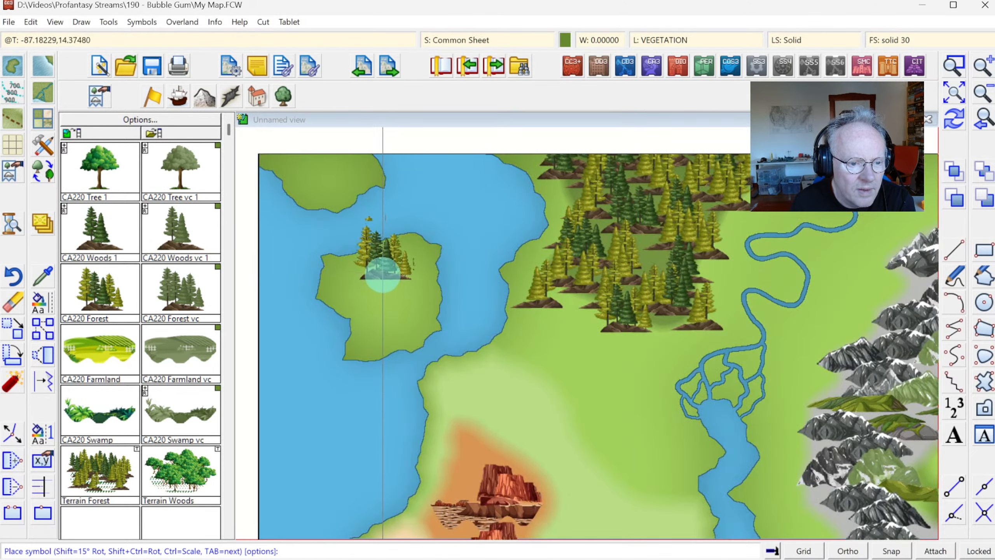
left_click(388, 292)
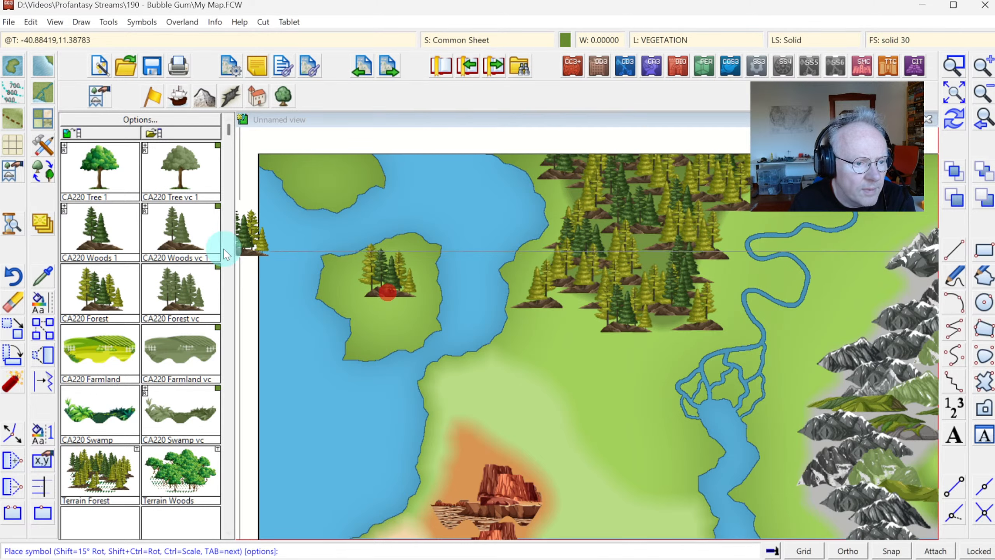
left_click(119, 231)
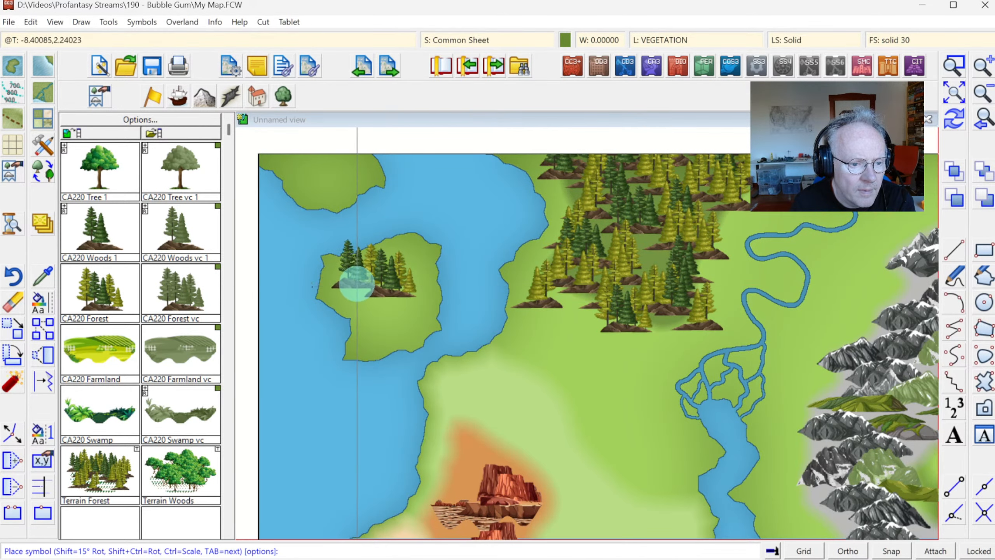
left_click(354, 281)
left_click(404, 307)
left_click(379, 338)
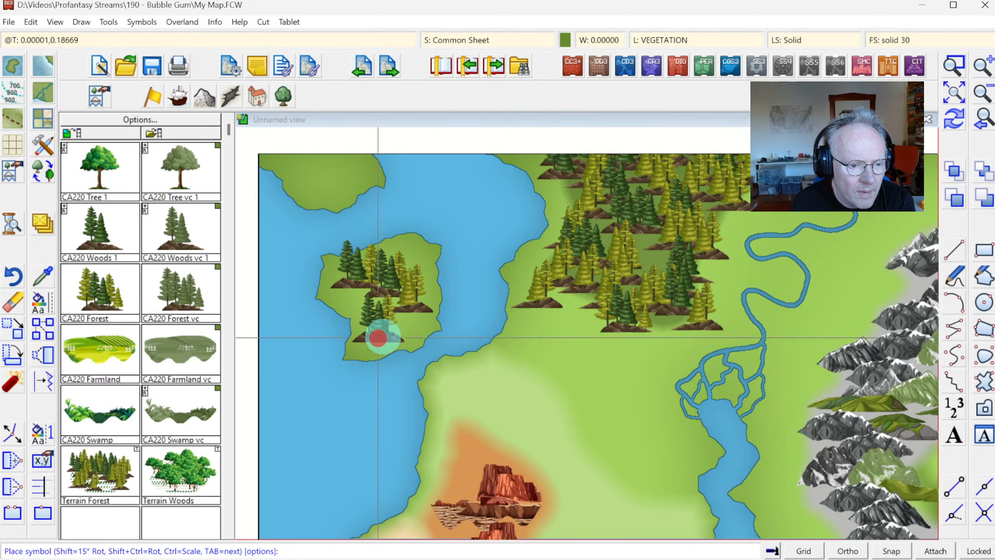
left_click(377, 312)
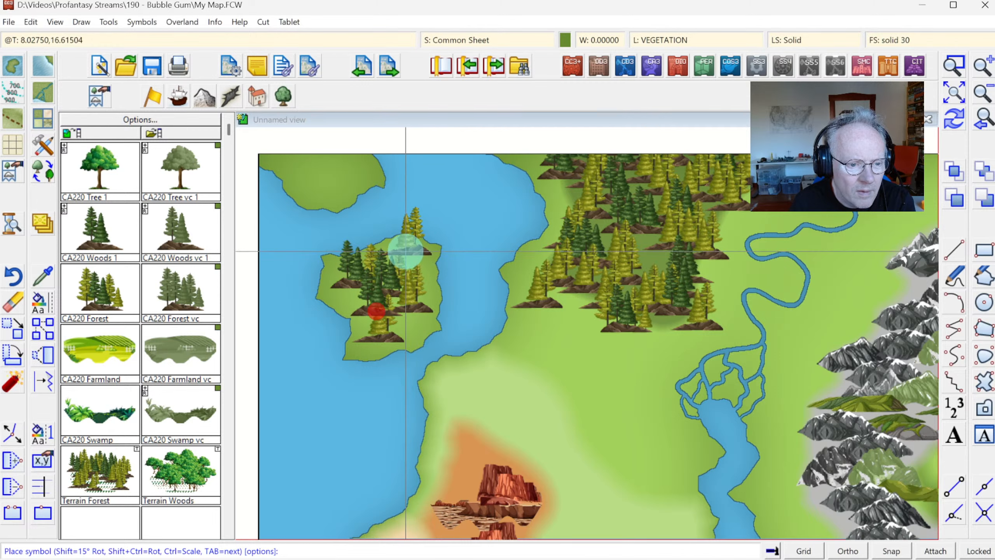
left_click(406, 251)
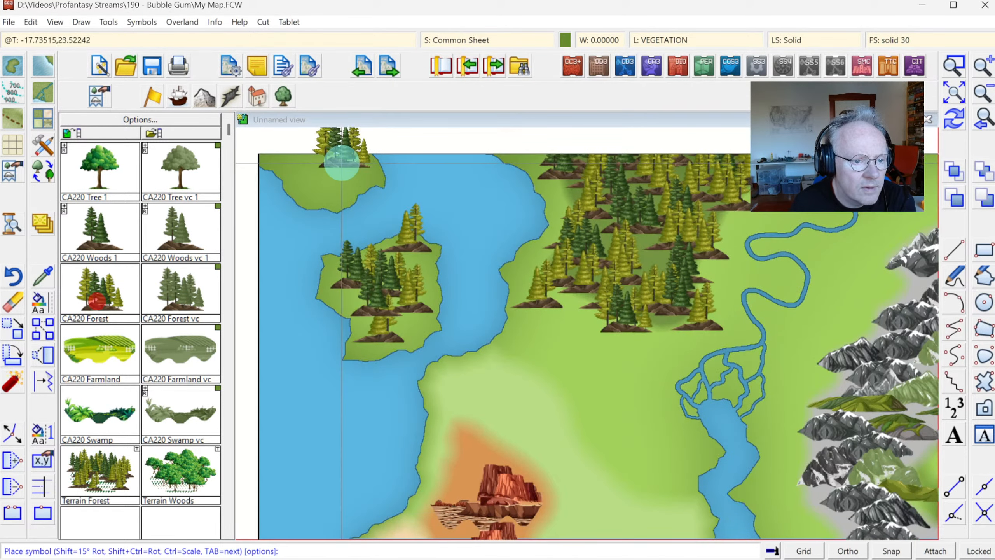
- Fill the land in the map's northwest corner with a CA220 Forest symbol and two CA220 Woods 1 symbols
left_click(340, 168)
left_click(169, 241)
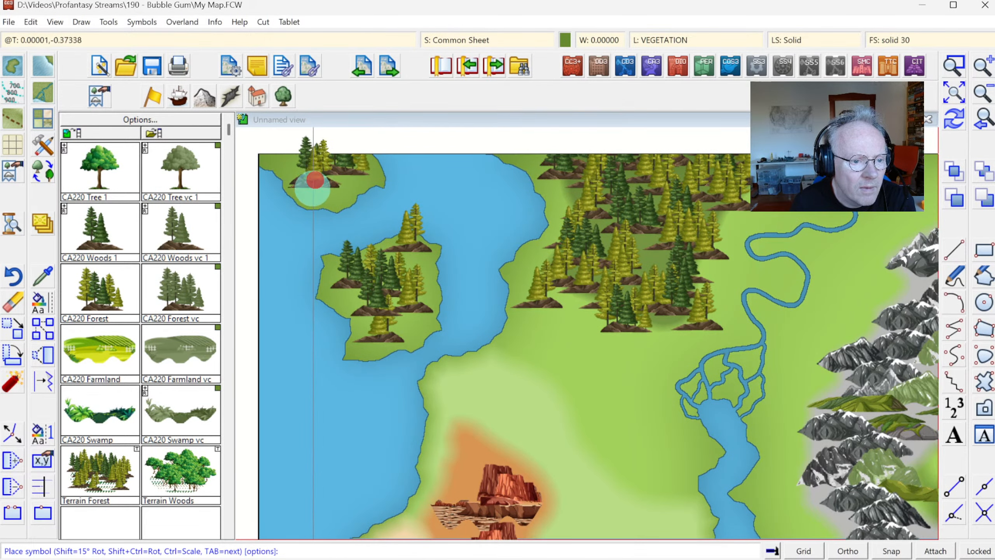
left_click(323, 194)
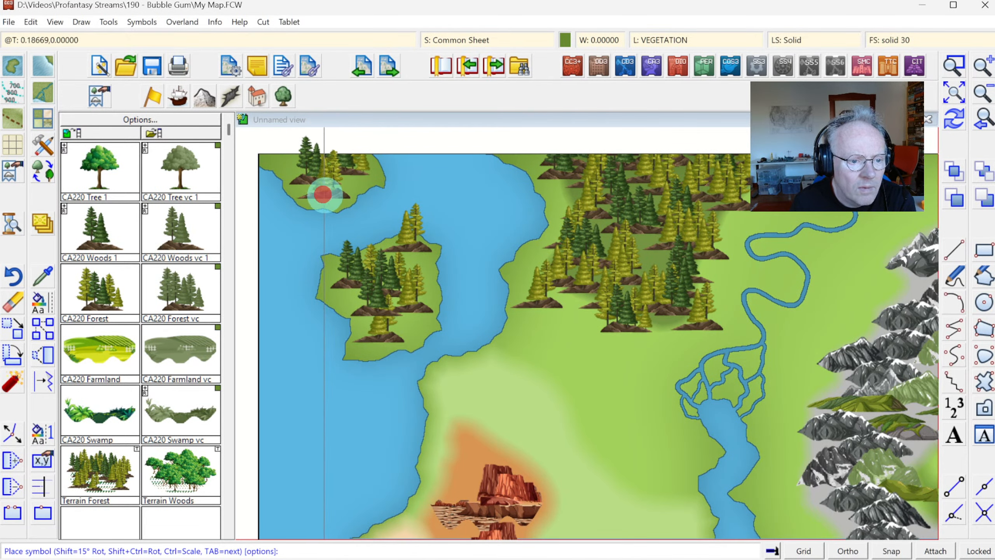
left_click(954, 120)
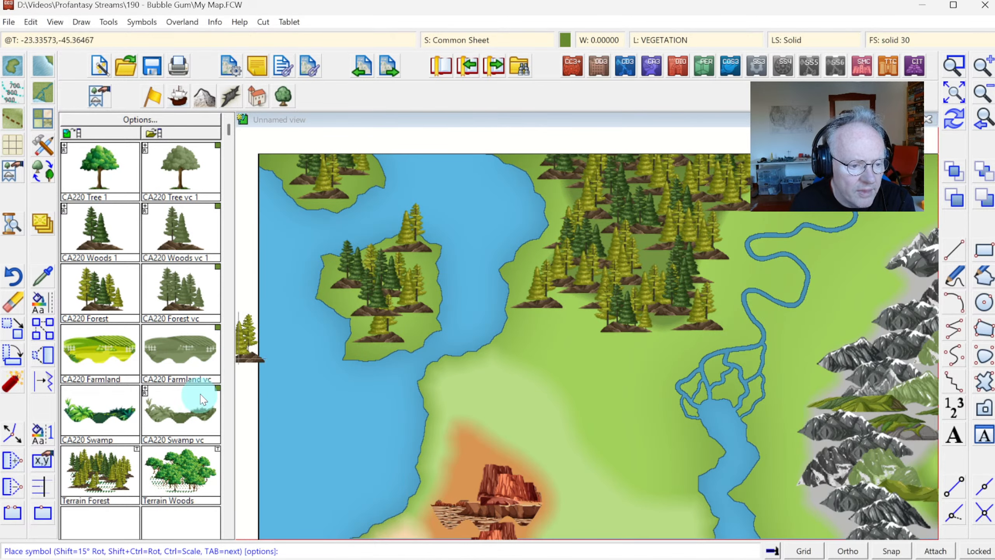
- Draw a Terrain Woods area directly south of the conifer forest, between the western coast and the river delta
left_click(178, 475)
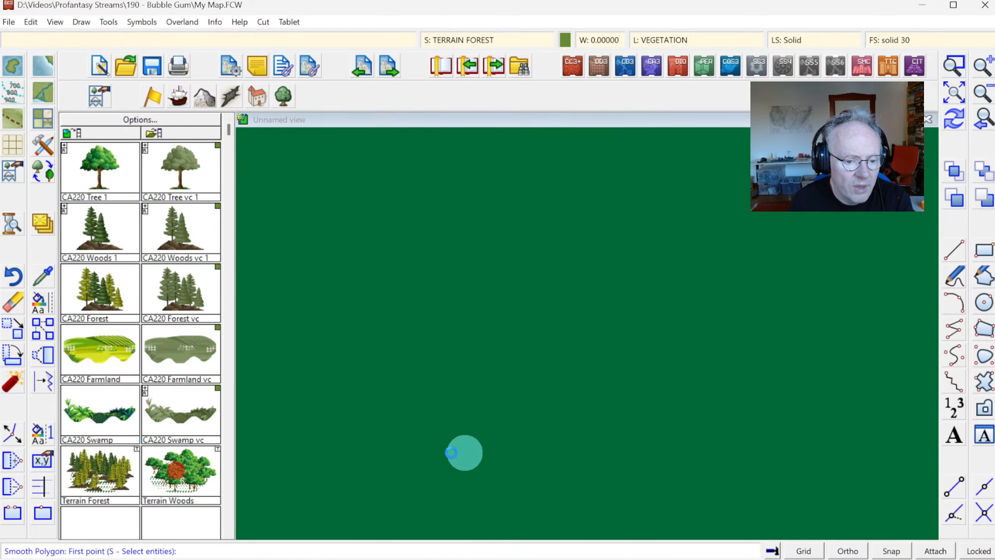
left_click(561, 324)
mouse_move(562, 323)
left_mouse_down()
mouse_move(507, 349)
mouse_move(582, 456)
mouse_move(619, 479)
mouse_move(628, 407)
mouse_move(651, 353)
mouse_move(590, 341)
mouse_move(584, 326)
left_mouse_up()
right_click(584, 327)
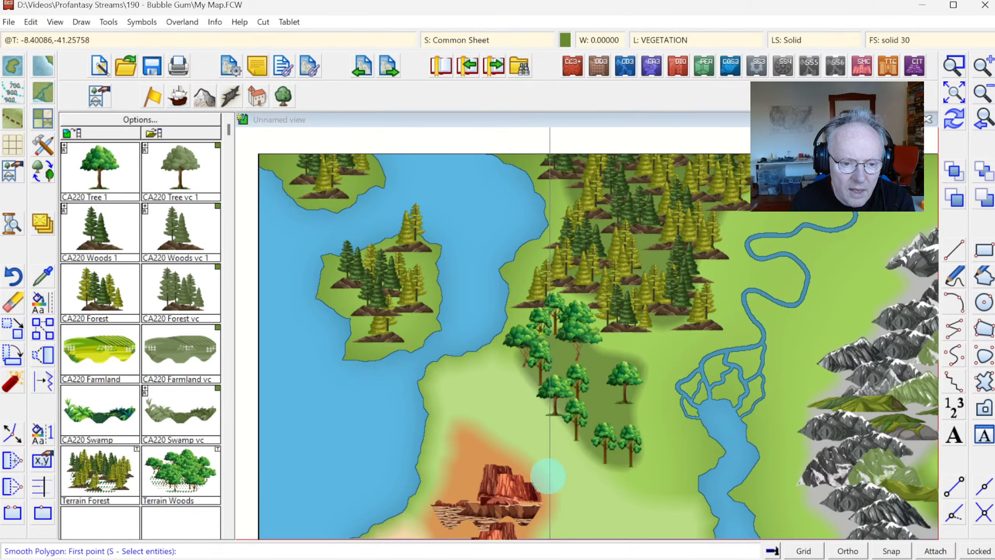
- Place five CA220 Tree 1 symbols around the edges of the Terrain Woods area and along the conifer forest's southern border
right_click(483, 412)
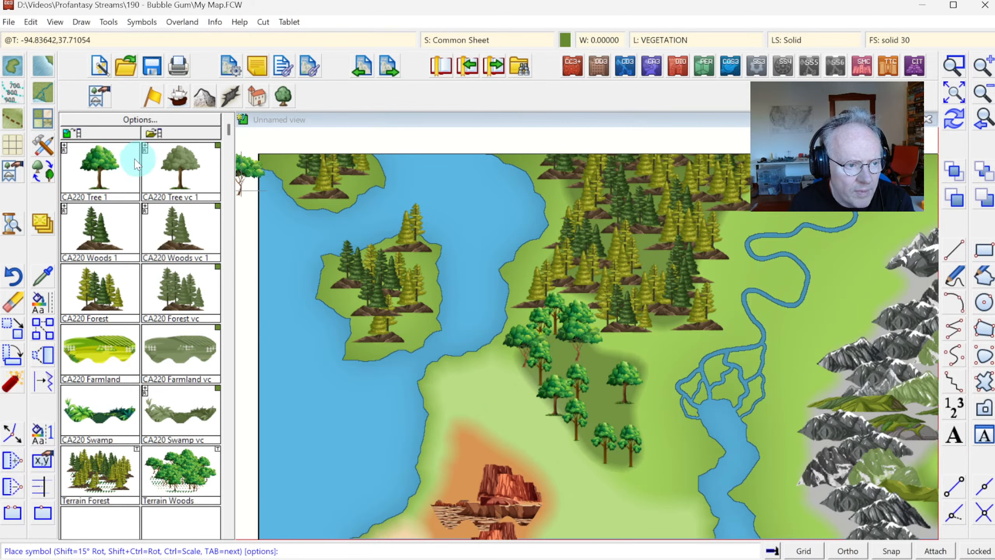
left_click(635, 339)
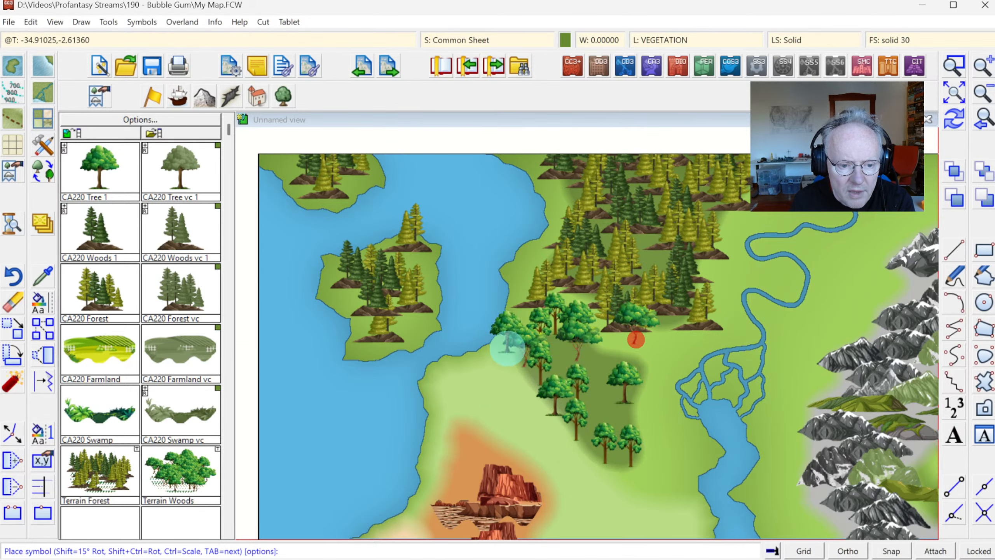
left_click(505, 368)
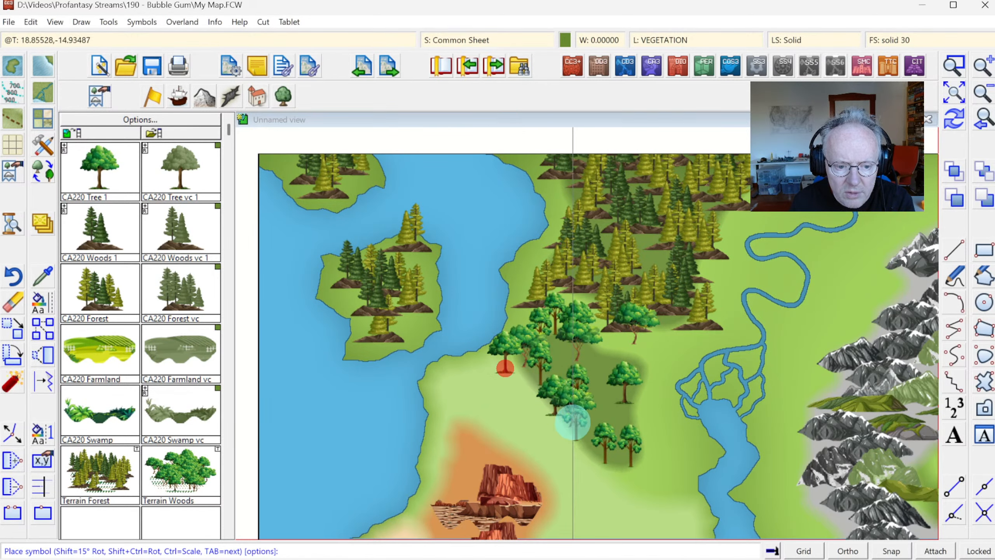
left_click(565, 440)
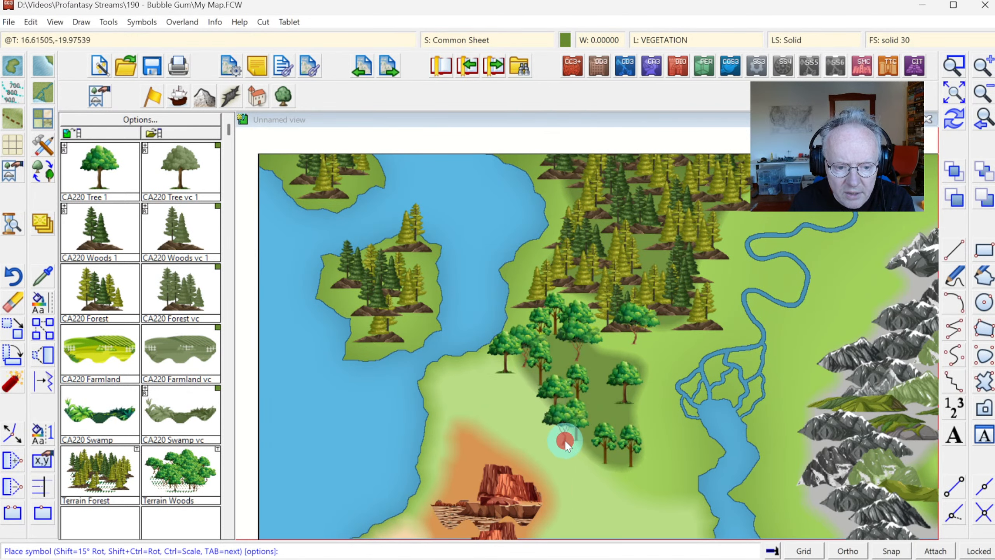
left_click(619, 477)
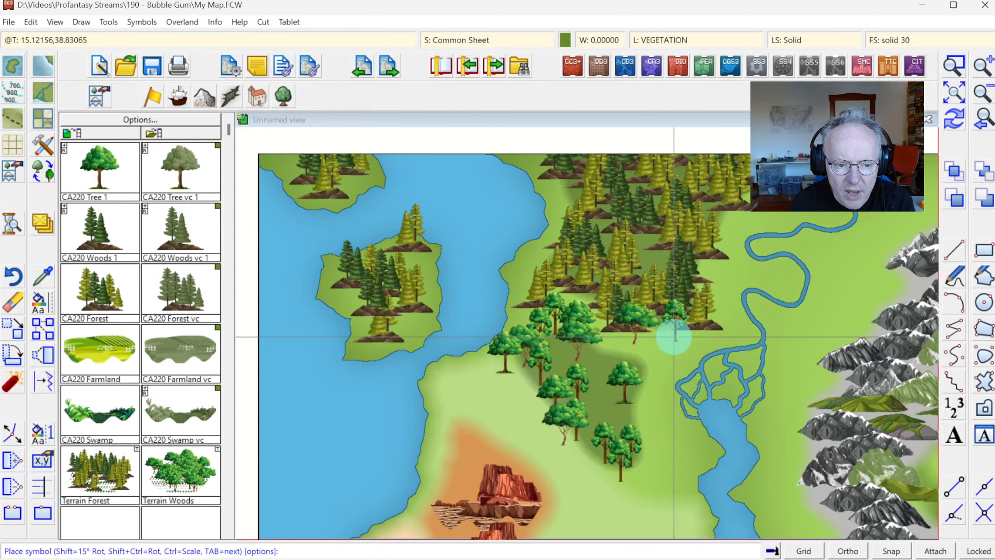
left_click(675, 336)
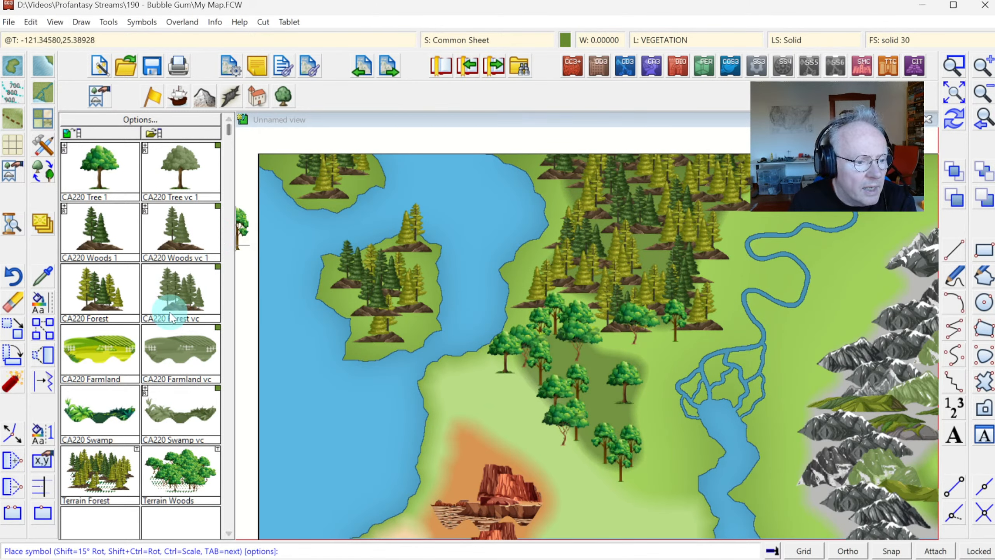
- Mix three CA220 Woods 1 symbols into the deciduous woods, at the northern edge, in the center and at the southwestern edge
left_click(105, 245)
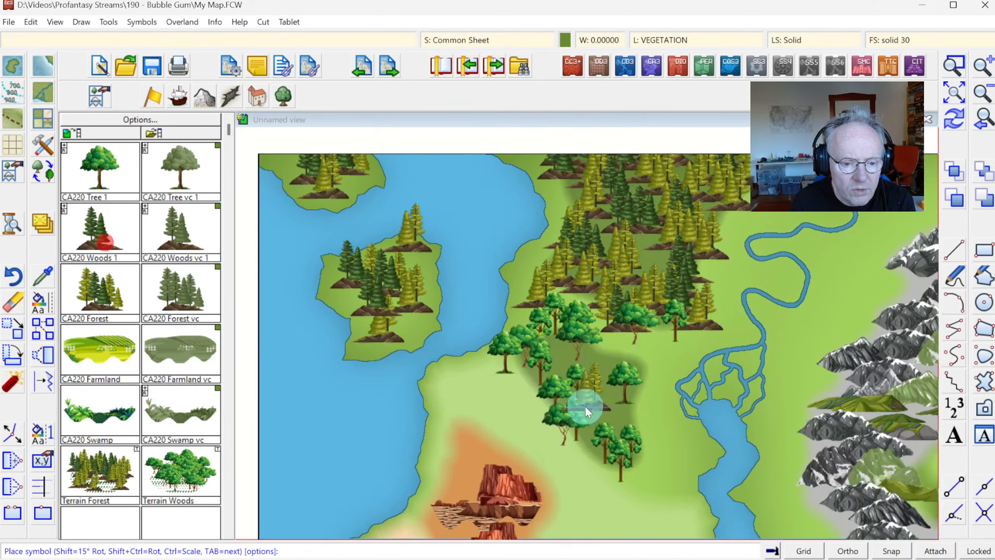
left_click(607, 353)
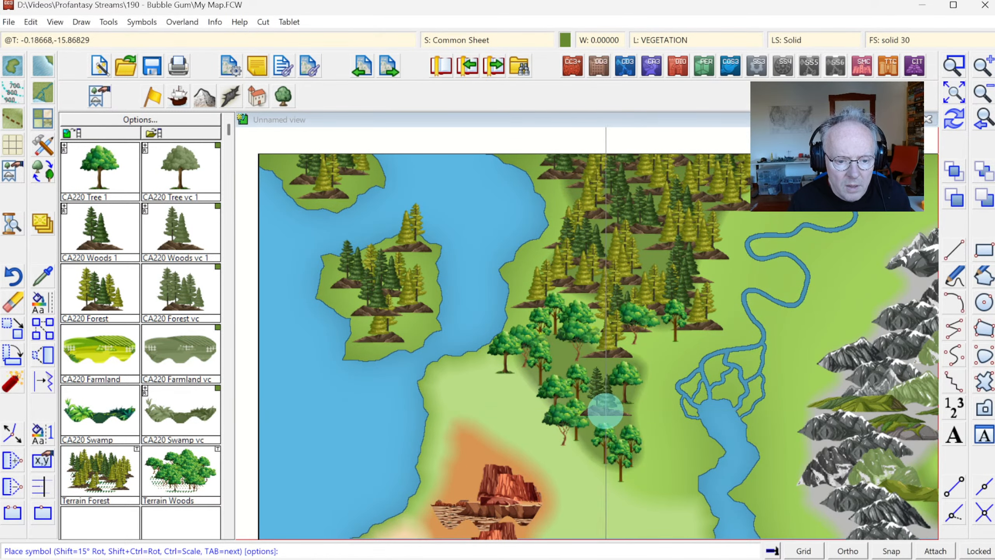
left_click(600, 412)
left_click(560, 448)
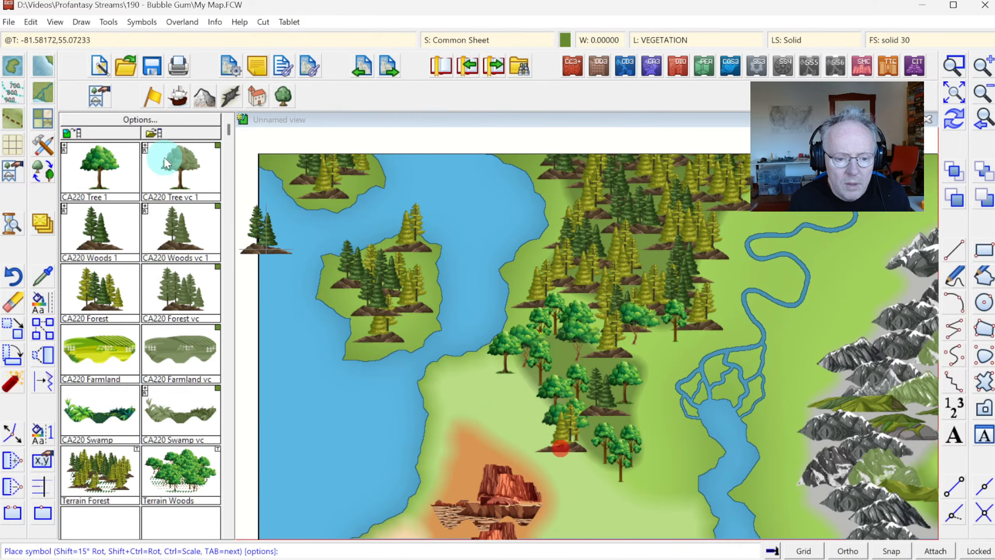
- Start placing CA220 Woods 1 symbols around the northern end of the northeastern mountain range
left_click(982, 122)
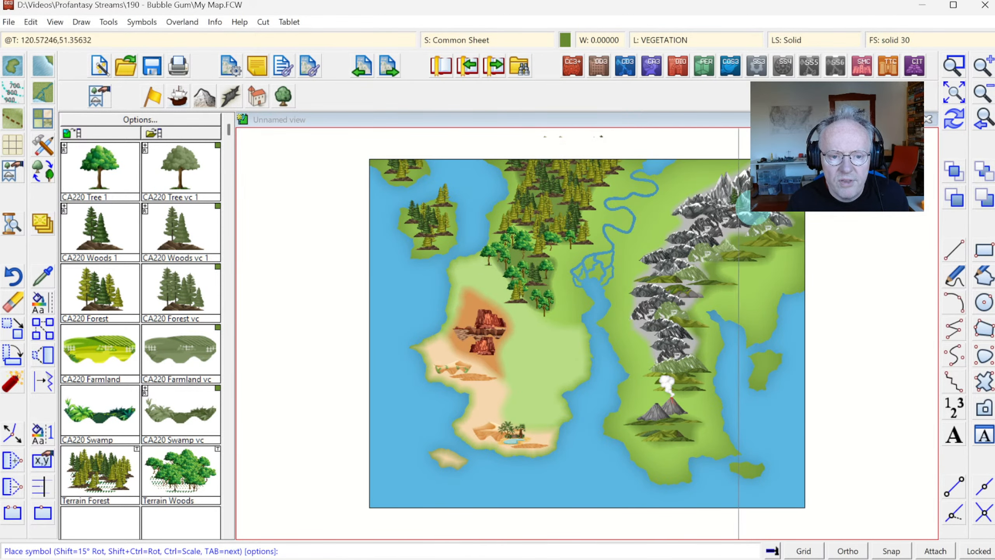
left_click(953, 67)
left_click(591, 142)
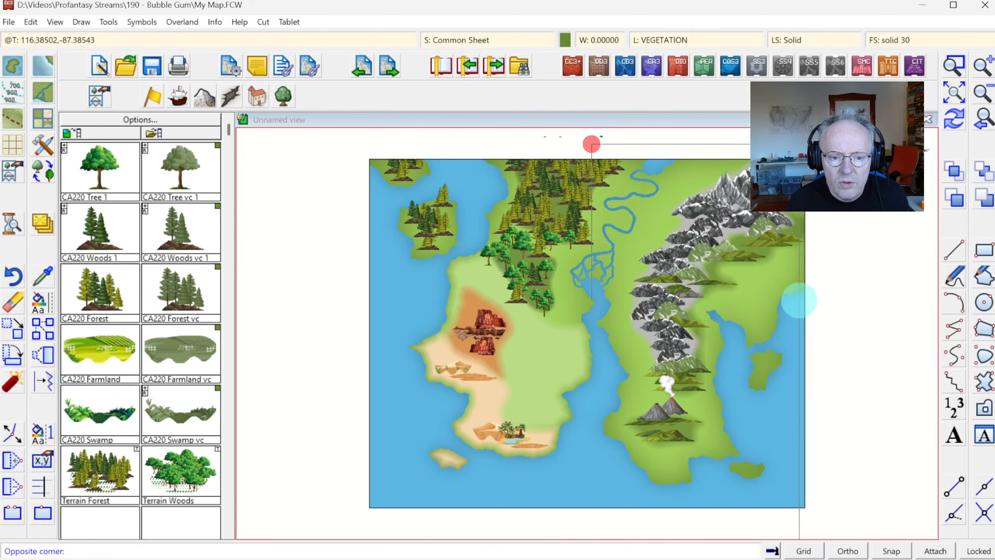
left_click(817, 314)
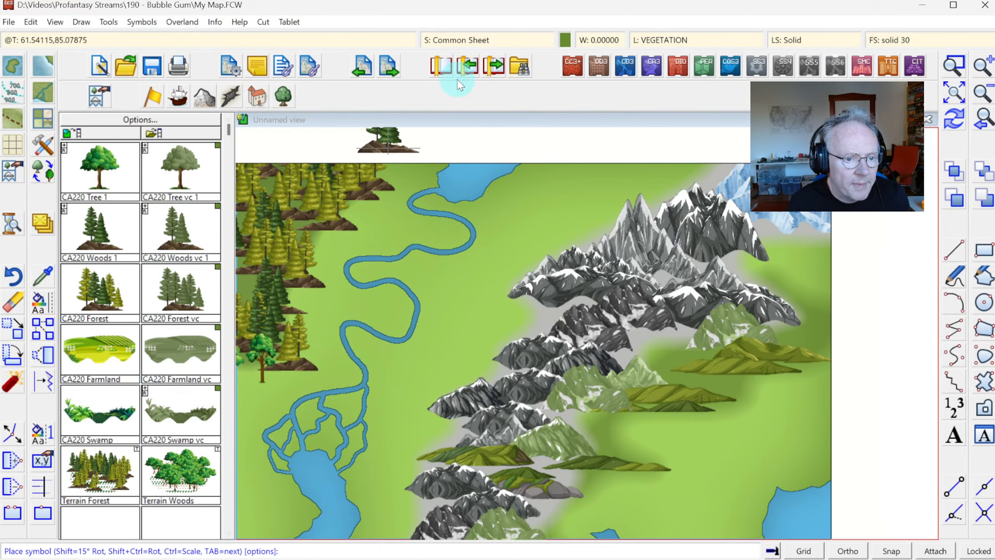
left_click(99, 210)
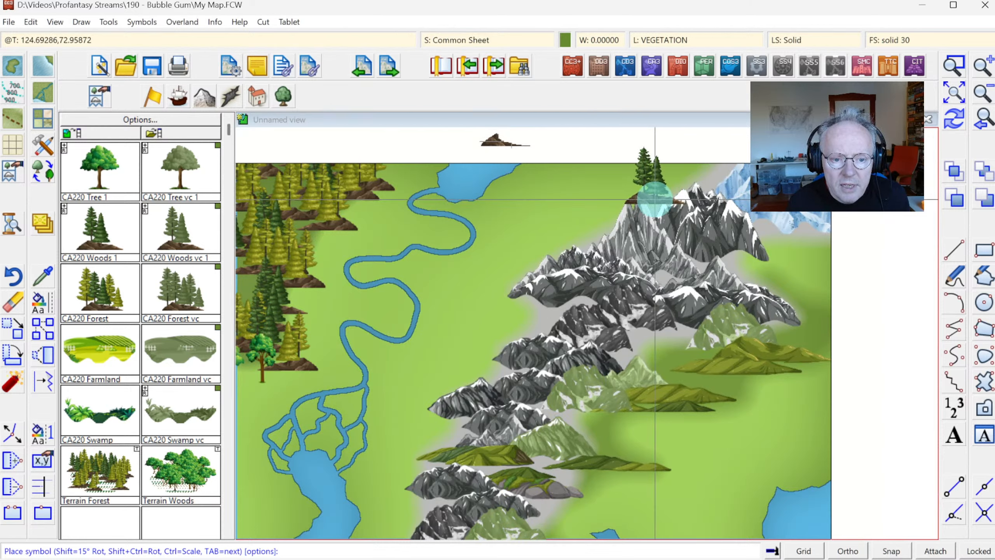
- Place five conifer woods symbols along the northwestern foot of the snow-capped mountains, from the highest peaks down toward the southwest
left_click(654, 200)
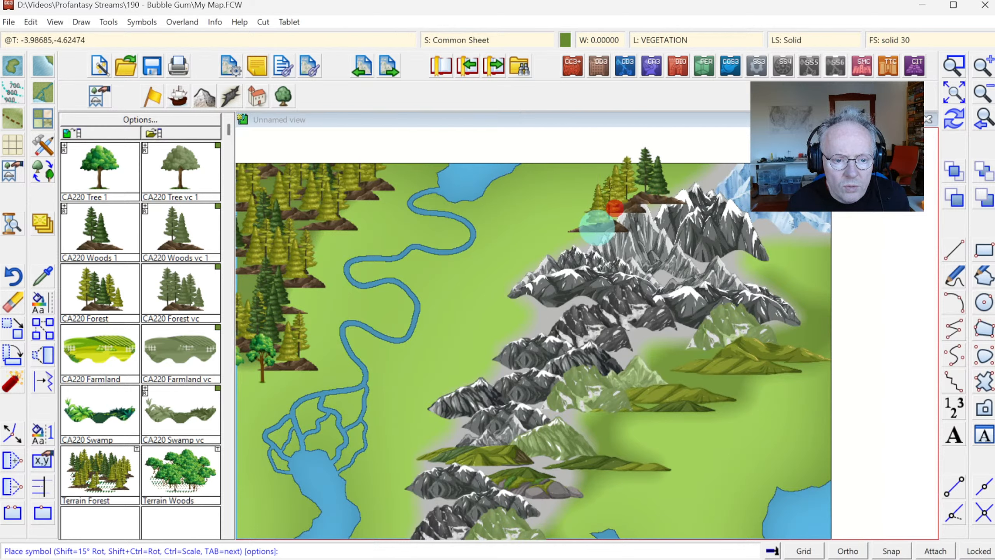
left_click(572, 211)
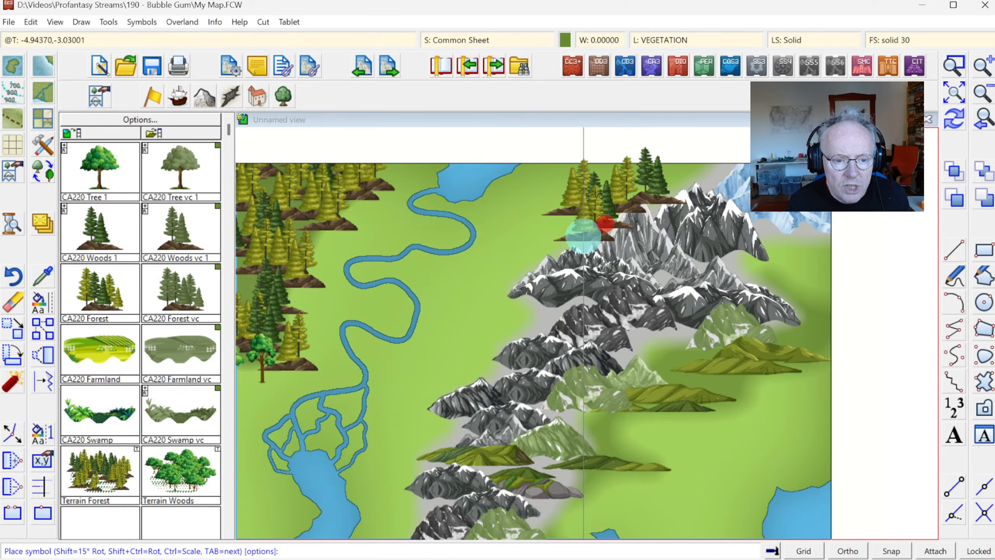
left_click(574, 239)
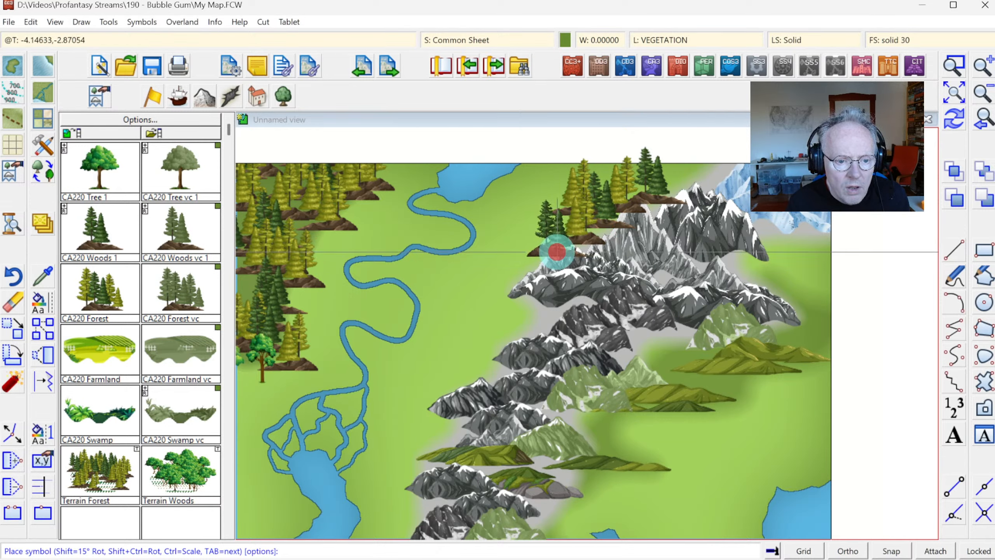
left_click(531, 265)
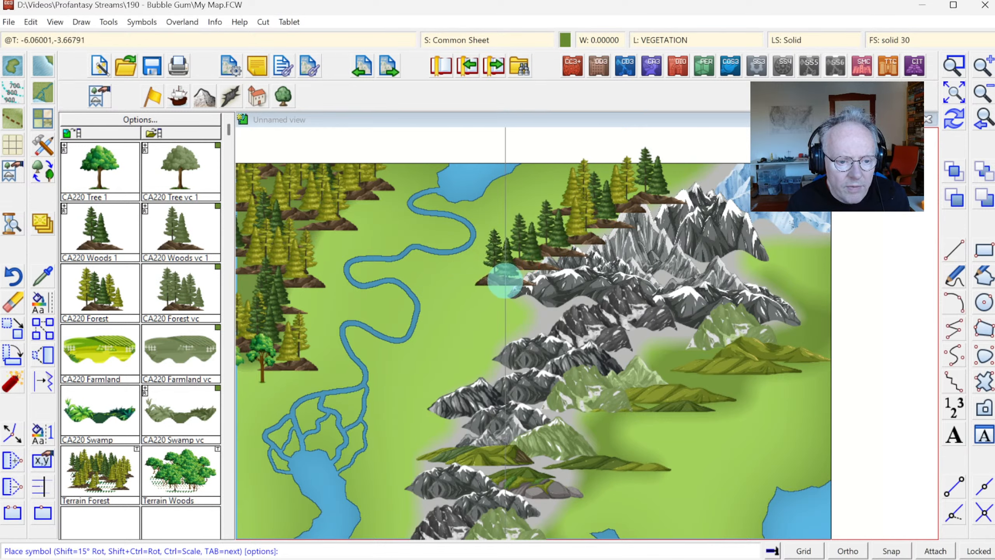
left_click(508, 279)
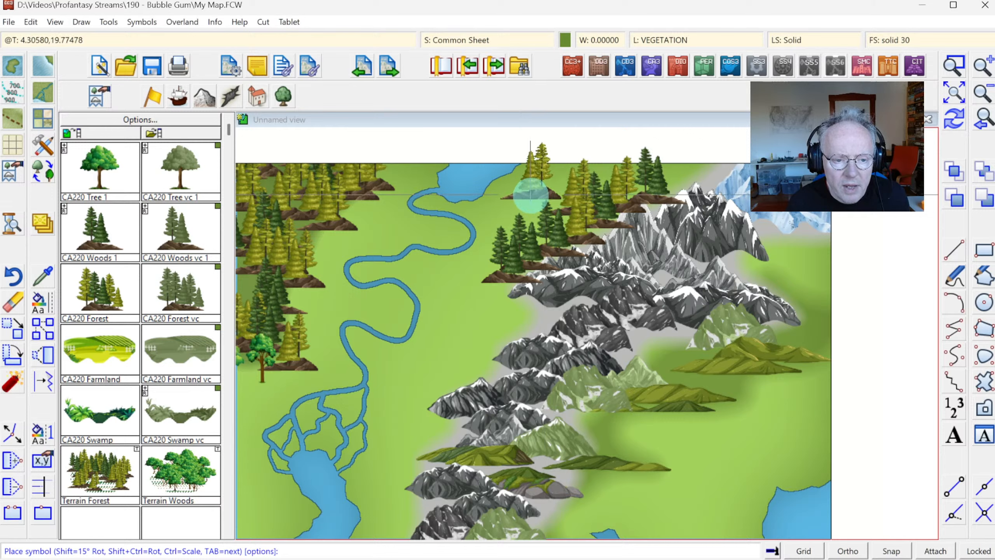
- Add one conifer woods symbol at the northern map edge and four more down the western flank of the mountain range
left_click(534, 196)
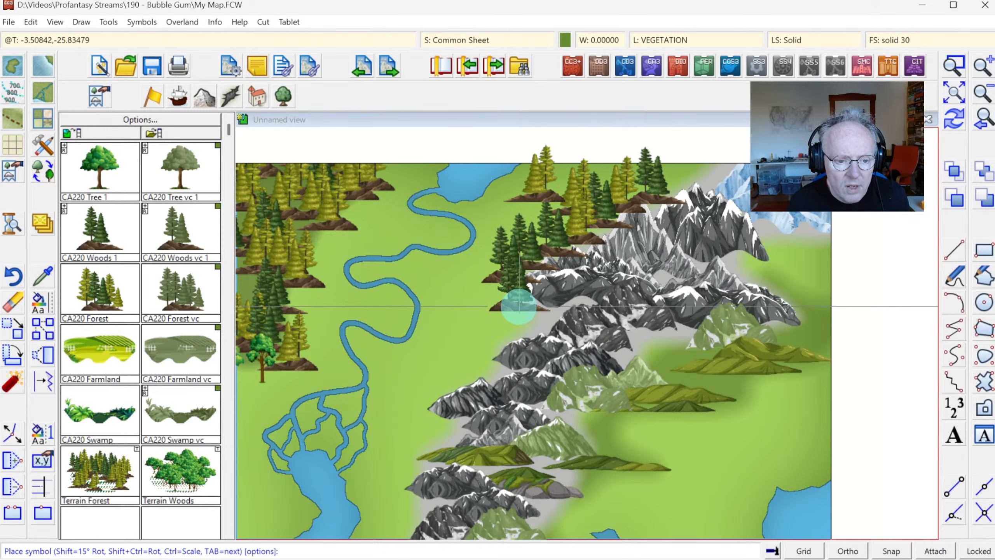
left_click(518, 302)
left_click(538, 328)
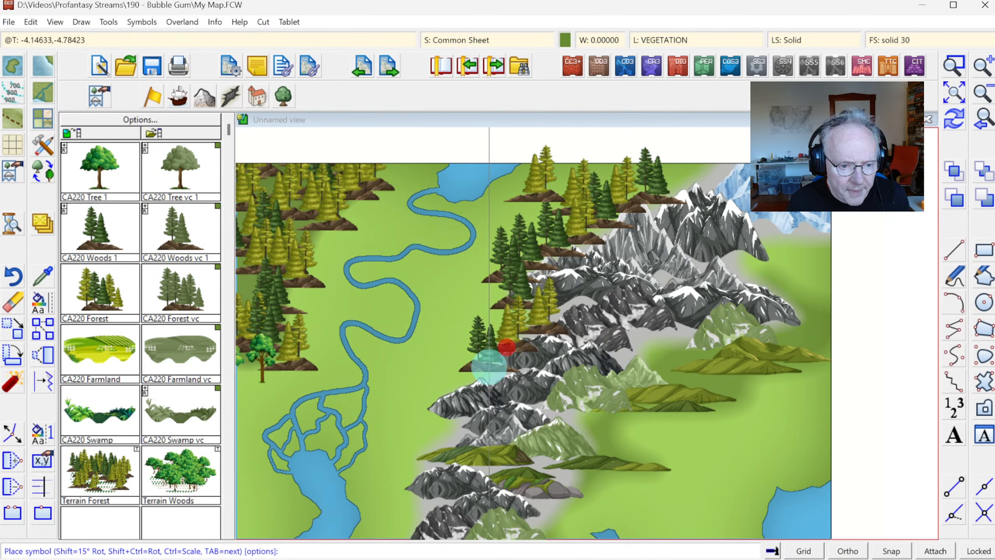
left_click(484, 378)
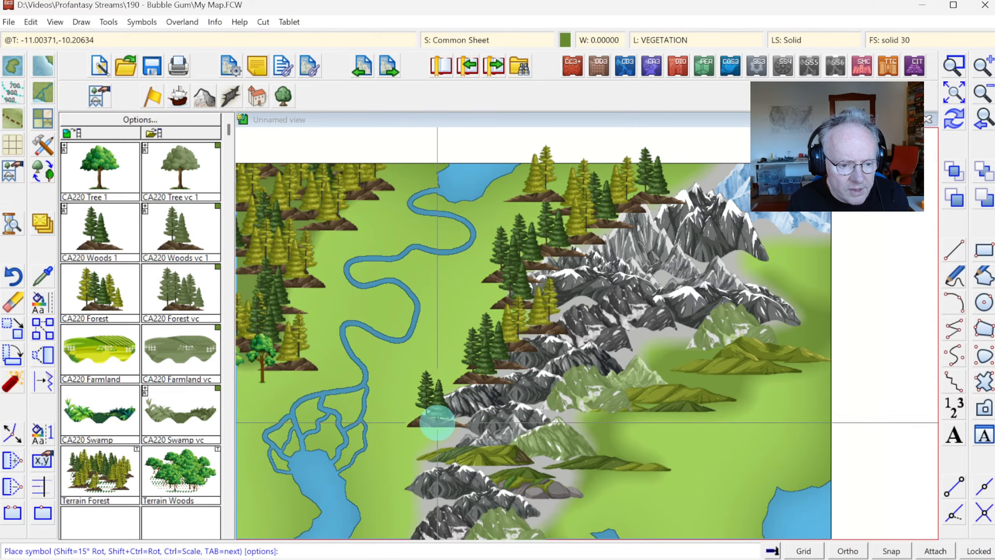
left_click(435, 417)
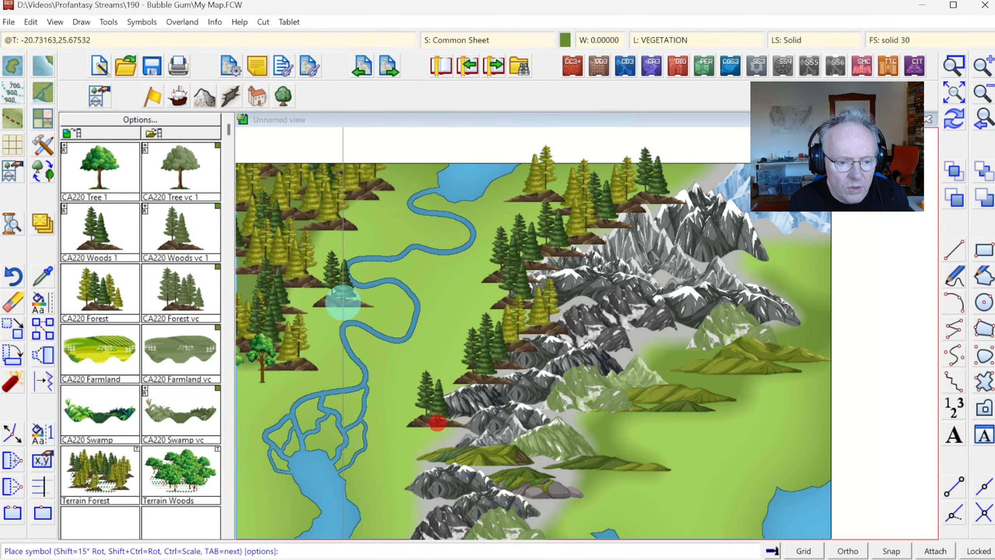
- Sort the symbols in the map, selecting them by the Symbol Reference entity type
left_click(143, 22)
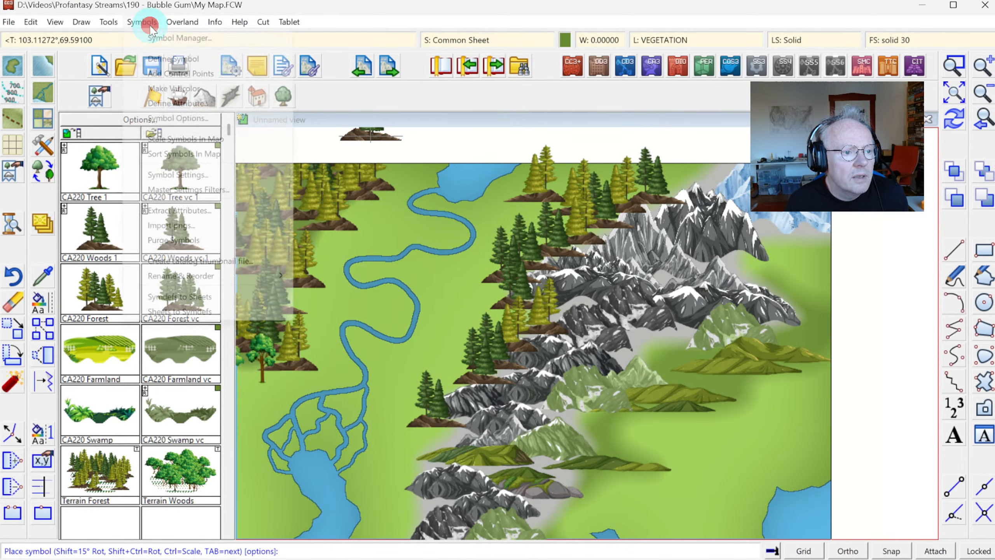
left_click(175, 154)
right_click(408, 212)
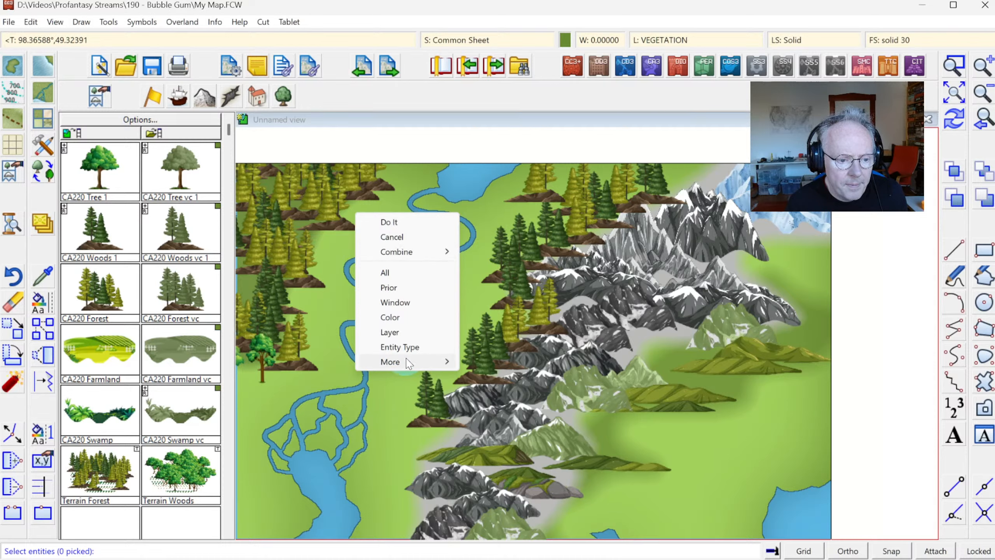
left_click(403, 347)
left_click(440, 384)
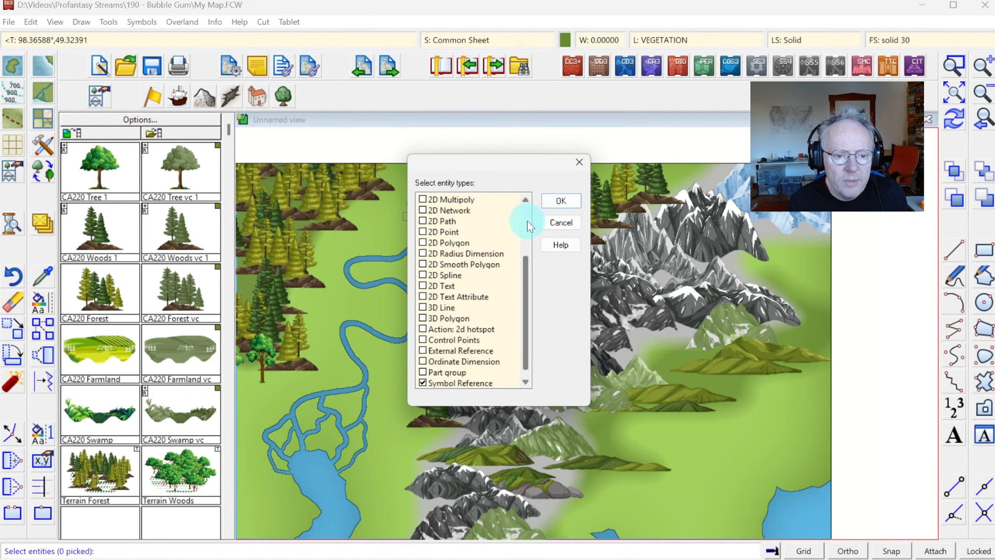
left_click(575, 202)
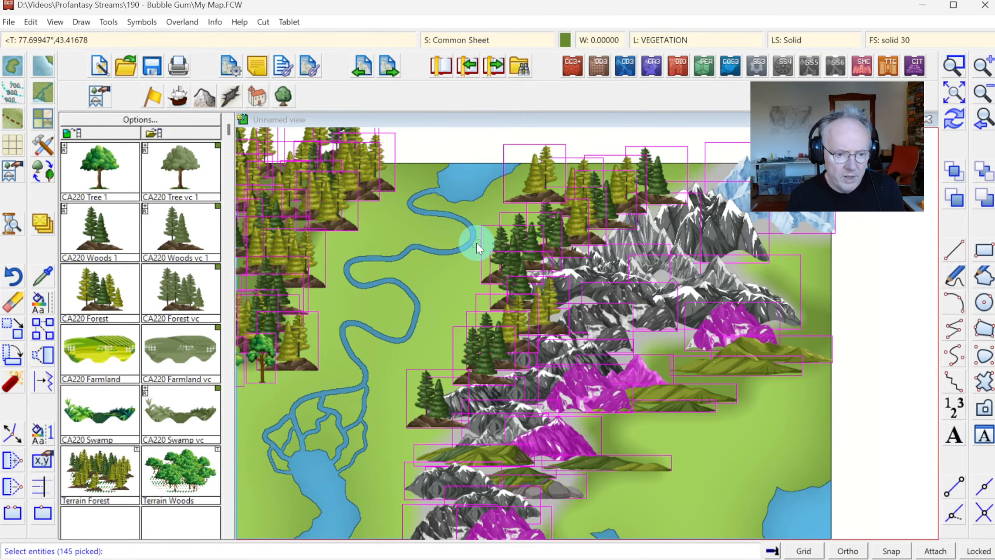
key("Return")
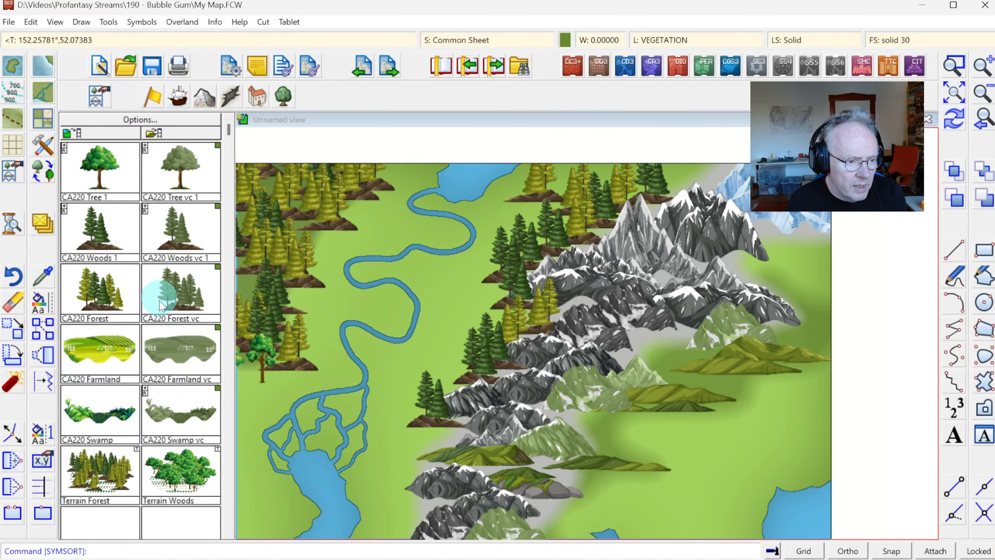
- Place one CA220 Tree 1 symbol on the olive-green hill just east of the mountains
left_click(109, 178)
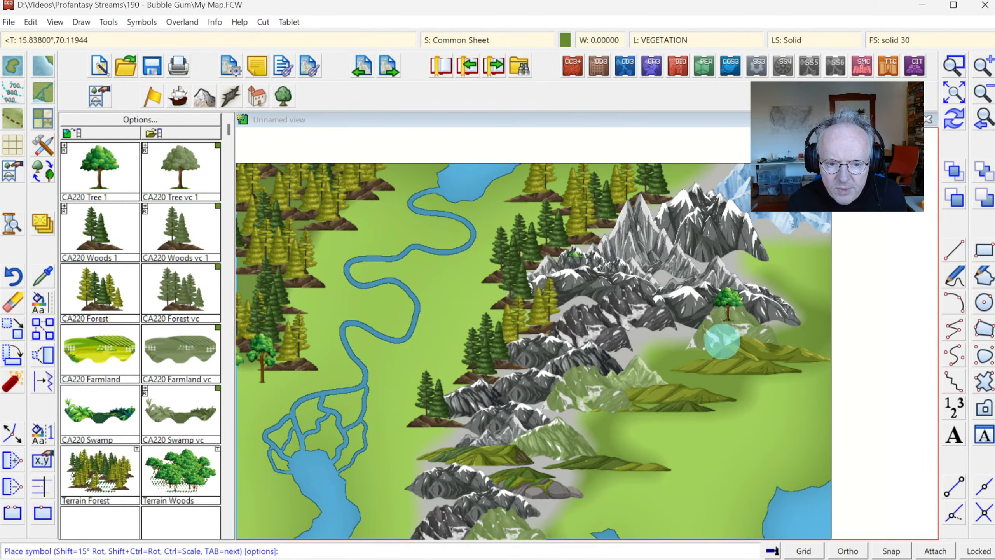
left_click(958, 68)
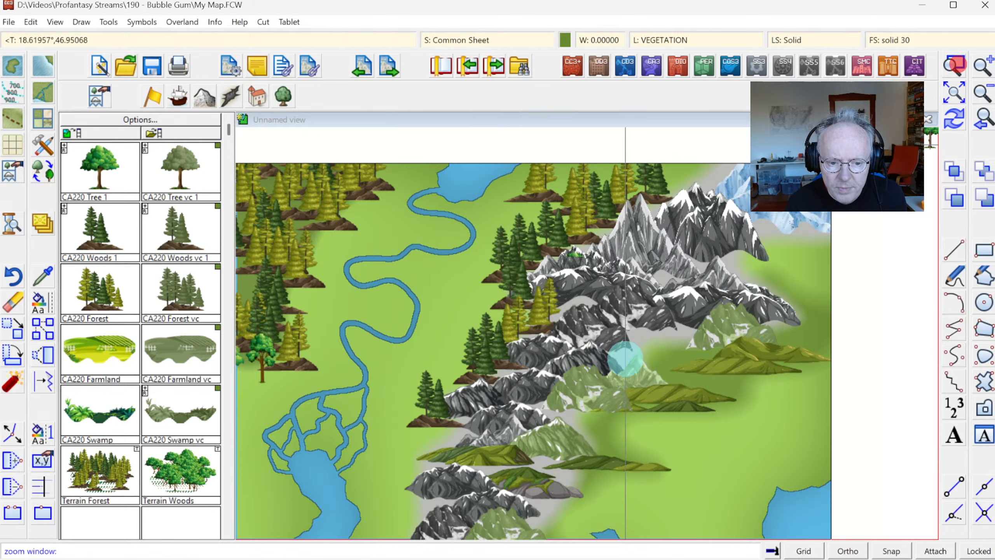
left_click(611, 348)
left_click(721, 429)
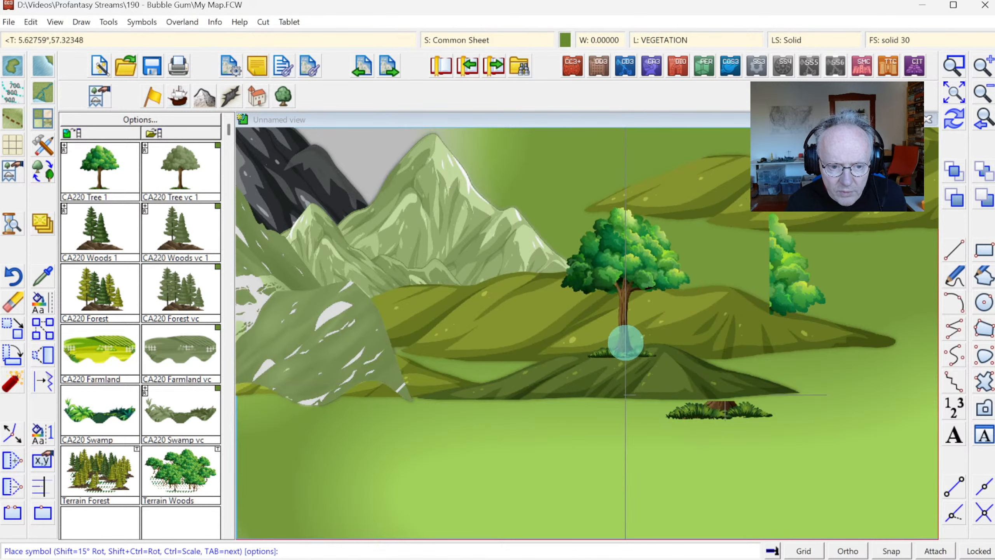
left_click(955, 119)
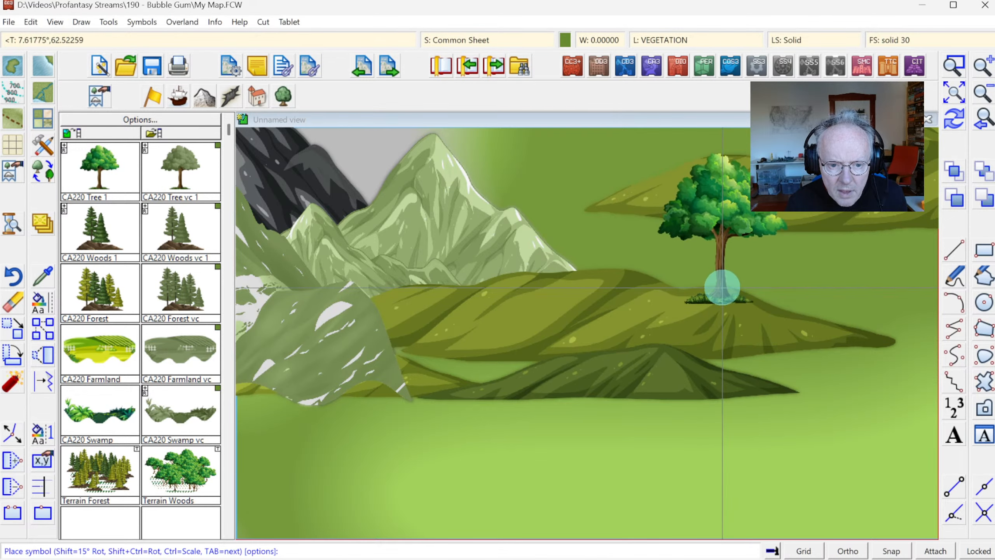
left_click(721, 288)
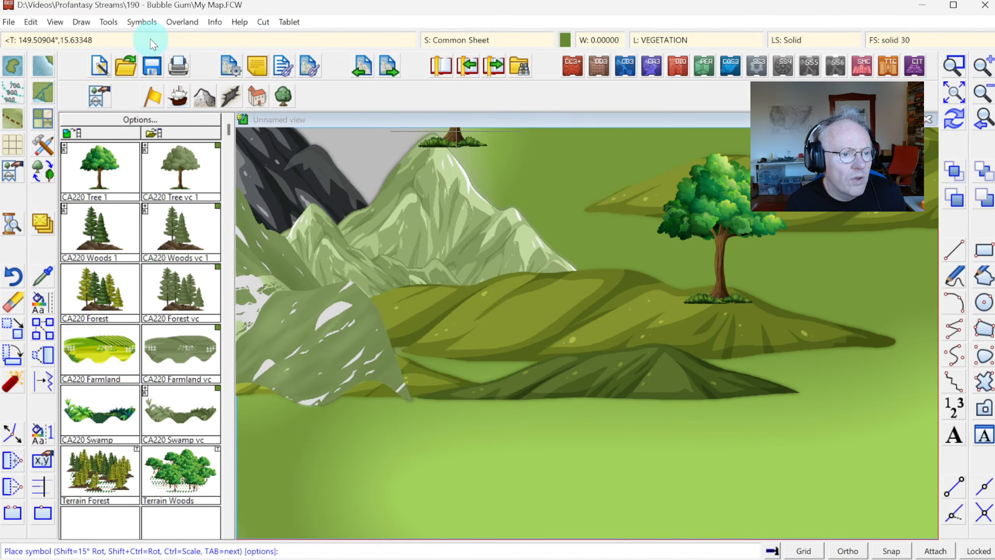
- Sort the symbols in the map again with the newly placed hill tree included
left_click(159, 22)
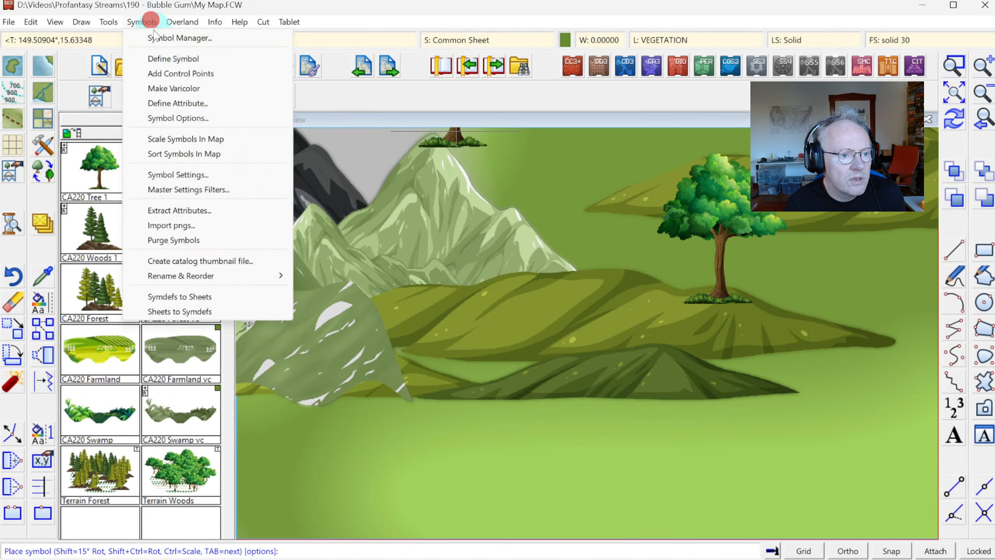
left_click(169, 153)
right_click(472, 267)
left_click(500, 325)
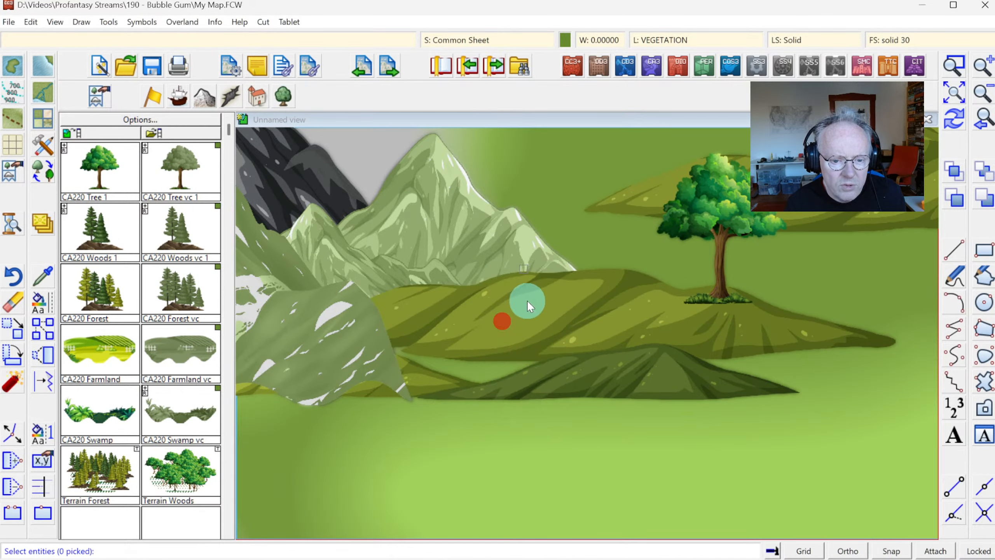
right_click(543, 298)
left_click(532, 303)
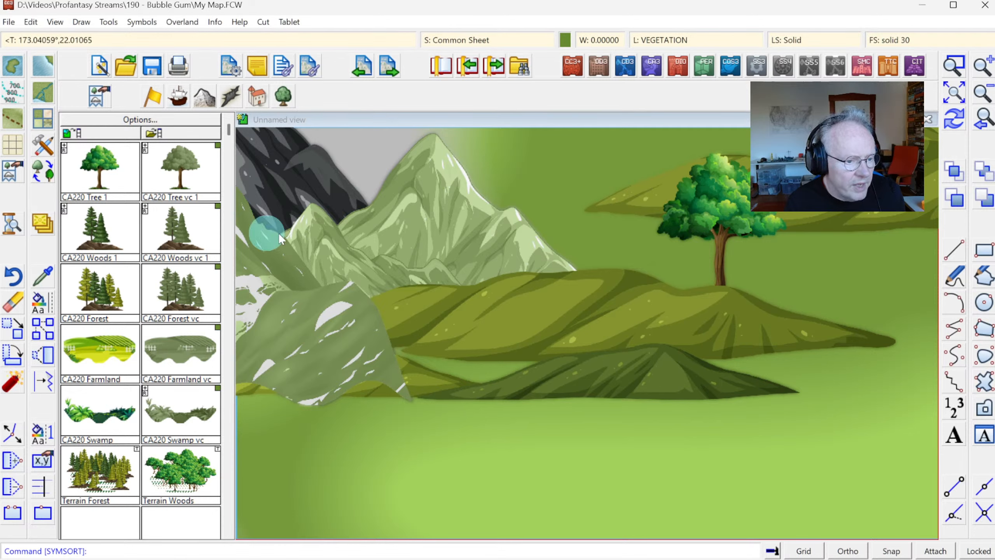
- Move the single tree on the hill to the SYMBOLS FRONT sheet
right_click(39, 222)
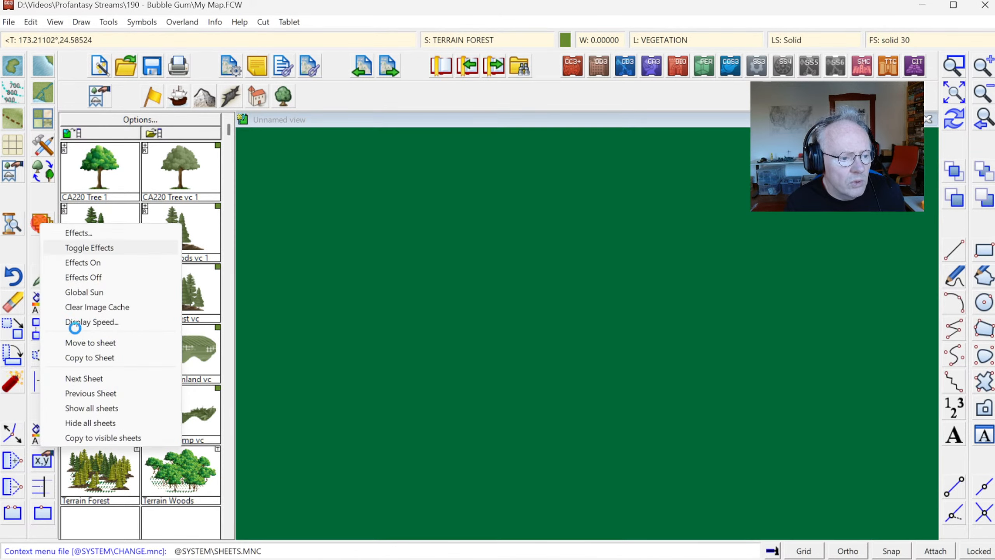
left_click(78, 342)
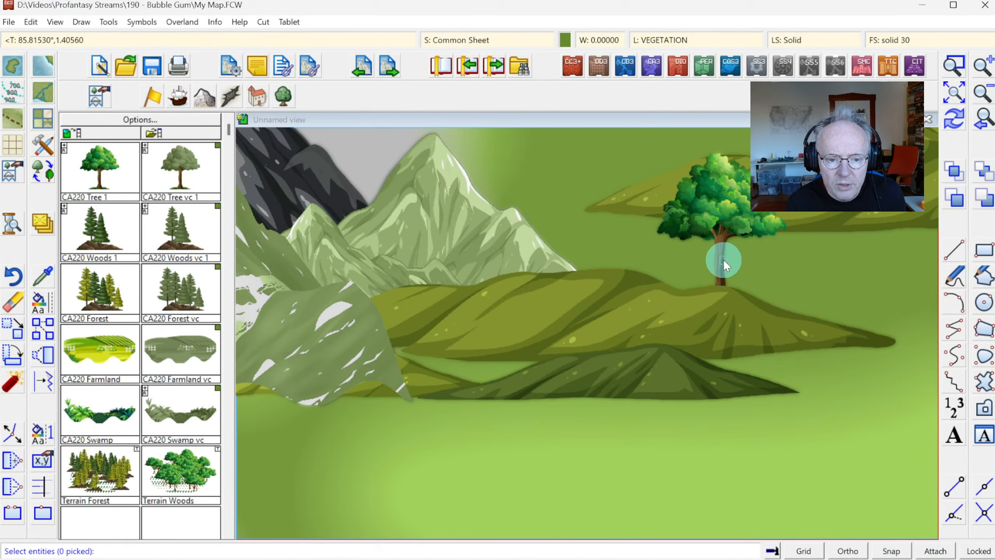
left_click(723, 260)
right_click(831, 272)
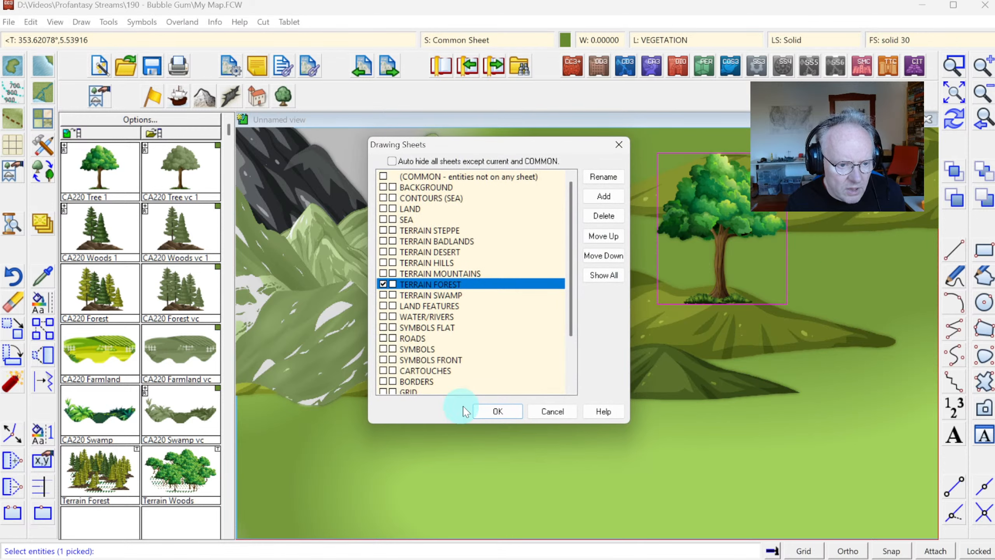
left_click(415, 360)
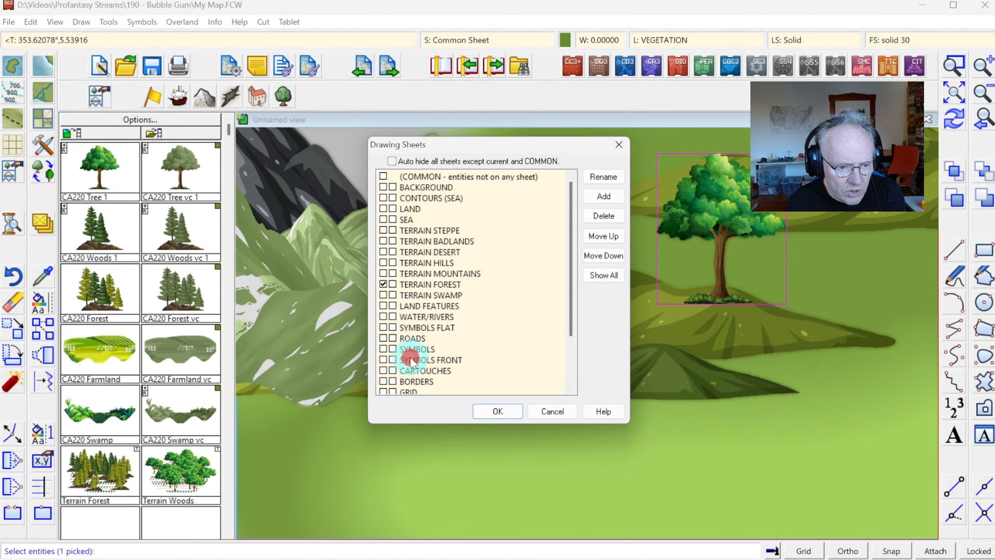
left_click(496, 410)
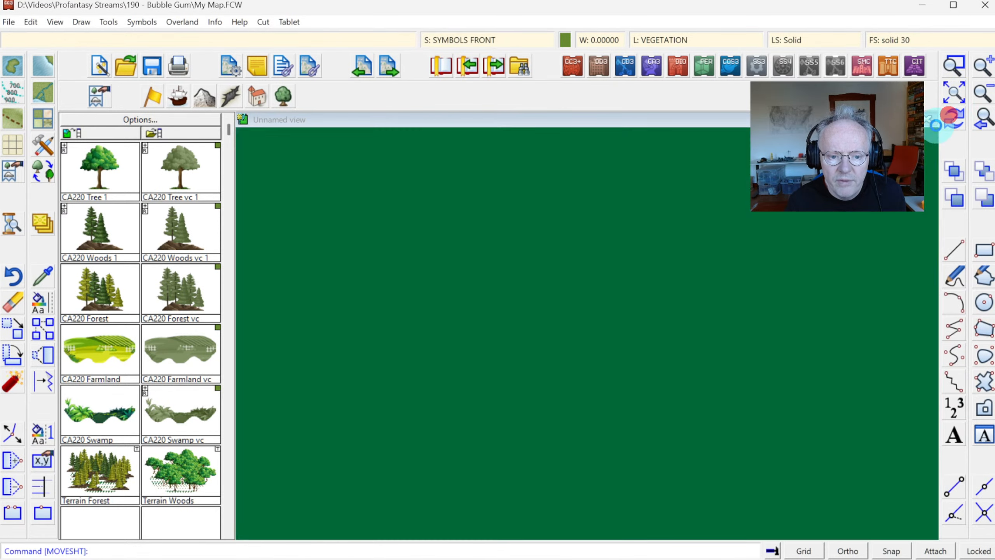
right_click(720, 294)
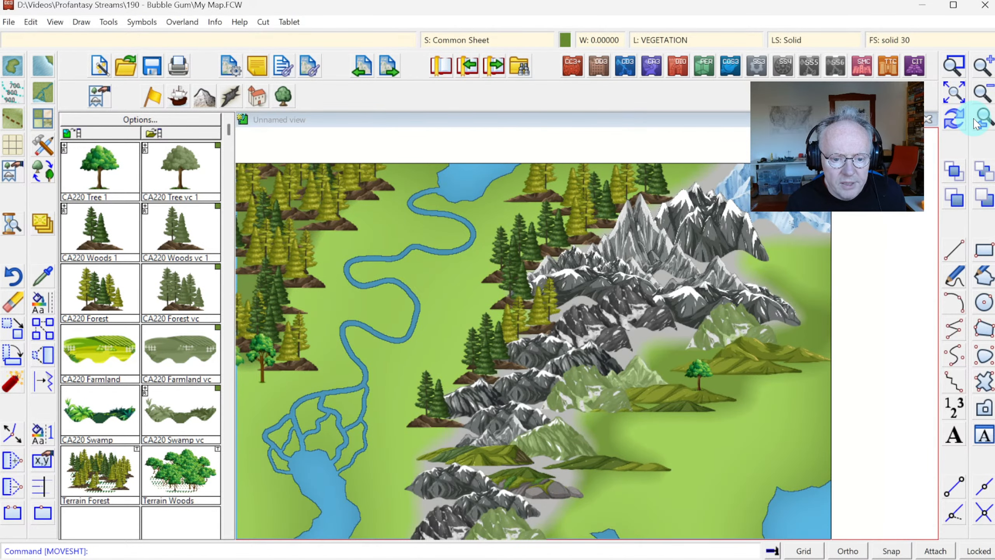
- Make SYMBOLS the current drawing sheet
left_click(475, 41)
left_click(376, 339)
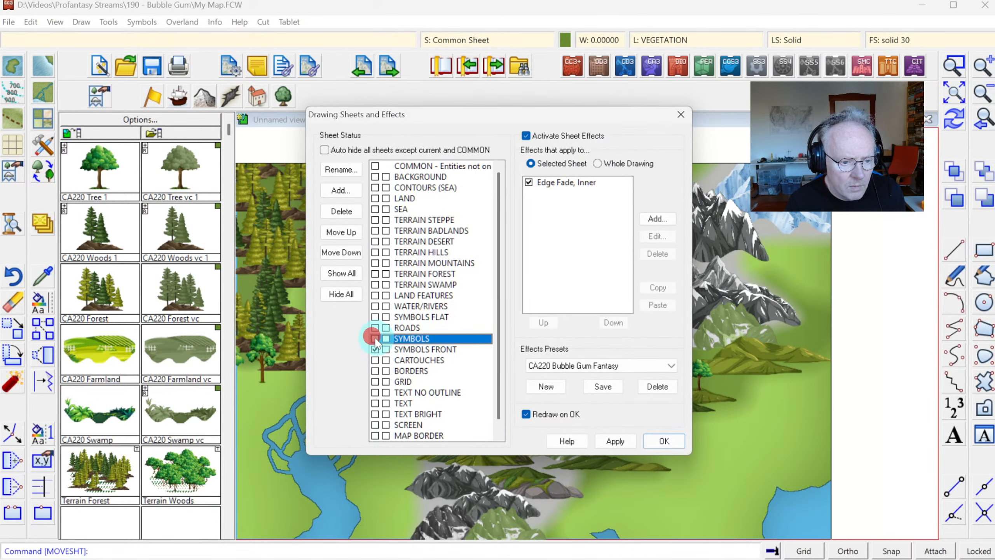
left_click(666, 442)
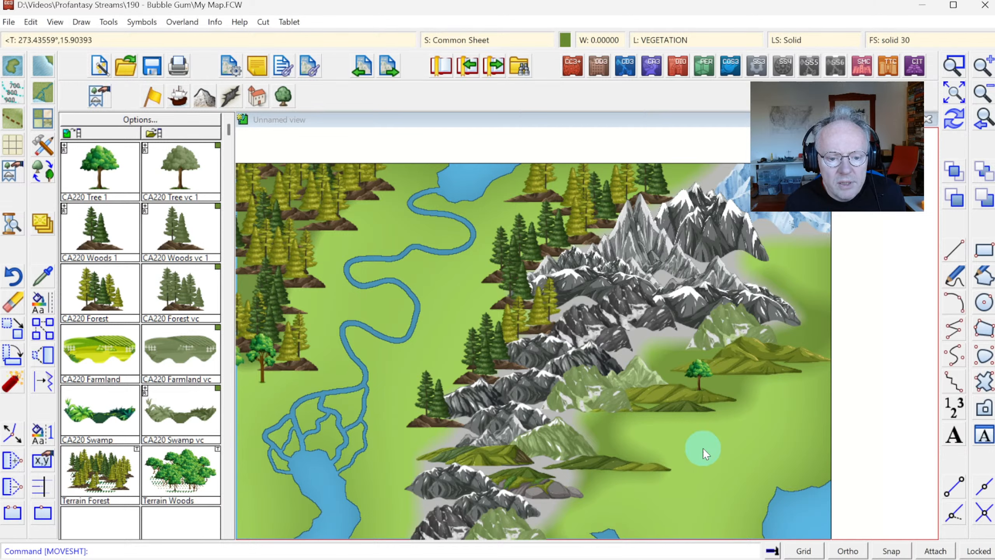
- Place one CA220 Woods 1 symbol beside the western edge of the southern mountain range
left_click(953, 90)
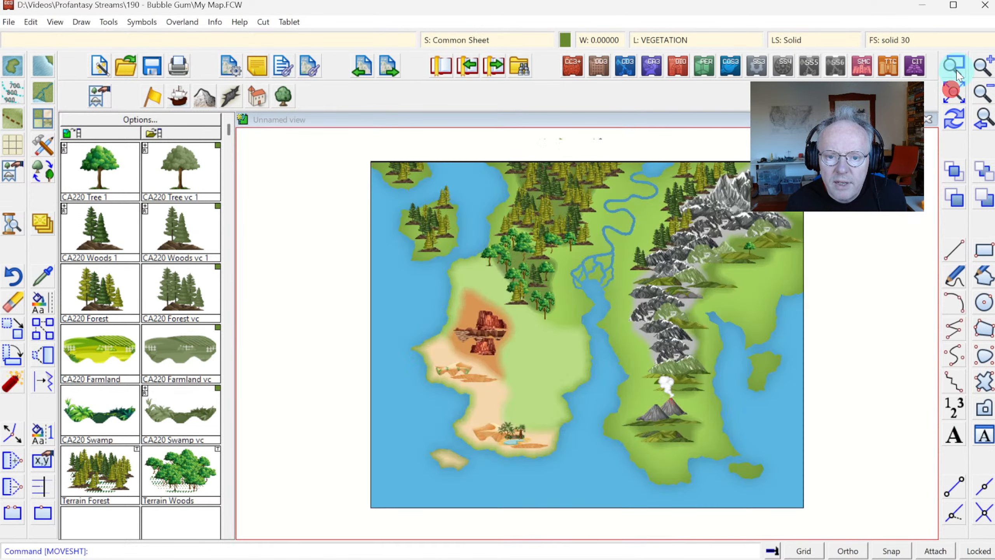
left_click(954, 65)
left_click(610, 220)
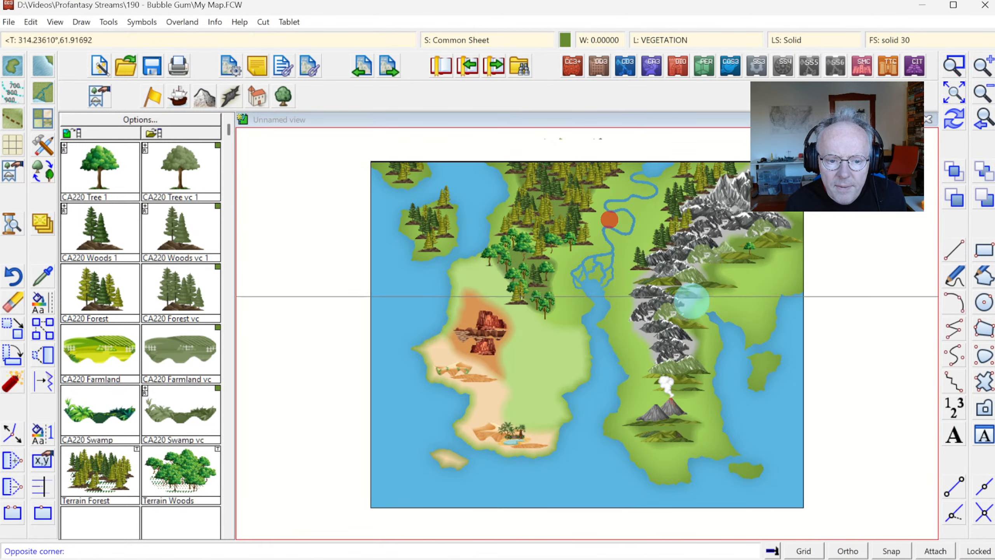
left_click(827, 496)
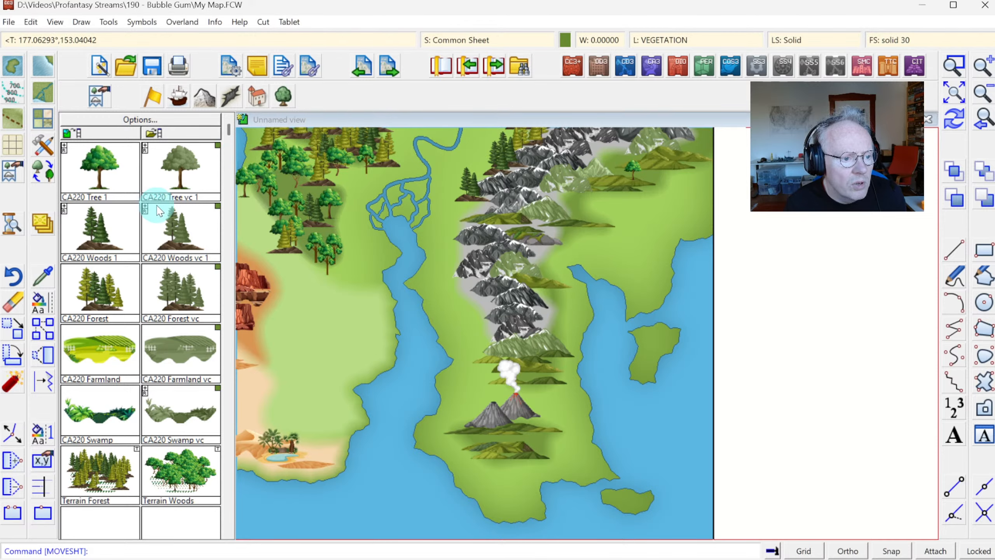
left_click(101, 230)
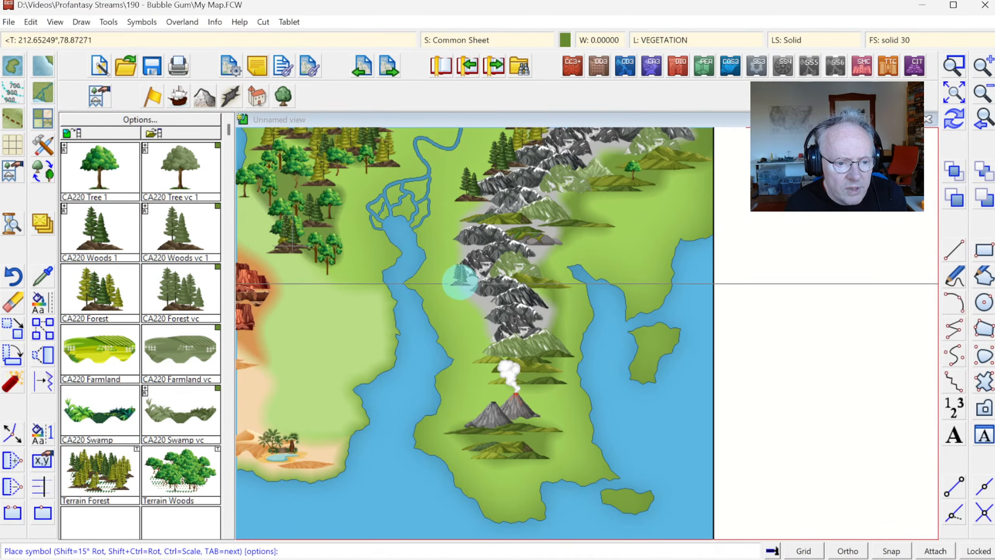
left_click(455, 280)
left_click(479, 321)
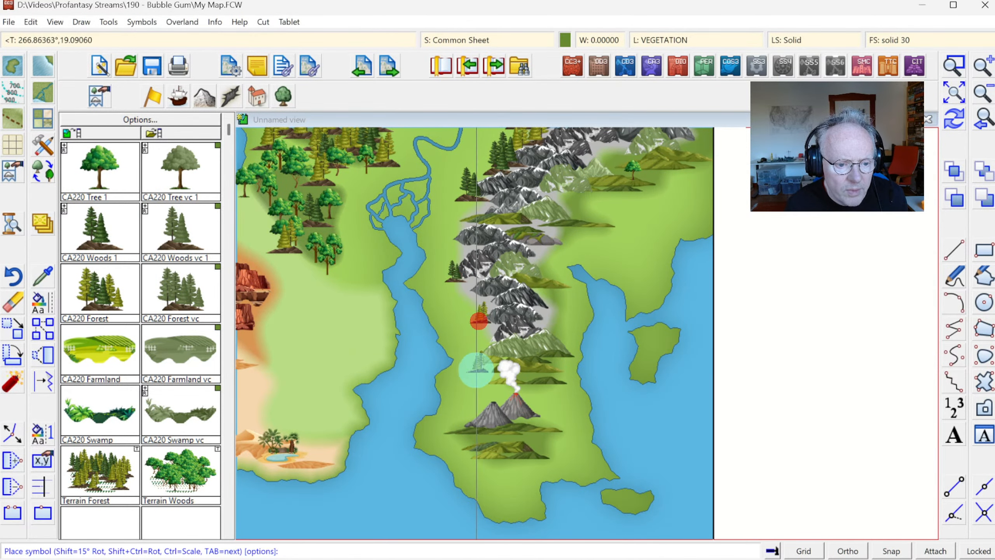
left_click(471, 364)
left_click(564, 387)
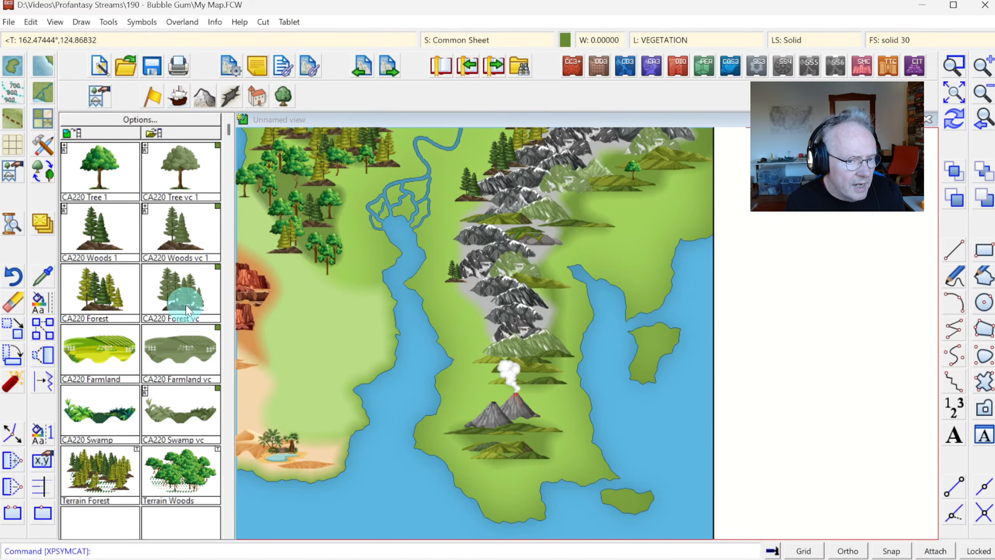
- Place CA220 Woods 1 symbols at scale 0.25 on the west side of the southern mountains, west of the volcano and south of it
left_click(94, 239)
right_click(410, 264)
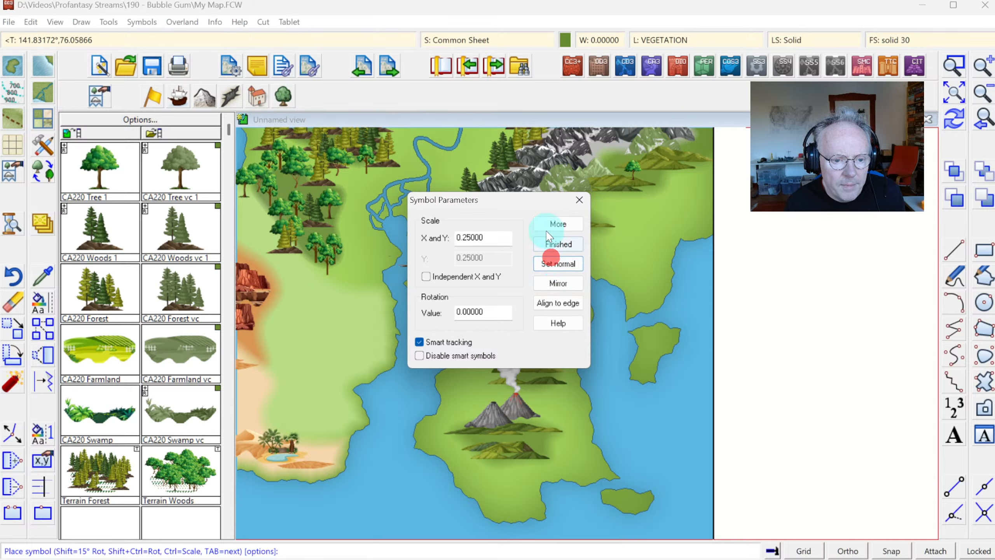
left_click(558, 243)
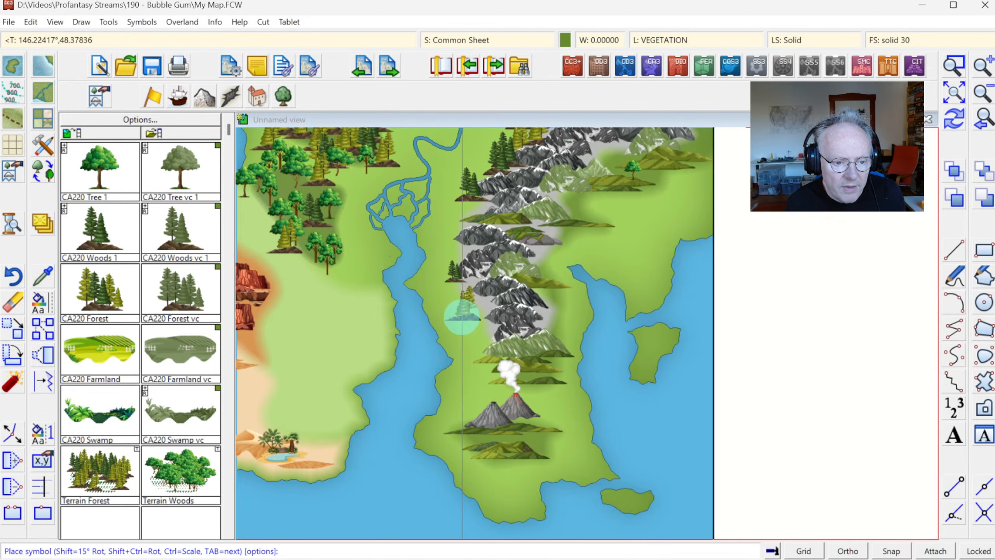
left_click(475, 321)
left_click(450, 435)
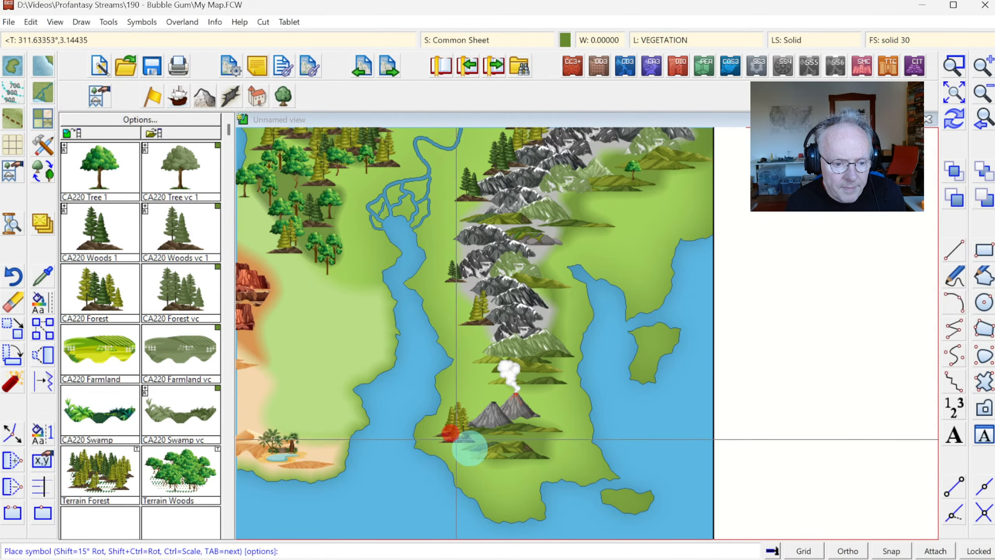
left_click(519, 470)
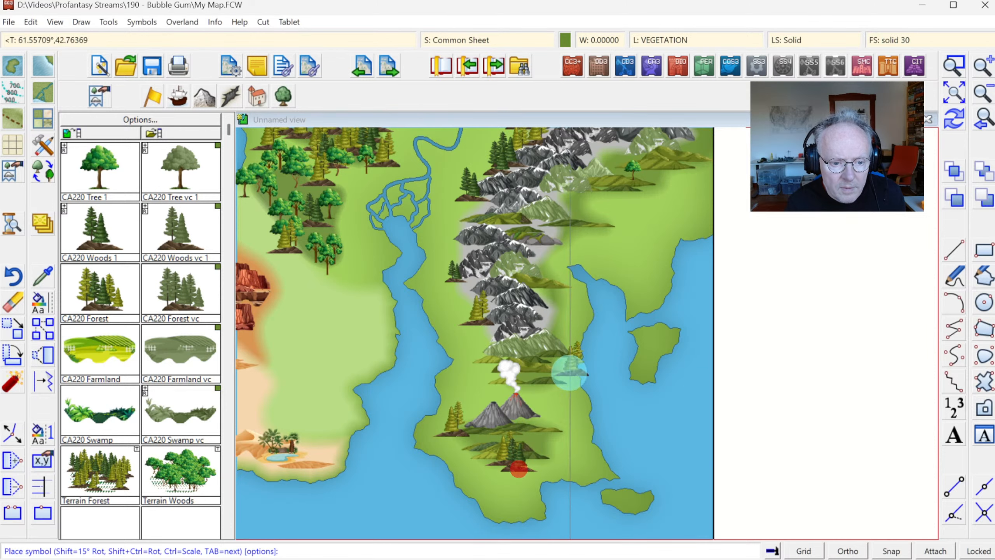
- Add three CA220 Woods 1 symbols along the east side of the mountain range, from northeast of the volcano up to the northern plain
left_click(556, 385)
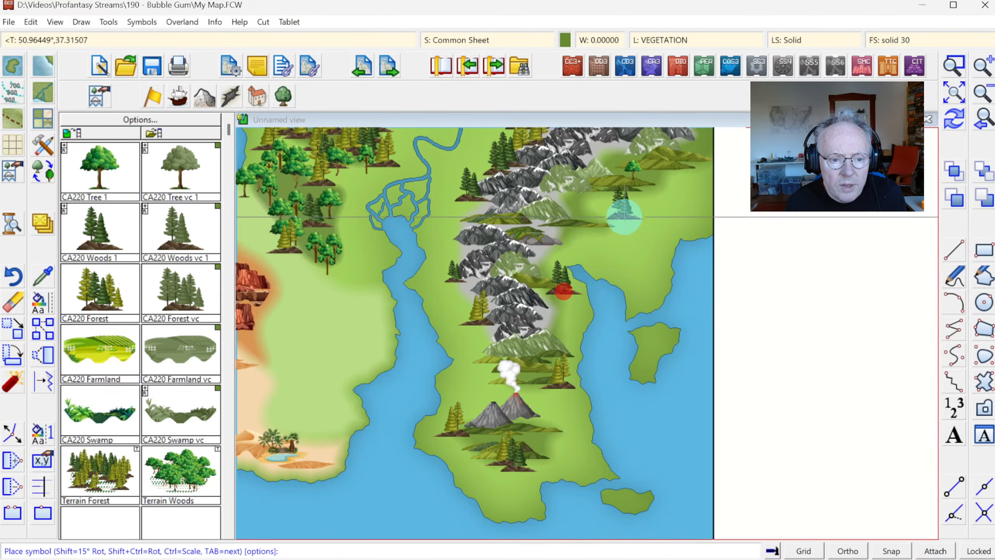
left_click(565, 280)
left_click(607, 222)
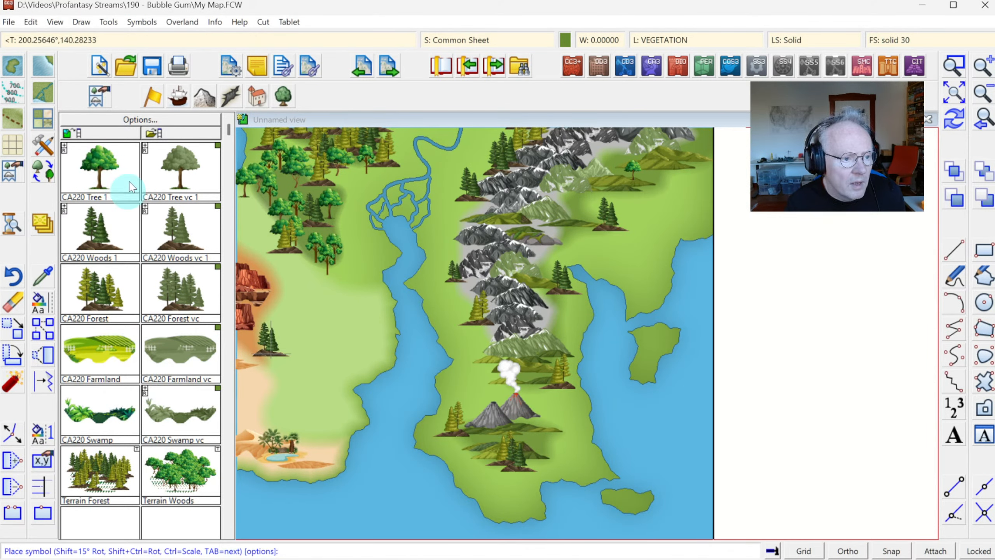
- Place CA220 Tree 1 symbols on the southern tip of the eastern peninsula and near its southeastern coast
left_click(125, 169)
left_click(446, 388)
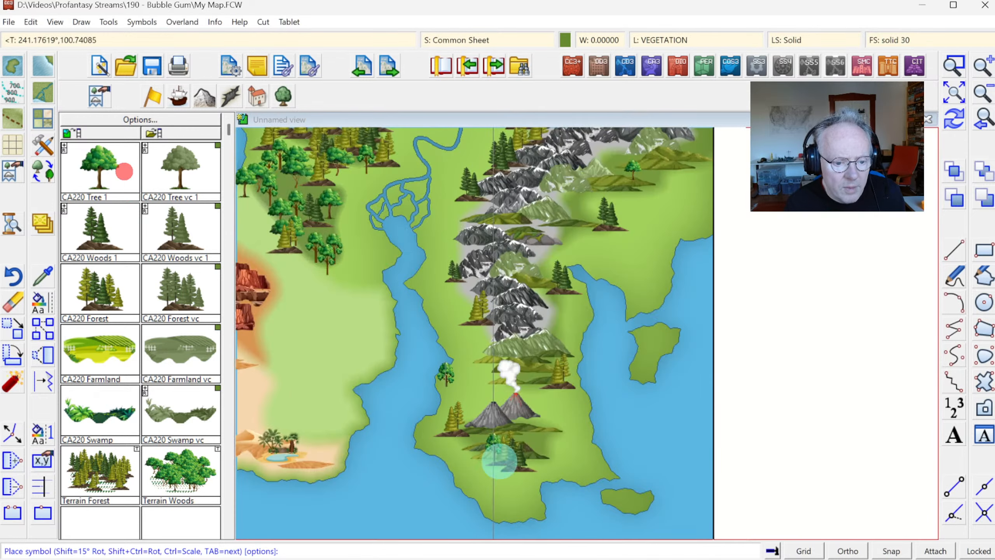
left_click(509, 511)
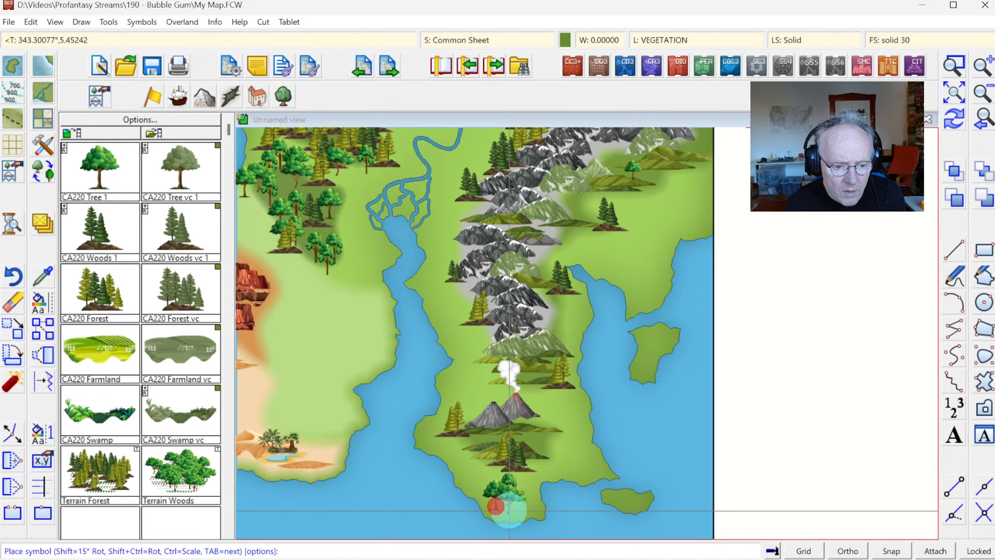
left_click(593, 468)
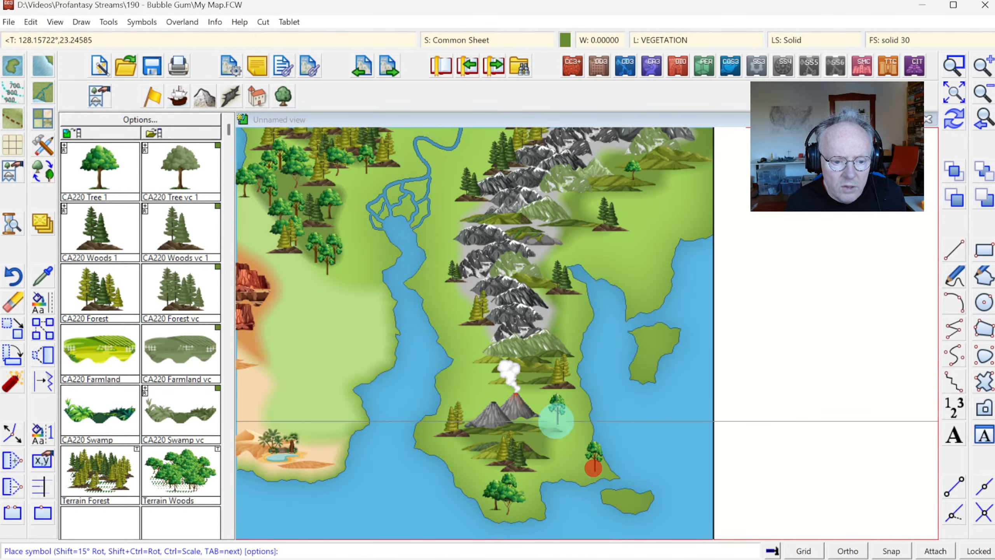
- Place CA220 Tree 1 symbols on the small eastern island, along the mainland's east coast and on the northeastern hills
left_click(660, 341)
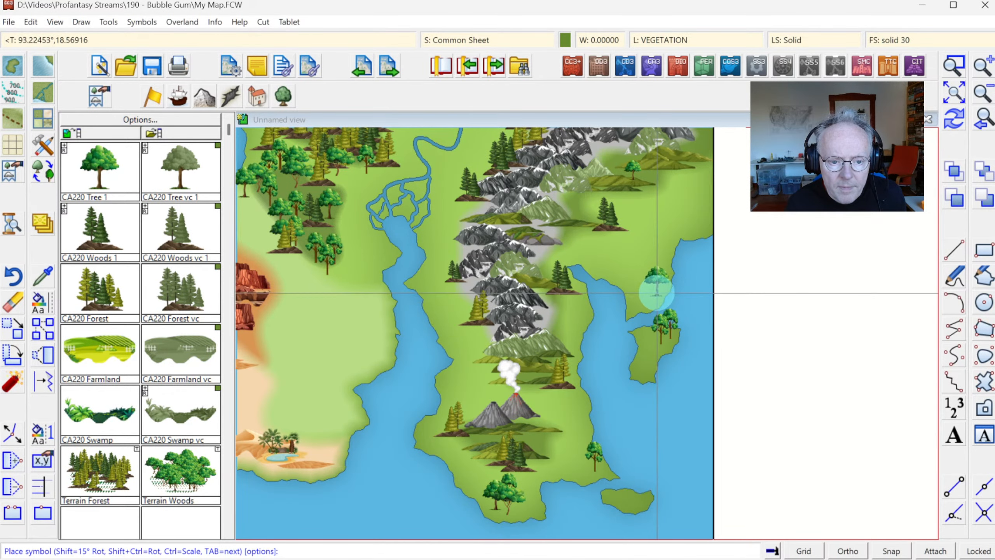
left_click(657, 293)
left_click(687, 230)
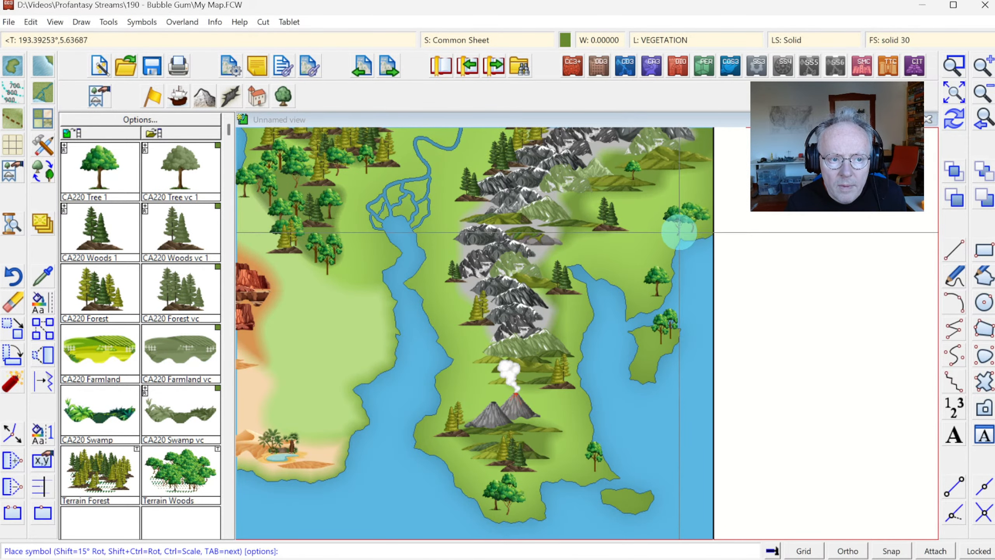
left_click(677, 231)
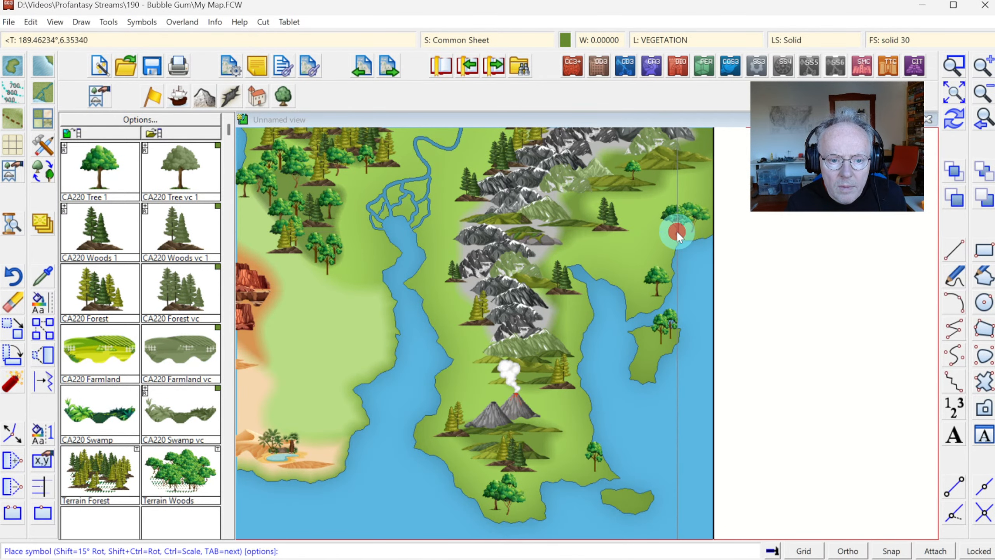
left_click(683, 168)
left_click(959, 117)
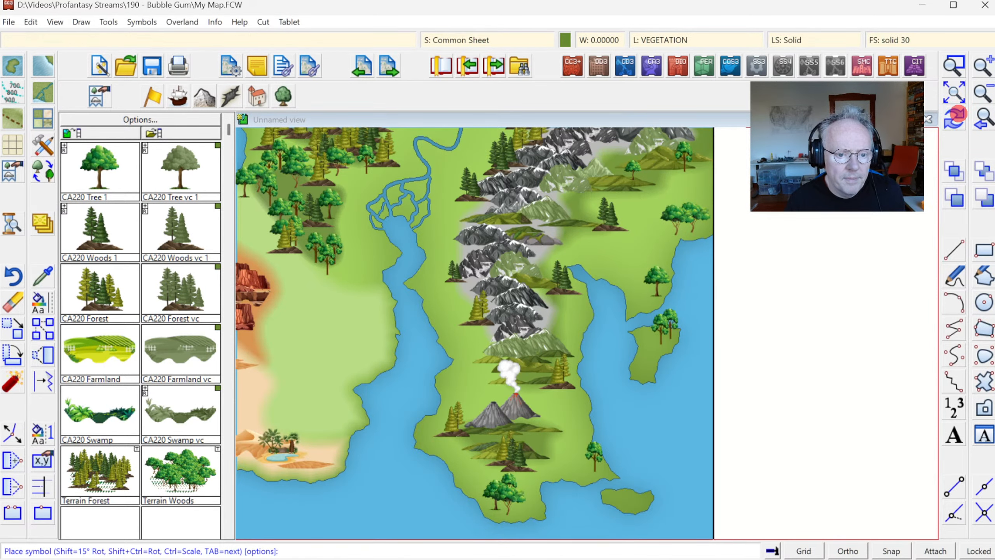
- Draw a River, Small from the eastern foot of the mountains around the woods symbol and down to the bay
left_click(38, 101)
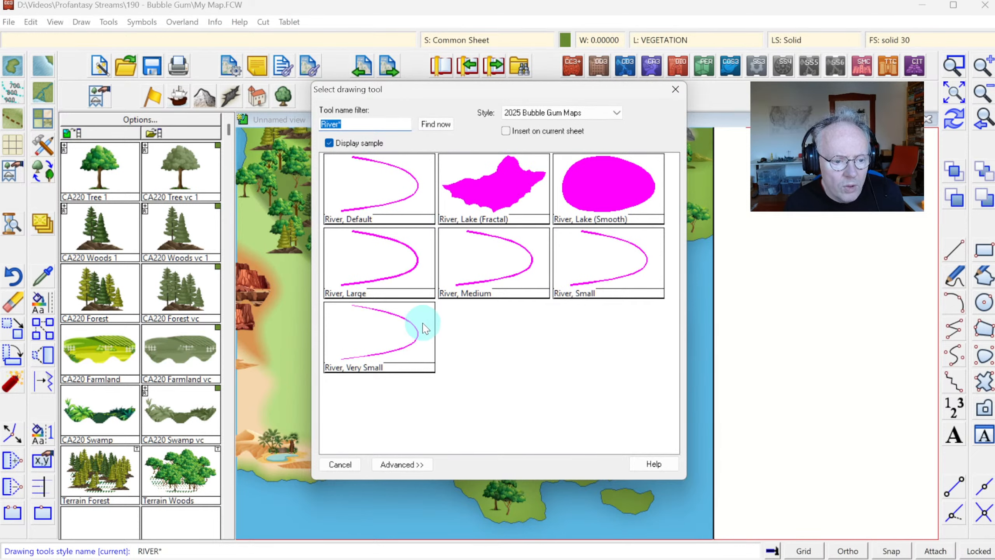
left_click(623, 273)
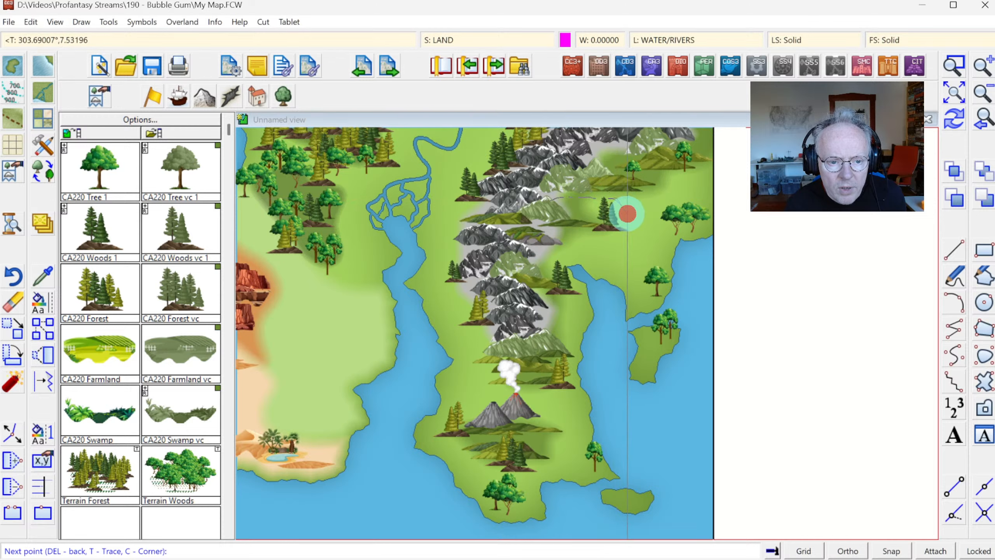
left_click(641, 234)
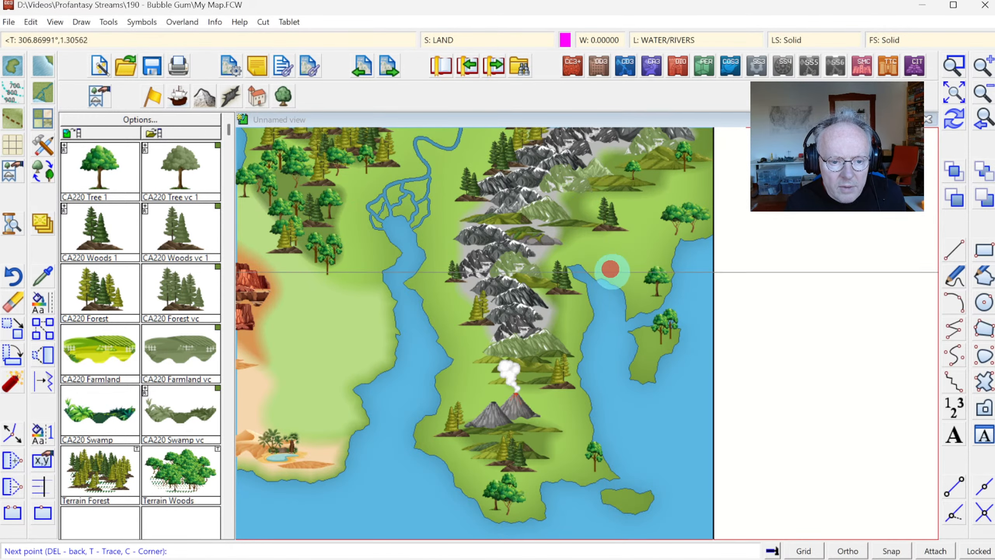
left_click(612, 279)
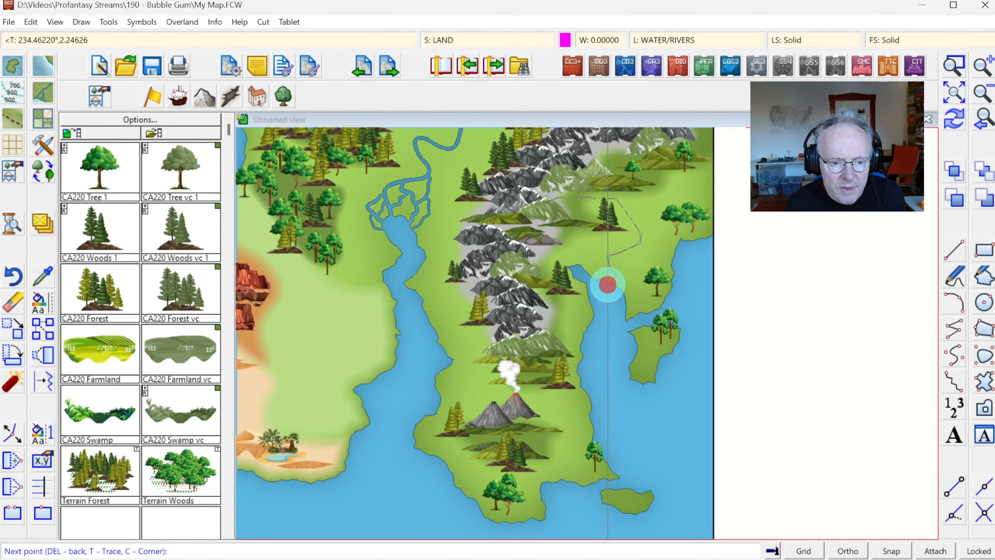
right_click(609, 285)
left_click(954, 119)
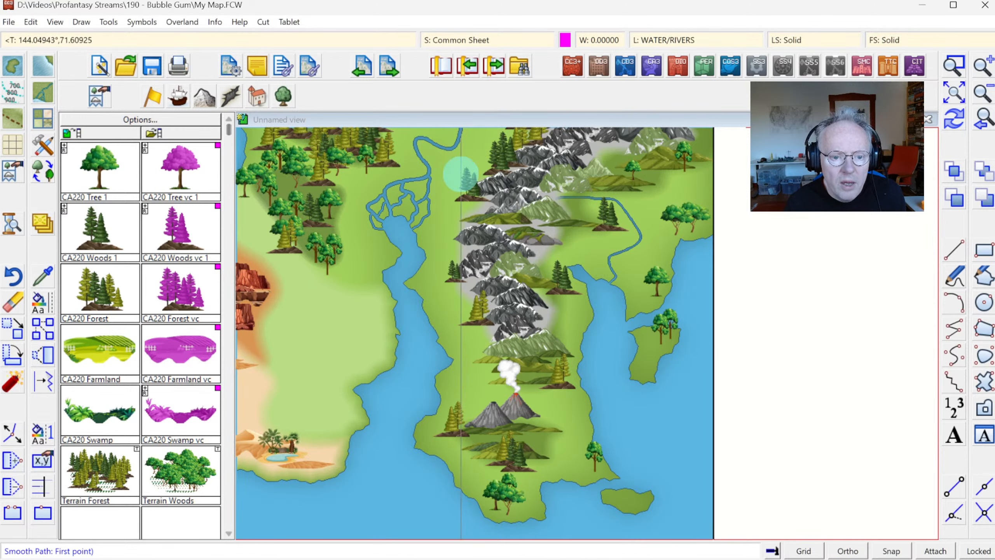
- Draw a tributary from the tree on the northeastern hills southwest to join the new river
left_click(680, 173)
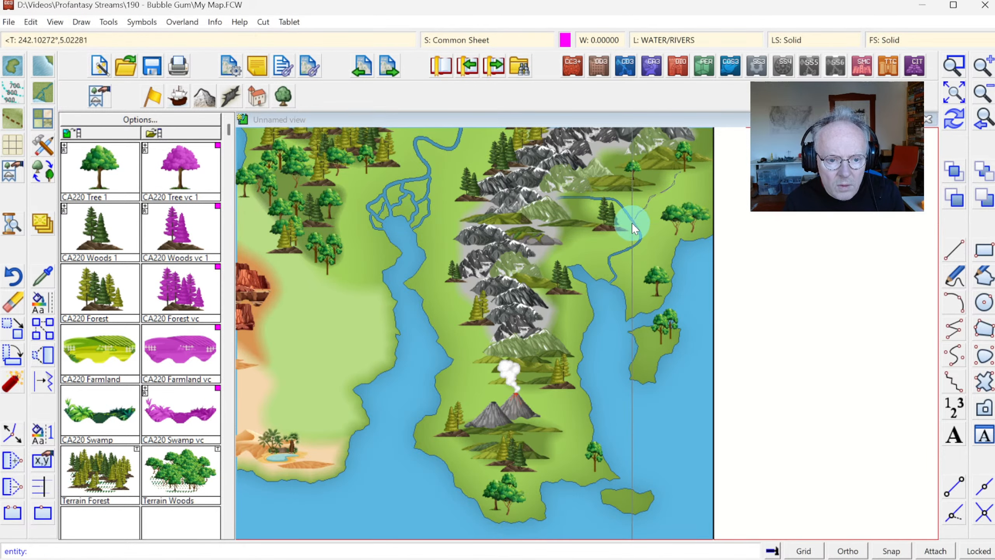
left_click(633, 223)
right_click(633, 223)
left_click(955, 123)
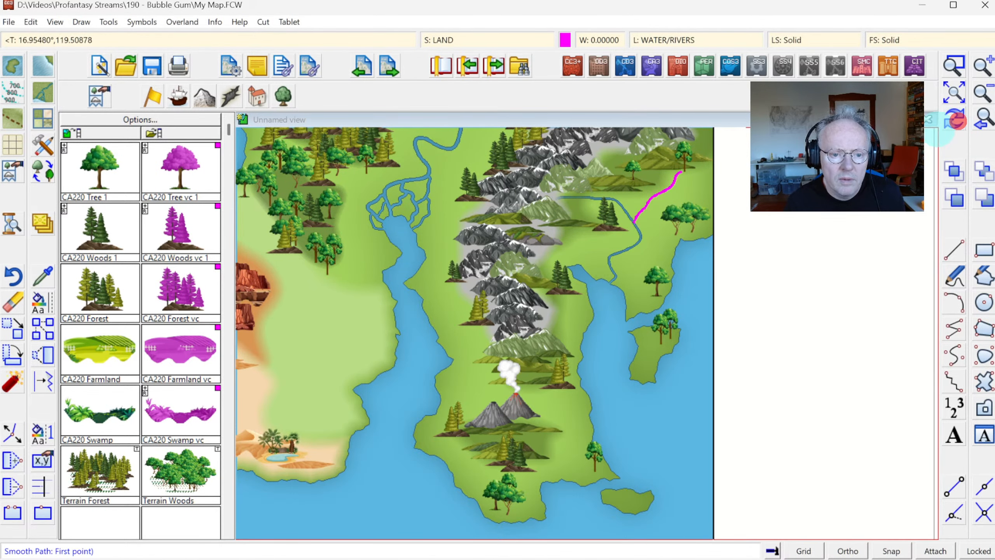
- Place two CA220 Swamp symbols east of the river delta, one beside the delta and one beside the river bend above it
left_click(952, 90)
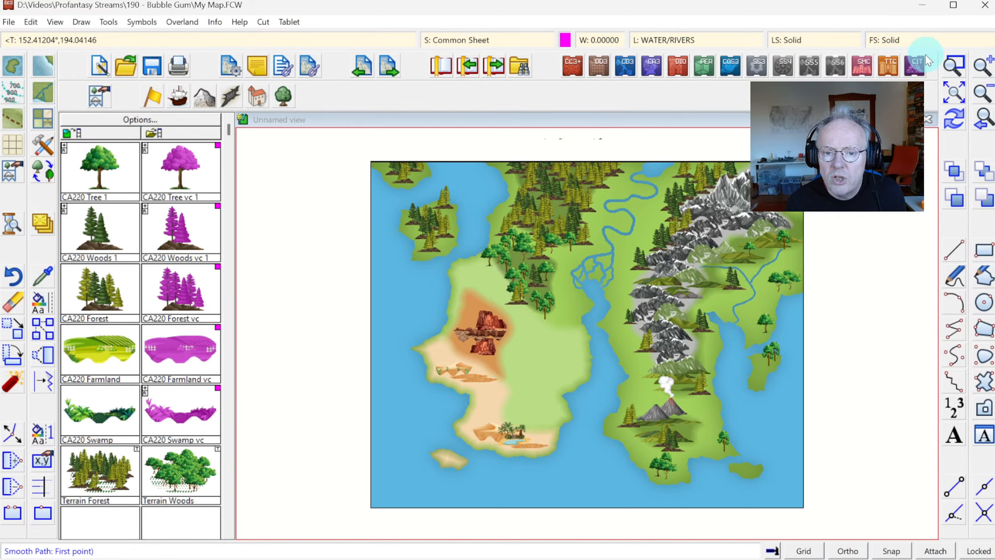
left_click(954, 65)
left_click(531, 216)
left_click(683, 327)
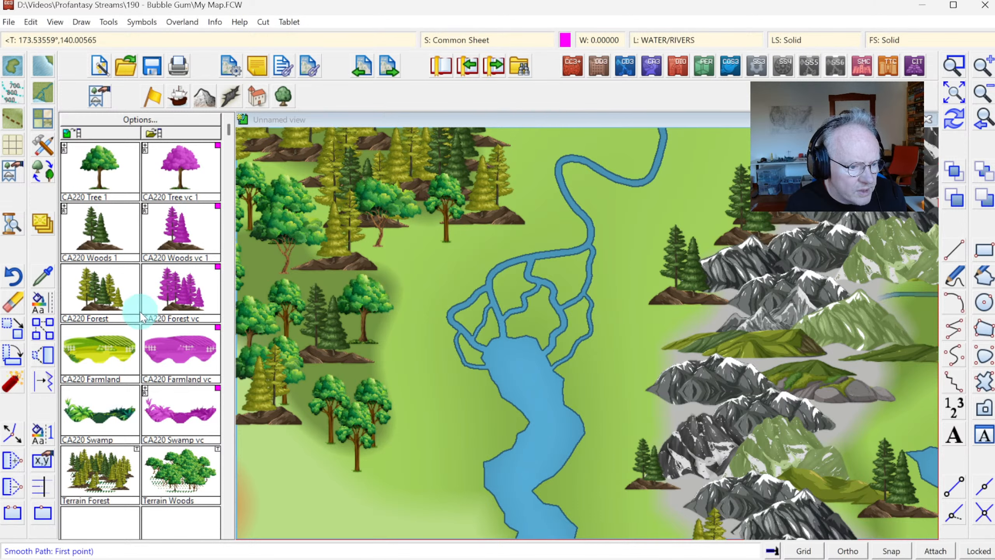
left_click(111, 412)
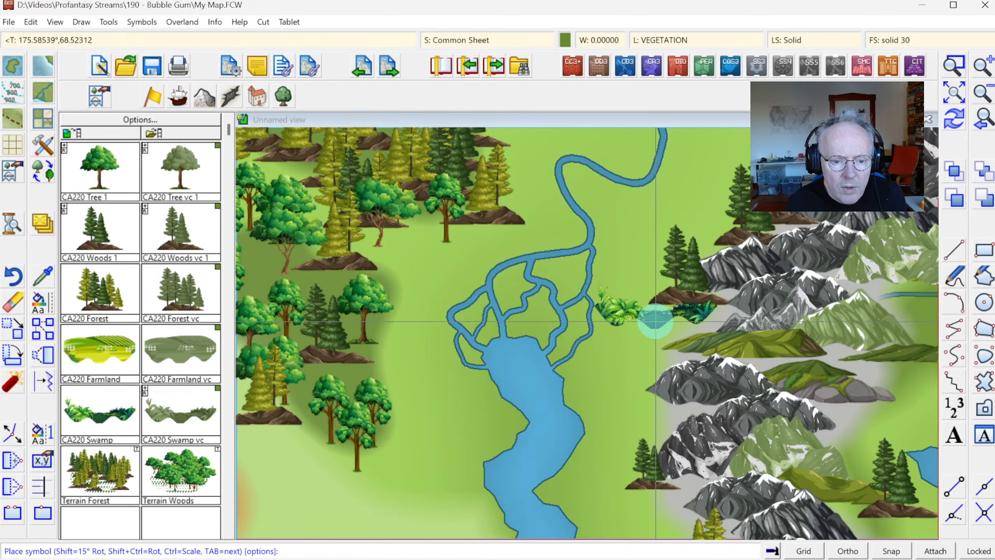
left_click(655, 322)
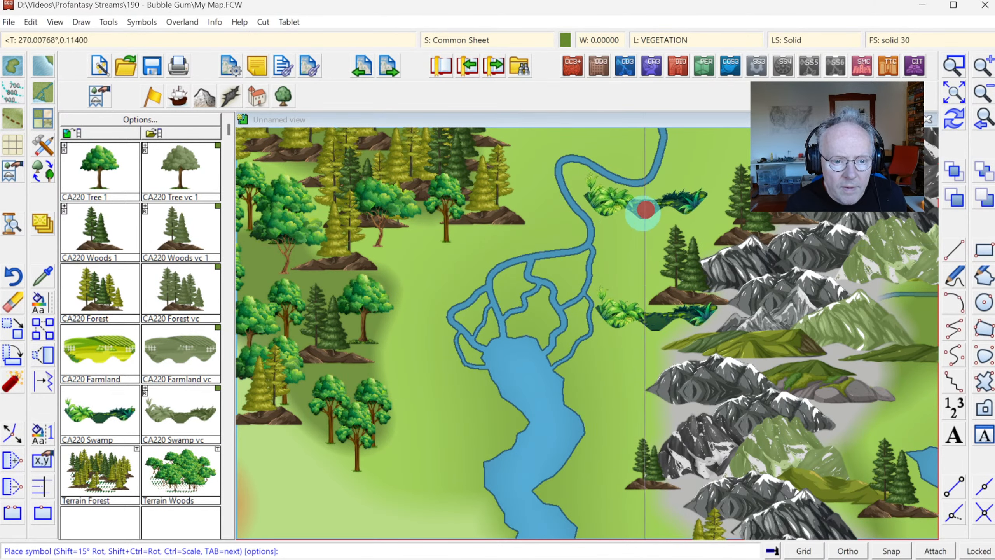
- Mirror the CA220 Swamp symbol and place it northwest of the delta and west of the river mouth
right_click(528, 245)
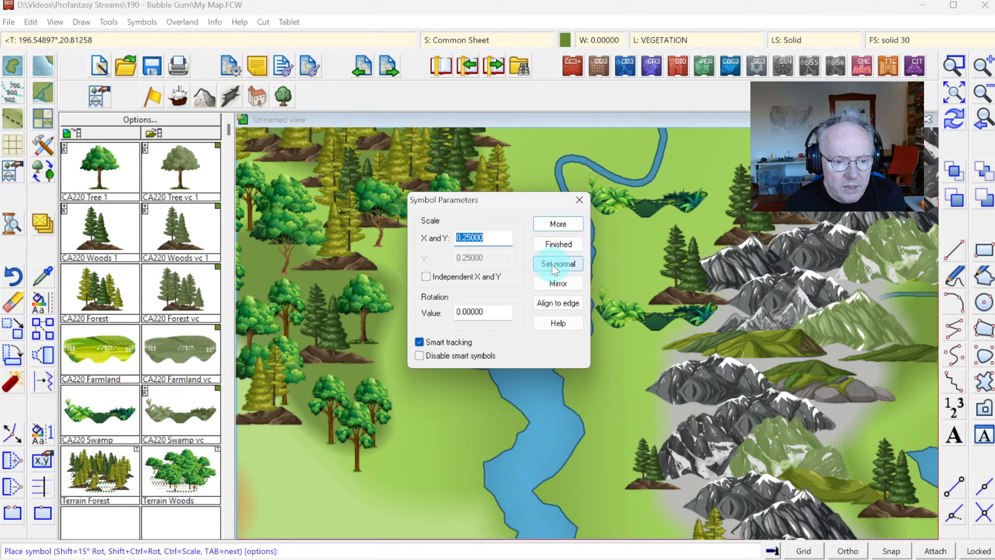
left_click(559, 225)
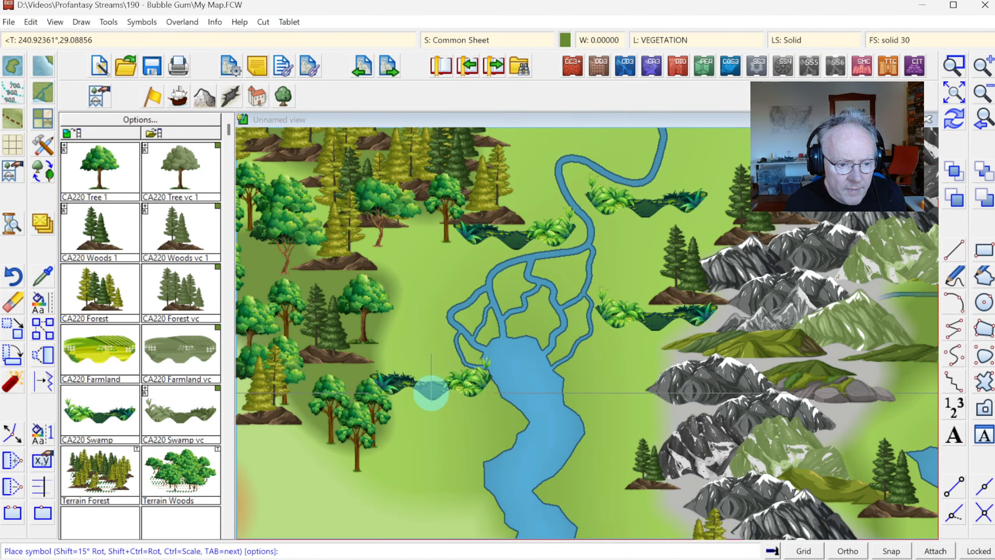
left_click(431, 392)
- Flip the CA220 Swamp symbol back to unmirrored and place it between the western forest and the delta
left_click(386, 335)
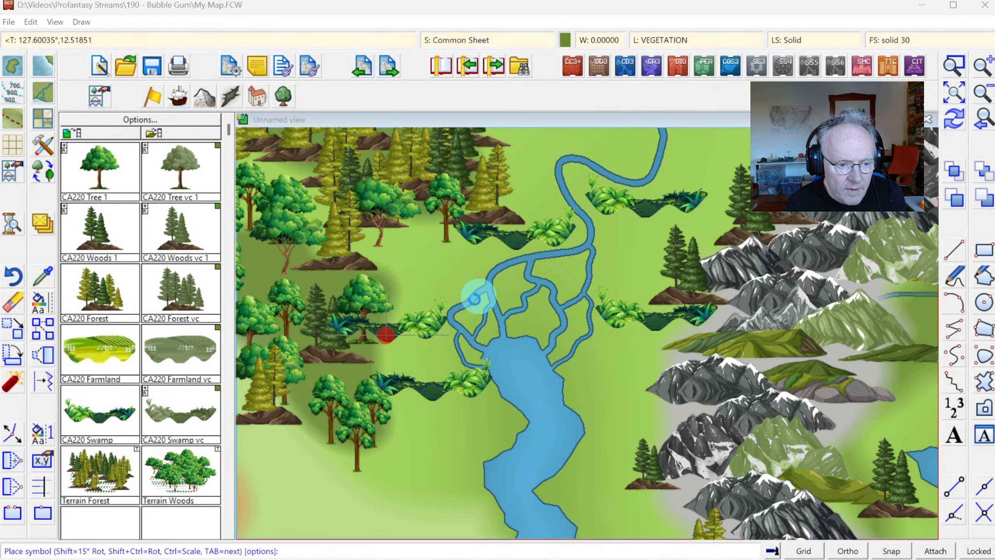
right_click(475, 299)
left_click(558, 244)
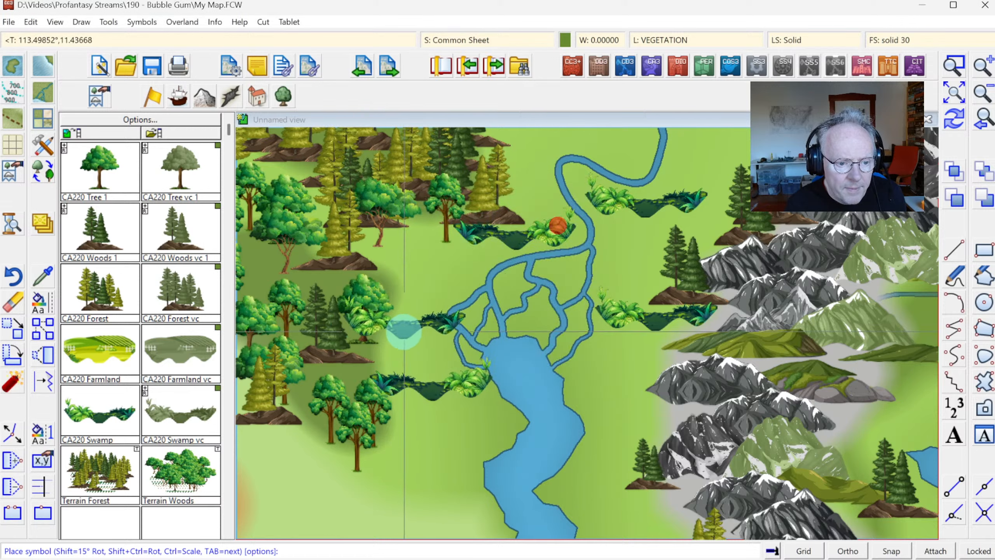
left_click(396, 337)
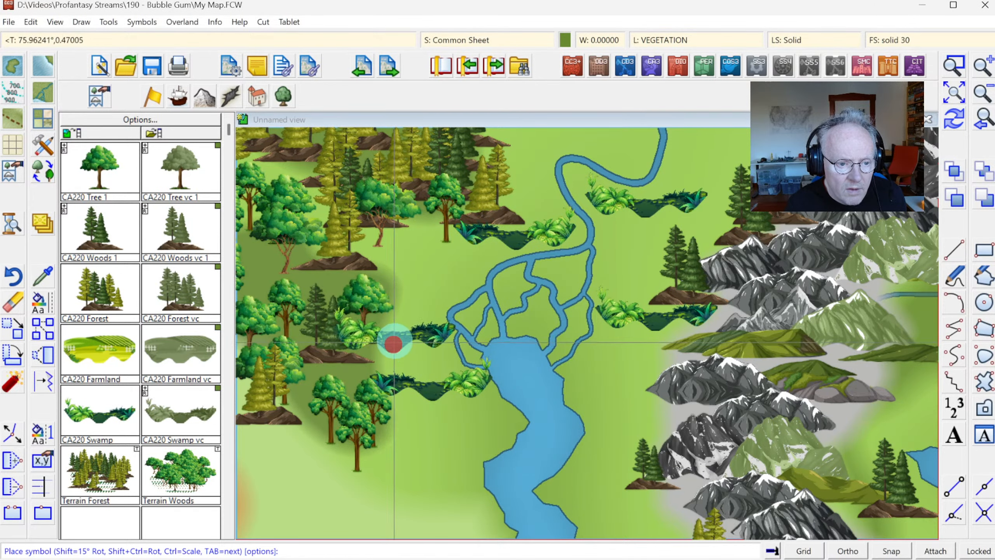
- Place another CA220 Swamp symbol northwest of the delta, between the western woods and the westernmost river branch
left_click(431, 278)
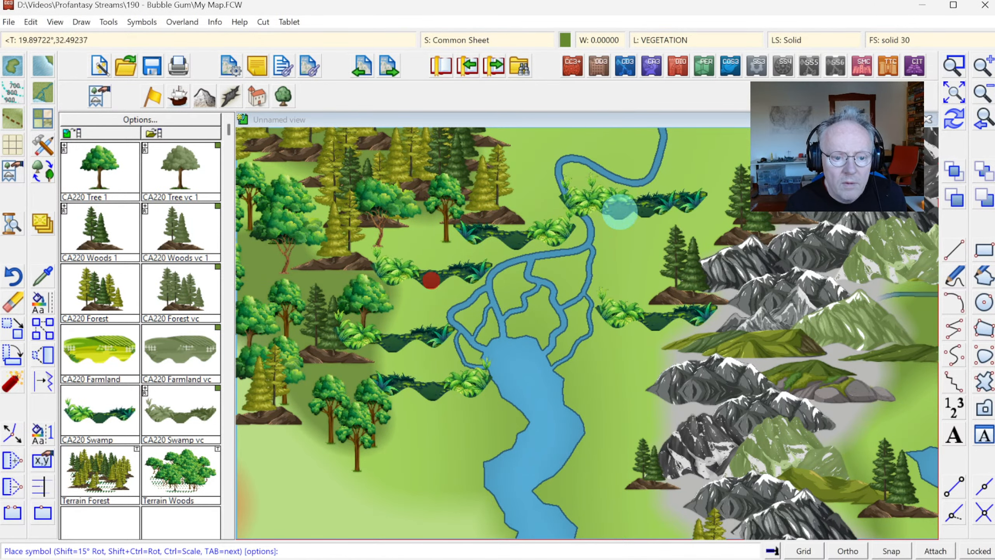
left_click(955, 119)
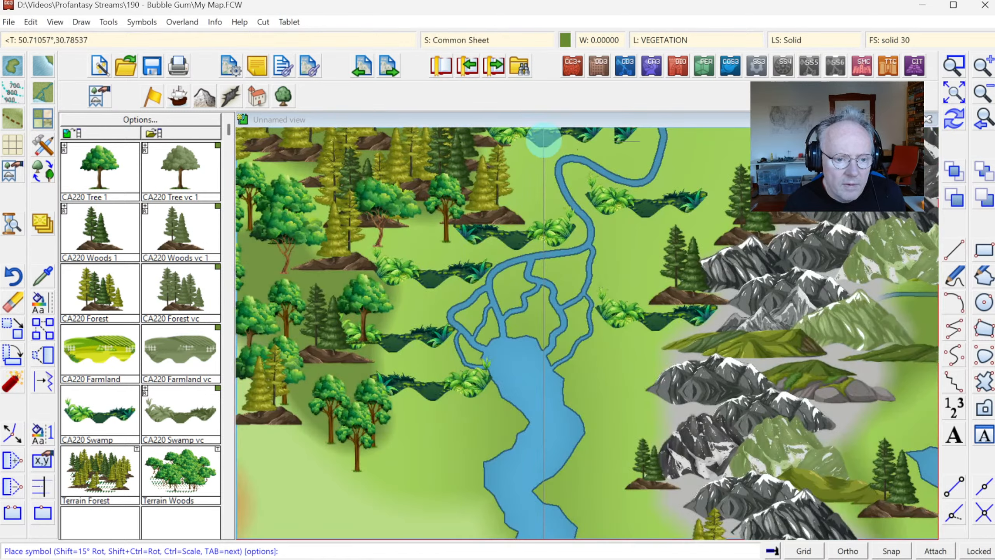
- Draw a Terrain Default, Swamp area around the swamp symbols west of the delta, reaching from the river bend to the river mouth
left_click(39, 119)
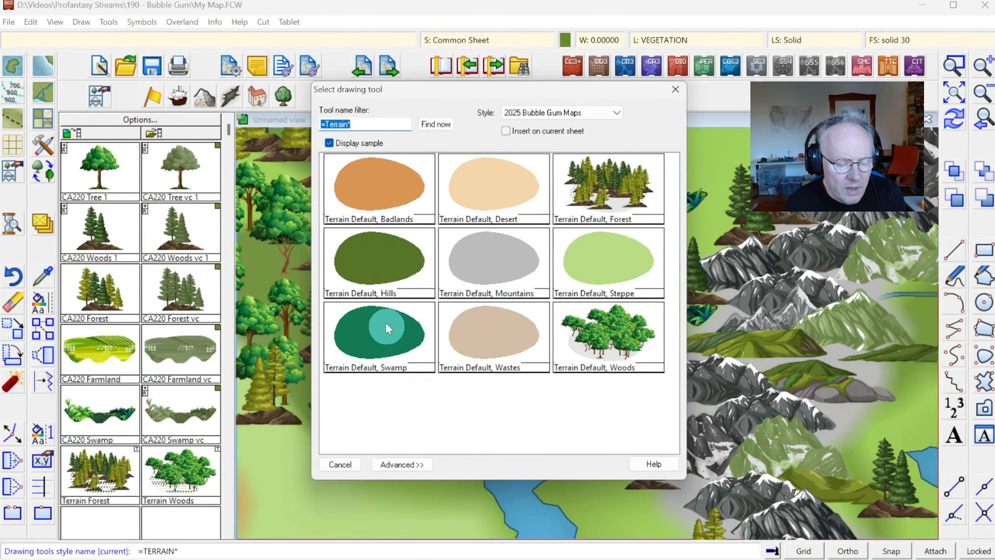
left_click(387, 339)
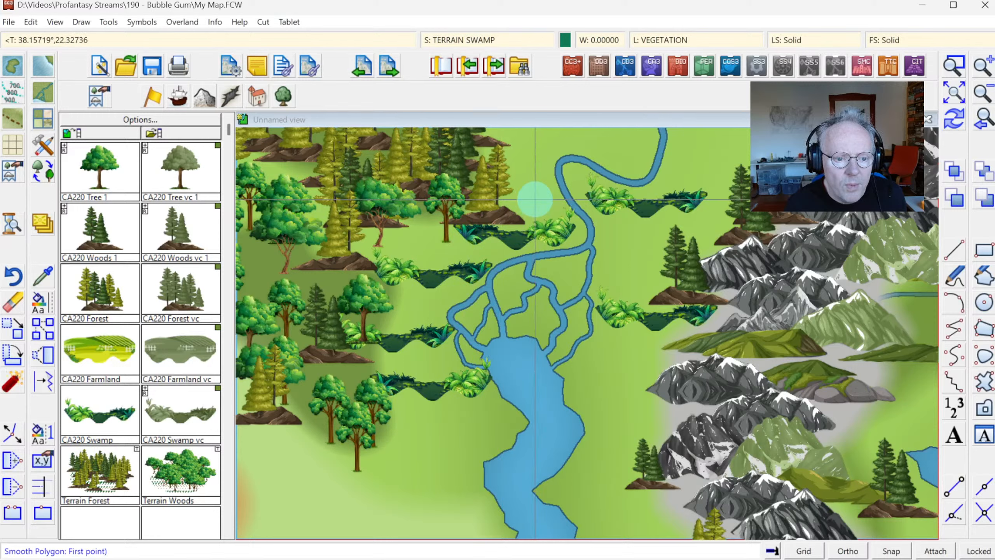
left_click(536, 194)
left_click(529, 211)
left_click(496, 222)
left_click(439, 231)
left_click(374, 276)
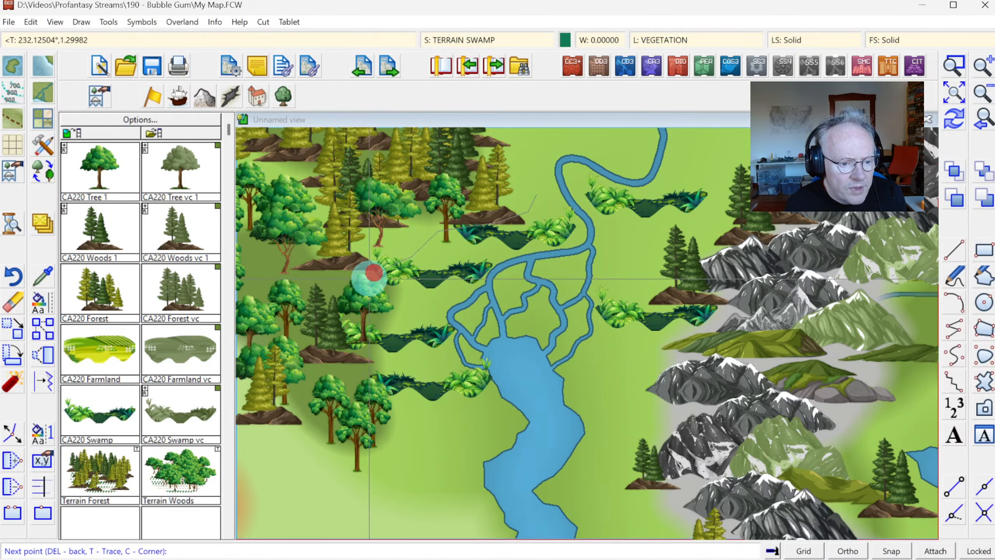
left_click(373, 309)
left_click(378, 407)
left_click(438, 413)
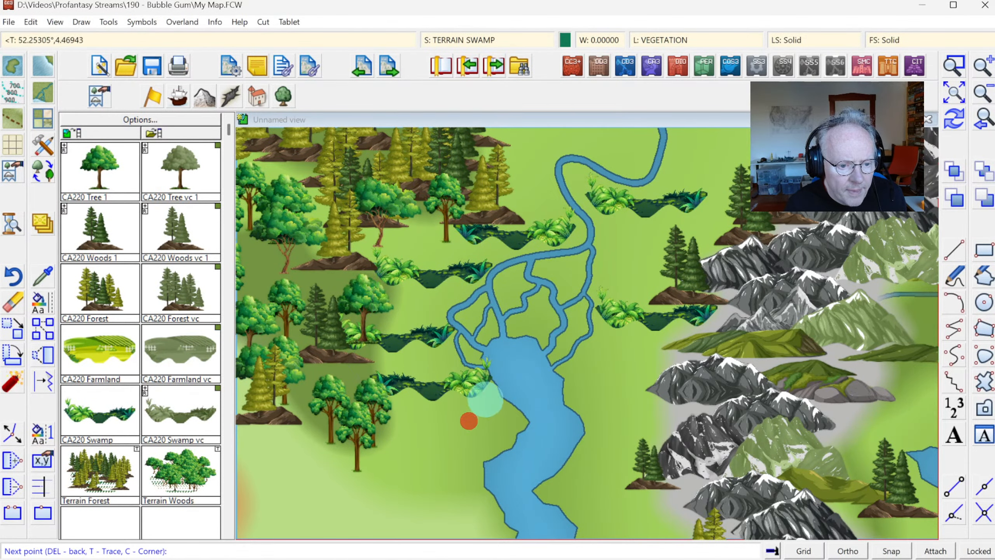
left_click(487, 396)
left_click(473, 382)
left_click(455, 369)
left_click(443, 351)
left_click(448, 340)
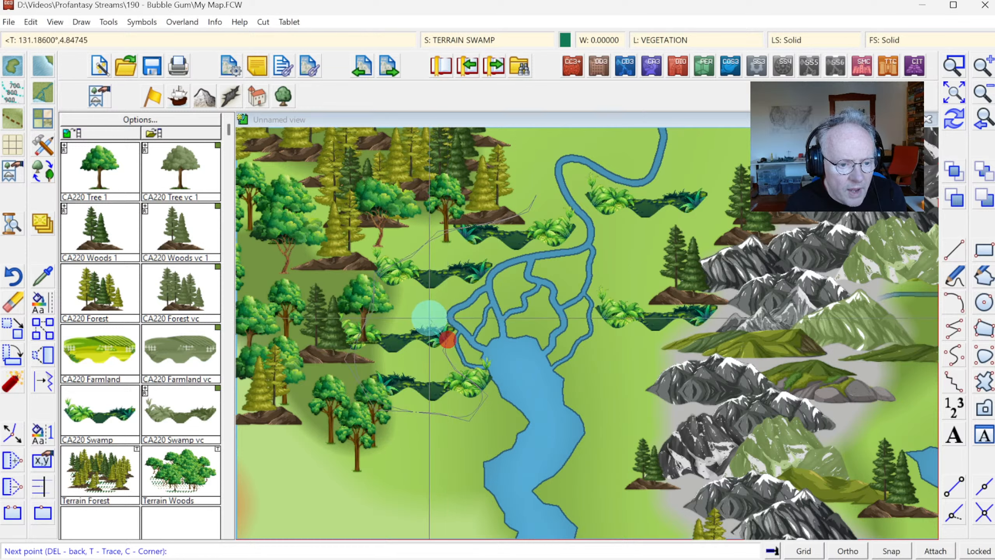
left_click(442, 300)
left_click(471, 286)
left_click(476, 274)
left_click(511, 249)
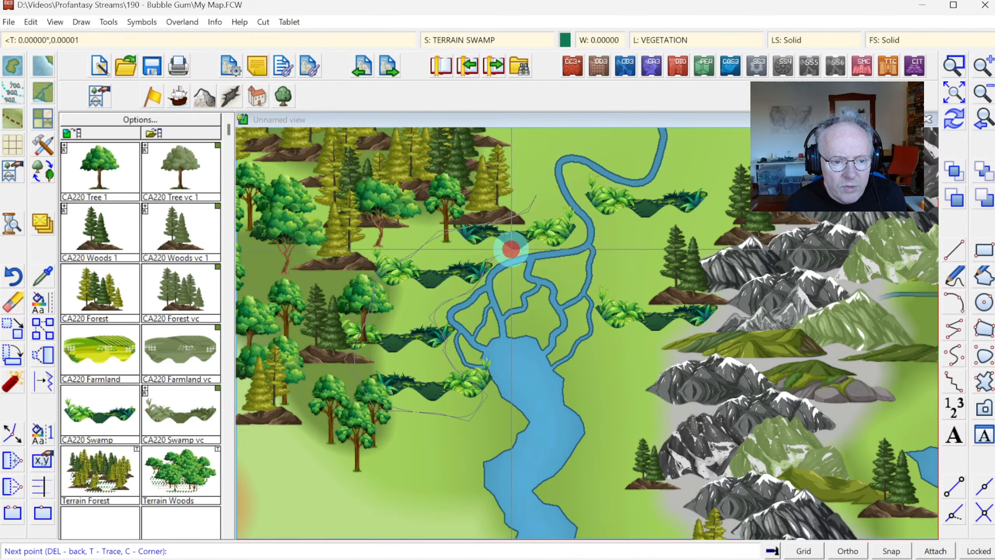
left_click(582, 244)
left_click(589, 229)
left_click(571, 217)
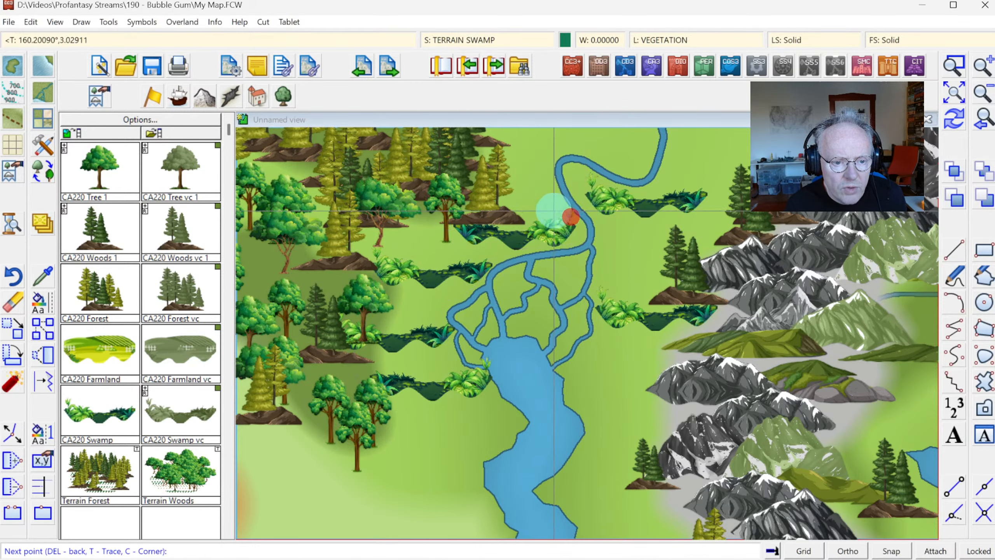
right_click(543, 191)
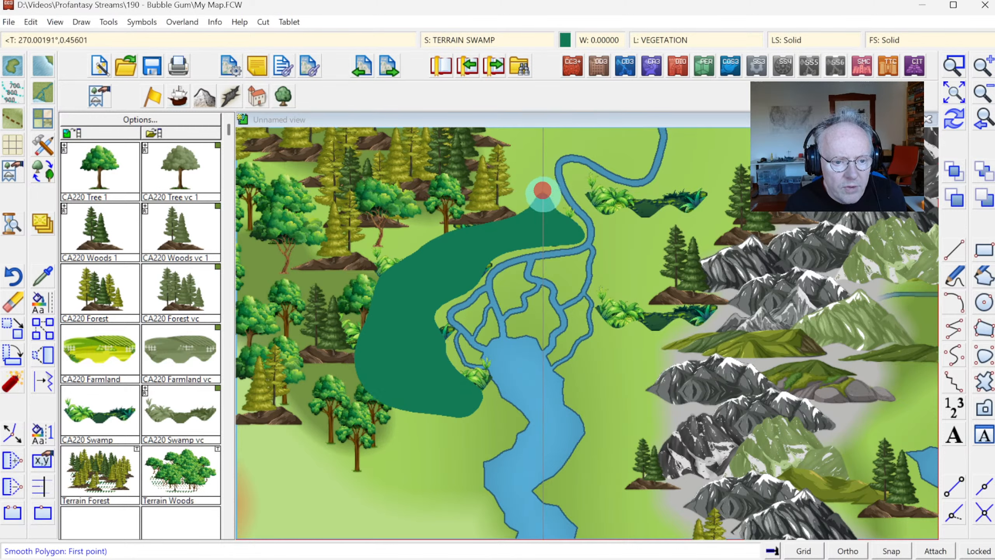
left_click(955, 116)
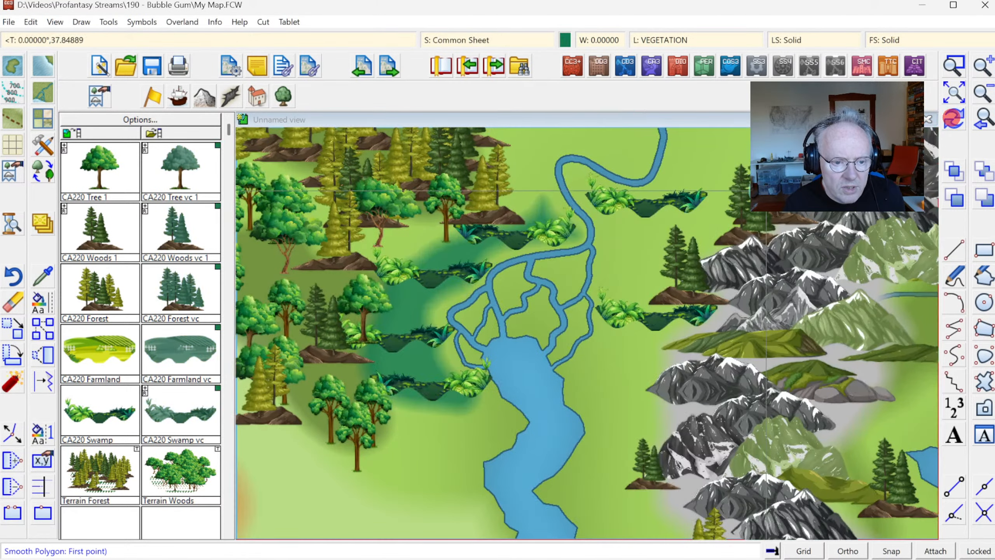
- Draw a second Terrain Default, Swamp area east of the river and delta, covering the ground around both swamp symbols up to the mountains
left_click(598, 213)
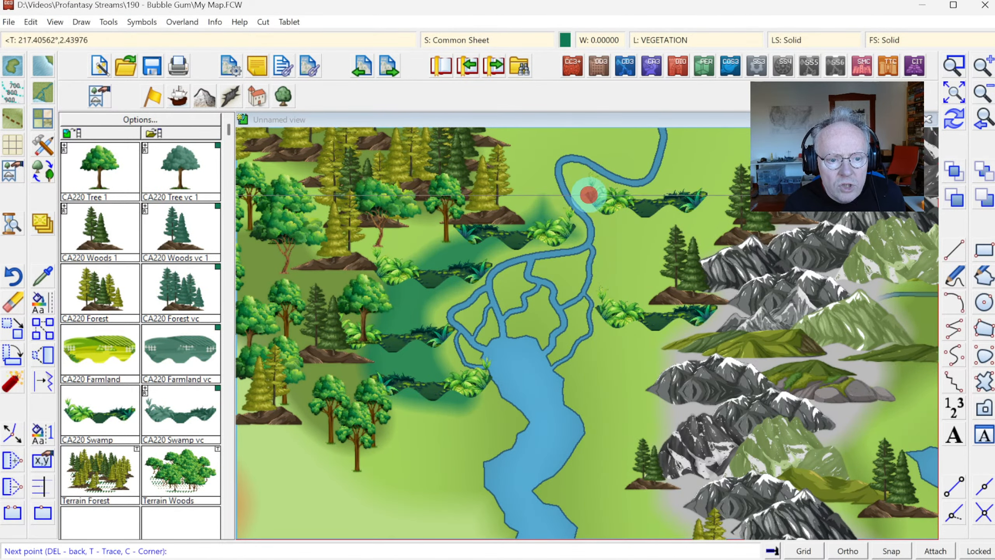
left_click(612, 246)
left_click(619, 276)
left_click(607, 290)
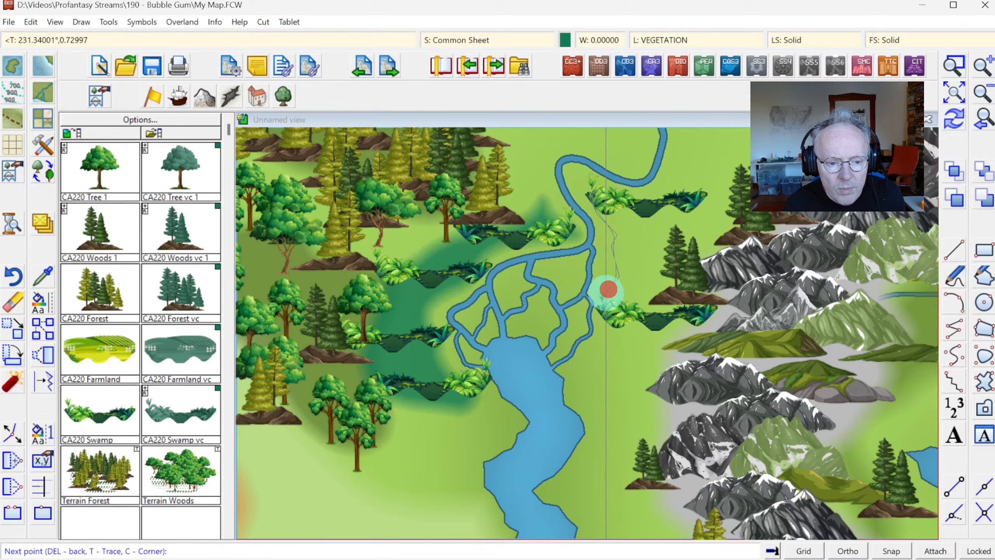
left_click(605, 315)
left_click(603, 337)
left_click(599, 363)
left_click(579, 381)
left_click(608, 396)
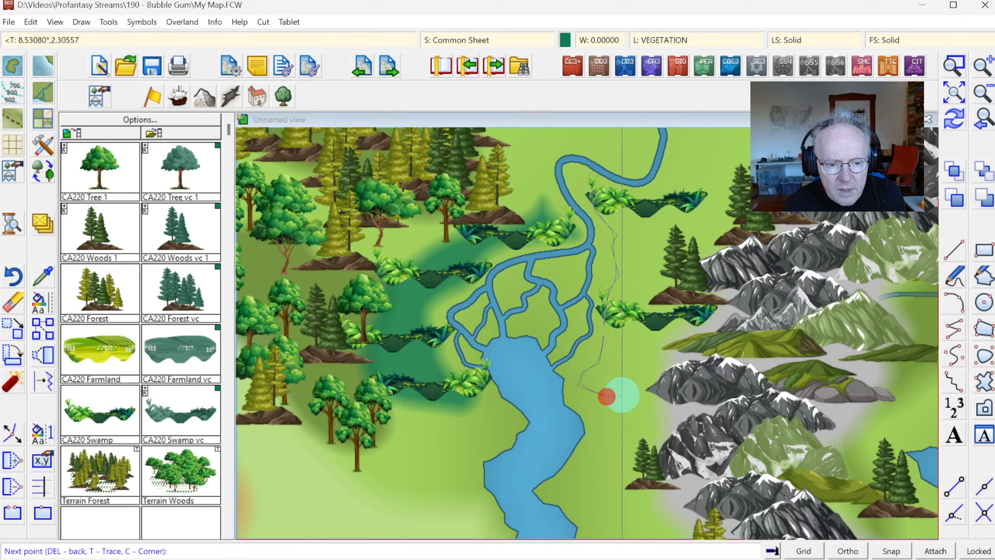
left_click(647, 371)
left_click(681, 332)
left_click(690, 294)
left_click(700, 243)
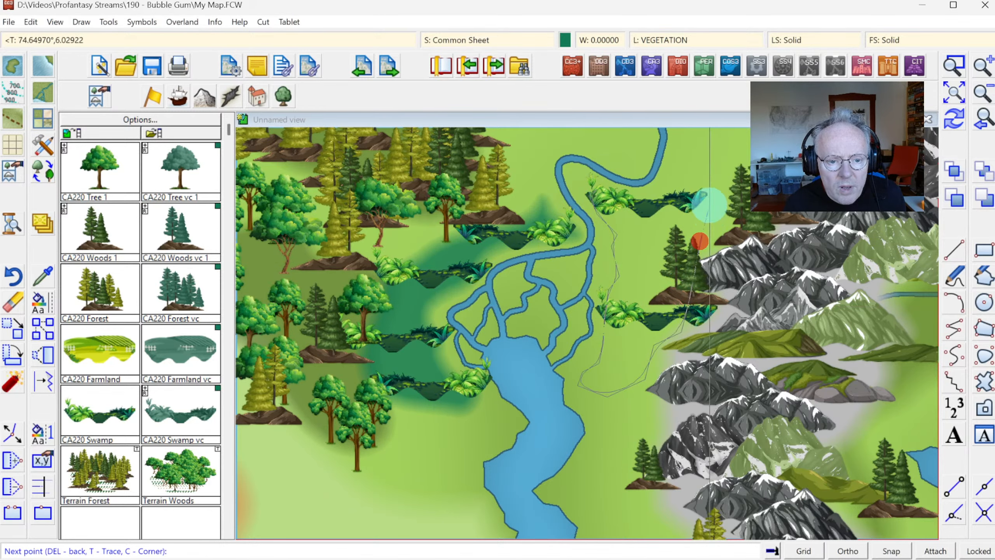
left_click(707, 197)
left_click(692, 181)
left_click(629, 197)
left_click(609, 187)
right_click(607, 190)
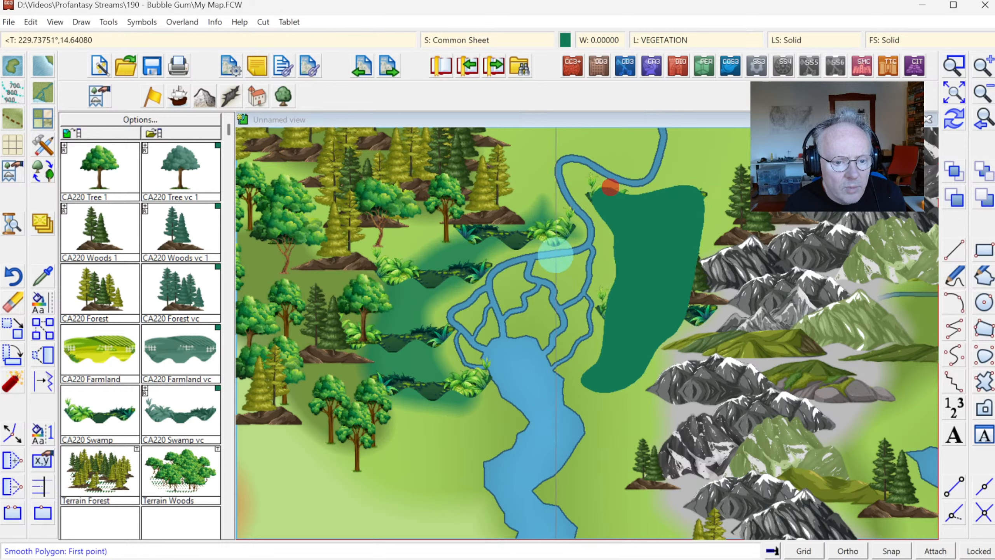
- Draw three small Terrain Default, Swamp patches on the land between the delta's river branches
left_click(564, 264)
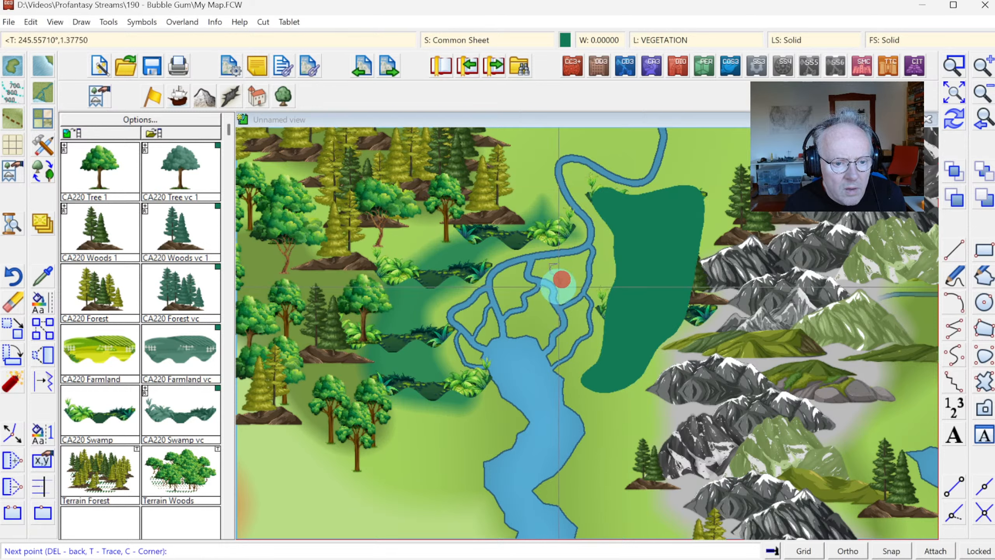
left_click(579, 273)
right_click(576, 269)
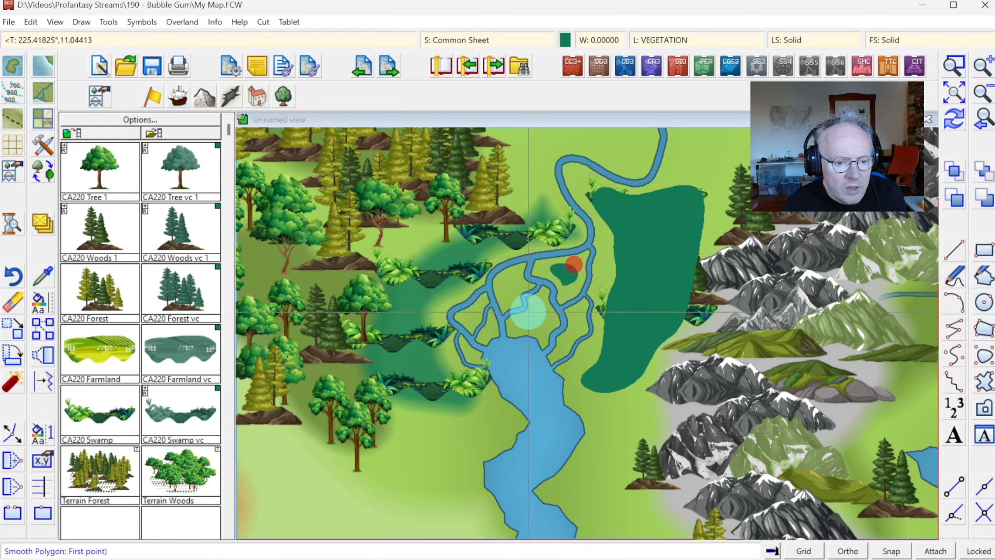
left_click(535, 311)
left_click(534, 328)
left_click(547, 315)
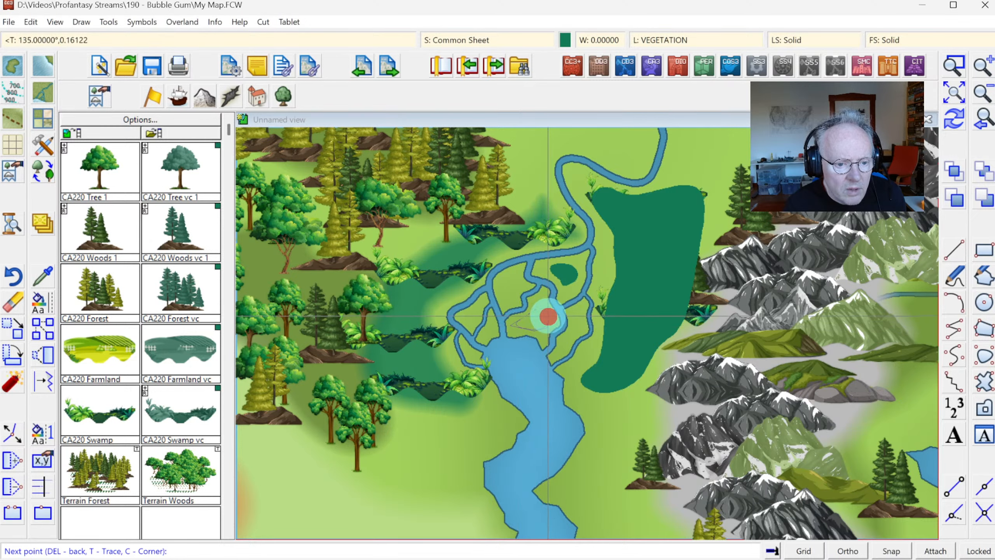
right_click(547, 316)
left_click(504, 277)
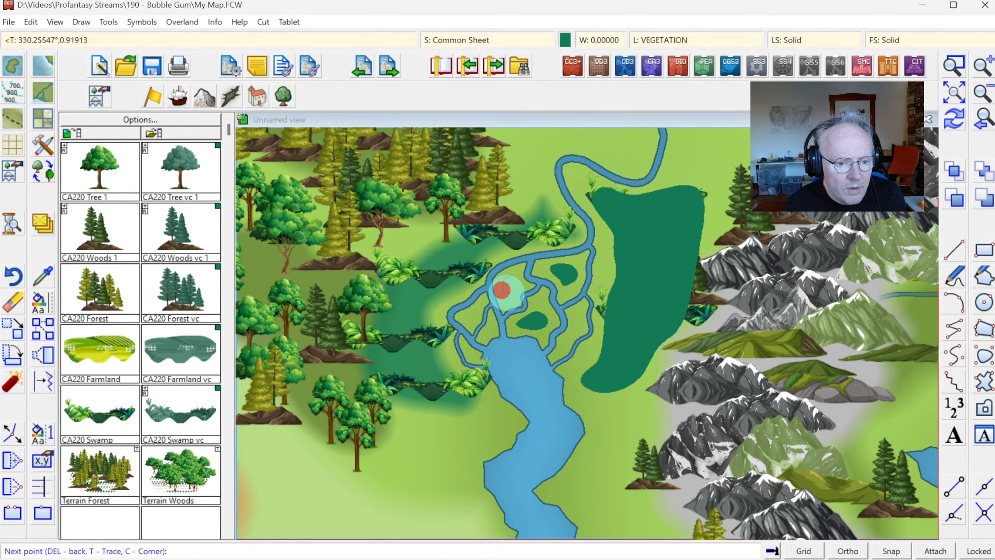
left_click(503, 290)
left_click(523, 288)
right_click(523, 279)
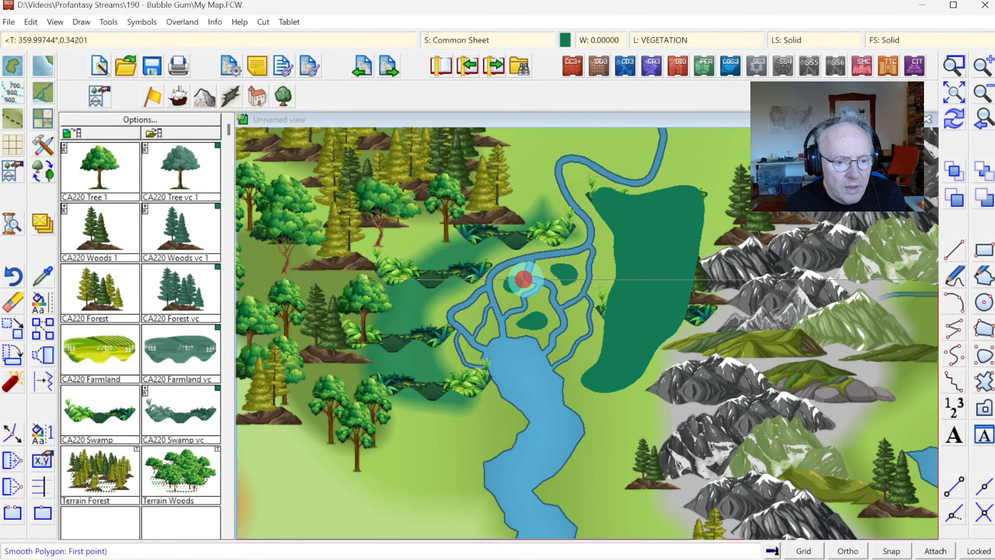
left_click(982, 125)
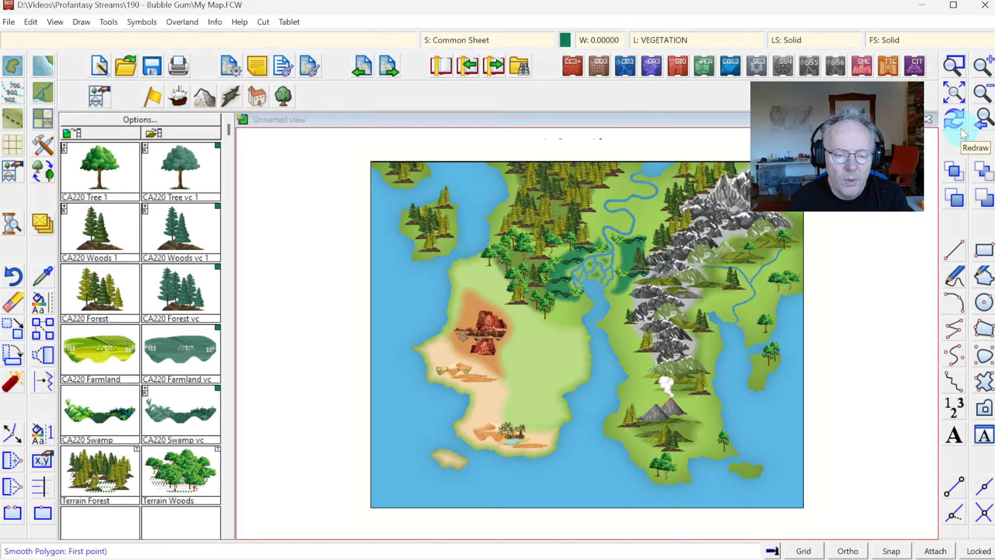
- Place two CA220 Farmland symbols one below the other on the grassland near the east coast of the southwestern landmass
left_click(97, 348)
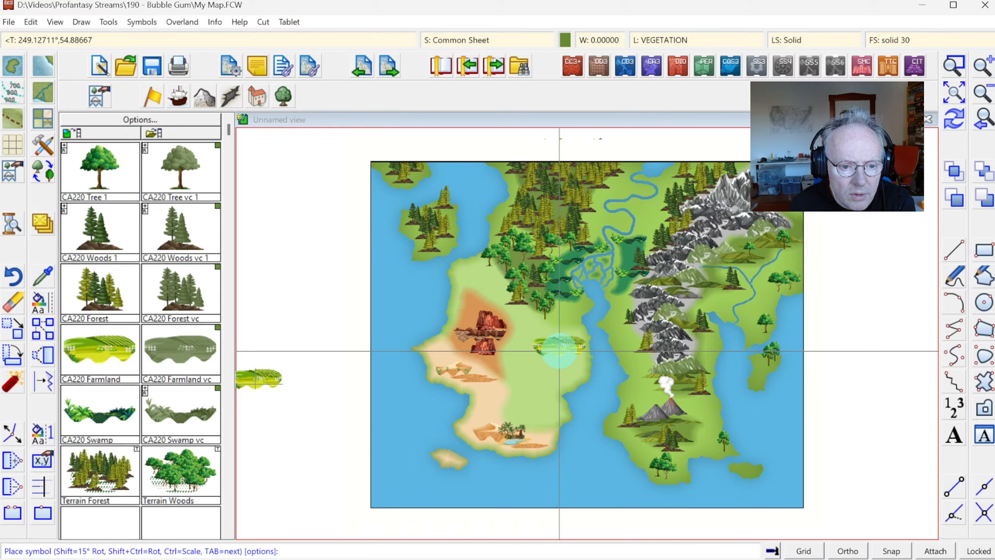
left_click(559, 350)
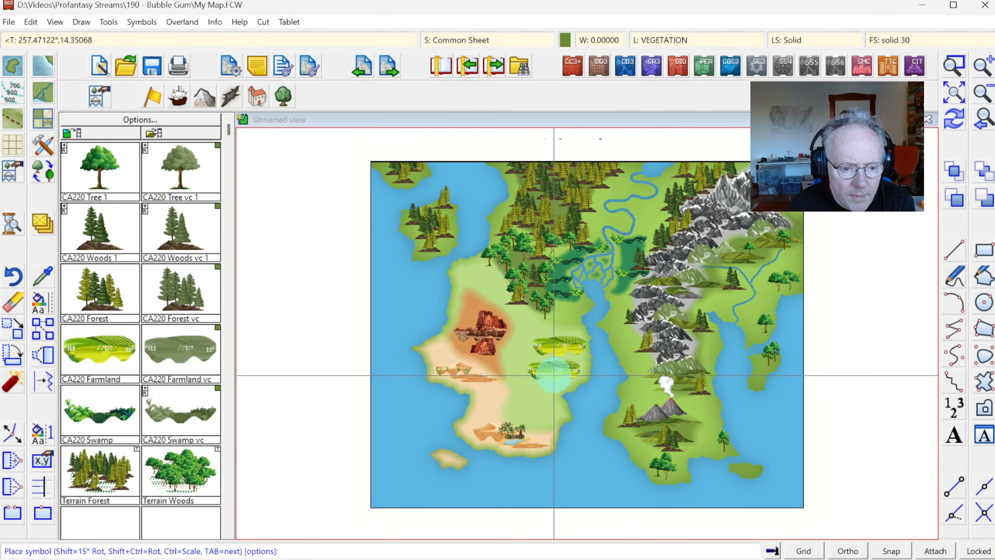
left_click(553, 379)
right_click(552, 379)
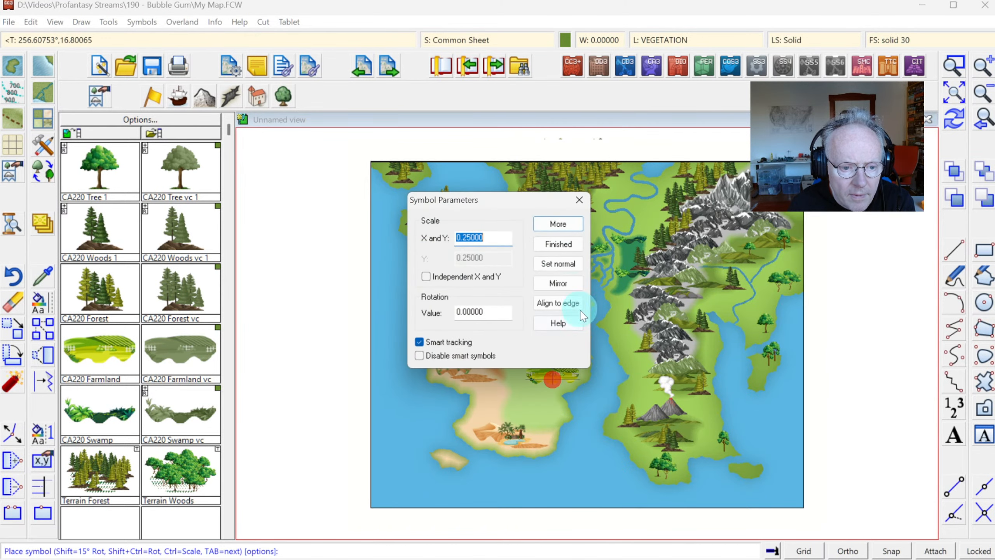
left_click(569, 243)
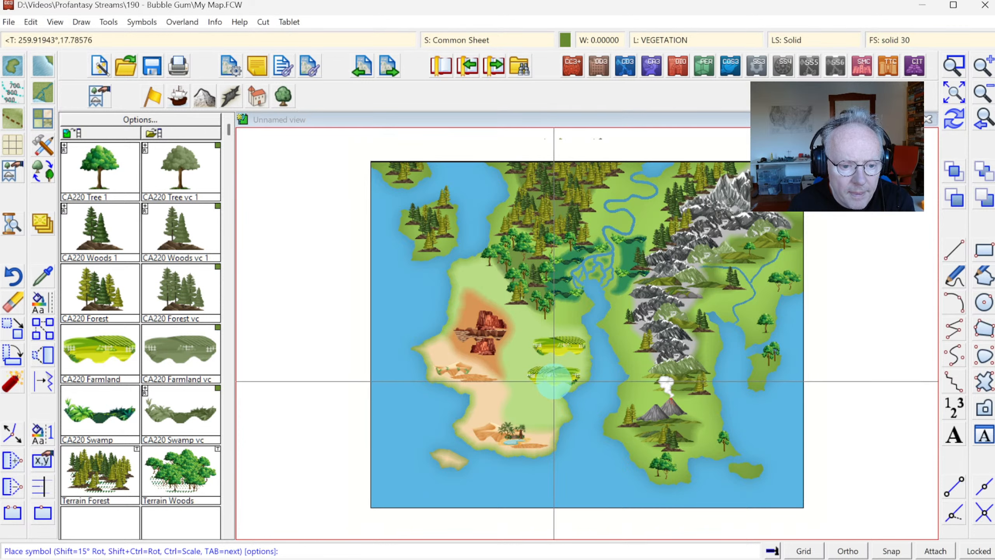
left_click(554, 380)
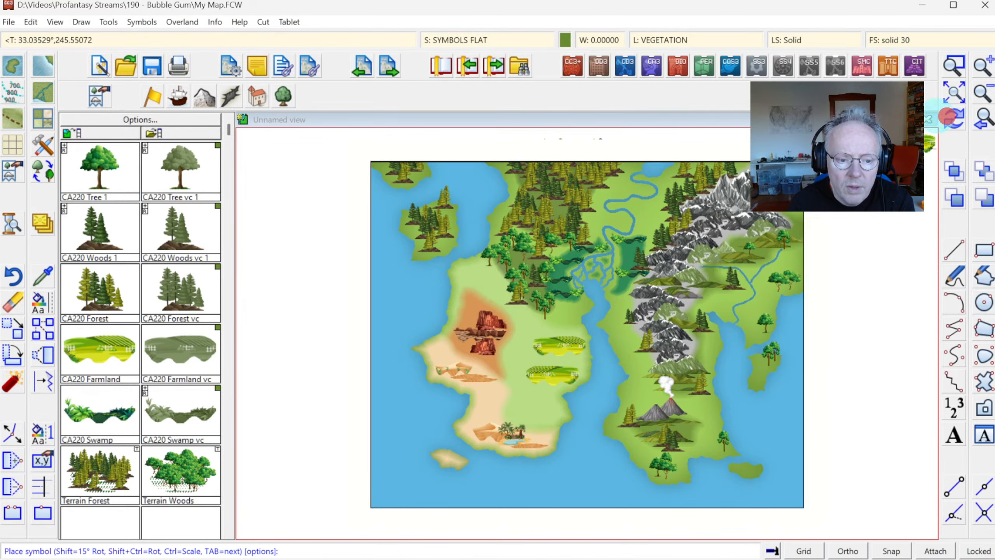
left_click(950, 118)
left_click(147, 134)
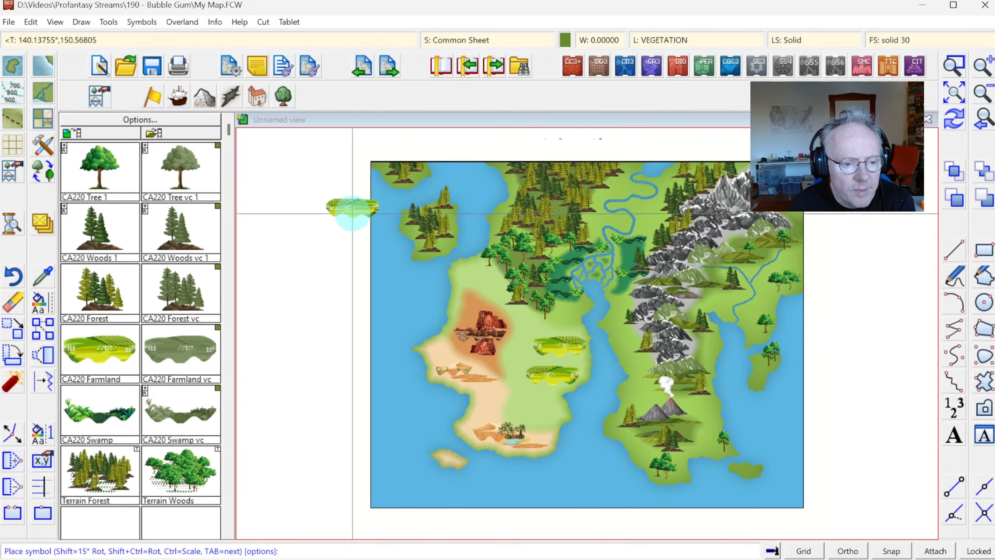
left_click(443, 311)
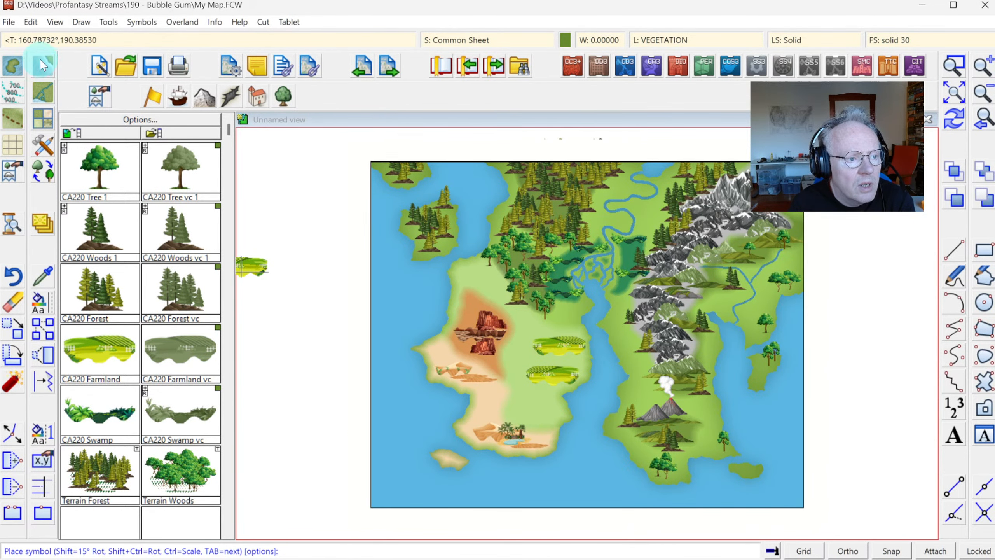
- Draw a Contour, Default (Sea) Darker area offshore, running along the west, south and southeast map edges and closing outside the border
left_click(10, 98)
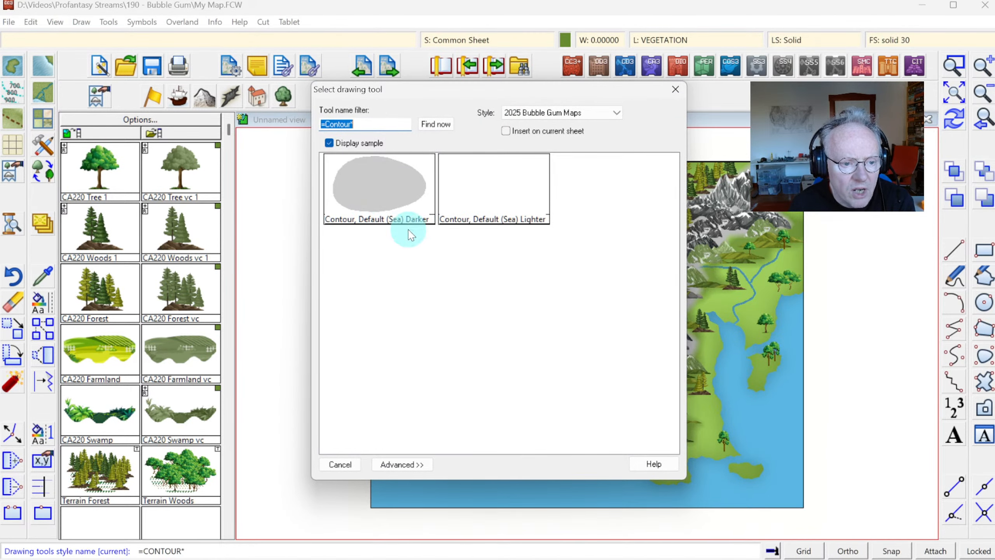
left_click(376, 194)
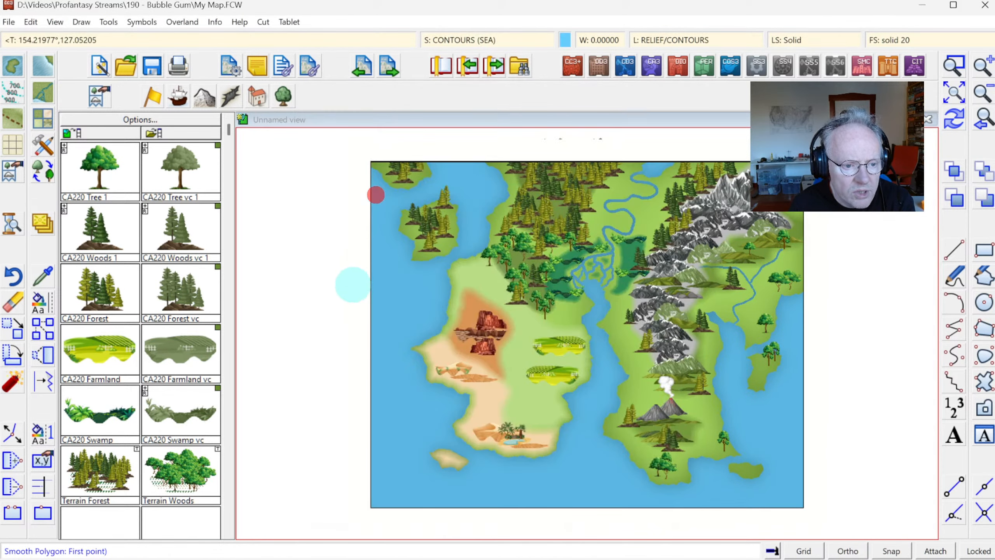
left_click(348, 255)
left_click(378, 265)
left_click(395, 275)
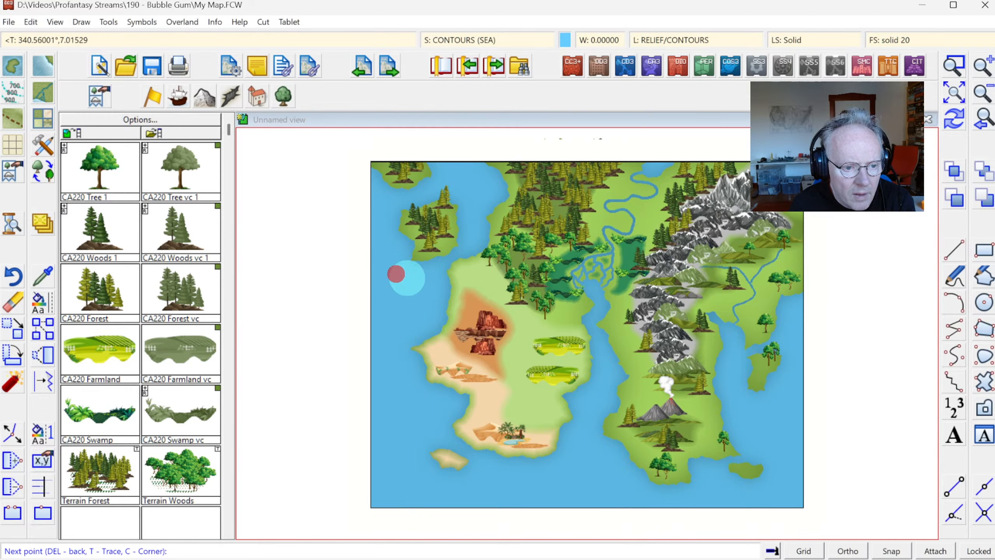
left_click(406, 297)
left_click(395, 311)
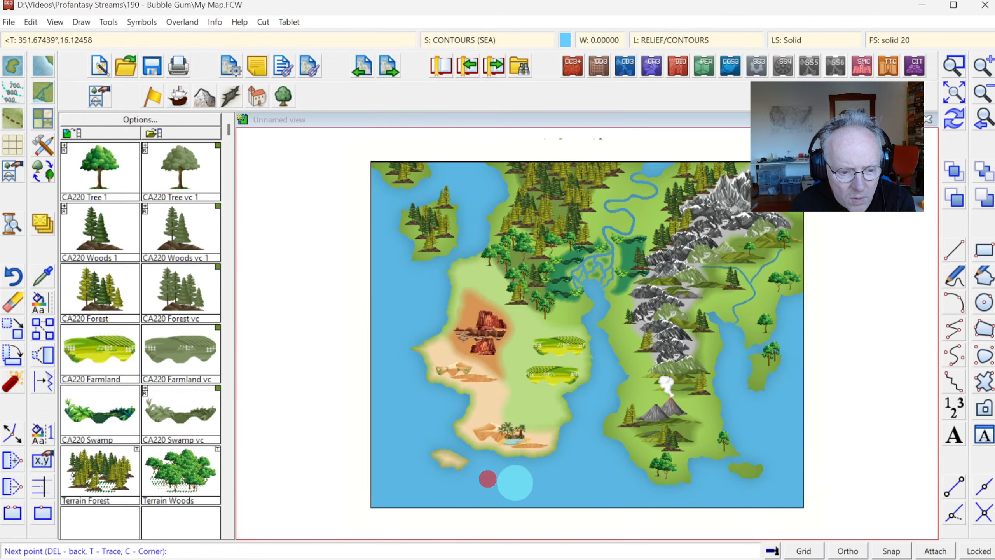
left_click(615, 486)
left_click(633, 500)
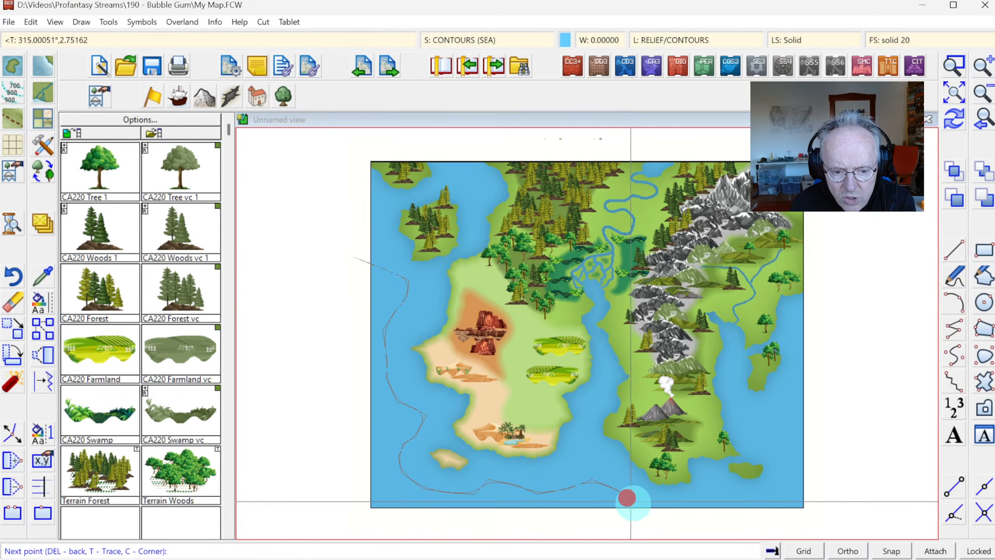
left_click(681, 504)
left_click(725, 503)
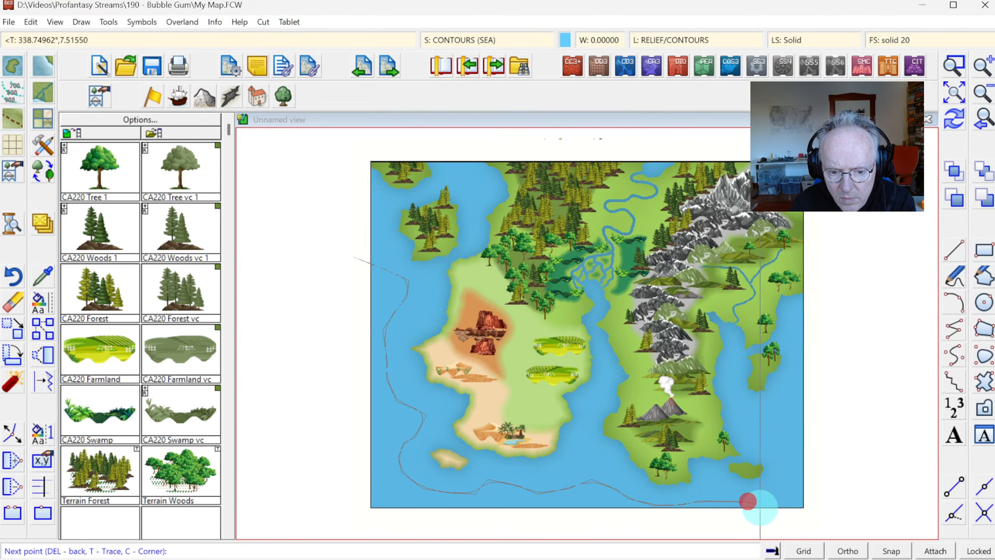
left_click(788, 511)
left_click(802, 491)
left_click(787, 451)
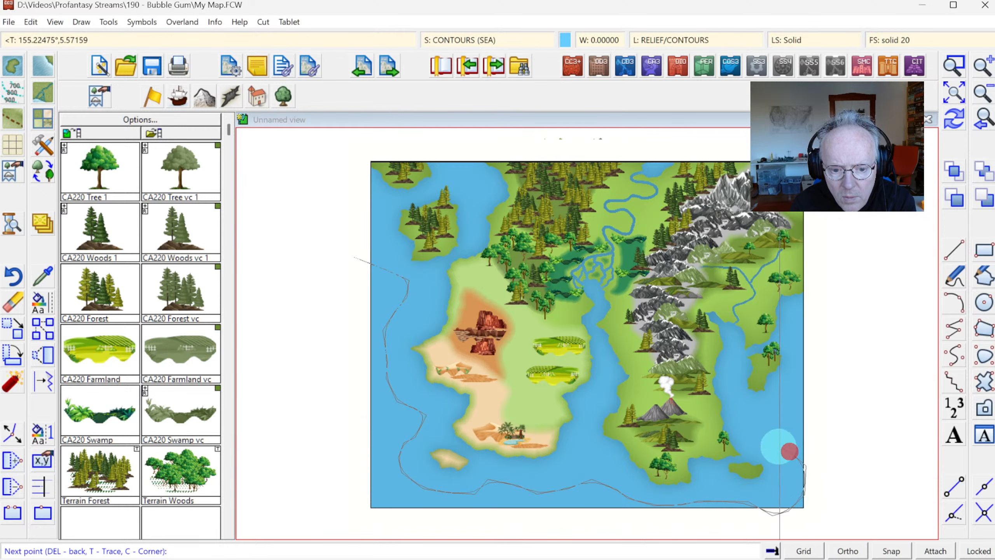
left_click(771, 434)
left_click(806, 395)
left_click(818, 390)
left_click(827, 408)
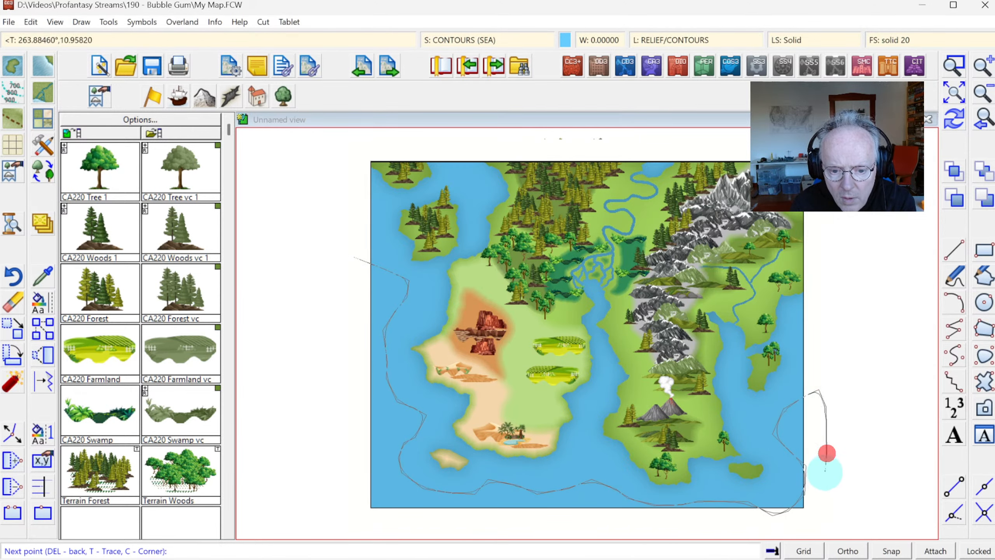
left_click(825, 517)
left_click(815, 534)
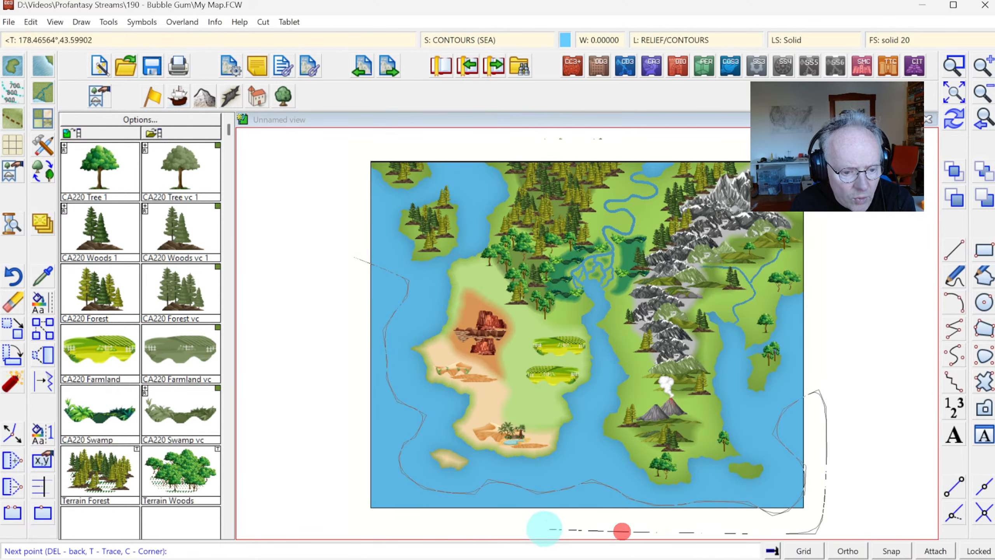
left_click(345, 512)
left_click(345, 464)
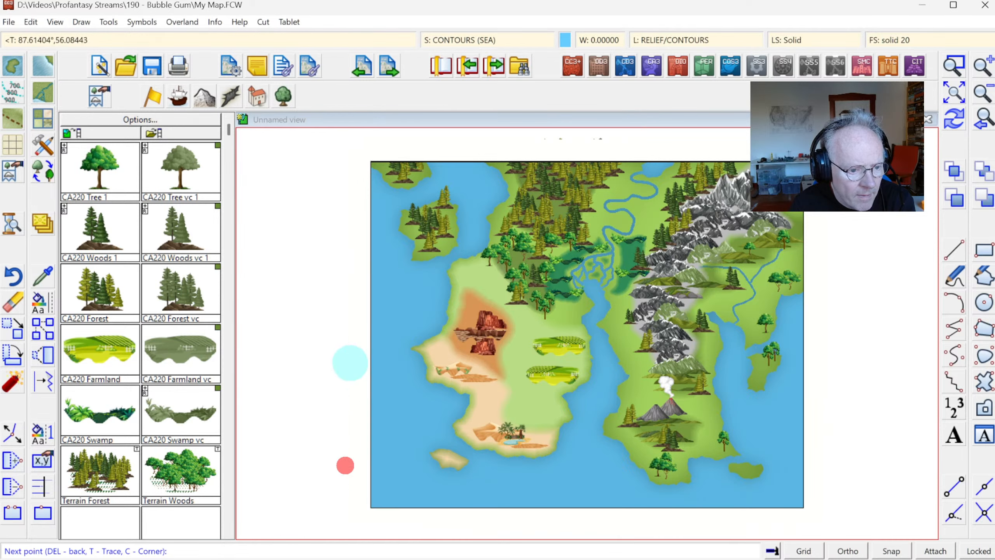
right_click(351, 278)
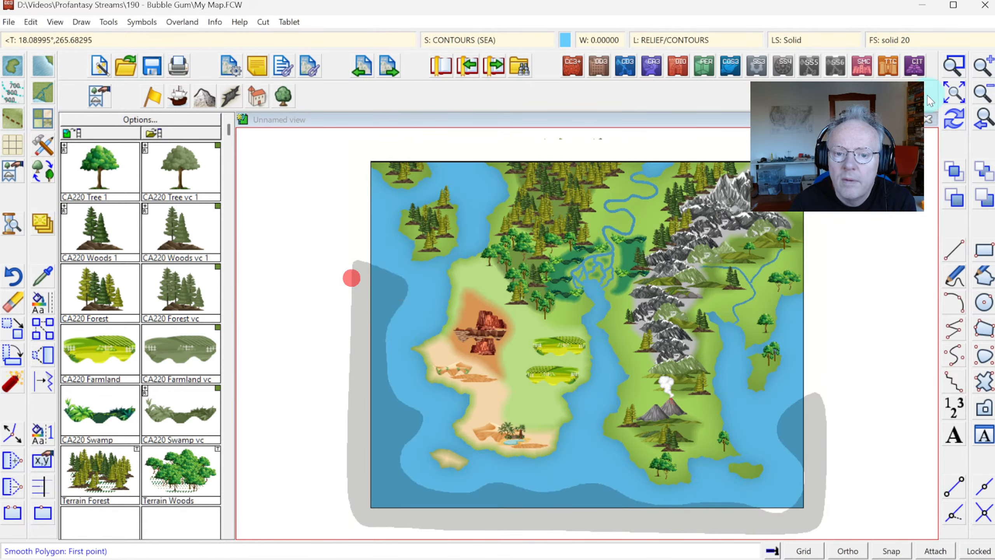
left_click(956, 124)
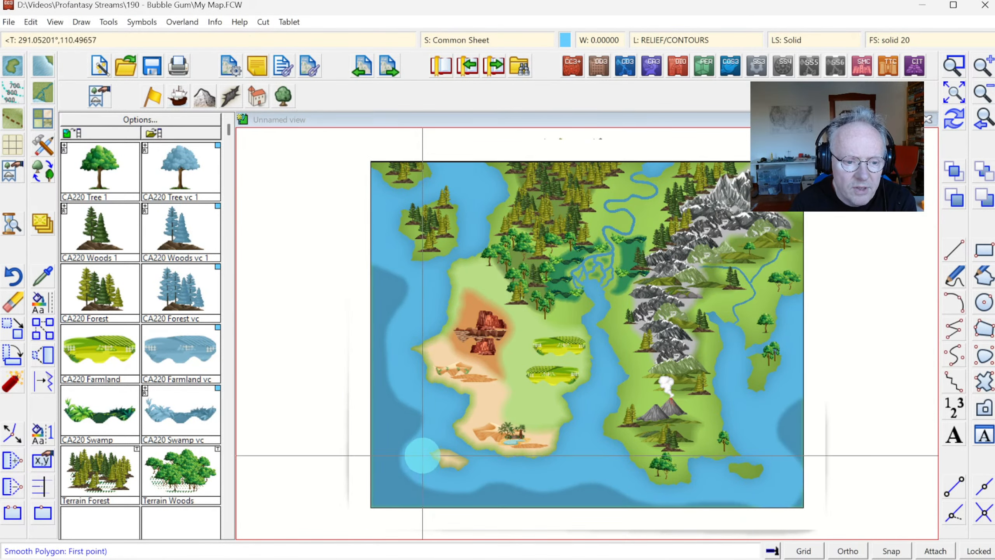
right_click(423, 456)
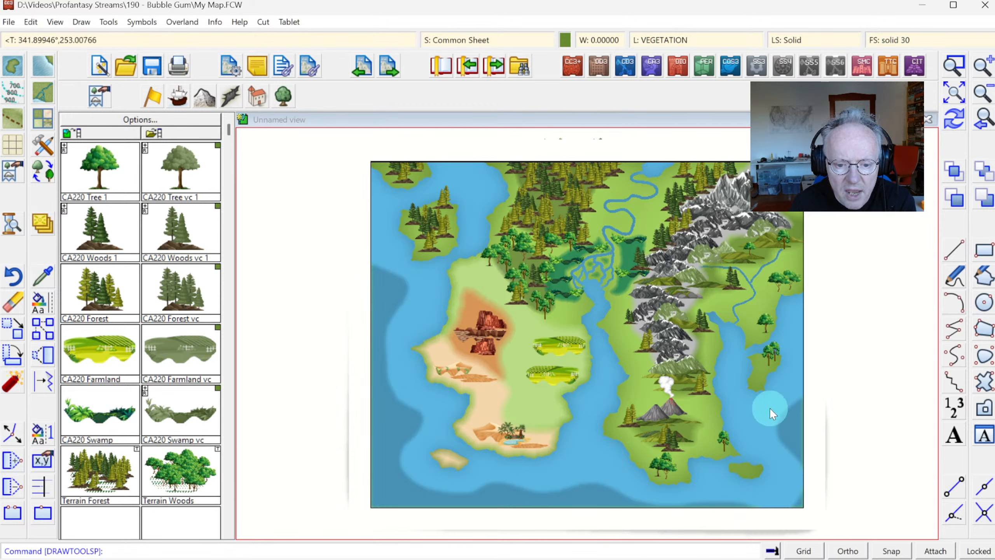
right_click(678, 525)
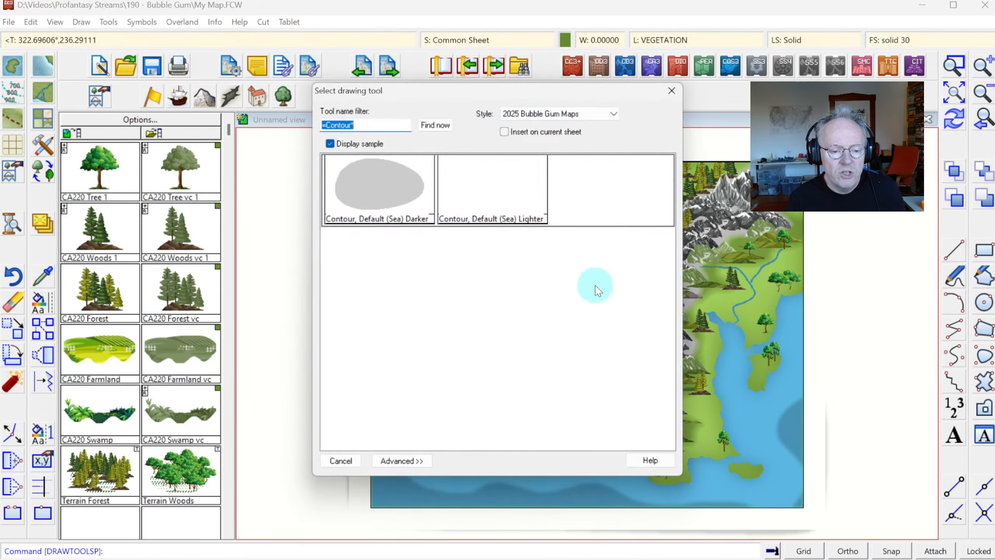
left_click(564, 289)
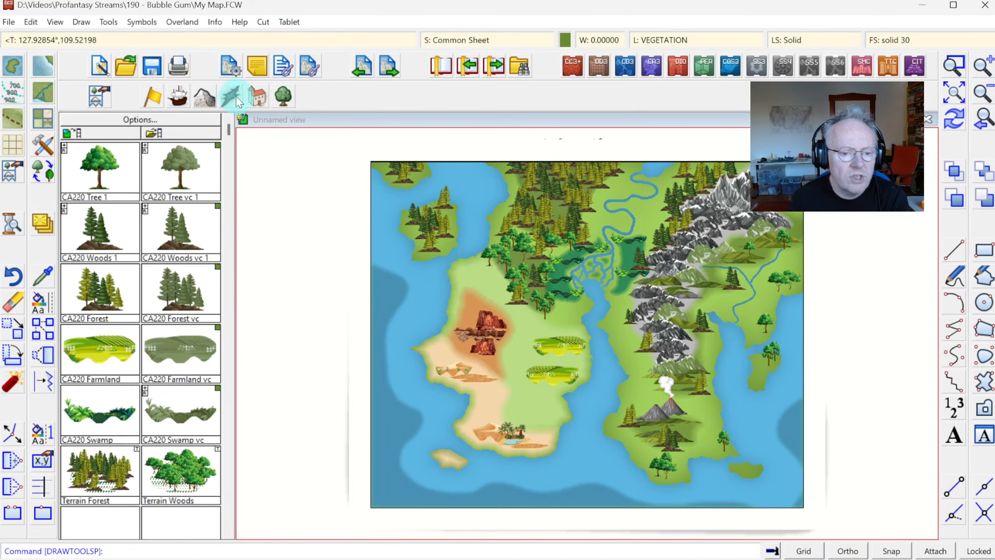
- Place a CA220 City symbol between the two farmlands on the east coast of the southwestern landmass
left_click(256, 101)
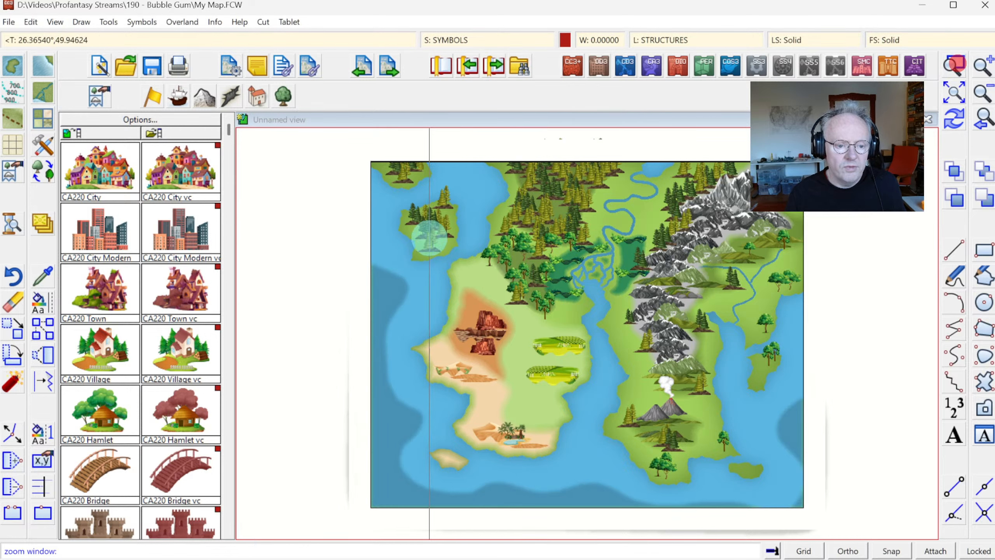
left_click(369, 158)
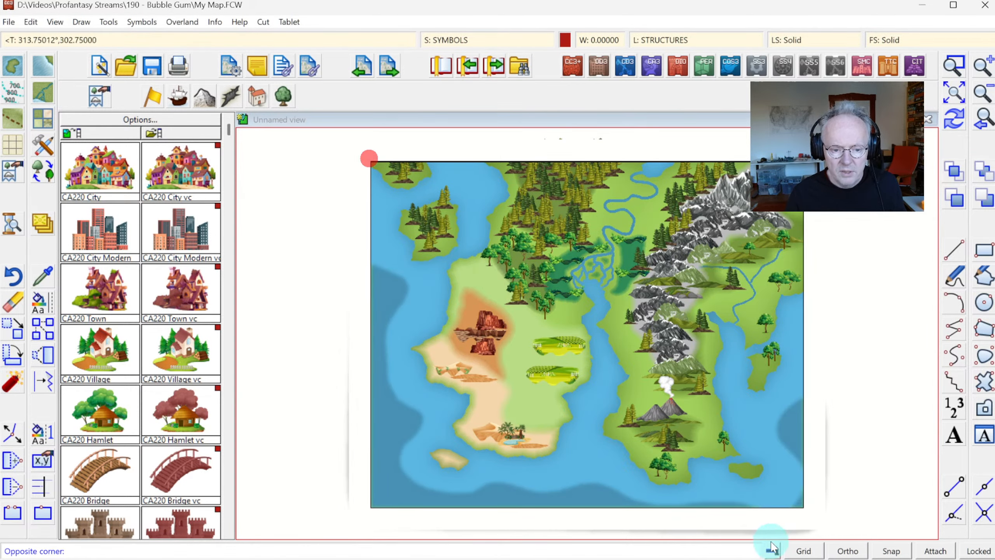
left_click(796, 507)
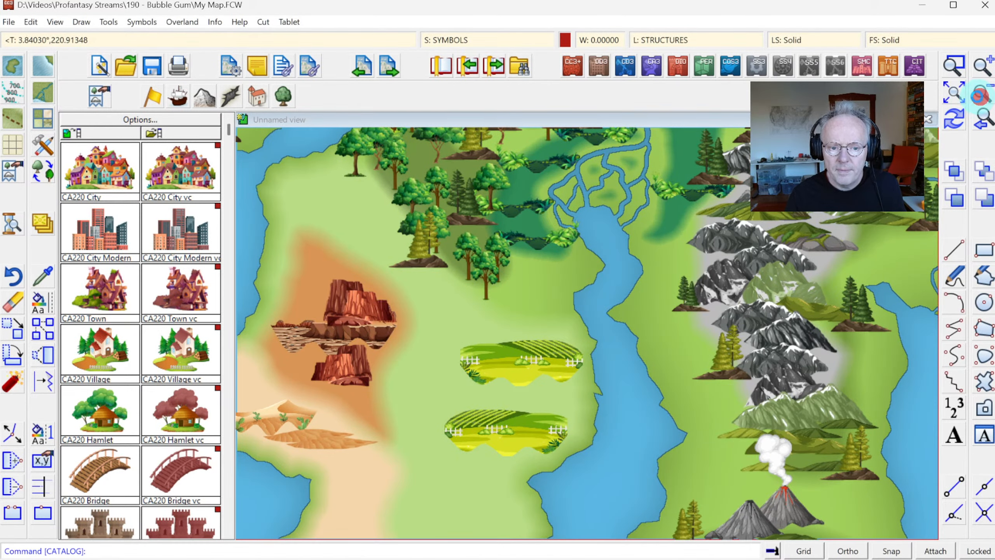
left_click(980, 95)
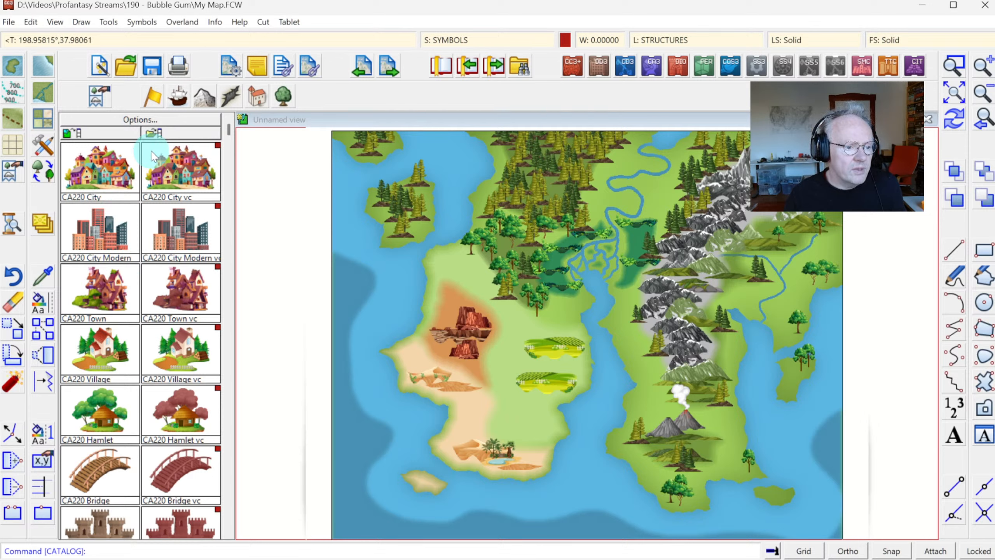
left_click(114, 190)
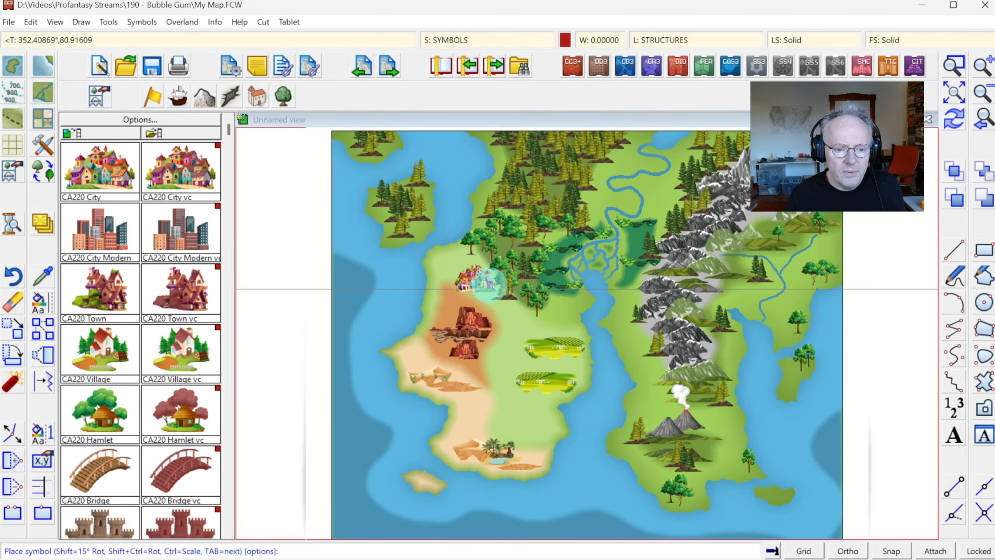
left_click(566, 369)
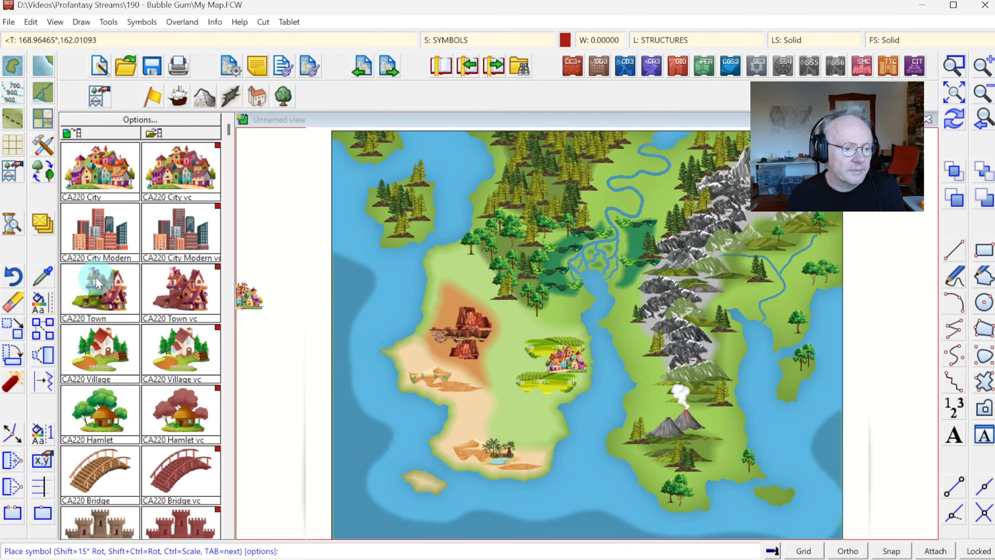
- Place CA220 Town symbols beside the northern river bend, on the southern peninsula southeast of the volcano, and on the southwestern landmass's northwest coast
left_click(111, 300)
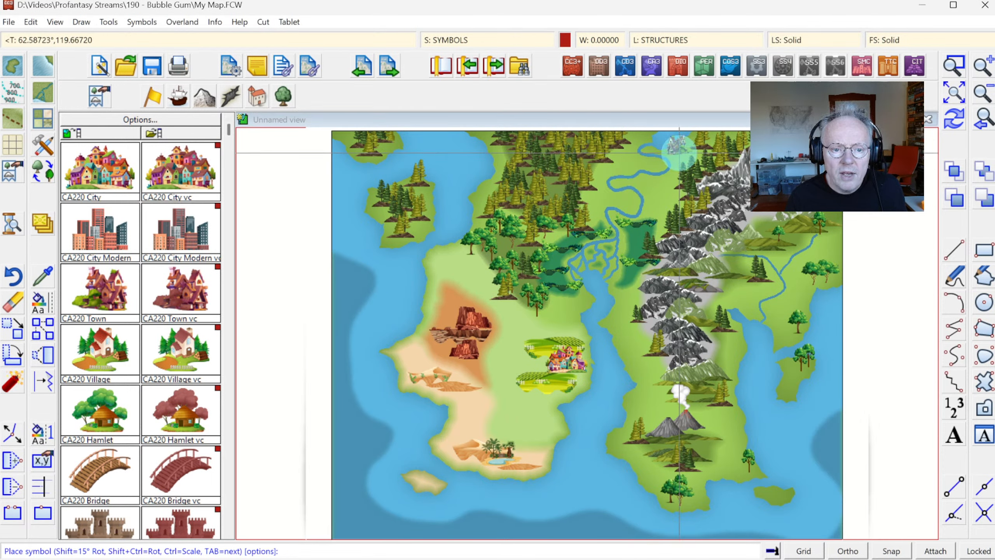
left_click(678, 146)
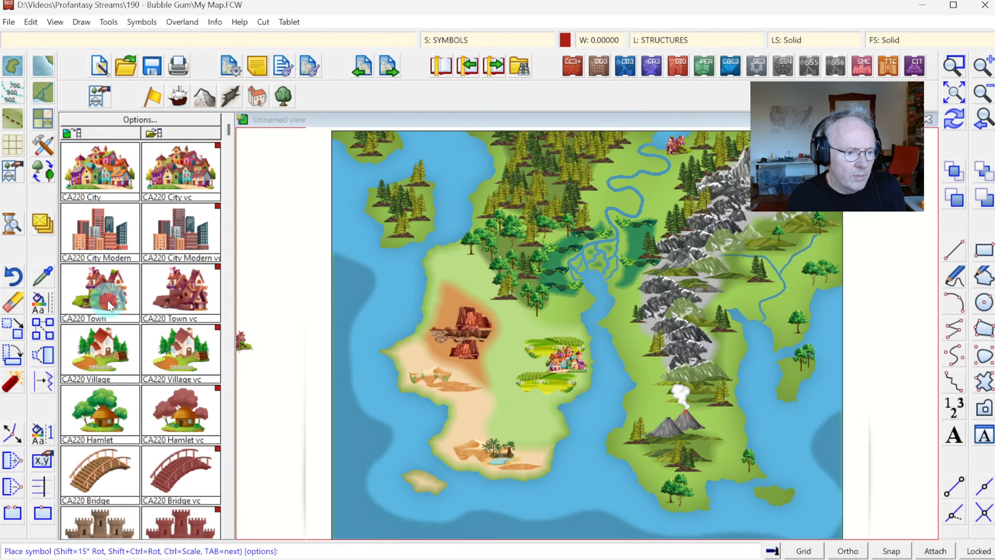
left_click(125, 294)
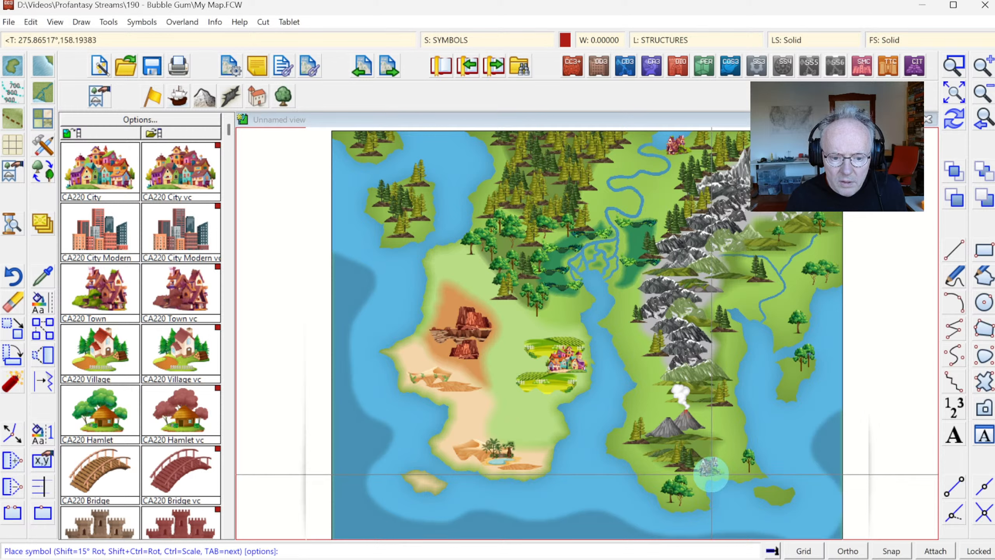
left_click(711, 469)
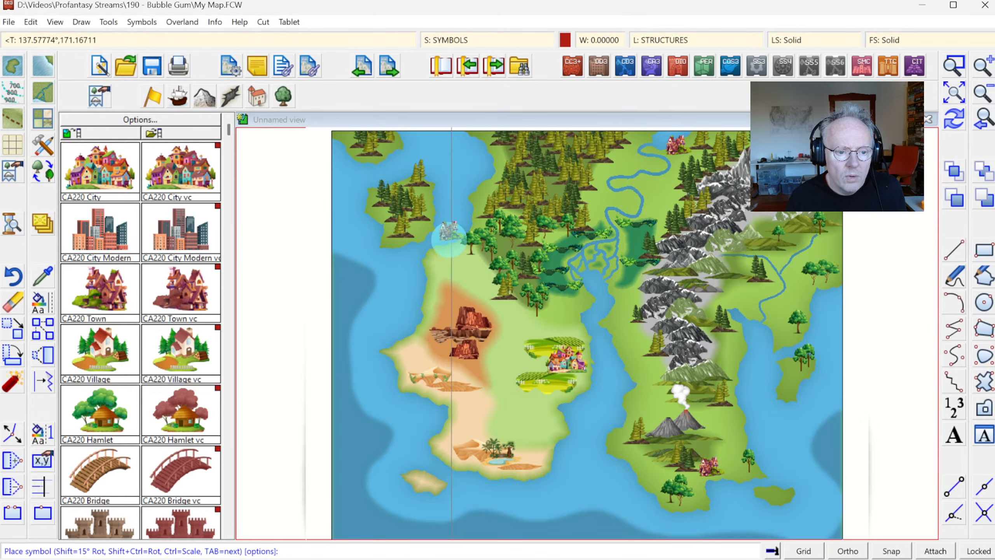
left_click(440, 258)
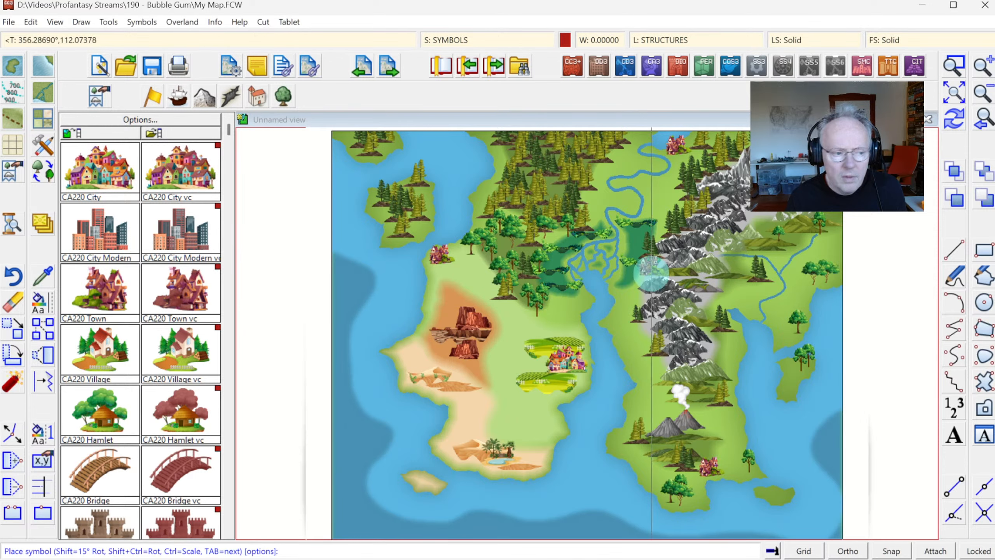
- Place CA220 Village symbols below the southern farmland, at the eastern river's mouth, and at the forest edge north of the red rocks
left_click(96, 347)
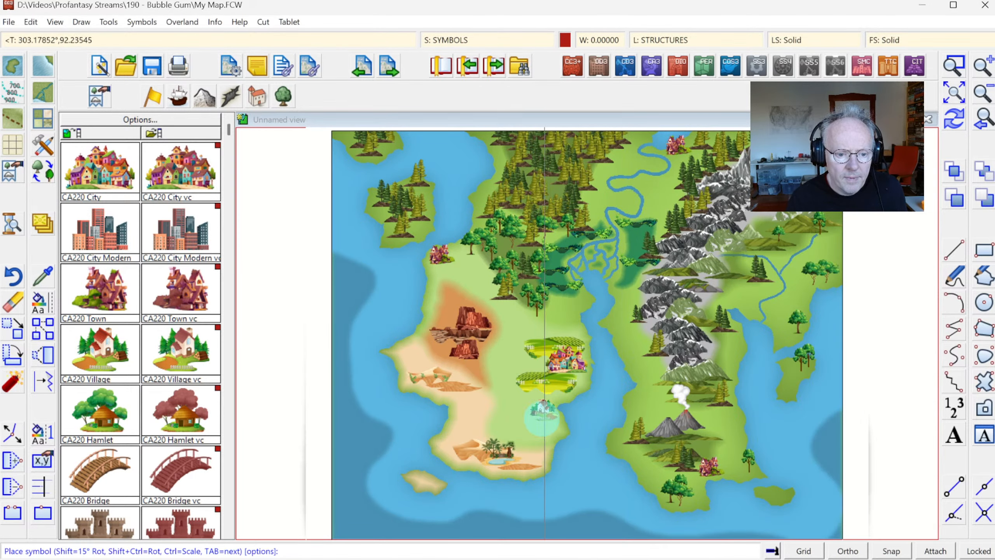
left_click(541, 404)
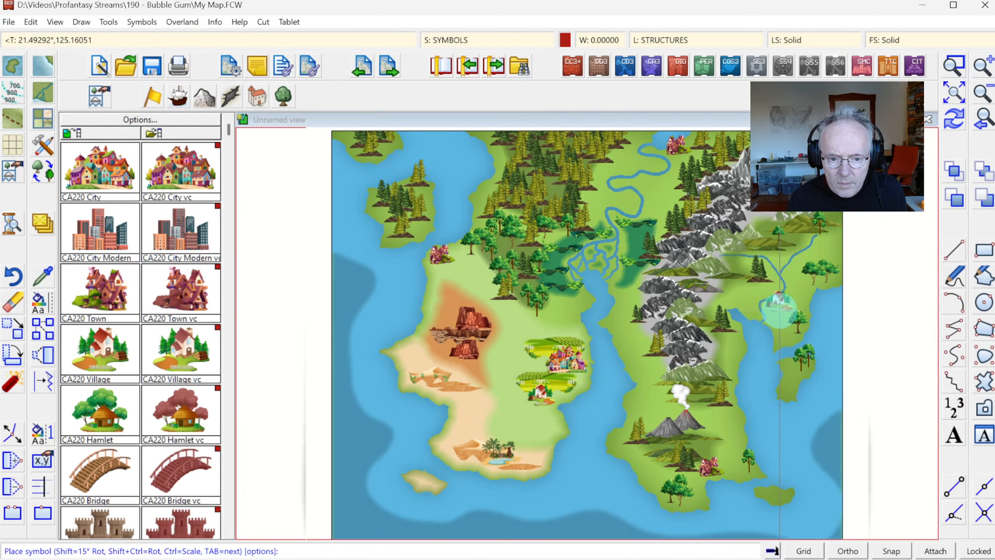
left_click(778, 306)
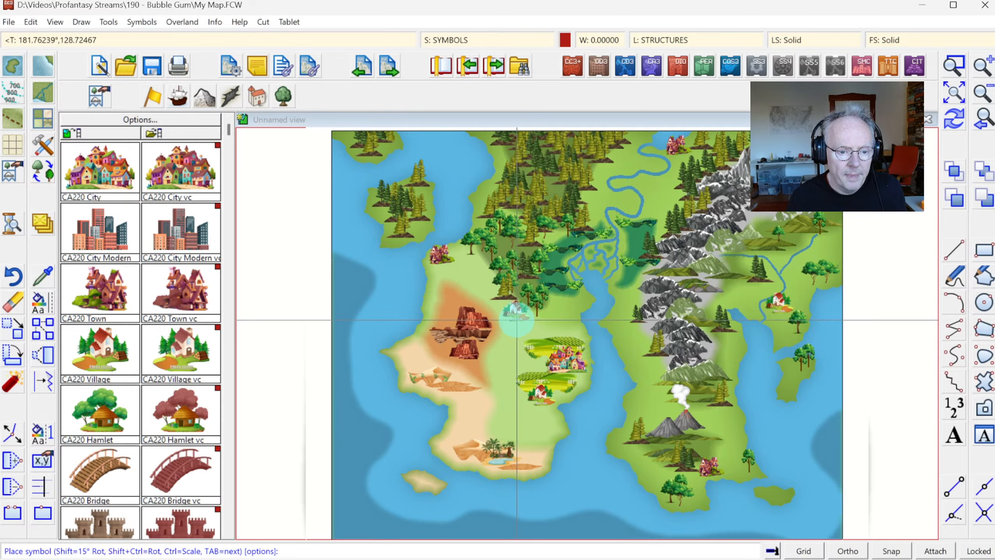
left_click(479, 277)
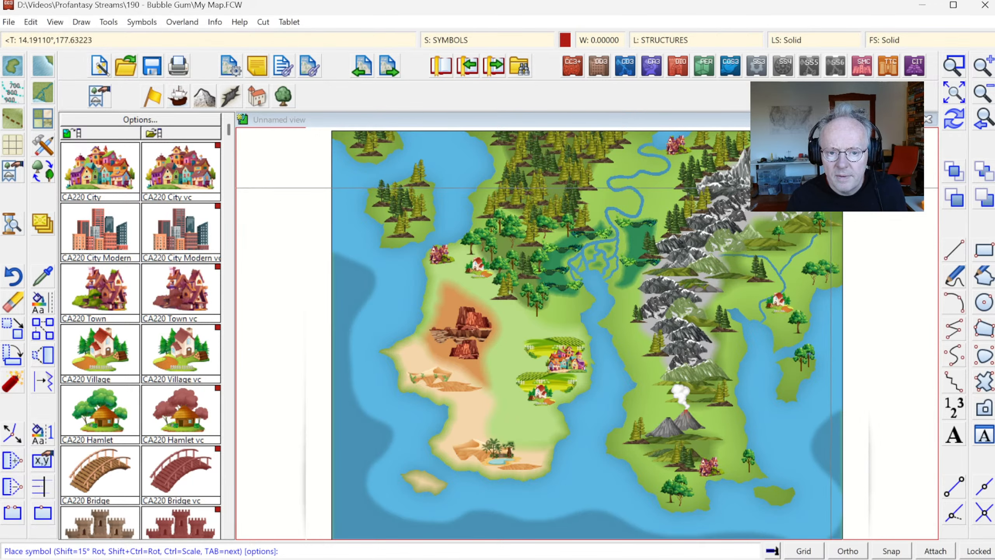
- Place CA220 Hamlet symbols on the southeastern and northwestern islands, and a CA220 Town on the coast northwest of the volcano
left_click(778, 494)
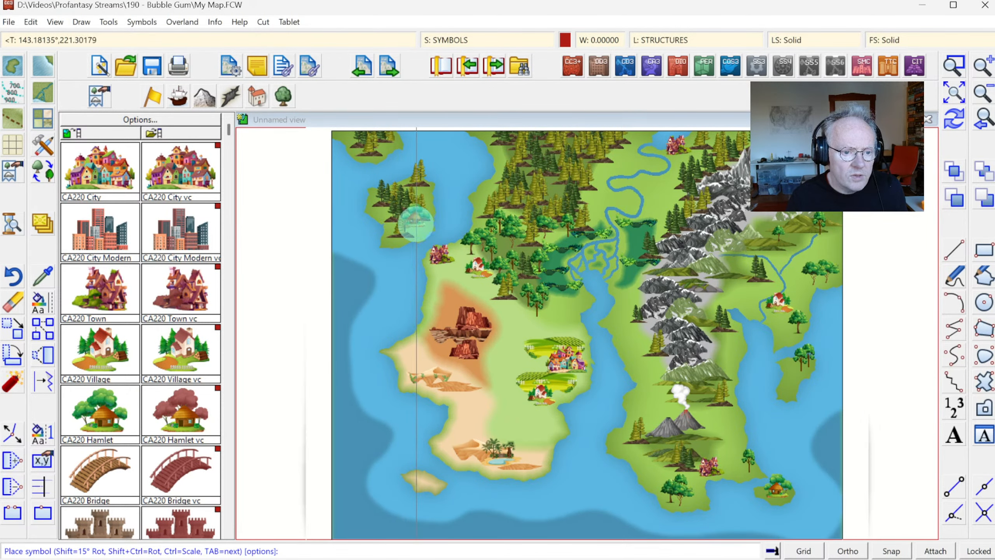
left_click(419, 226)
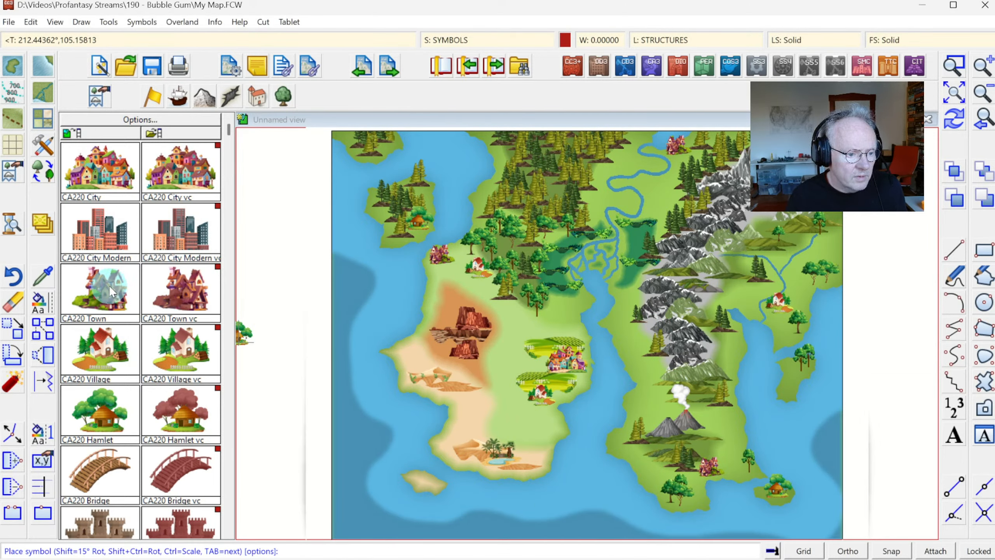
left_click(117, 296)
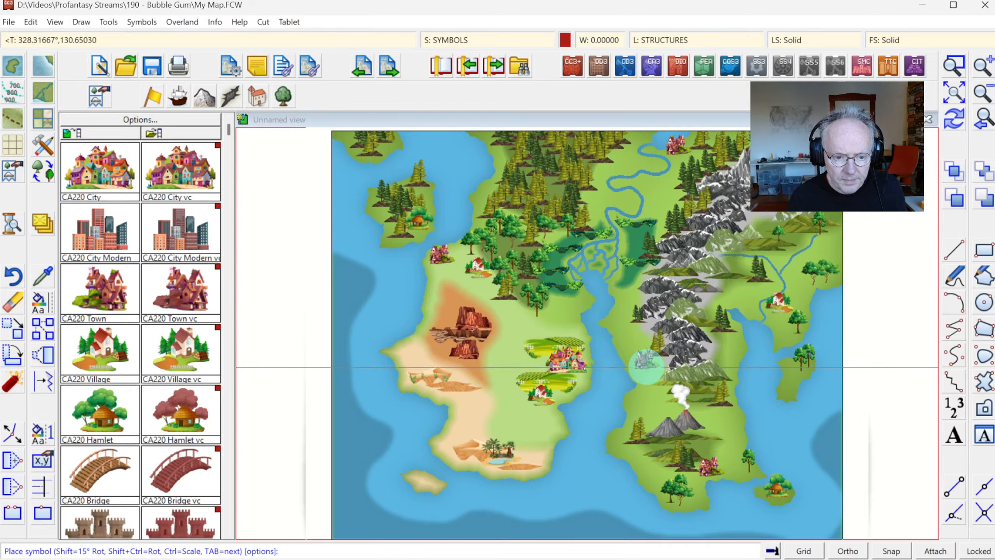
left_click(645, 378)
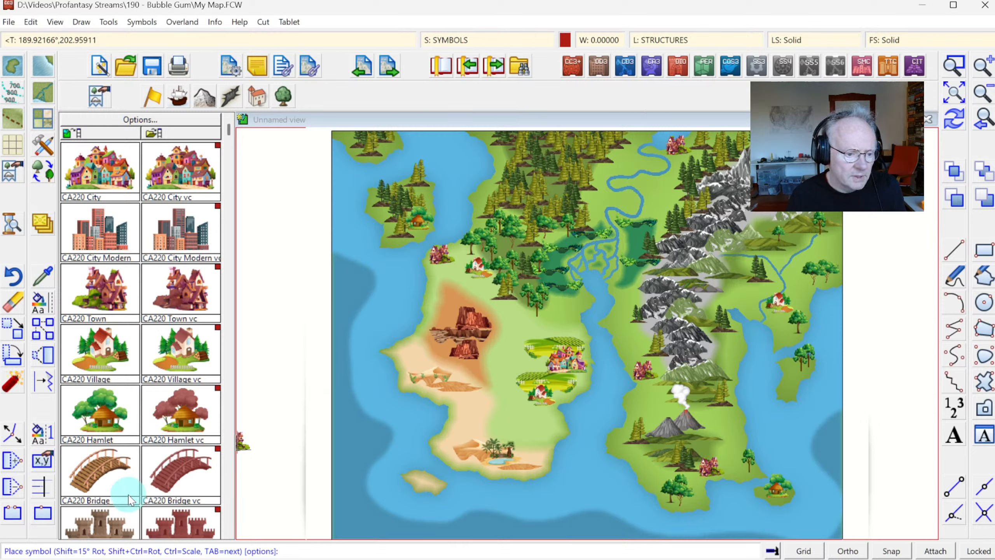
- Place a CA220 Bridge symbol over the northern river, just southwest of the town at the river bend
left_click(112, 480)
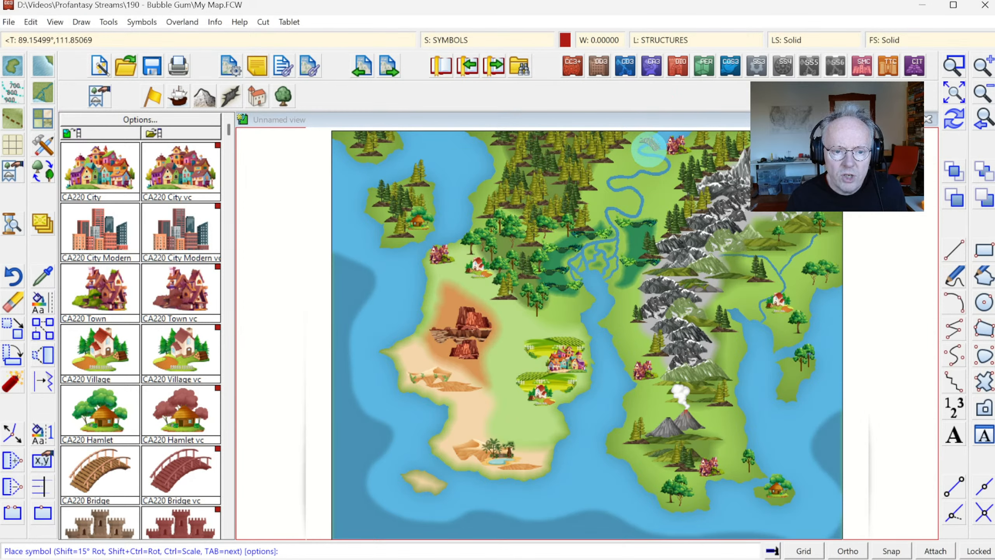
right_click(606, 169)
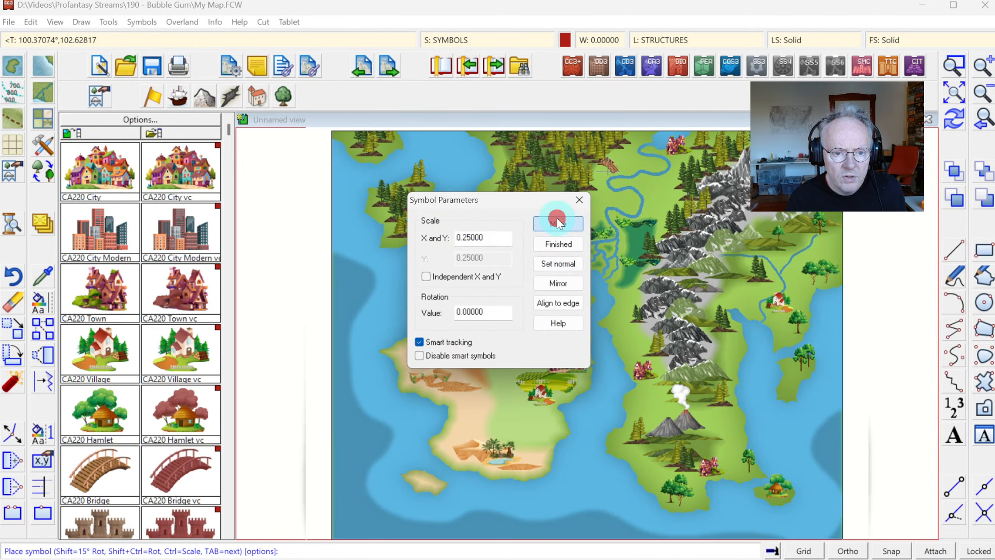
left_click(558, 244)
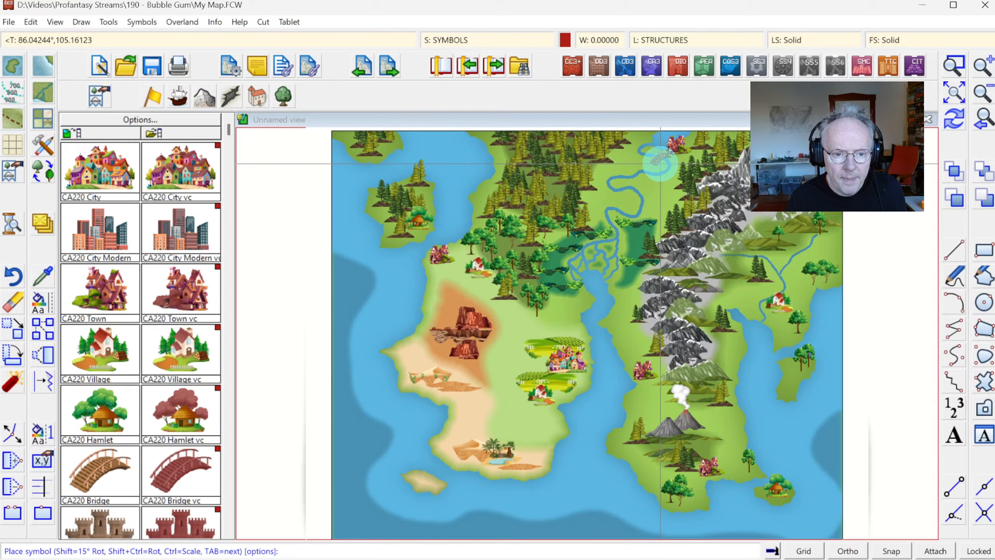
left_click(660, 164)
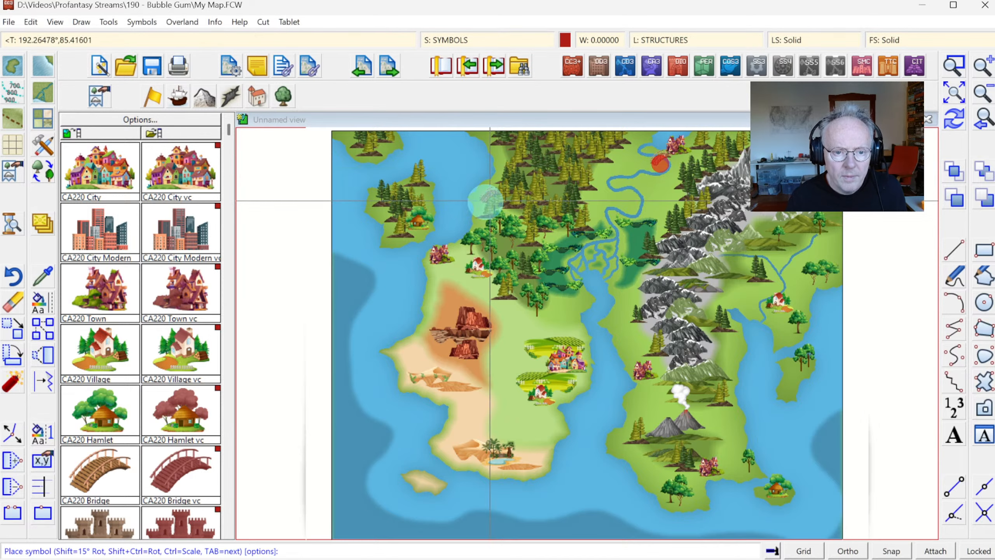
- Place a CA220 Castle beside the city on the northern farmland, and a CA220 Stronghold at the desert's edge west of the farmland village
left_click(229, 533)
left_click(229, 533)
left_click(89, 415)
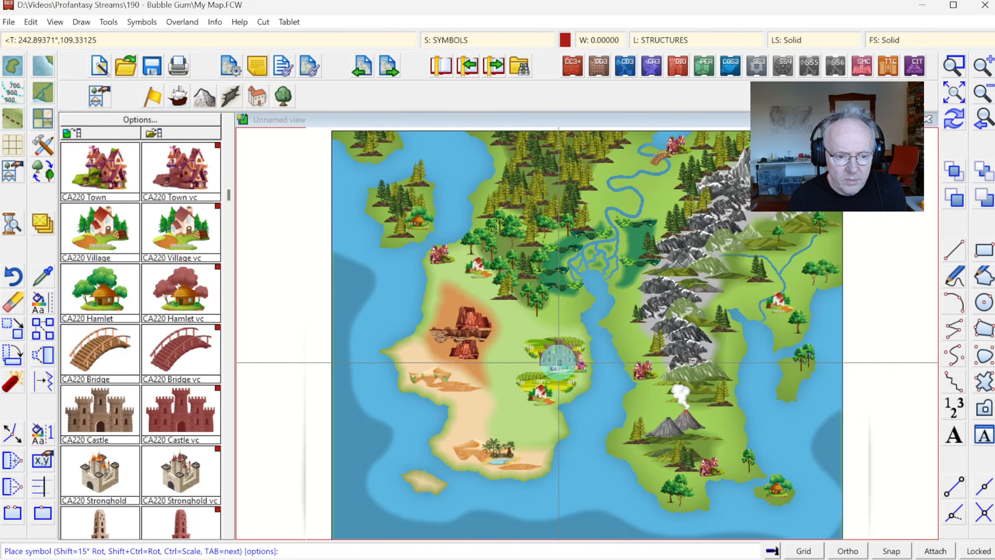
left_click(555, 361)
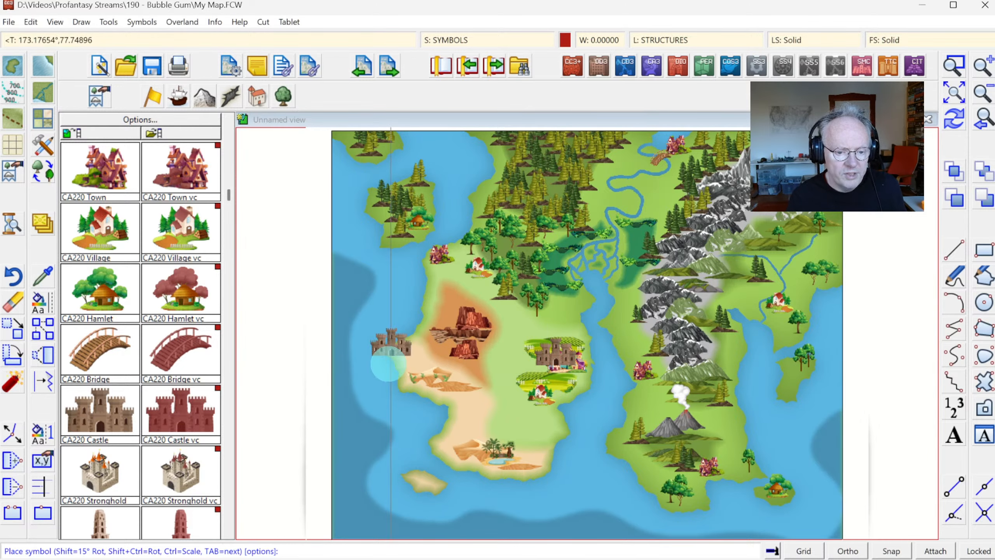
left_click(103, 463)
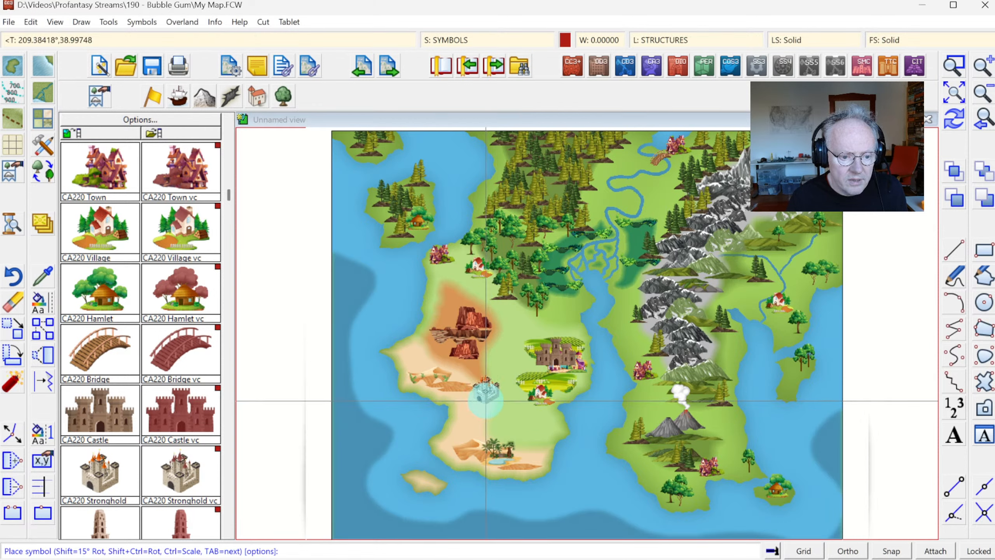
left_click(485, 400)
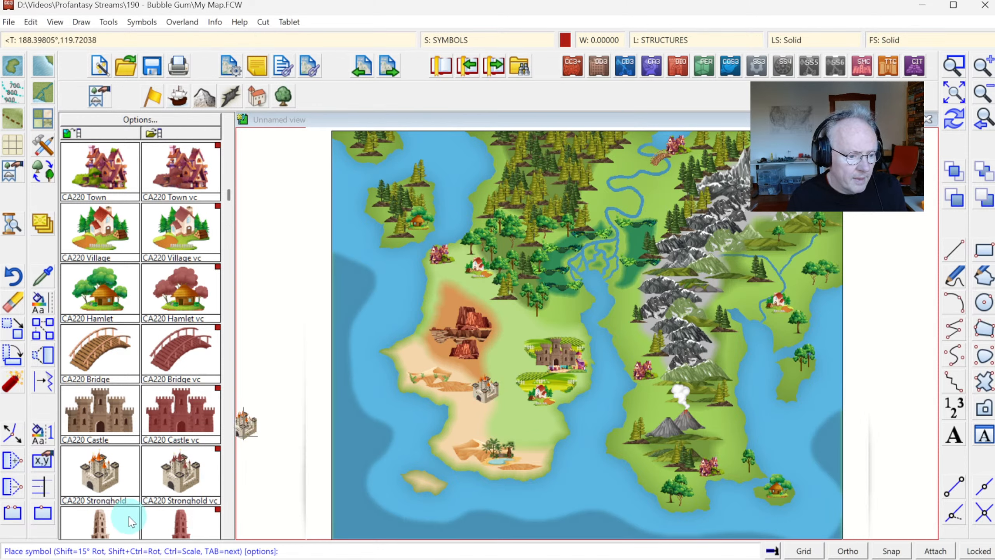
- Place a CA220 Tower on the southeast coast of the southwestern landmass and a CA220 Ruin on the small sandy island southwest of it
left_click(228, 533)
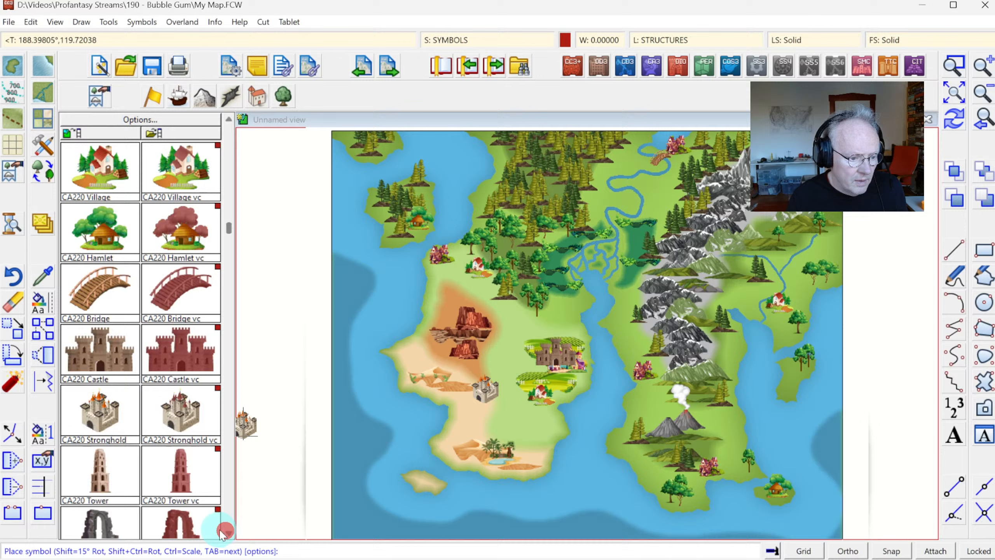
left_click(100, 479)
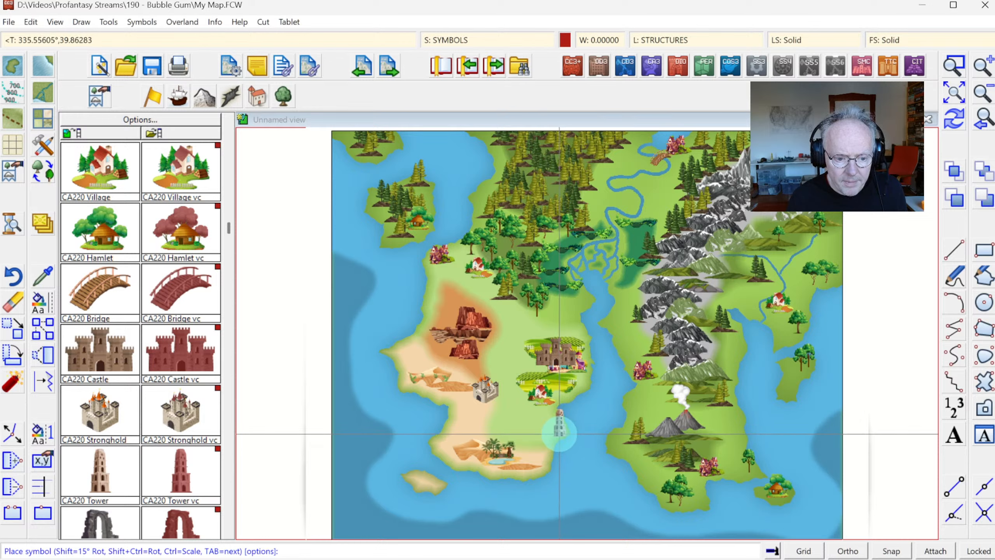
left_click(560, 434)
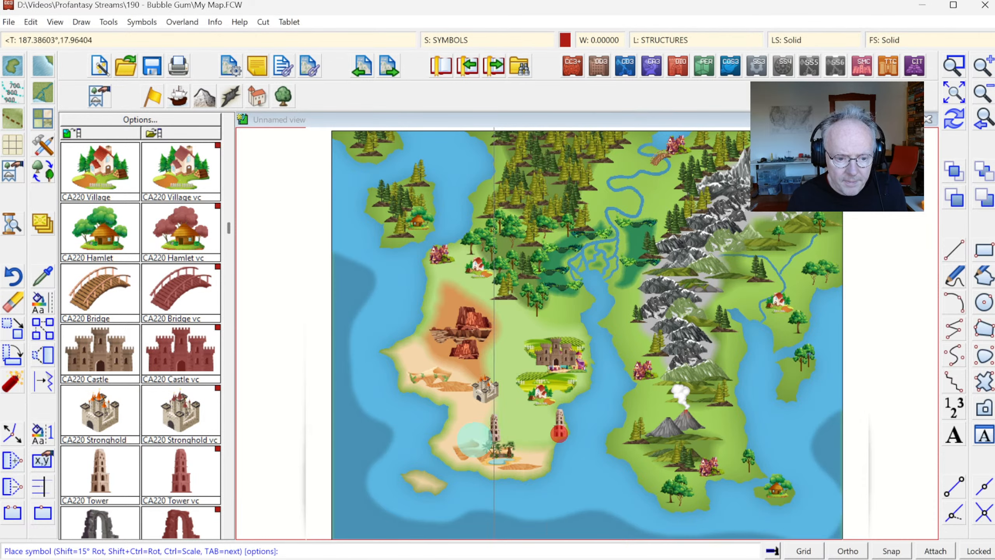
left_click(107, 533)
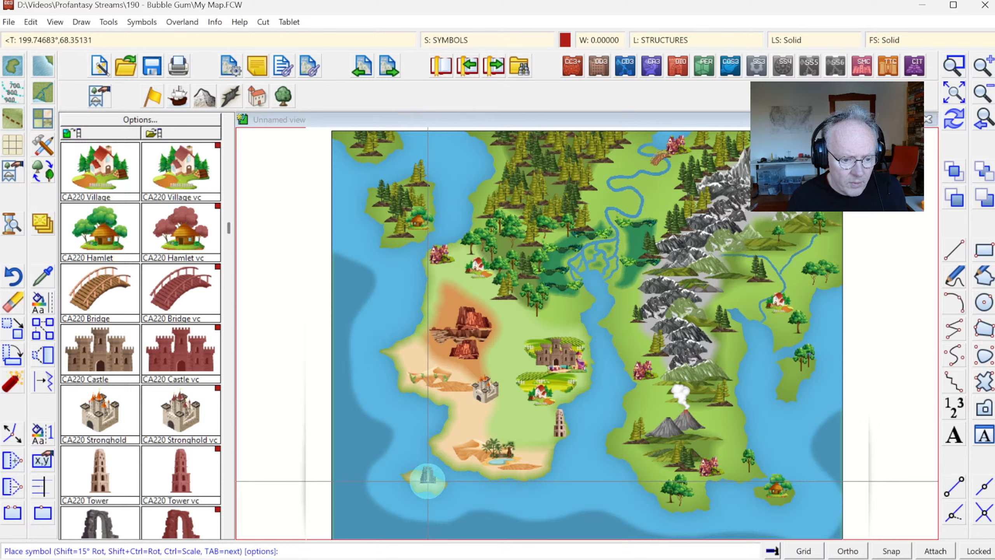
left_click(427, 481)
- Place a CA220 Ruin large symbol in the foothills east of the northern mountain range
left_click(229, 535)
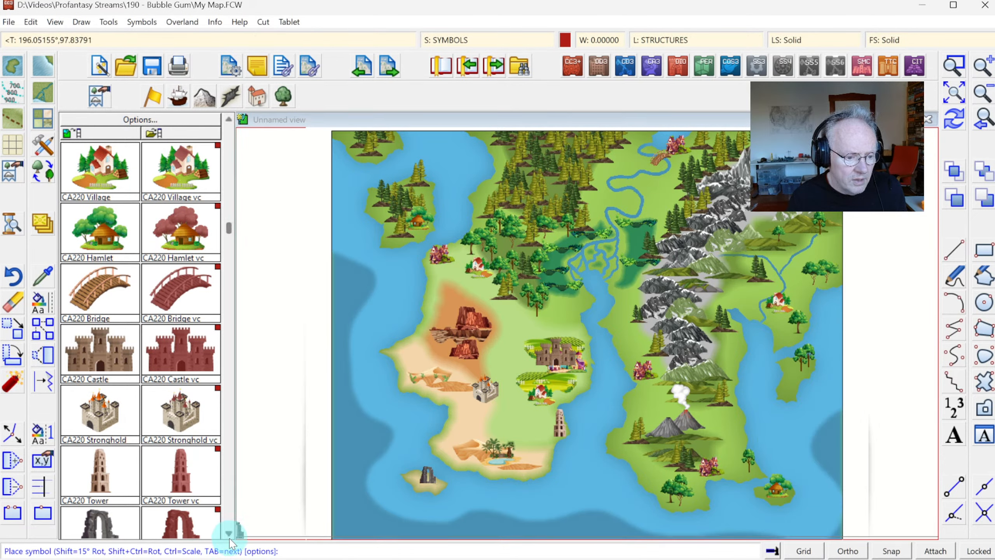
left_click(229, 534)
left_click(134, 500)
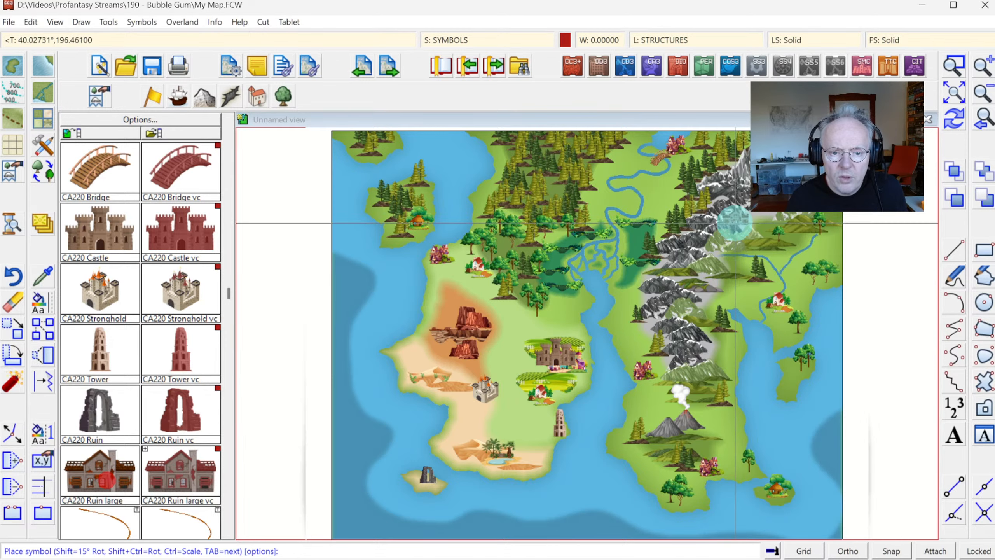
left_click(759, 216)
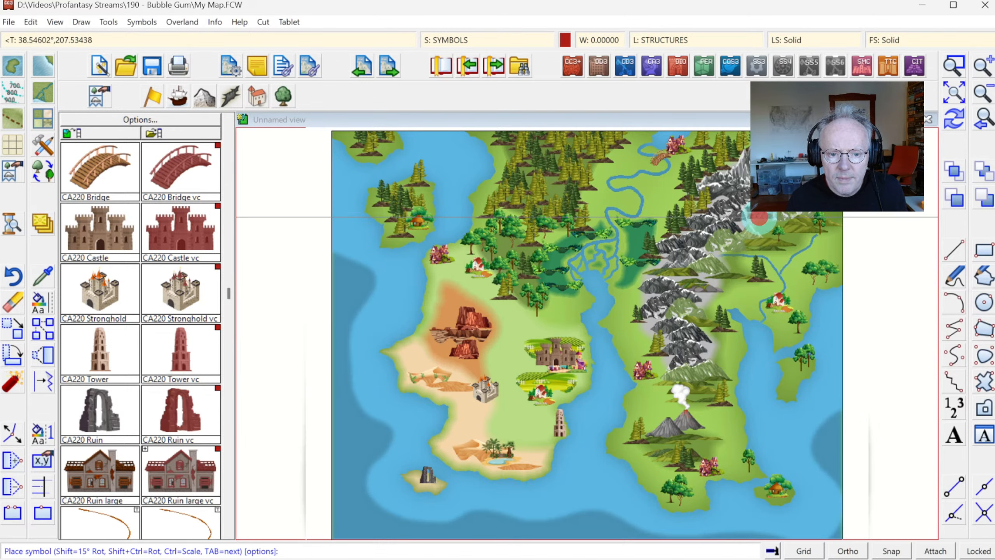
- Browse the rest of the structures catalog as far as the road drawing tools
left_click(228, 533)
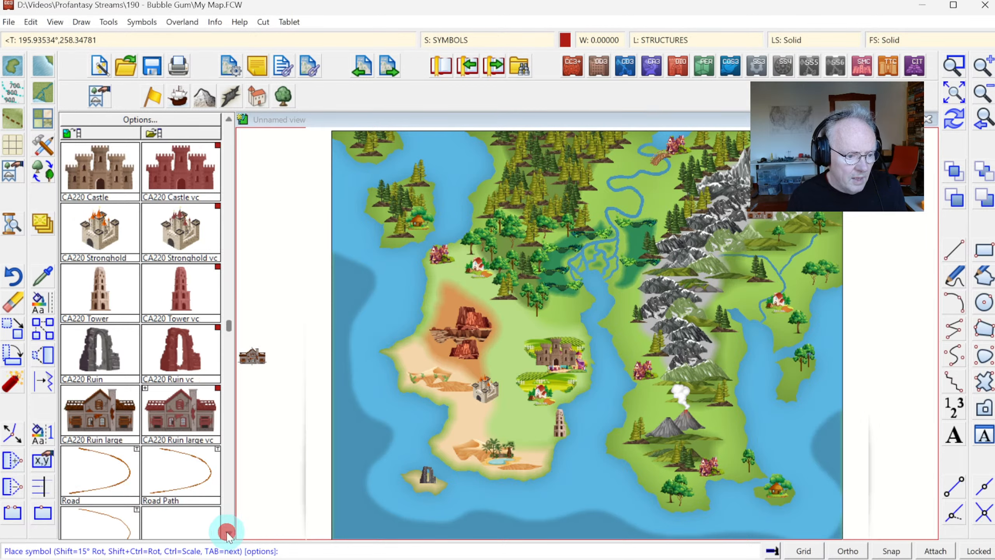
left_click(228, 533)
left_click(229, 533)
left_click(83, 475)
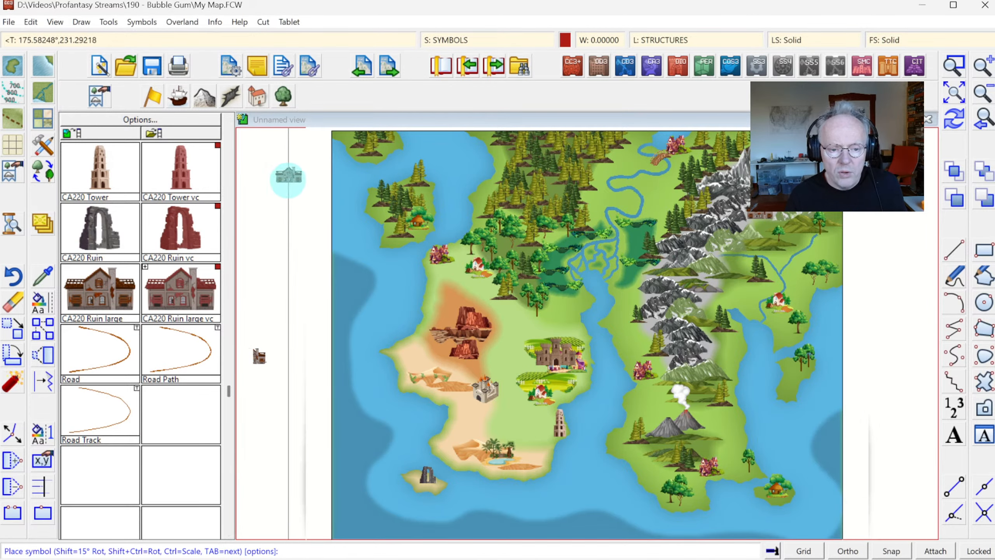
- Sort all symbols in the map and inspect the stacking of the castle and city symbols on the farmland
left_click(143, 22)
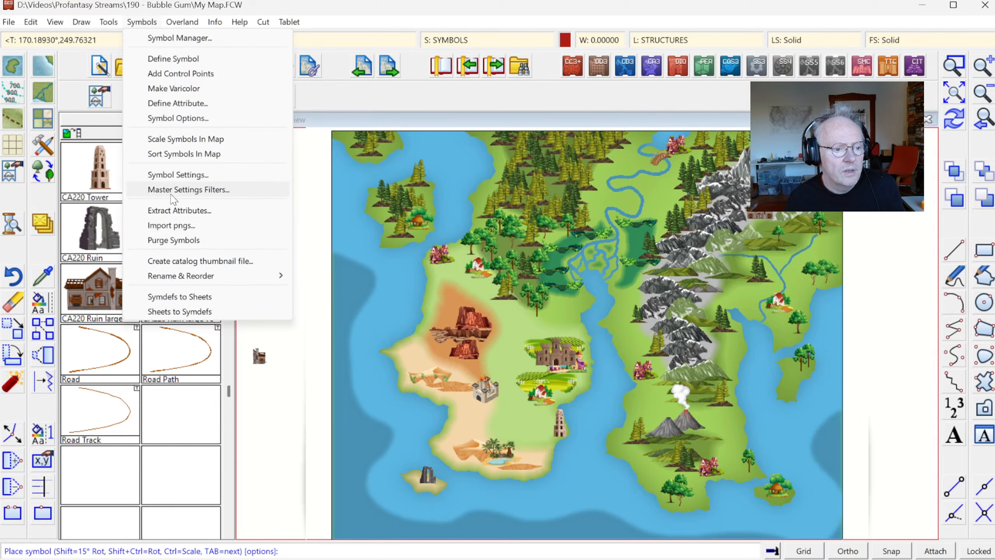
left_click(172, 153)
right_click(353, 215)
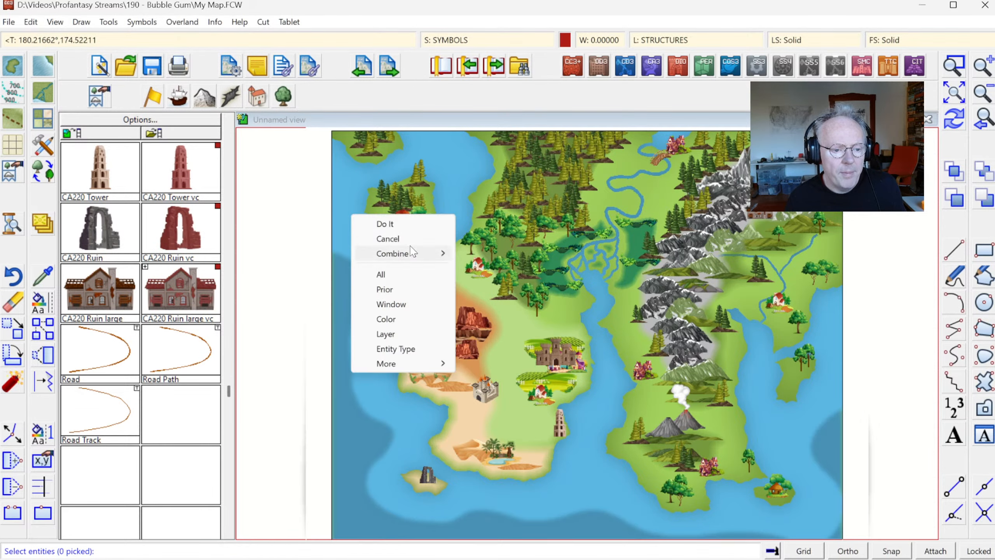
left_click(383, 275)
right_click(457, 240)
left_click(482, 249)
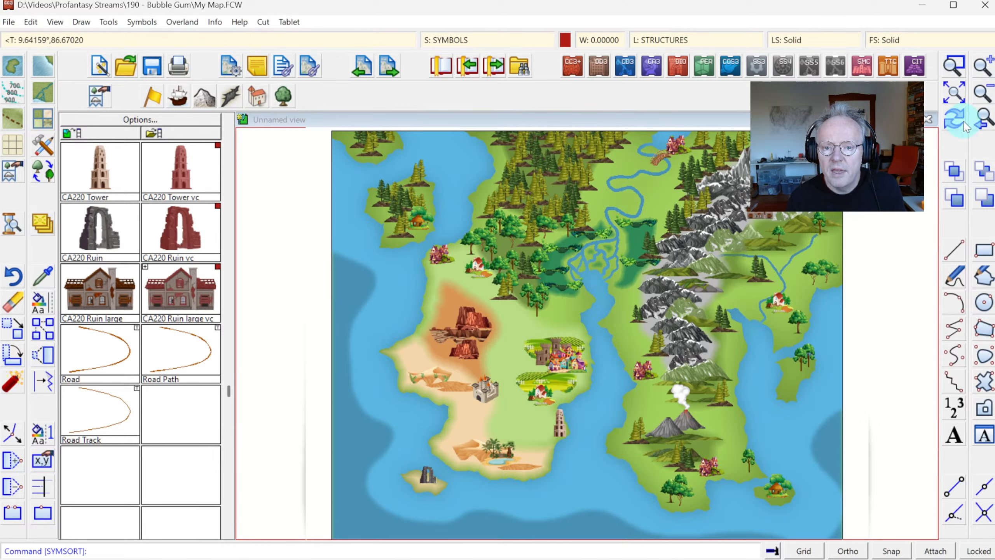
left_click(956, 68)
left_click(524, 329)
left_click(601, 404)
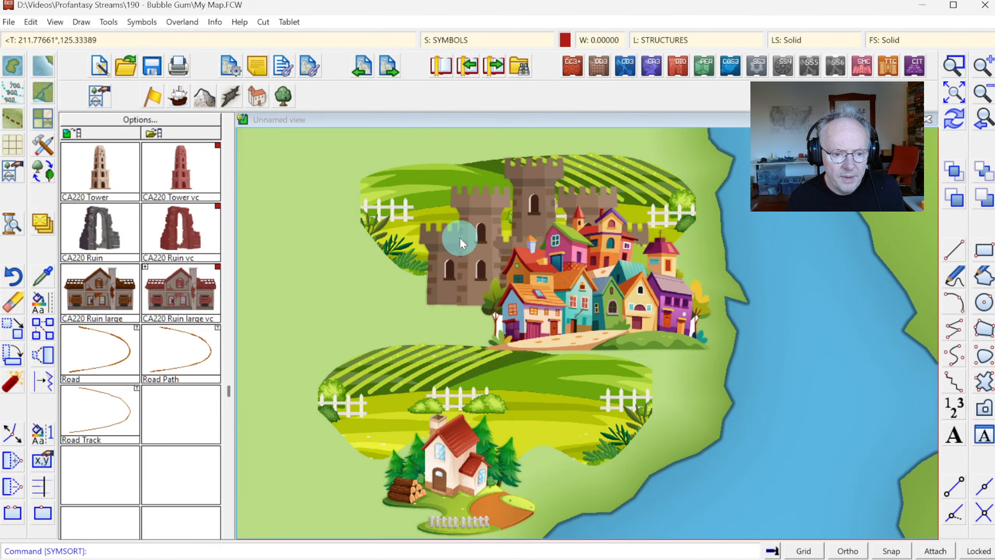
left_click(980, 126)
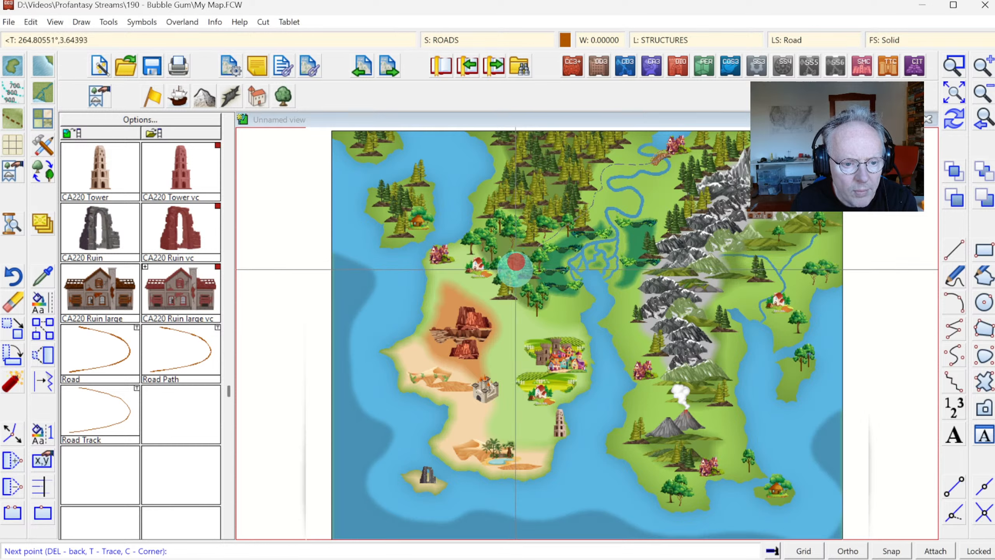
- Complete the road from the northern river bridge through the forest down to the city by the farmlands, and redraw the map
left_click(518, 287)
left_click(520, 299)
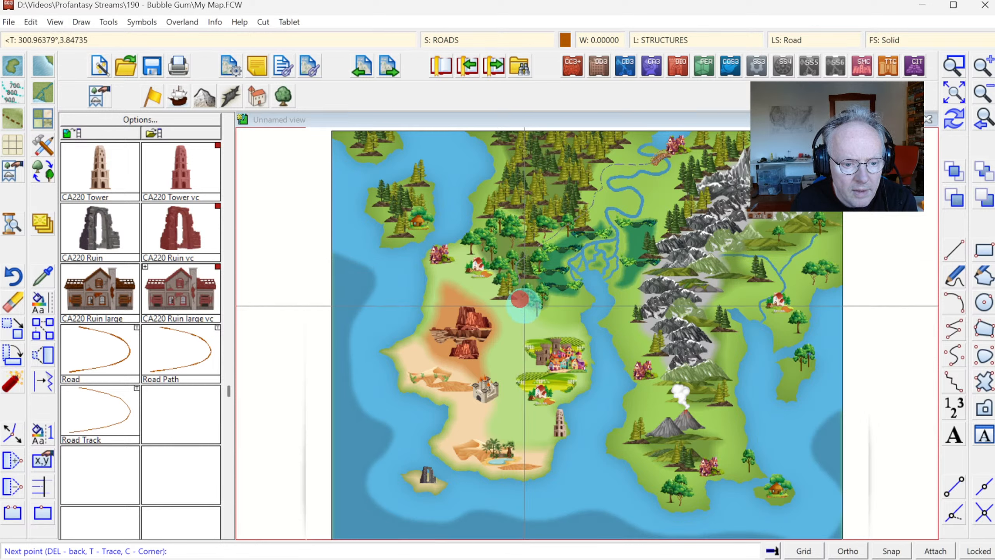
left_click(526, 319)
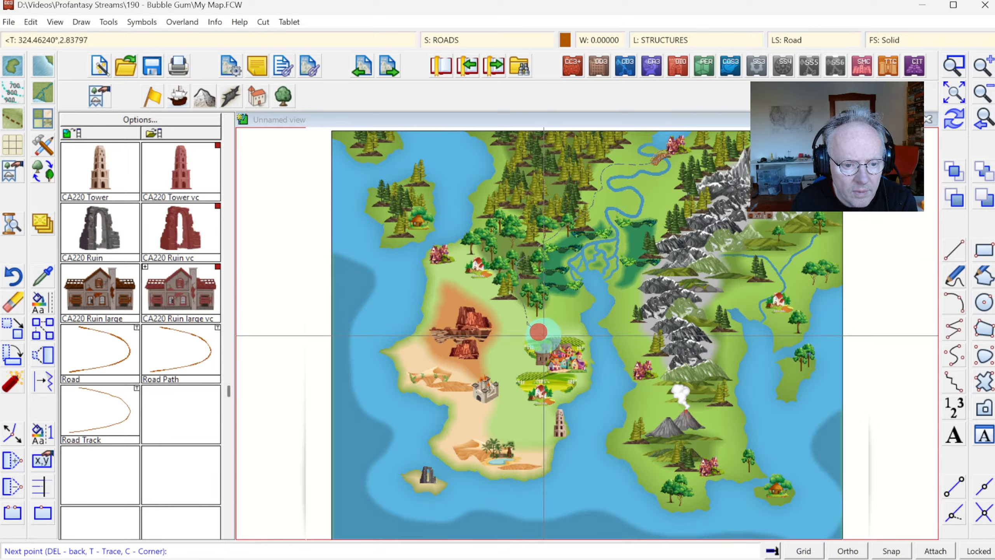
left_click(553, 346)
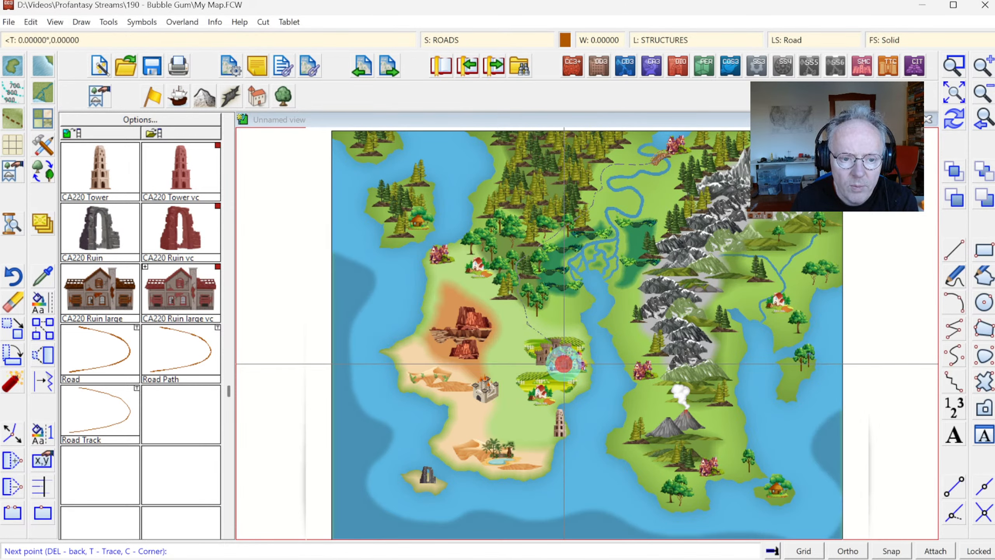
right_click(565, 364)
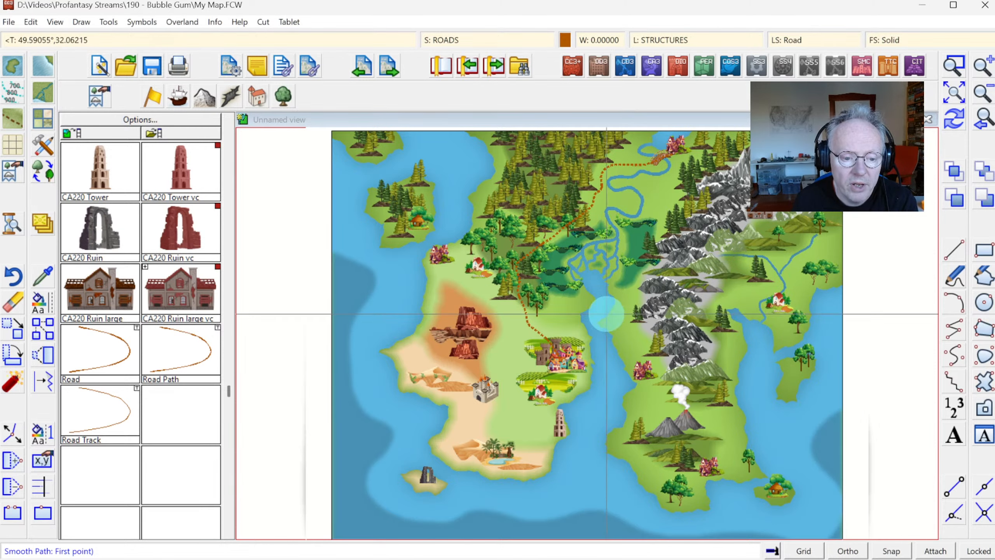
left_click(946, 120)
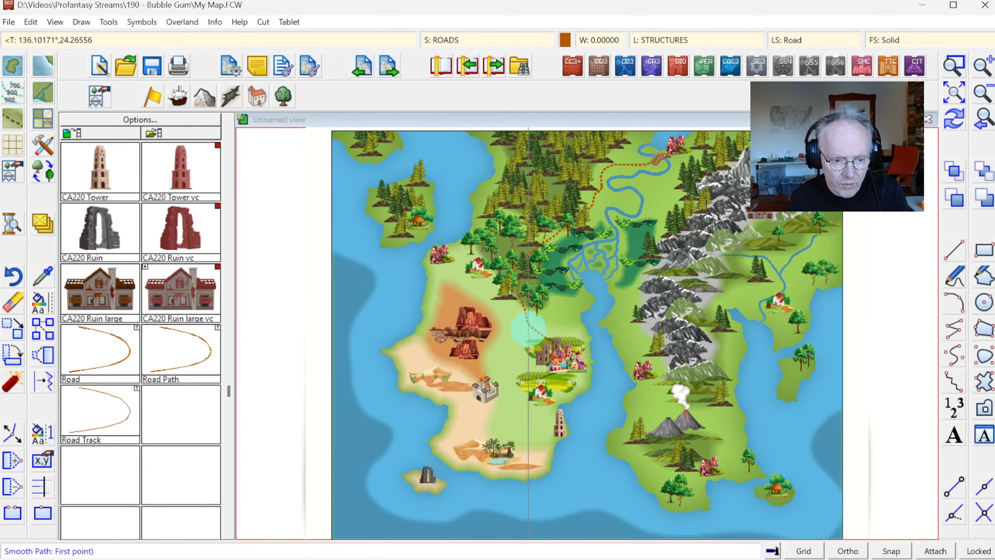
- Draw a road from the end of the previous road at the city, through the village by the southern farmland, to the coastal tower
left_click(532, 330)
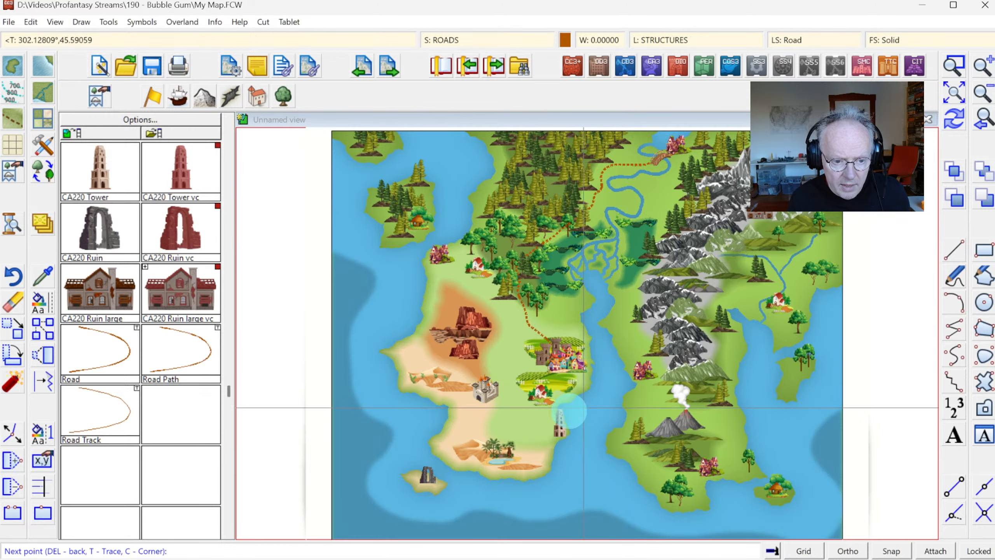
right_click(555, 342)
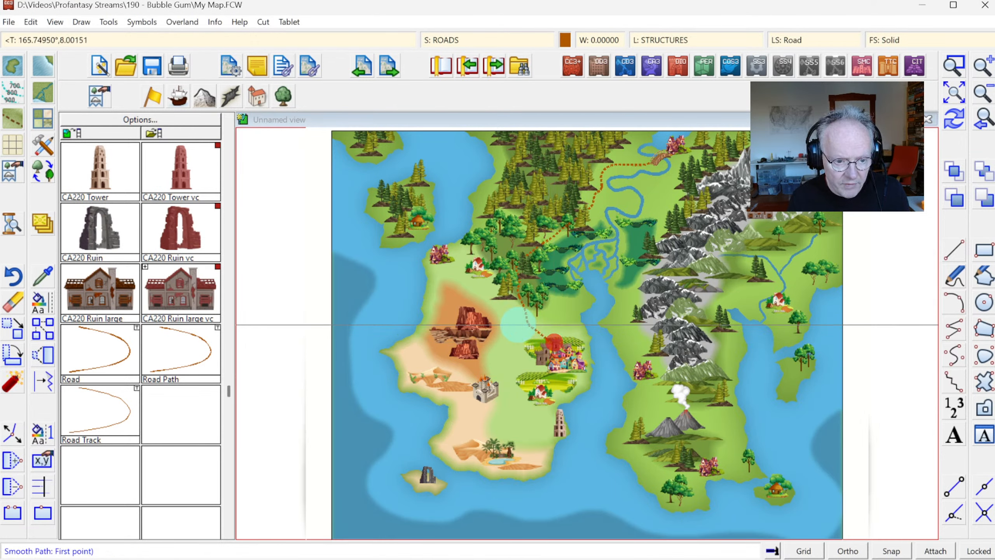
key("F8")
left_click(530, 325)
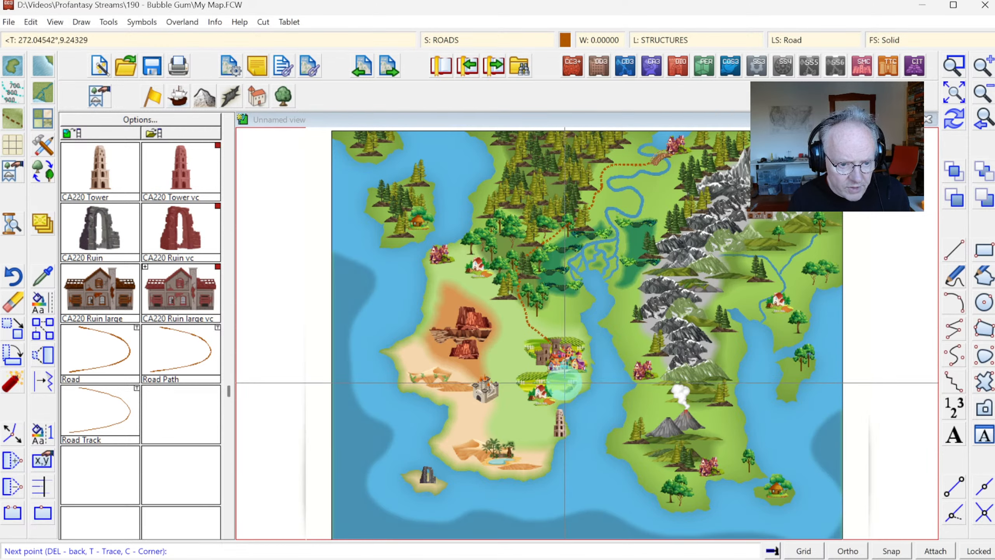
left_click(559, 379)
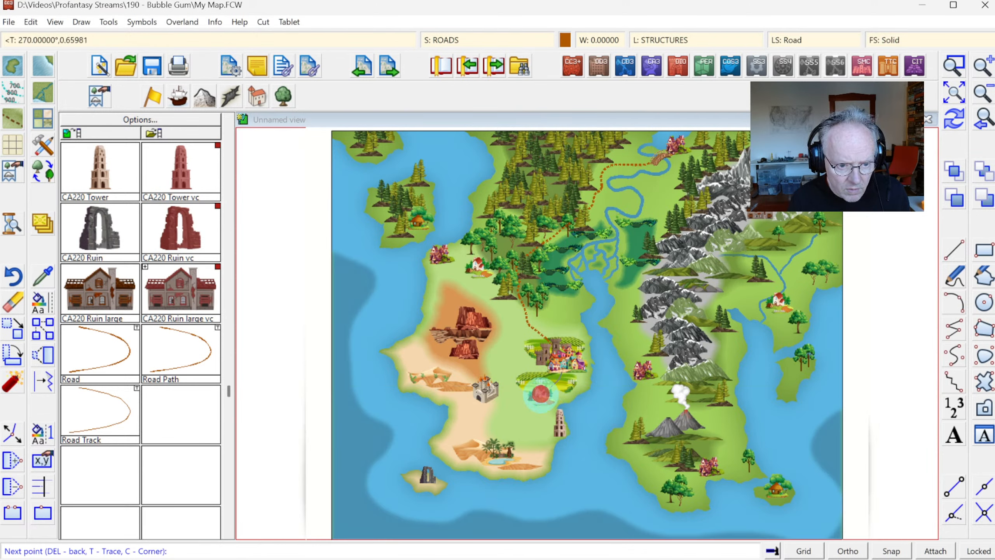
left_click(546, 425)
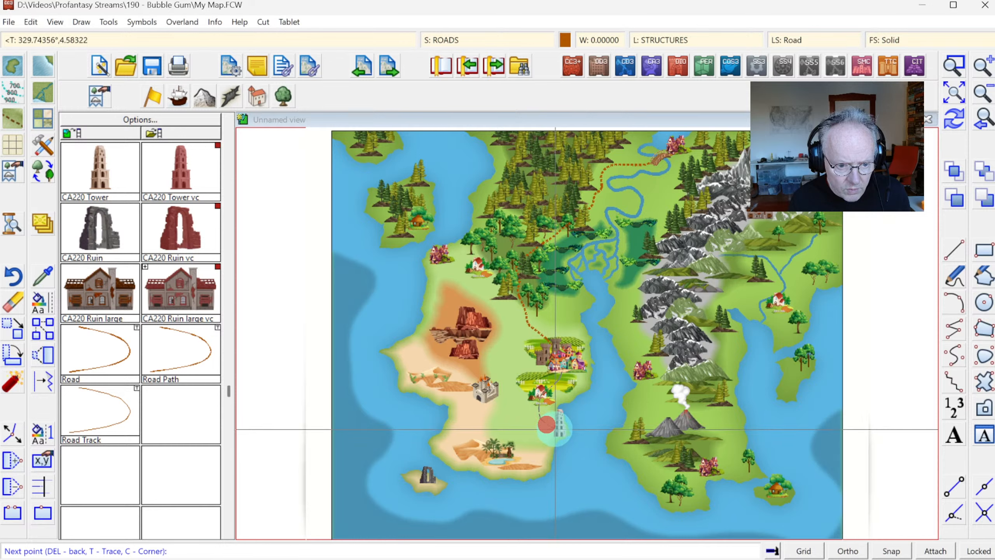
right_click(548, 426)
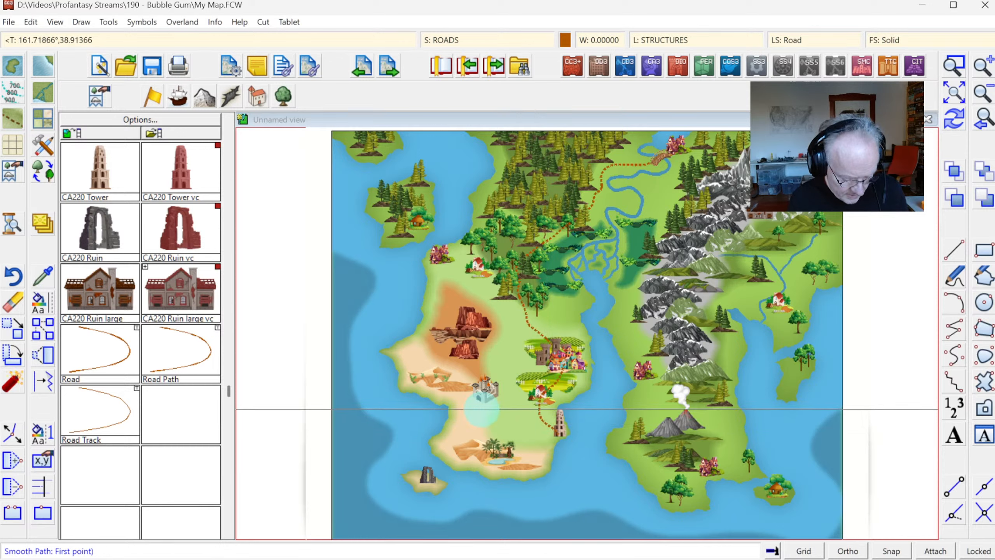
- Draw a branch road from the village by the southern farmland west to the stronghold at the desert's edge
left_click(531, 398)
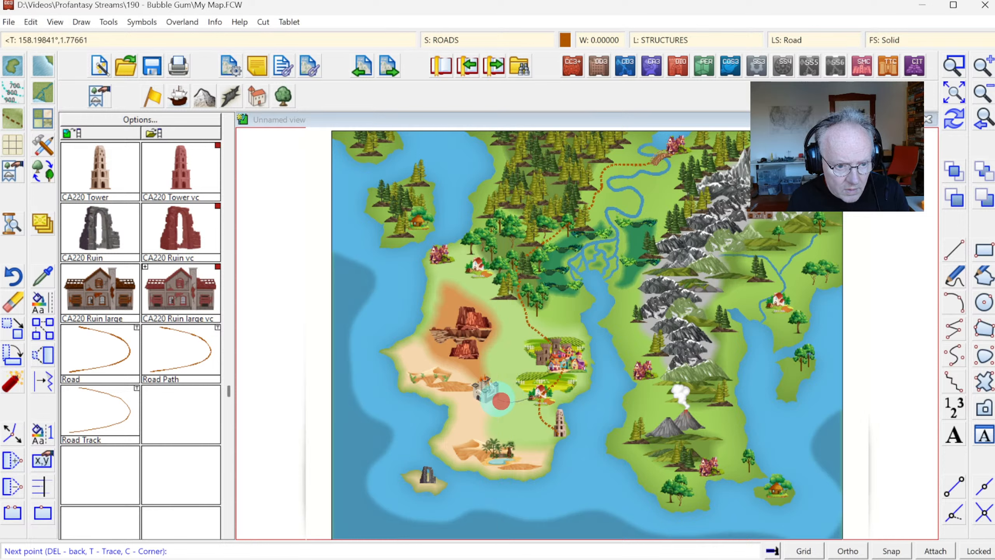
left_click(484, 398)
right_click(485, 398)
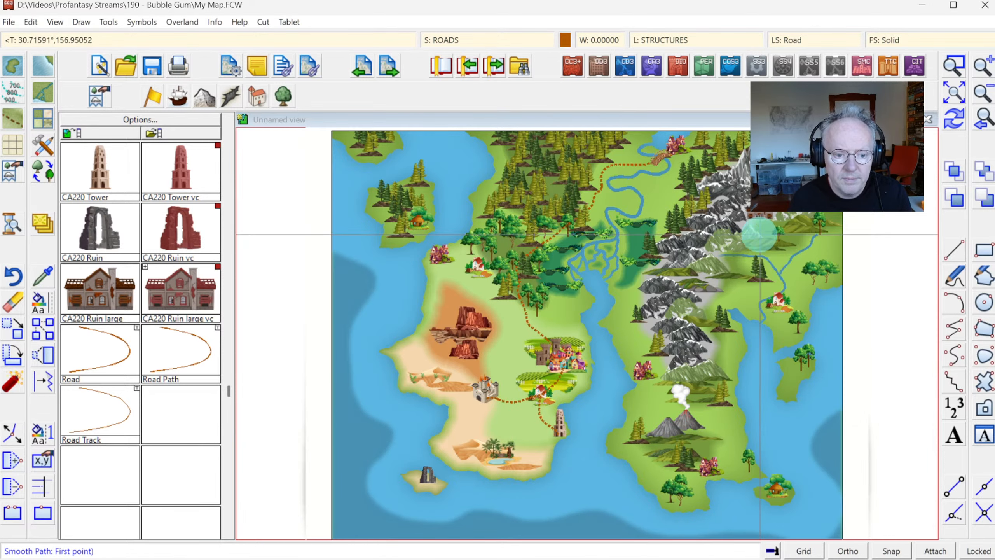
- Draw a Road Path from the main road in the forest west through the nearby village to the settlement on the northwest coast
left_click(517, 269)
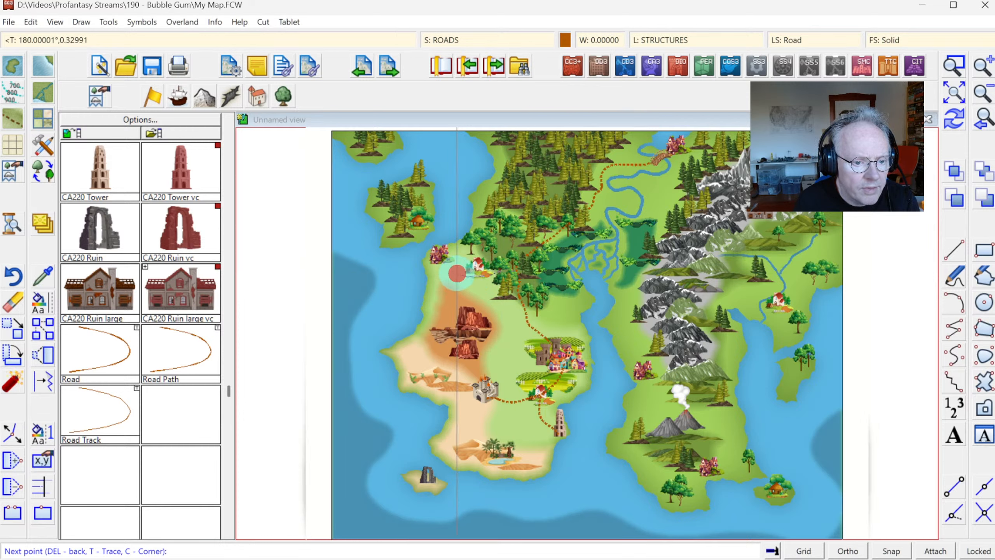
right_click(456, 273)
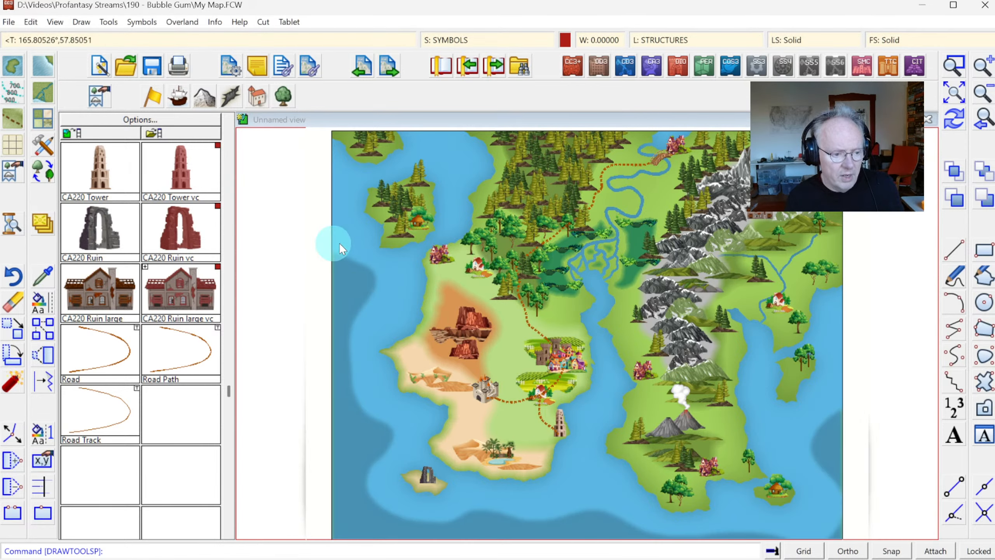
left_click(186, 353)
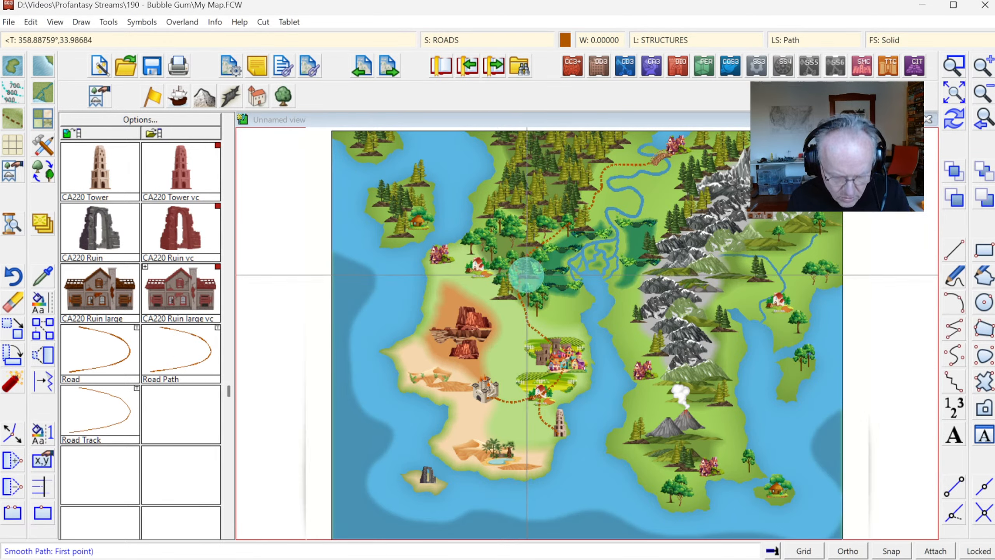
left_click(517, 271)
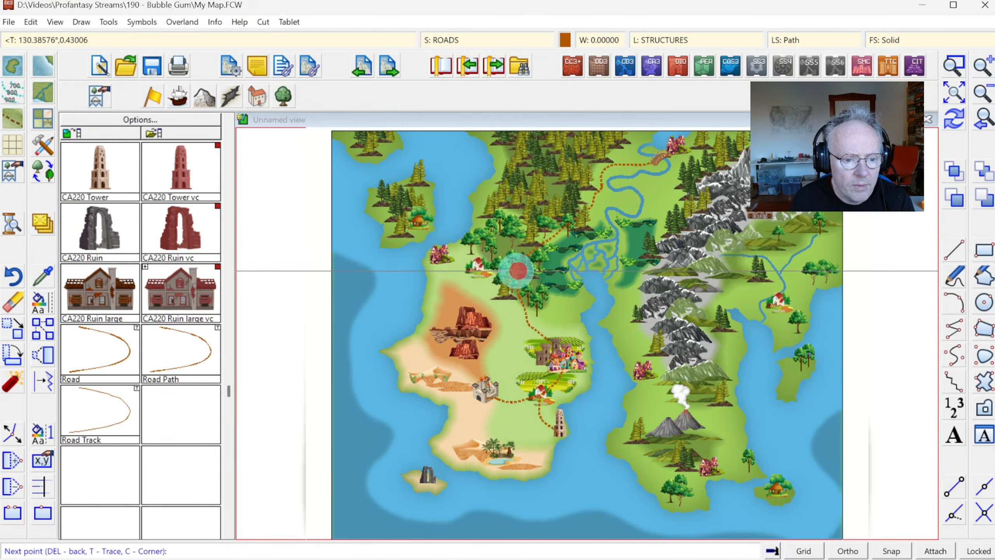
left_click(480, 275)
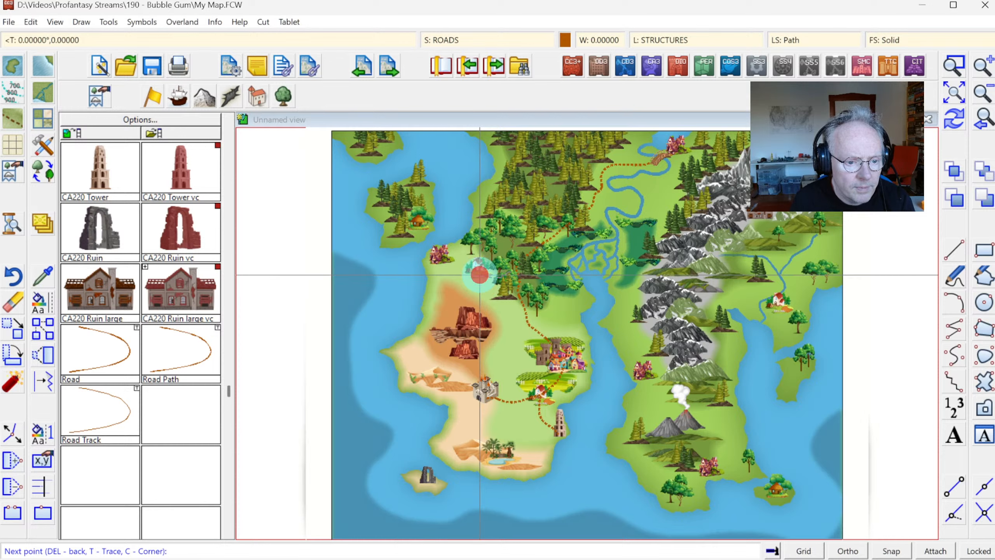
right_click(434, 257)
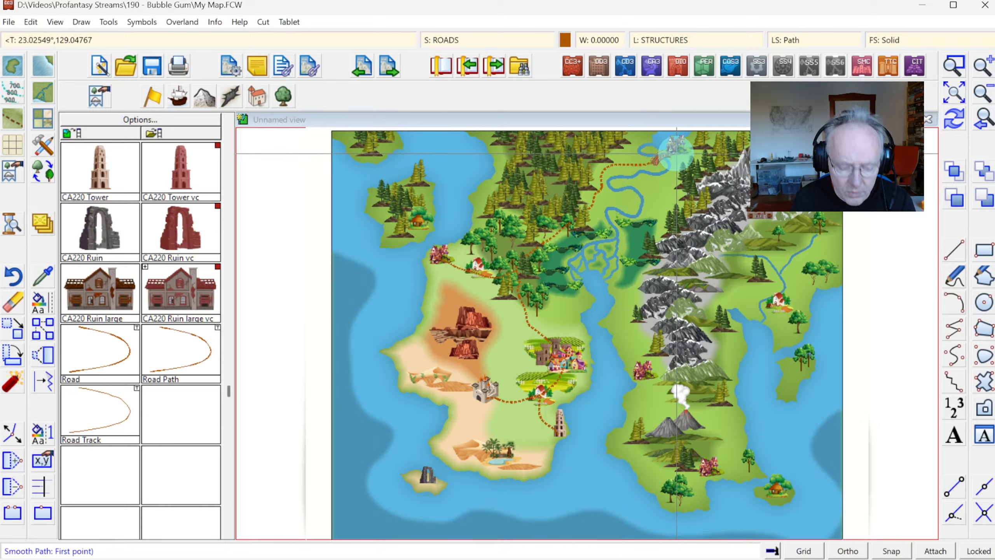
- Draw a Road Path from the northern river bridge south along the western foot of the mountains to the settlement near their southern end
left_click(639, 164)
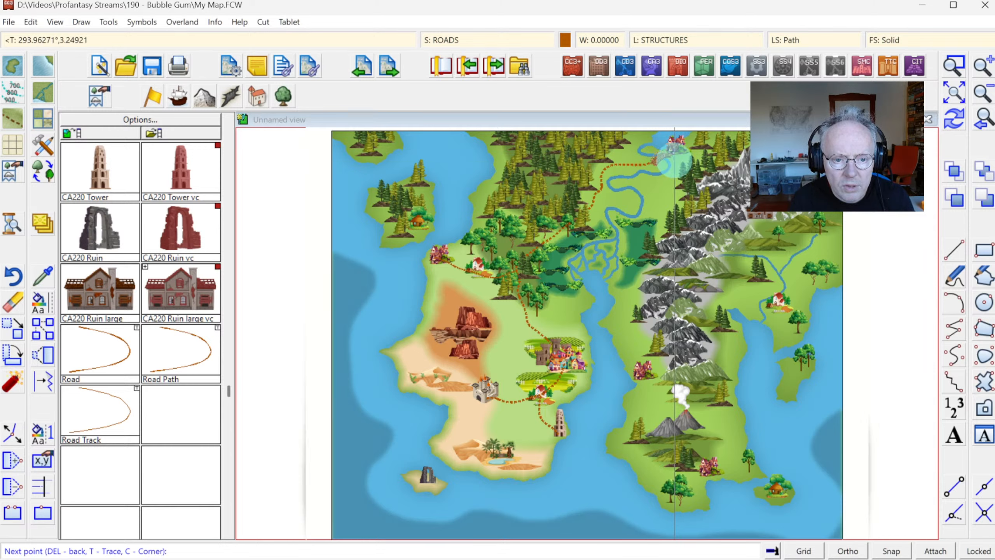
left_click(670, 171)
left_click(664, 185)
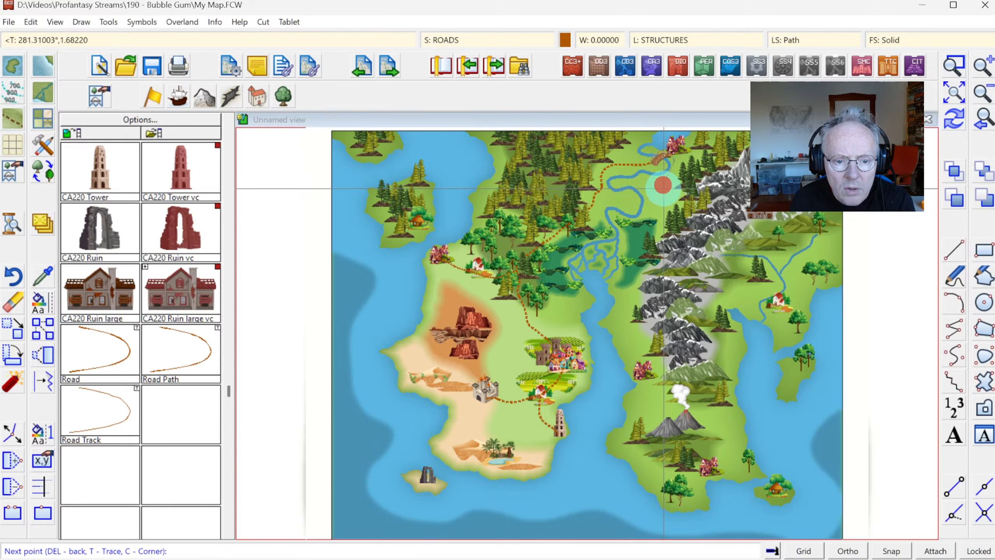
left_click(663, 189)
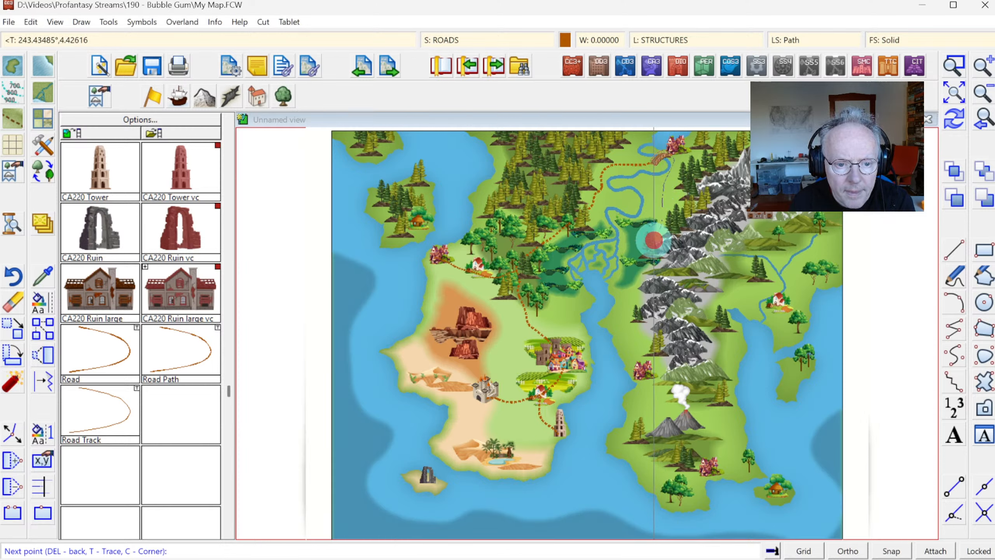
left_click(646, 251)
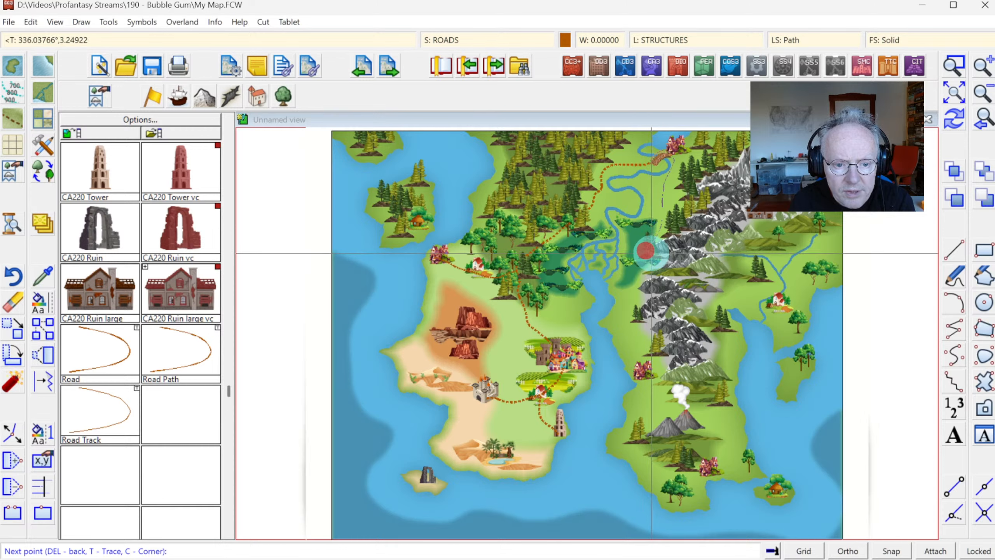
left_click(651, 257)
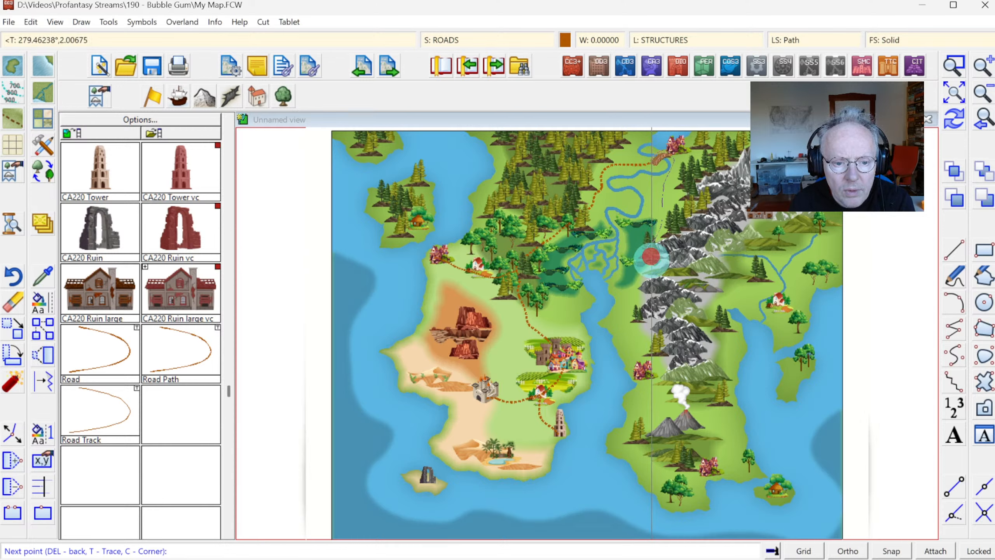
left_click(643, 269)
left_click(642, 274)
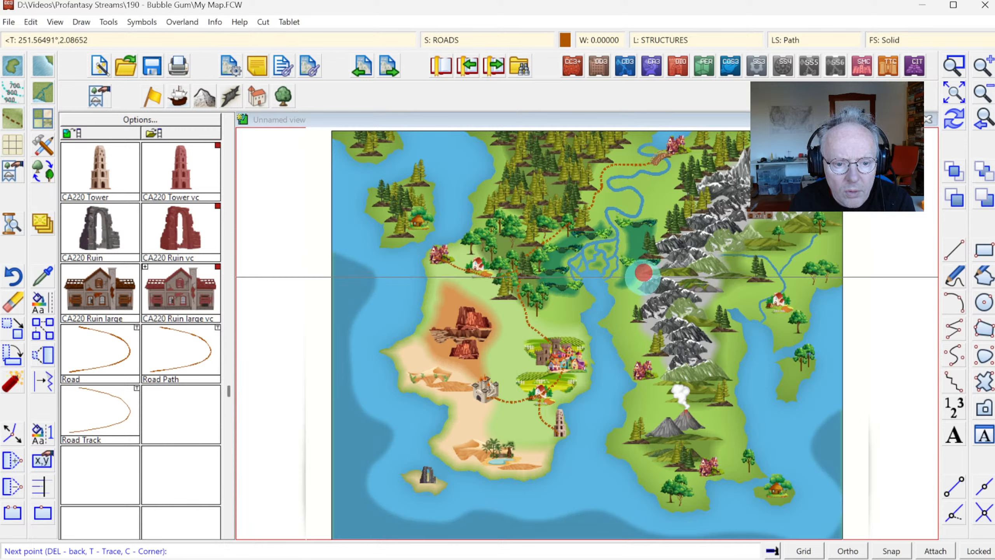
left_click(638, 284)
left_click(634, 287)
left_click(630, 302)
left_click(621, 318)
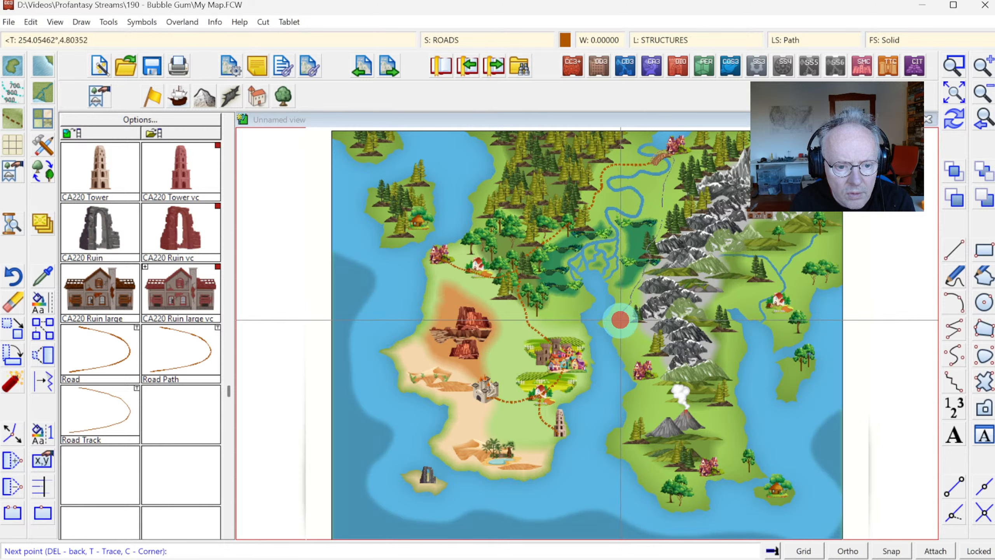
left_click(621, 328)
left_click(629, 342)
left_click(632, 352)
left_click(638, 359)
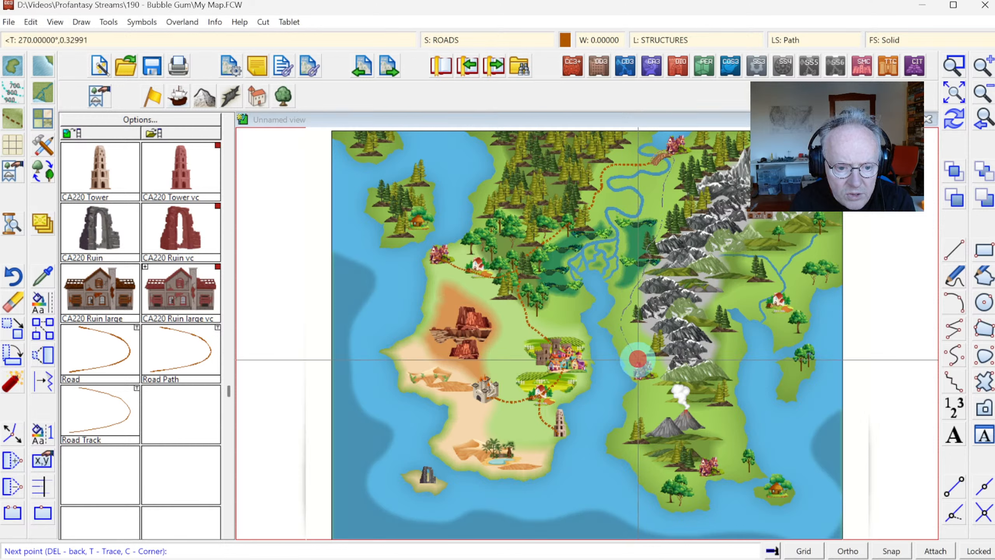
right_click(642, 370)
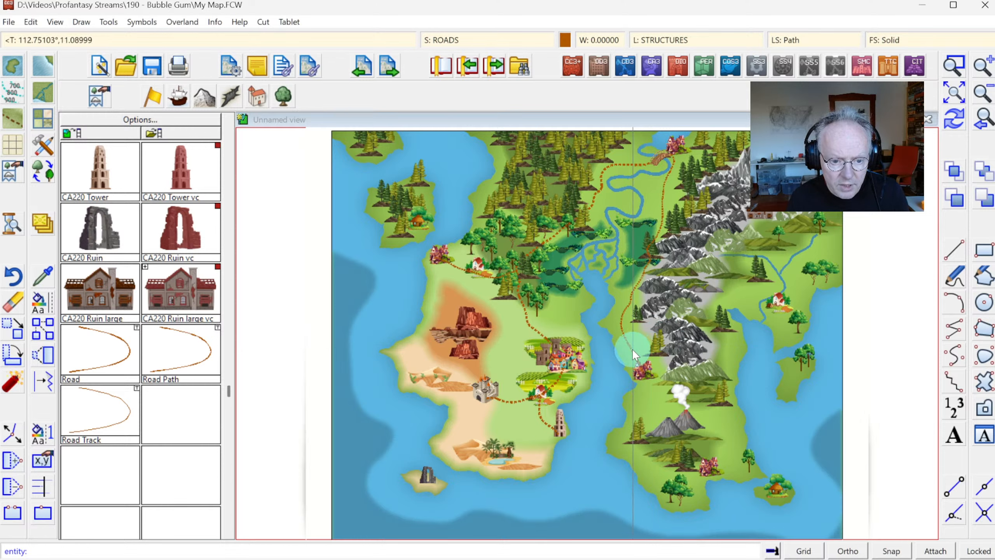
- Continue the path from that settlement around the northern side of the volcano and down its eastern side to the southern settlement
left_click(634, 348)
left_click(650, 391)
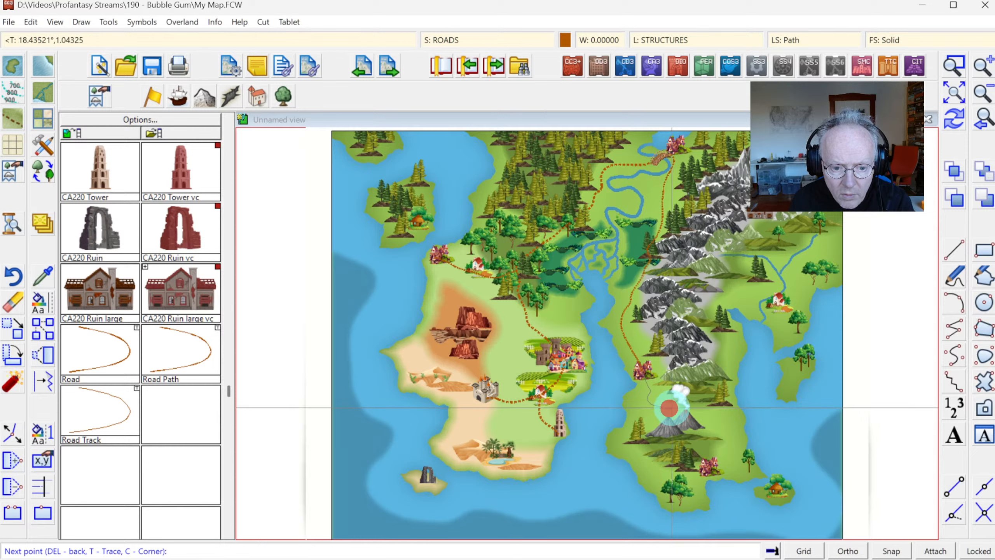
left_click(683, 409)
left_click(699, 413)
left_click(720, 423)
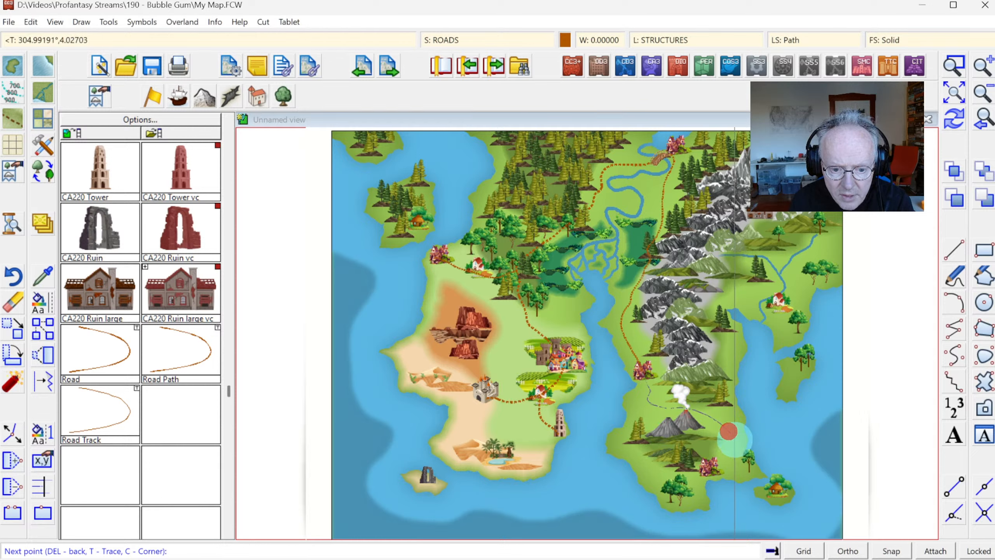
left_click(724, 453)
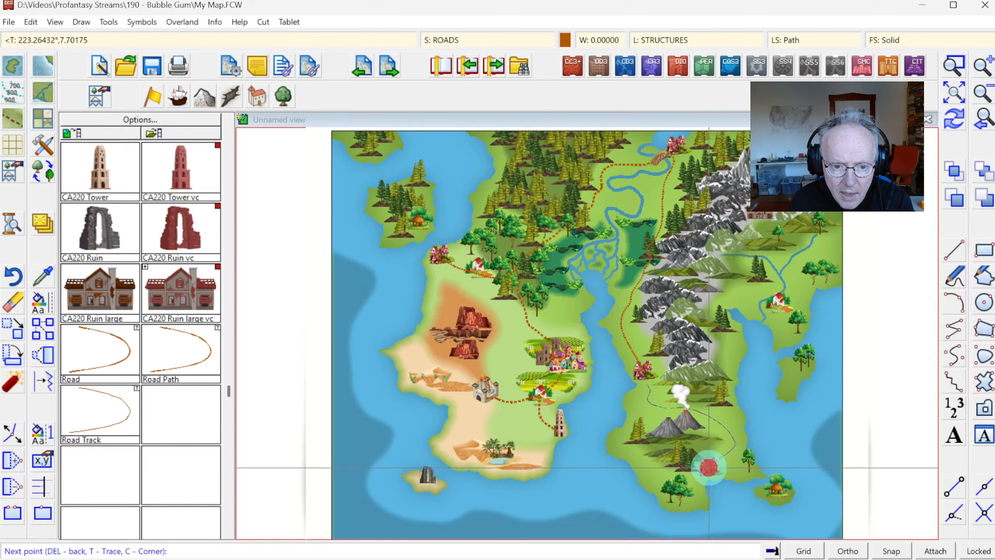
left_click(708, 467)
right_click(708, 467)
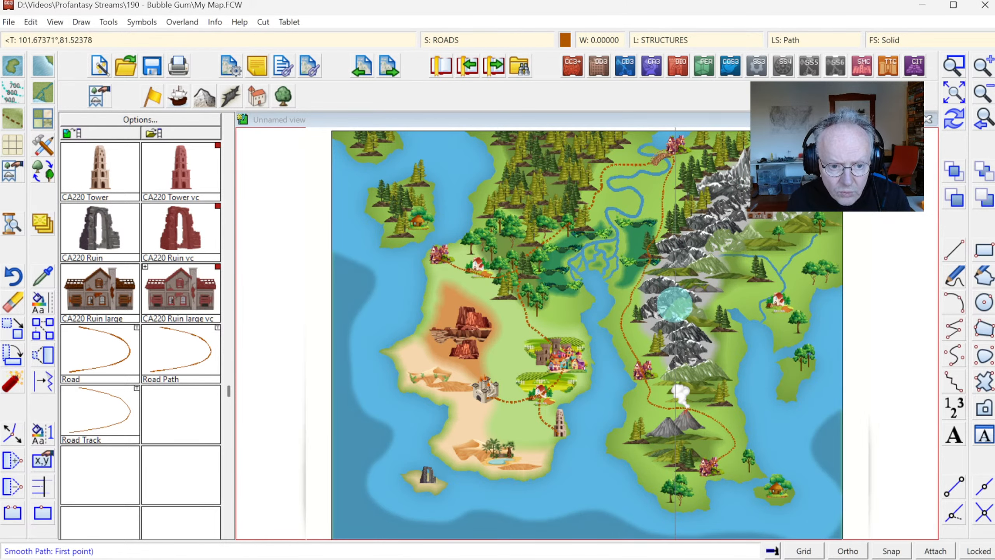
- Draw a branch path from the north-south road east through the gap in the mountains to the village on the eastern river
key("e")
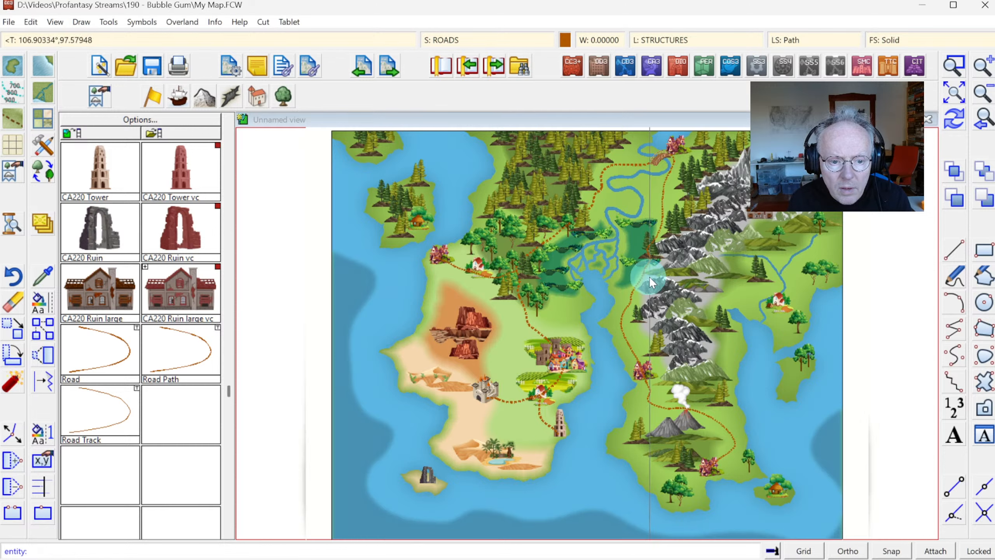
left_click(650, 280)
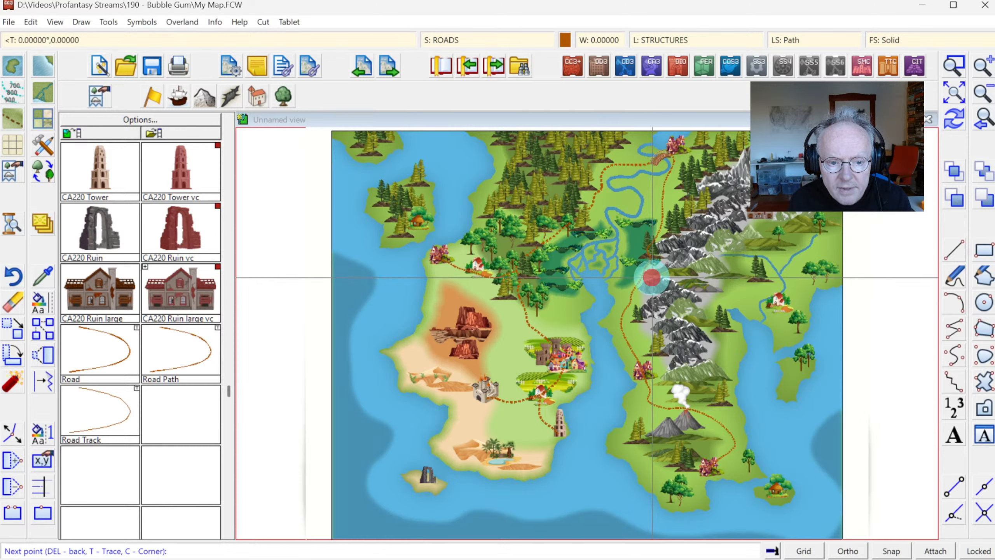
left_click(673, 274)
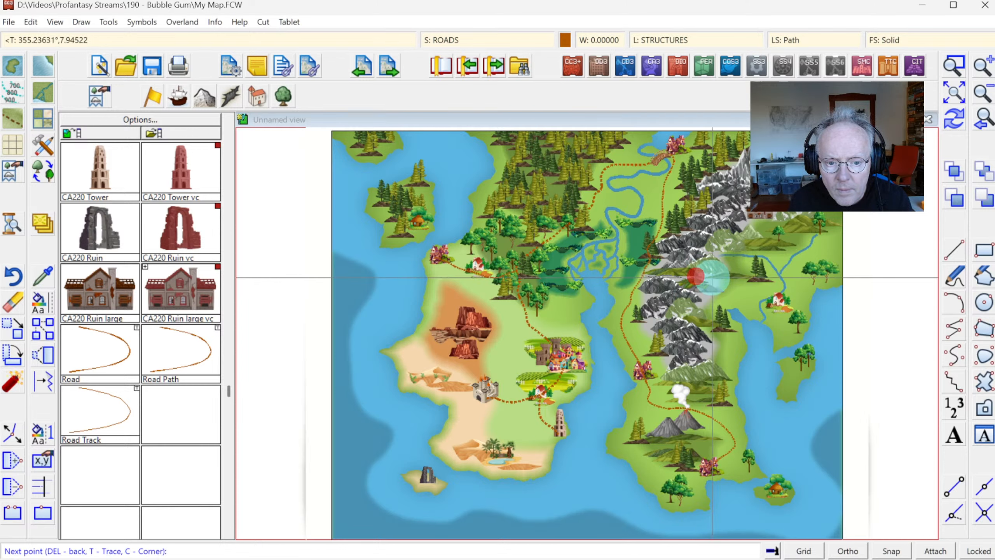
left_click(727, 289)
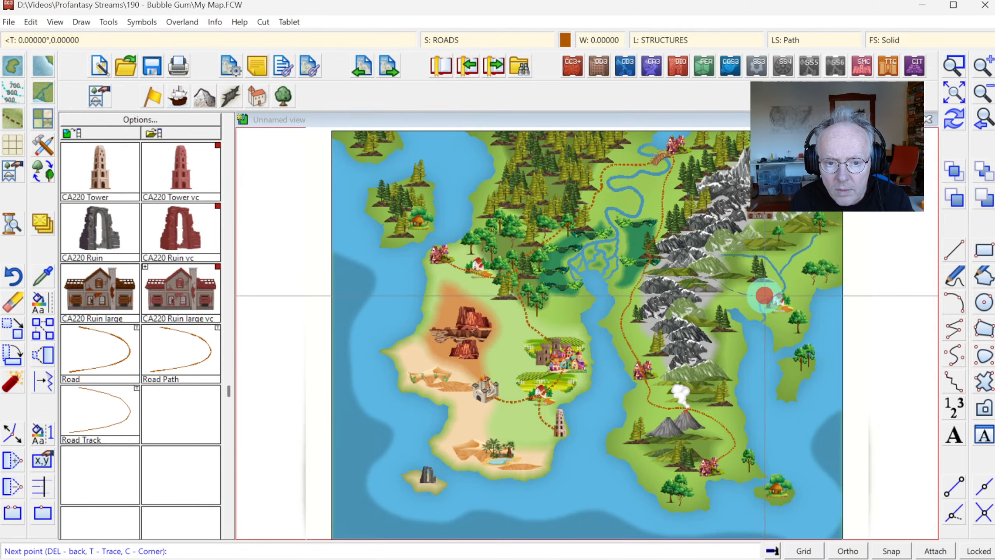
left_click(773, 300)
right_click(784, 306)
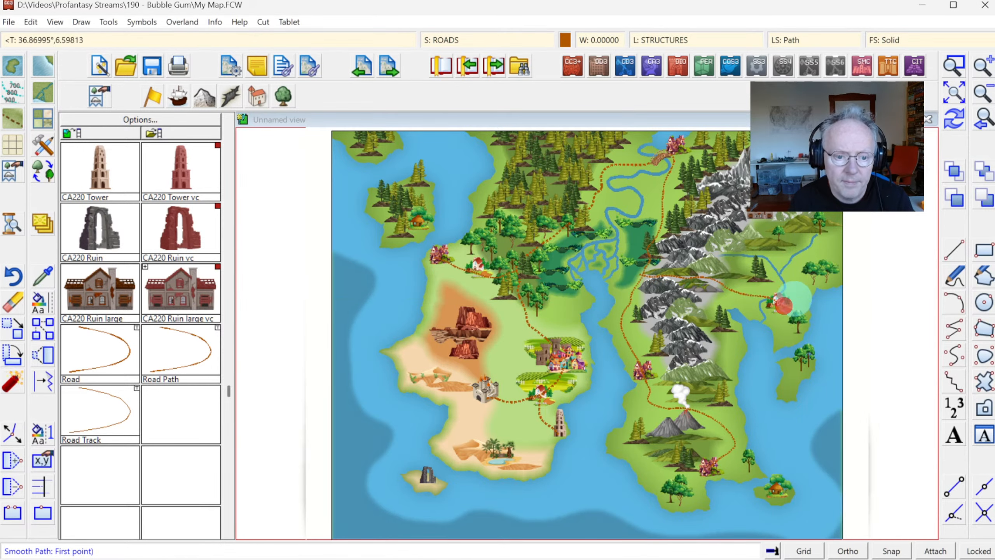
right_click(784, 302)
- Move the western start node of the mountain-pass branch so that it meets the north-south road exactly
left_click(955, 64)
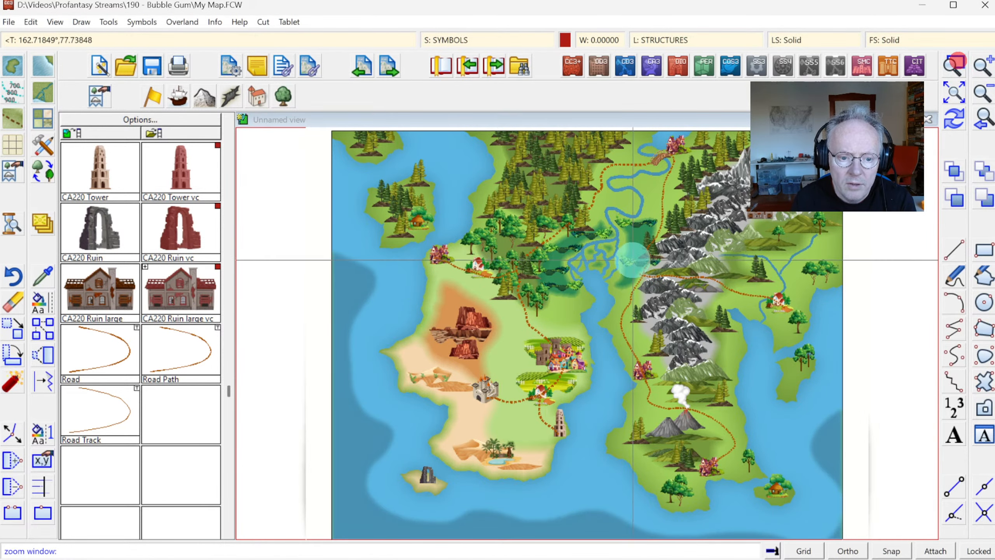
left_click(627, 252)
left_click(660, 286)
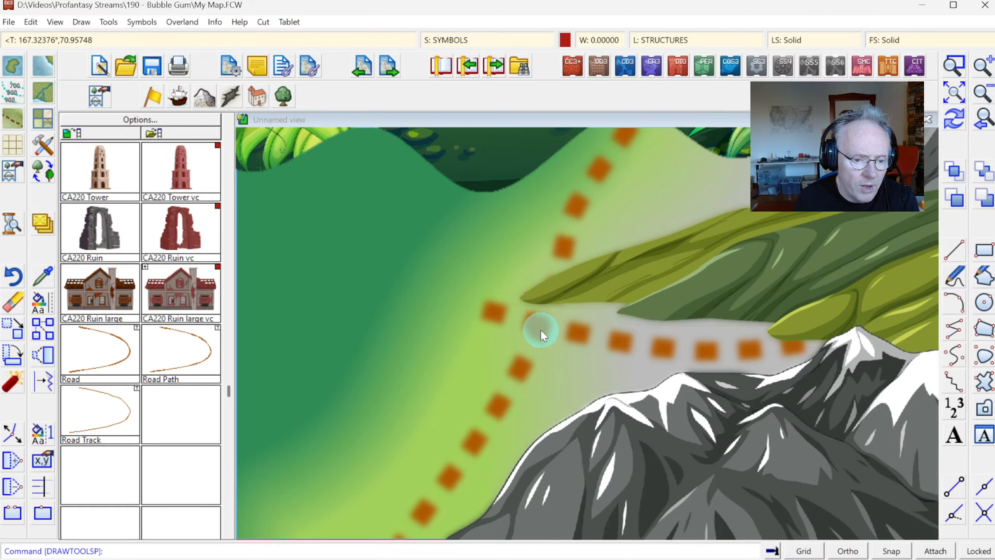
left_click(9, 436)
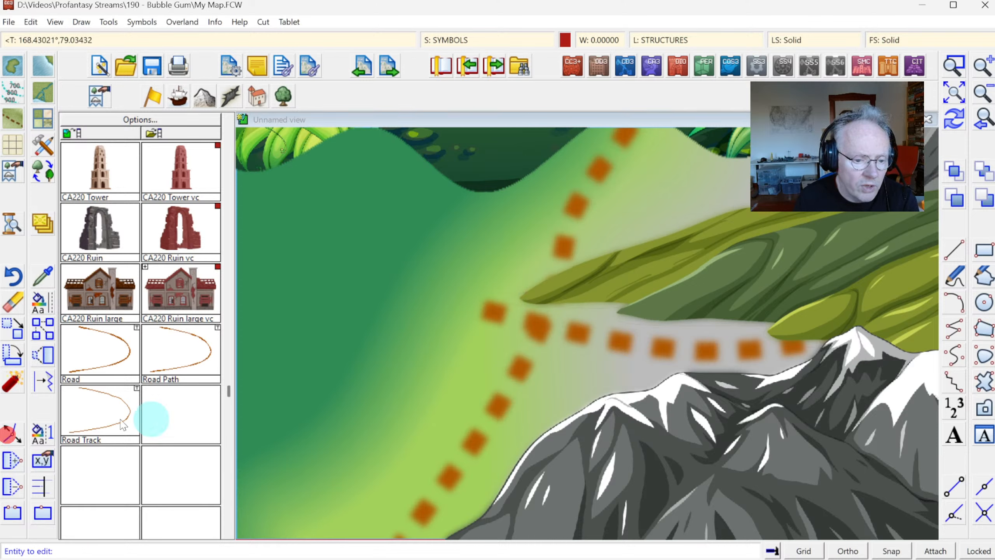
left_click(507, 316)
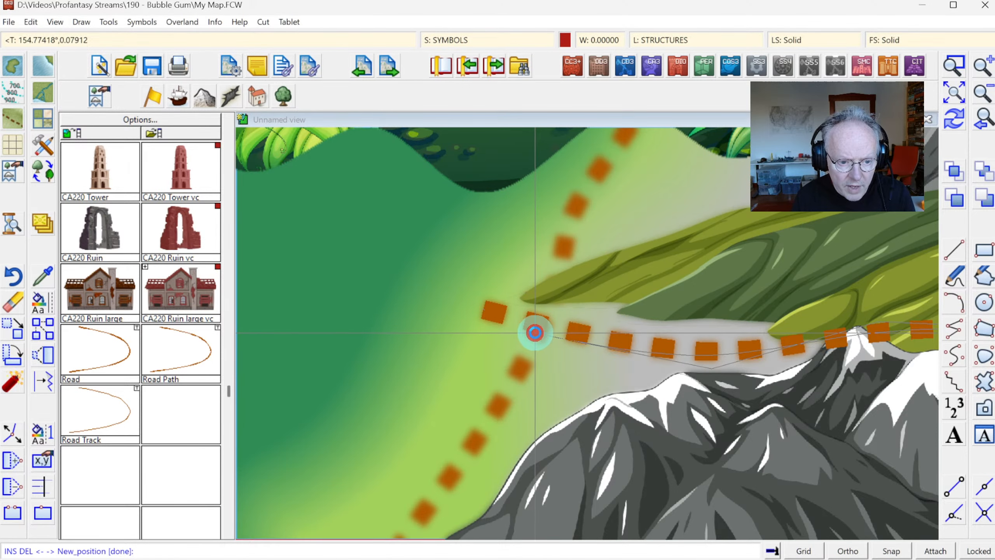
left_click(536, 333)
right_click(564, 344)
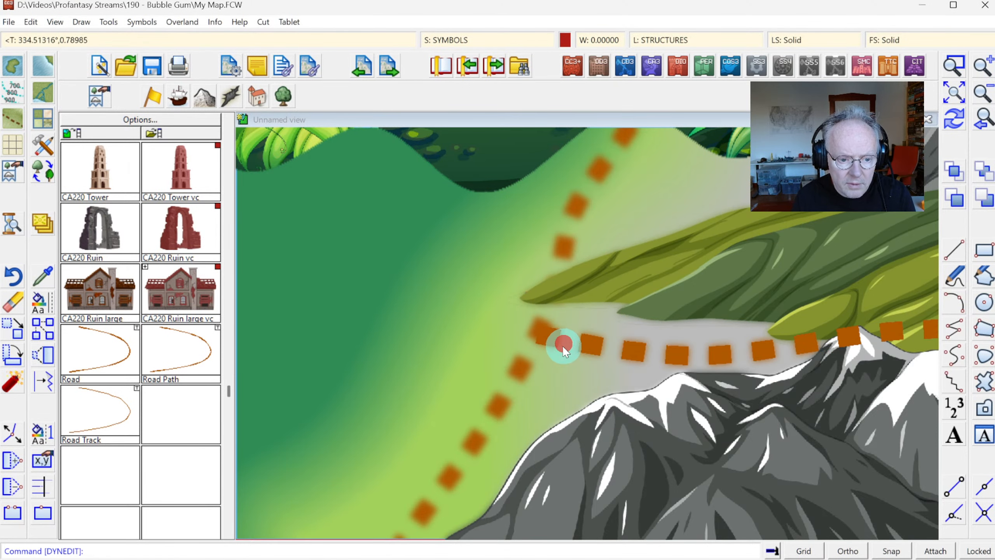
left_click(985, 122)
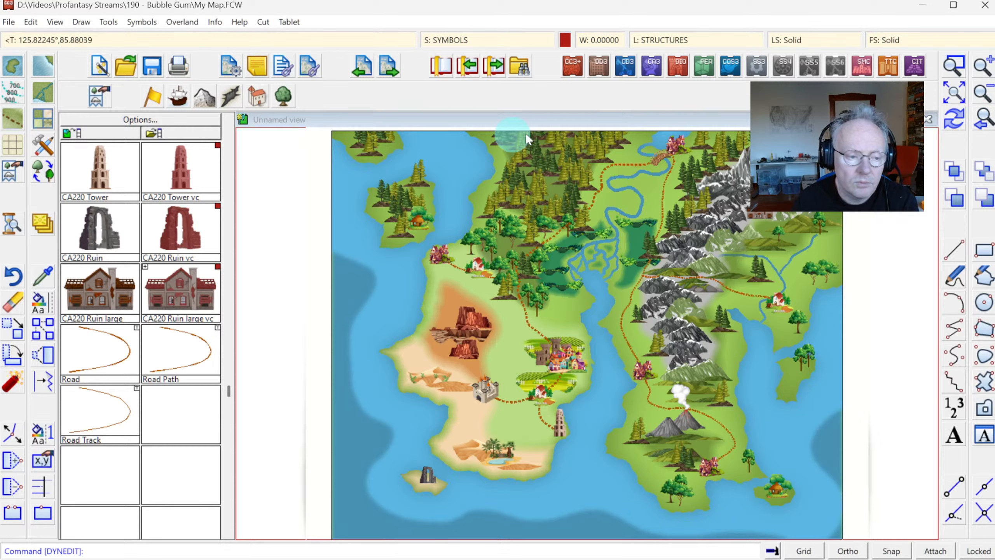
- Draw a Road Track from the village on the eastern river northeast, east of the river, along the map's eastern edge
left_click(119, 417)
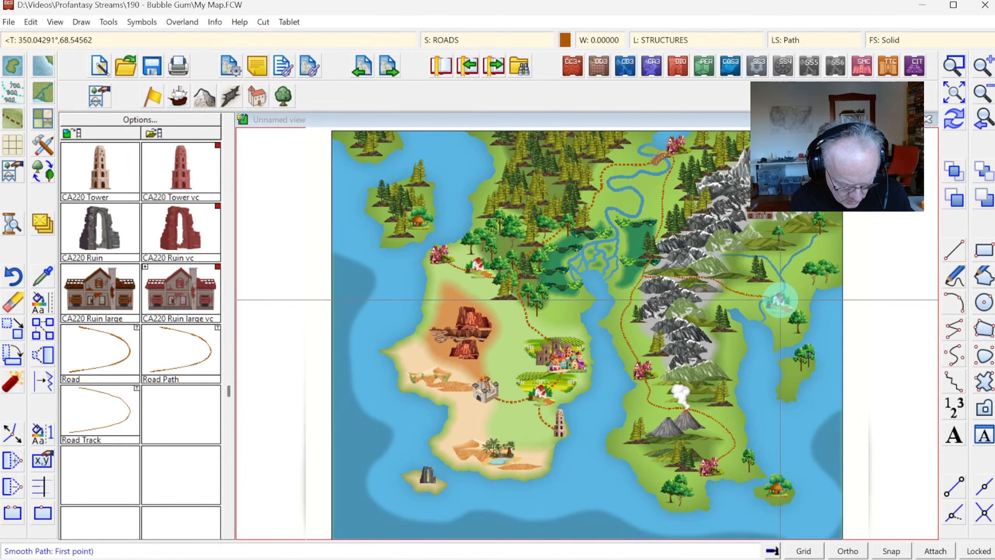
left_click(752, 293)
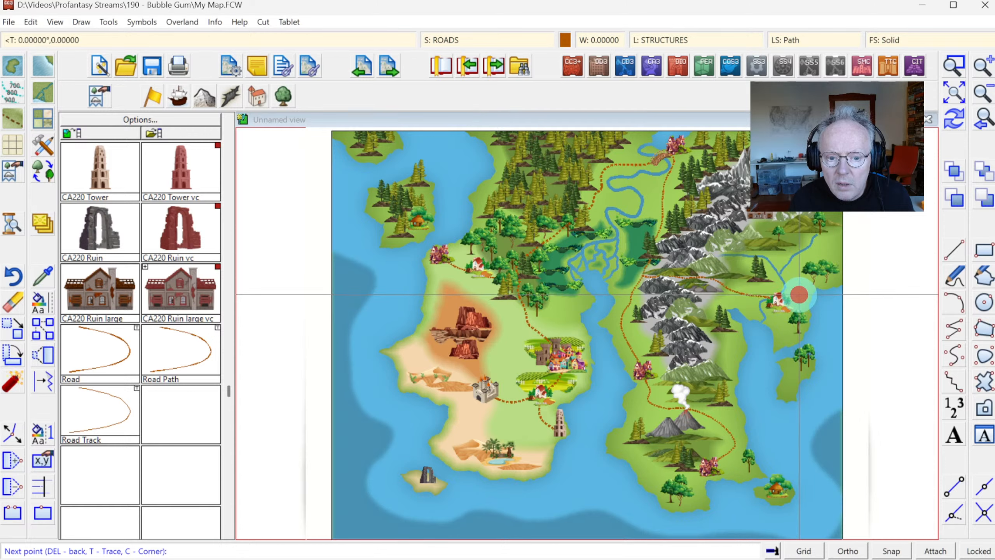
left_click(803, 259)
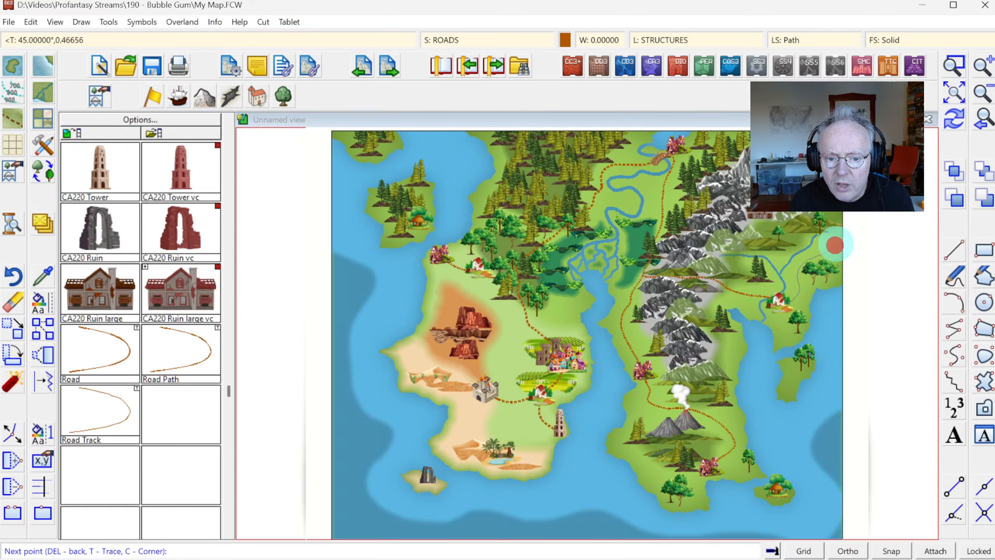
left_click(841, 207)
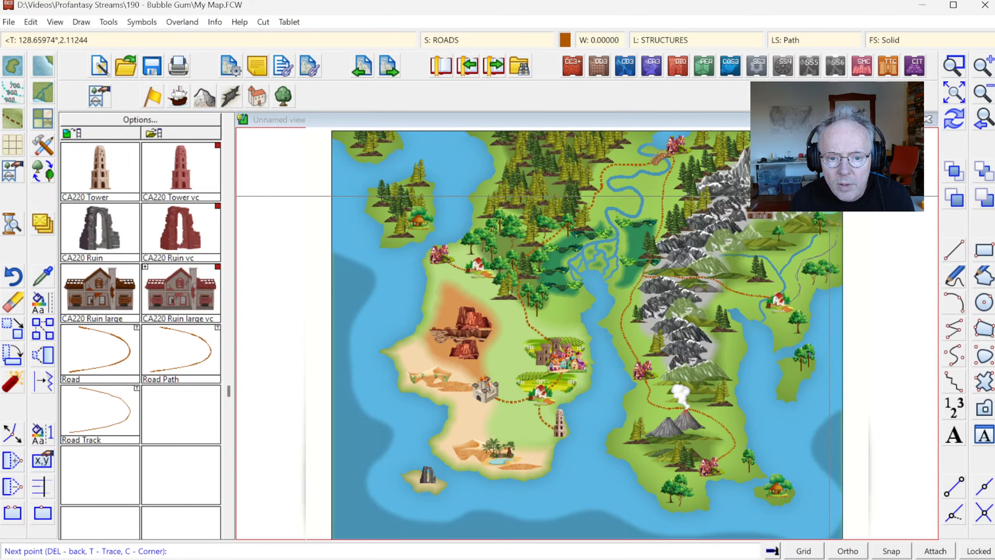
right_click(832, 185)
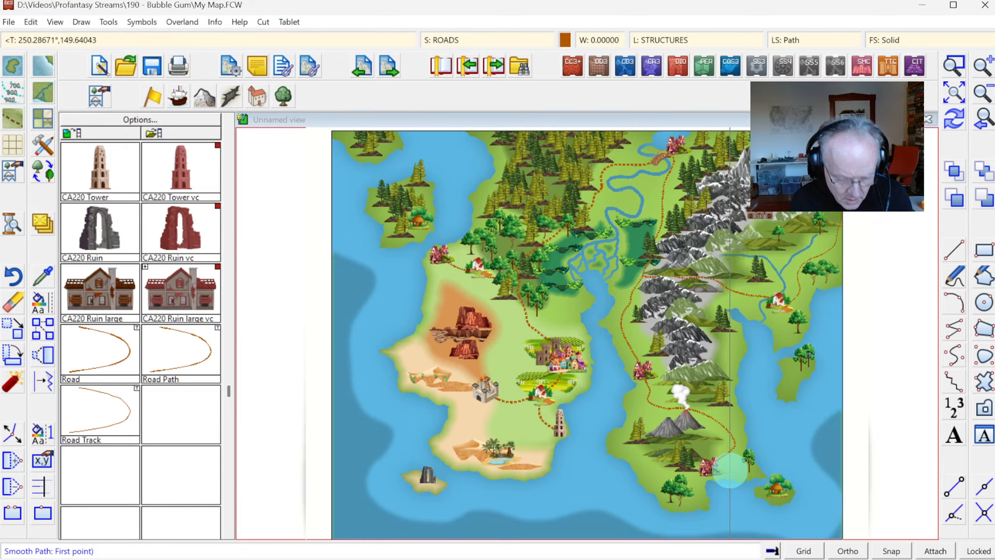
- Draw a short track from the southern settlement east to the coast facing the small southeastern island
left_click(723, 457)
left_click_drag(732, 473, 757, 476)
right_click(760, 477)
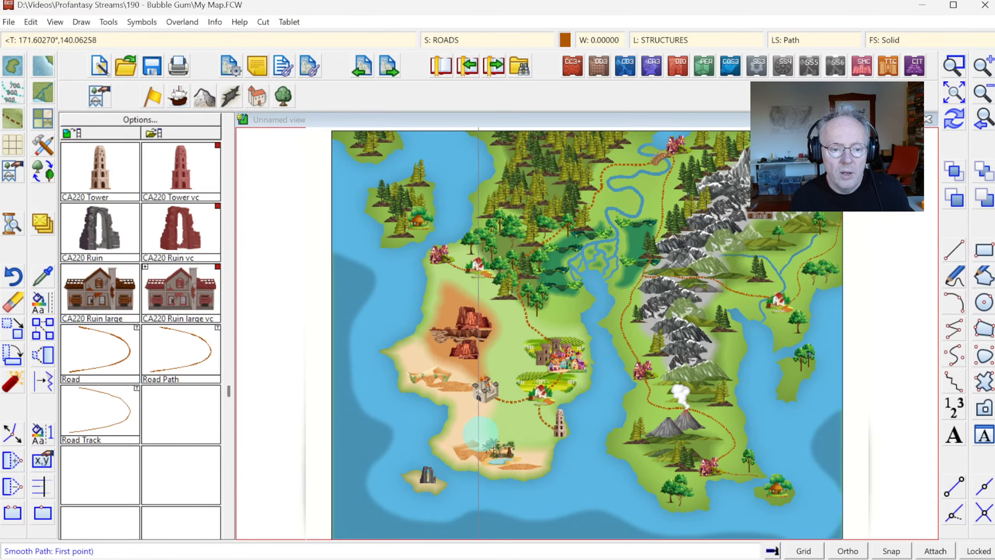
right_click(507, 313)
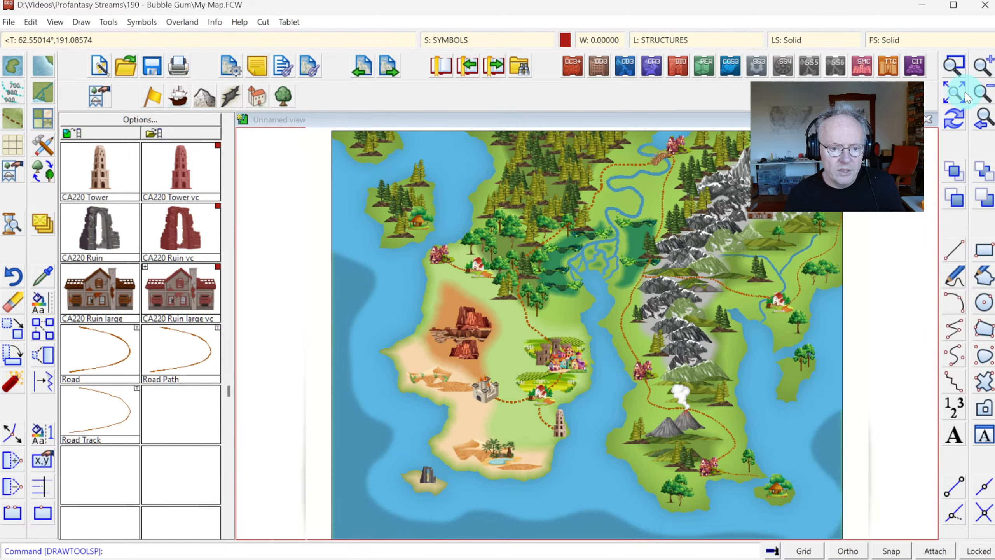
- Look through the sea and natural-feature symbol catalogs, including the terrain drawing tools
left_click(177, 103)
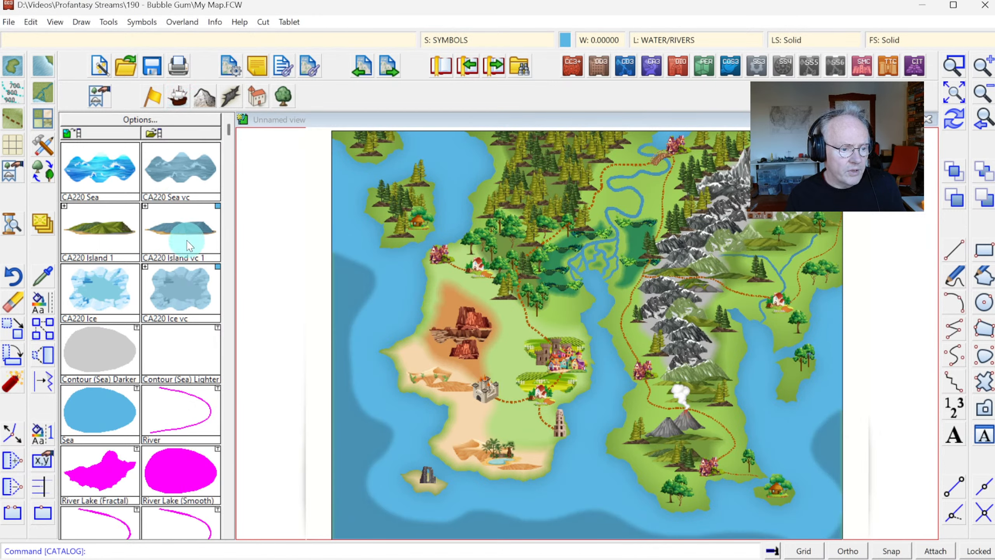
left_click(128, 188)
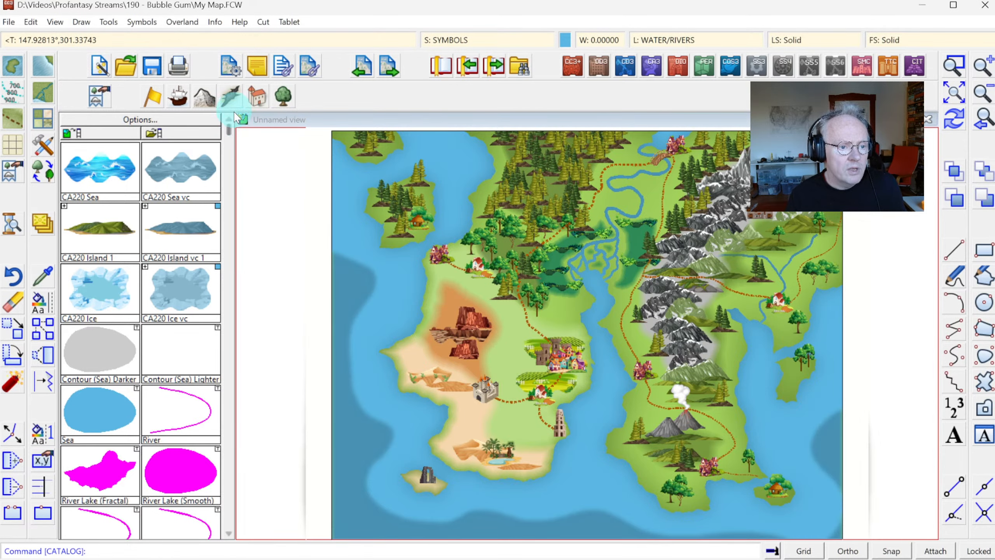
left_click(231, 98)
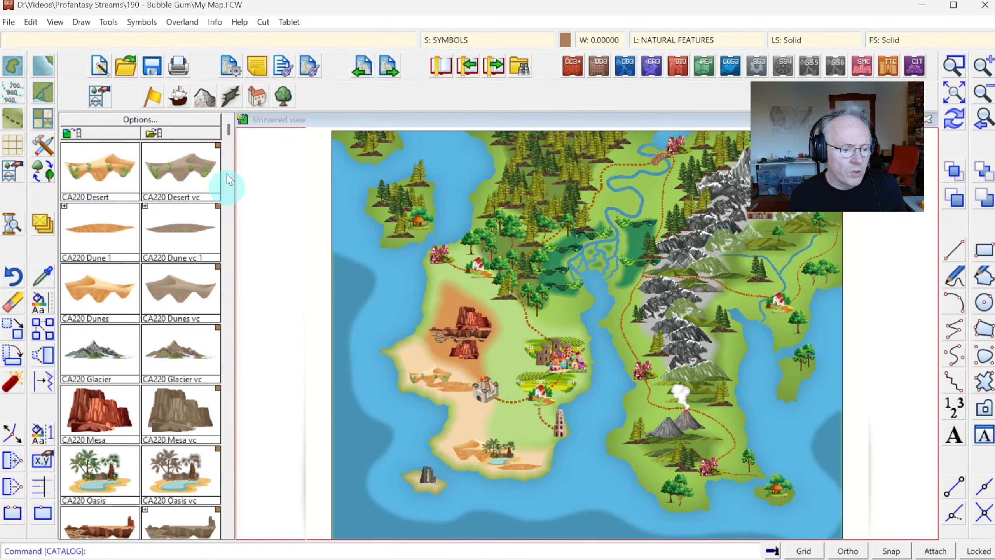
left_click(229, 533)
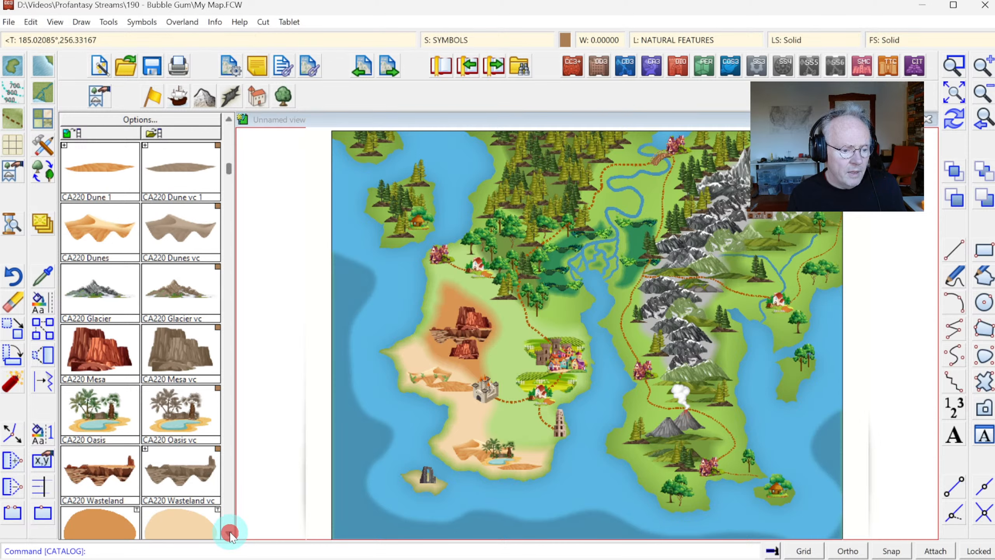
left_click(229, 533)
left_click(229, 533)
left_click(229, 533)
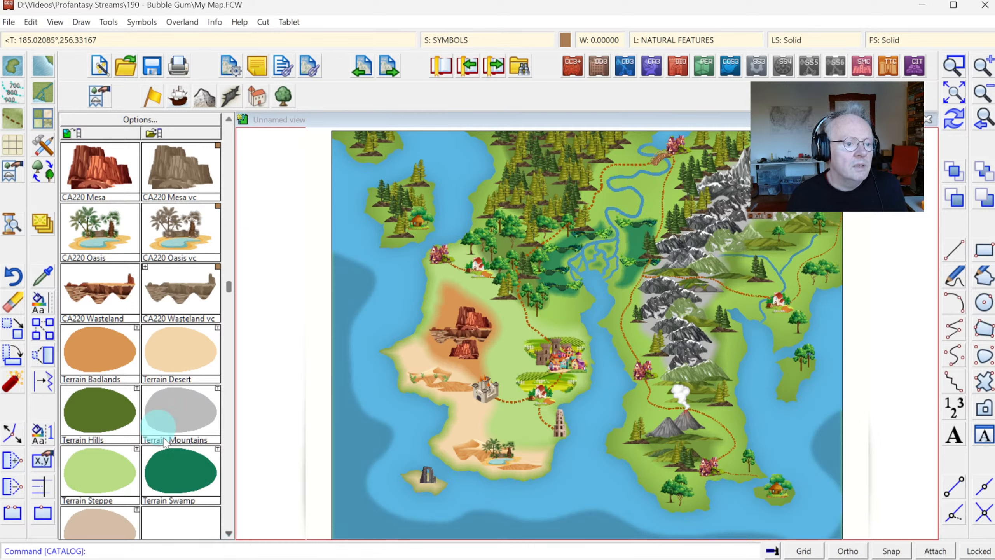
- Set the current colour to black and the current layer to TEXT LABELS
left_click(564, 40)
left_click(381, 204)
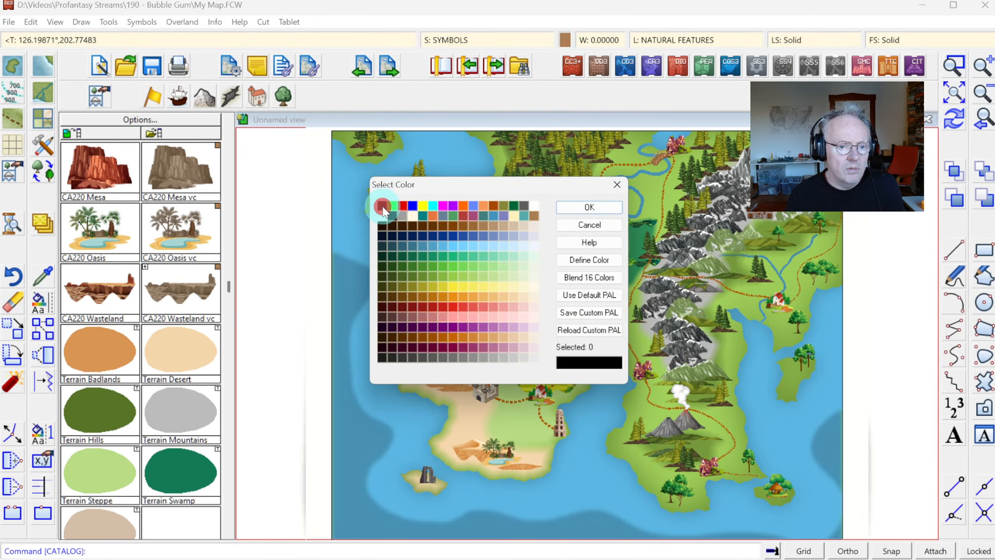
left_click(580, 207)
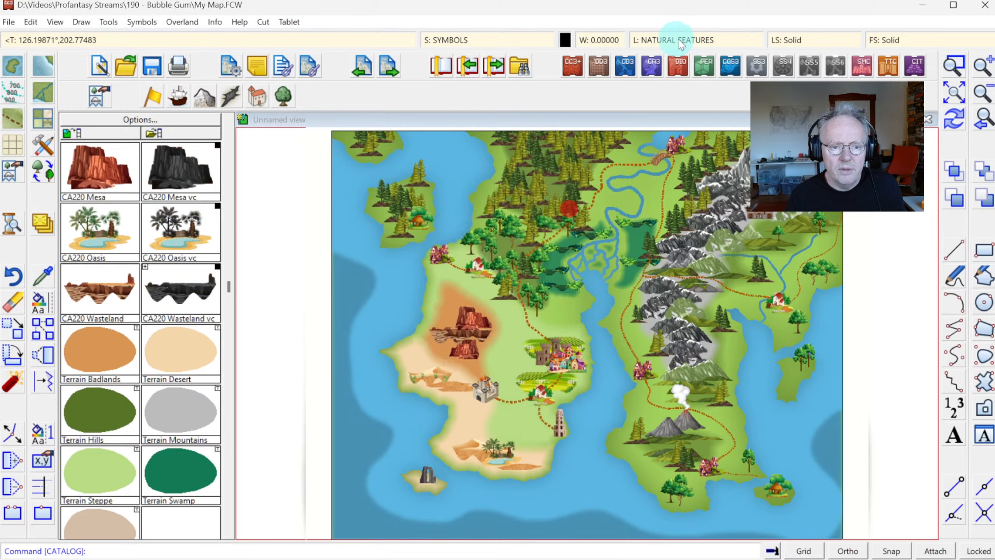
left_click(666, 39)
scroll(421, 333, "down", 2)
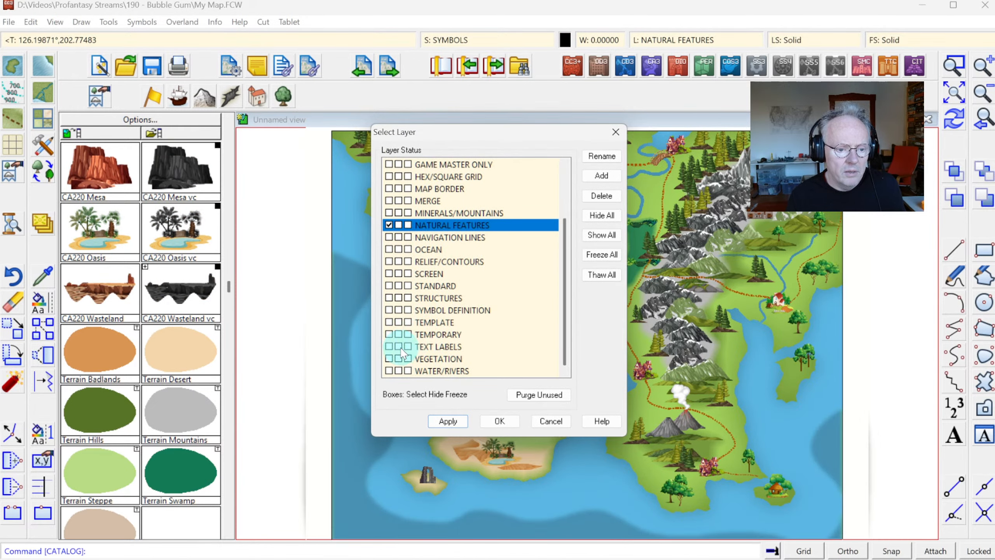
left_click(392, 346)
left_click(505, 422)
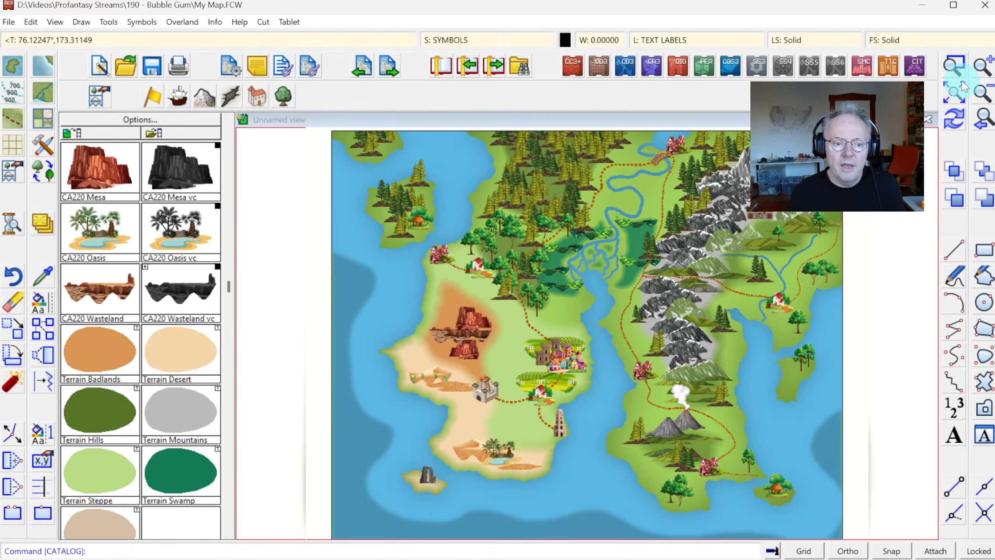
left_click(956, 69)
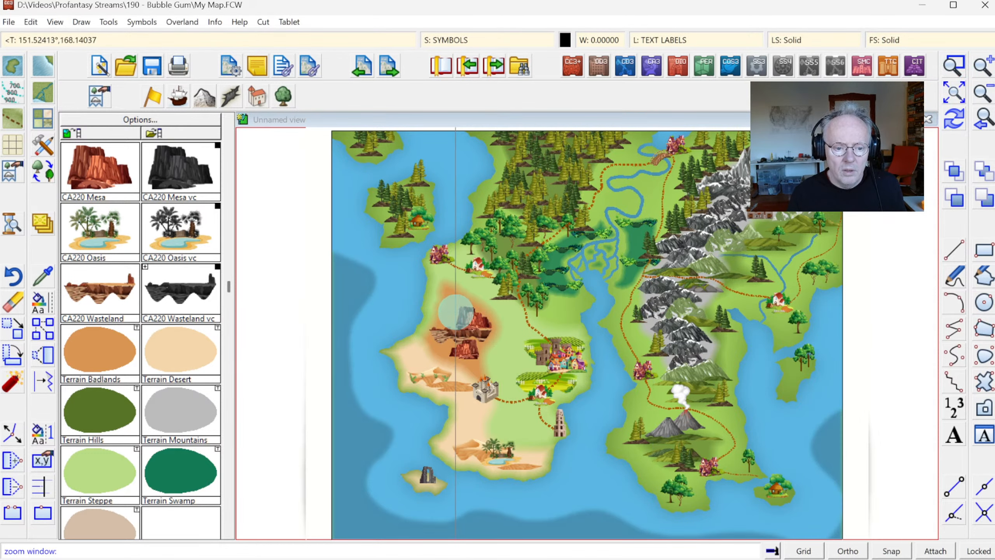
left_click(456, 313)
left_click(677, 442)
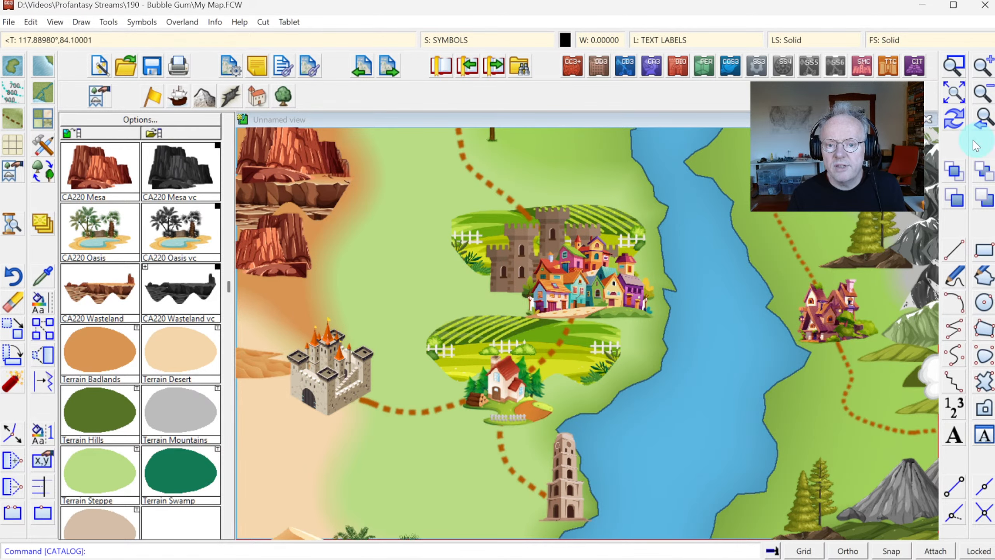
left_click(986, 122)
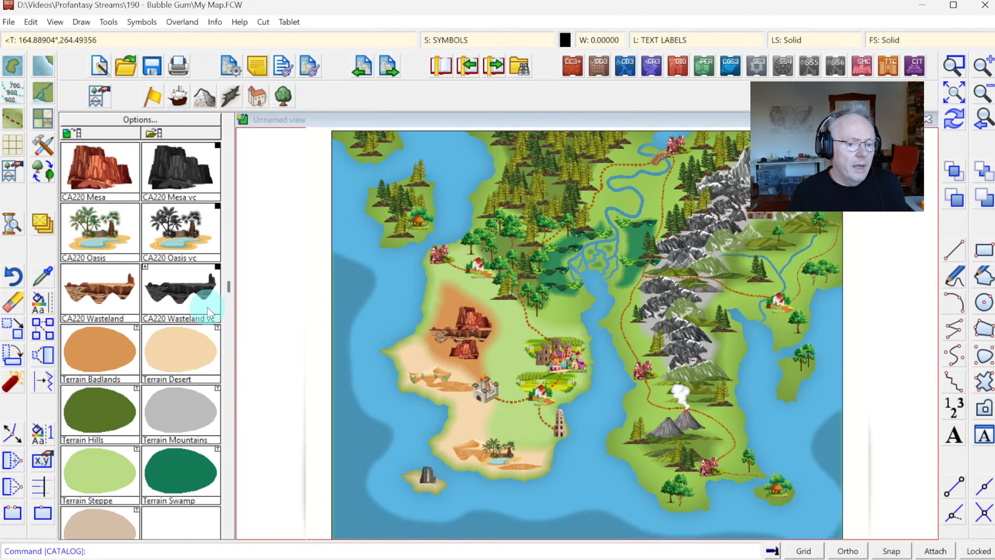
- Check the default text properties, including height, font and justification, and leave them without changes
left_click(955, 435)
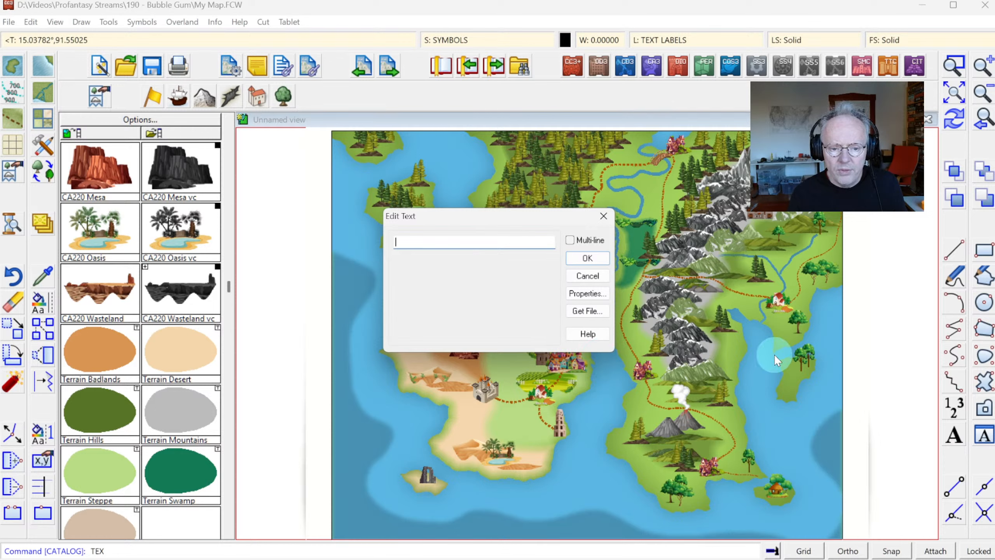
left_click(985, 442)
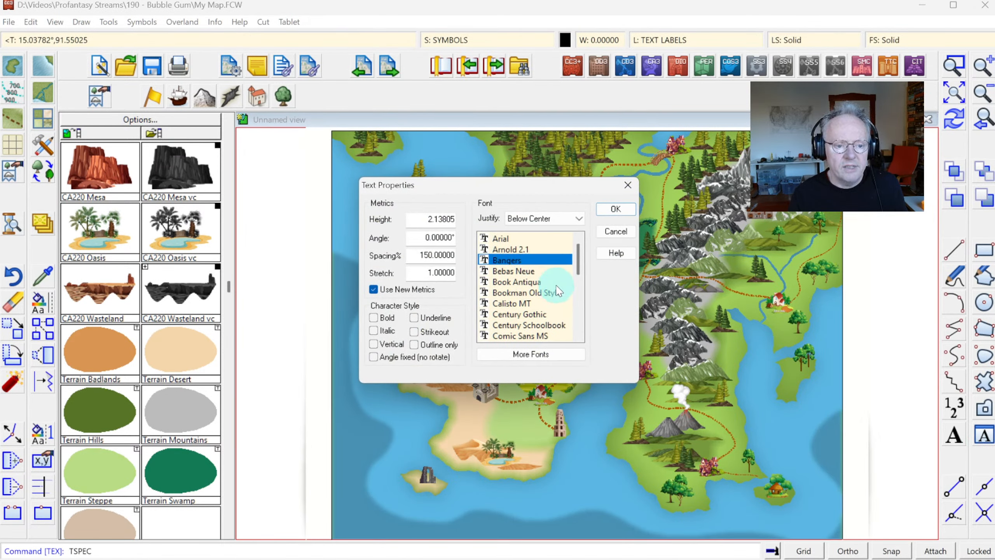
left_click(616, 232)
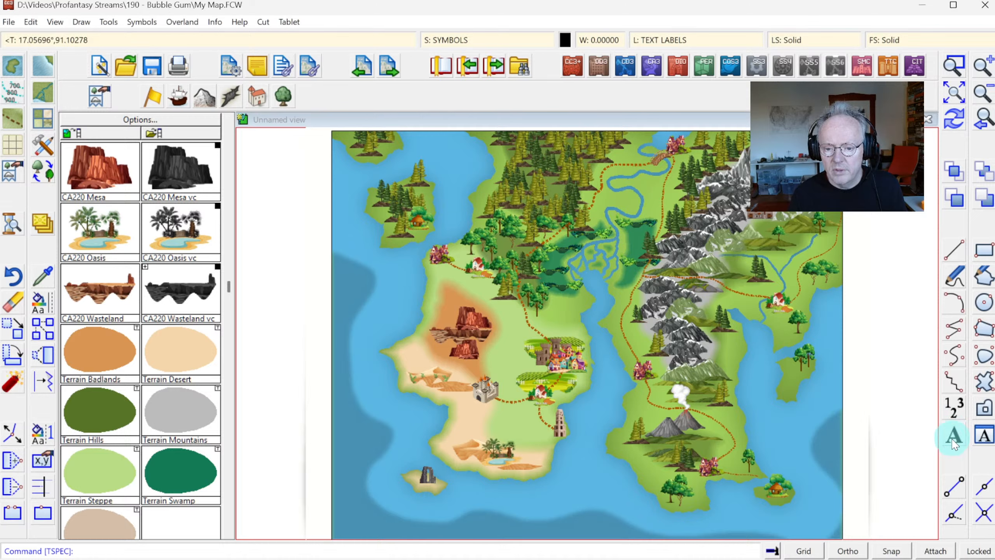
- Place the text label "Asa City" above the walled city, scaled up to a height of about 4.5
left_click(954, 435)
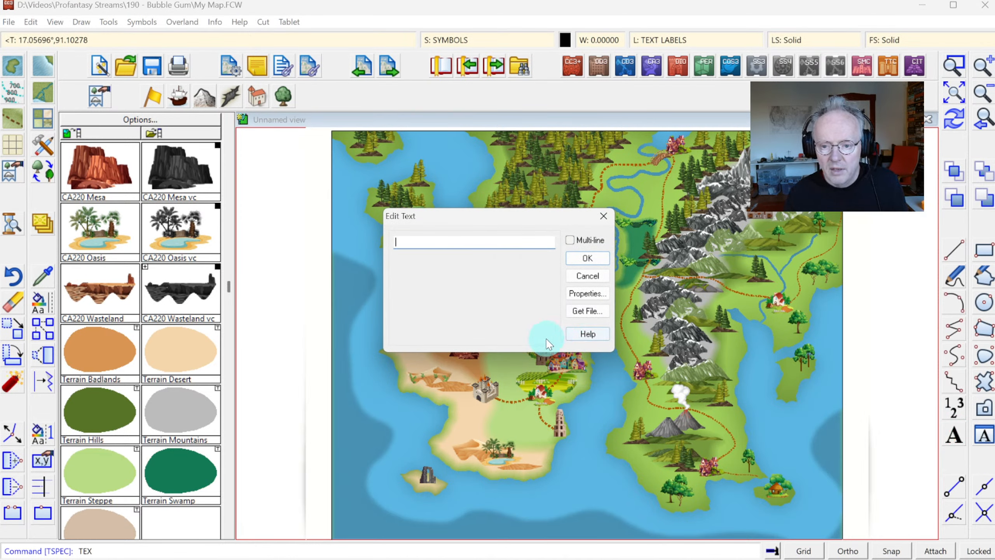
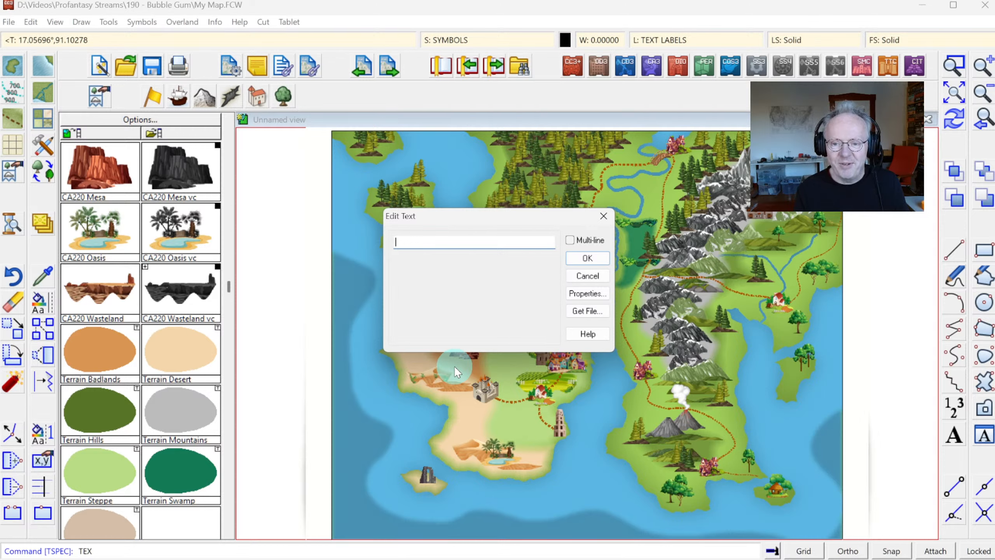
type("Asa City")
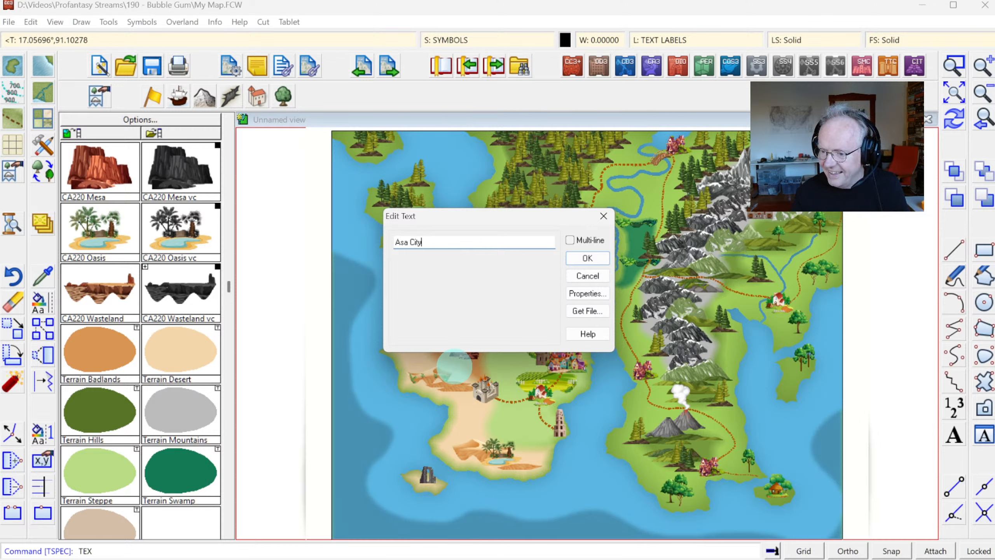
left_click(587, 258)
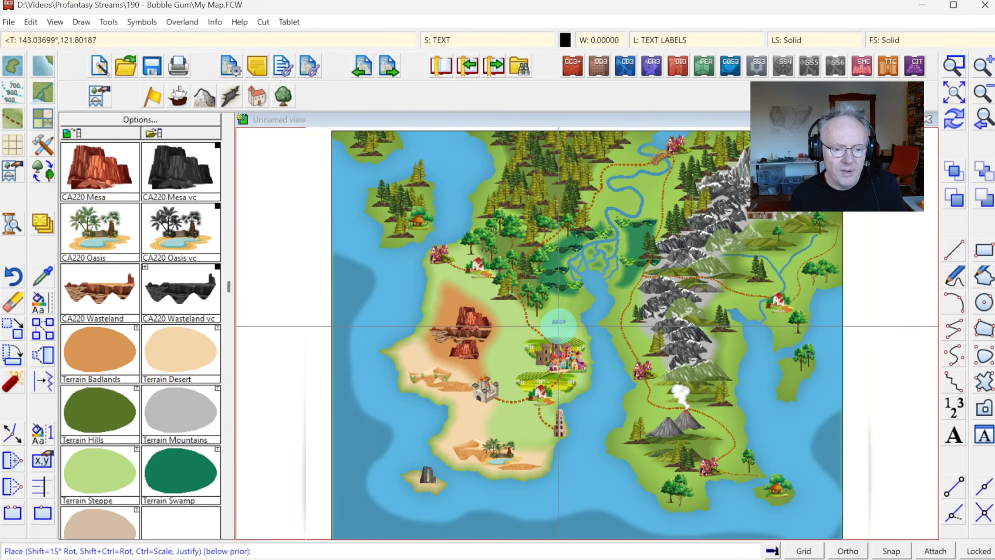
key("ctrl")
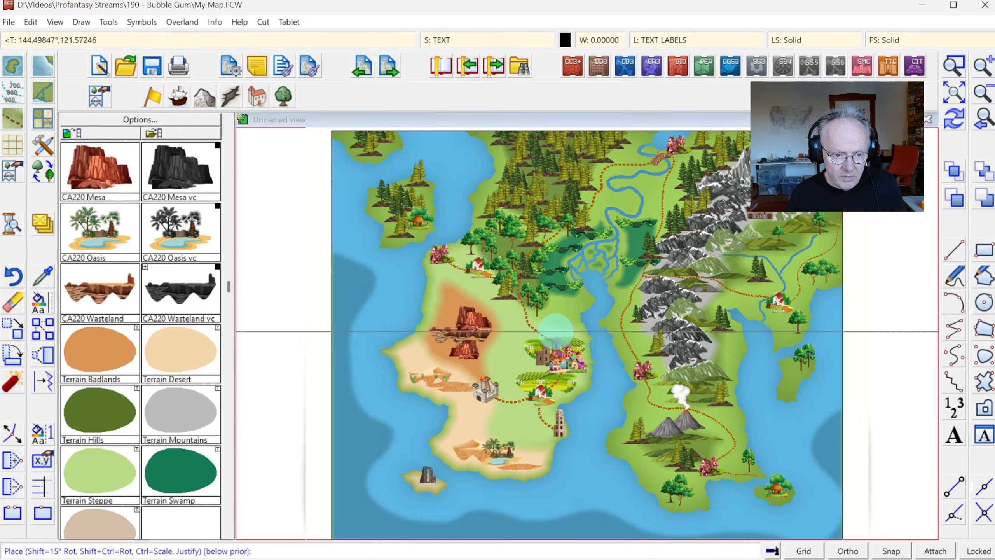
key("ctrl")
key("ctrl")
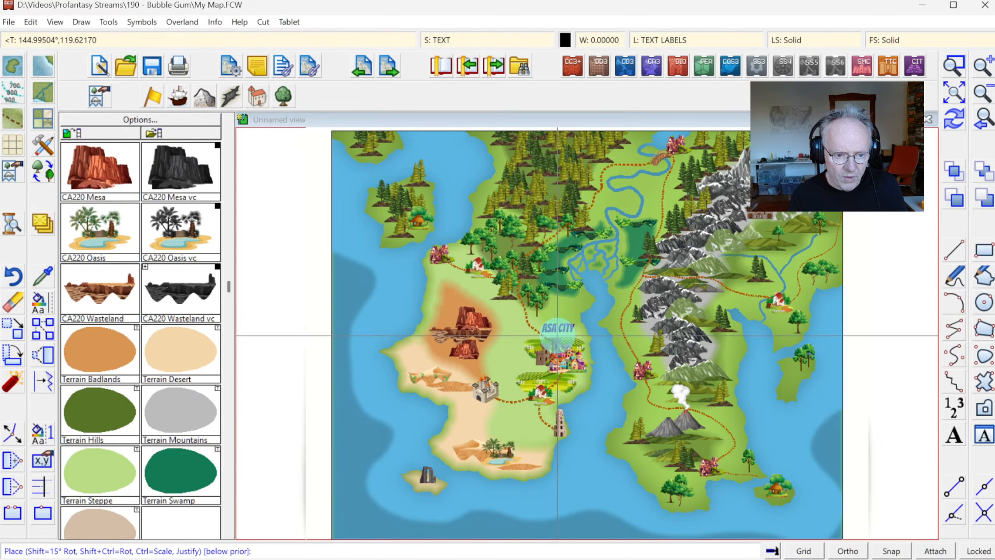
left_click(558, 338)
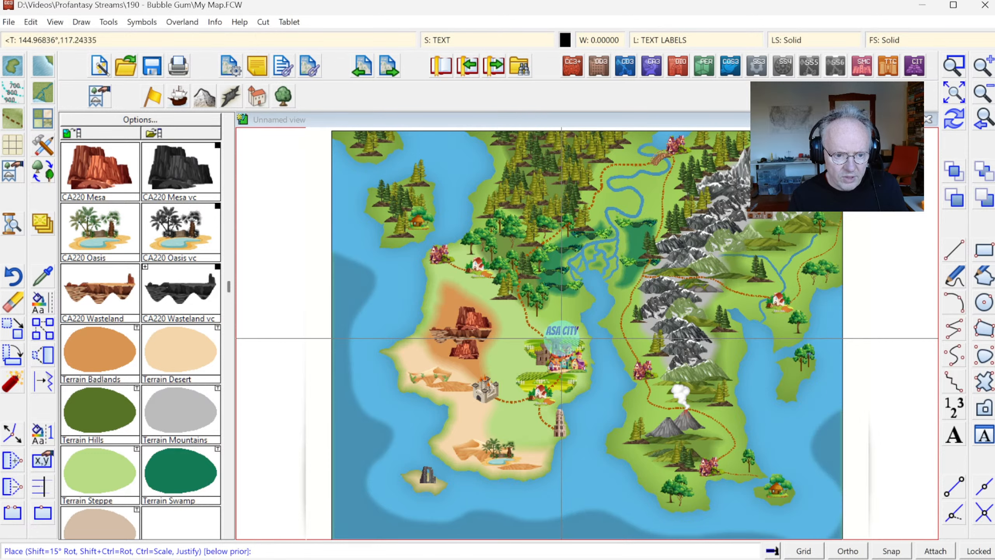
- Adopt the Asa City label's properties as the current drawing settings and check its text height
left_click(953, 66)
left_click(523, 319)
left_click(617, 356)
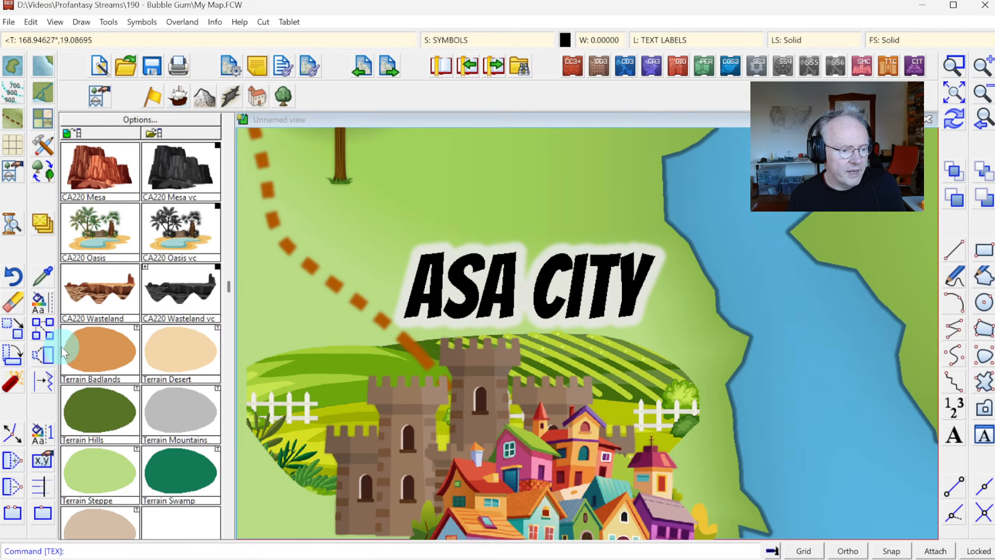
left_click(43, 283)
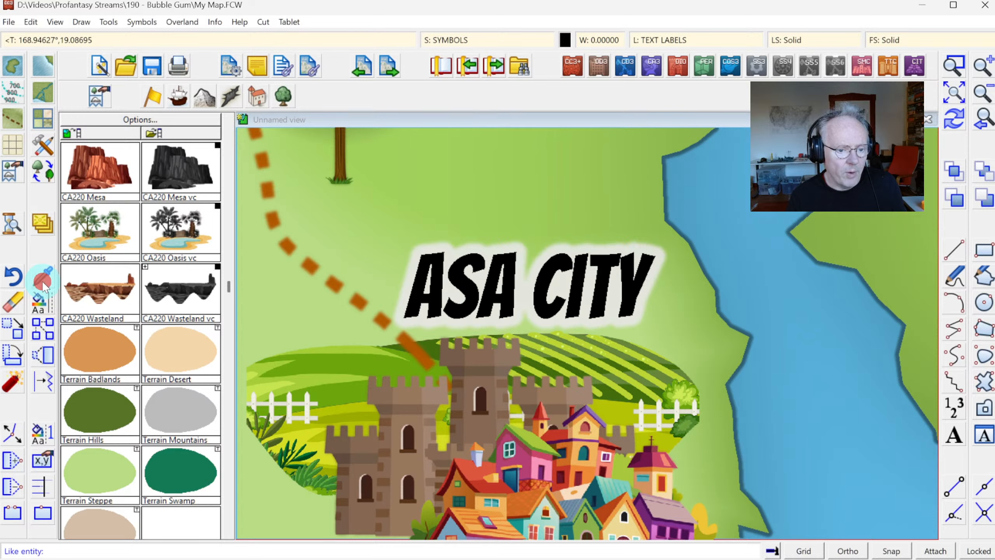
left_click(484, 324)
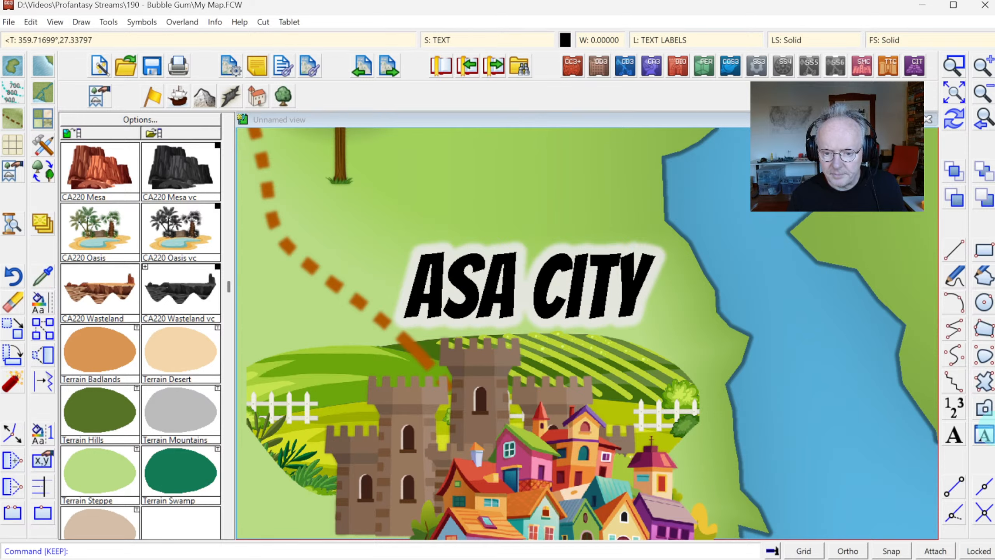
left_click(986, 434)
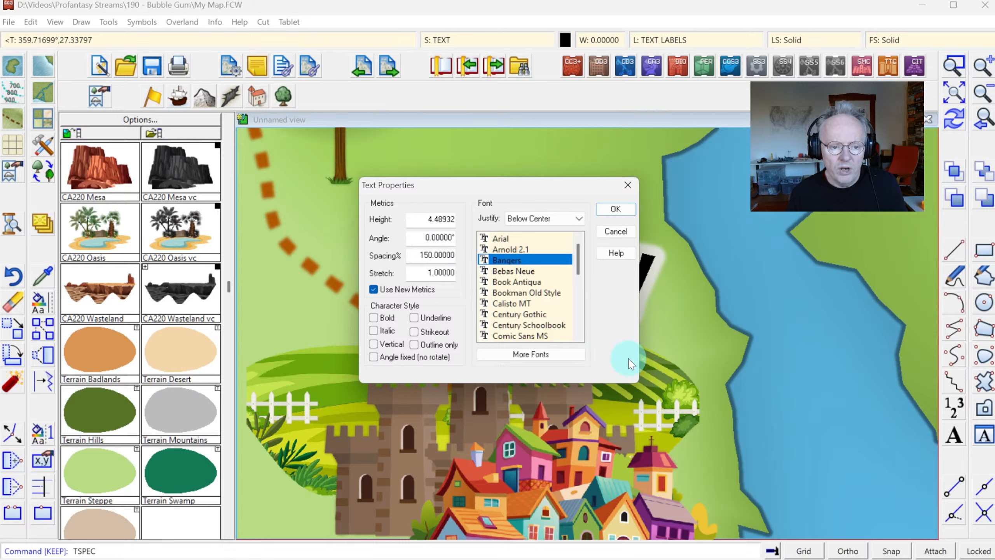
key("Return")
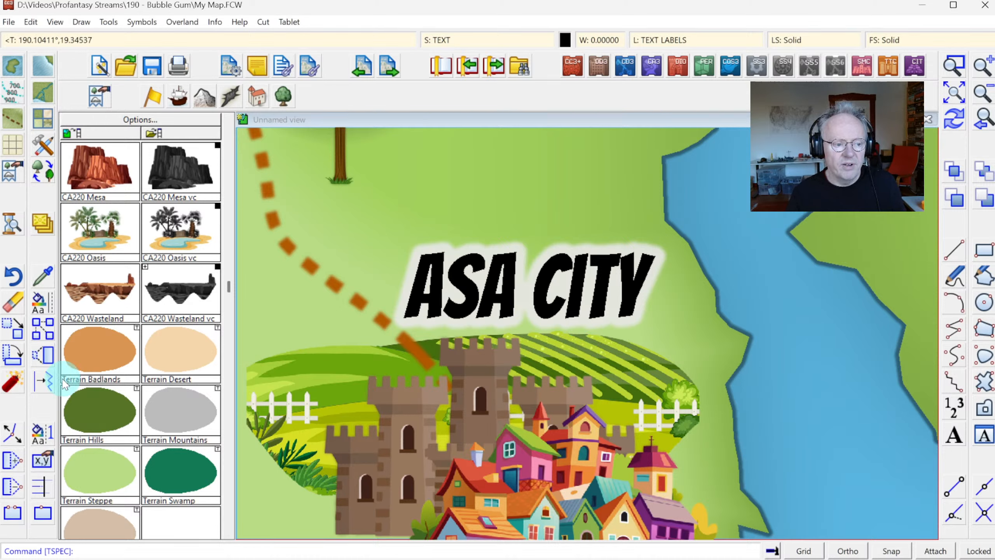
- Change the Asa City label's text height to 5 and refresh the map display
right_click(41, 305)
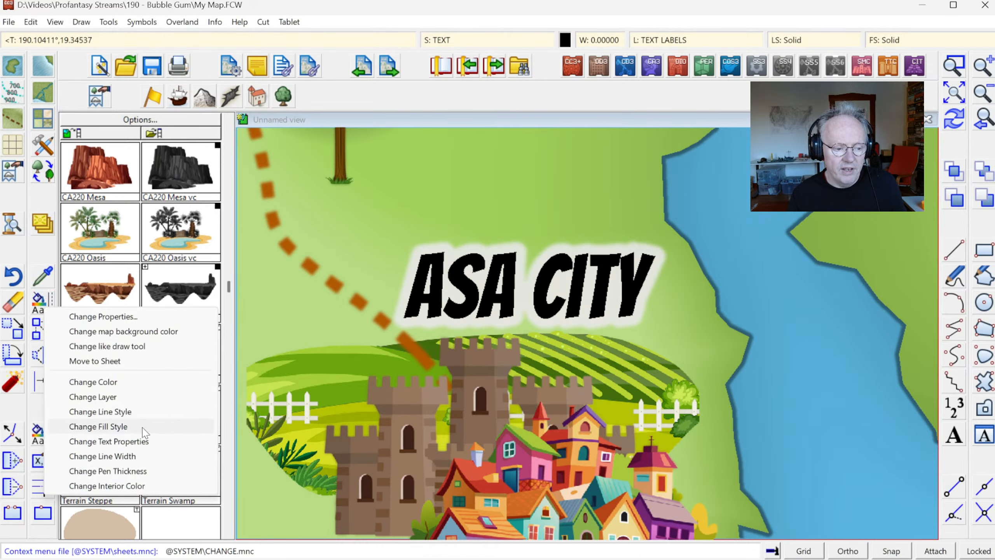
left_click(122, 442)
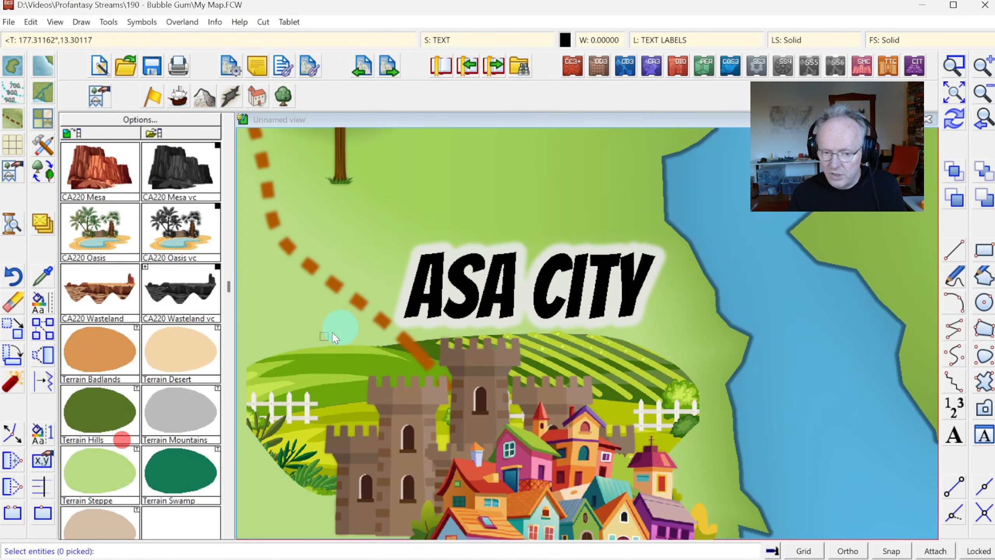
left_click(617, 319)
right_click(538, 277)
left_click(536, 284)
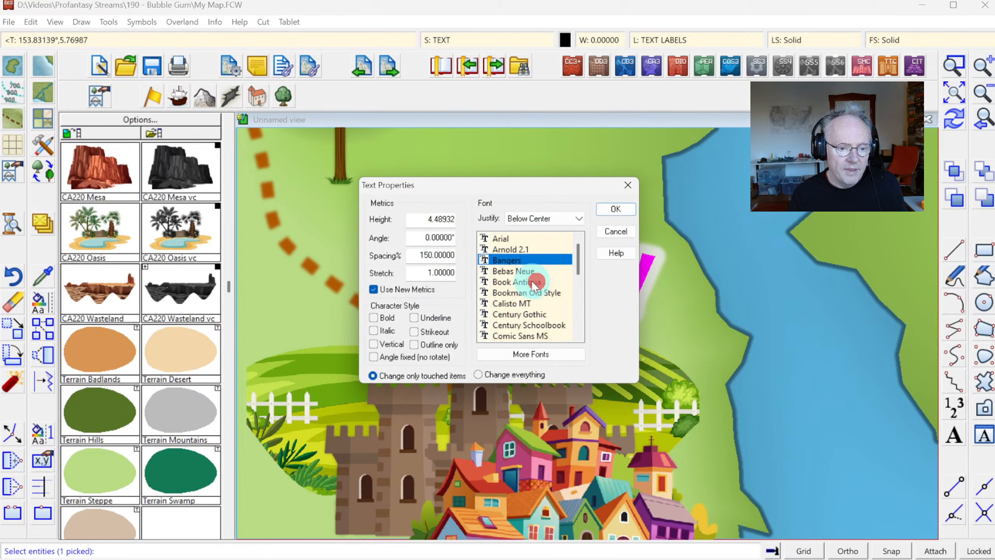
double_click(415, 219)
type("5")
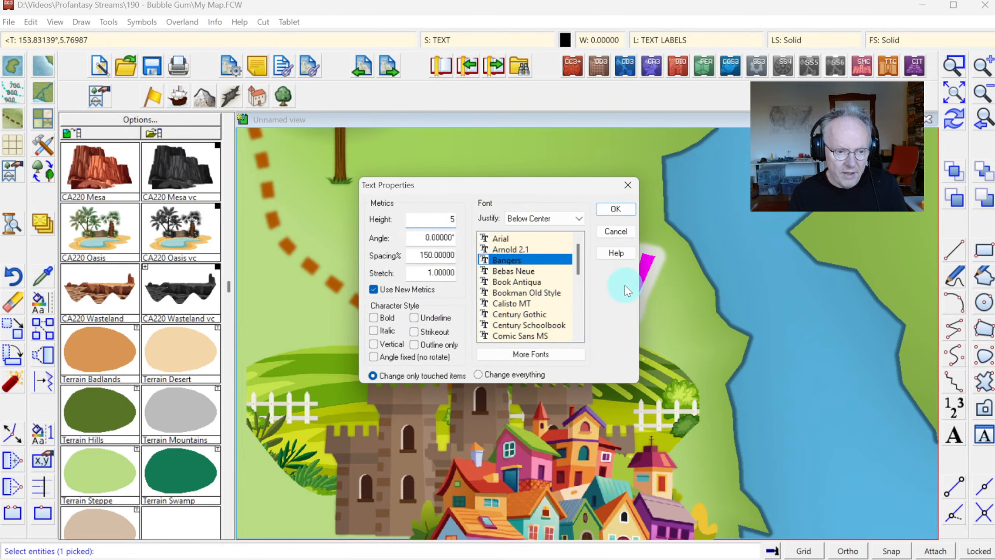
left_click(611, 212)
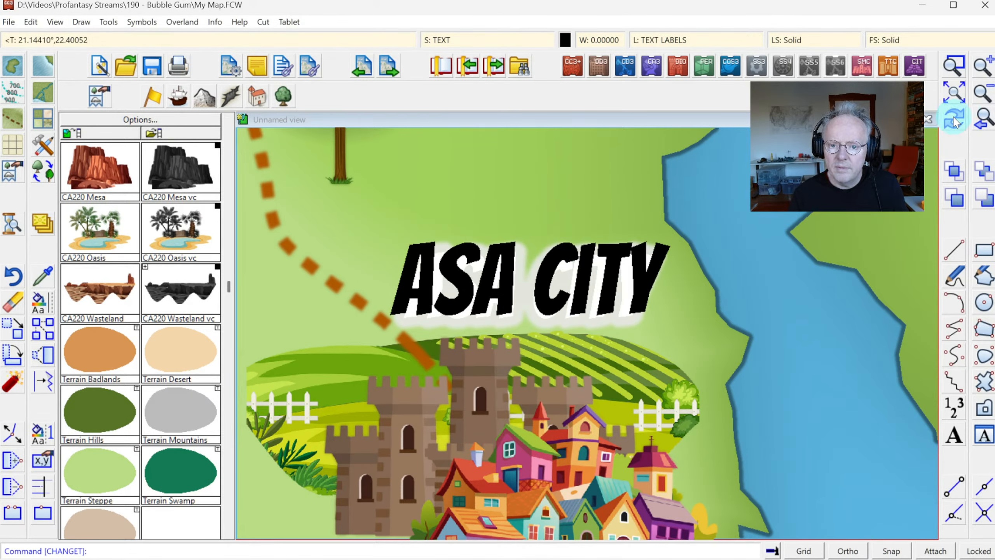
left_click(956, 118)
- Adopt the Asa City label's properties as the current drawing settings and set the default text height to 4
left_click(42, 275)
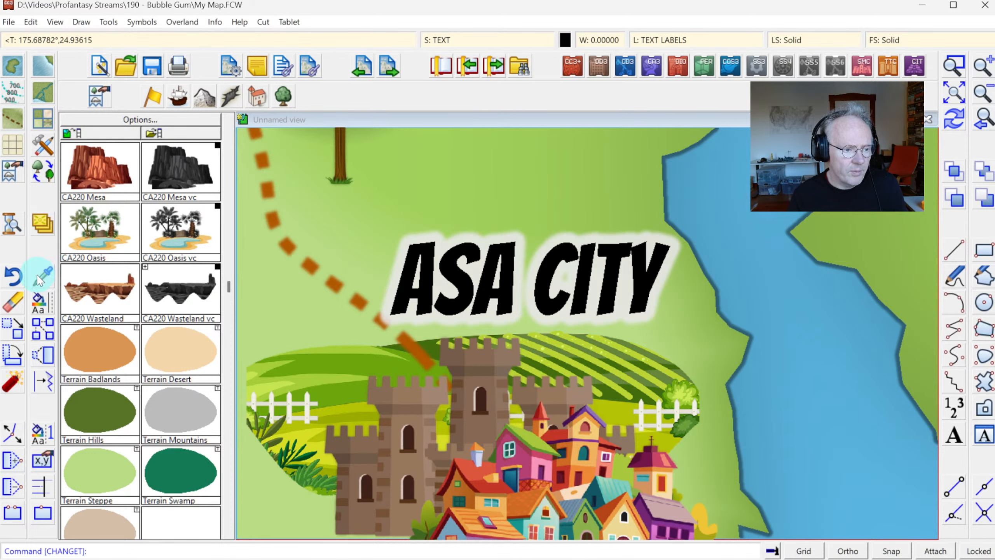
left_click(474, 316)
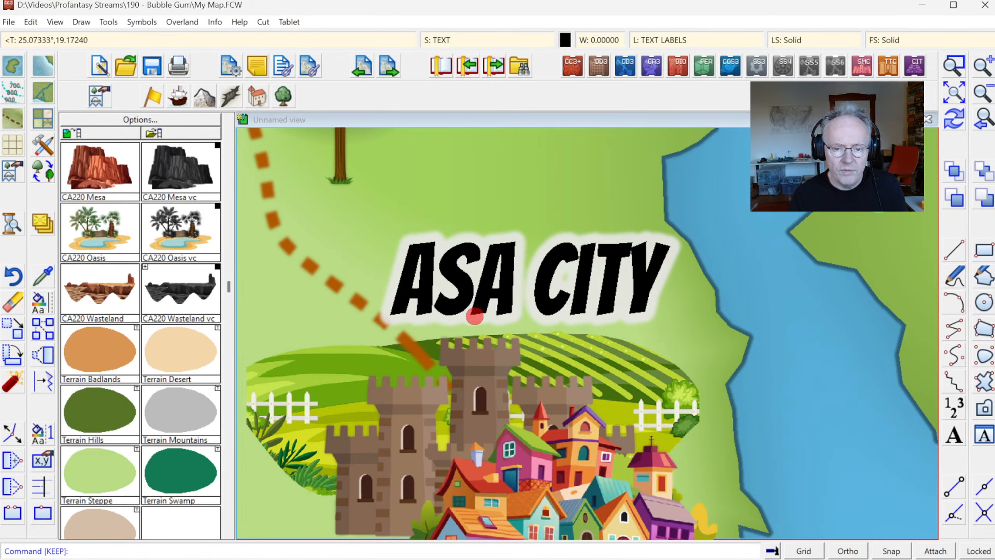
left_click(955, 99)
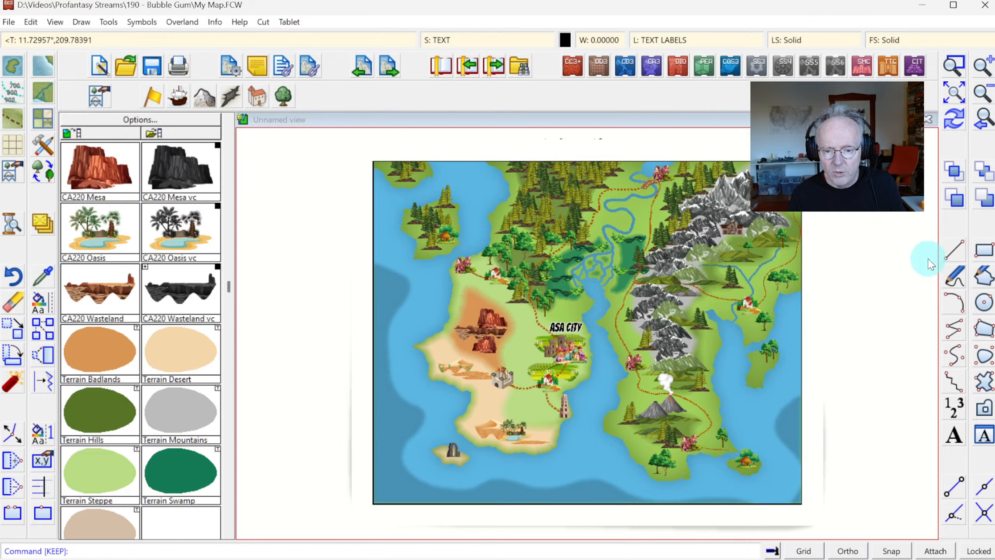
left_click(984, 435)
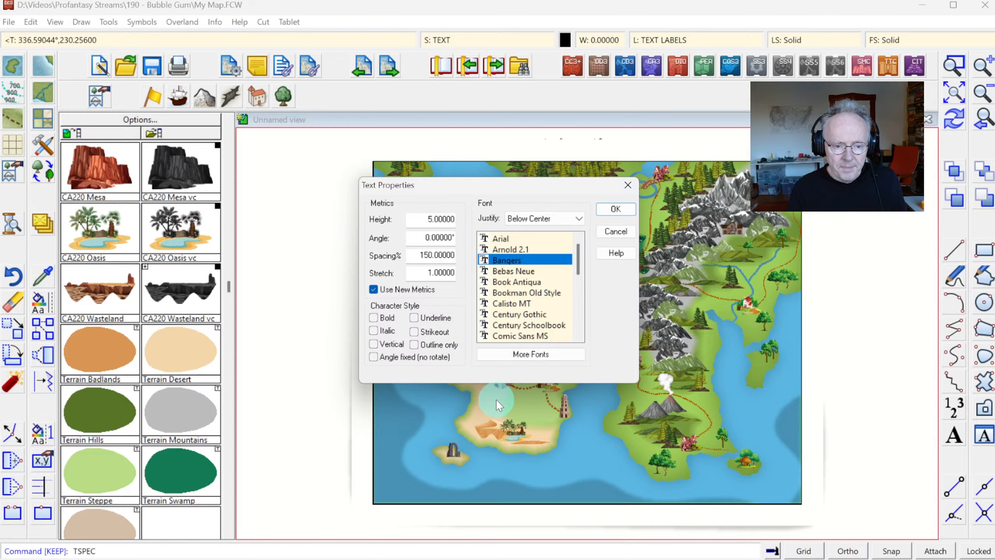
double_click(421, 222)
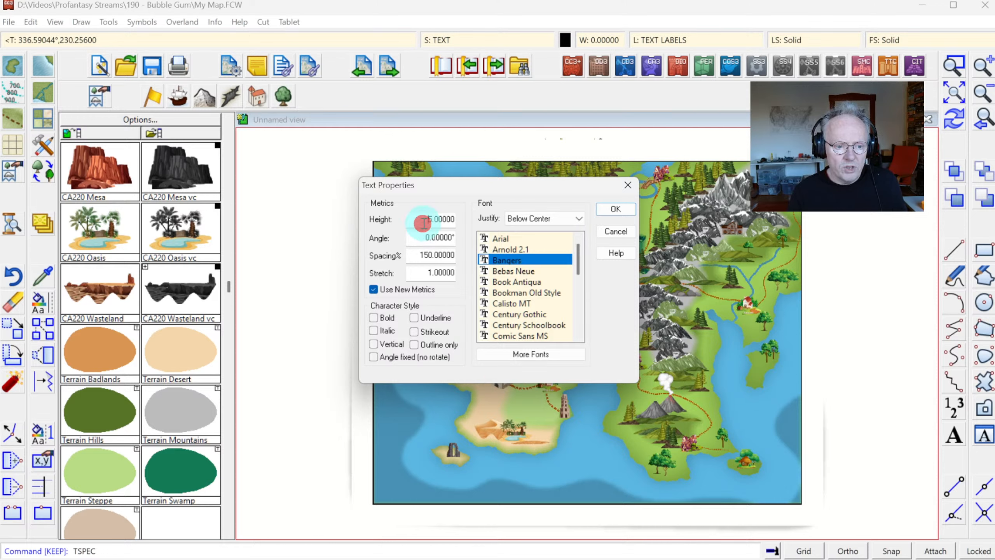
key("BackSpace")
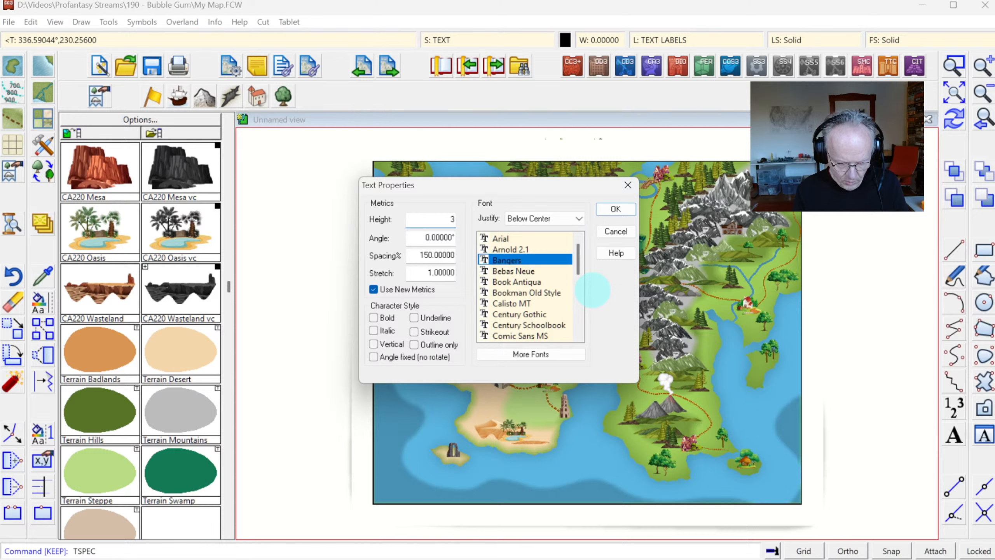
left_click(615, 208)
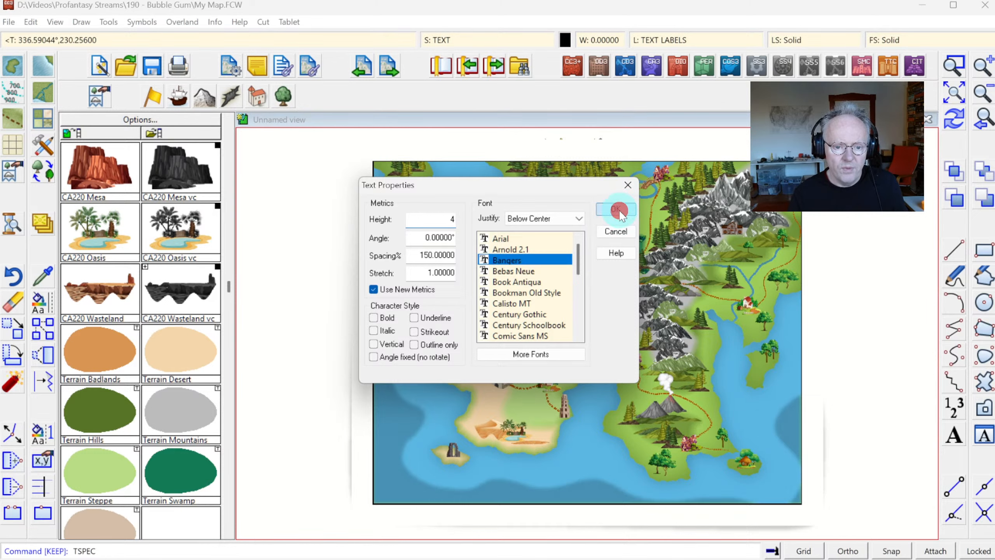
left_click(830, 305)
- Place the text label "Blackjack" just below the town at the southern end of the eastern landmass and refresh the map display
left_click(957, 447)
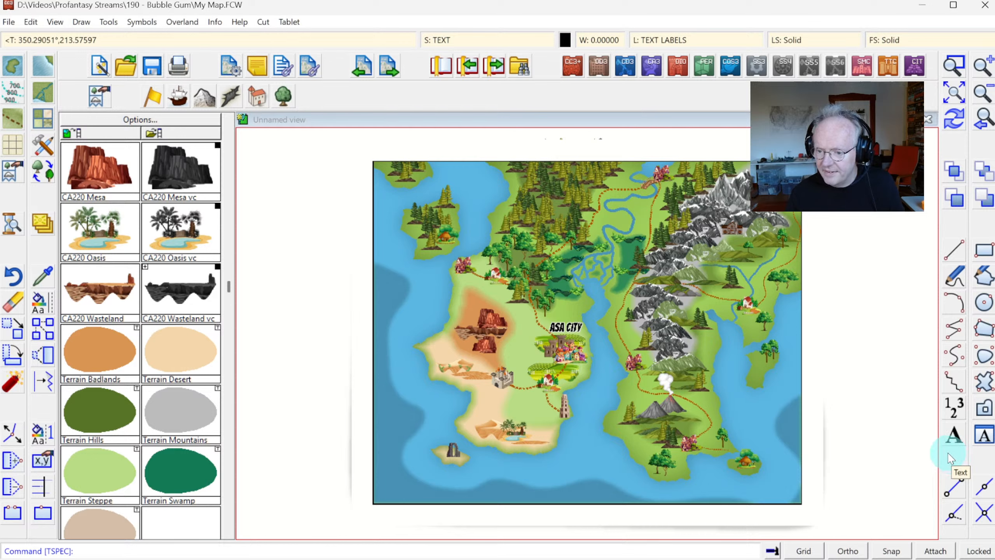
left_click(956, 436)
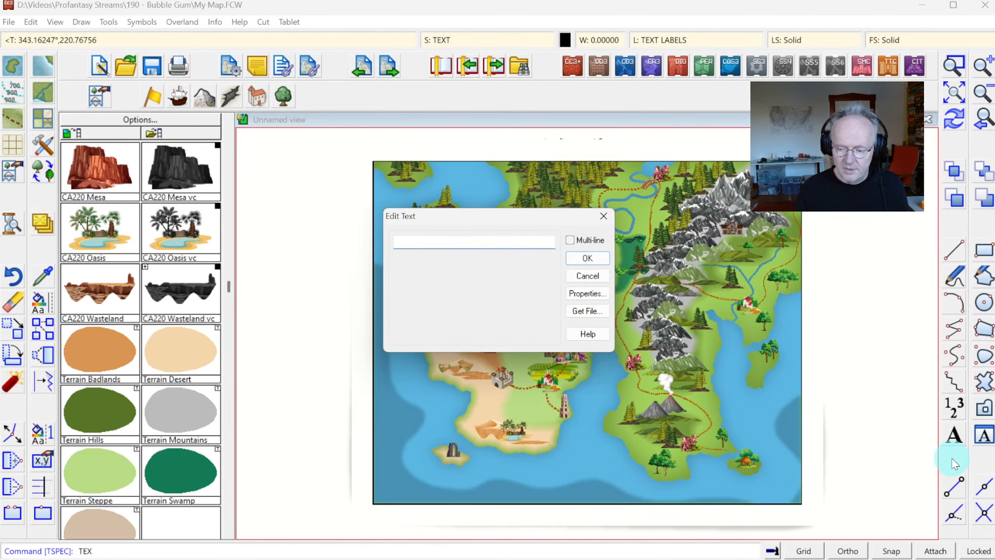
type("Blackjack")
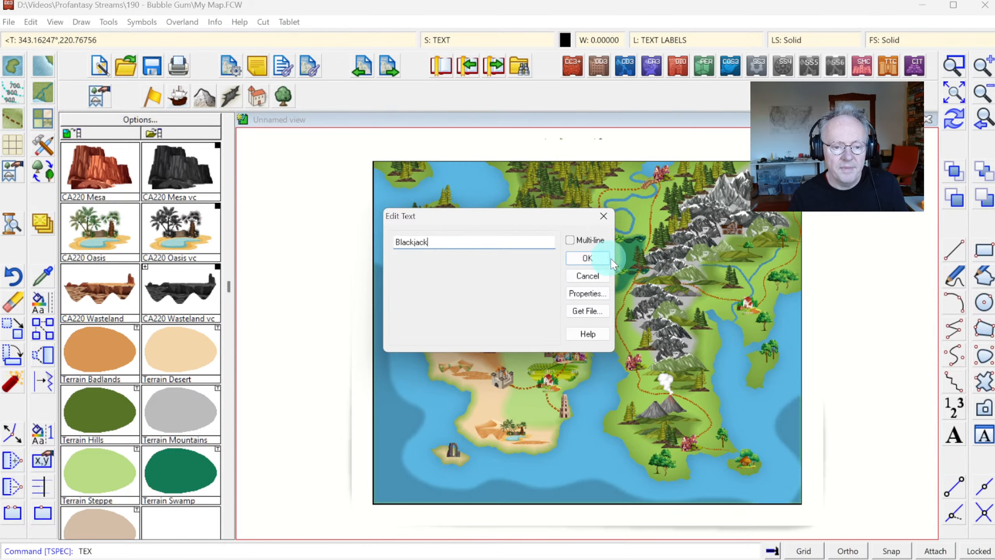
left_click(588, 258)
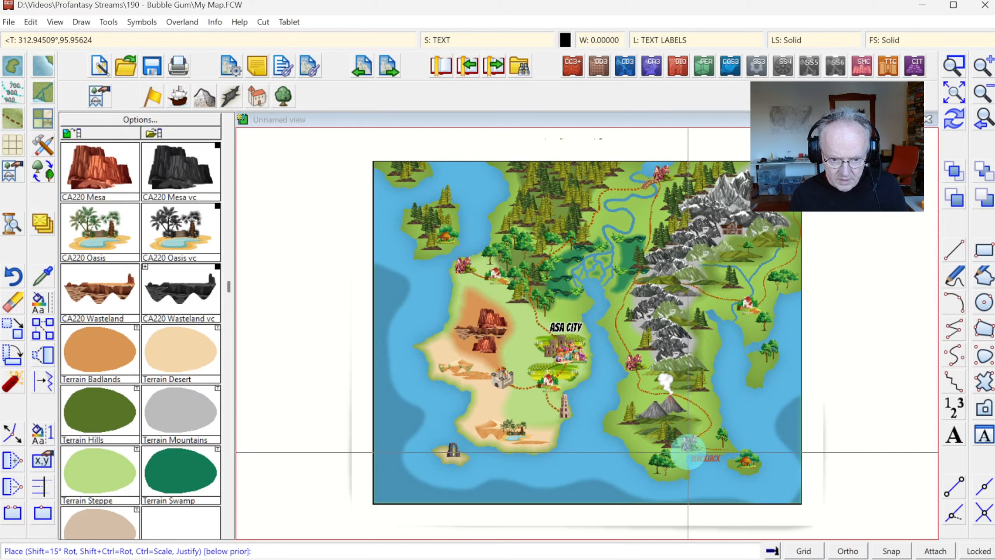
left_click(688, 452)
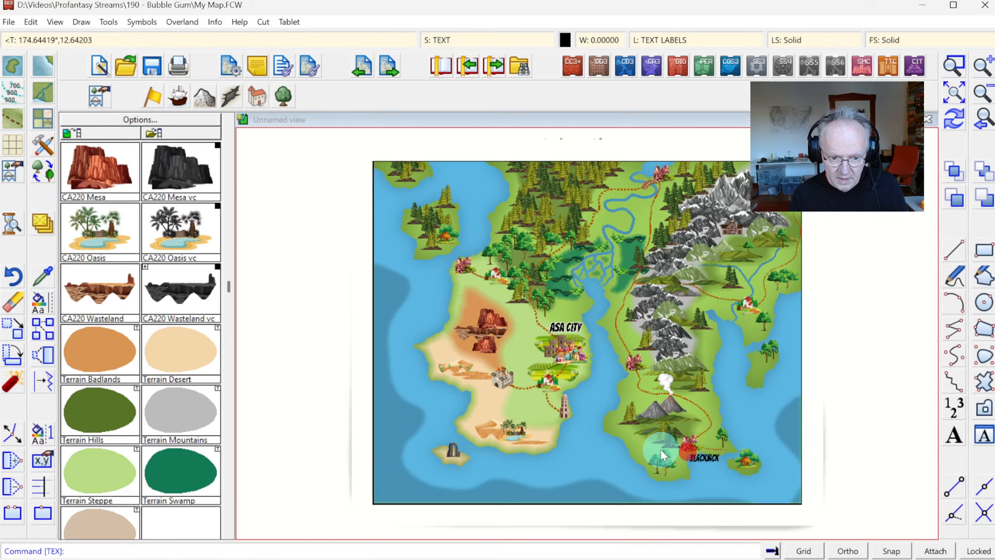
left_click(947, 122)
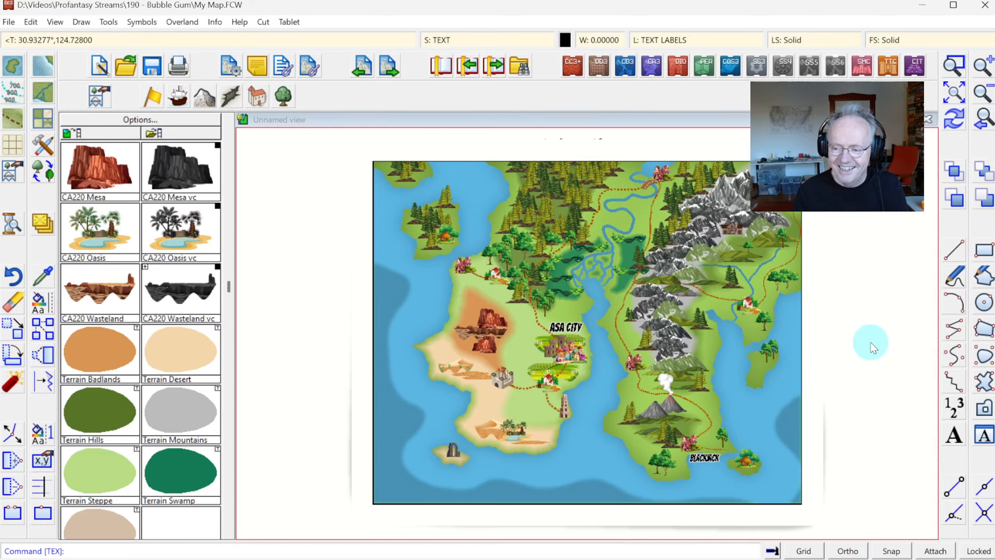
- Place the text label "Hariborg" west of the northernmost town, beside the upper river
left_click(962, 441)
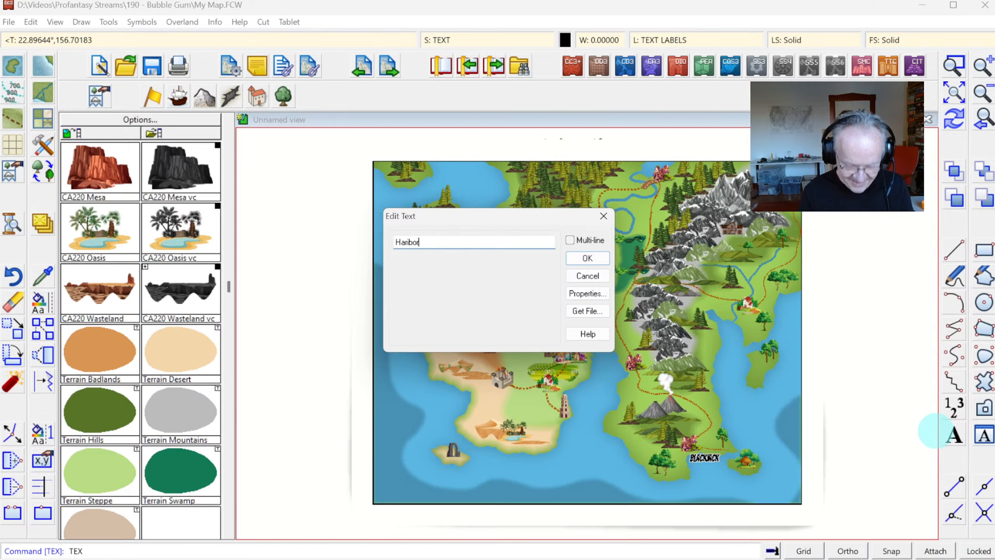
left_click(587, 258)
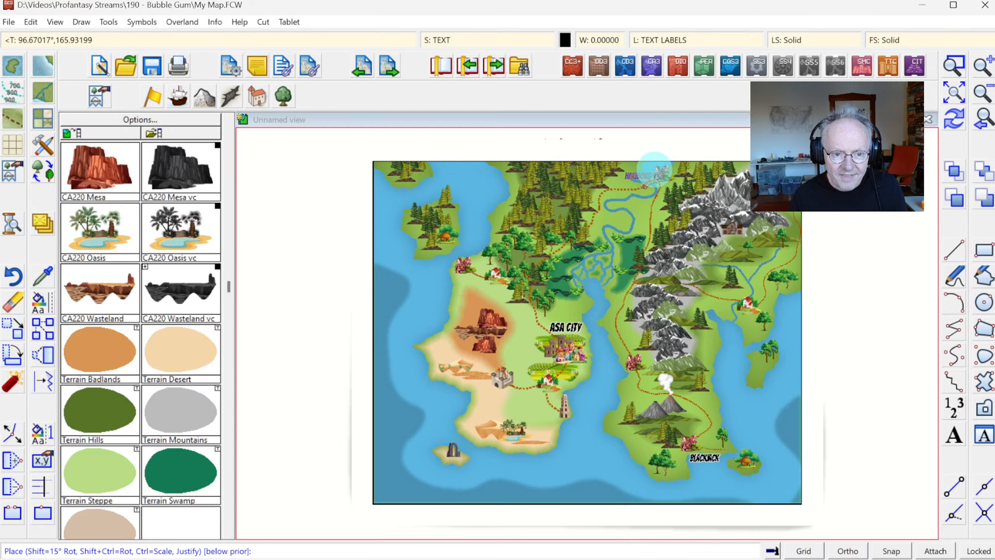
left_click(654, 168)
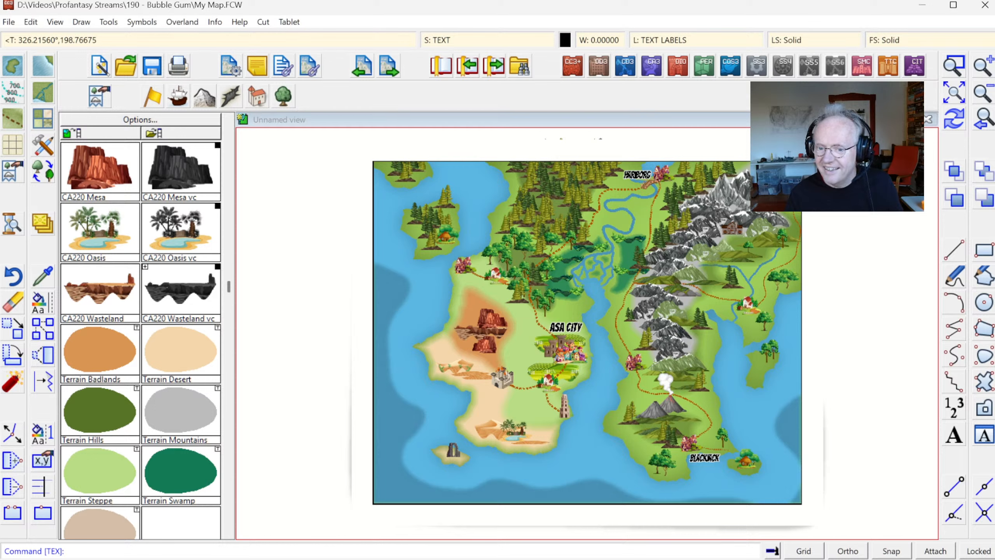
- Place the text label "Juicy Town" in the sea beside the town on the west coast
left_click(954, 434)
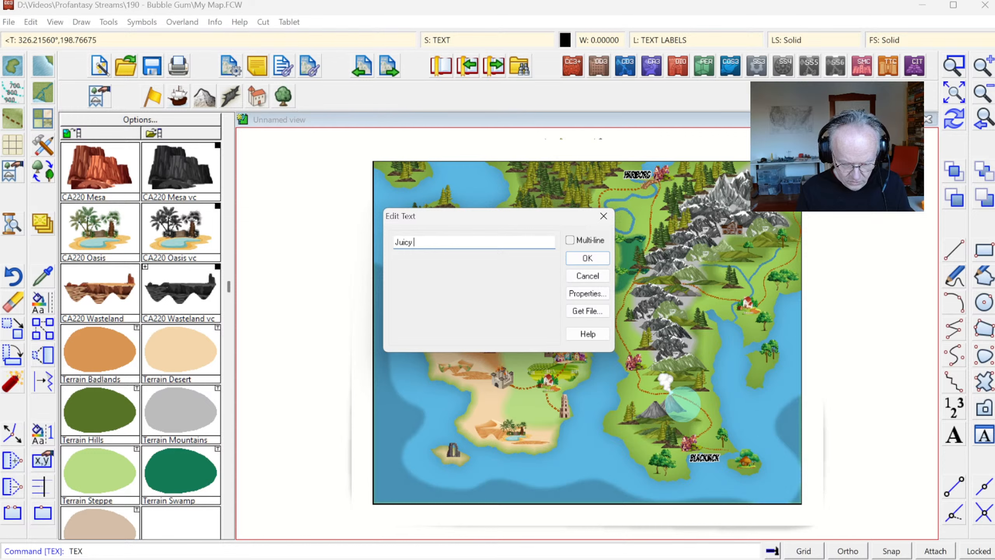
type("Town")
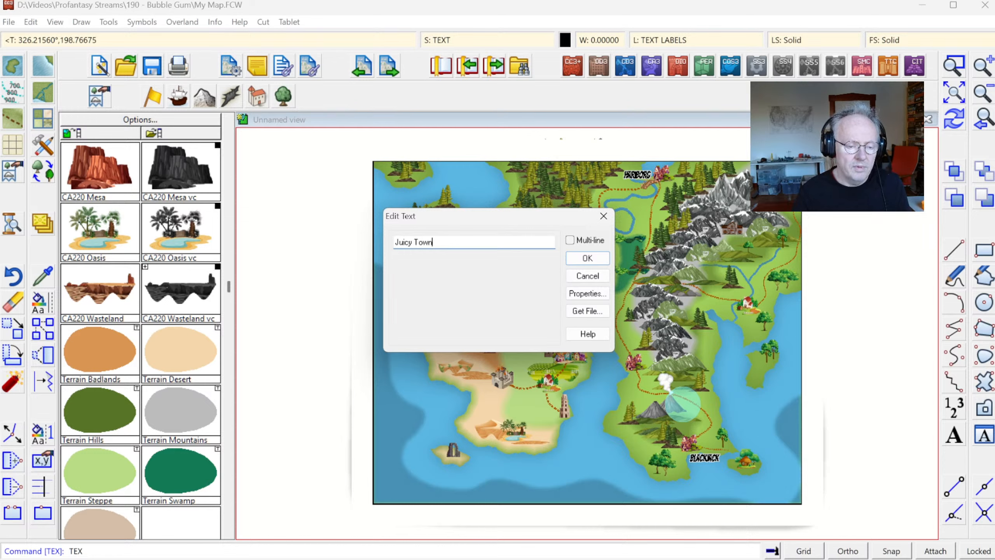
left_click(588, 258)
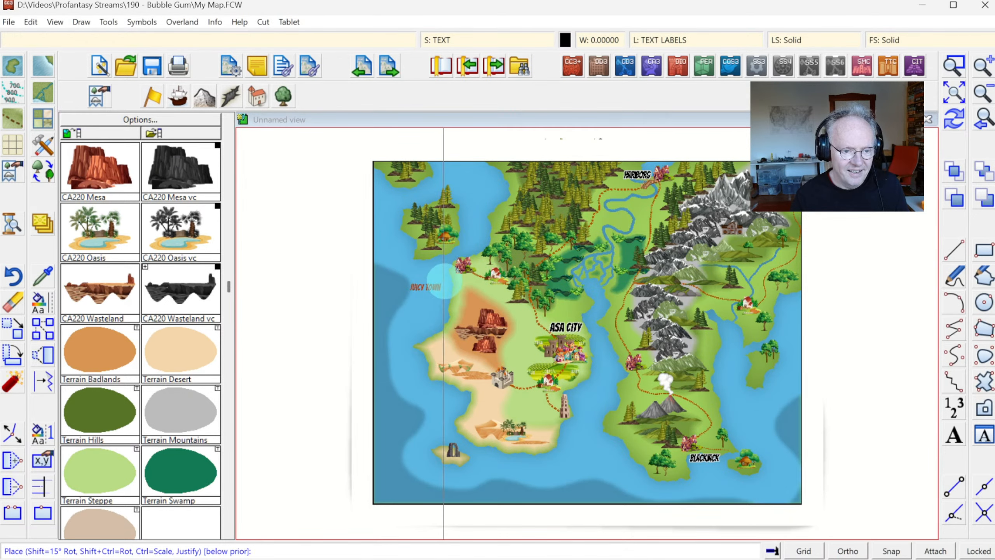
left_click(453, 265)
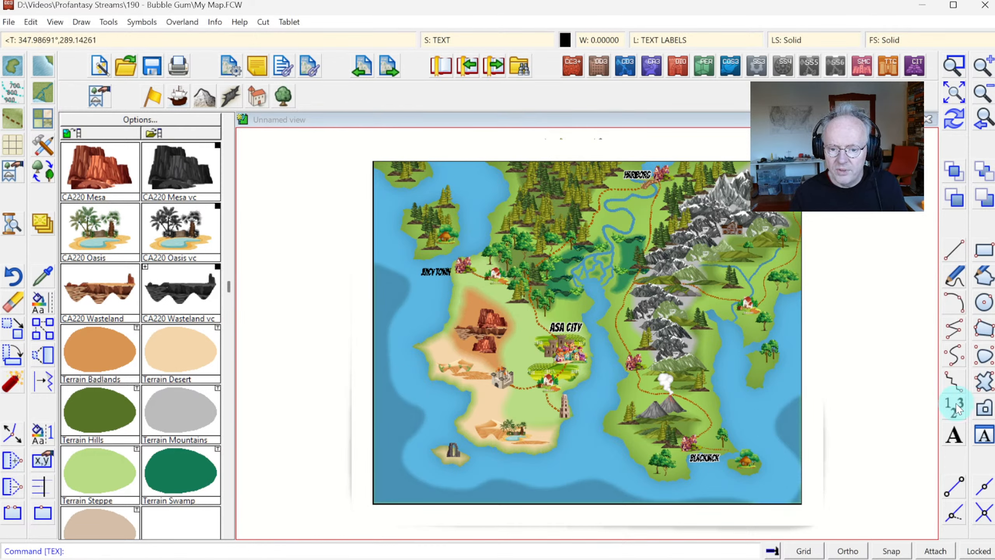
- Place the text label "Wrigley" southwest of the coastal town near the volcano and refresh the map display
key("Return")
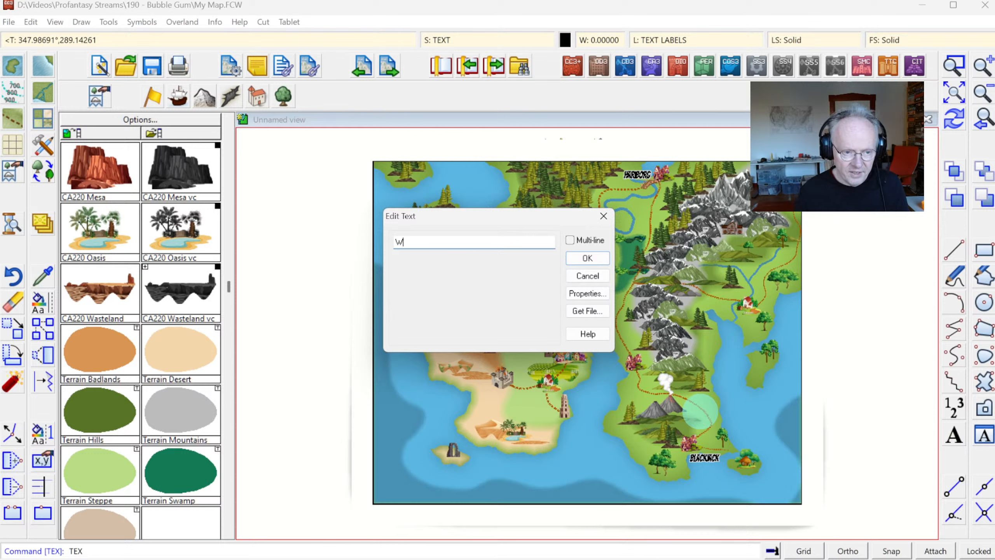
type("Wrigley")
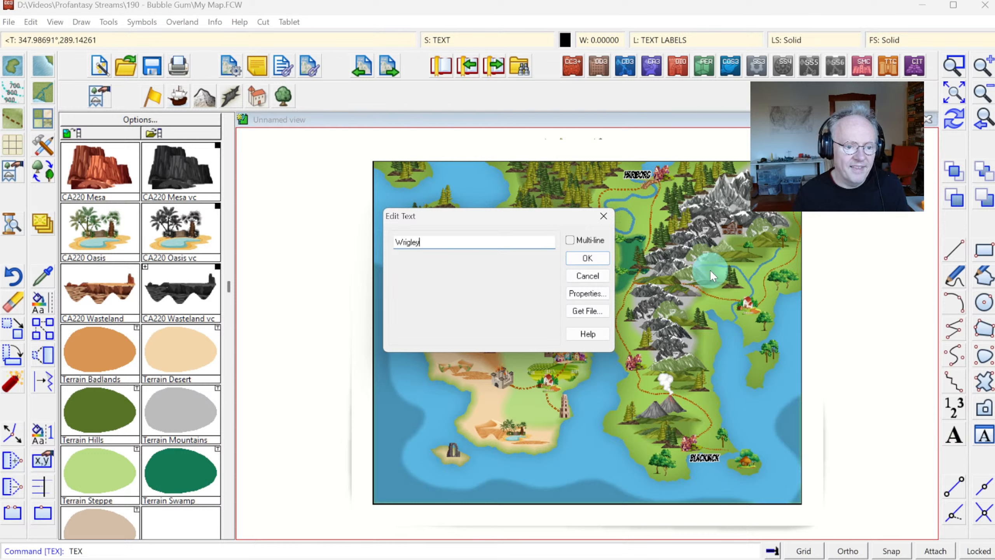
left_click(588, 258)
left_click(616, 374)
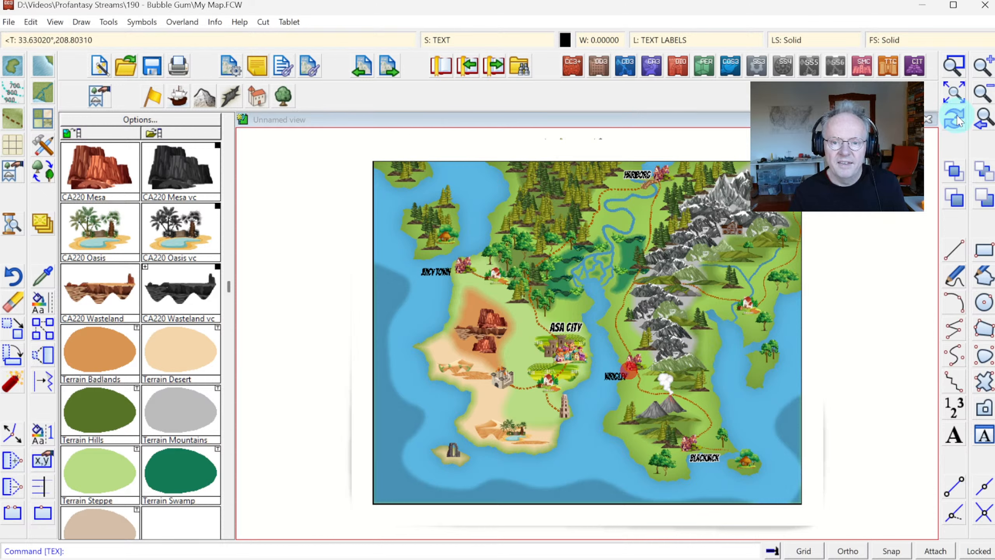
left_click(947, 124)
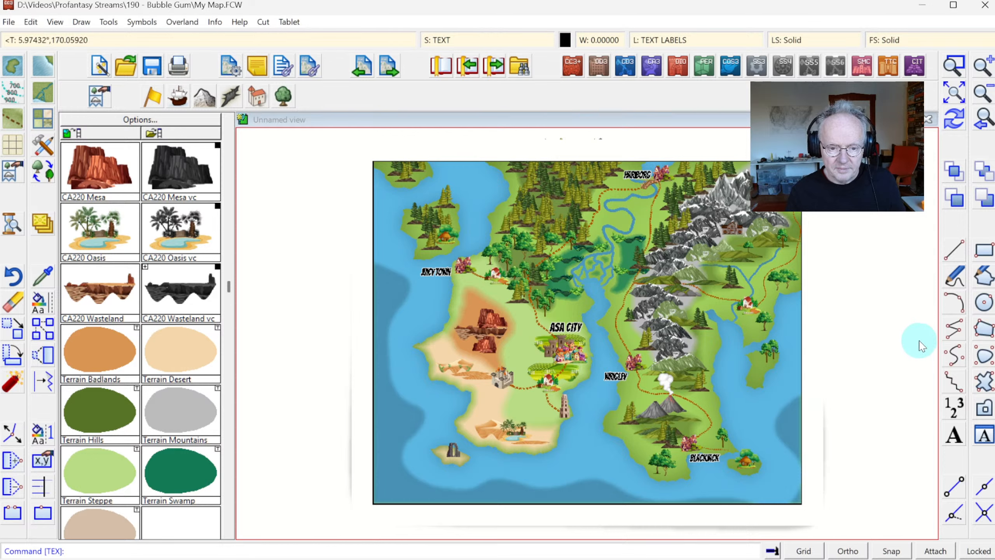
- Place the text label "Katjes" below the village at the eastern river's mouth and refresh the map display
left_click(949, 436)
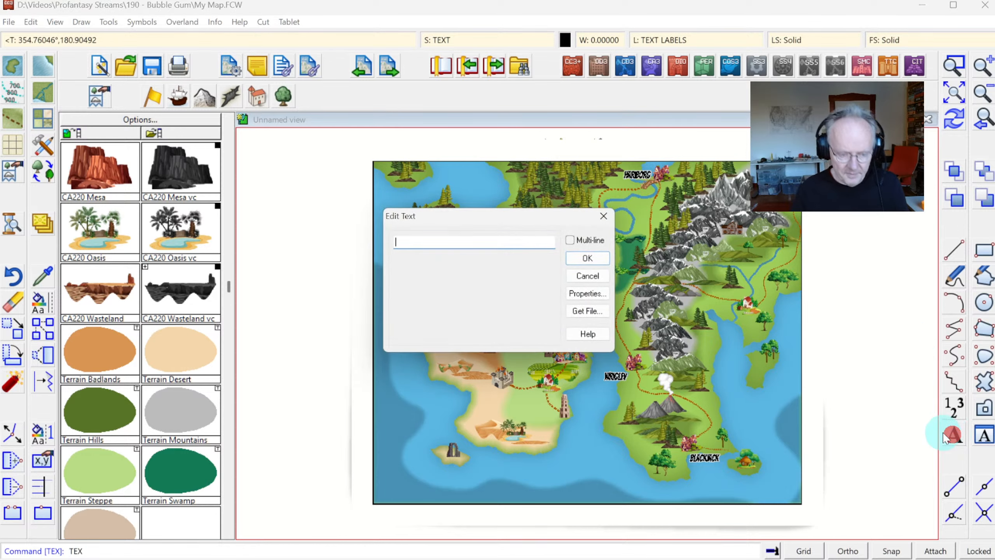
type("Kathe")
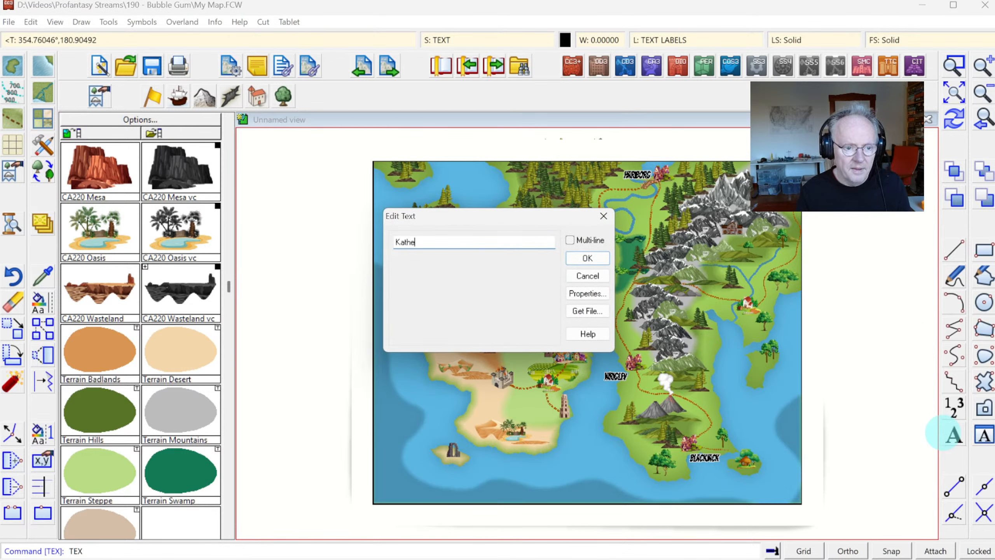
key("BackSpace")
key("BackSpace")
type("jes")
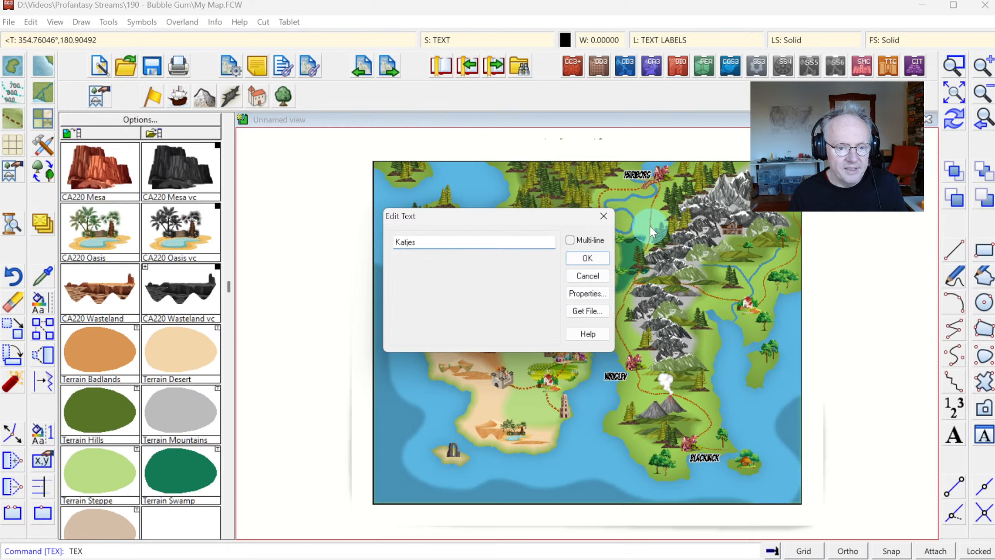
left_click(577, 262)
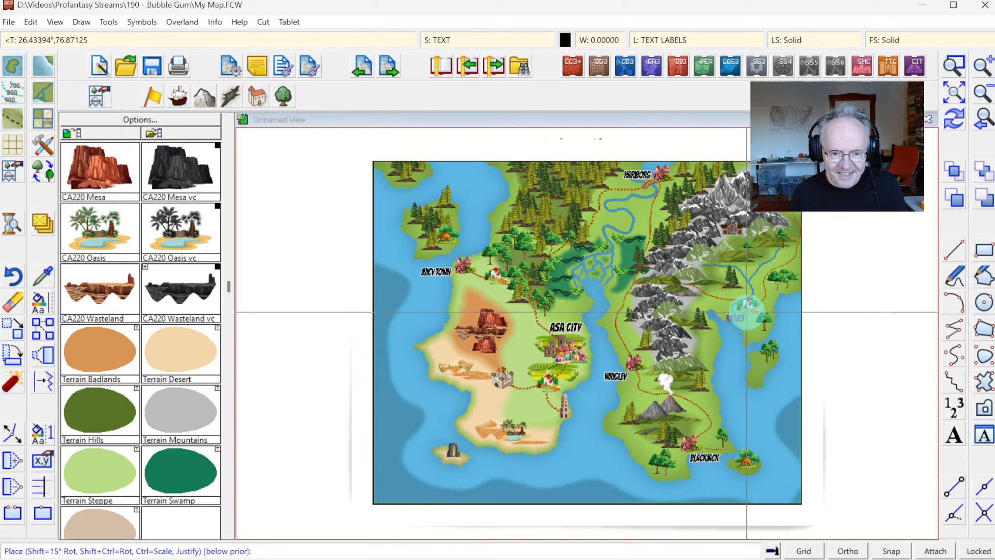
left_click(746, 313)
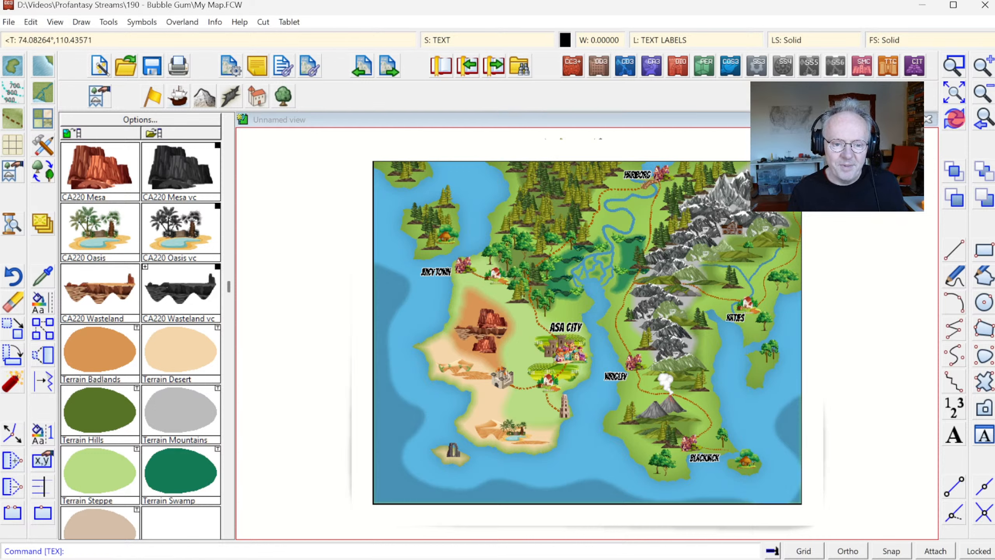
left_click(707, 126)
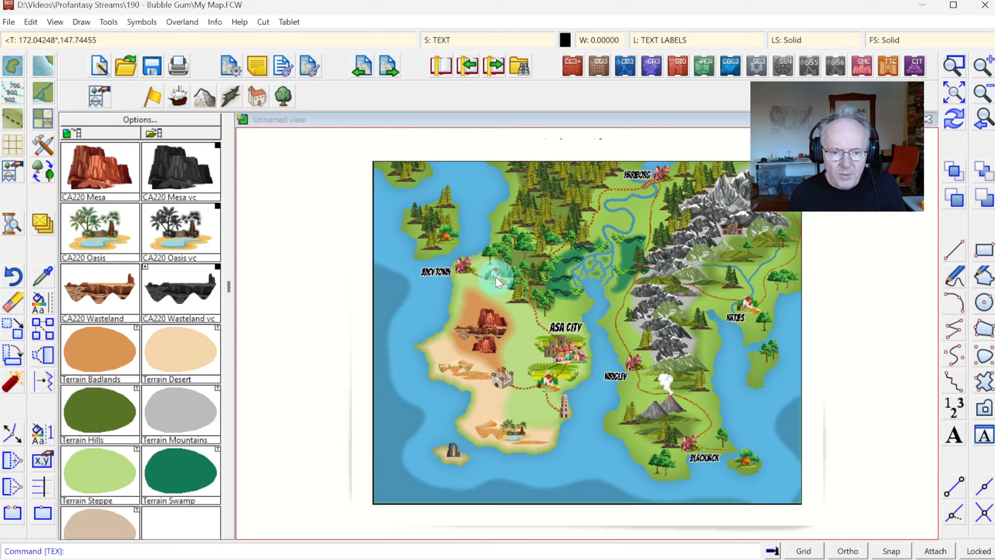
- Place the two-line text label "Fishermen's Den" beside the village south of Asa City and refresh the map display
left_click(954, 435)
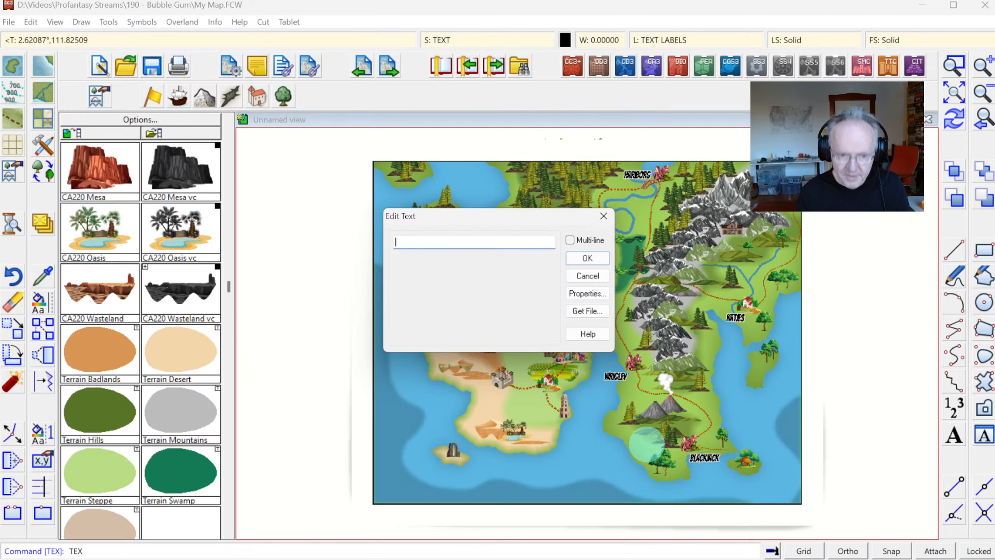
left_click(573, 240)
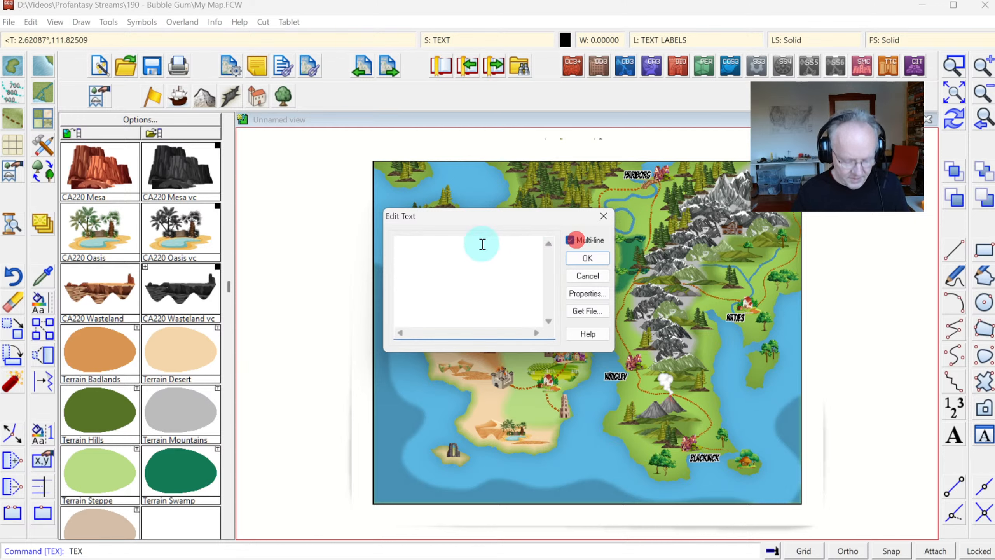
type("FIshermen's")
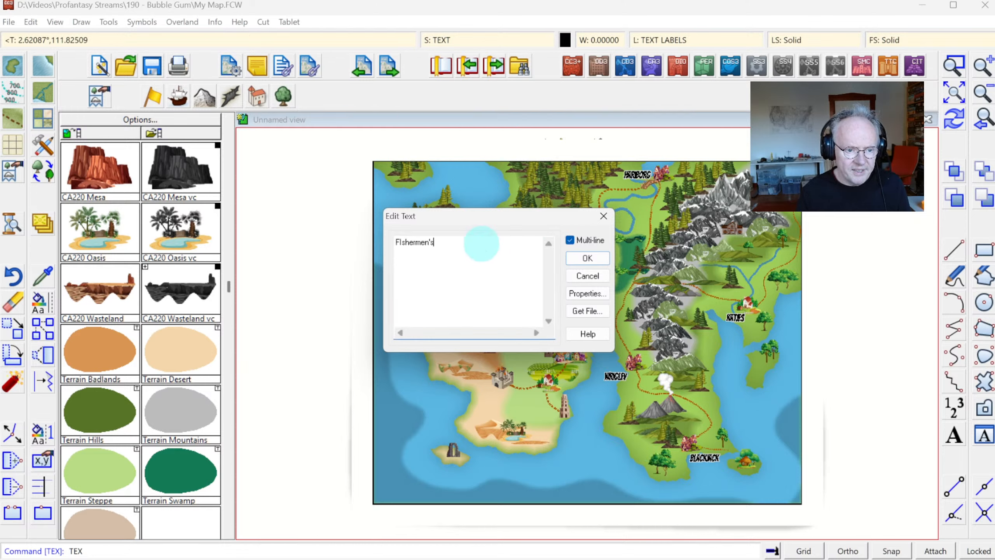
key("Return")
type("Den")
key("Up")
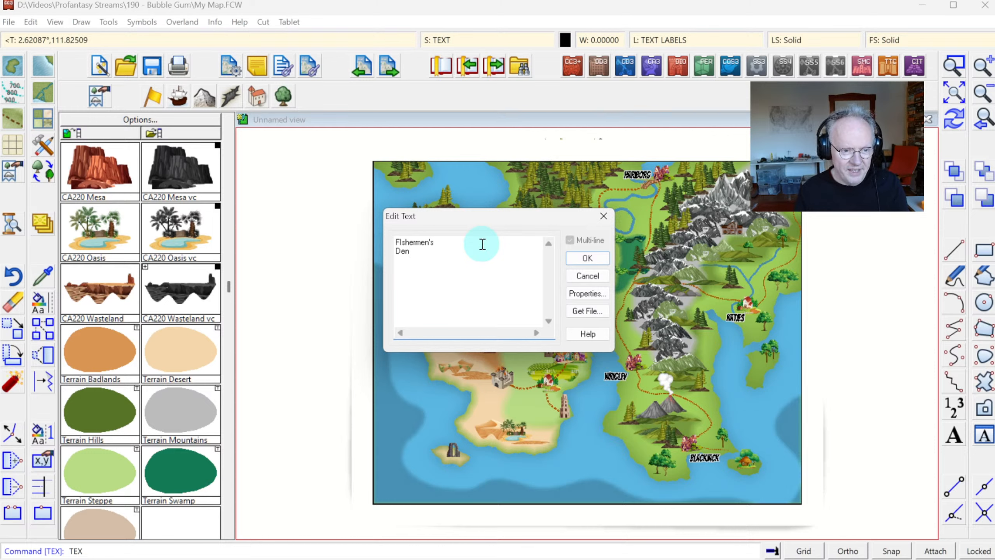
key("BackSpace")
type("i")
left_click(578, 257)
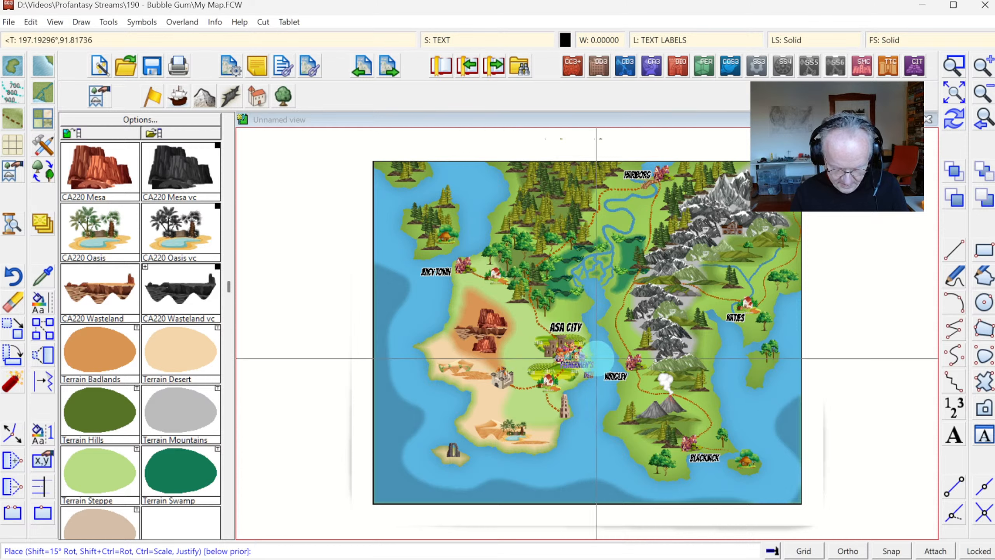
left_click(559, 366)
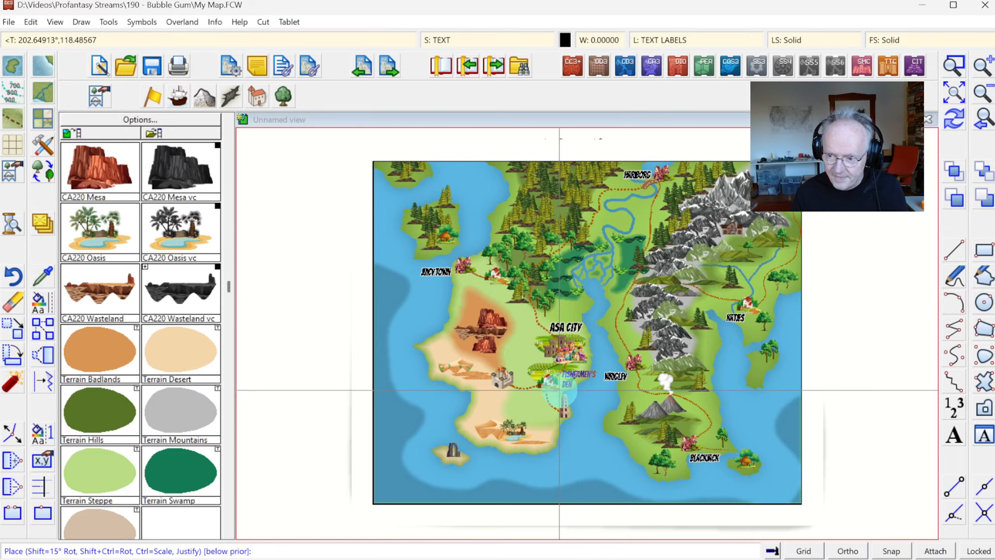
right_click(559, 390)
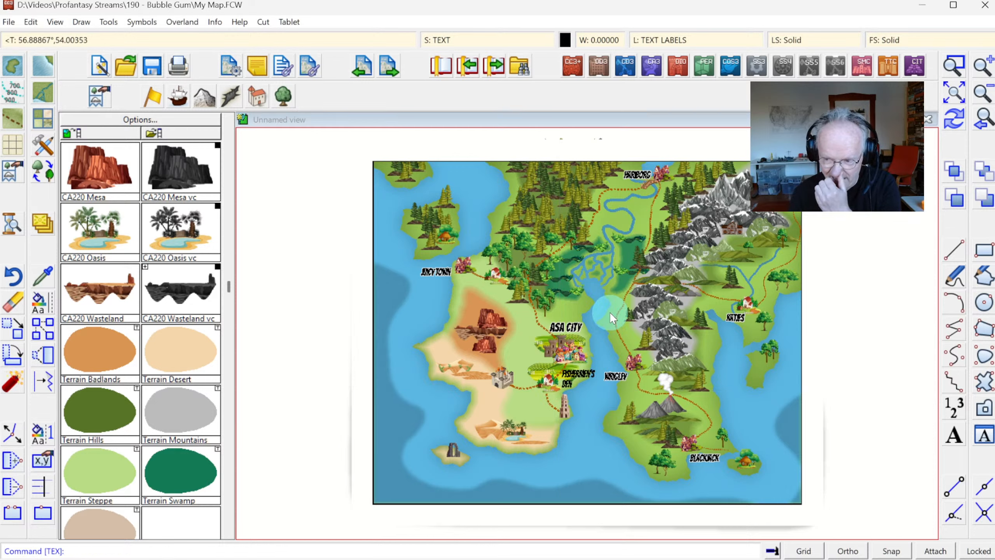
left_click(954, 119)
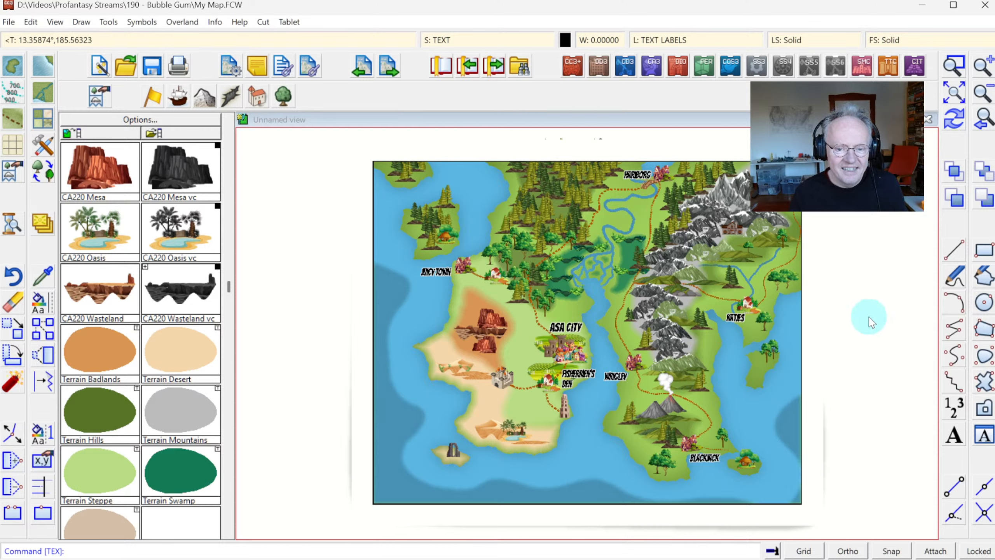
- Place the text label "Hubbabub" above the village just east of Juicy Town and refresh the map display
left_click(955, 434)
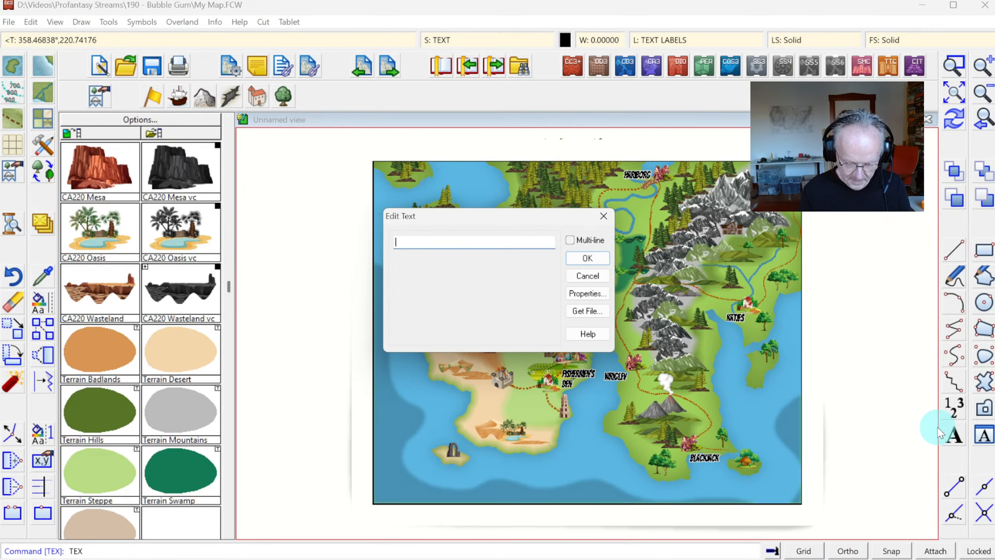
type("Bu")
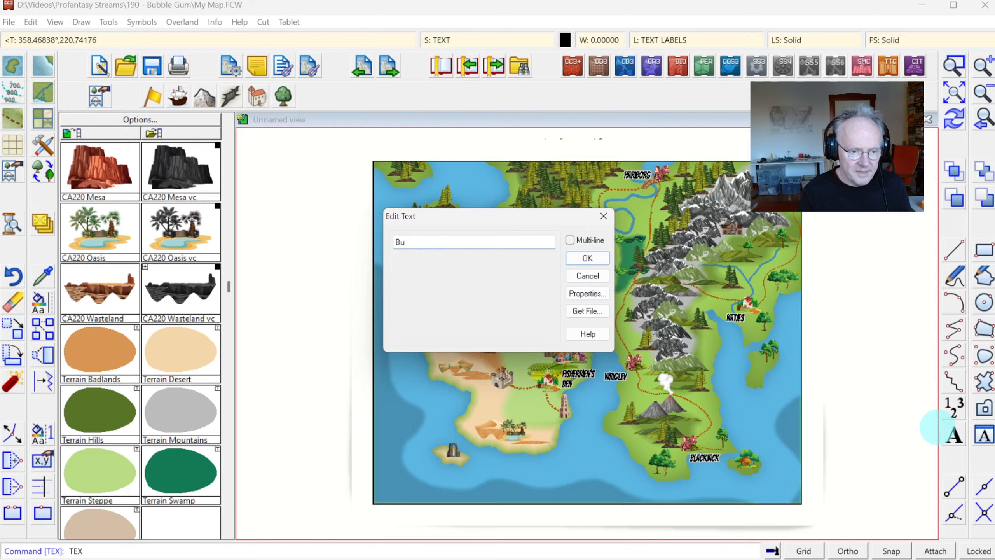
type("Hubb")
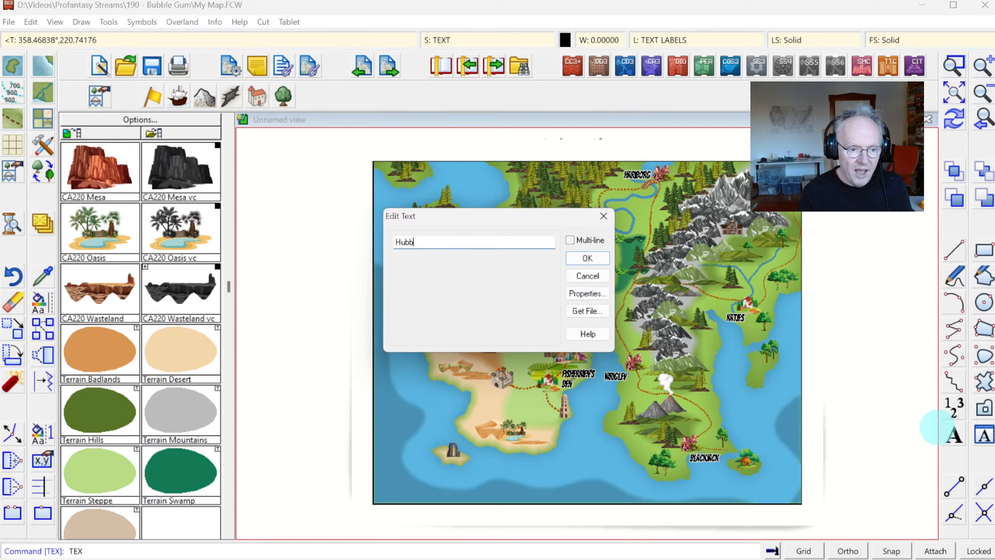
type("abub")
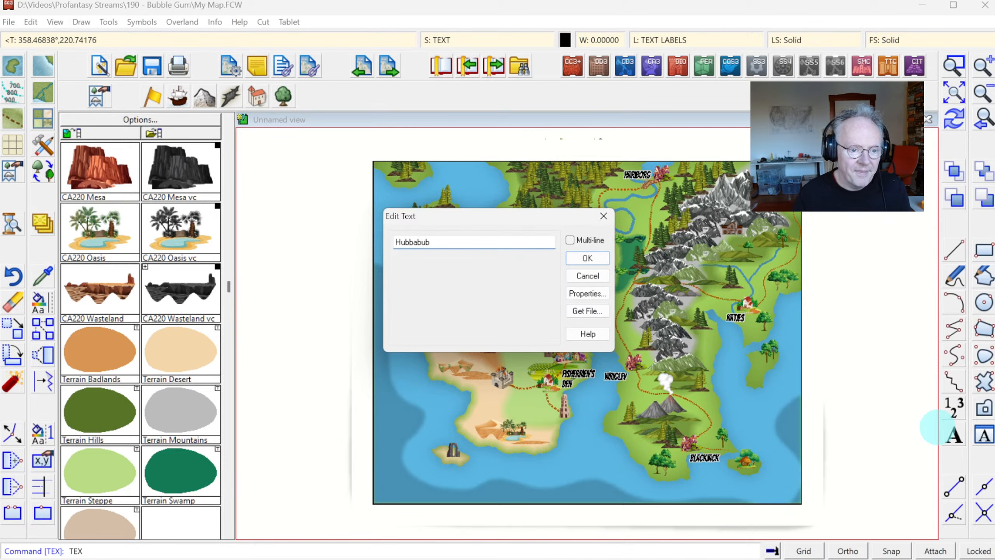
left_click(587, 259)
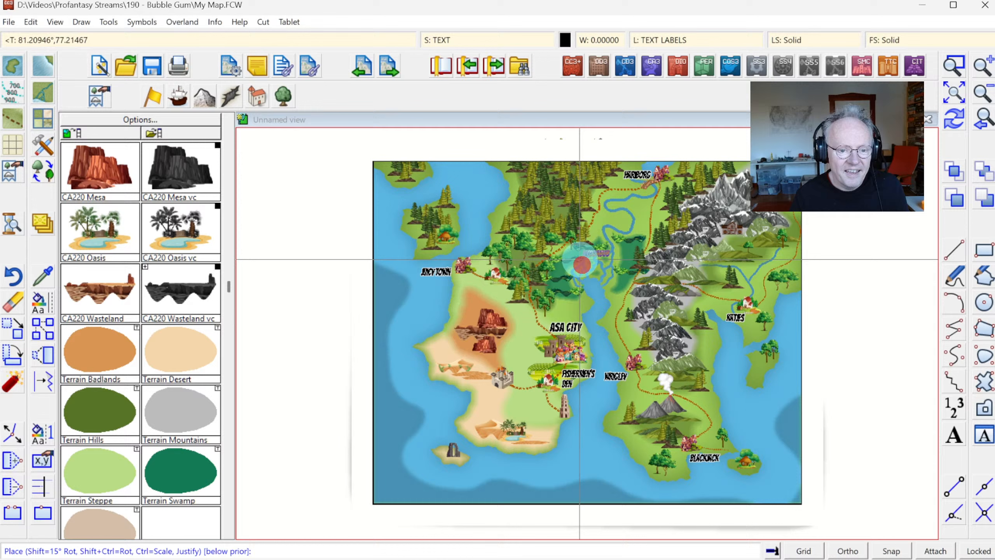
left_click(495, 268)
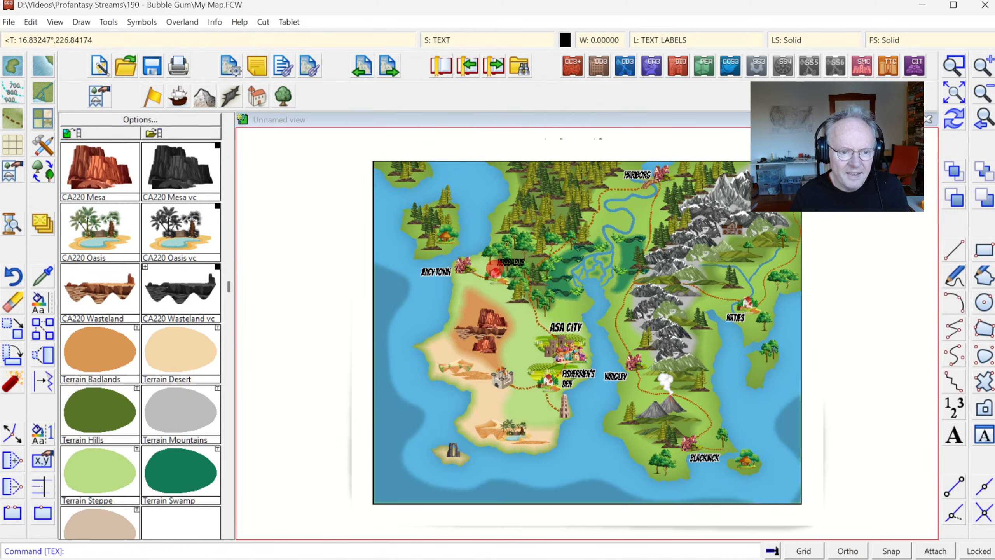
left_click(955, 118)
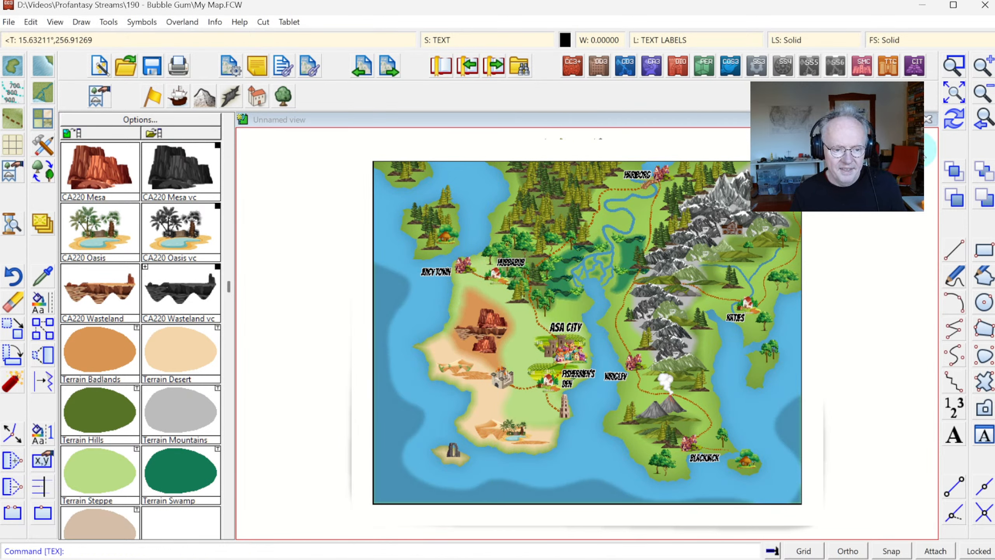
- Place the text label "Castle Gum" below the castle at the edge of the southwestern desert
left_click(949, 437)
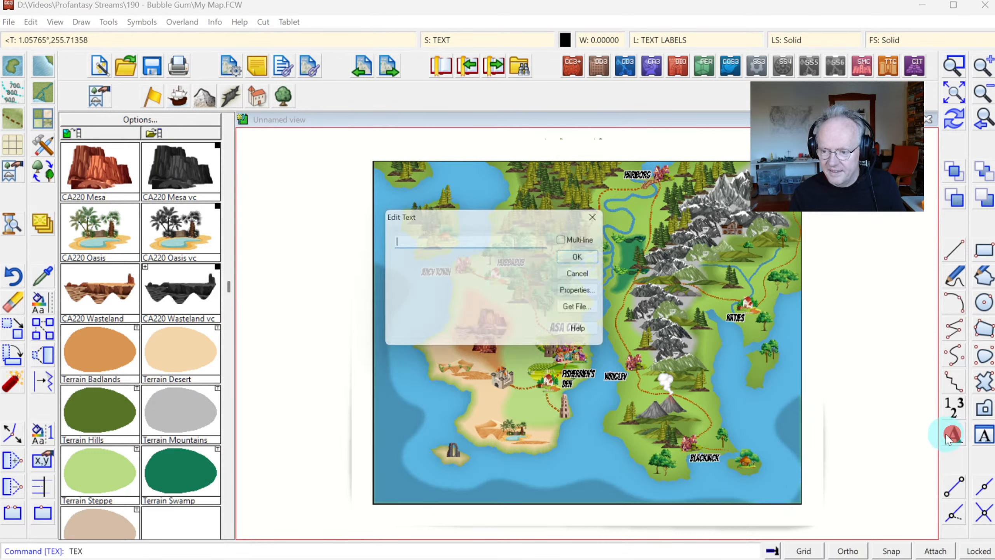
type("C")
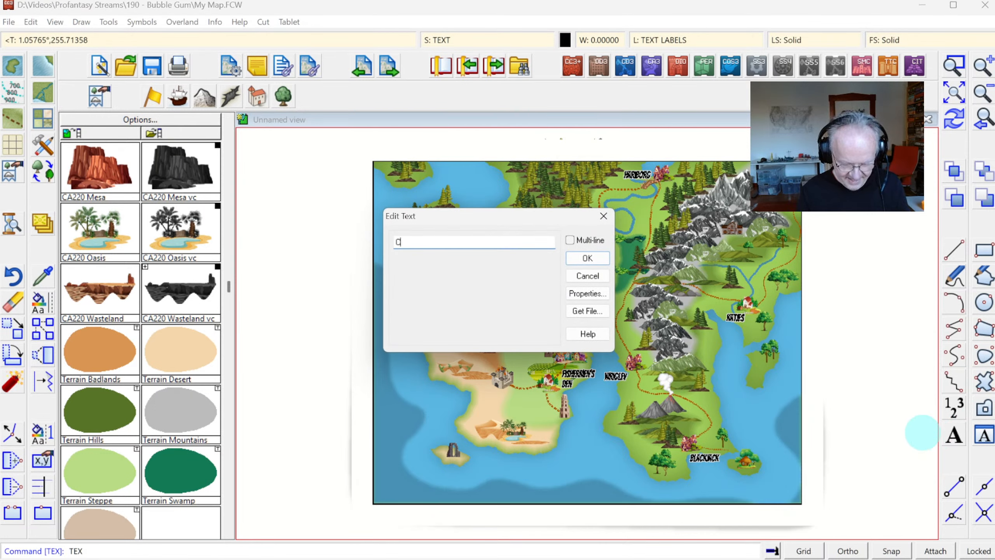
type("astle Gum")
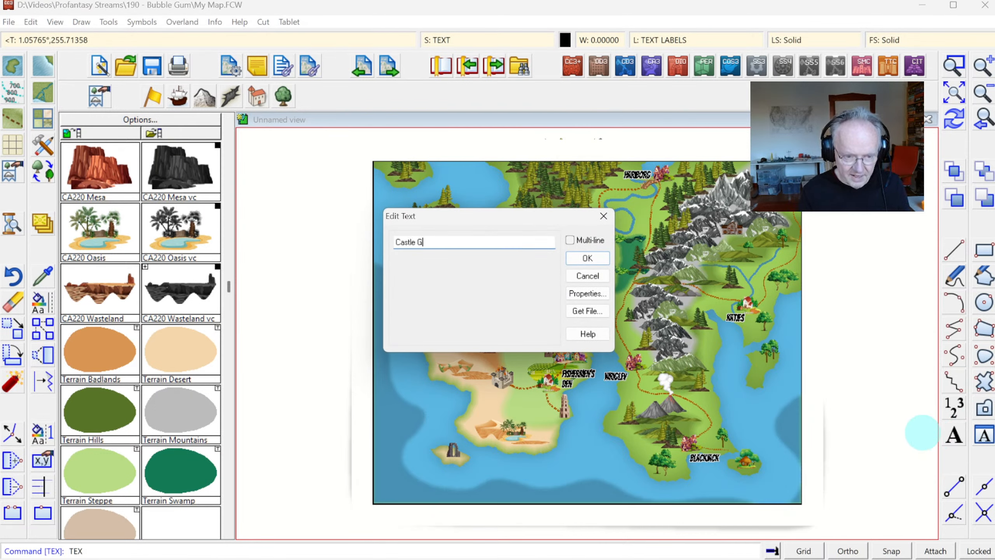
left_click(594, 261)
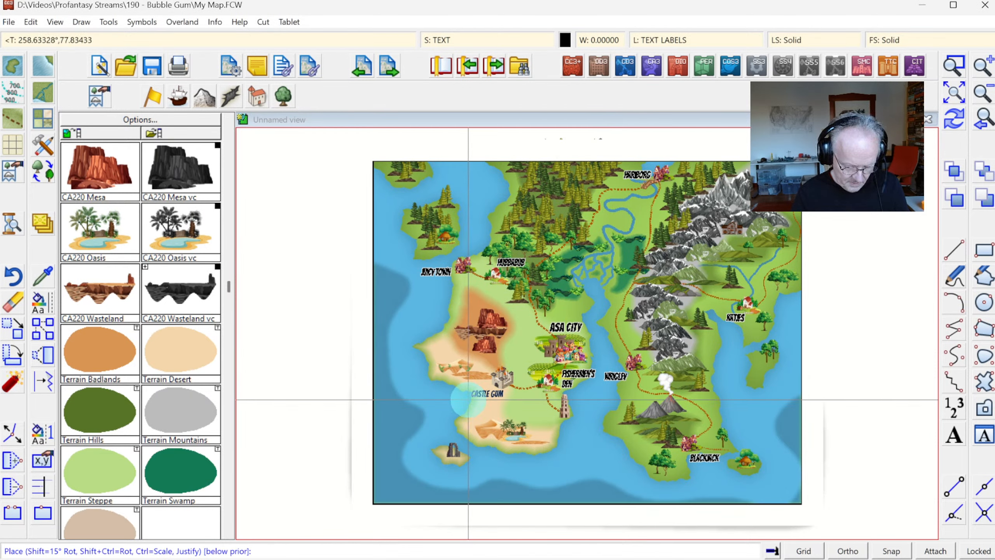
left_click(498, 389)
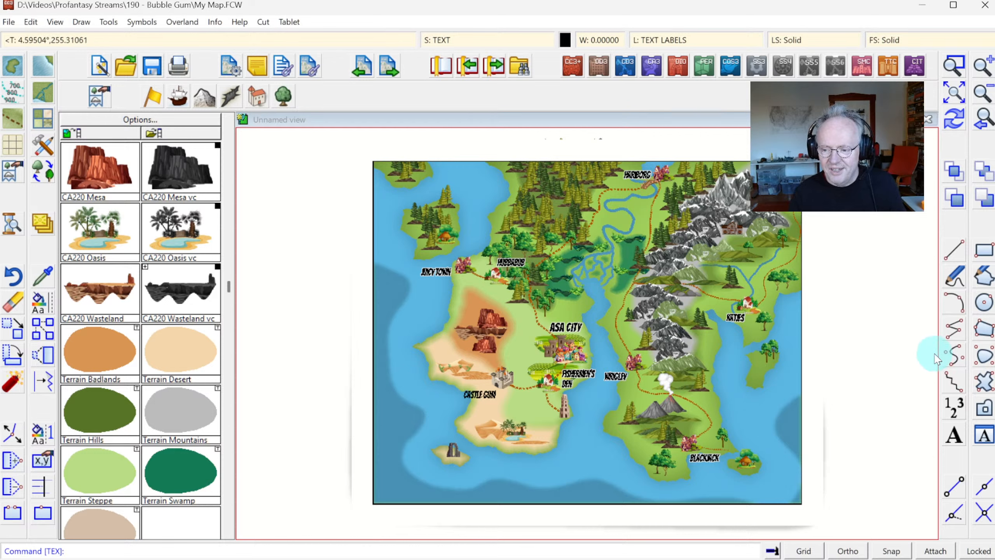
left_click(957, 443)
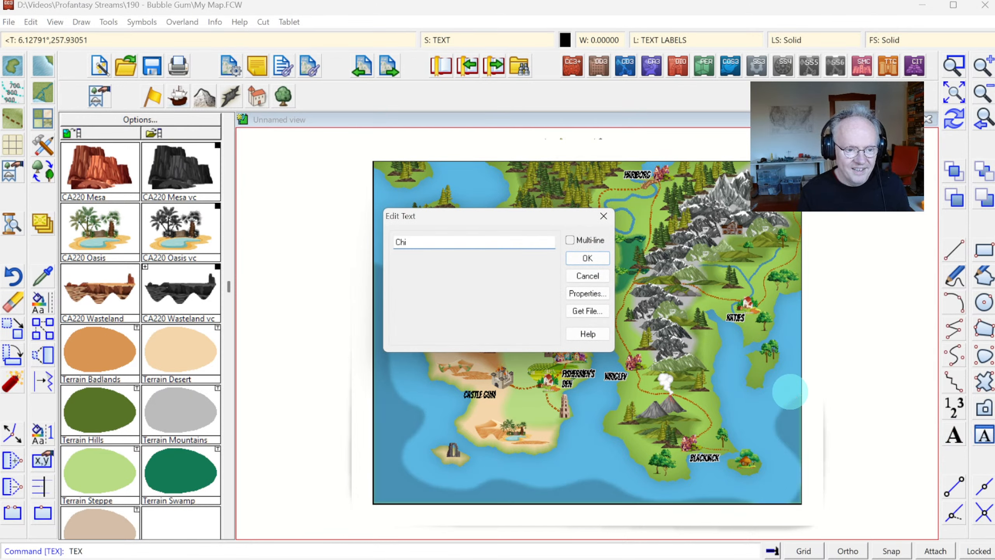
type("Chicklet")
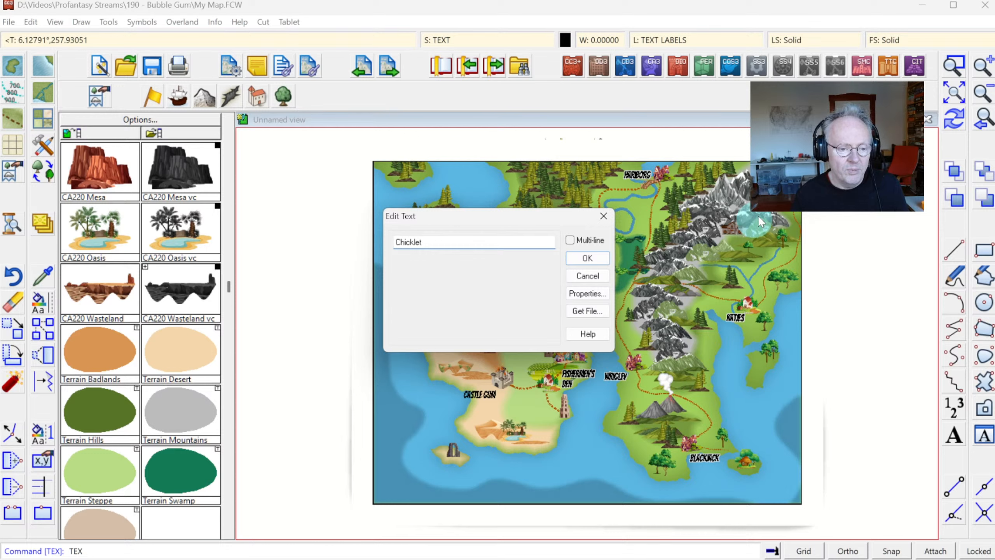
left_click(573, 255)
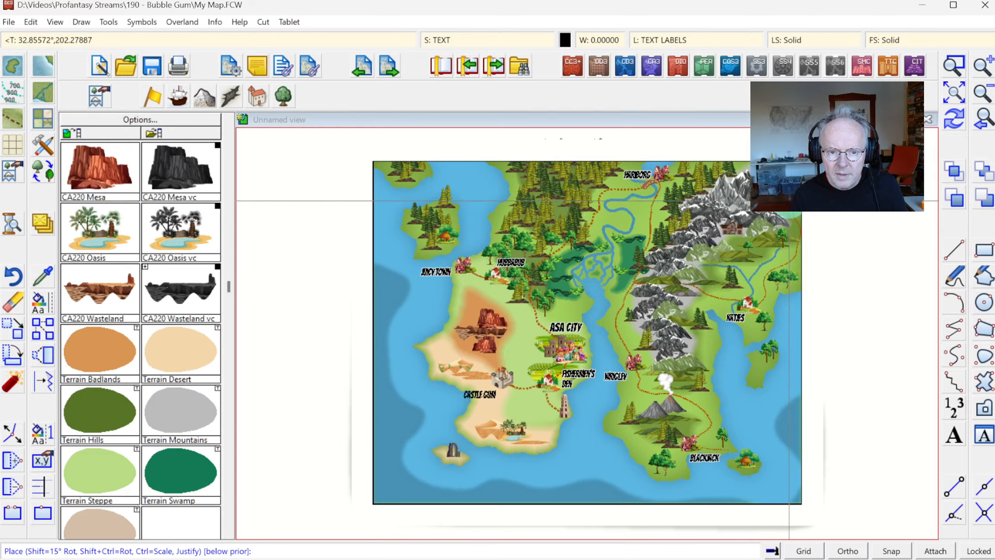
key("Escape")
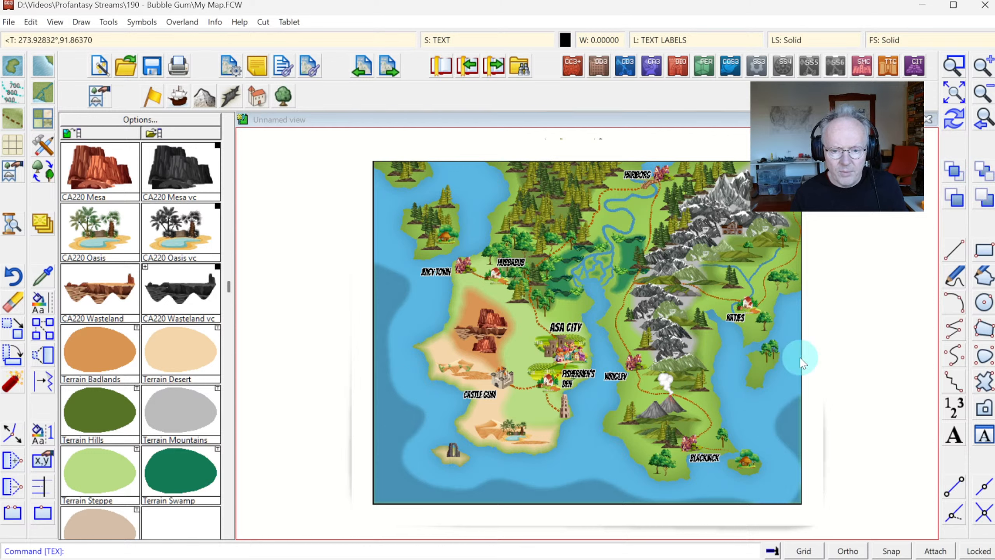
- Place the text label "Gumbear" beside the village on the northwestern island
left_click(953, 436)
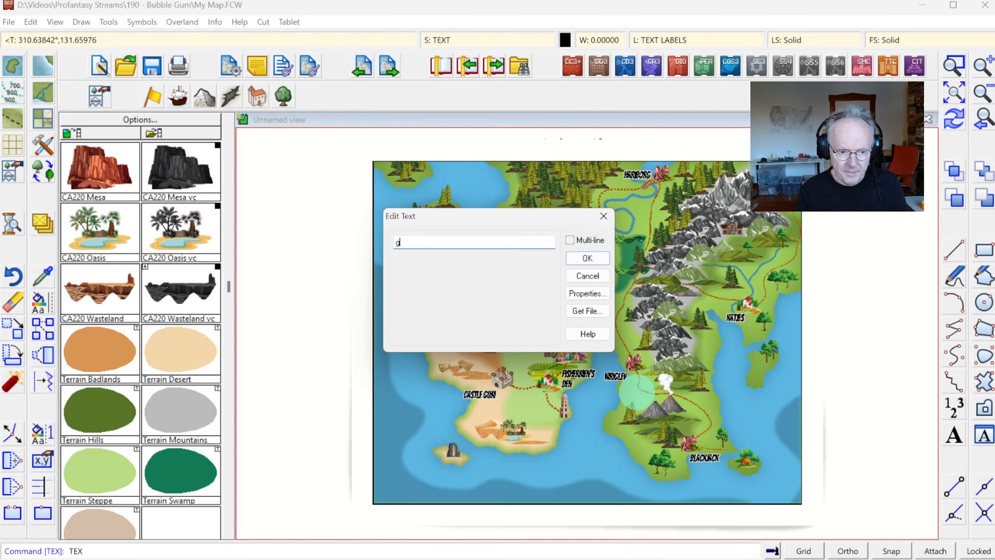
type("Gz")
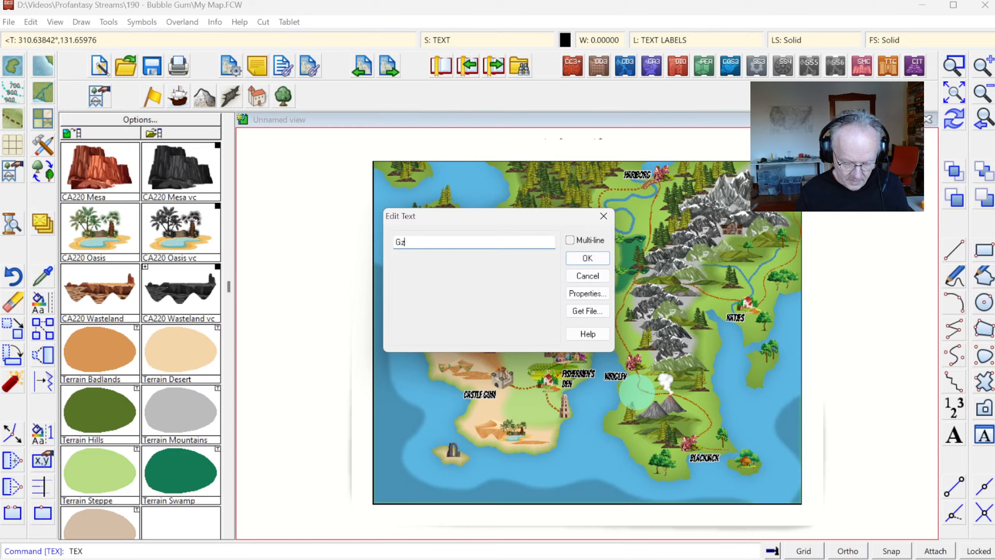
type("umbear")
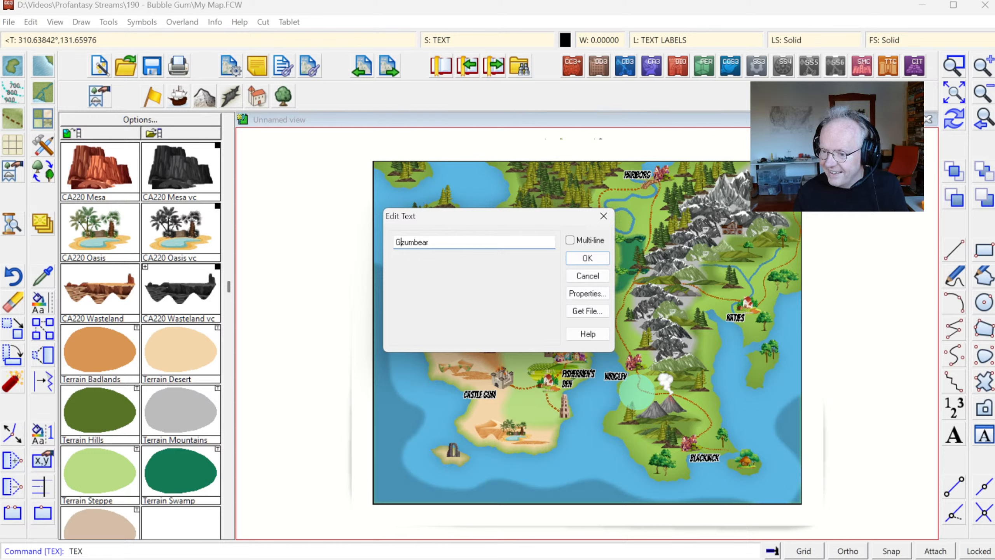
key("Delete")
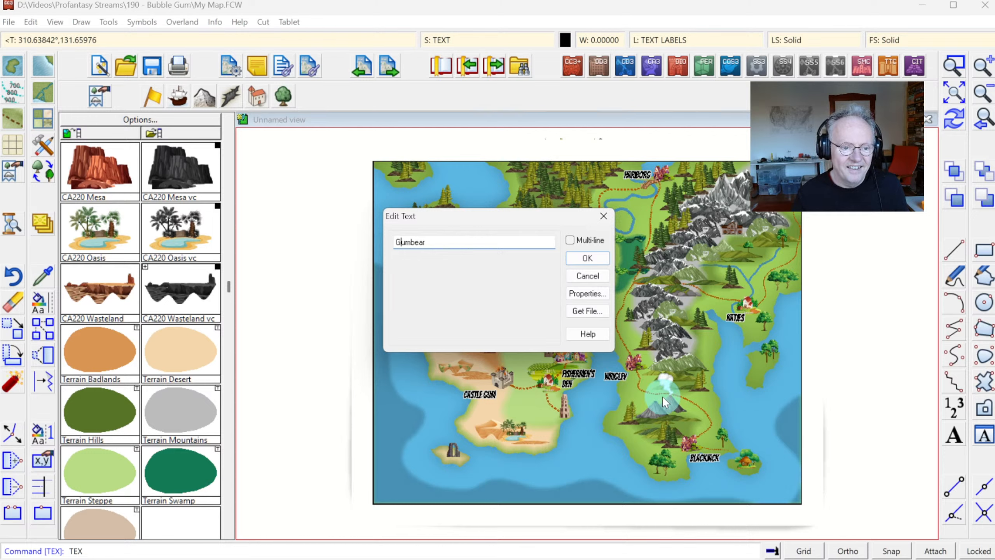
left_click(576, 256)
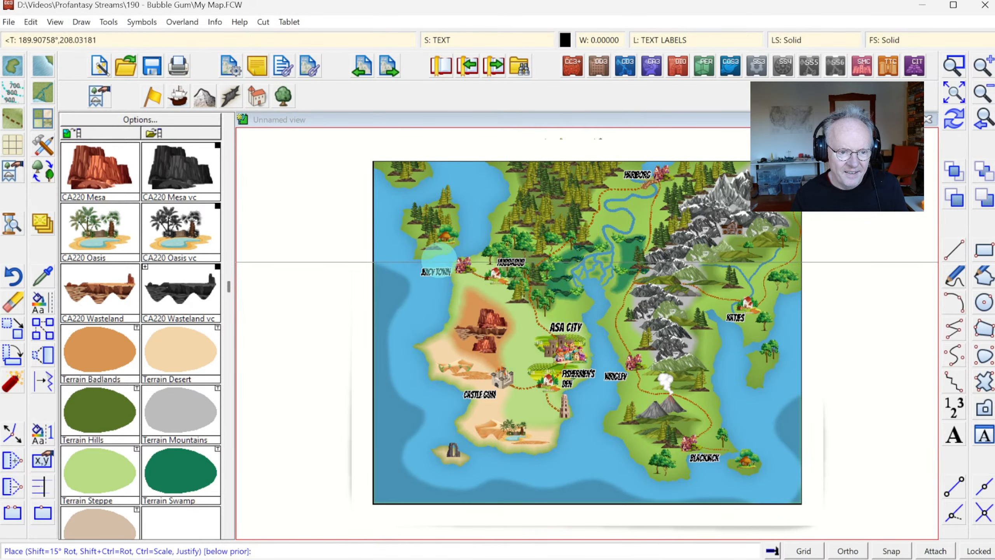
left_click(441, 234)
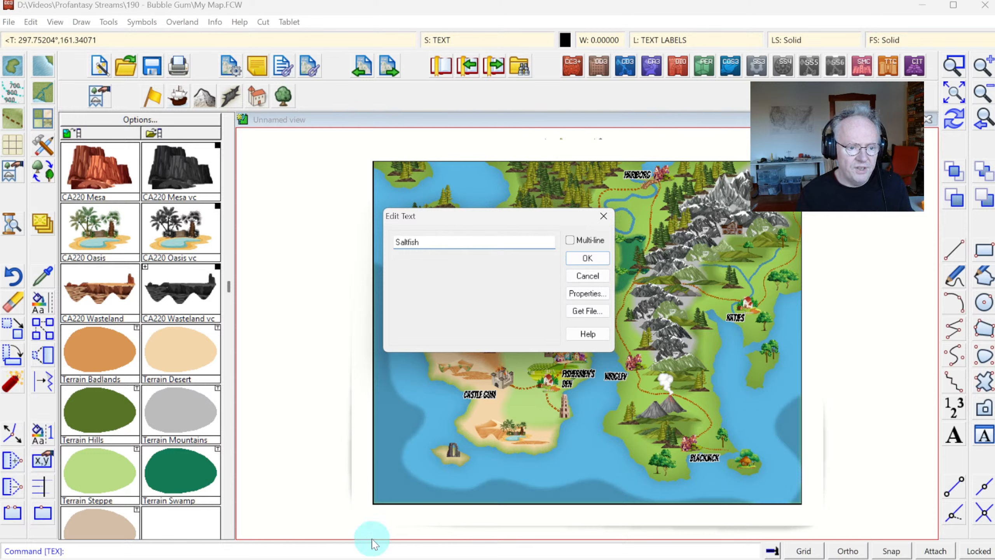
- Place the text label "Saltfish" below the village on the southeastern island and refresh the map display
left_click(587, 258)
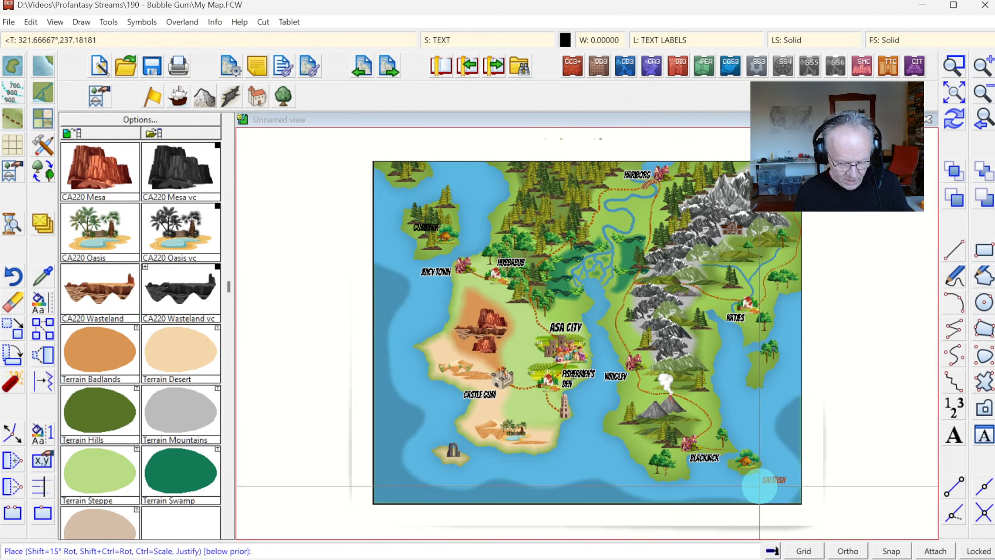
left_click(753, 471)
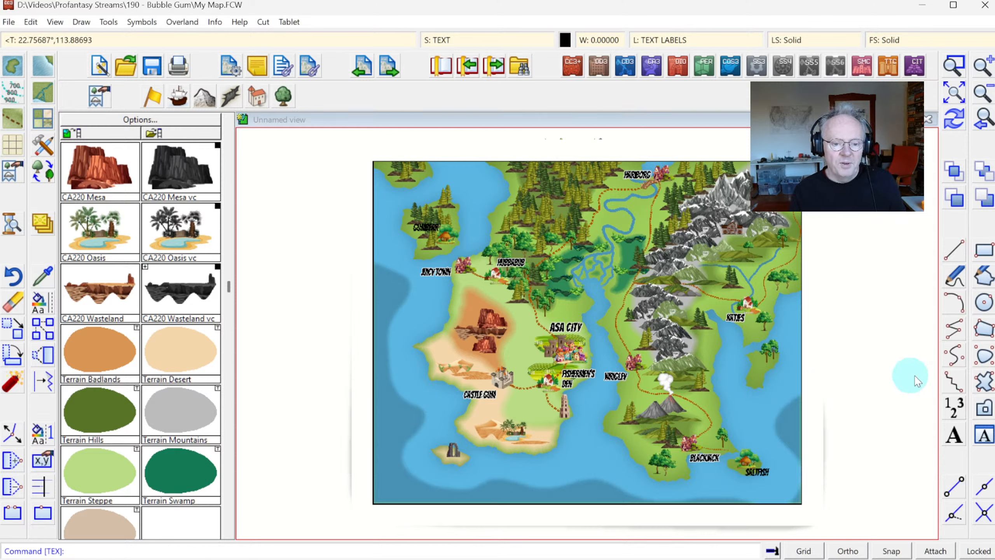
left_click(964, 126)
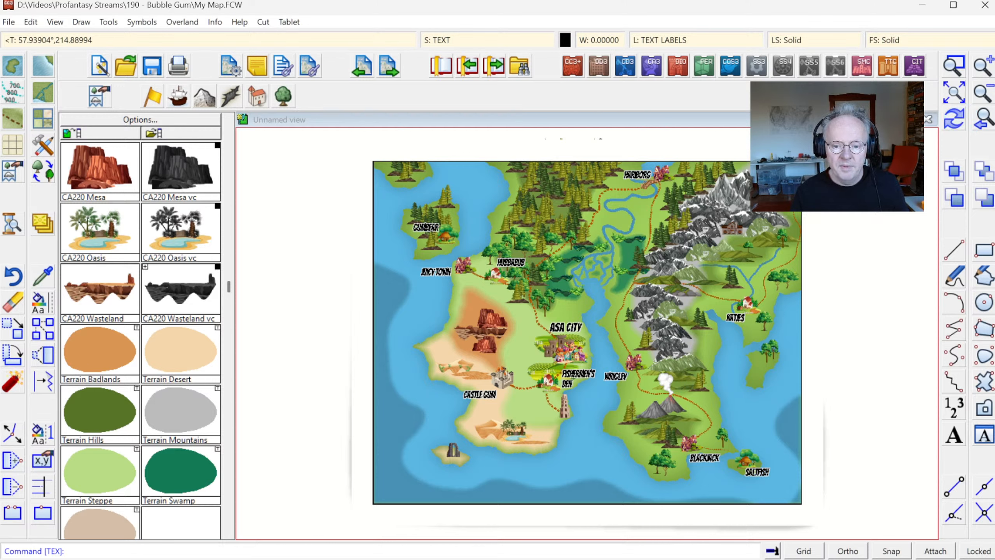
- Place the multi-line text label "Bay of Sweet Delights" in the southern bay, on the TEXT NO OUTLINE sheet
left_click(953, 436)
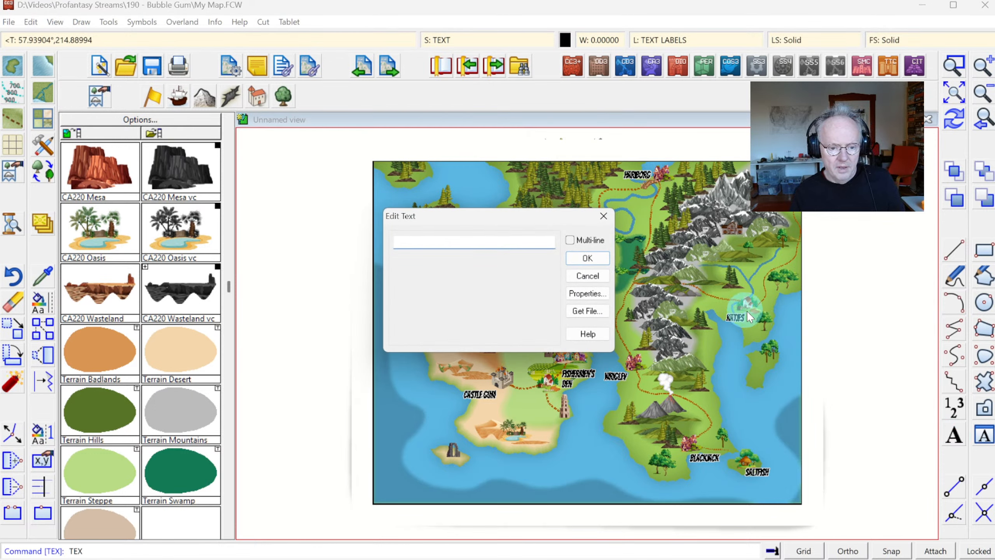
left_click(579, 240)
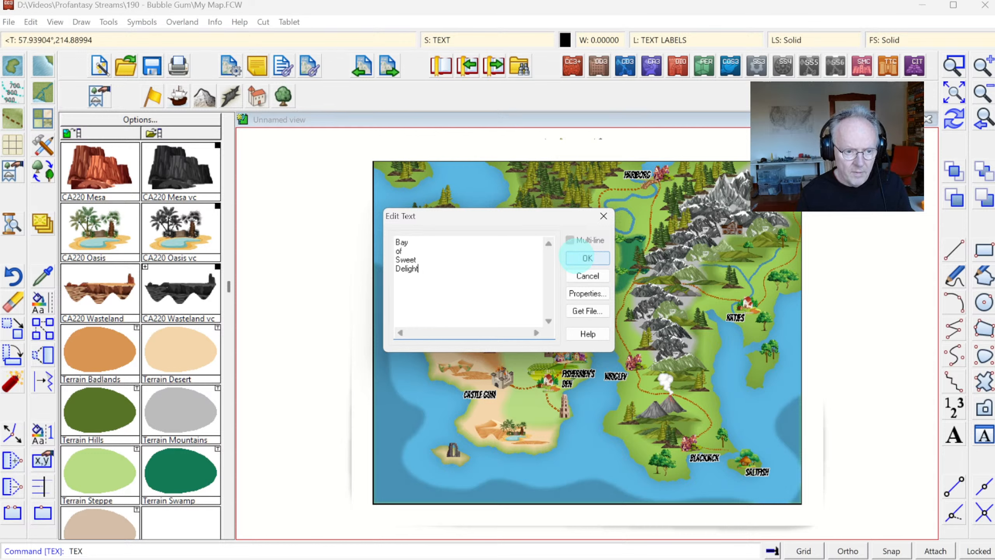
left_click(588, 258)
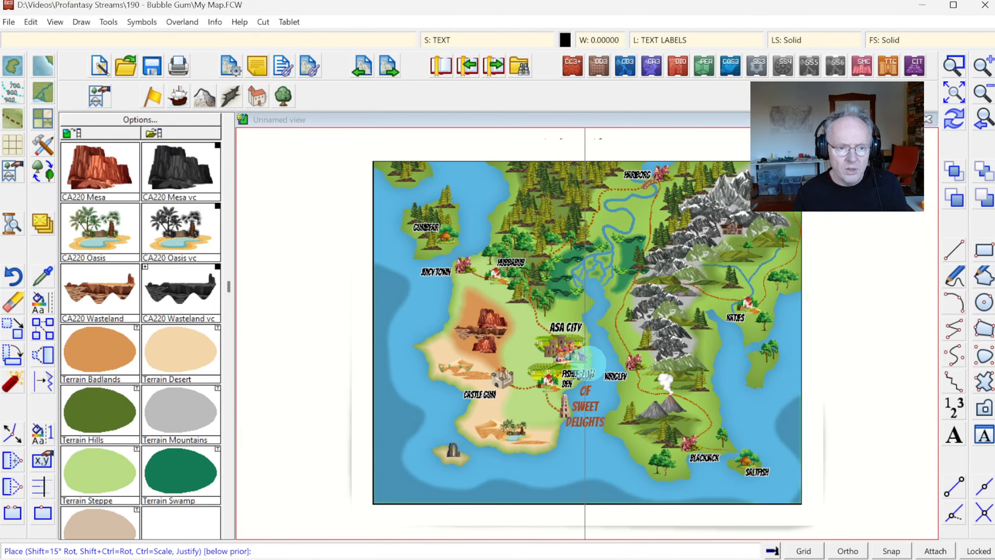
left_click(483, 41)
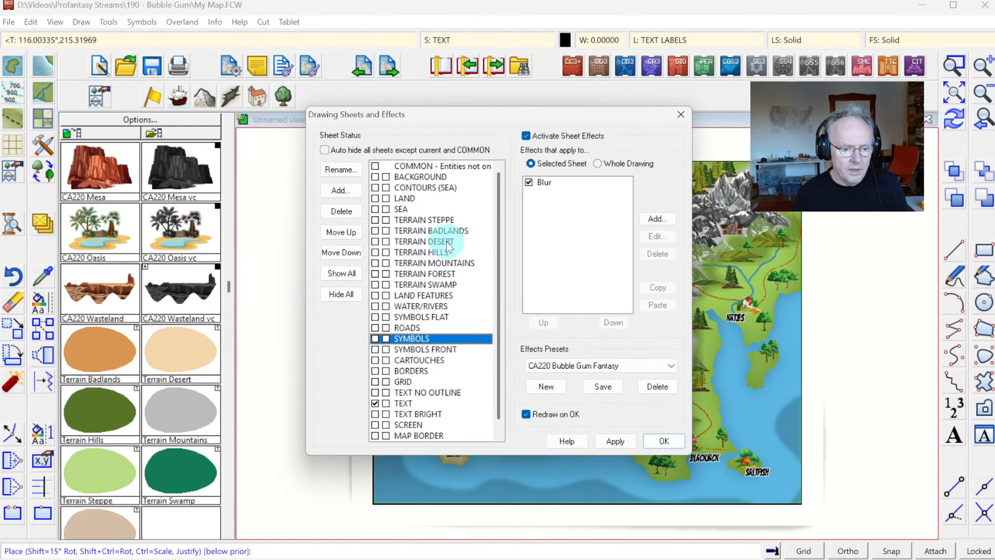
left_click(375, 392)
left_click(663, 440)
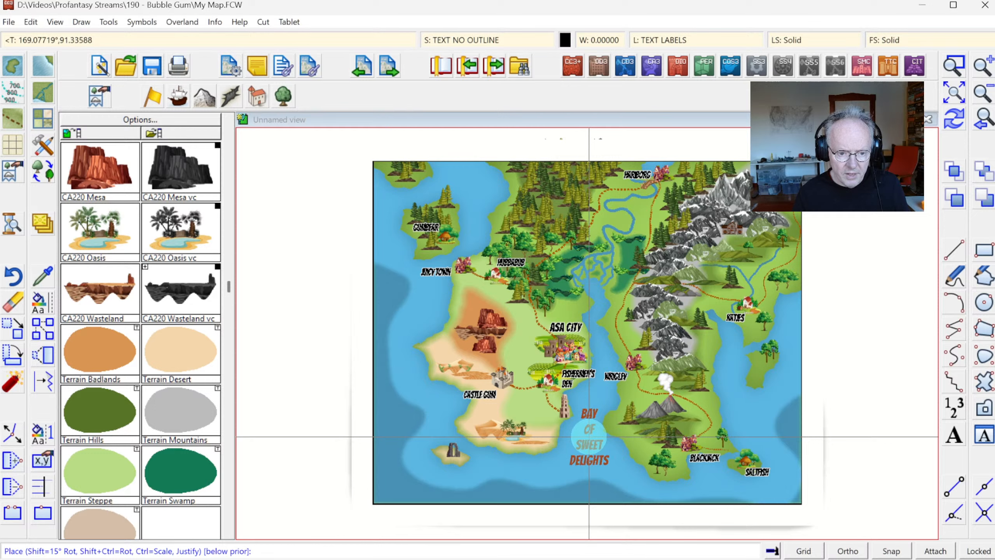
left_click(589, 436)
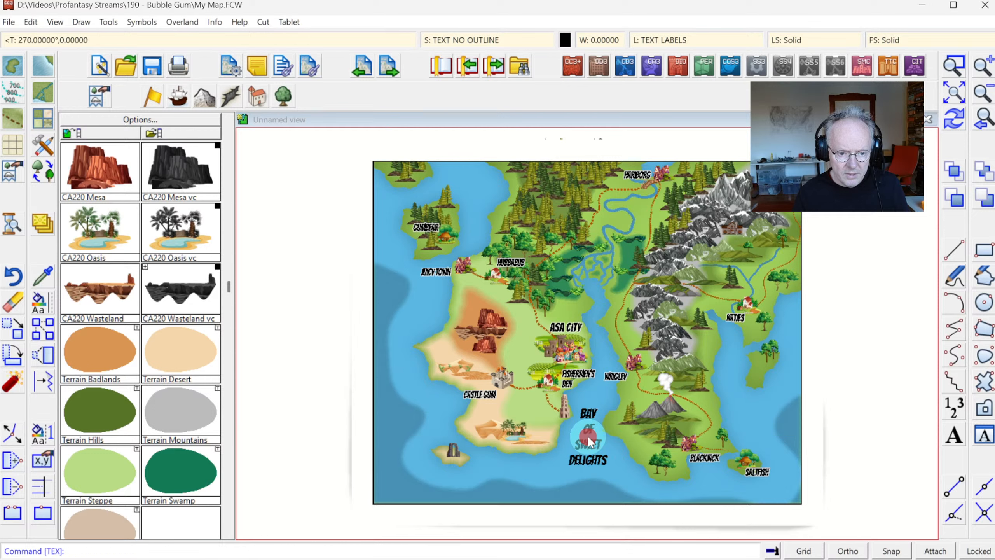
- Change the colour of the "Bay of Sweet Delights" label to the dark blue palette colour 65
right_click(38, 319)
left_click(98, 392)
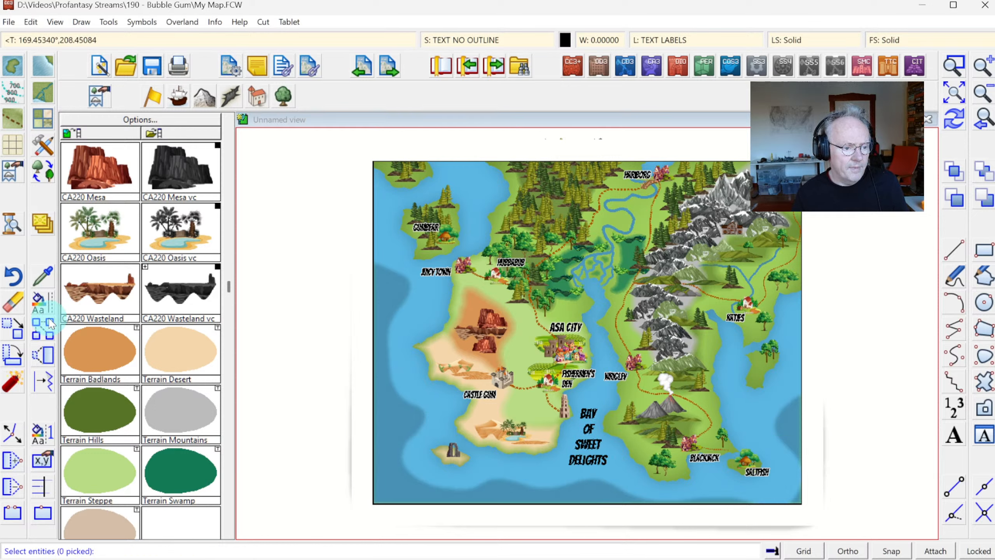
right_click(51, 324)
left_click(101, 387)
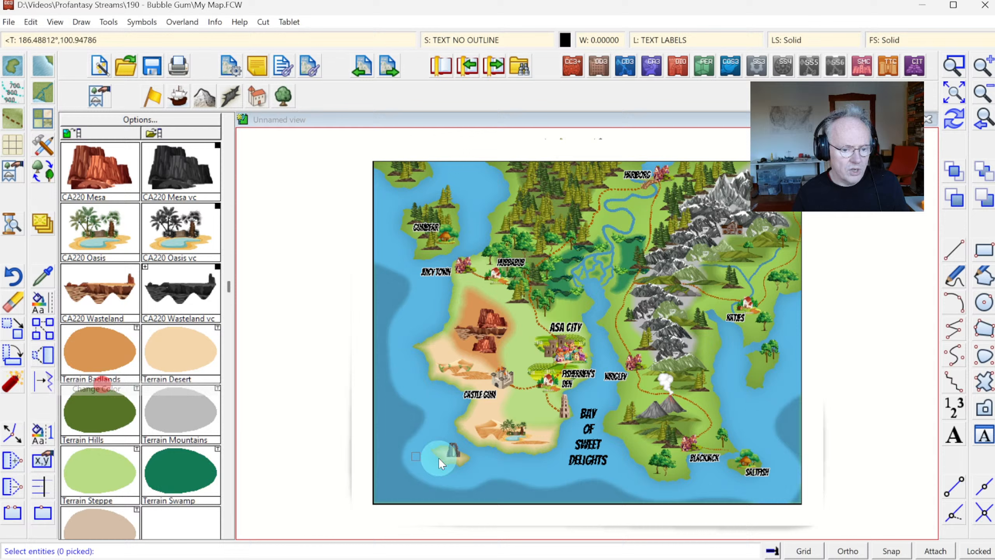
left_click(589, 464)
right_click(575, 425)
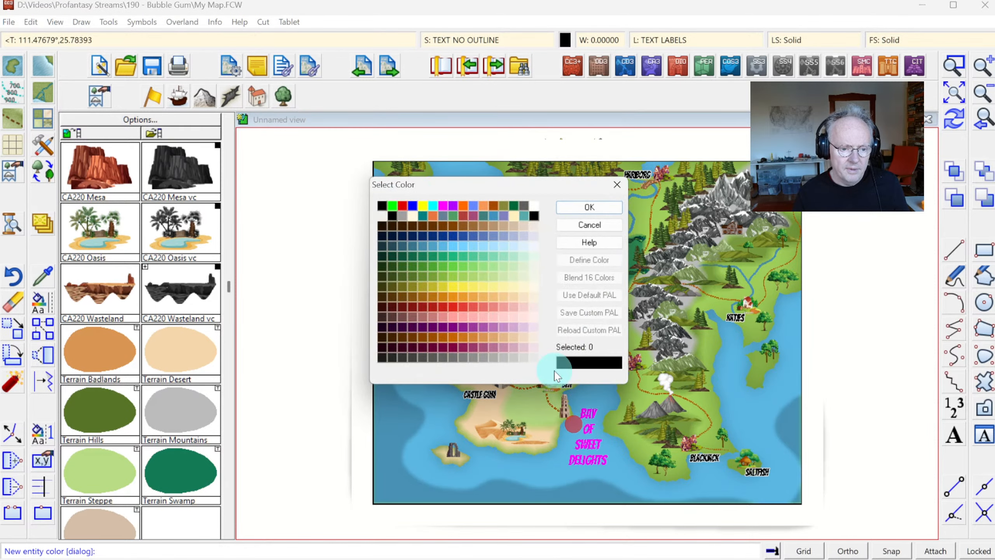
left_click(393, 246)
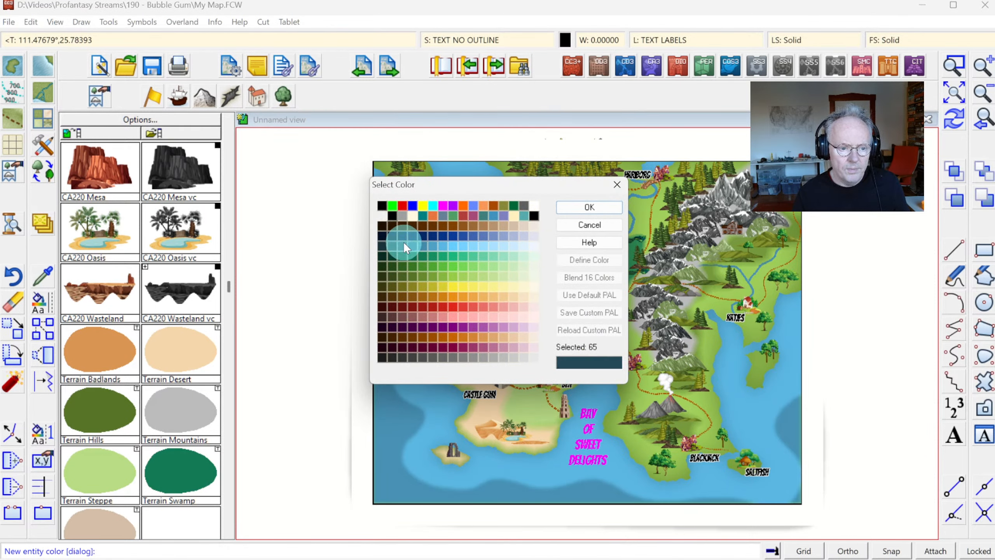
left_click(582, 208)
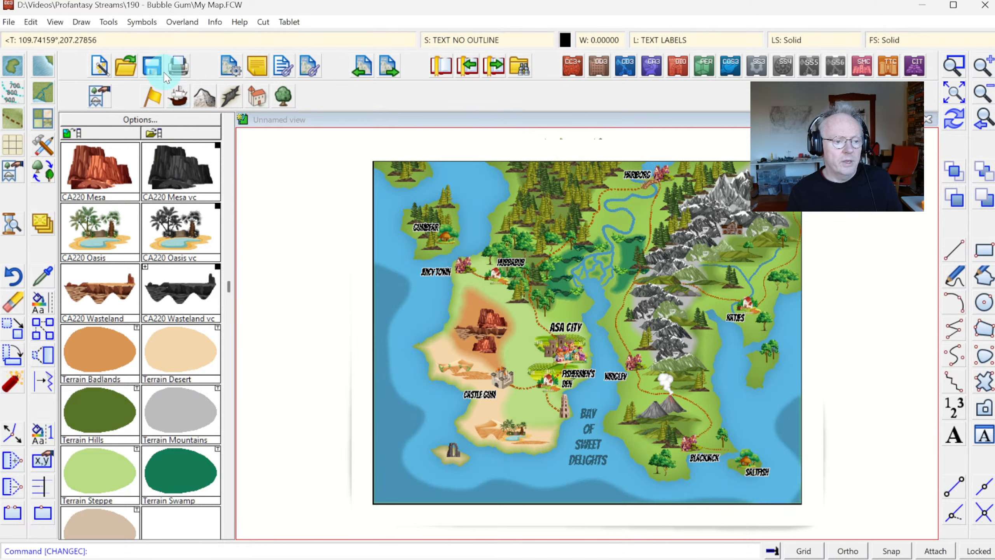
- Load the CA220 Cartouches catalog and place the gold compass rose without letters, scaled to about 0.37, in the southwestern sea
left_click(95, 87)
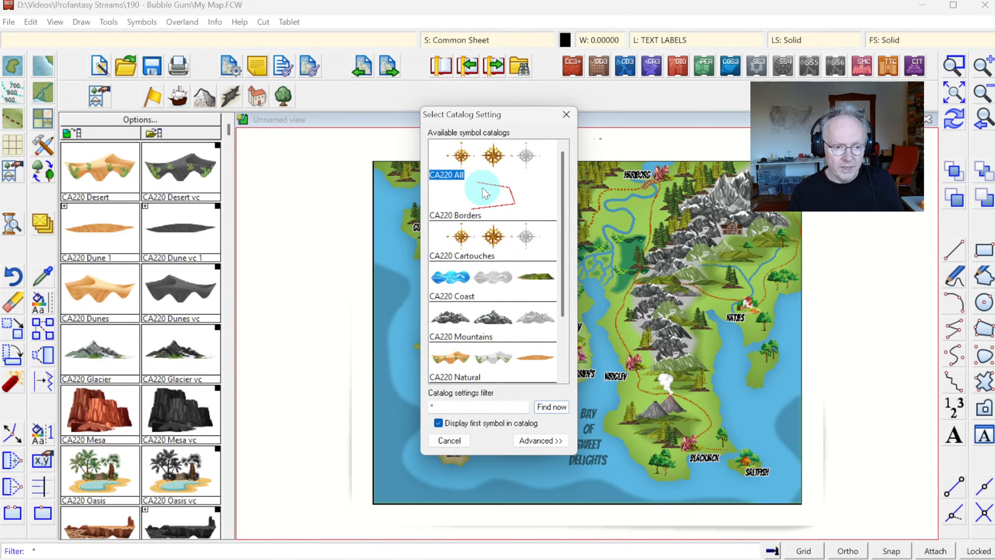
double_click(492, 247)
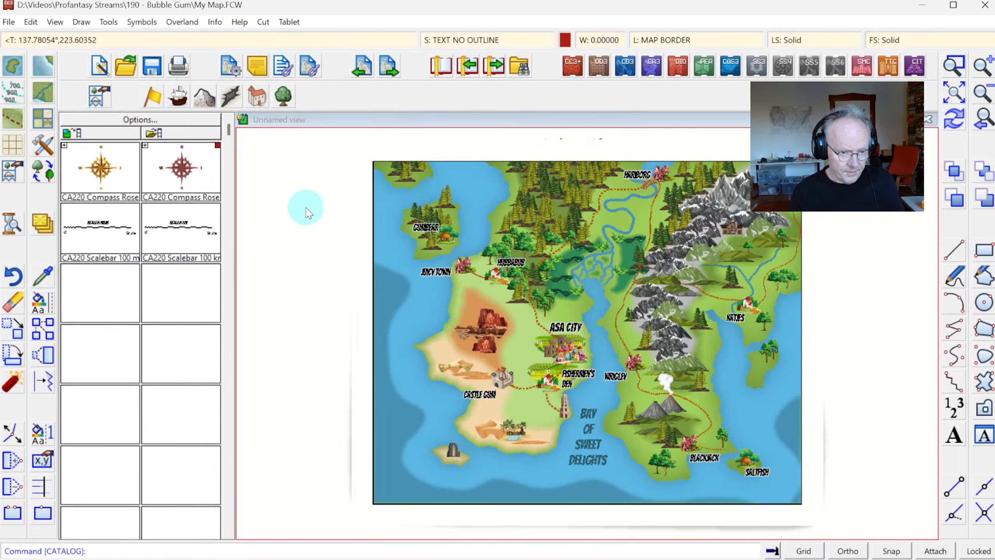
left_click(64, 146)
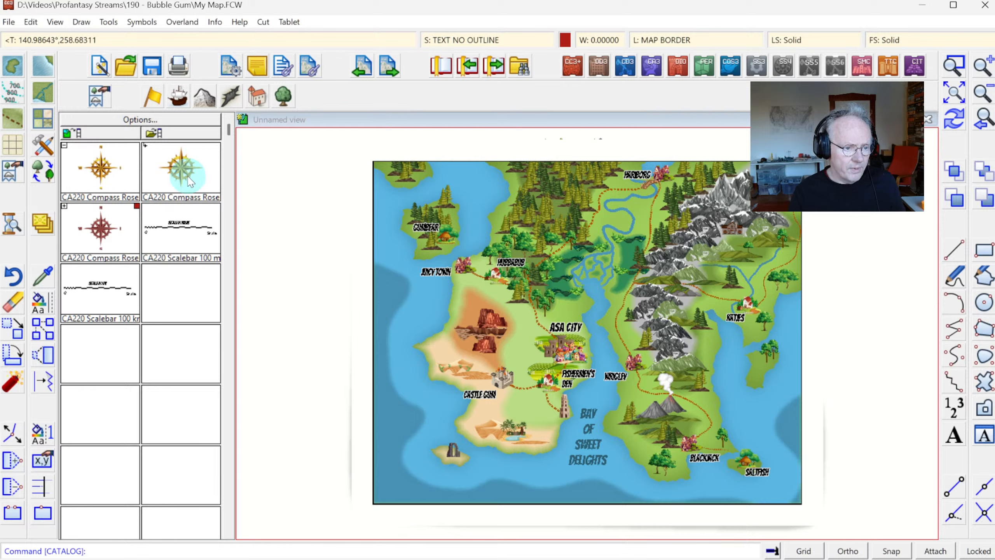
left_click(103, 171)
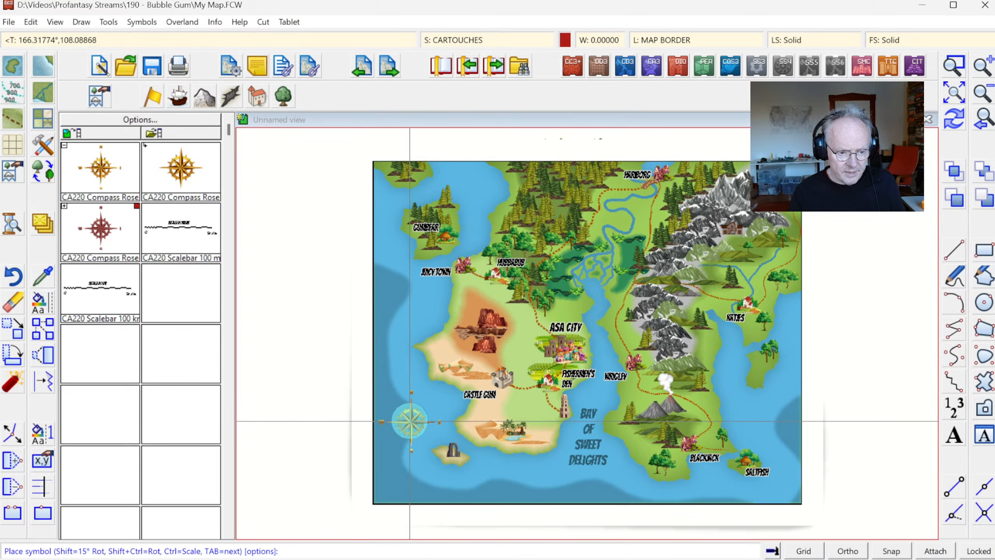
key("ctrl")
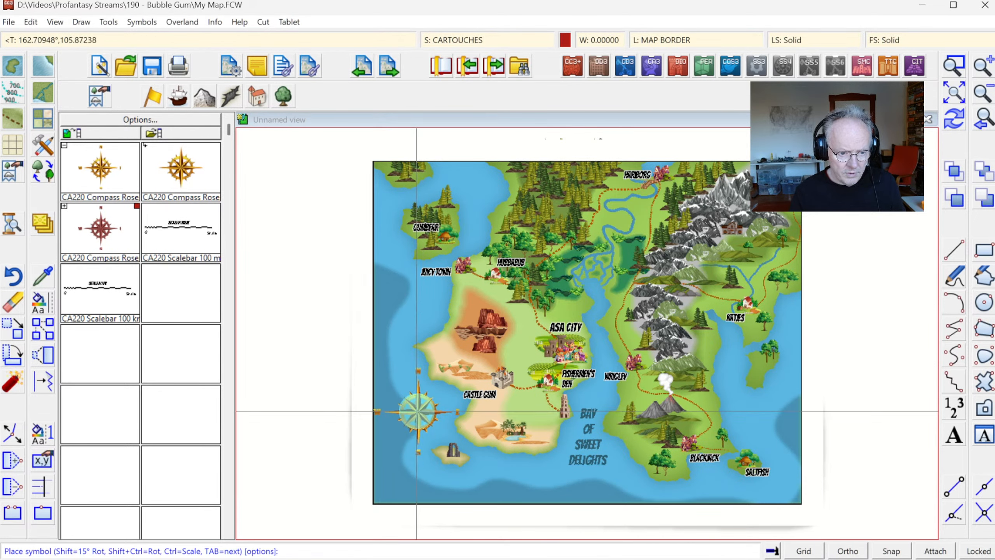
left_click(182, 184)
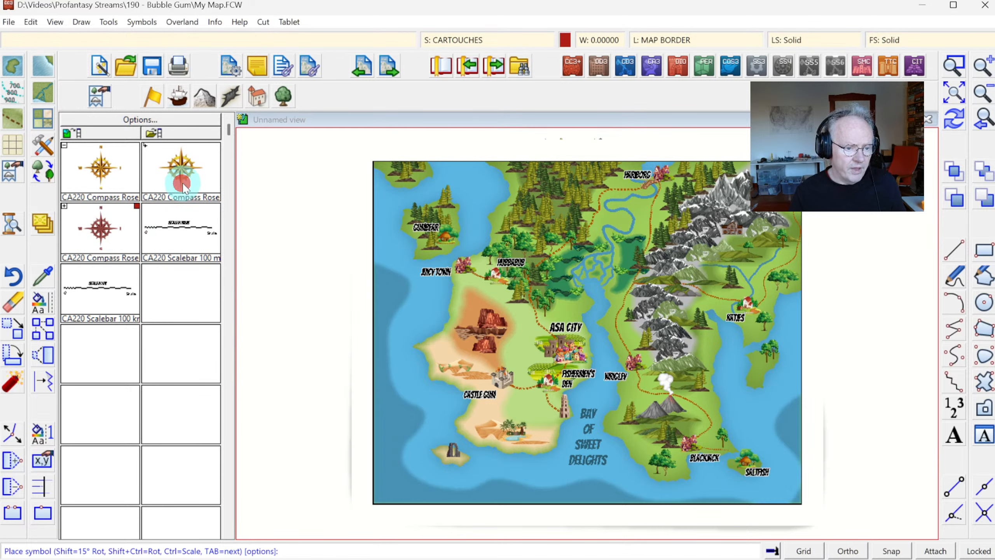
left_click(414, 413)
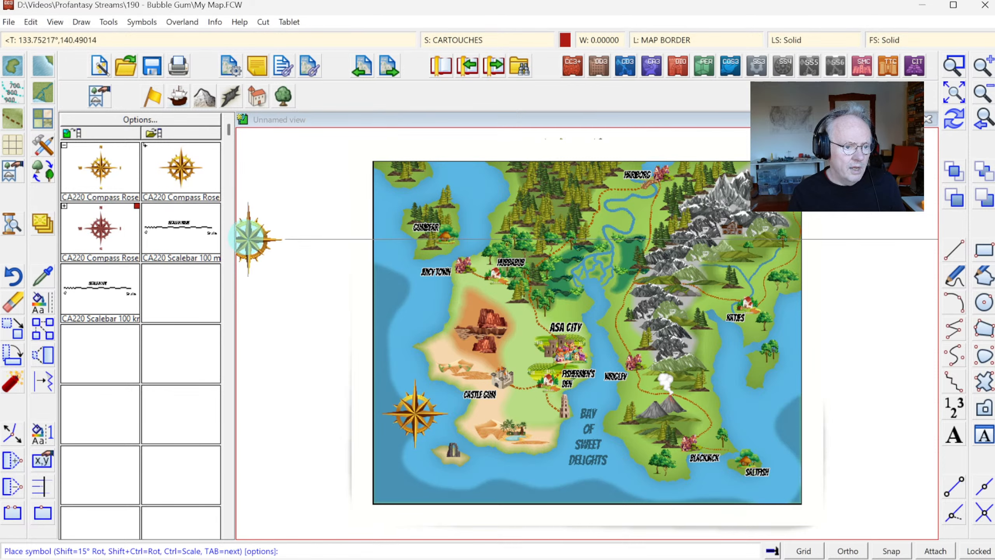
- Select the scale bar symbol in miles, reset it to its normal scale and set its scale to 0.5
left_click(177, 222)
right_click(417, 285)
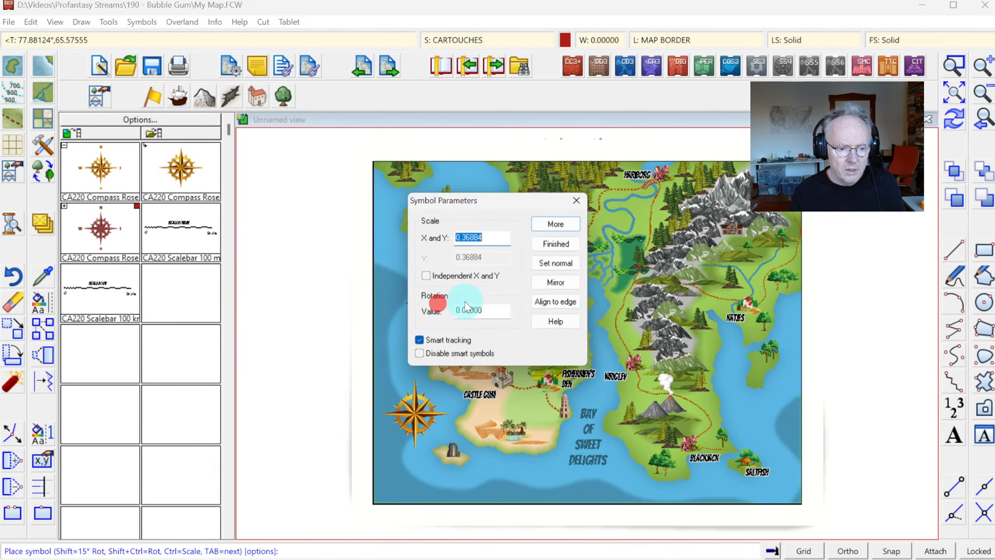
left_click(561, 267)
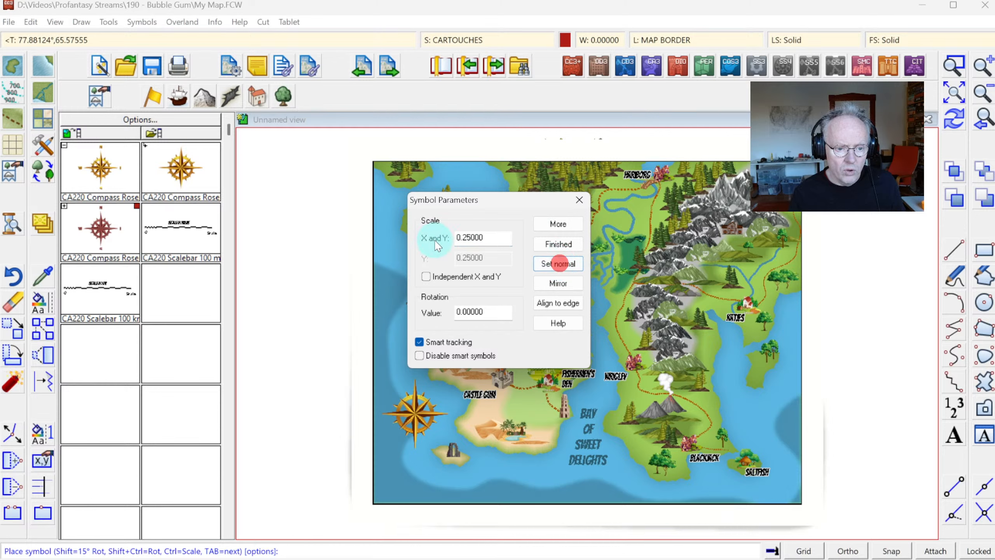
left_click(553, 223)
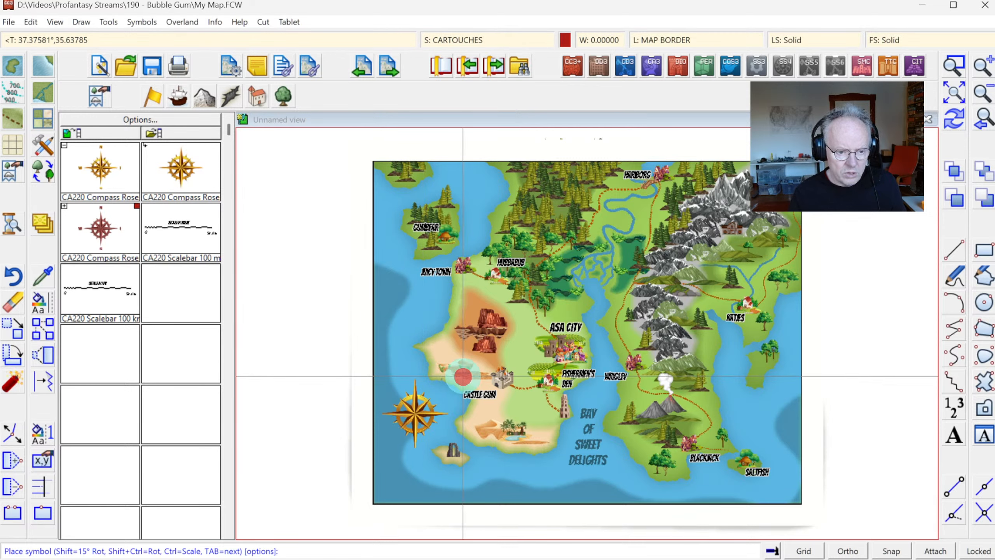
right_click(463, 377)
type(".")
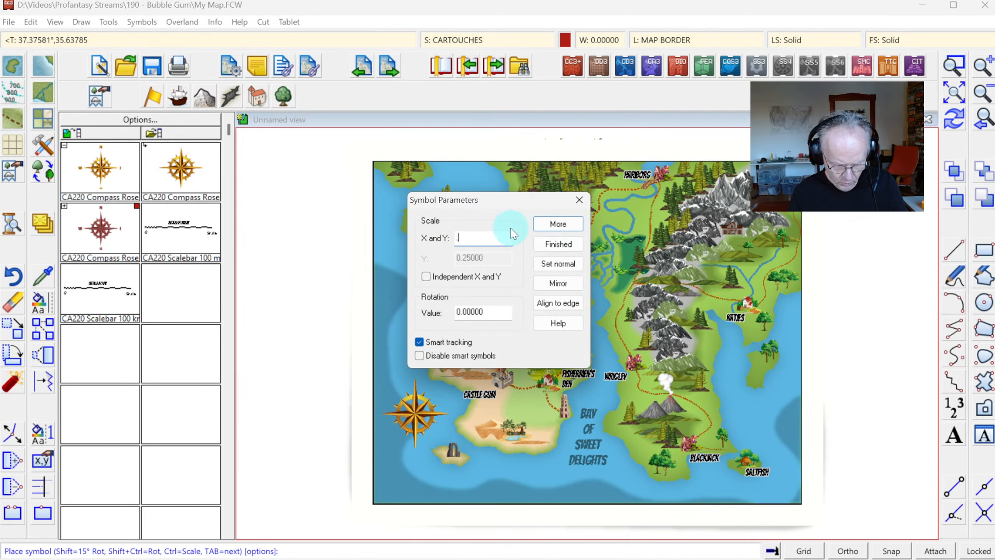
type("5")
left_click(555, 229)
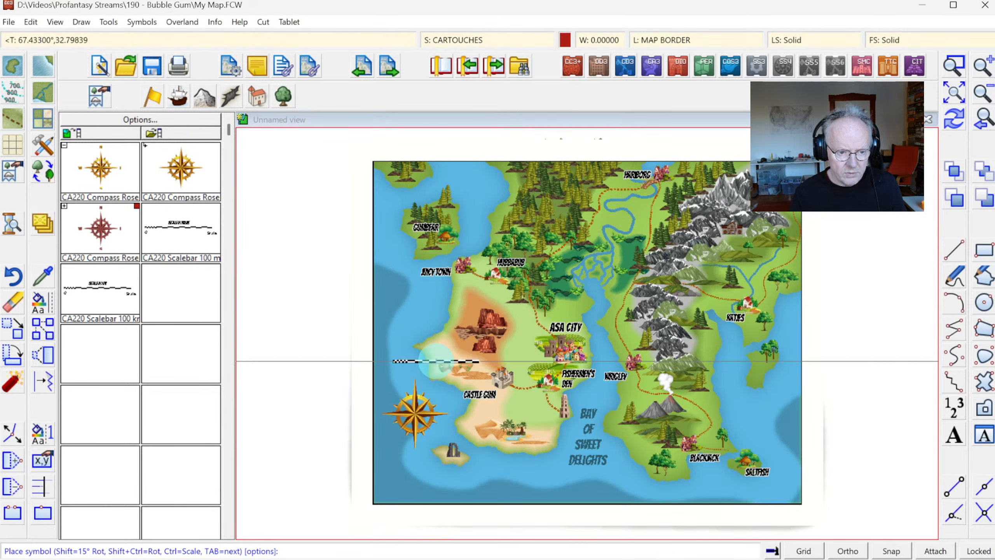
- Set the scale bar to 0.75, place it in the sea along the southwestern map edge with Scale value 75, and redraw
right_click(439, 360)
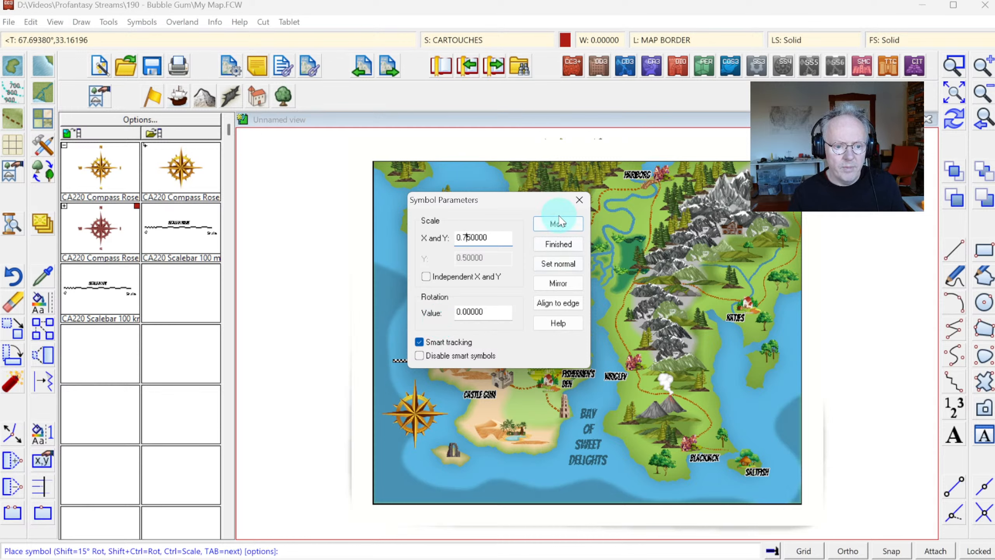
left_click(557, 242)
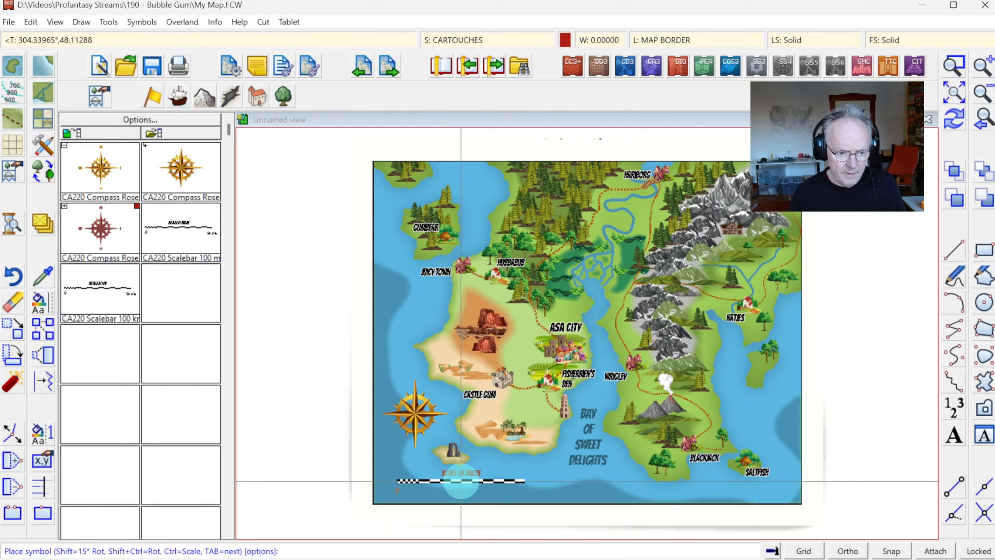
left_click(451, 486)
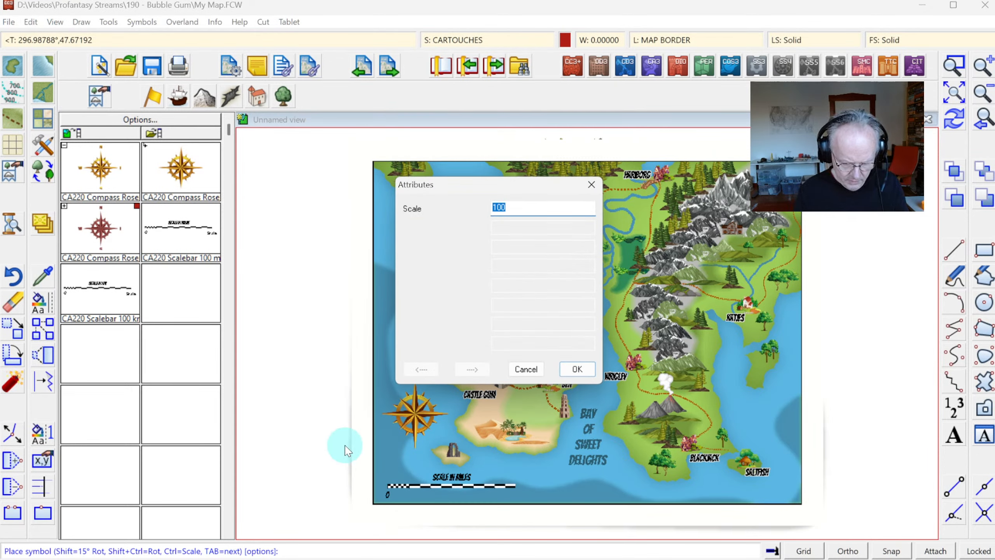
key("Return")
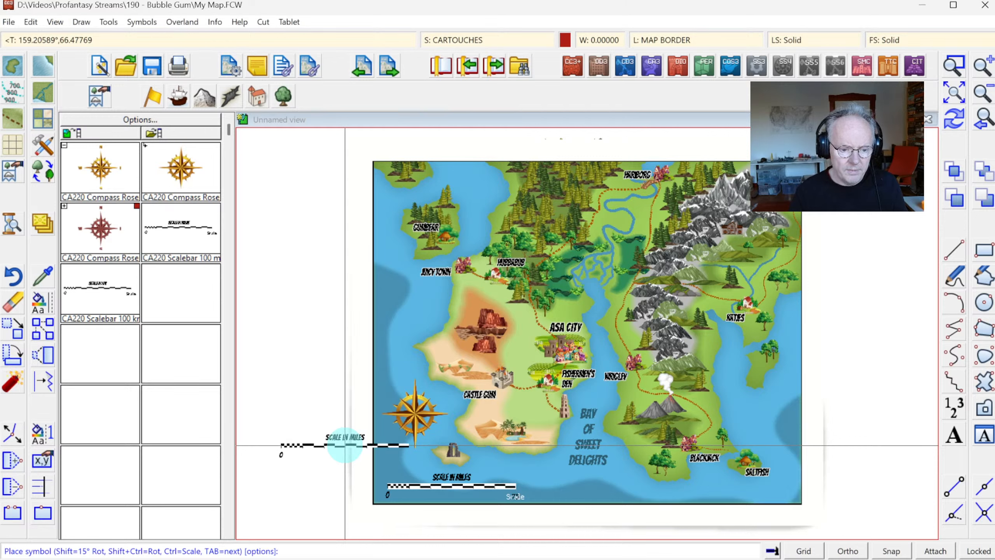
left_click(954, 118)
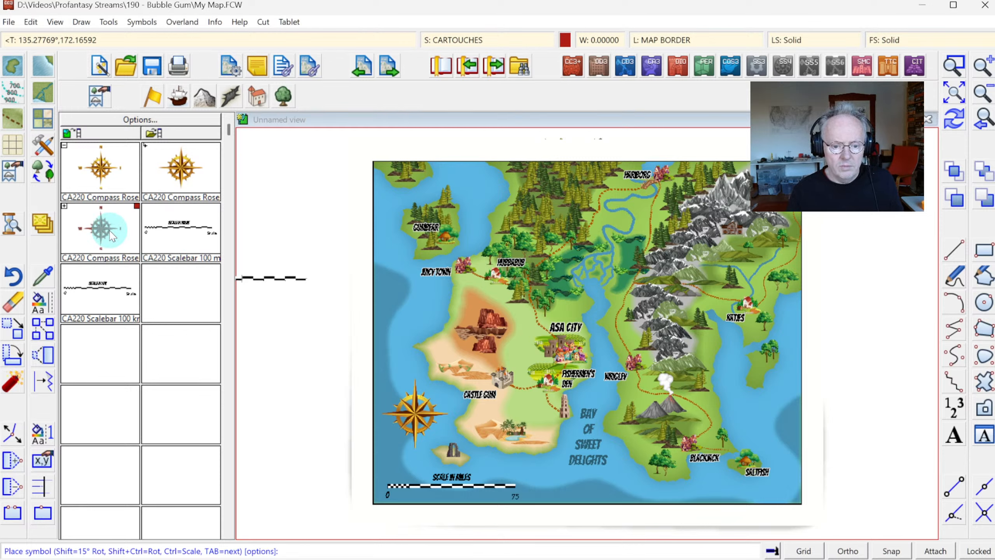
- Place the Map Title symbol over the northwestern sea with the title "Gummy Coast"
left_click(90, 135)
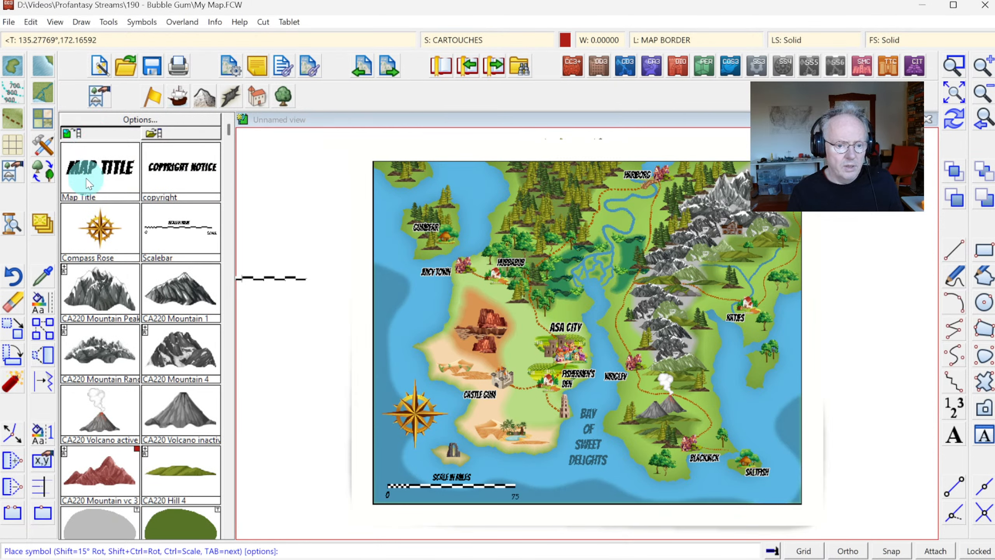
left_click(101, 176)
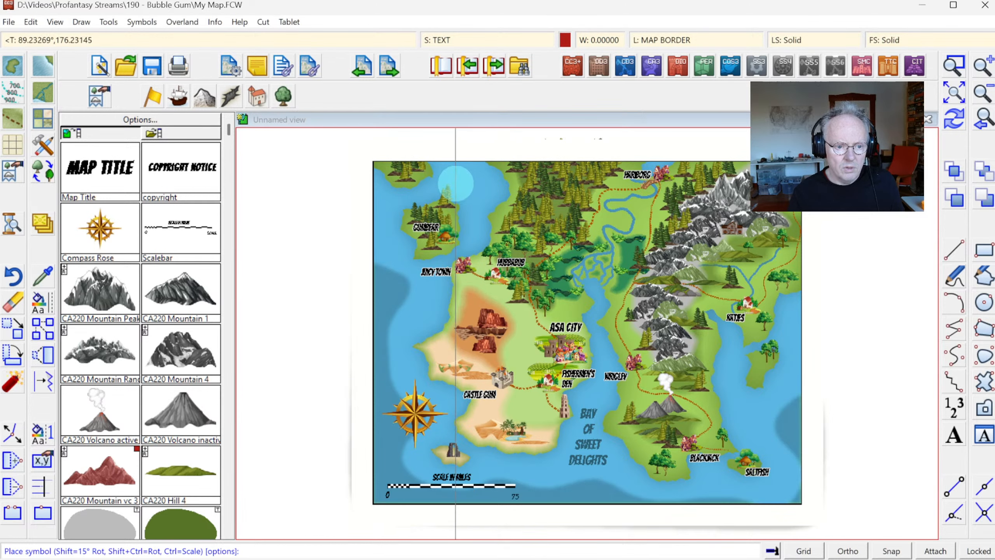
left_click(445, 198)
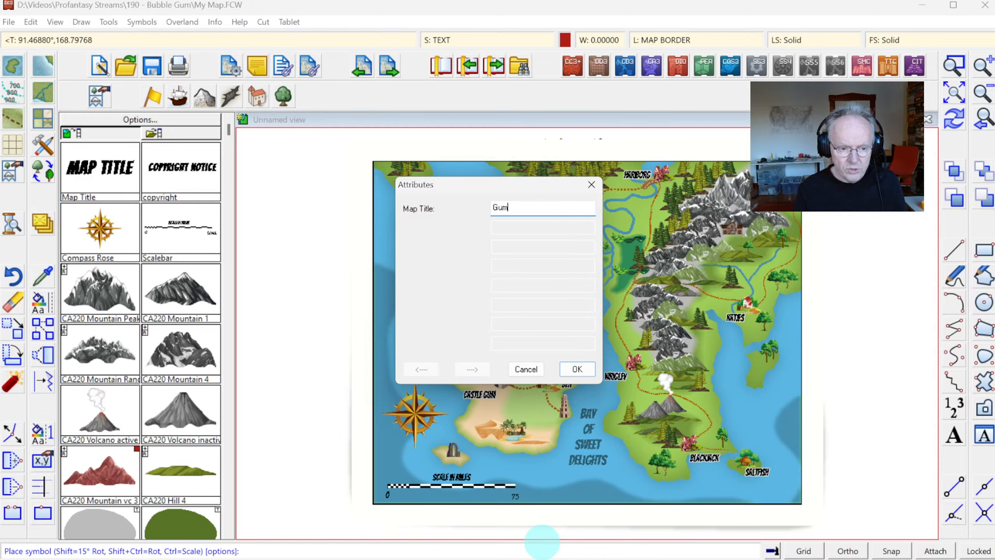
type("Gummy Coast")
key("Return")
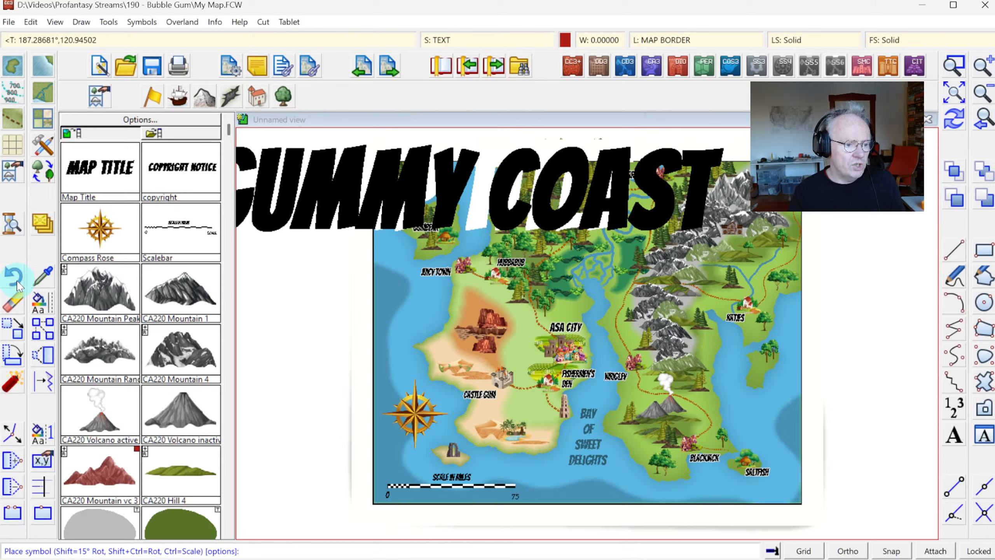
- Move the "Gummy Coast" title into the northwestern corner of the map, scaling it down to fit inside the border, and redraw
left_click(12, 336)
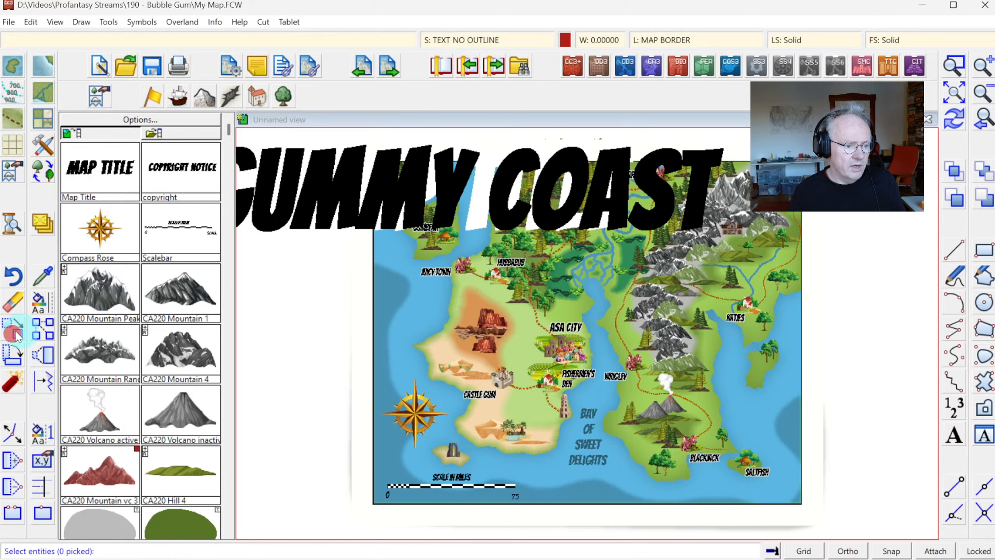
left_click(305, 230)
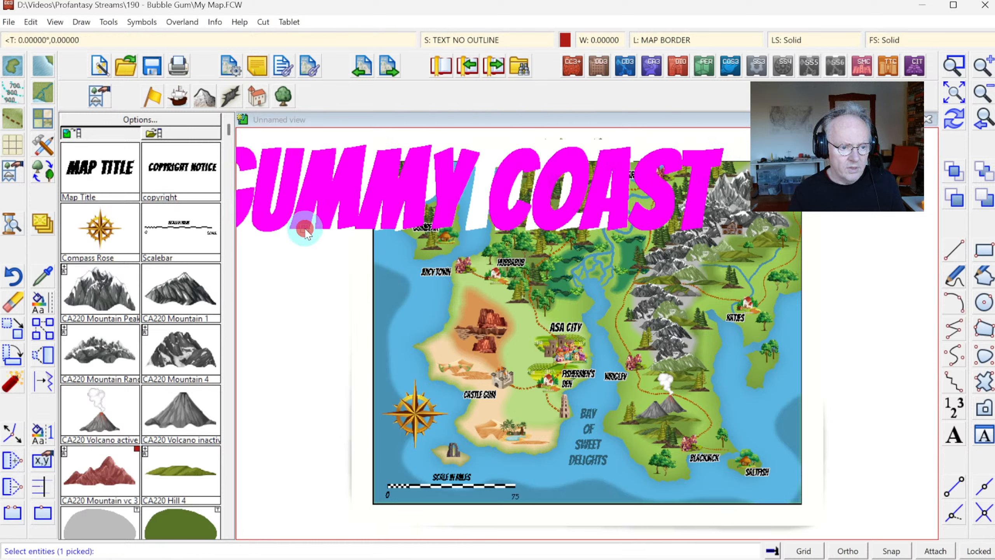
right_click(382, 220)
left_click(353, 192)
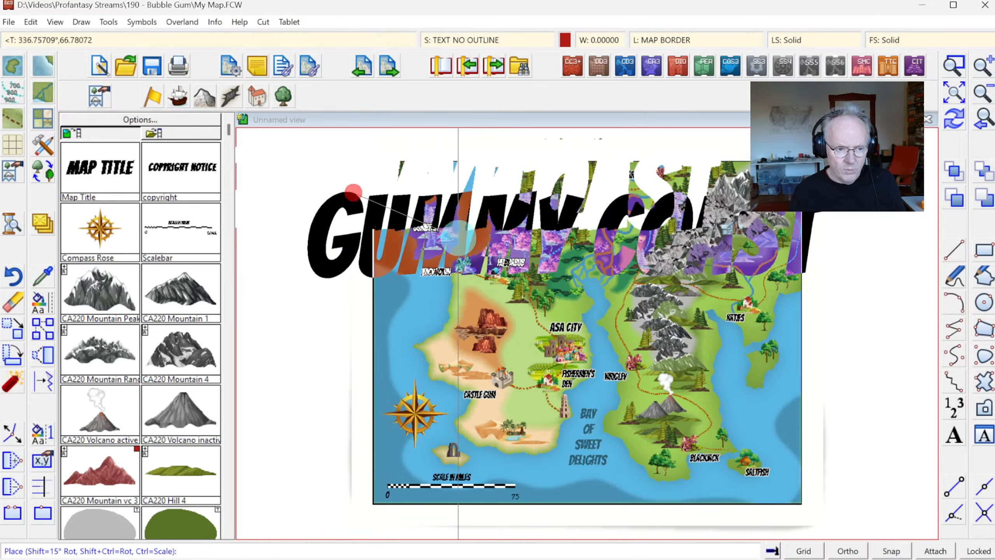
key("ctrl")
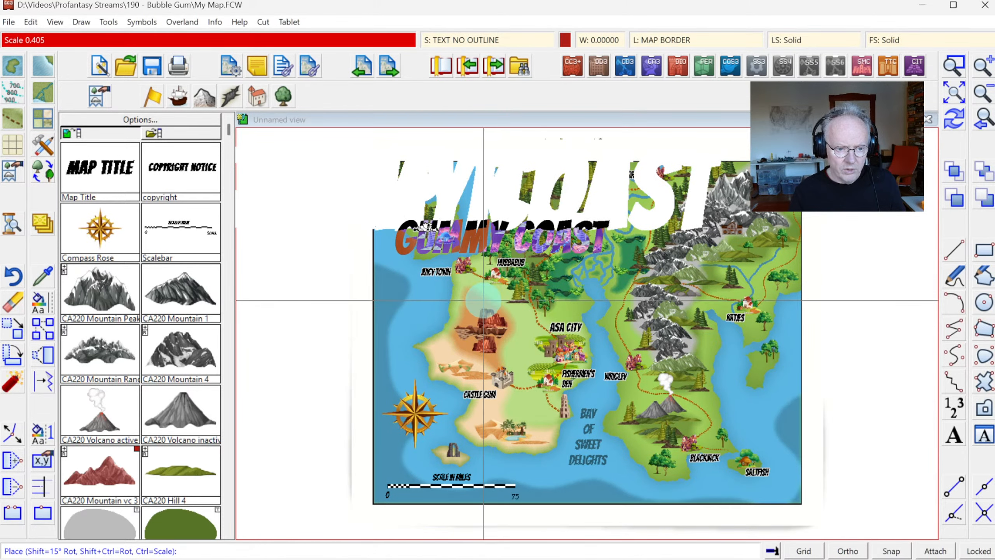
key("shift+ctrl")
left_click(956, 124)
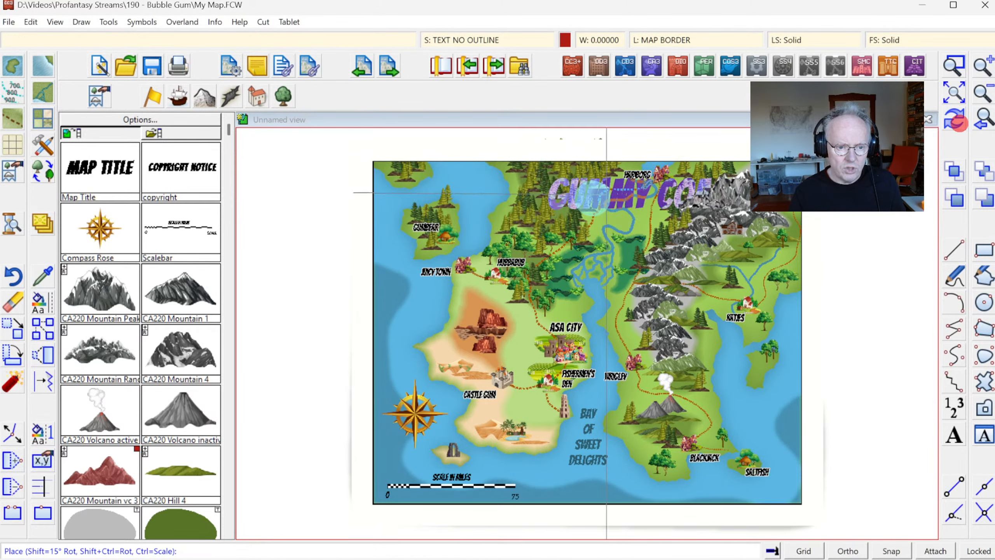
key("ctrl")
key("shift+ctrl")
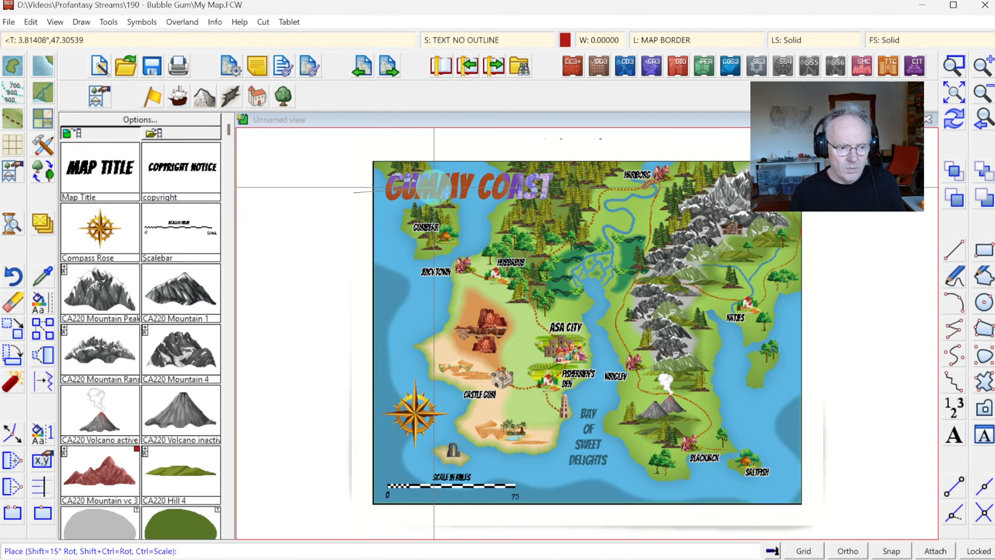
key("ctrl")
left_click(433, 187)
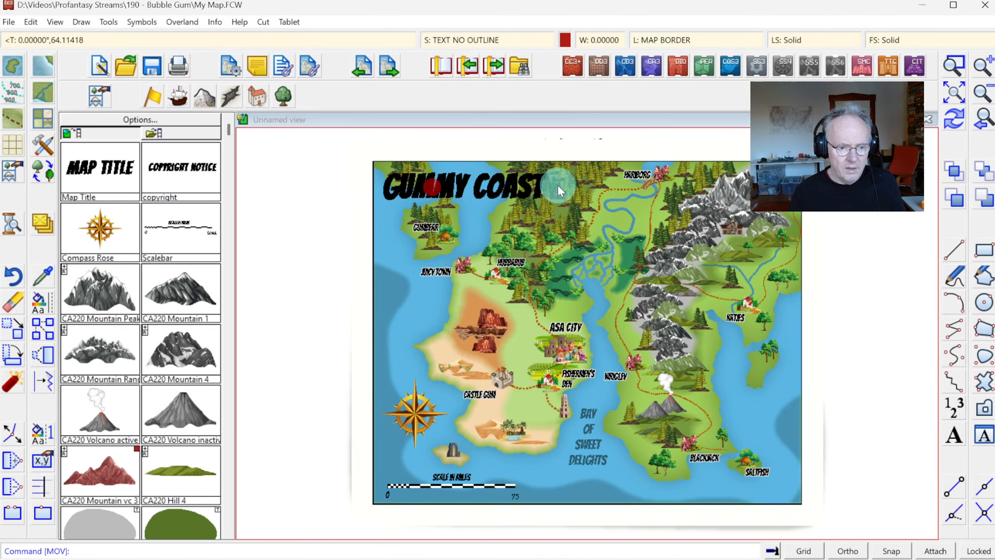
left_click(954, 119)
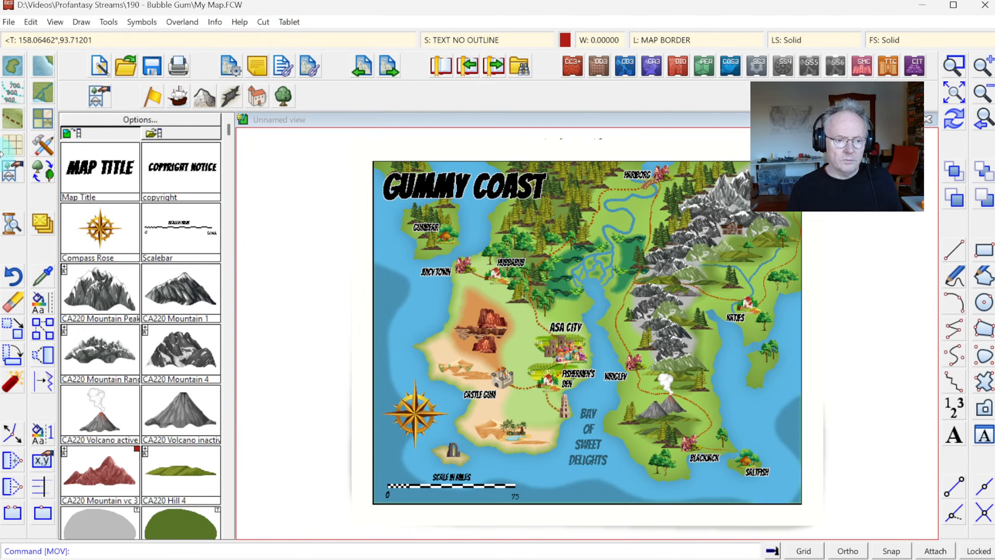
- Shrink the "Gummy Coast" title a little more, place it closer to the northwestern corner's border, and redraw
left_click(17, 334)
left_click(488, 199)
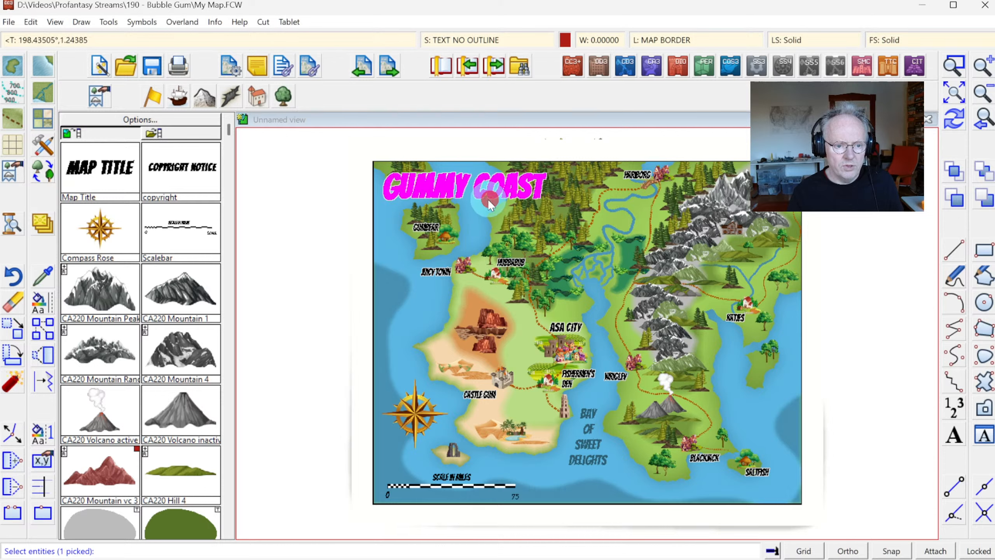
right_click(489, 199)
left_click(488, 199)
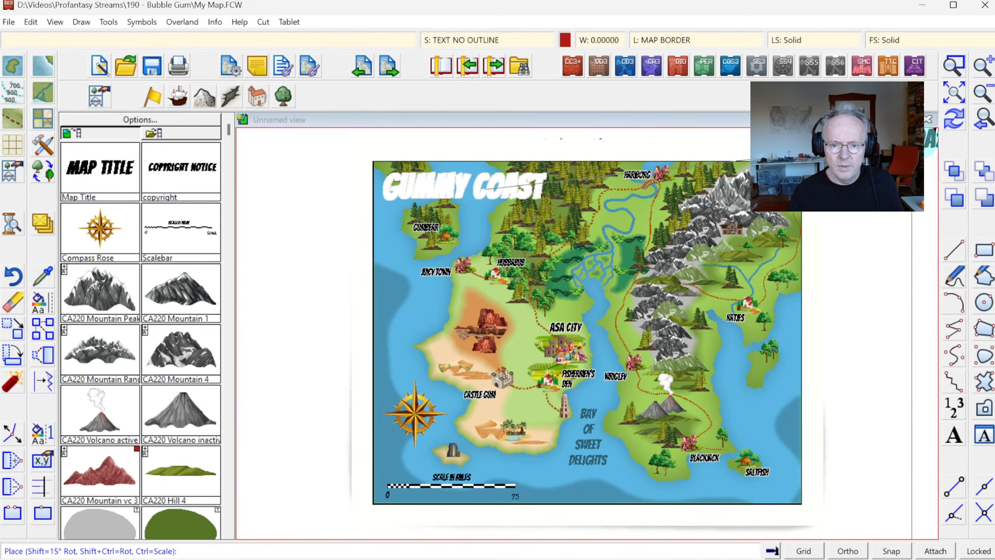
left_click(958, 125)
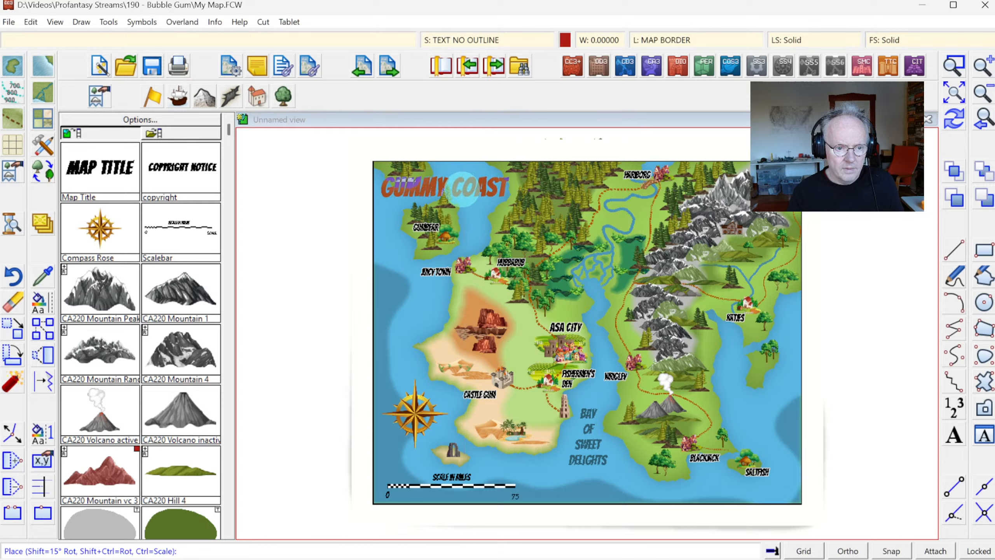
left_click(462, 191)
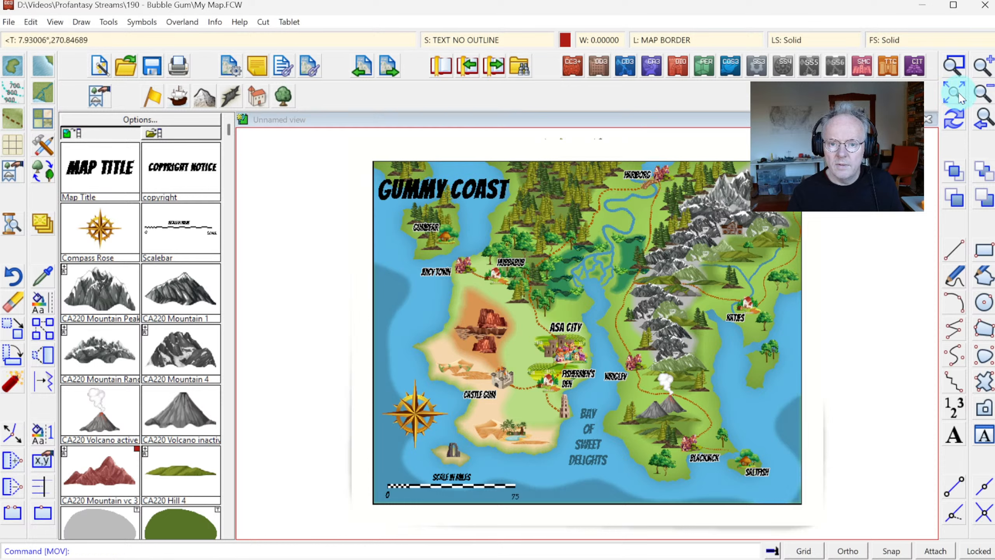
left_click(955, 115)
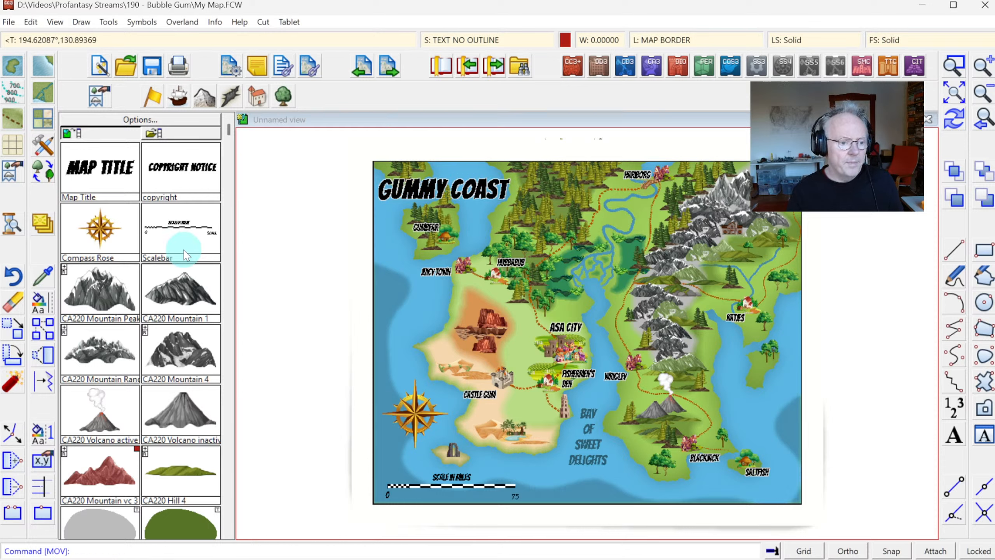
- Place the copyright notice symbol near the southeastern map edge, completing "Copyright 2025 by" with the author's full name
left_click(172, 170)
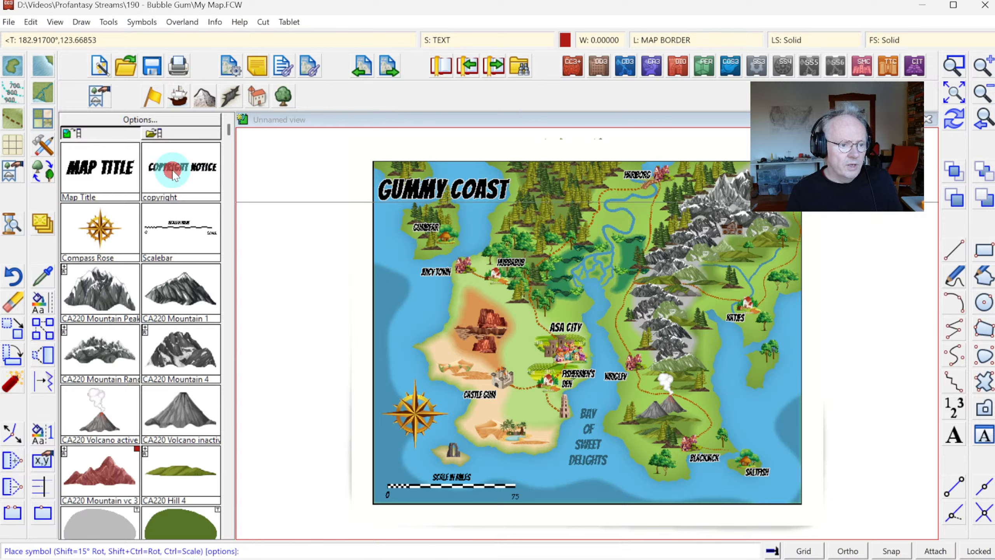
left_click(714, 486)
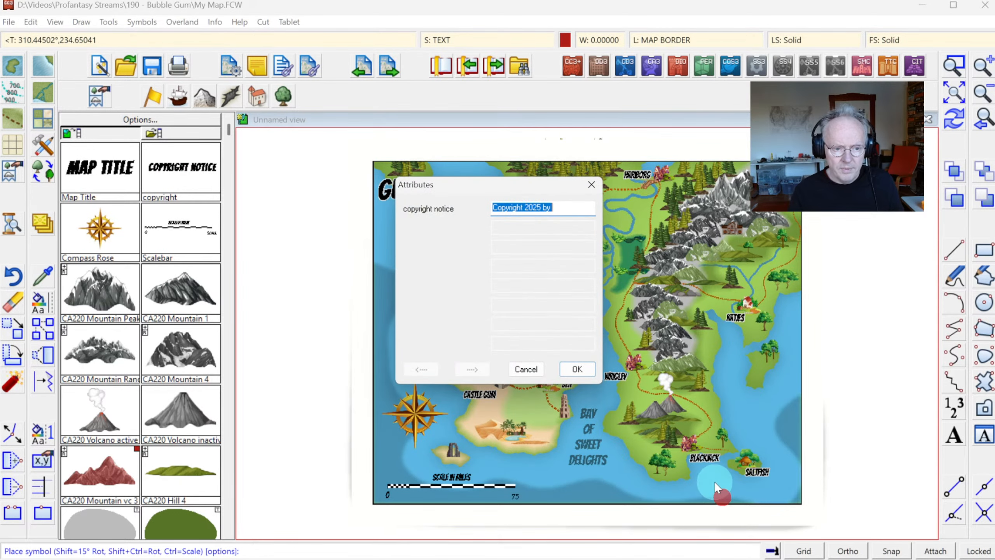
key("End")
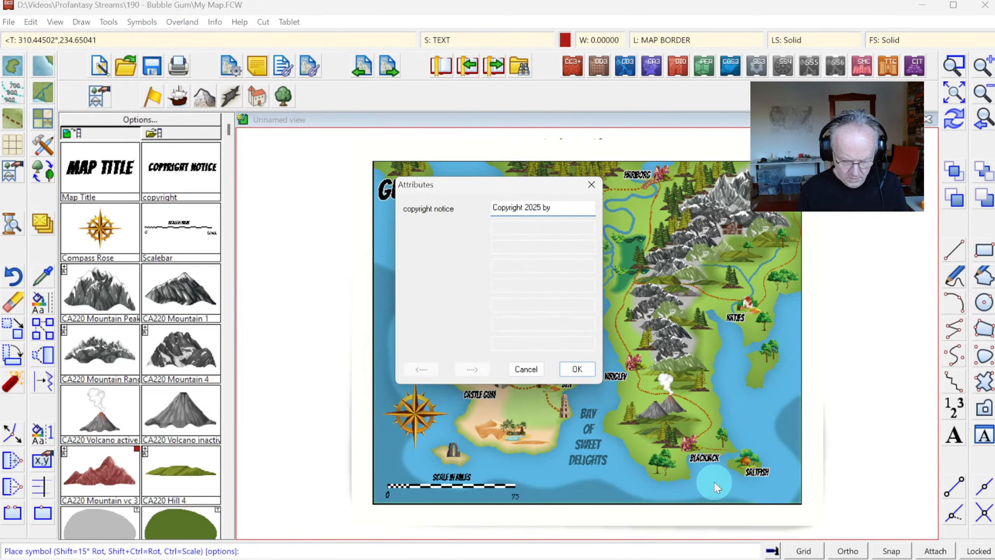
type("Ralf Schemman")
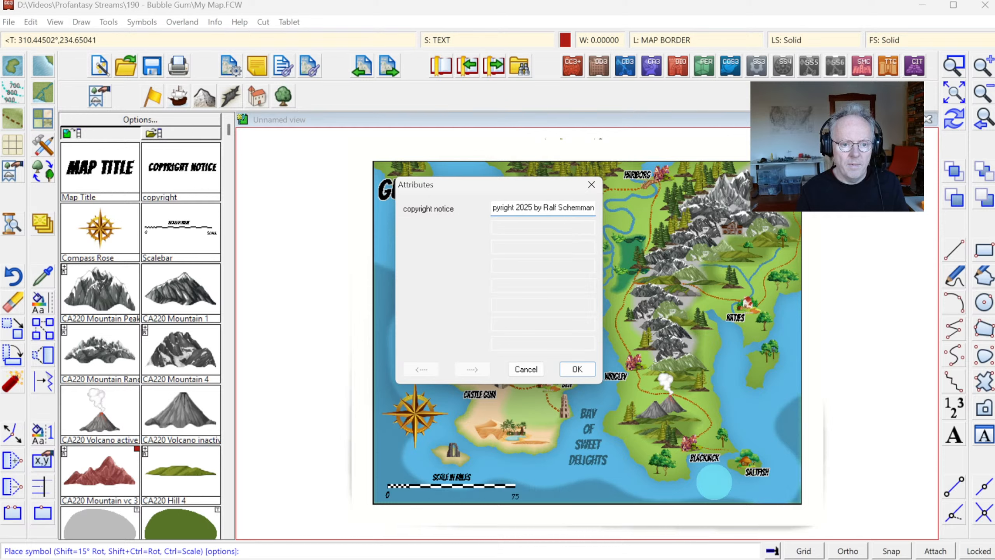
type("n")
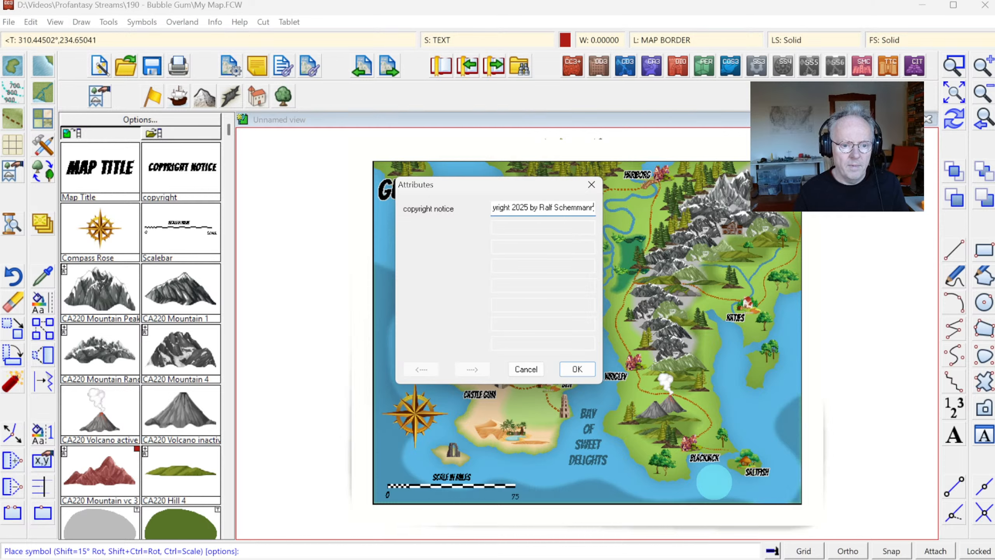
left_click(578, 371)
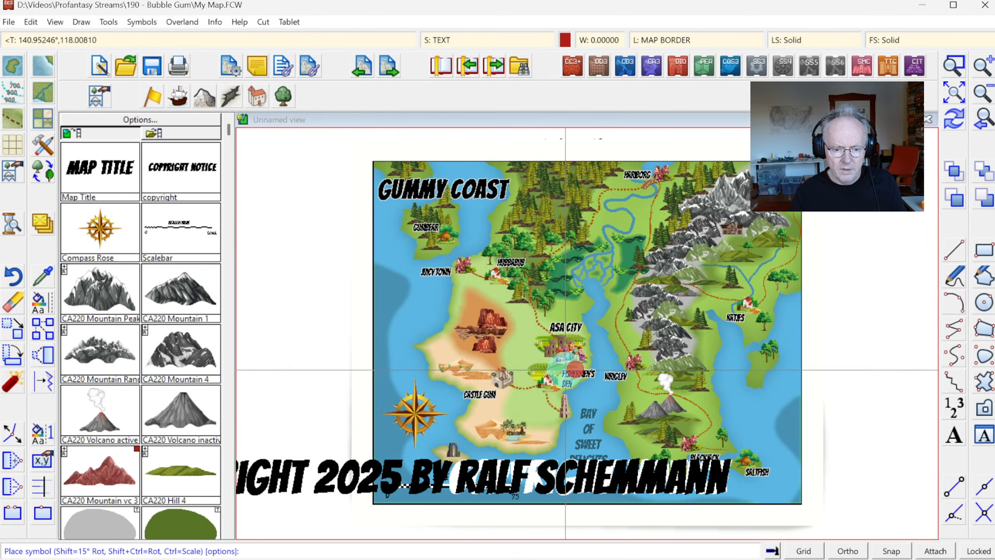
- Scale the copyright notice down to small print, move it into the southeastern corner inside the map border, and redraw
left_click(15, 359)
left_click(286, 493)
right_click(295, 488)
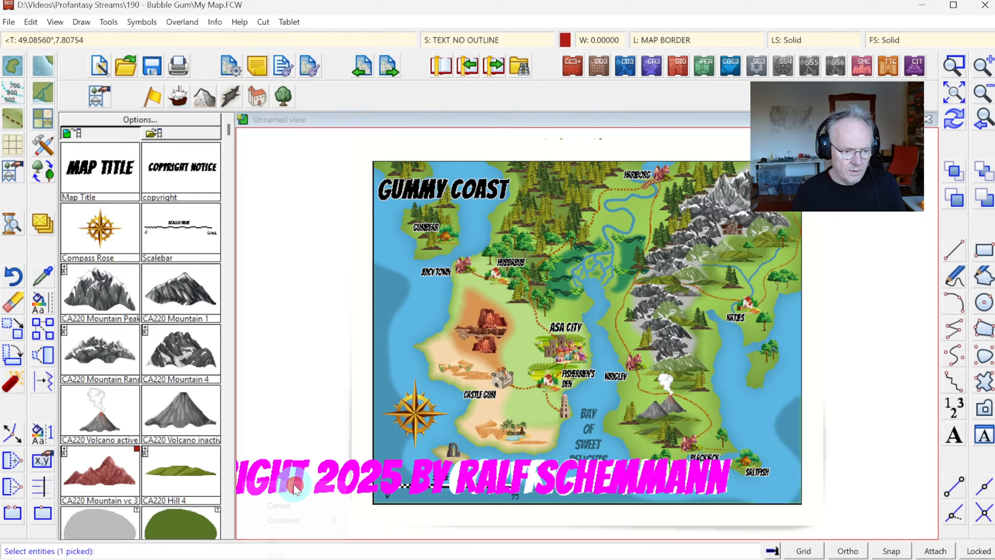
left_click(295, 485)
key("ctrl")
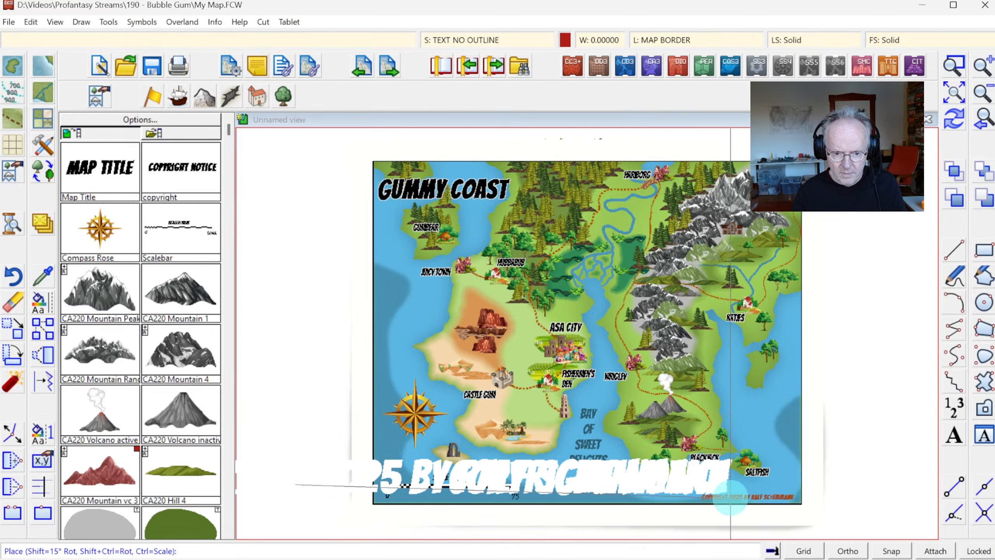
left_click(730, 497)
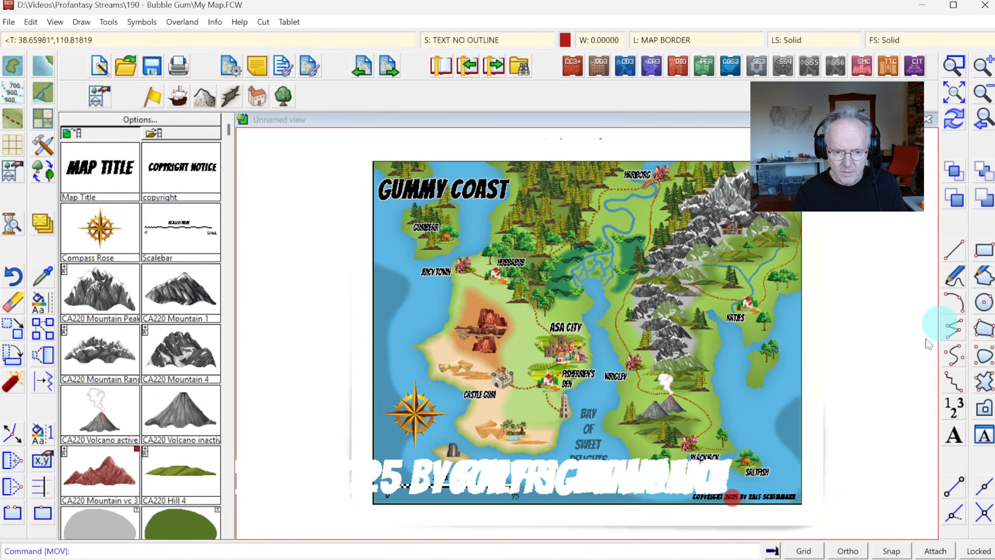
left_click(956, 119)
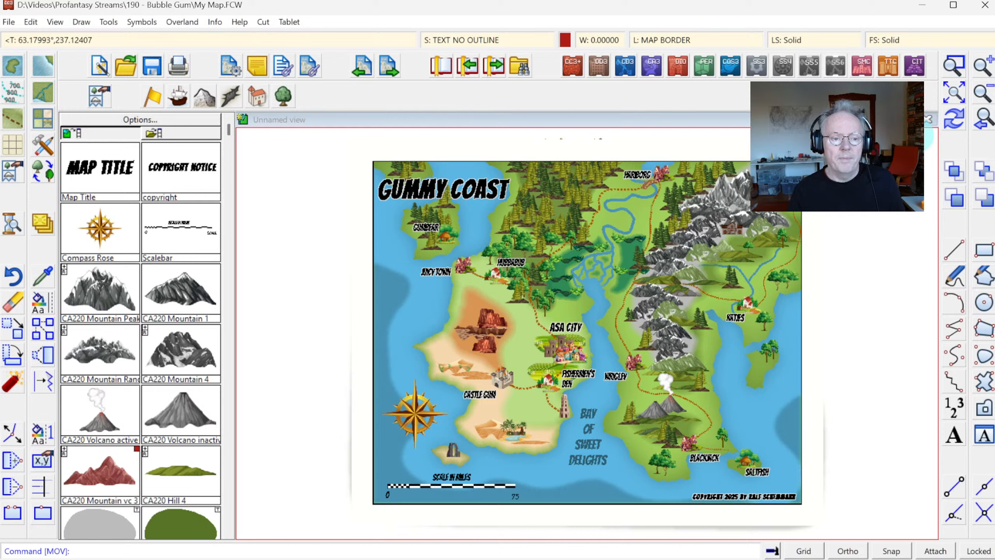
- Zoom to a window spanning the map border from its northwestern to its southeastern corner
left_click(954, 66)
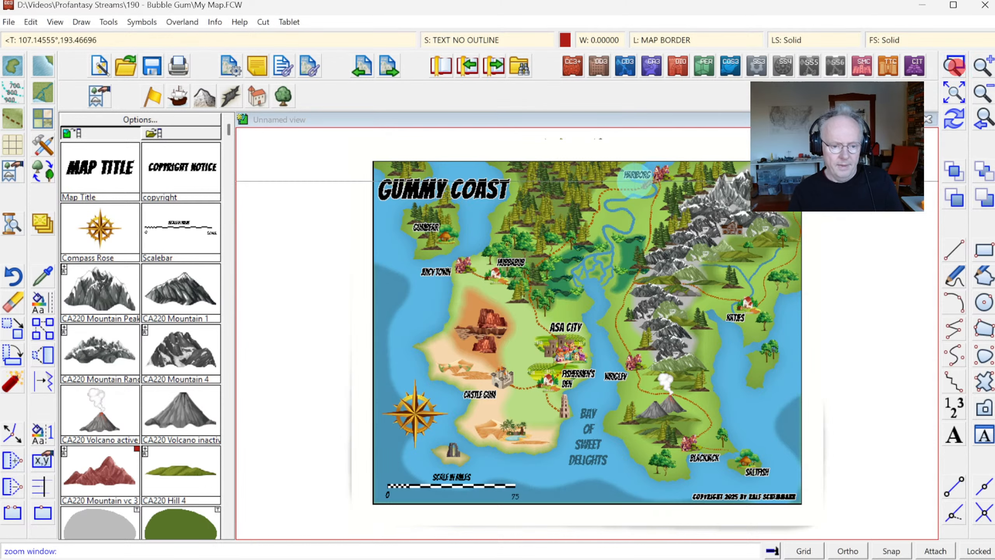
left_click(373, 160)
left_click(801, 504)
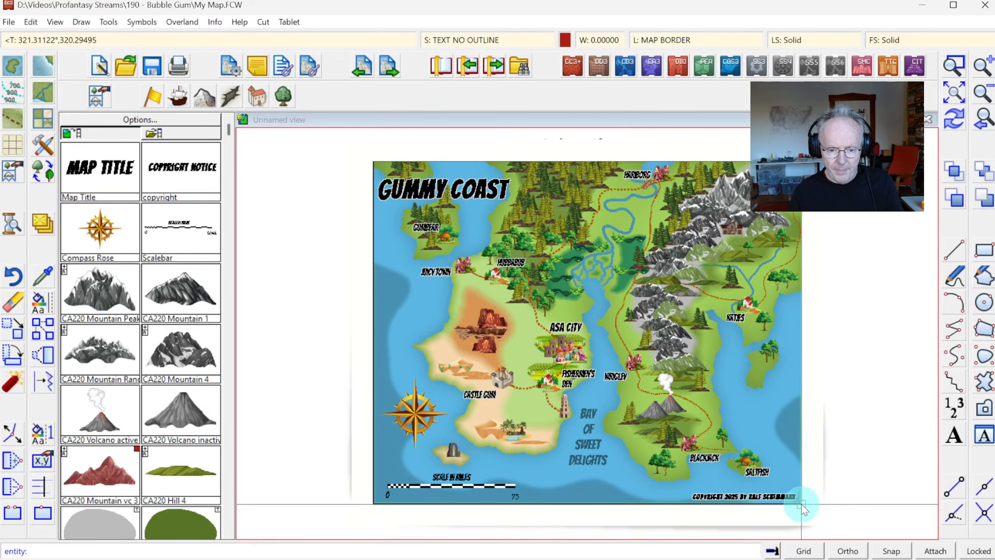